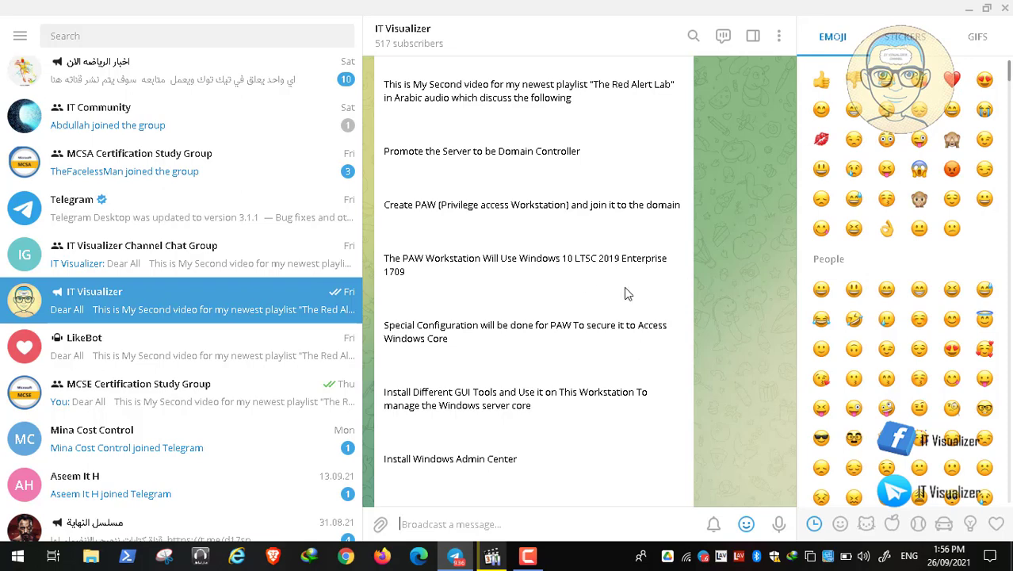
Scroll down the IT Visualizer post until its link, view count and reaction buttons show
scroll(533, 309, "down", 2)
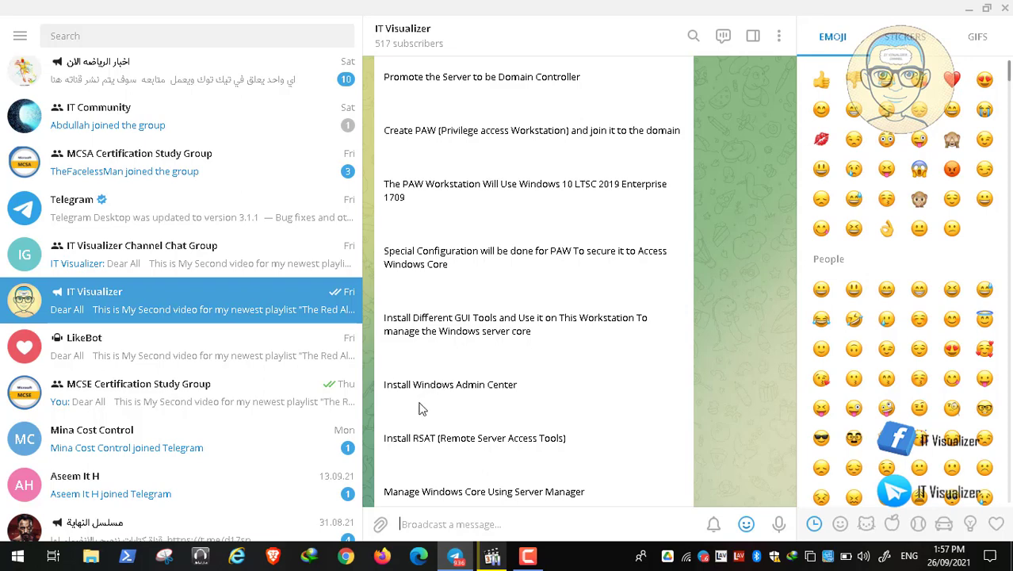
scroll(499, 379, "down", 2)
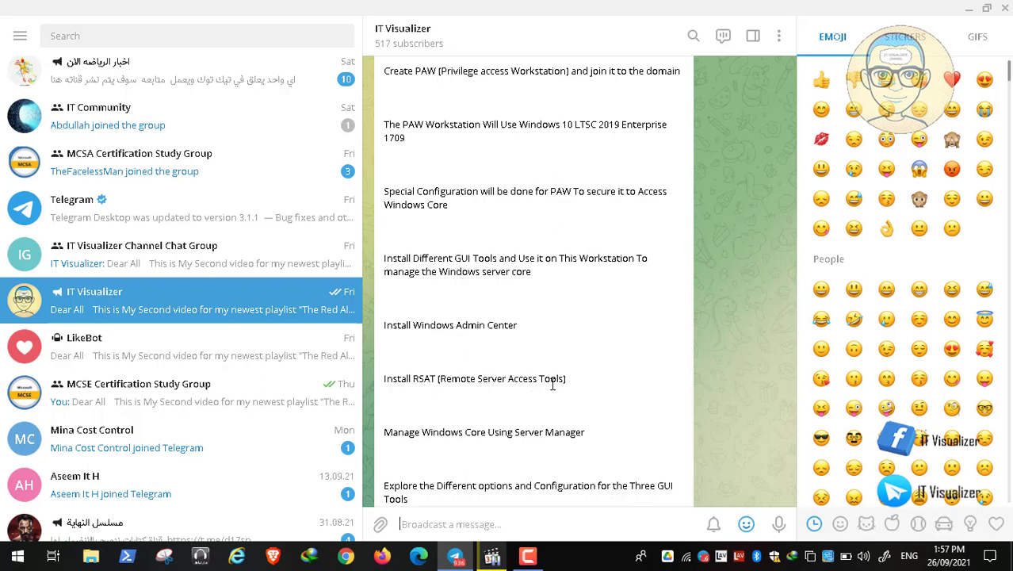
scroll(553, 383, "down", 1)
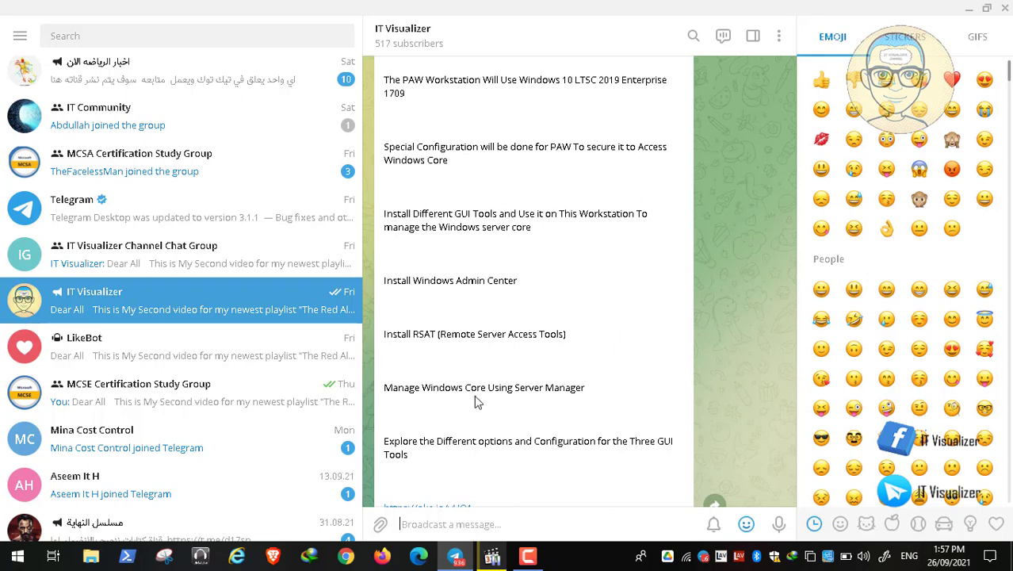
scroll(477, 421, "down", 1)
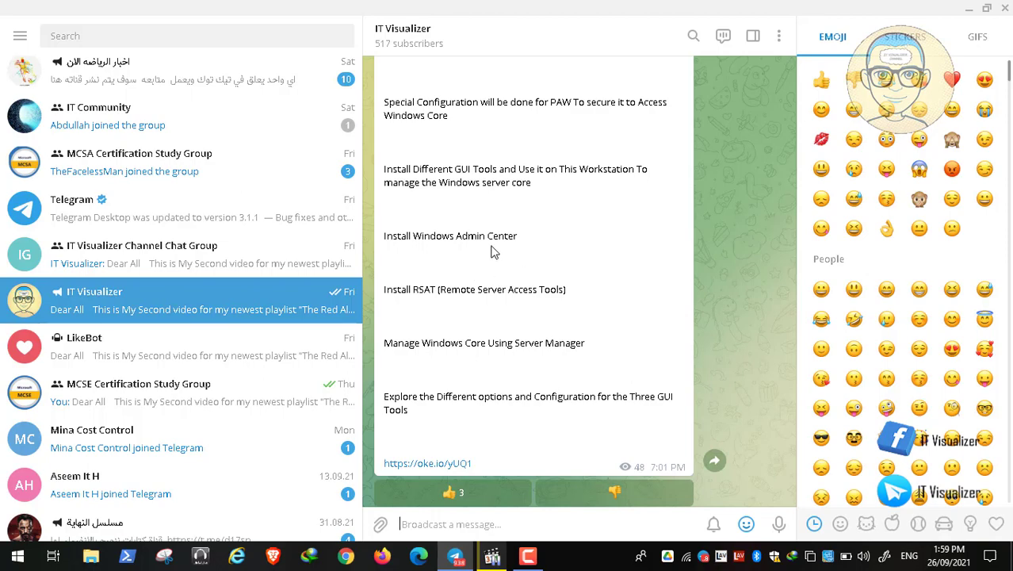
Minimize Telegram and play Video03.mp4 full-screen in Media Player Classic
left_click(968, 8)
left_click(489, 558)
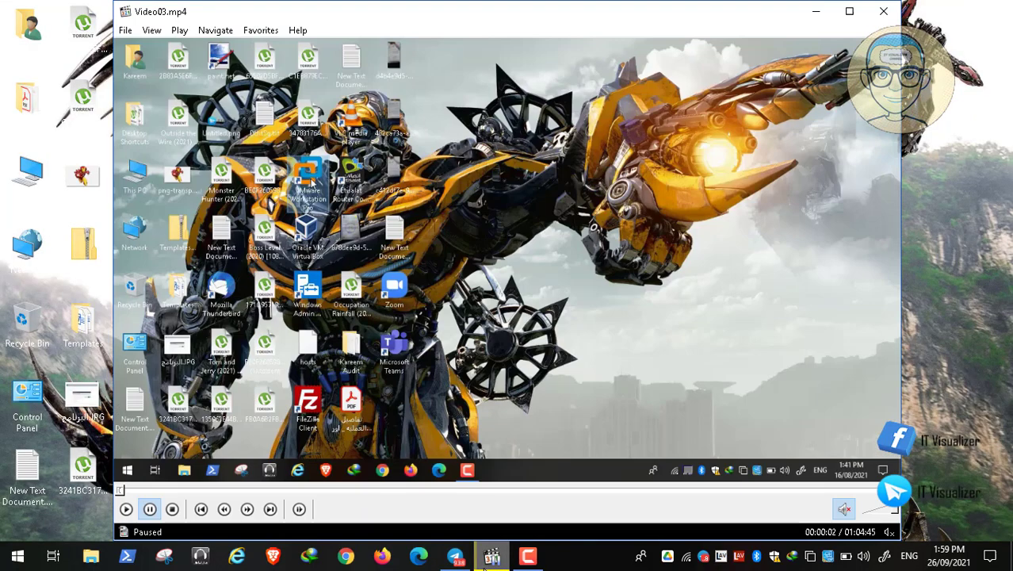
double_click(327, 340)
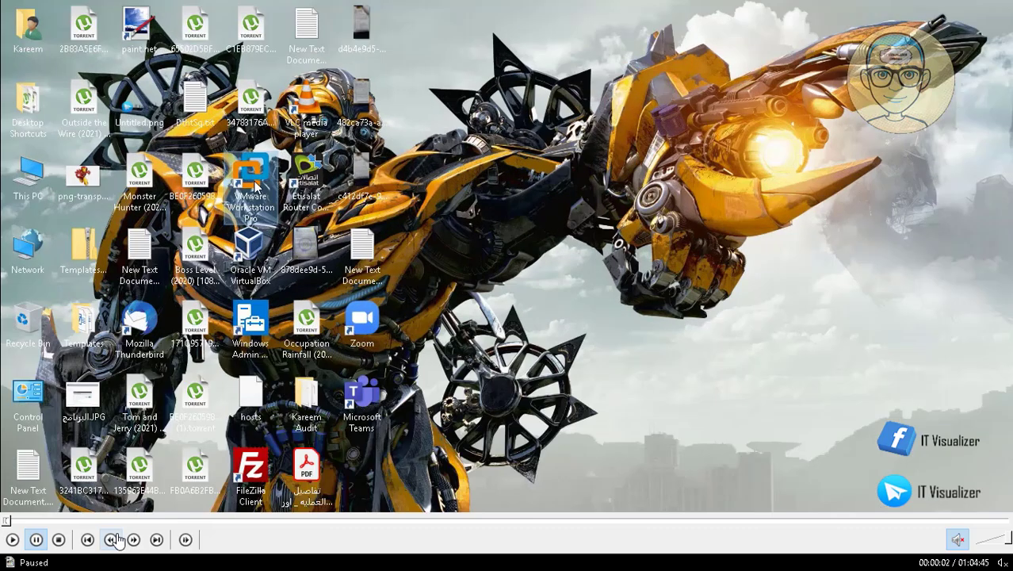
left_click(13, 540)
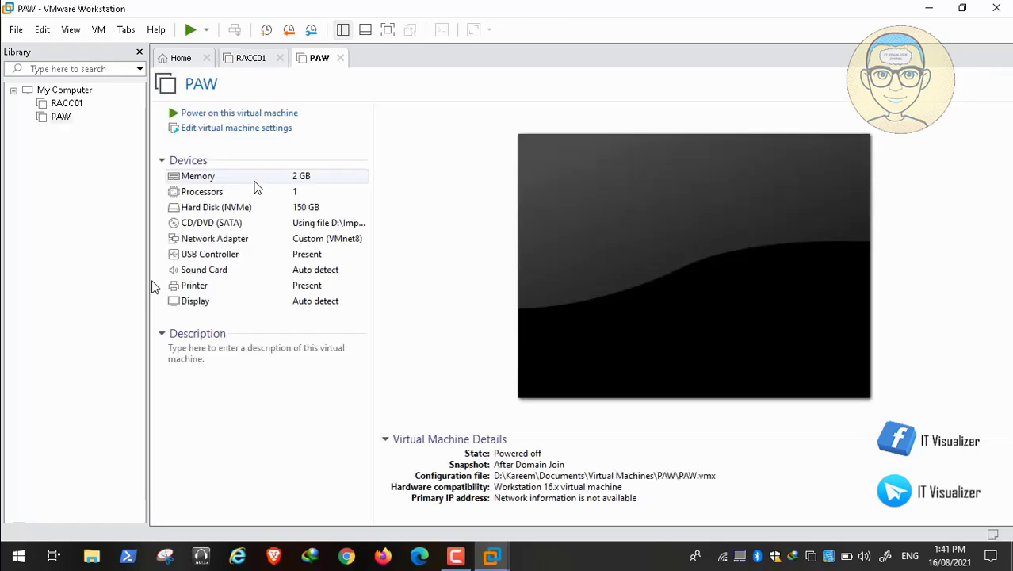
In RACC01's settings, add a new 20 GB NVMe virtual hard disk
left_click(246, 58)
left_click(246, 130)
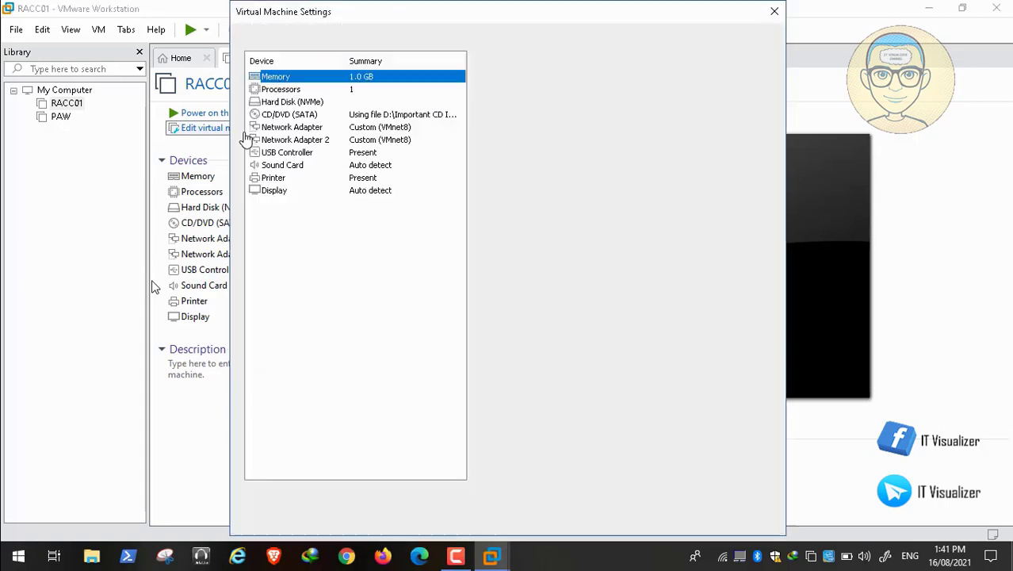
left_click(309, 107)
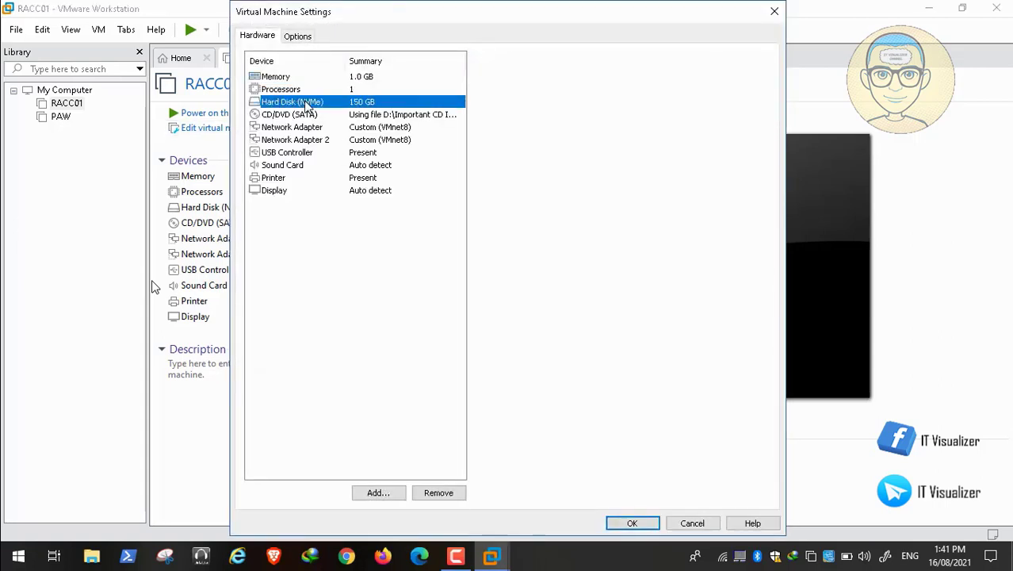
left_click(388, 497)
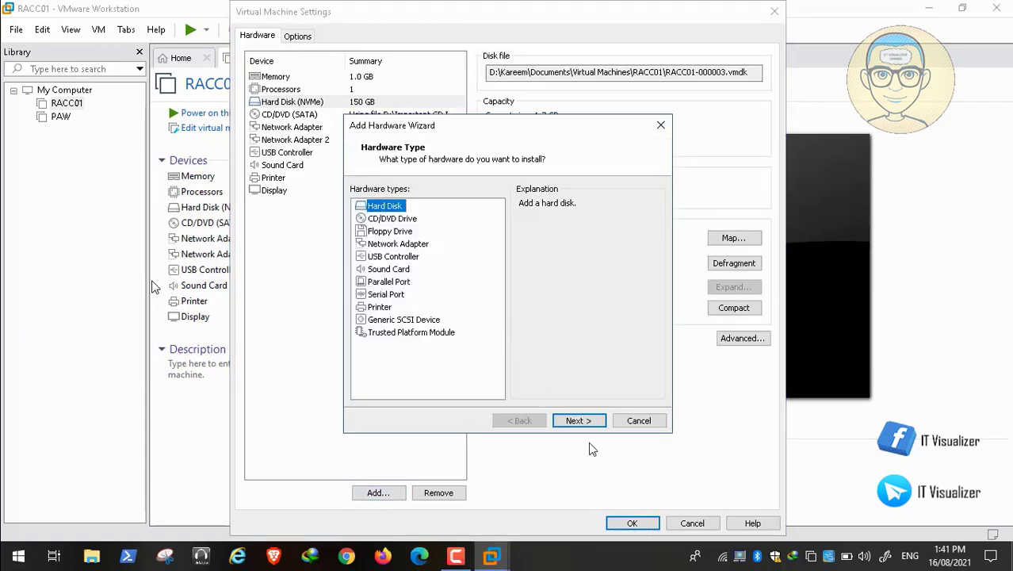
left_click(582, 421)
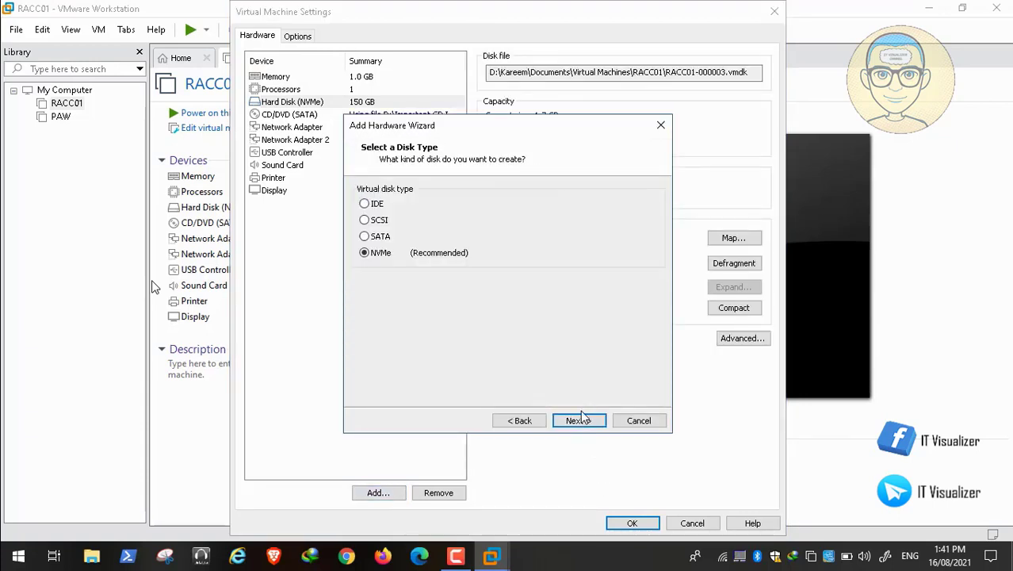
left_click(579, 422)
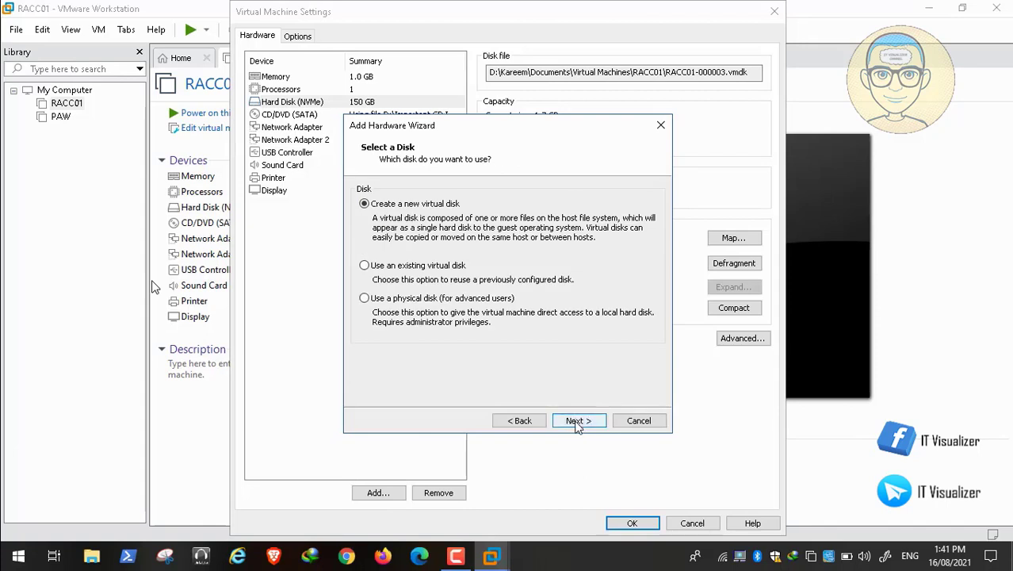
left_click(579, 417)
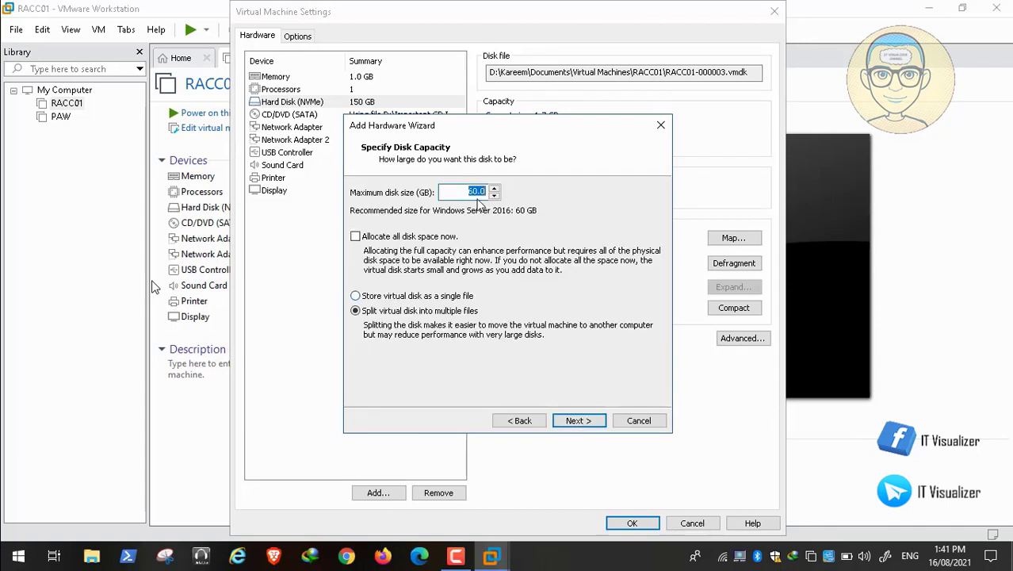
left_click(473, 192)
type("2")
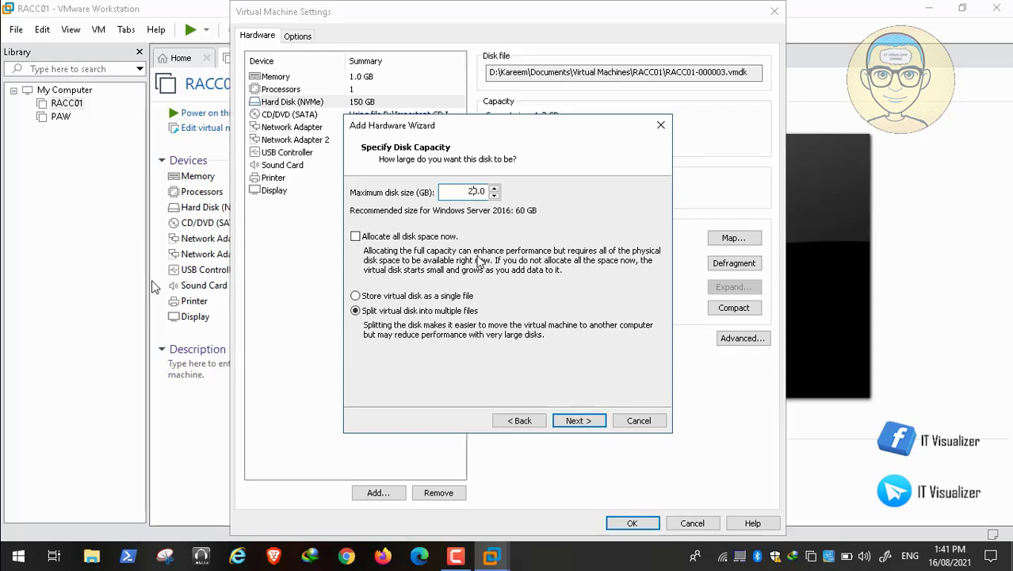
left_click(562, 423)
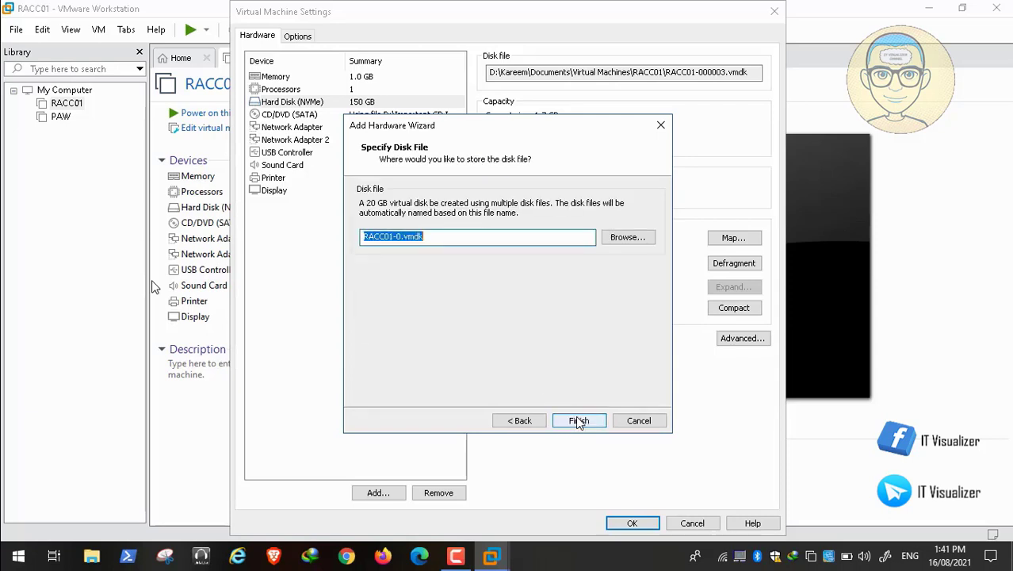
Store the disk file in RACC01's Virtual Machines folder on Data (D:), finish and apply
left_click(638, 239)
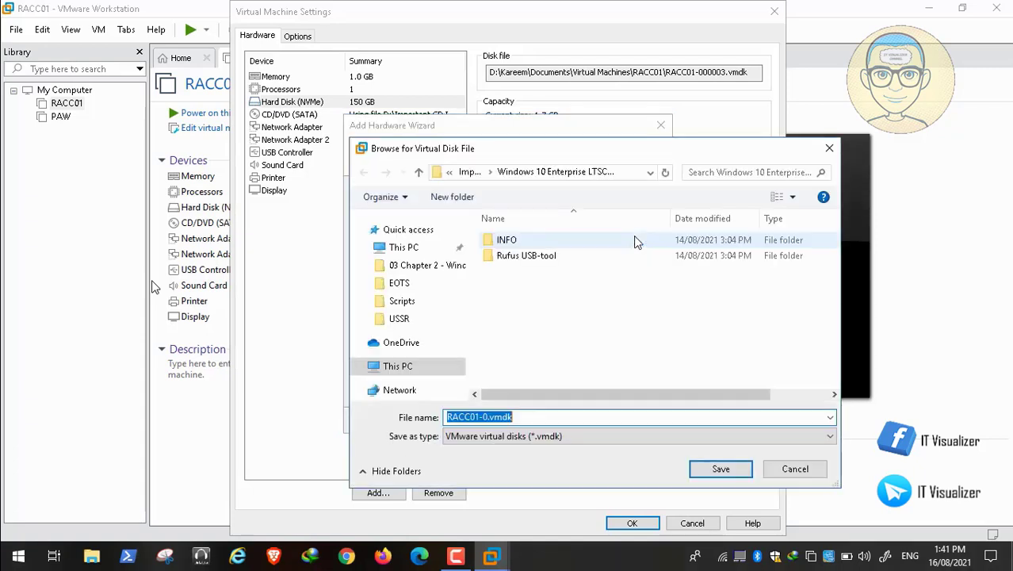
scroll(404, 333, "down", 3)
left_click(405, 383)
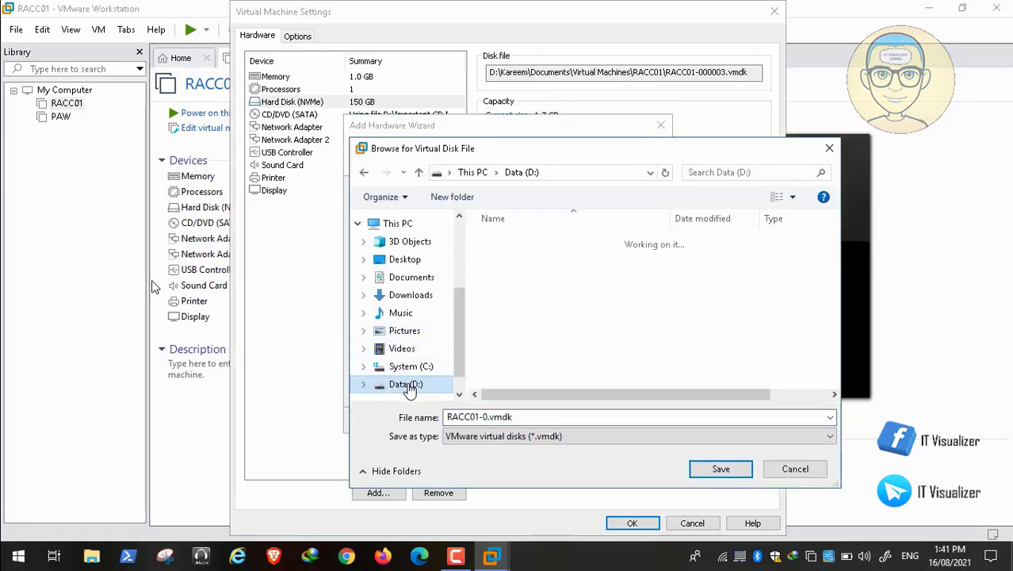
left_click(546, 274)
key("k")
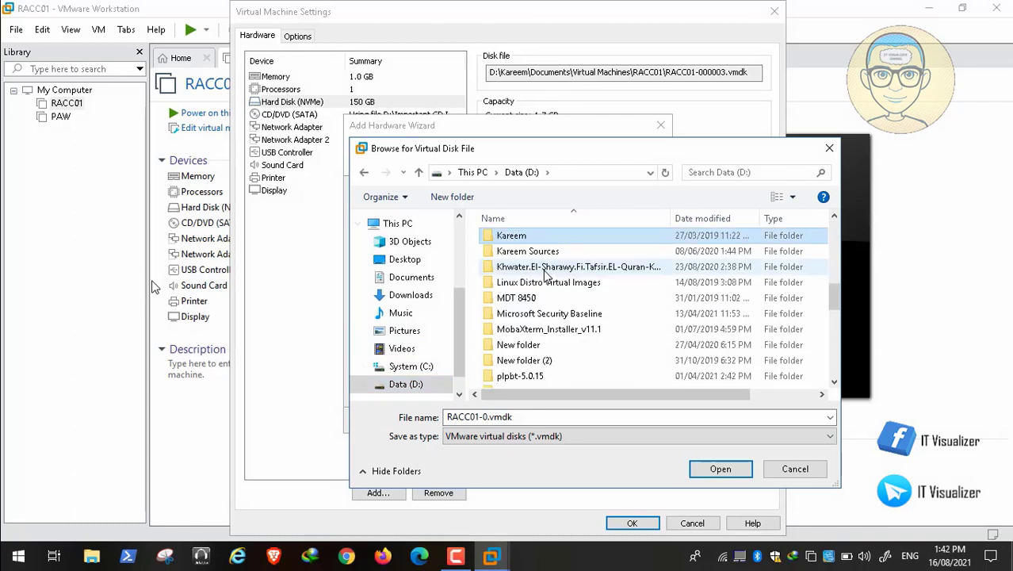
double_click(521, 238)
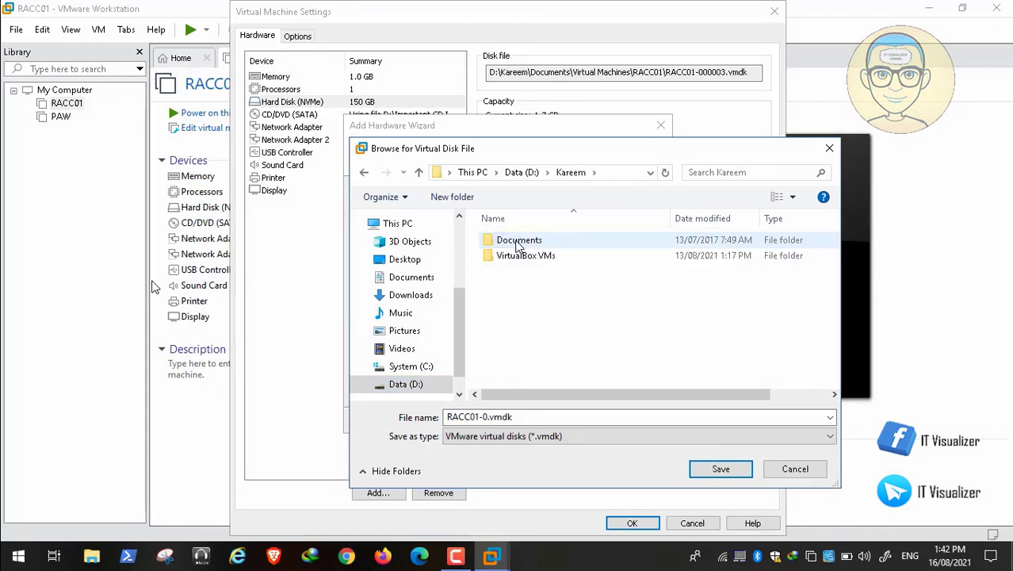
double_click(518, 243)
double_click(527, 241)
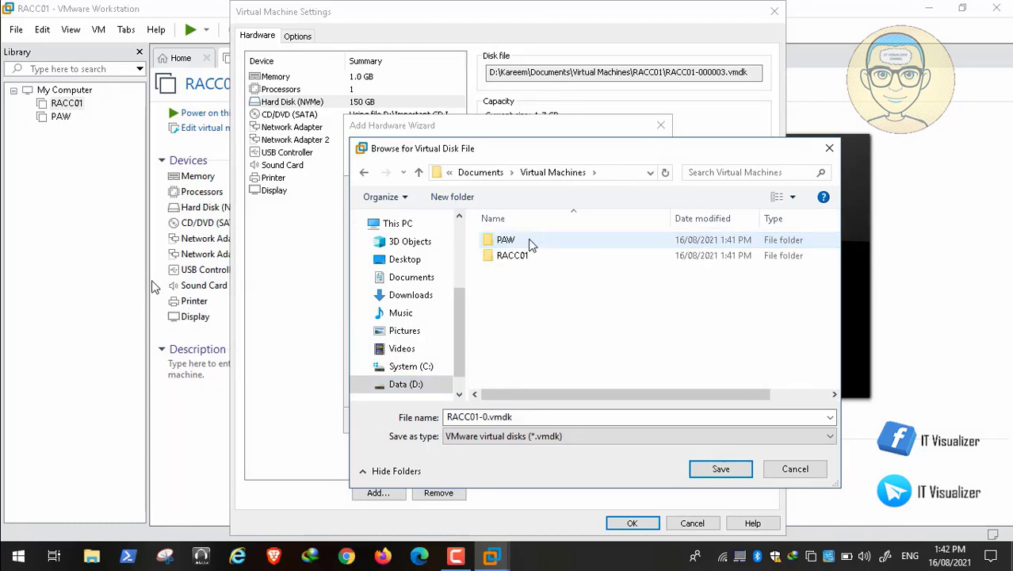
double_click(519, 257)
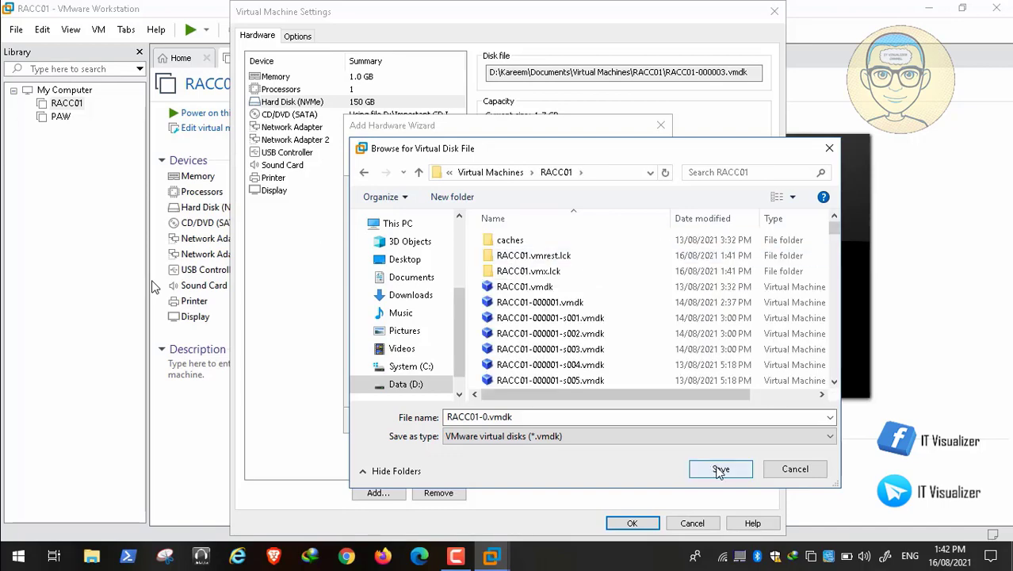
left_click(720, 469)
left_click(585, 423)
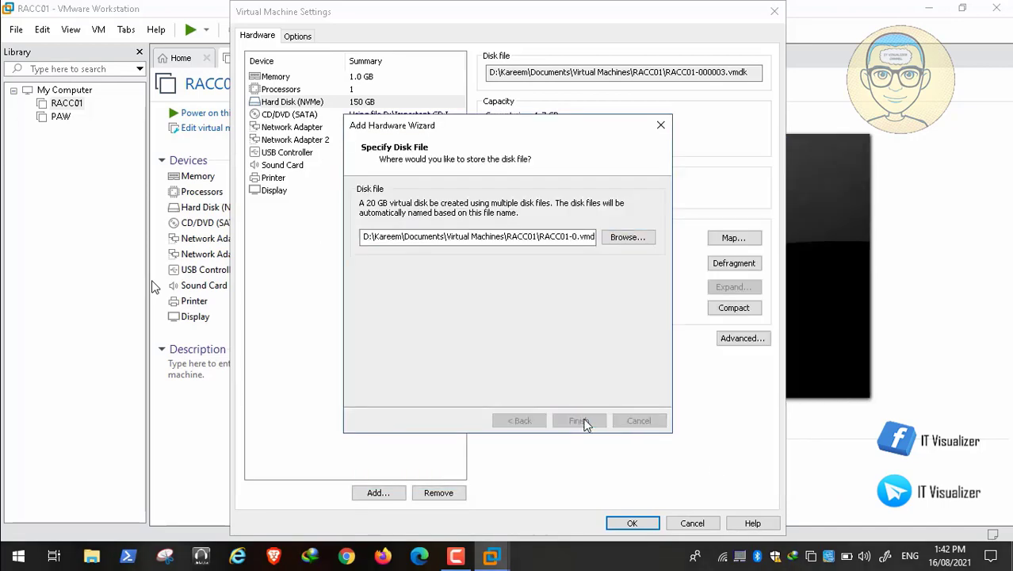
left_click(630, 524)
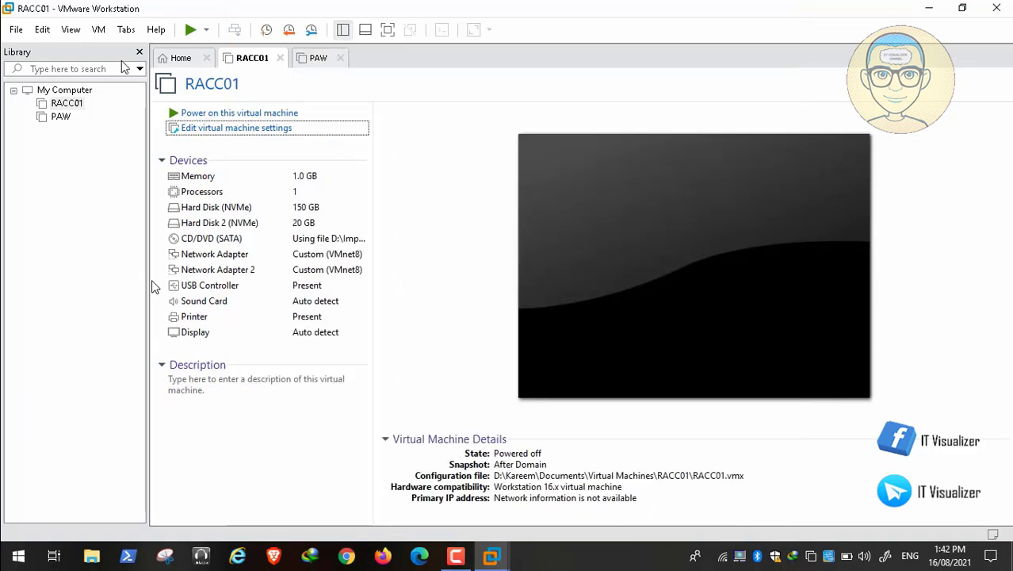
Delete RACC01's automatic 14/08/2021 3:00:33 PM snapshot in Snapshot Manager
left_click(98, 29)
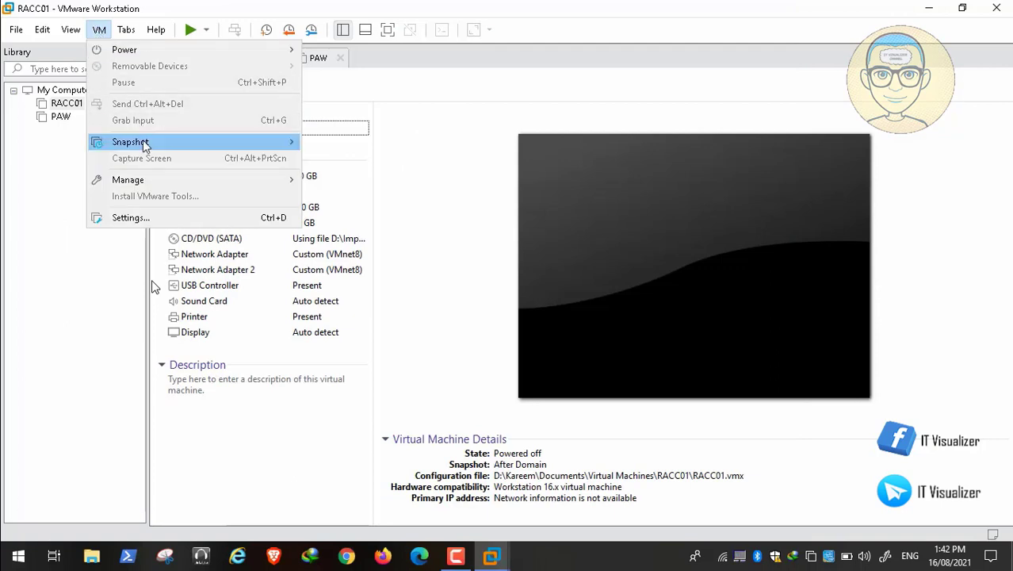
mouse_move(144, 145)
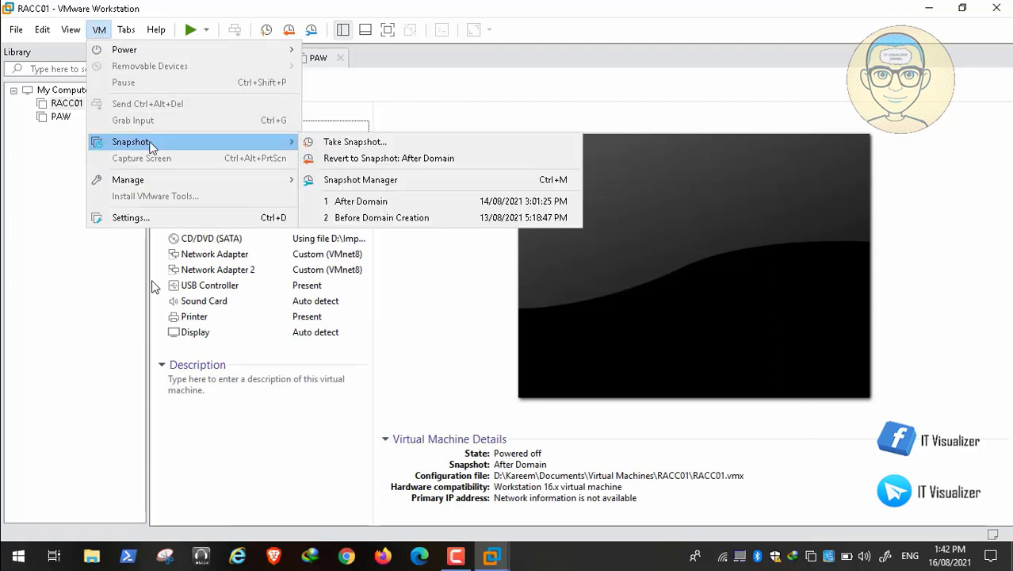
left_click(414, 180)
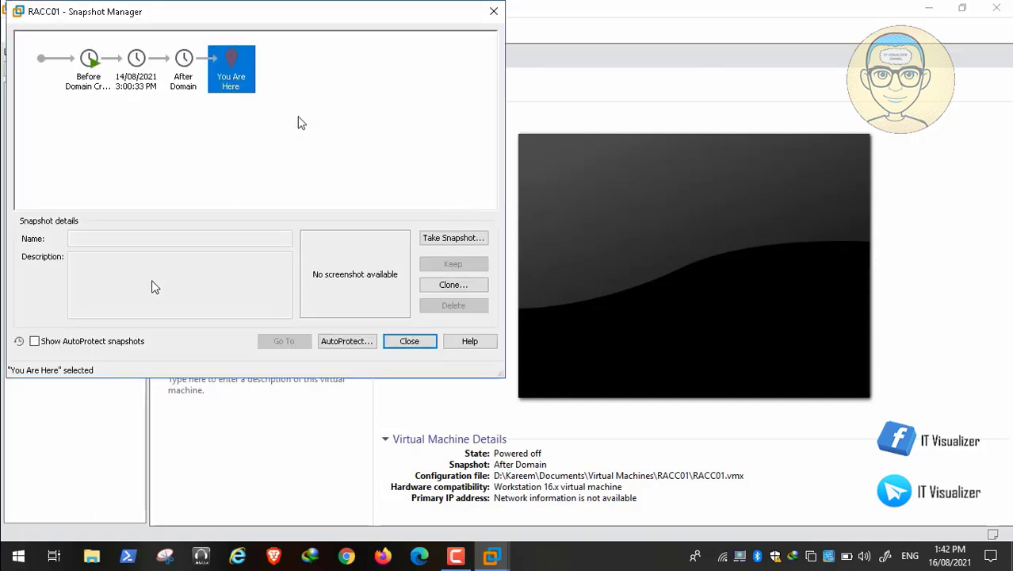
left_click(137, 68)
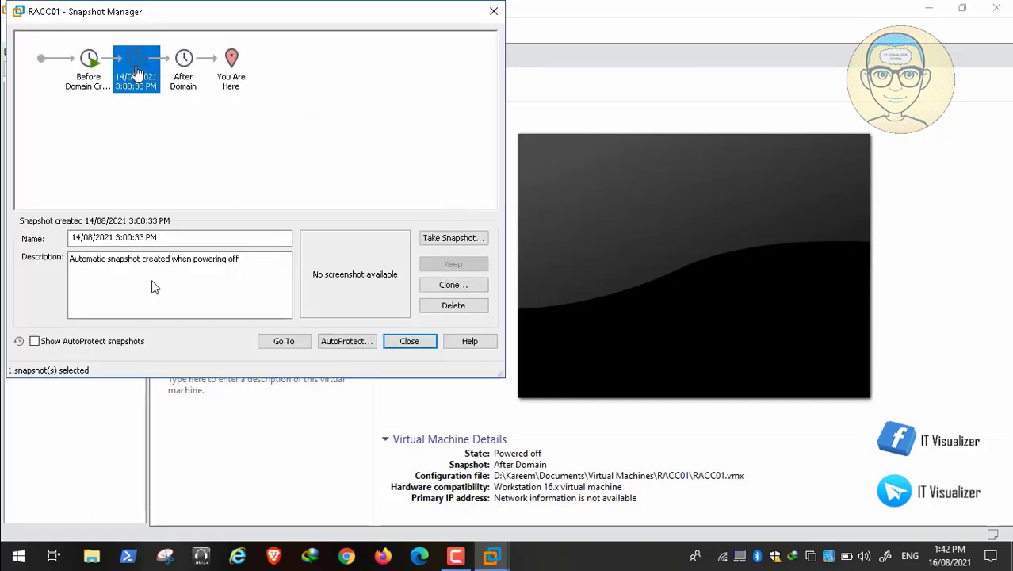
right_click(136, 71)
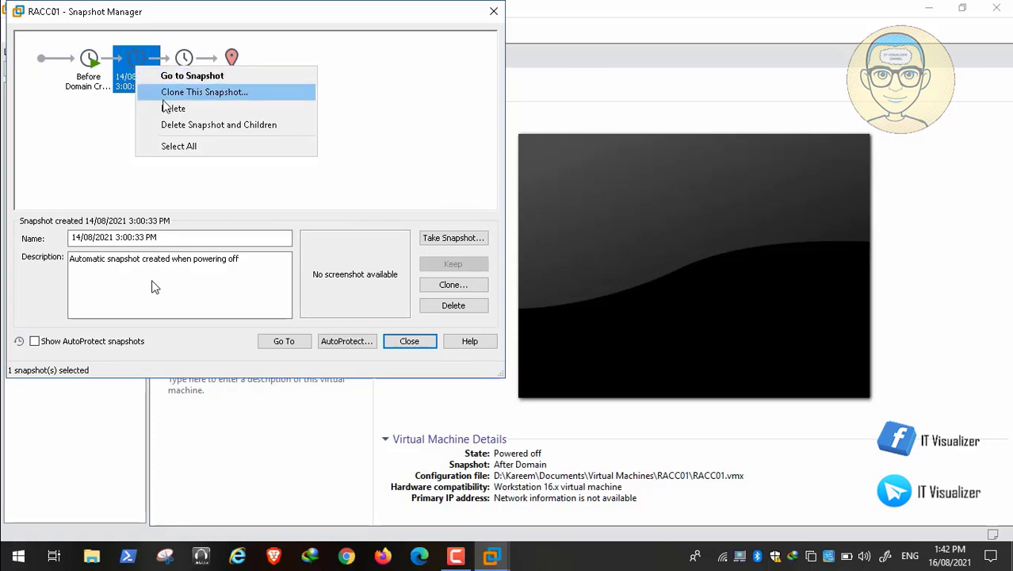
left_click(171, 109)
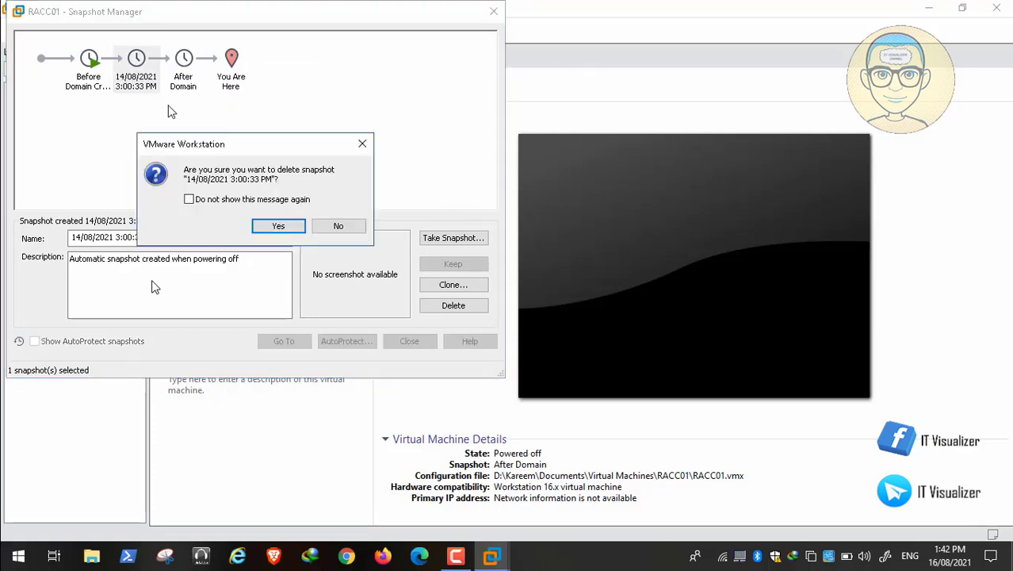
left_click(273, 226)
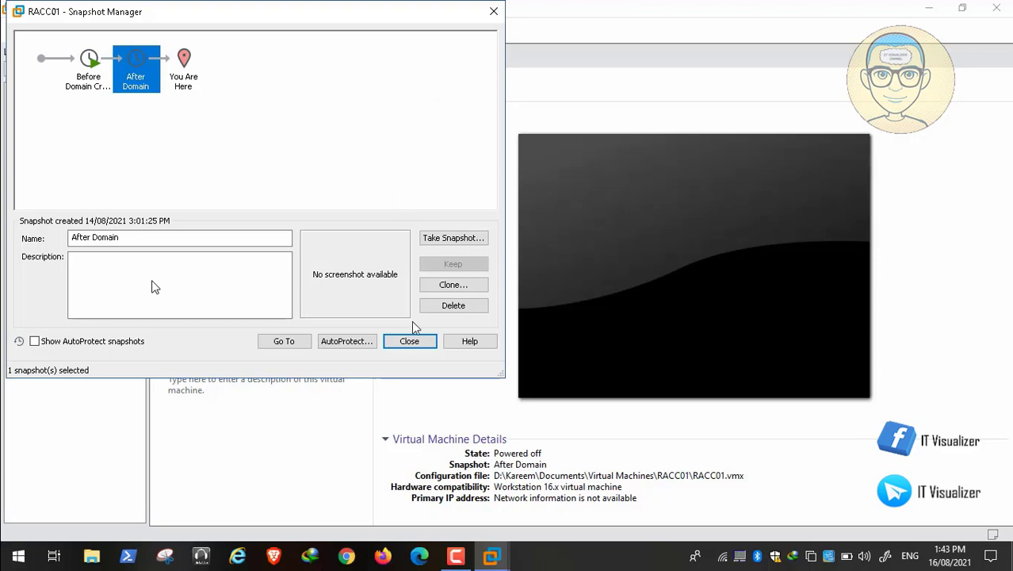
left_click(410, 342)
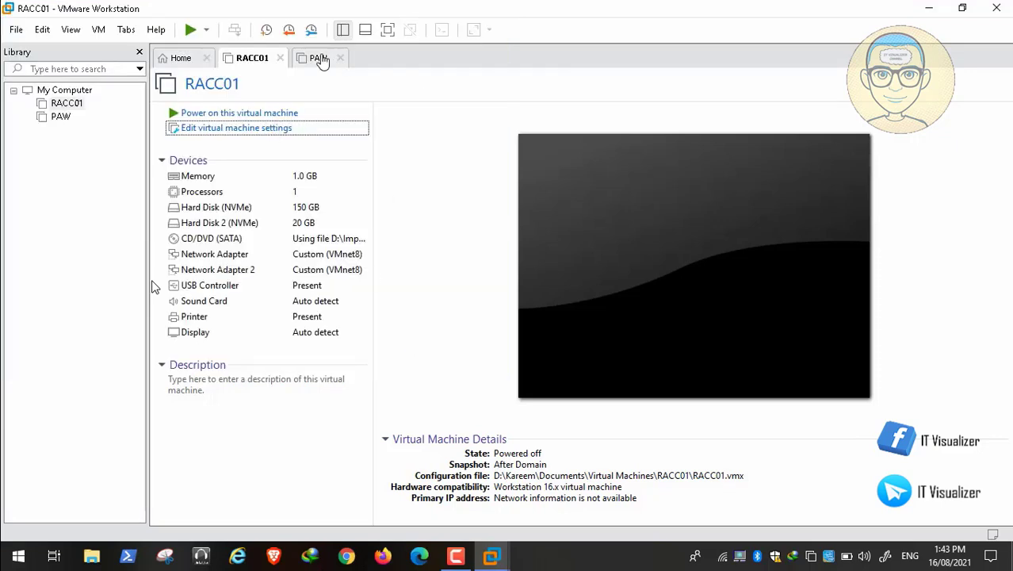
Review PAW's After Domain Join snapshot, then return to RACC01's tab
left_click(319, 57)
left_click(99, 29)
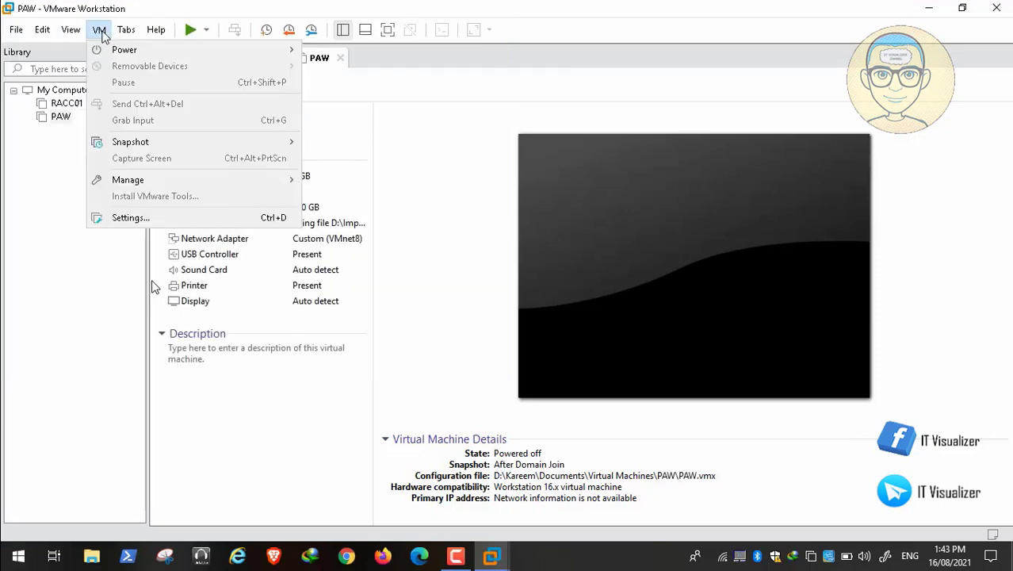
mouse_move(166, 142)
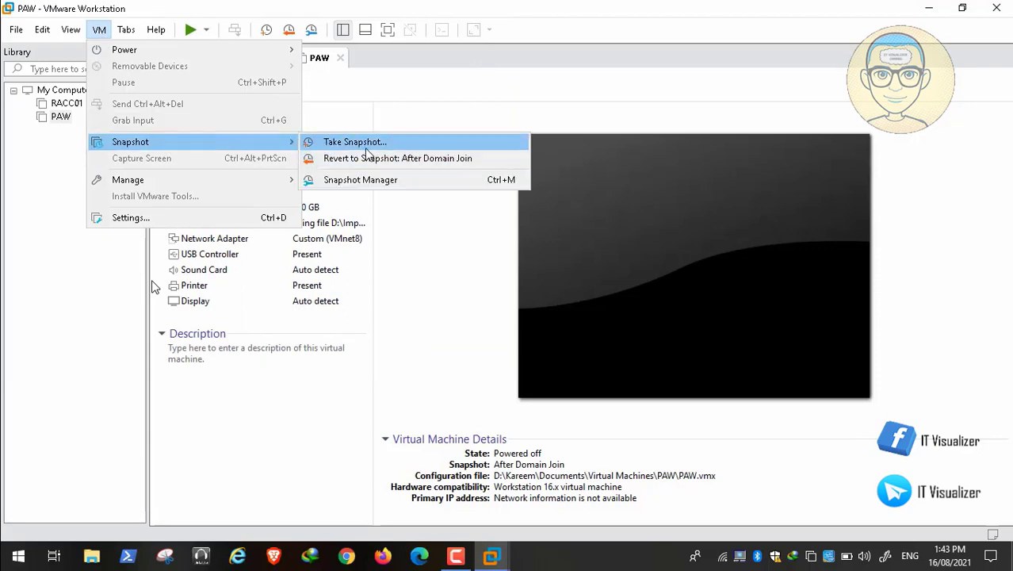
left_click(378, 182)
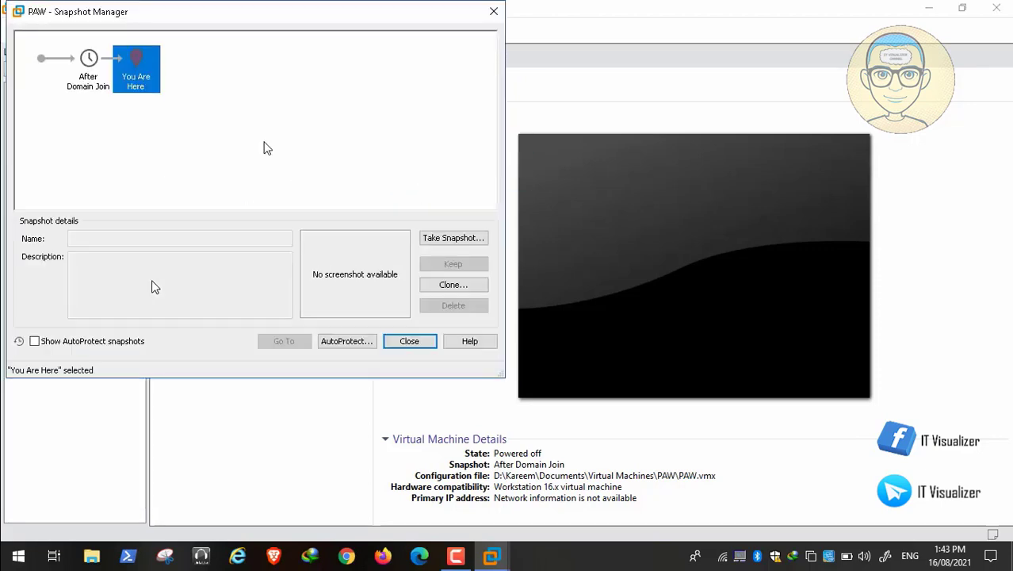
left_click(89, 68)
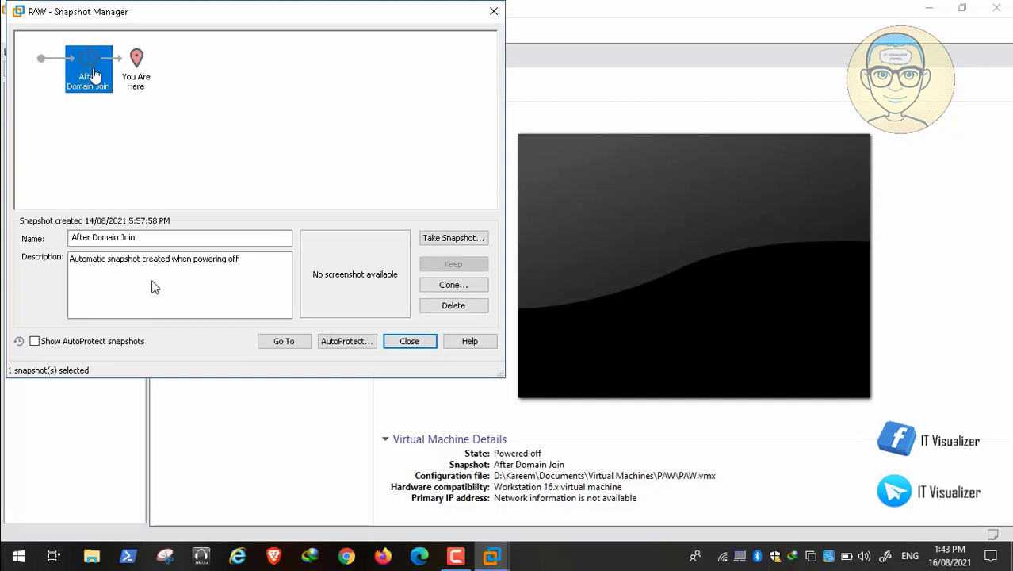
left_click(410, 341)
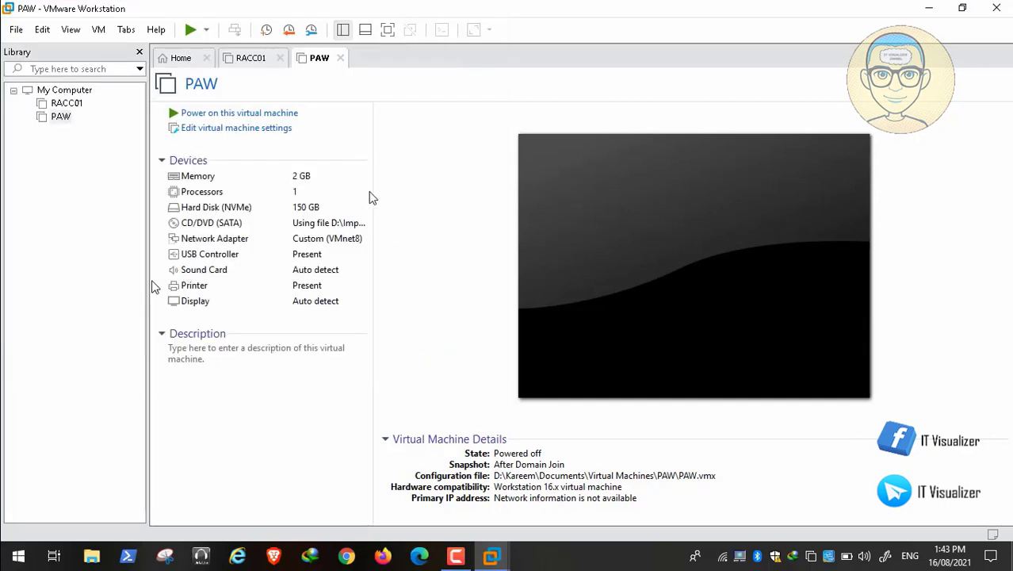
left_click(253, 61)
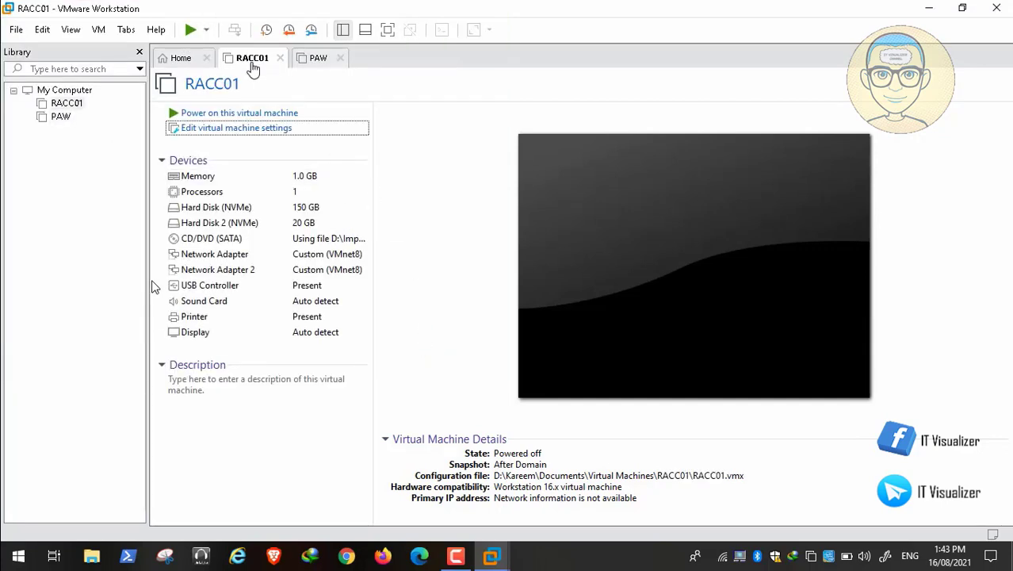
Power on RACC01 and let Windows start booting
left_click(249, 116)
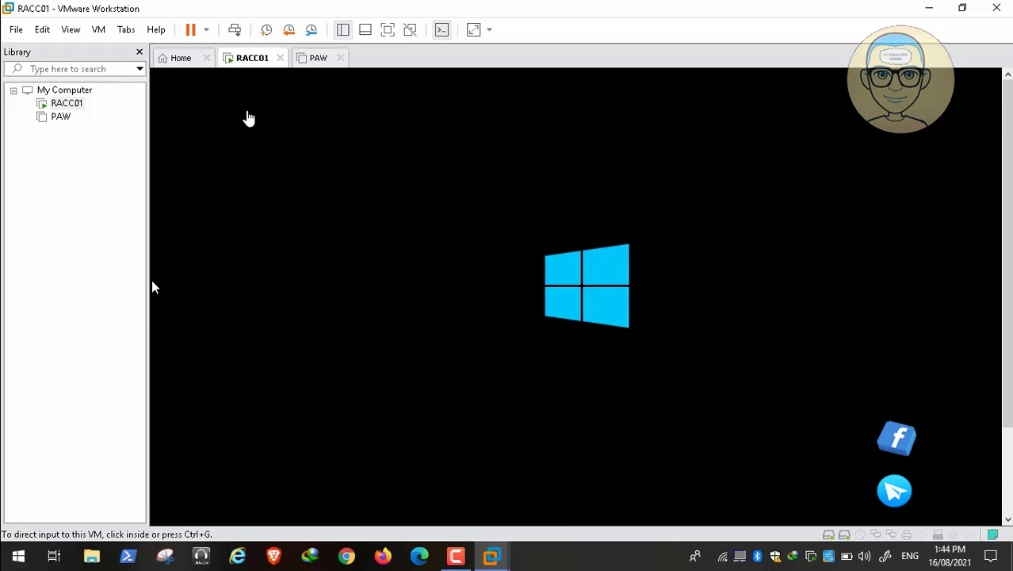
left_click(456, 556)
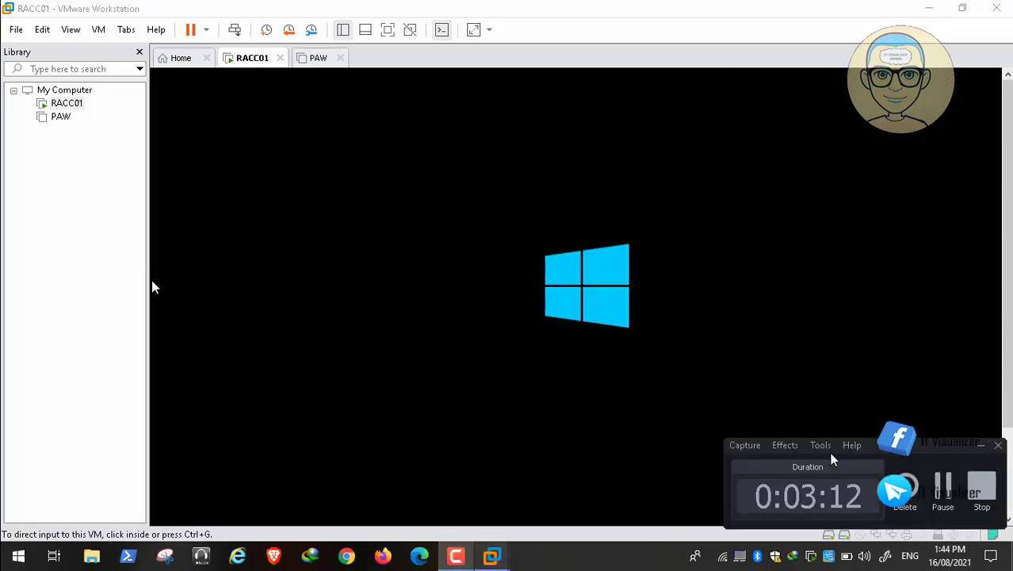
Send Ctrl+Alt+Del to RACC01 and sign in with the administrator password
left_click(944, 486)
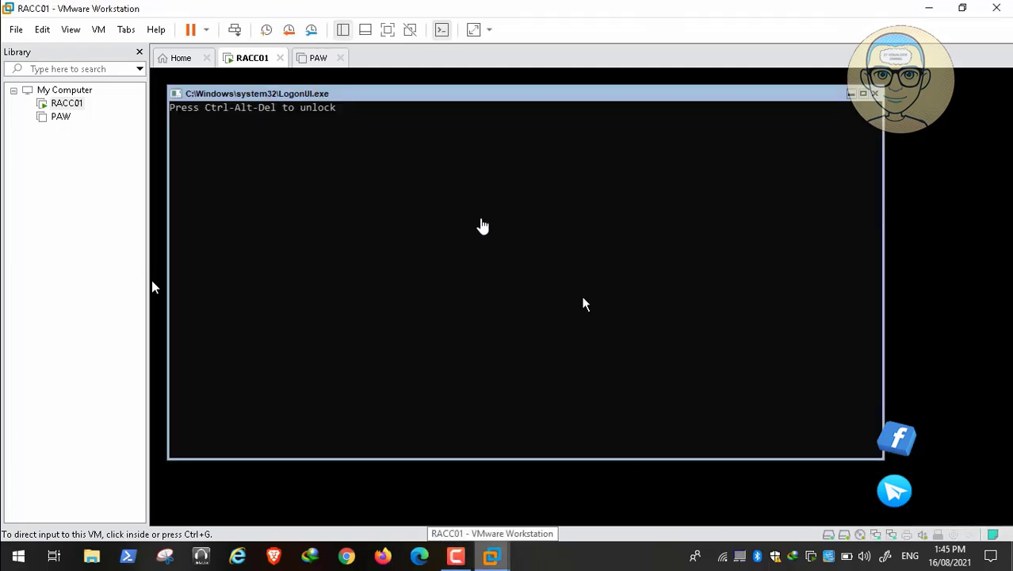
left_click(235, 32)
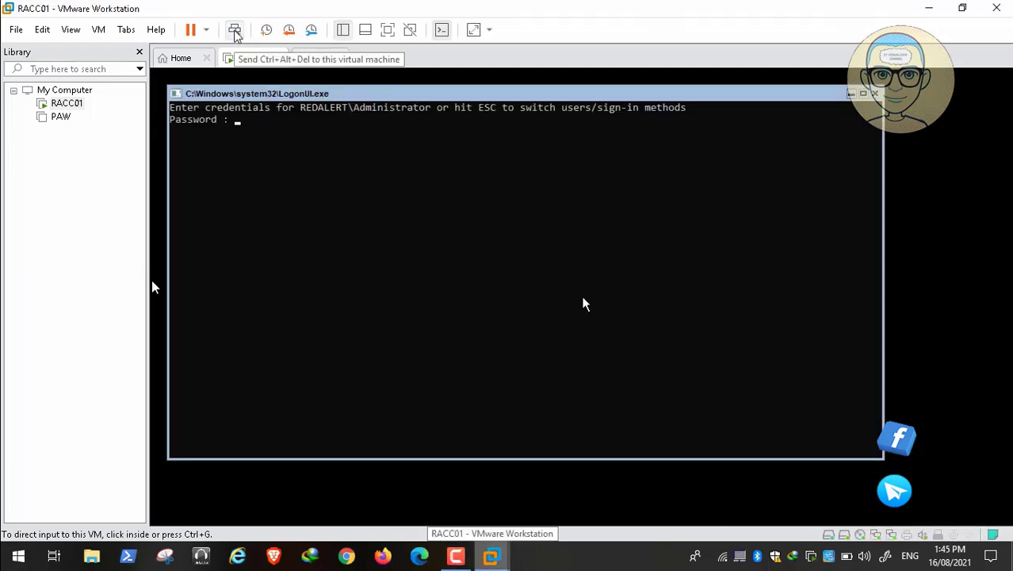
left_click(272, 135)
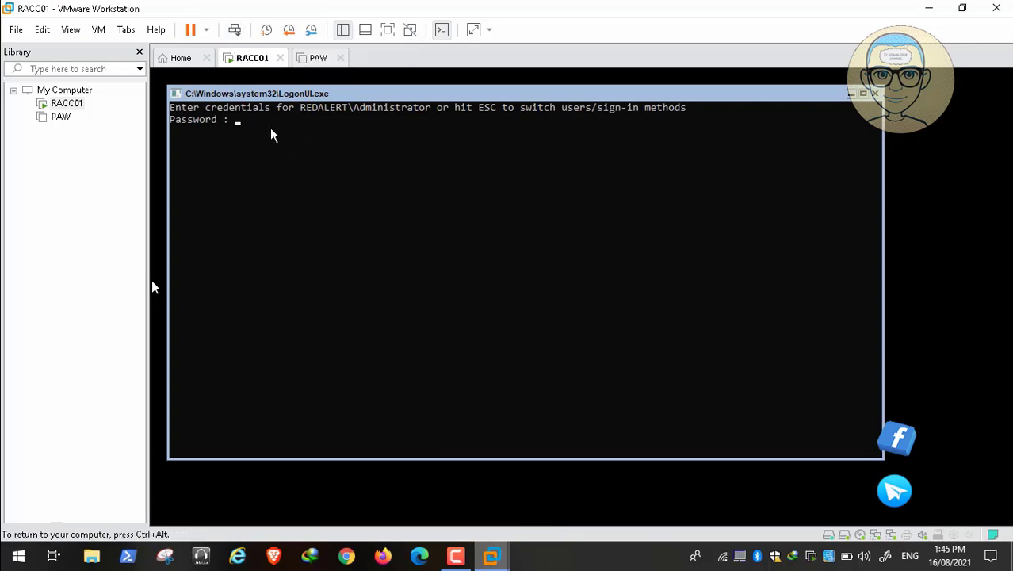
type("********")
key("Return")
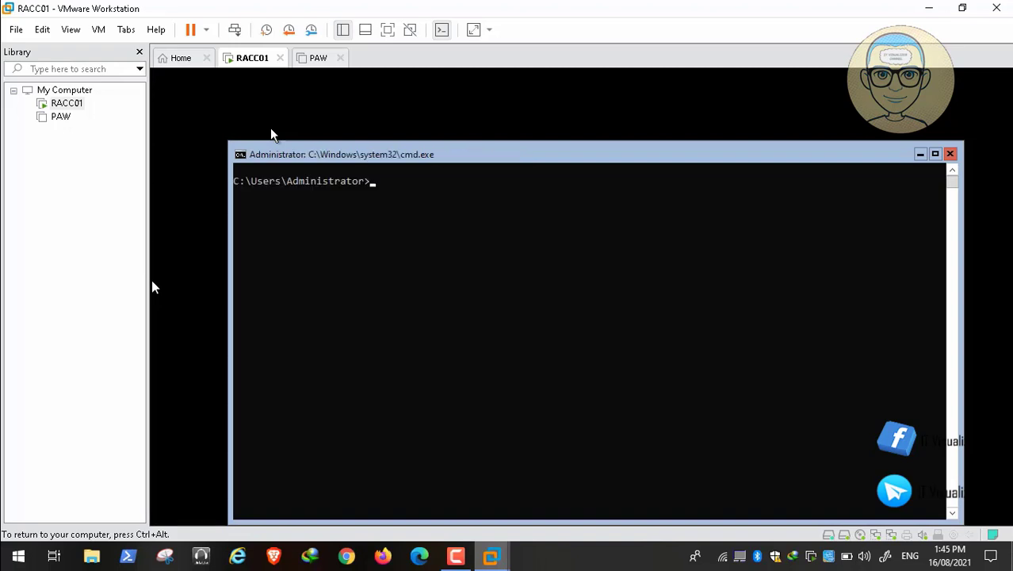
Run whoami in cmd to confirm the domain administrator account
type("whoami")
key("Return")
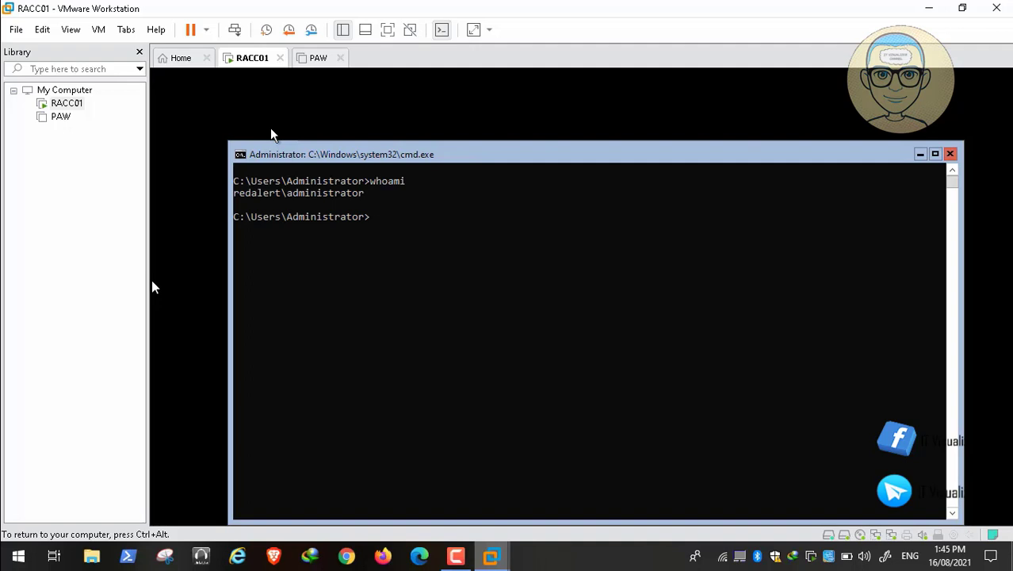
left_click(100, 34)
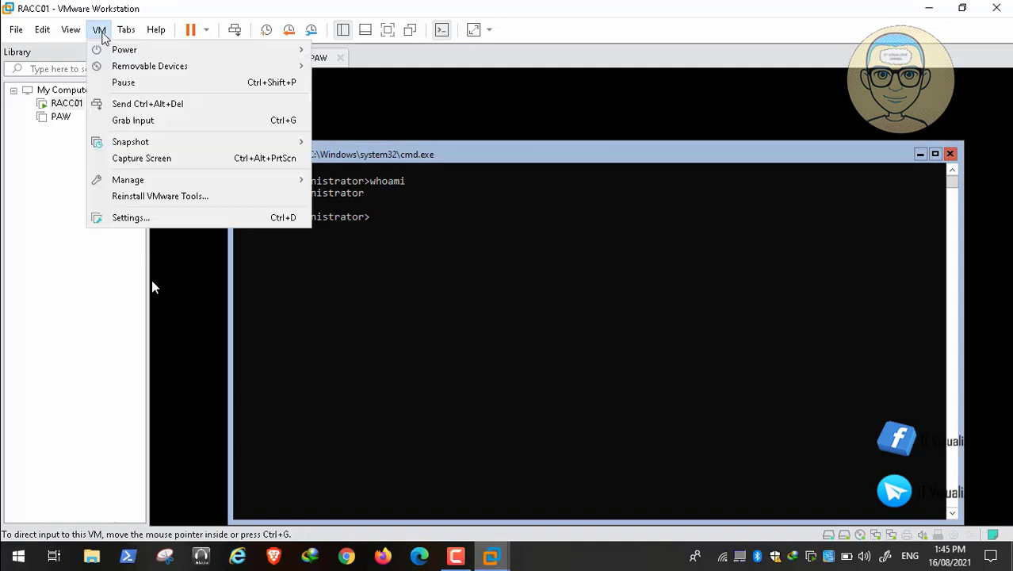
Take a snapshot of the running RACC01 named 'Before OU'
mouse_move(192, 151)
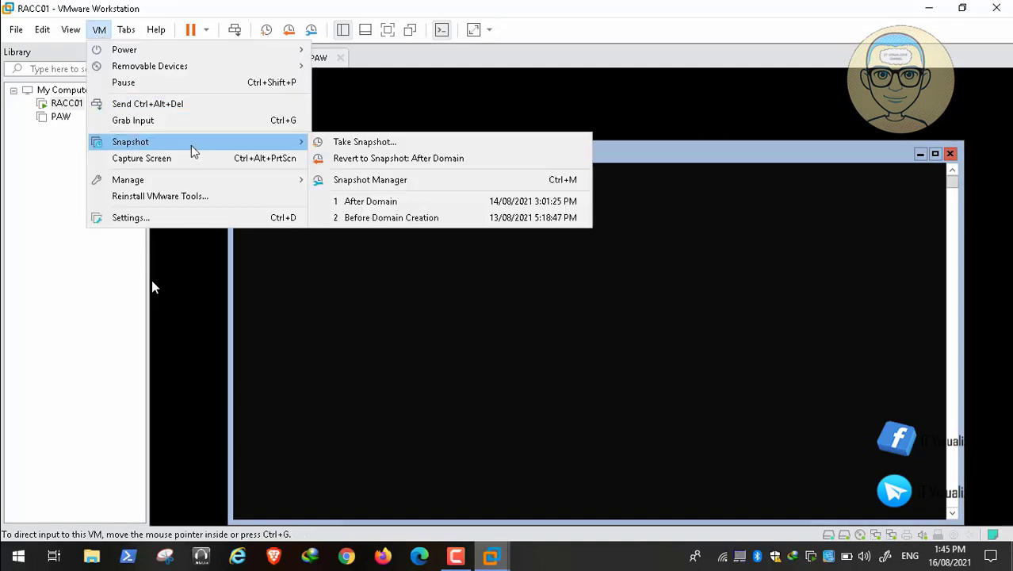
left_click(366, 142)
key("BackSpace")
type("Be")
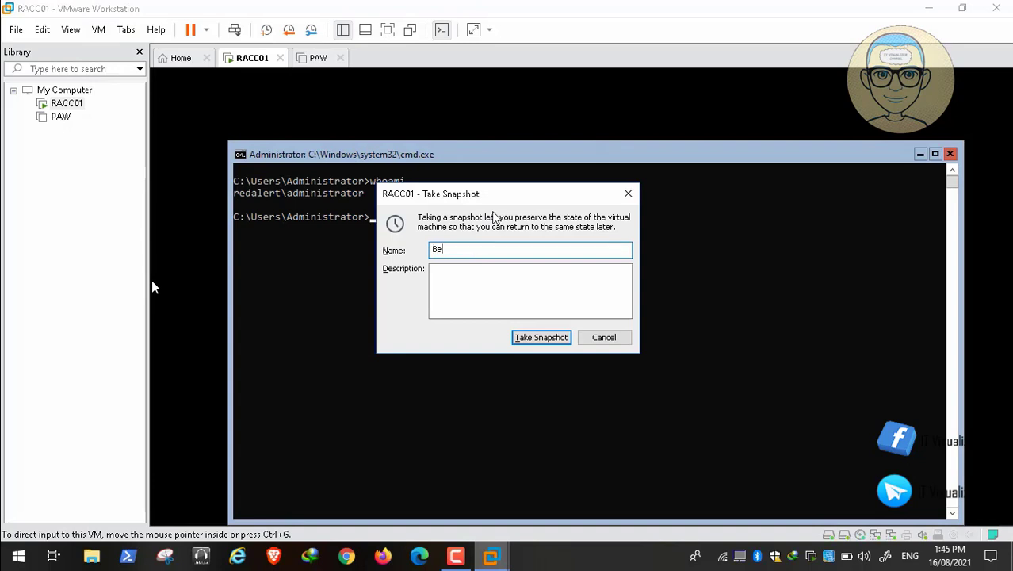
type("fore OU")
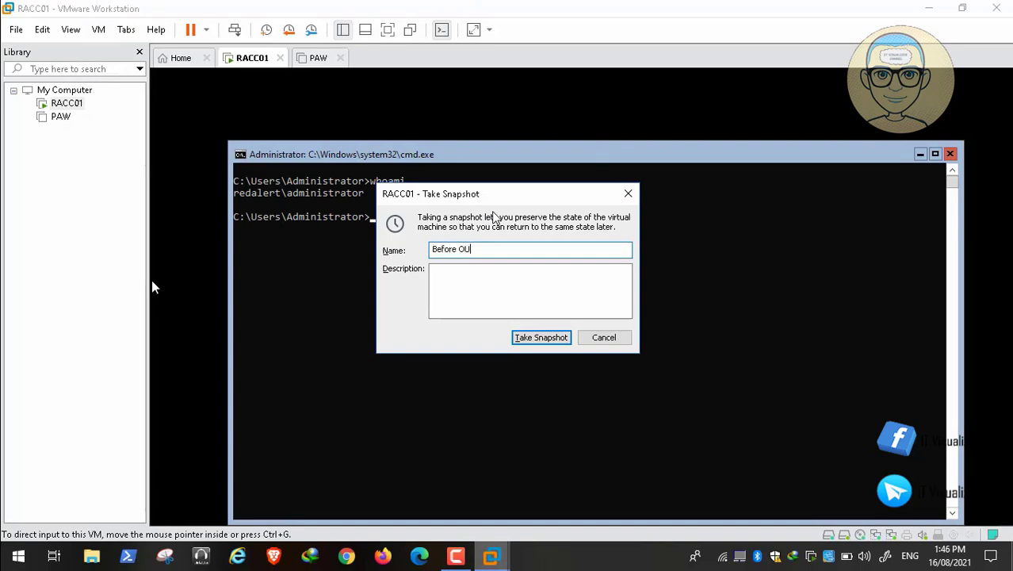
left_click(541, 338)
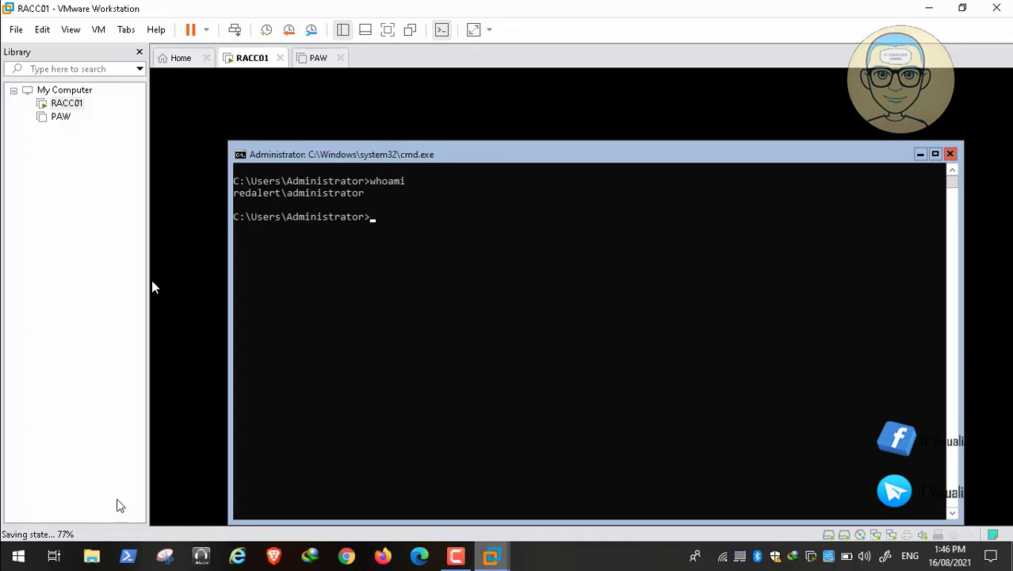
Switch to the PAW virtual machine's summary page
mouse_move(39, 509)
left_click(456, 555)
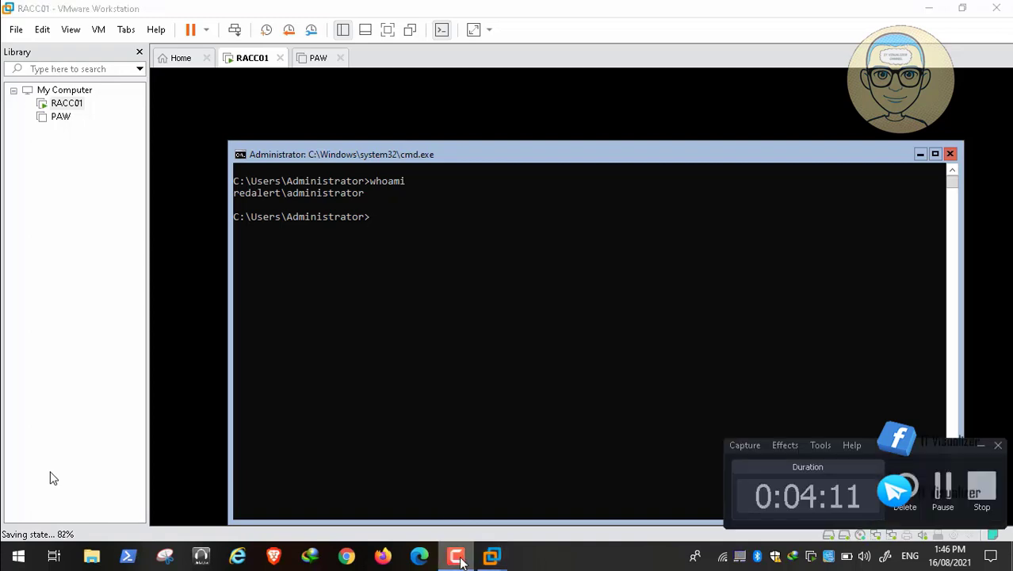
left_click(981, 446)
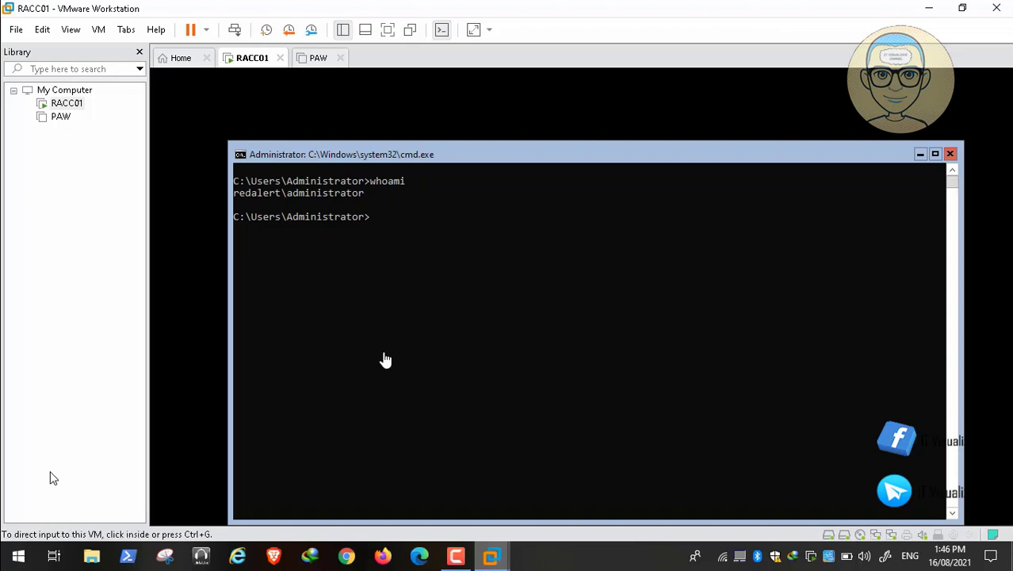
left_click(316, 63)
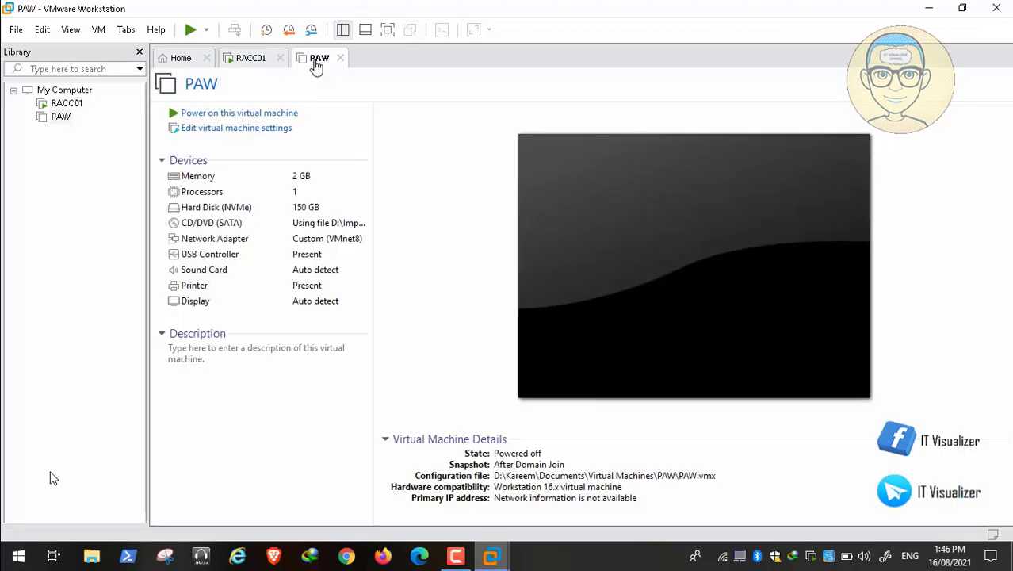
Start PAW from its tab and let it boot past the Windows logo
left_click(256, 115)
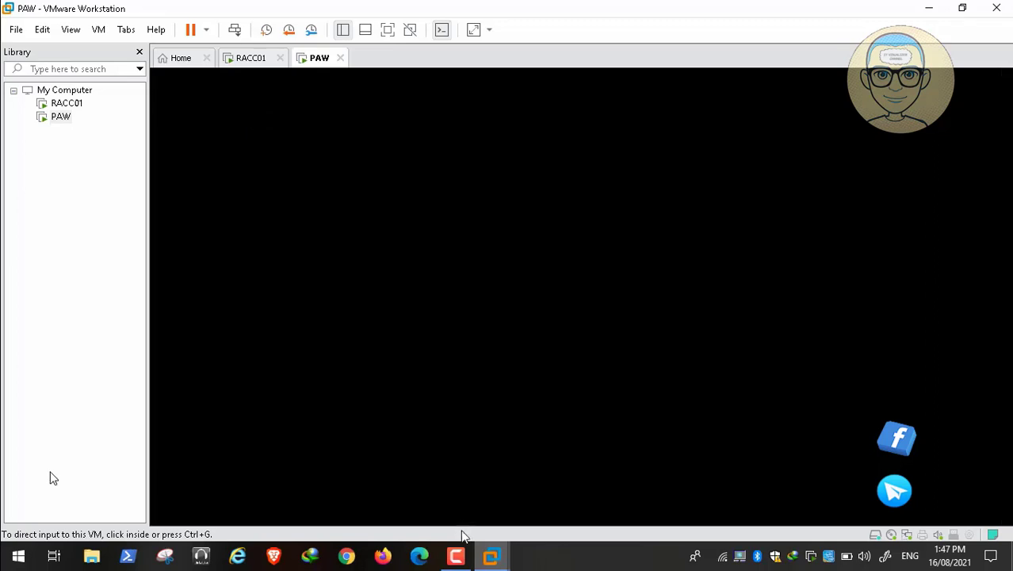
Return to RACC01's console with its Administrator cmd window
left_click(458, 557)
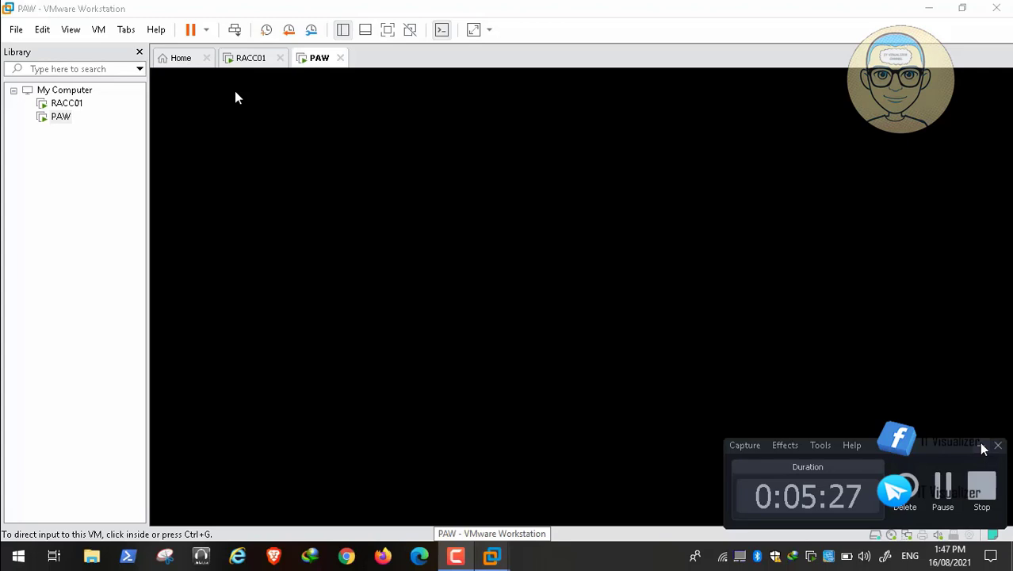
mouse_move(3, 529)
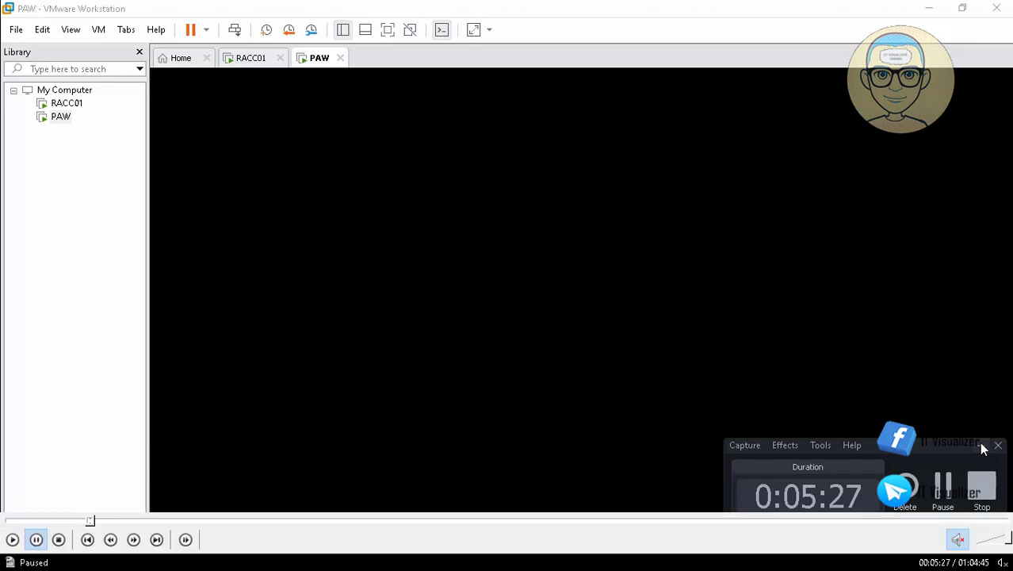
left_click(12, 542)
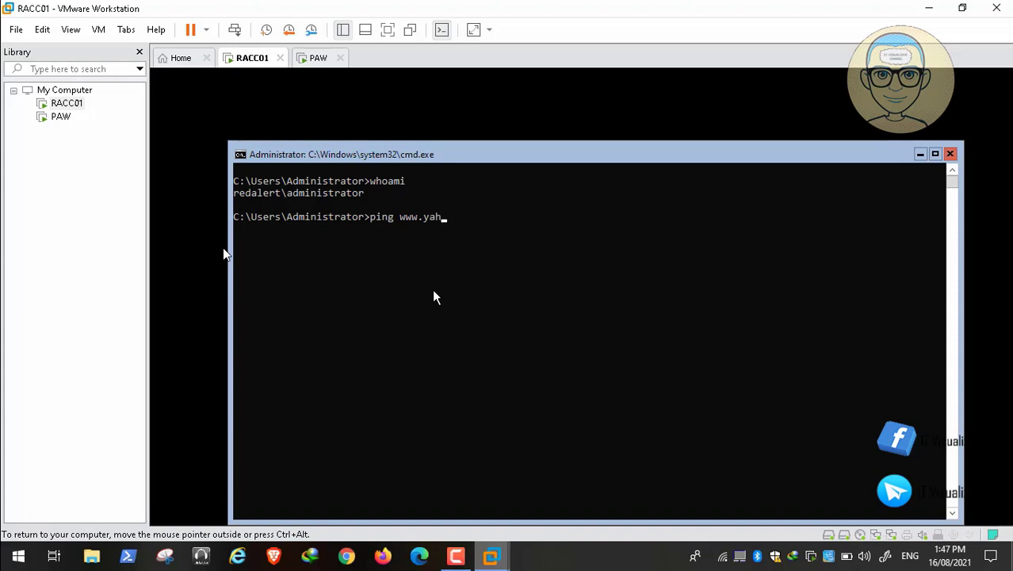
type(".com")
key("Return")
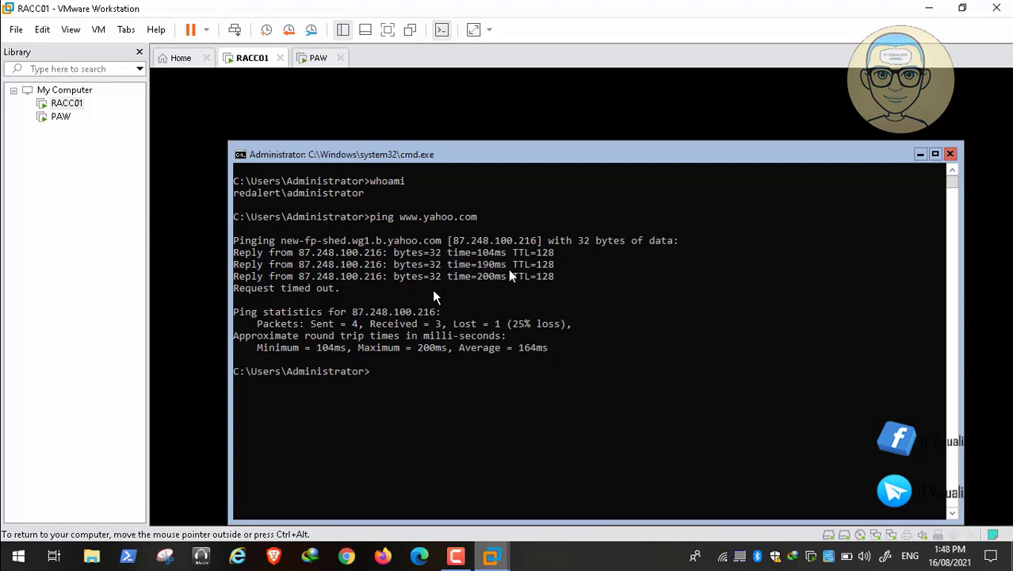
left_click(14, 539)
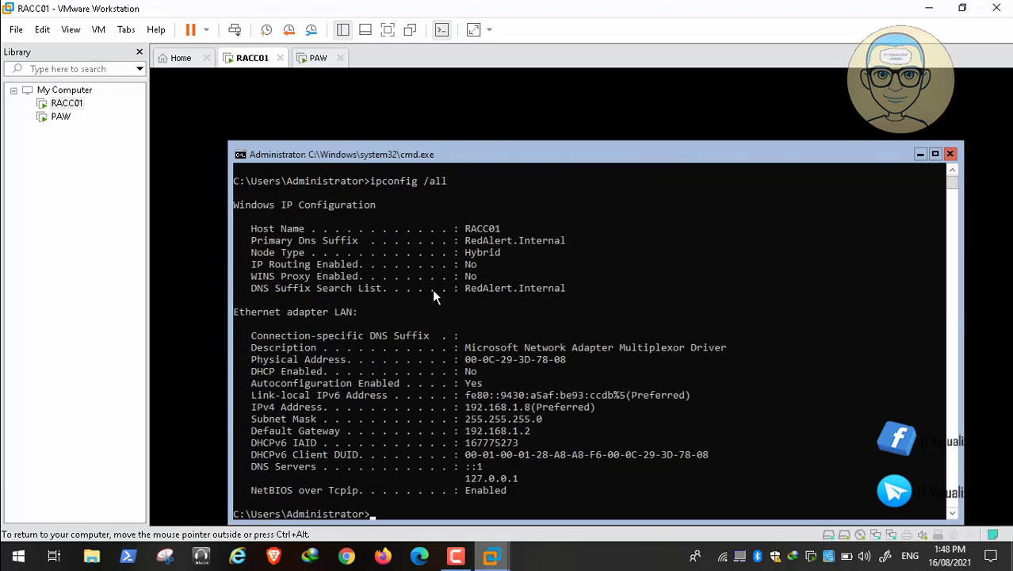
Review RACC01's ipconfig /all output: IPv4 192.168.1.8, DHCP disabled, DNS ::1 and 127.0.0.1, suffix RedAlert.Internal
mouse_move(36, 541)
mouse_move(11, 559)
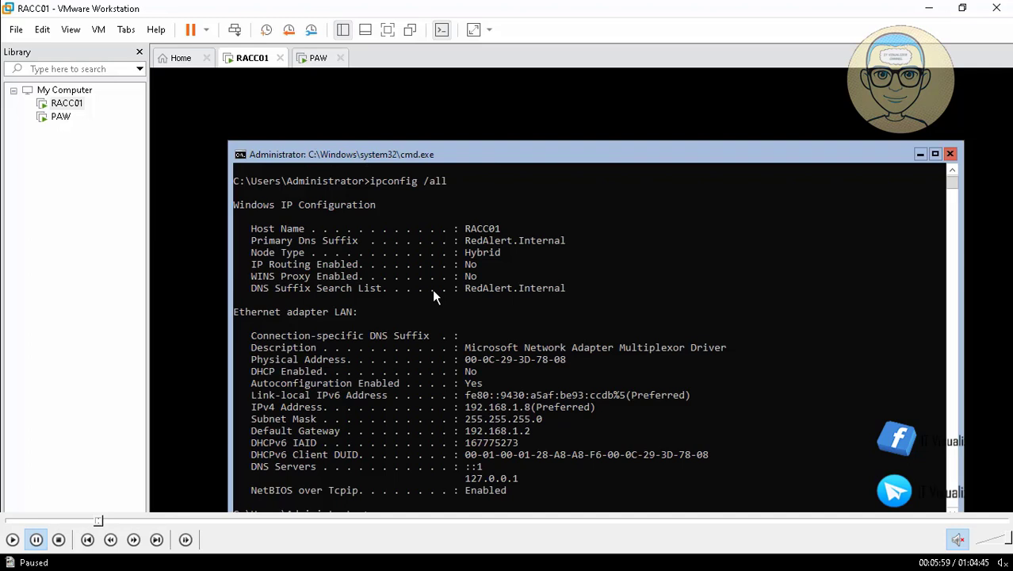
left_click(12, 540)
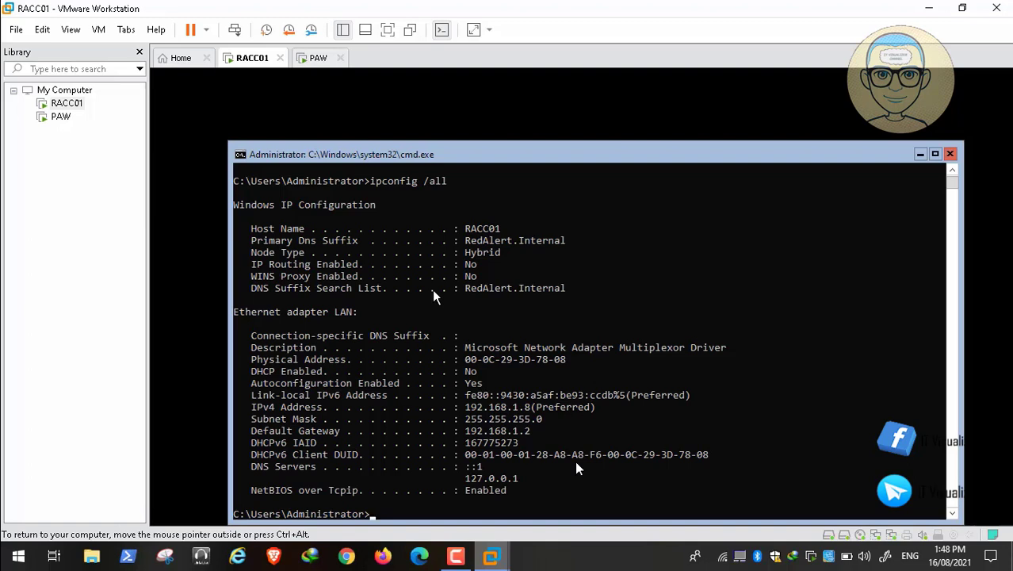
In sconfig, set adapter 3's preferred DNS server to 192.168.1.8 via Network Settings
type("sconfig")
key("Return")
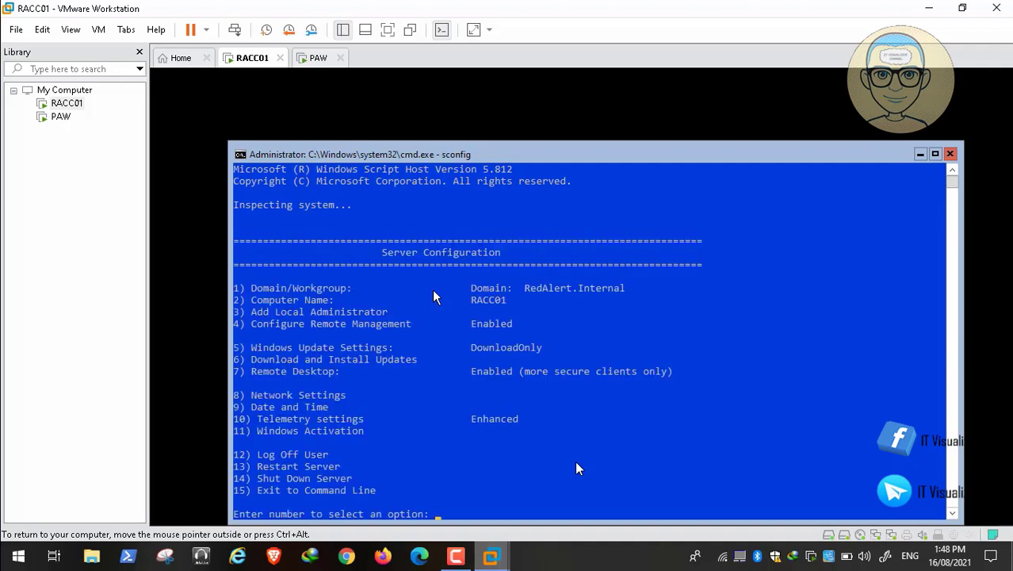
type("8")
key("Return")
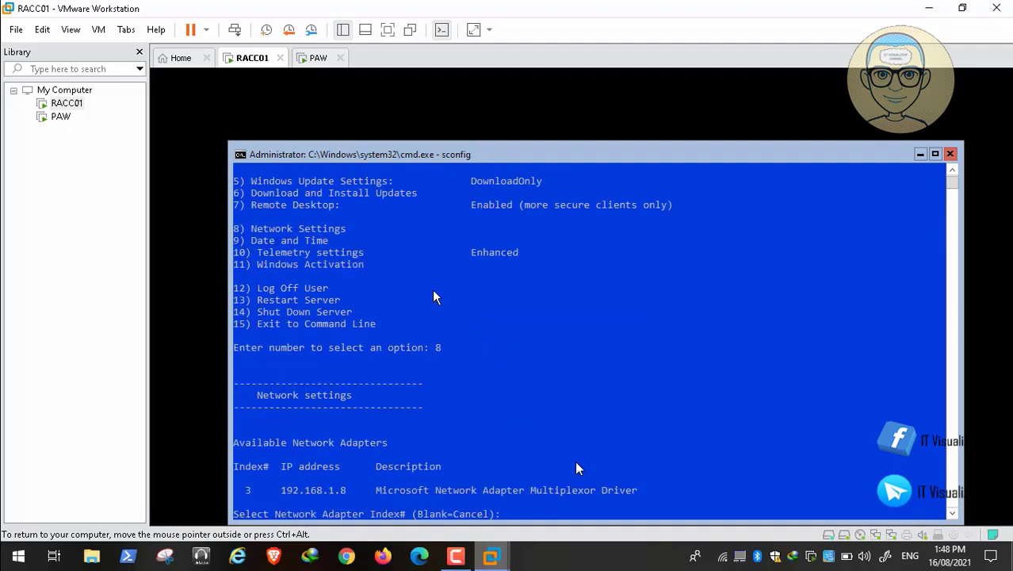
type("3")
key("Return")
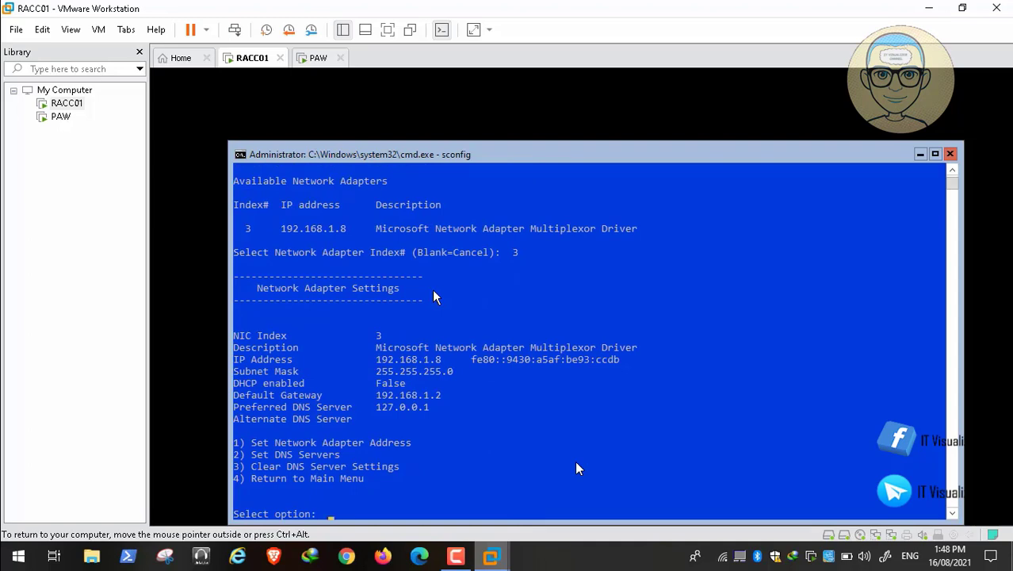
type("2")
key("Return")
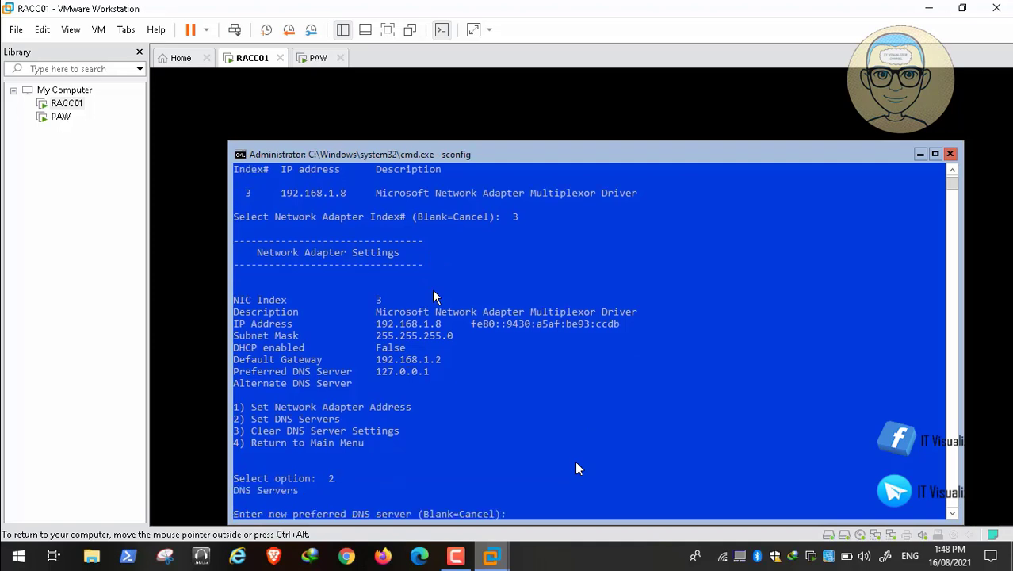
type("192.168.1.8")
key("Return")
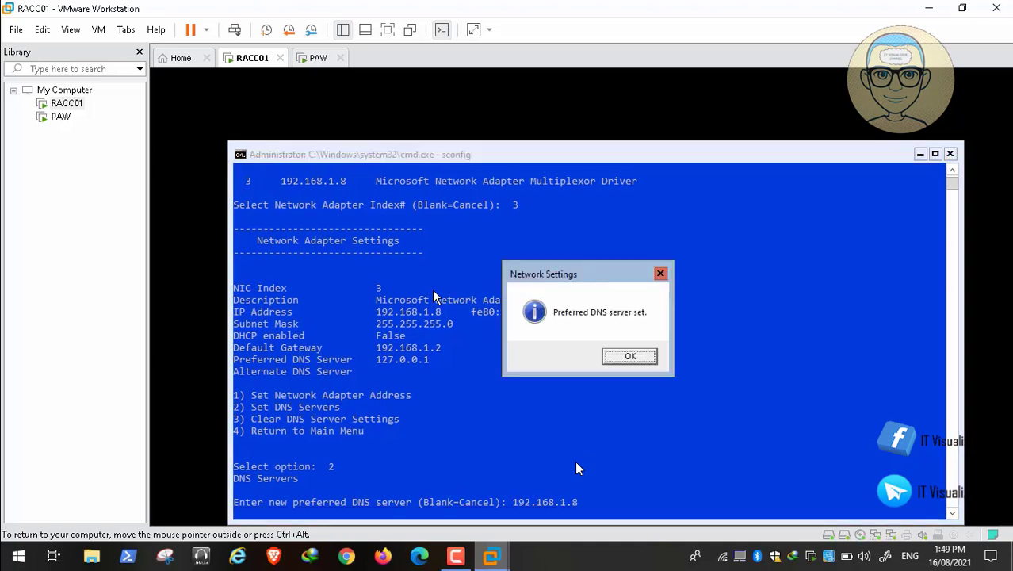
Leave the alternate DNS server blank and exit sconfig back to the command prompt
left_click(634, 356)
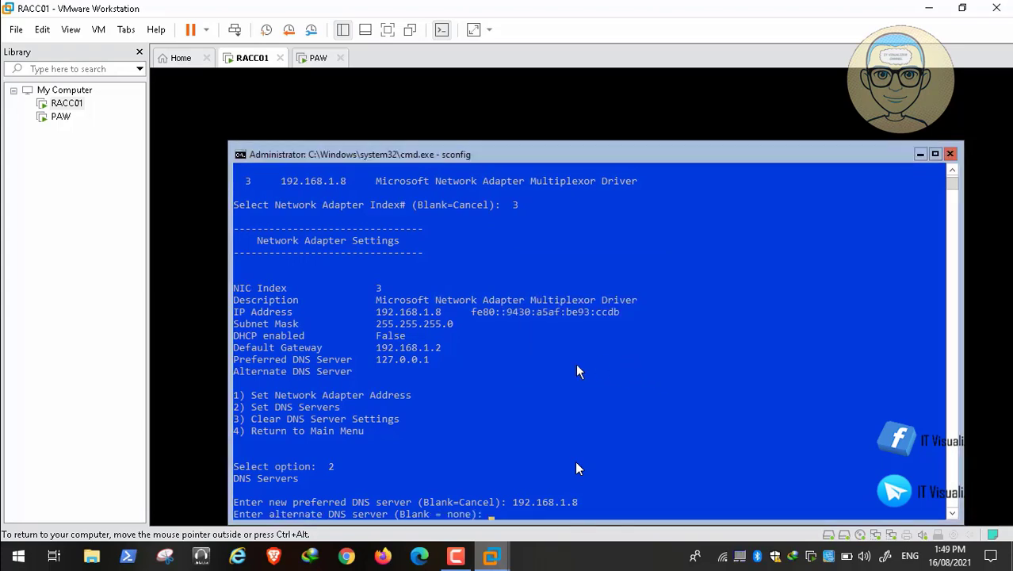
key("Return")
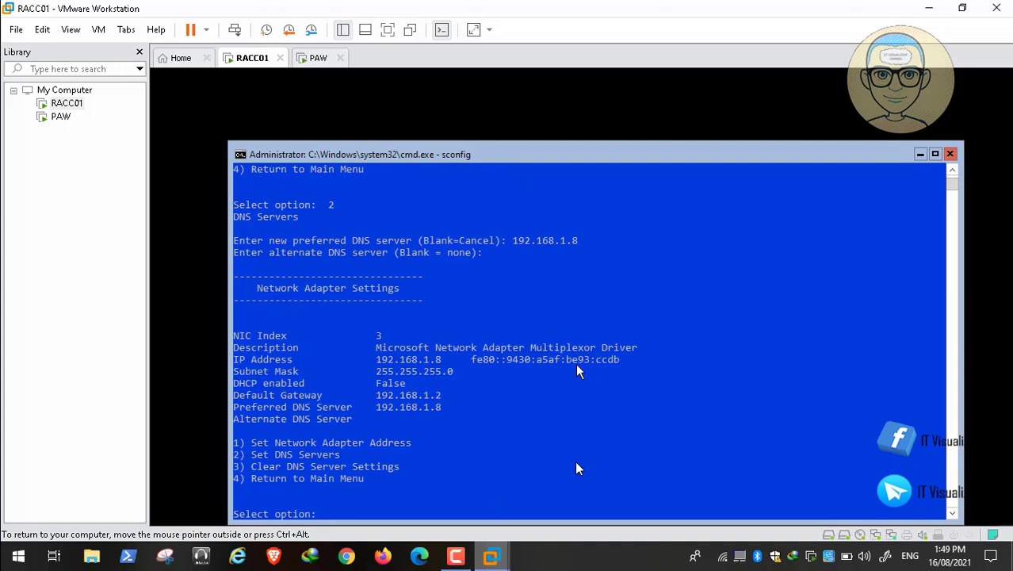
type("4")
key("Return")
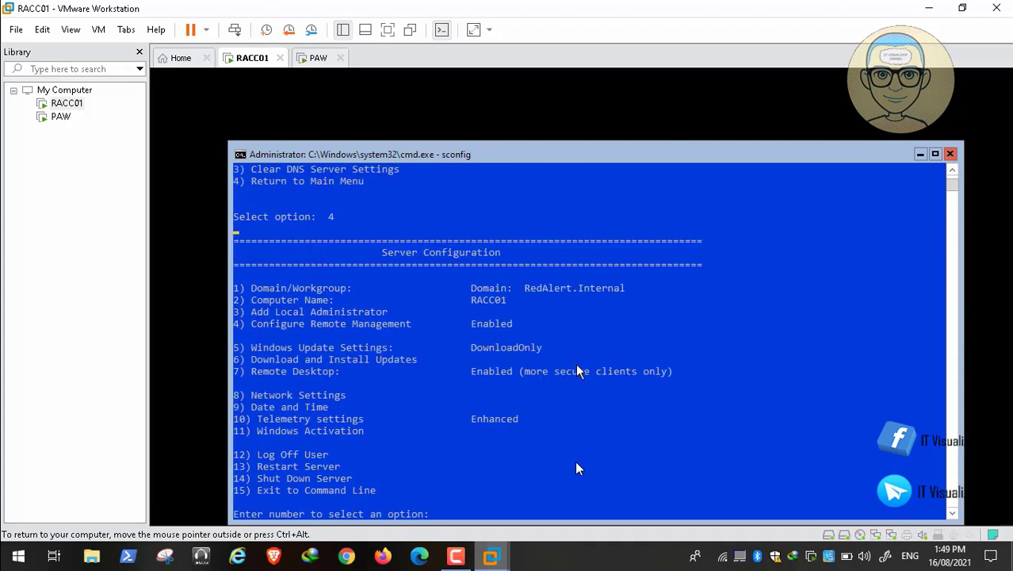
type("15")
key("Return")
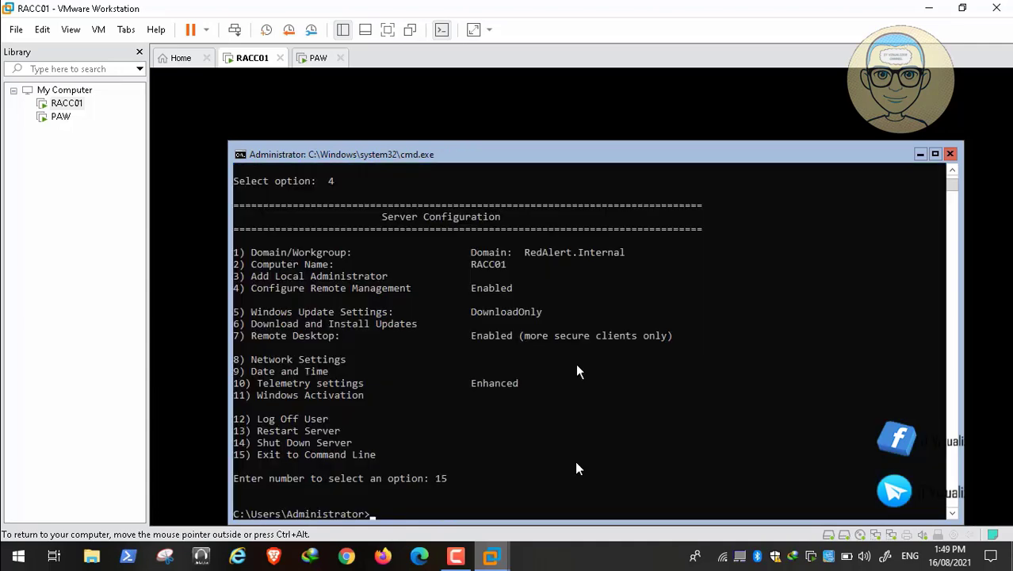
type("ipconfig /all")
key("Return")
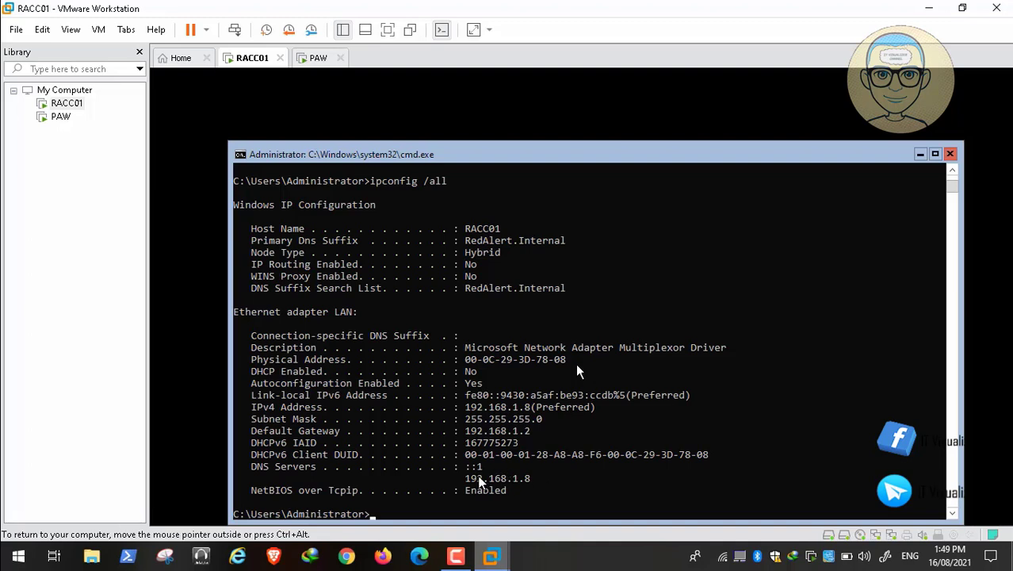
type("ping www.yah")
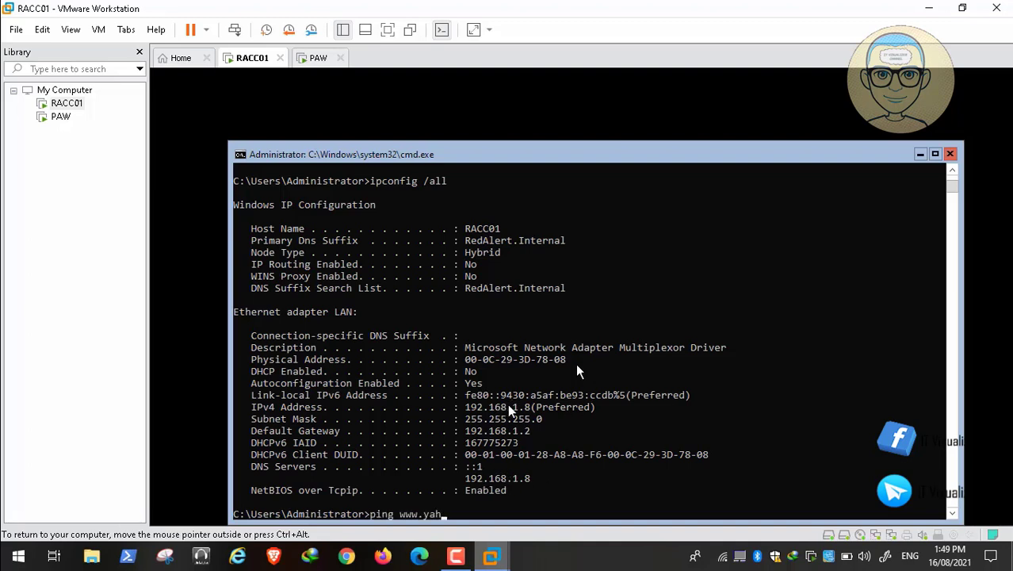
type("oo.com")
key("Return")
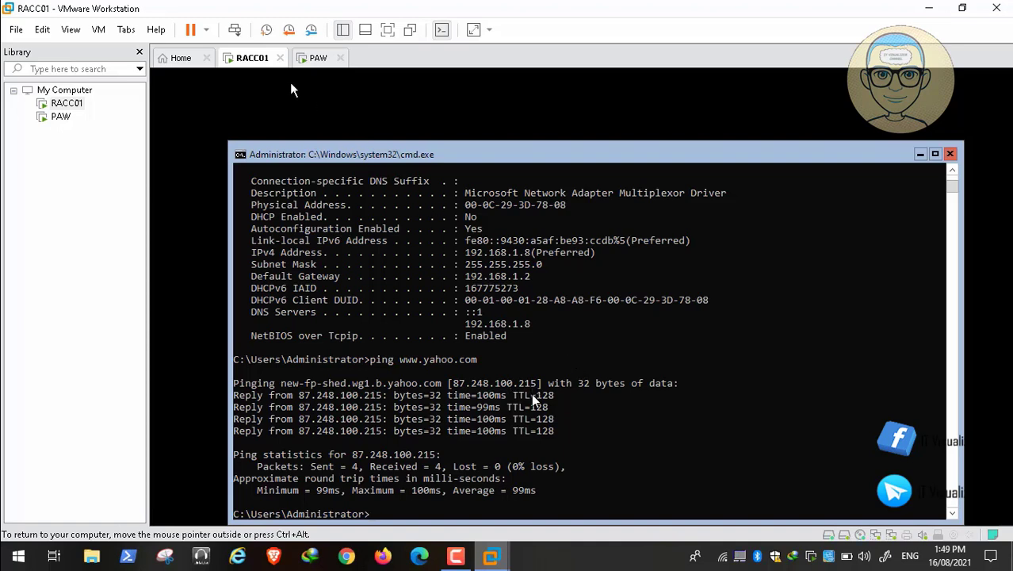
Switch to the PAW virtual machine and sign in with the domain administrator password
left_click(313, 60)
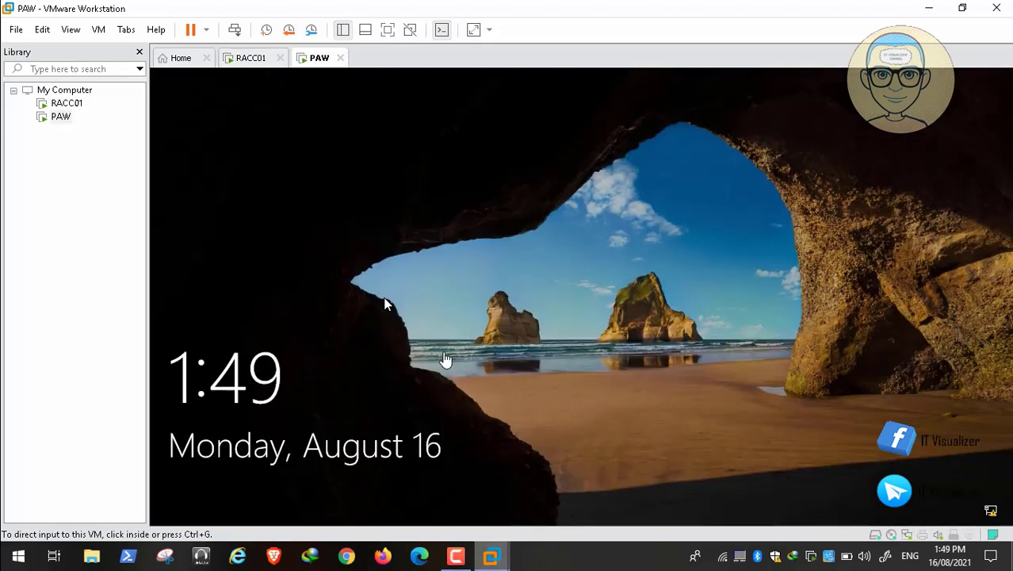
left_click(237, 29)
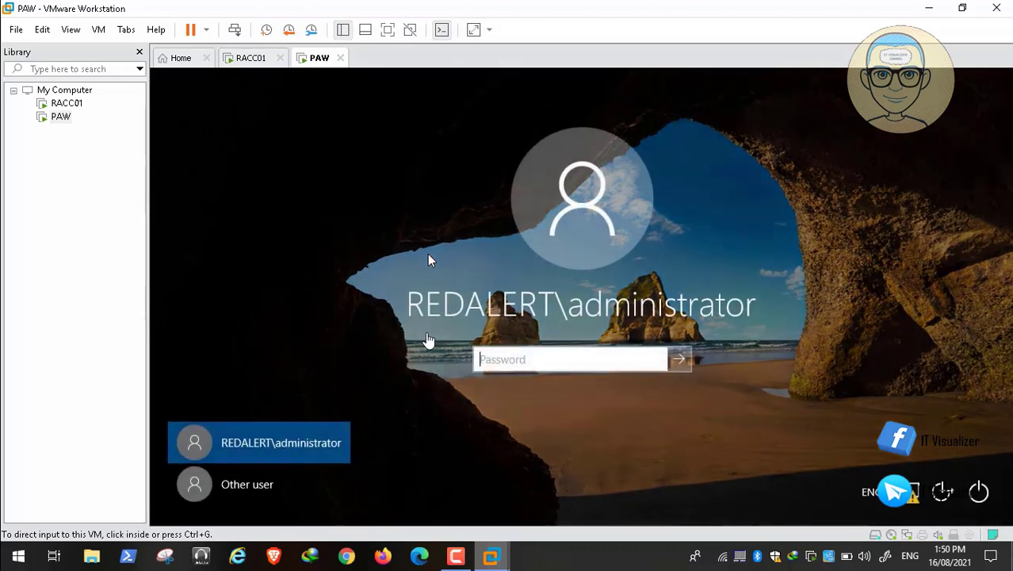
left_click(512, 361)
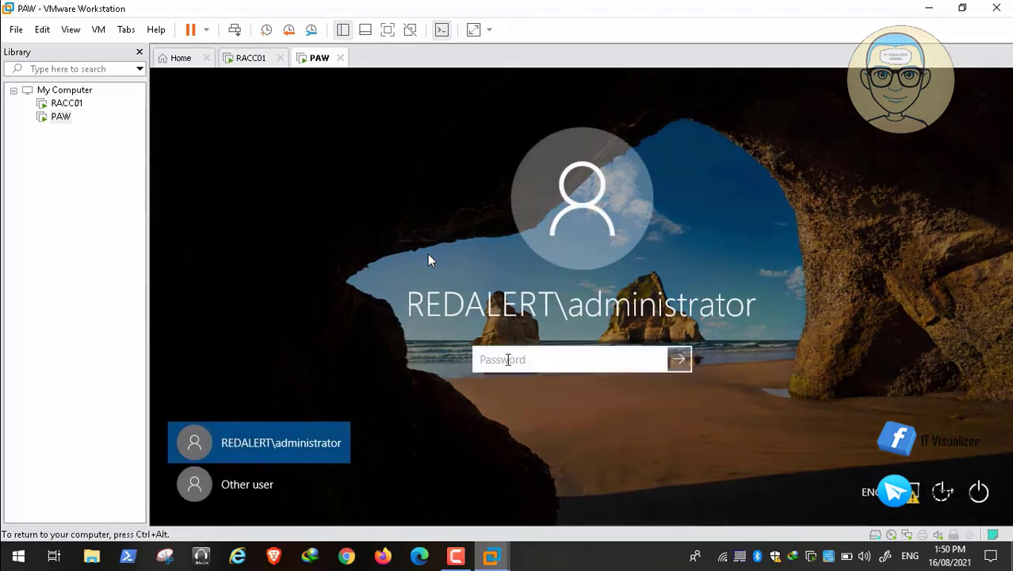
type("••••••••••")
key("Return")
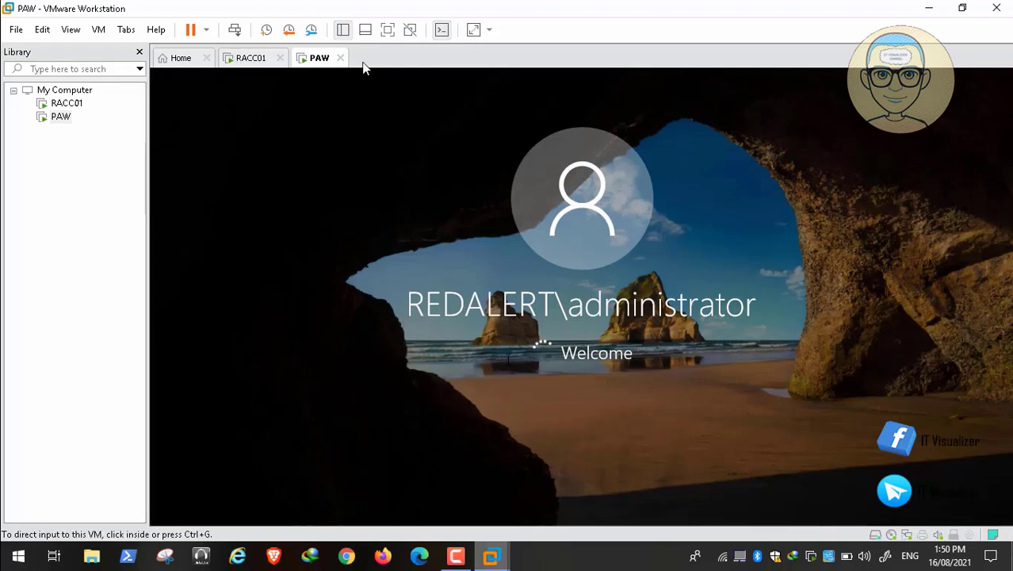
left_click(456, 553)
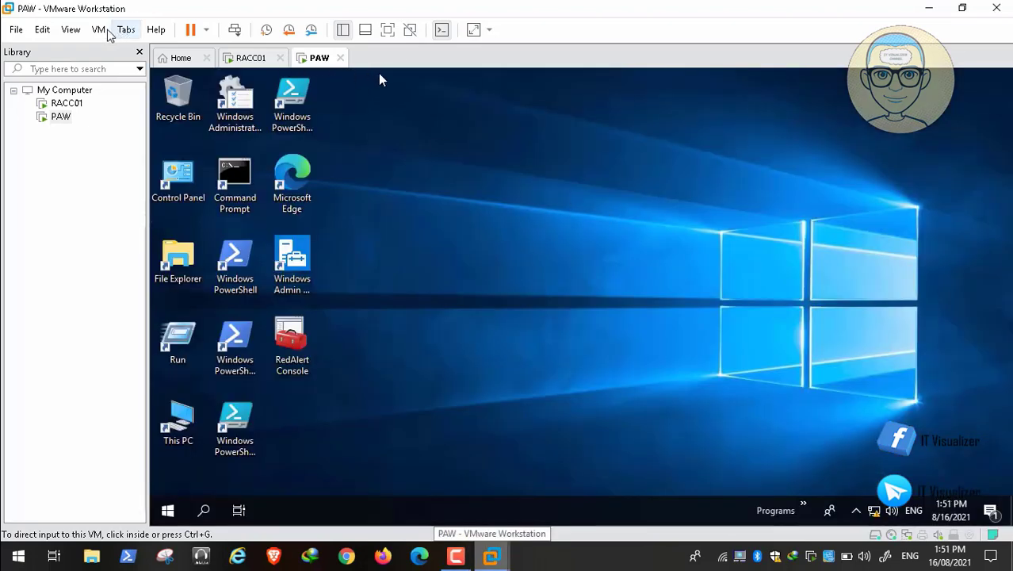
left_click(99, 30)
mouse_move(238, 141)
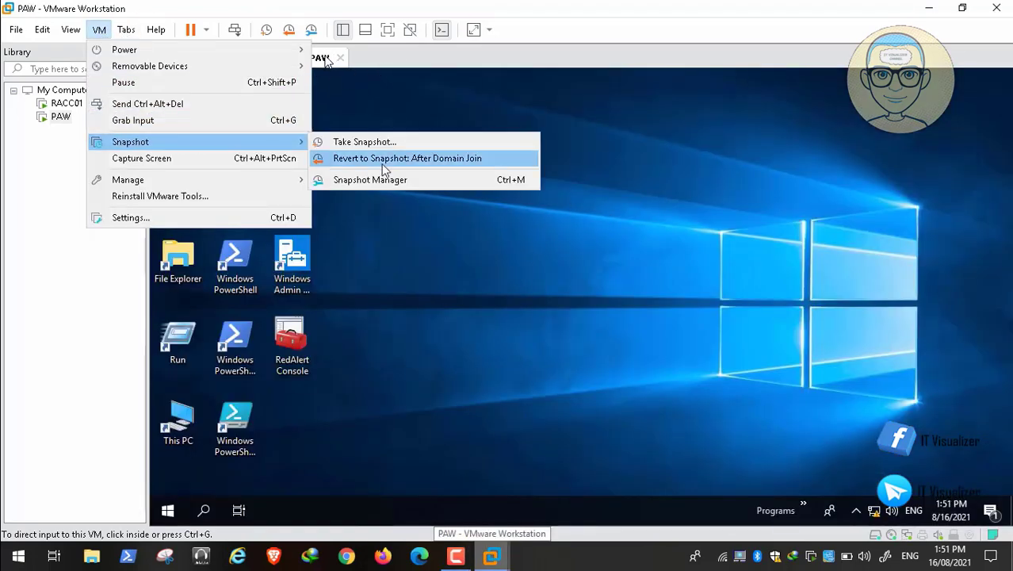
left_click(394, 181)
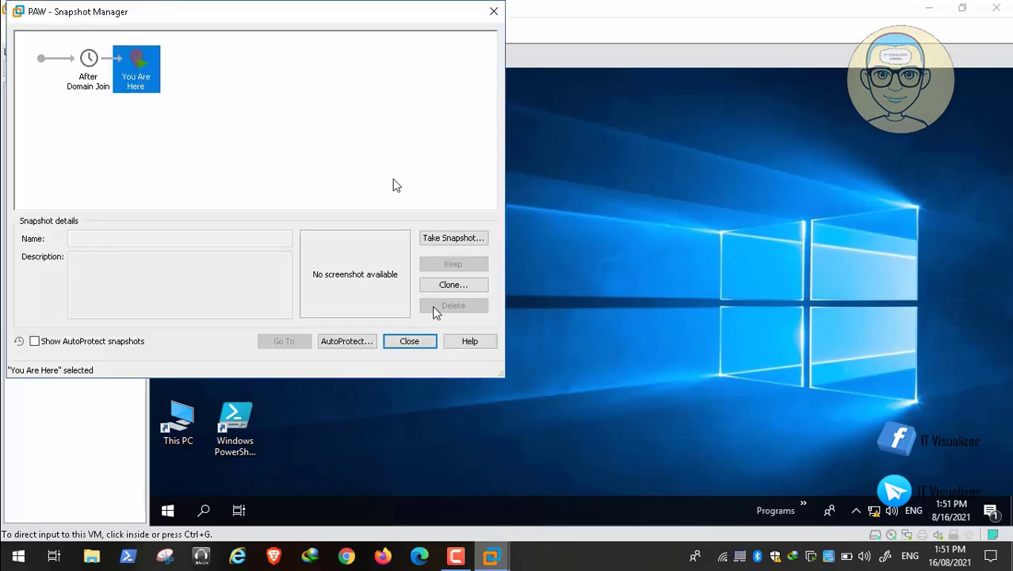
left_click(411, 341)
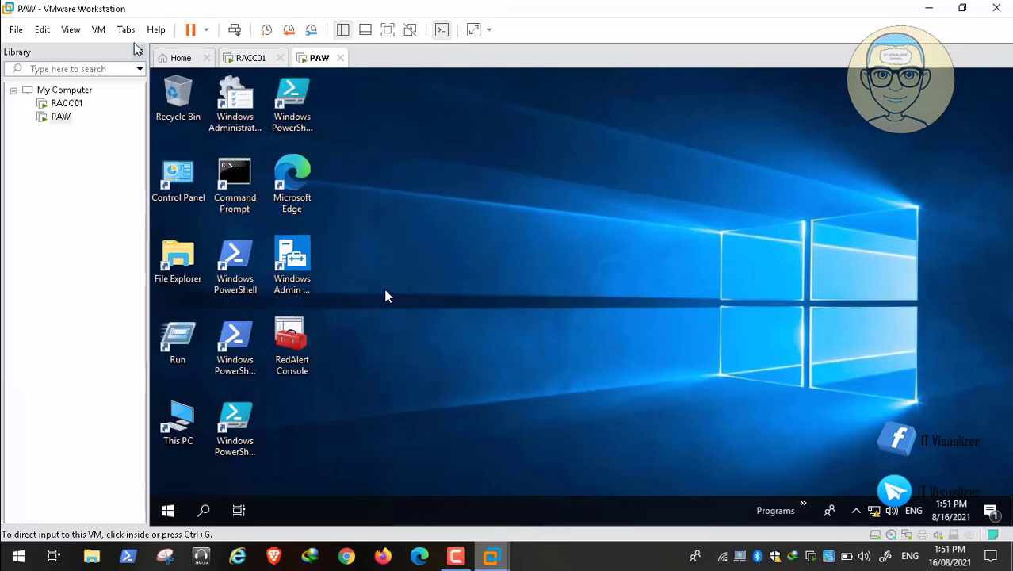
left_click(99, 31)
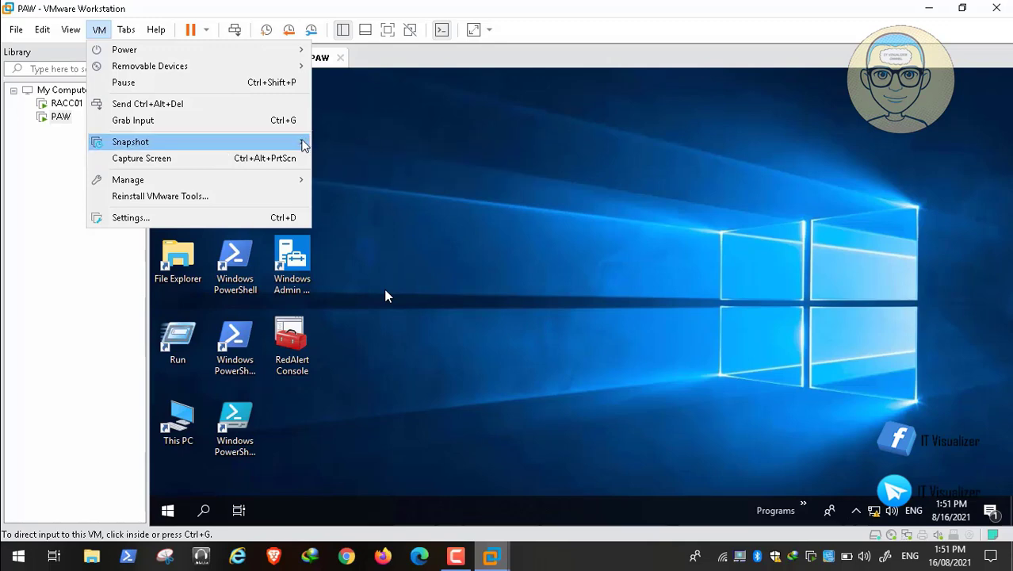
left_click(333, 142)
key("BackSpace")
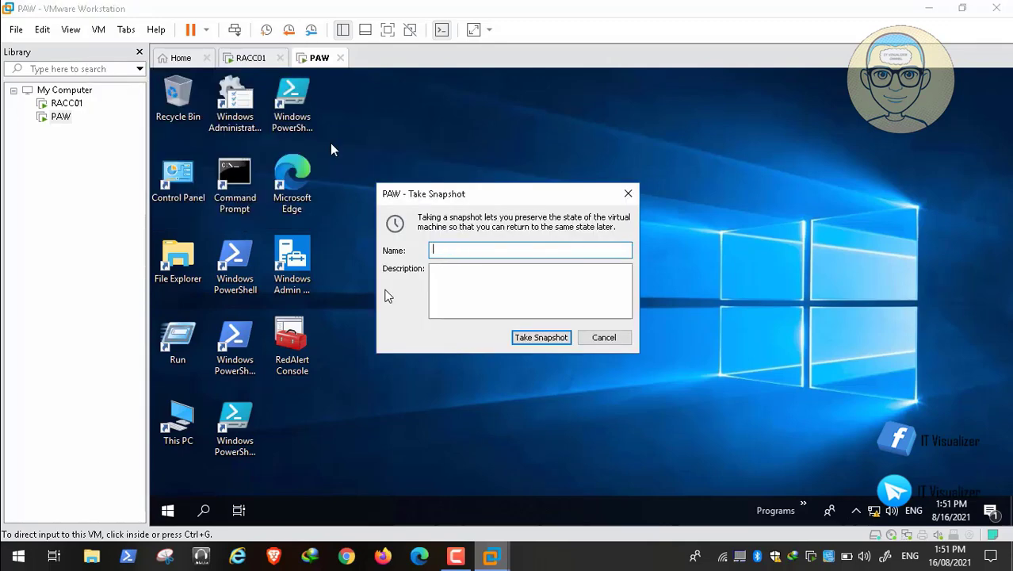
type("Before OU")
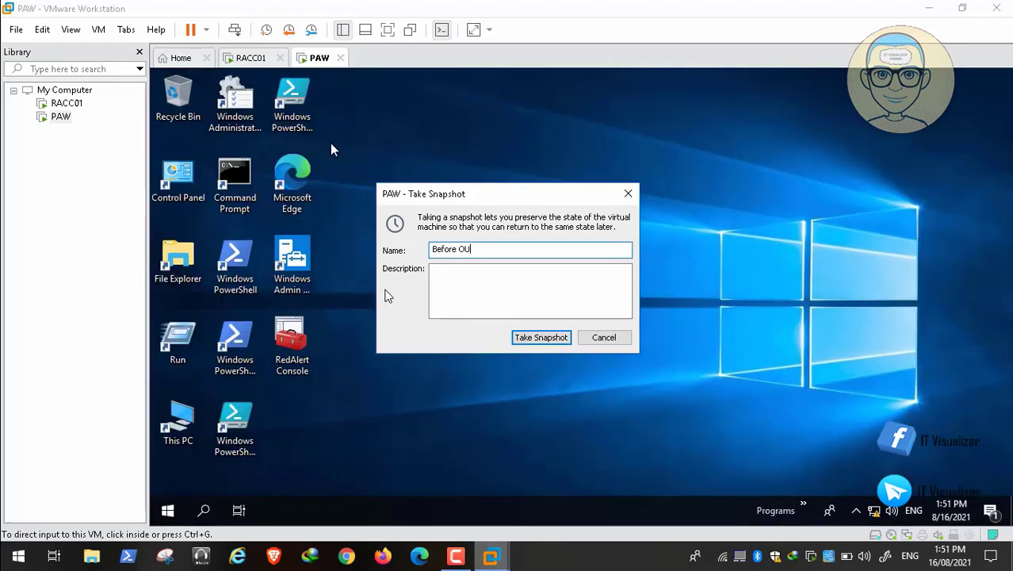
left_click(545, 343)
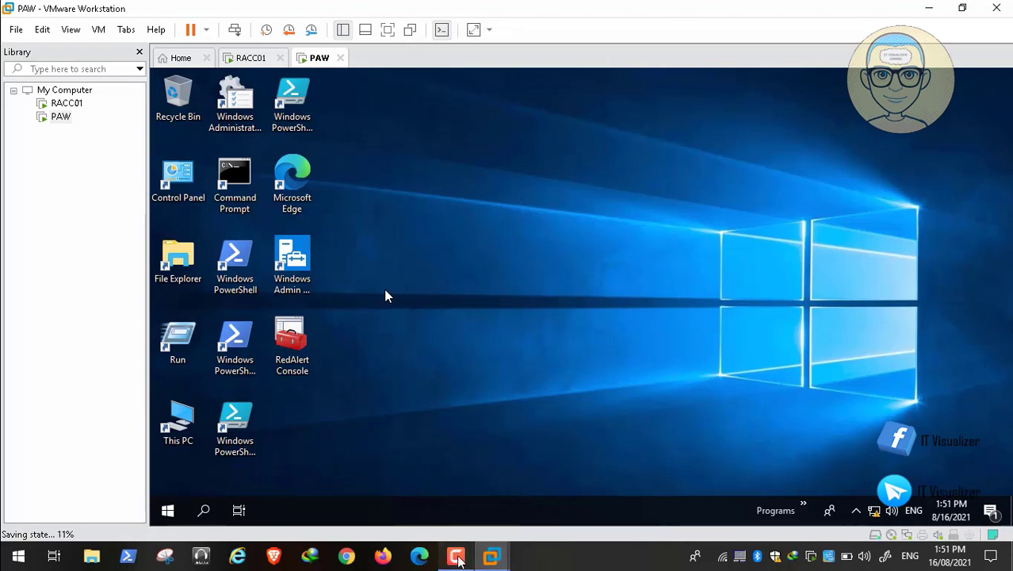
left_click(458, 557)
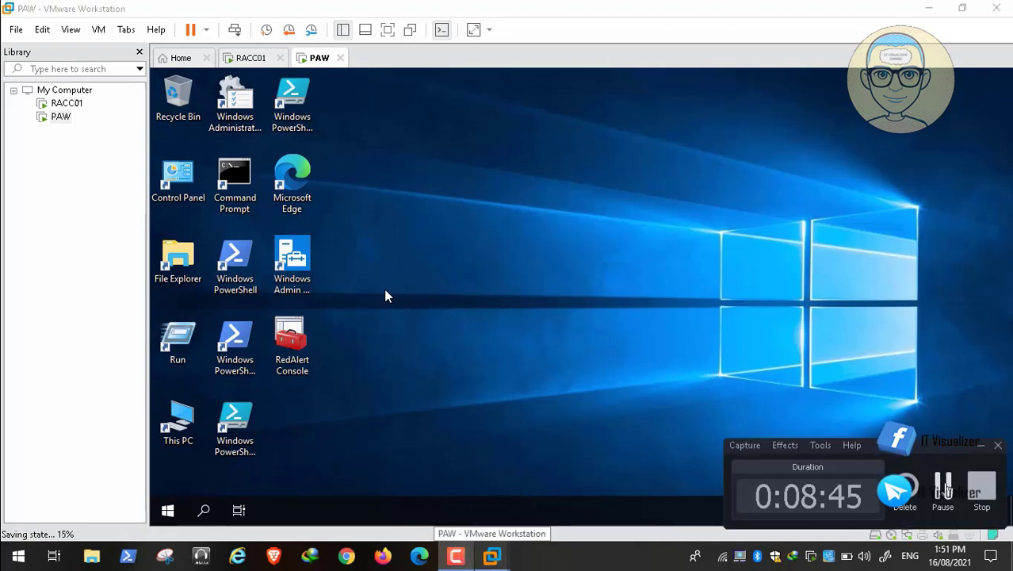
left_click(944, 486)
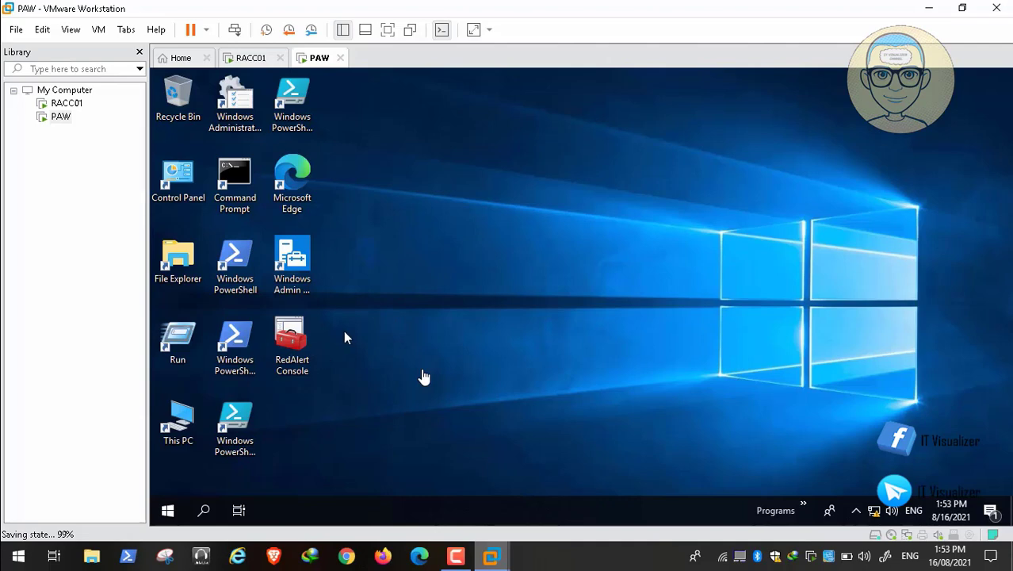
left_click(402, 373)
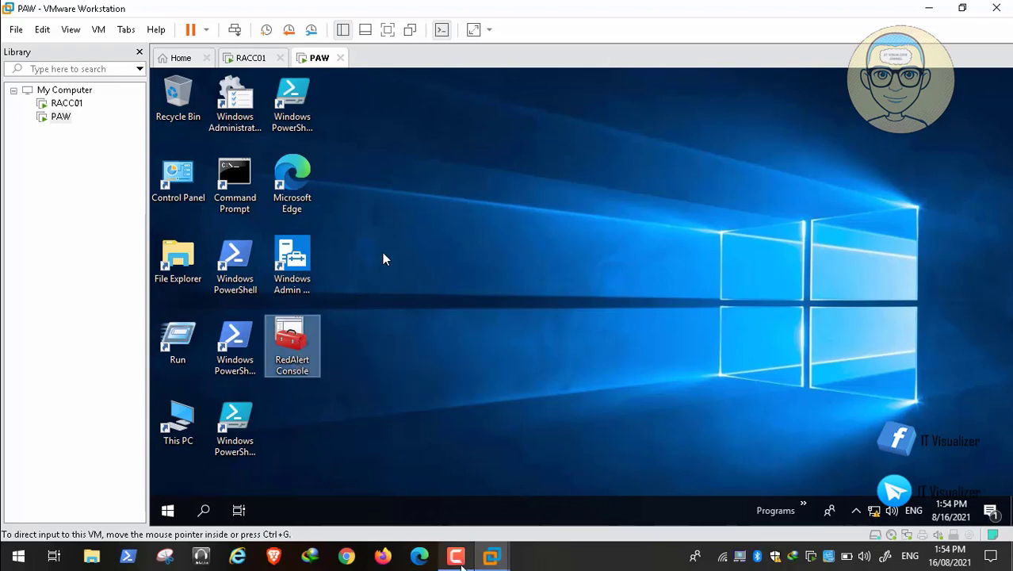
Add a Disk Management snap-in targeting the remote computer RACC01 to RedAlert Console
left_click(458, 562)
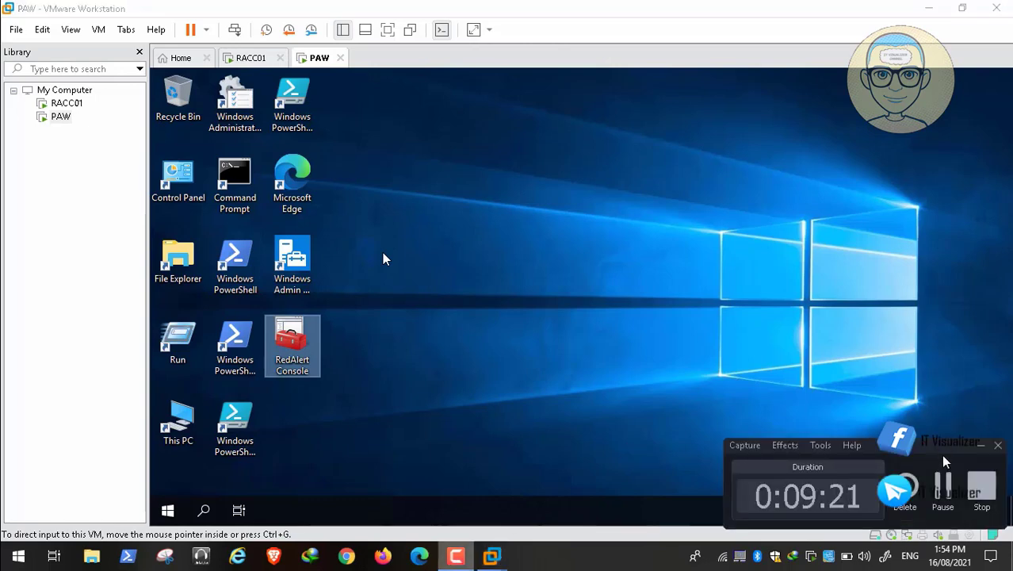
left_click(943, 487)
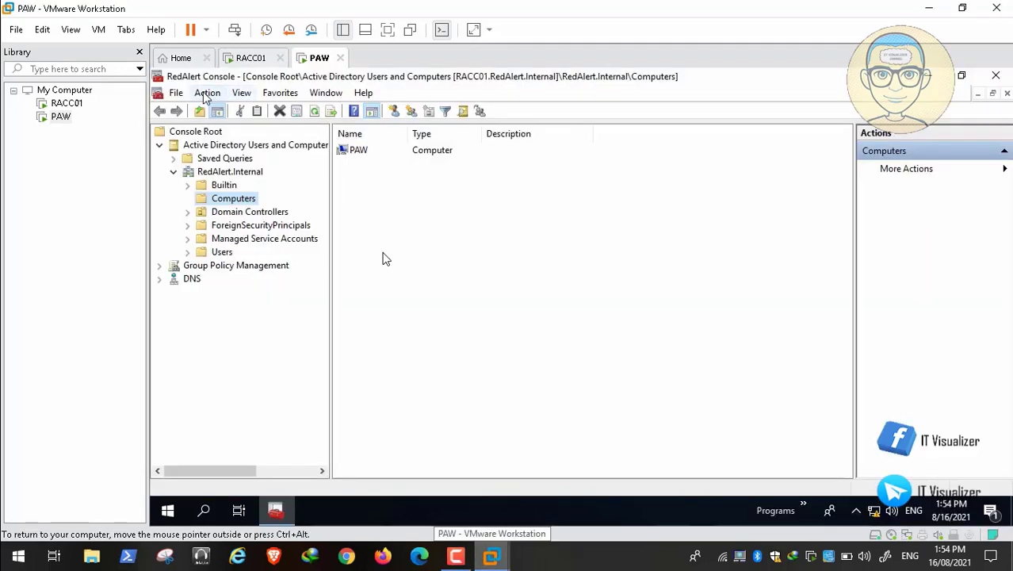
left_click(176, 93)
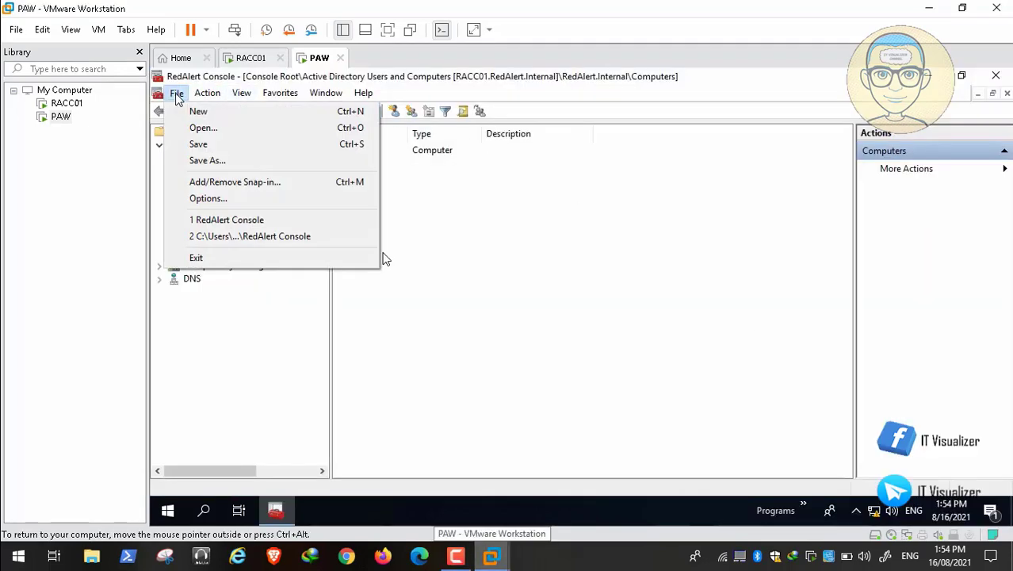
left_click(238, 181)
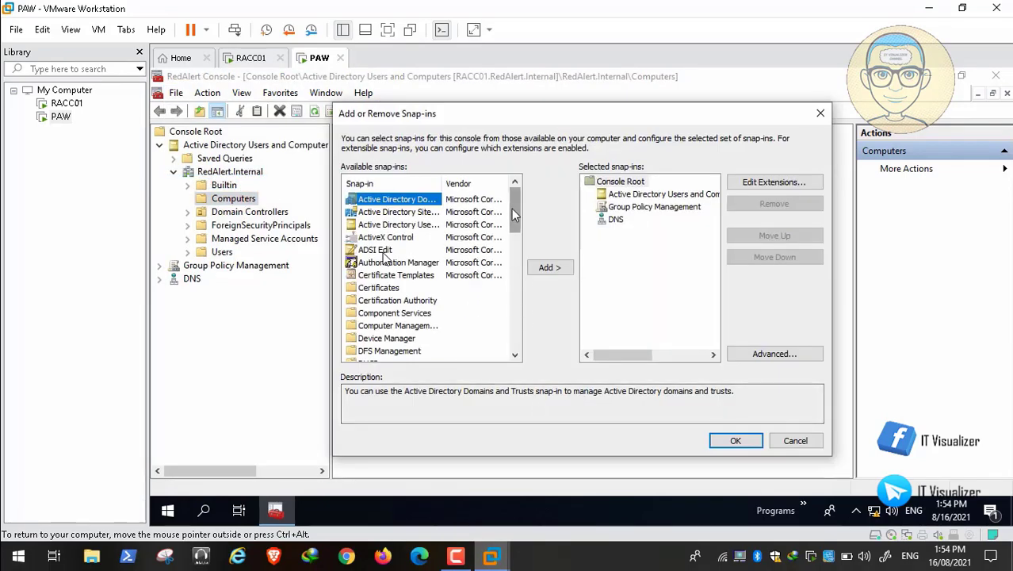
left_click(416, 326)
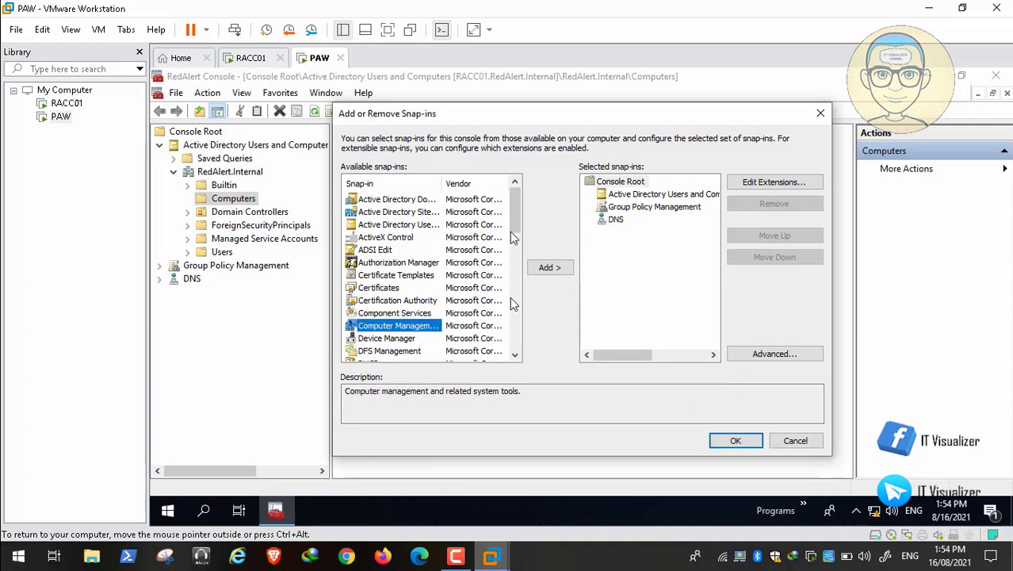
left_click_drag(515, 215, 514, 247)
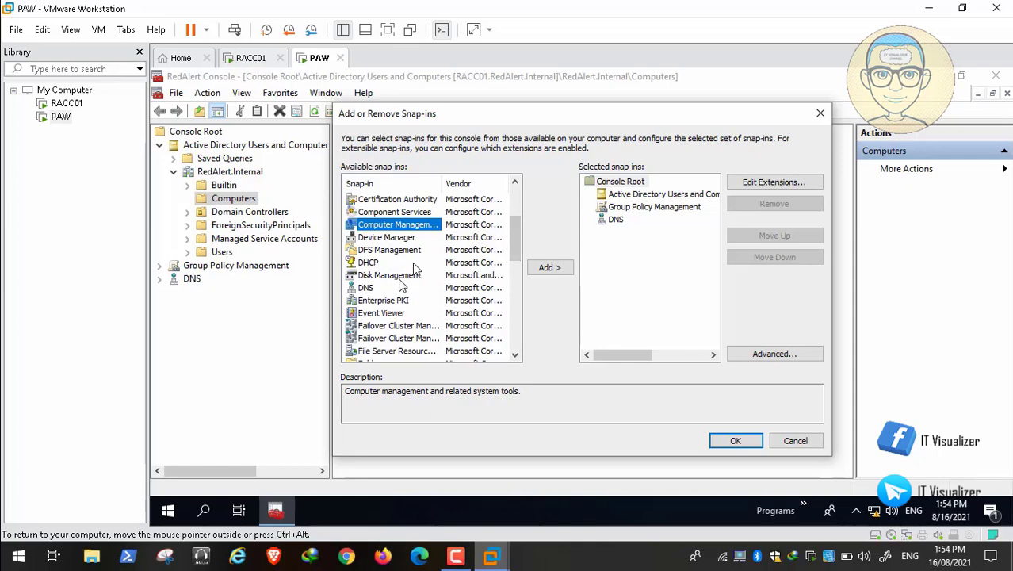
left_click(405, 274)
left_click(559, 268)
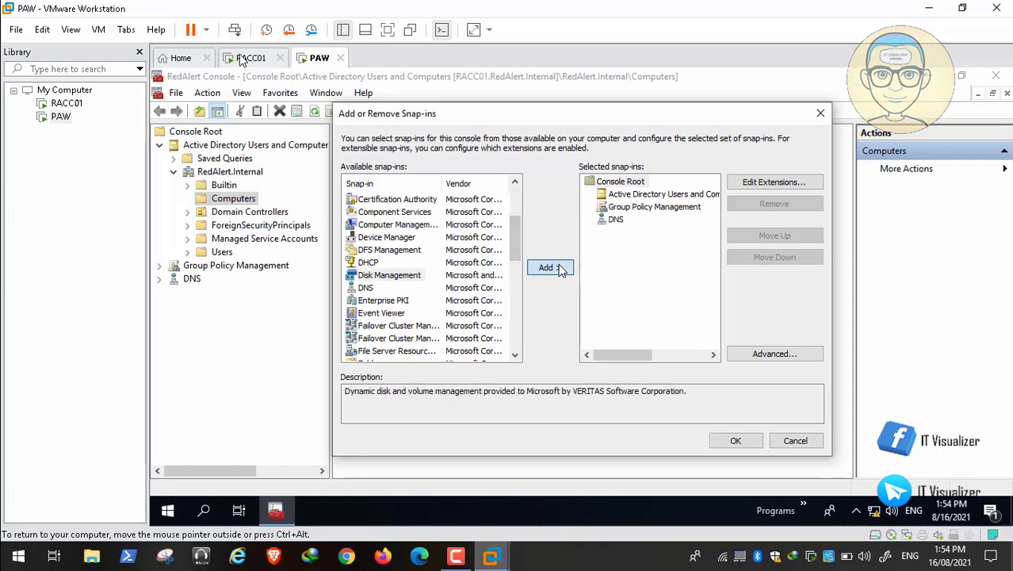
left_click(391, 260)
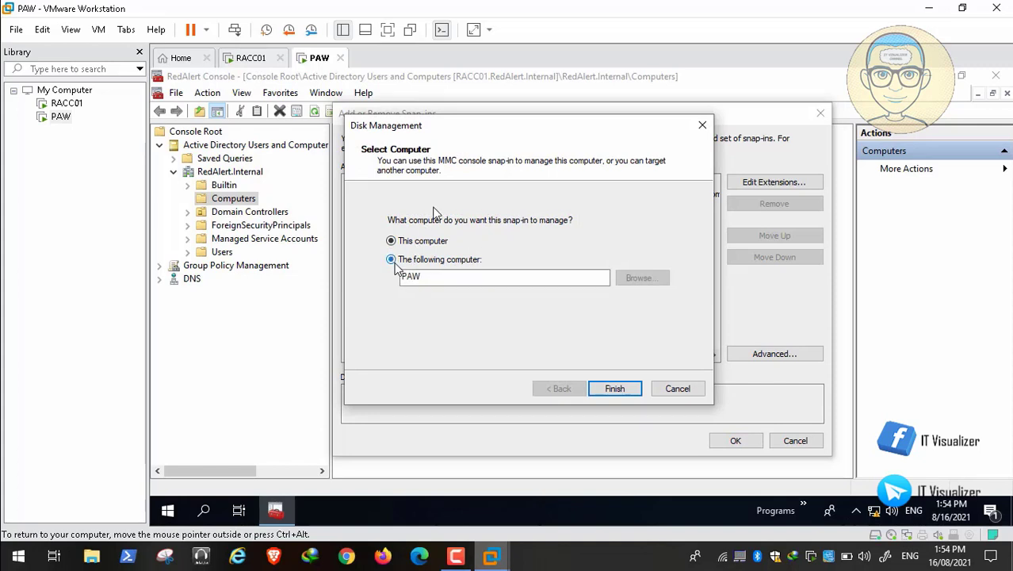
double_click(492, 277)
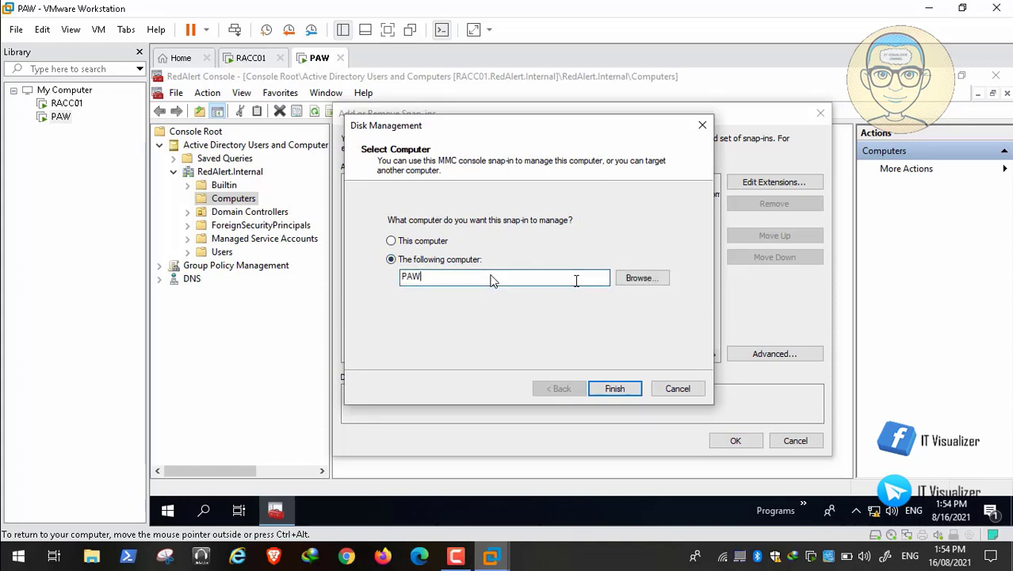
type("RACC01")
left_click(615, 389)
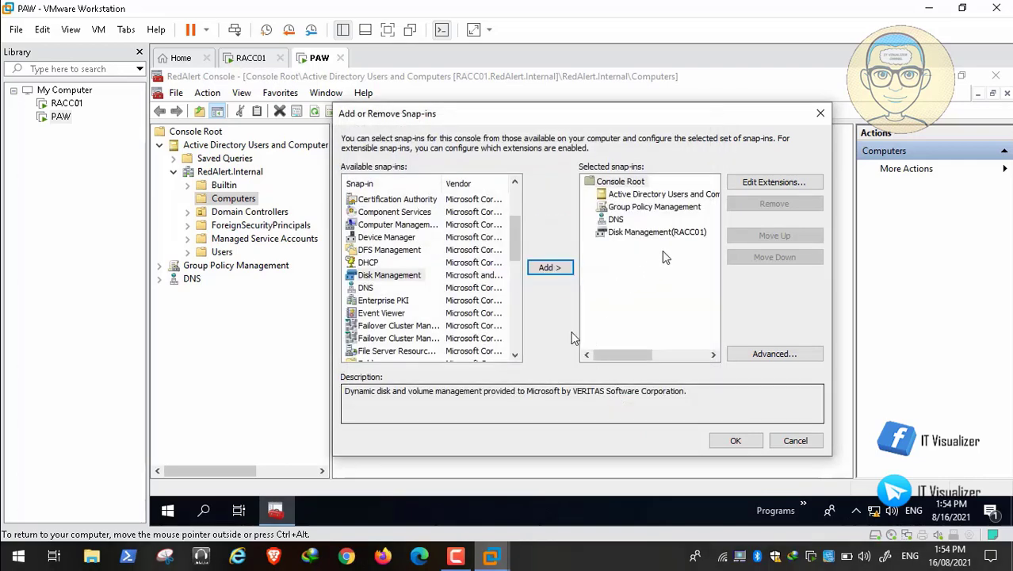
Add a Computer Management snap-in for RACC01 and apply the snap-in changes
left_click(393, 225)
left_click(549, 270)
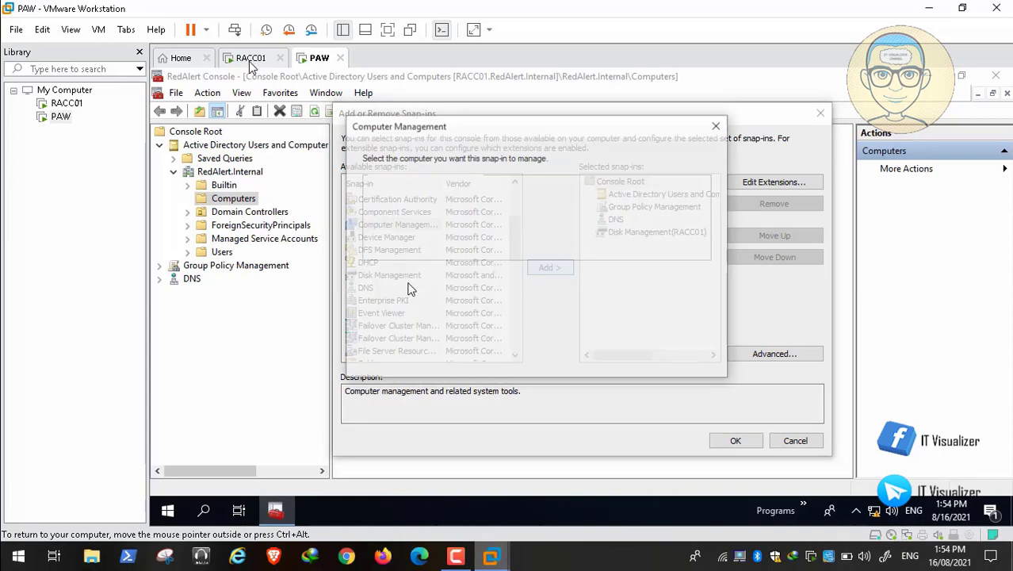
left_click(377, 213)
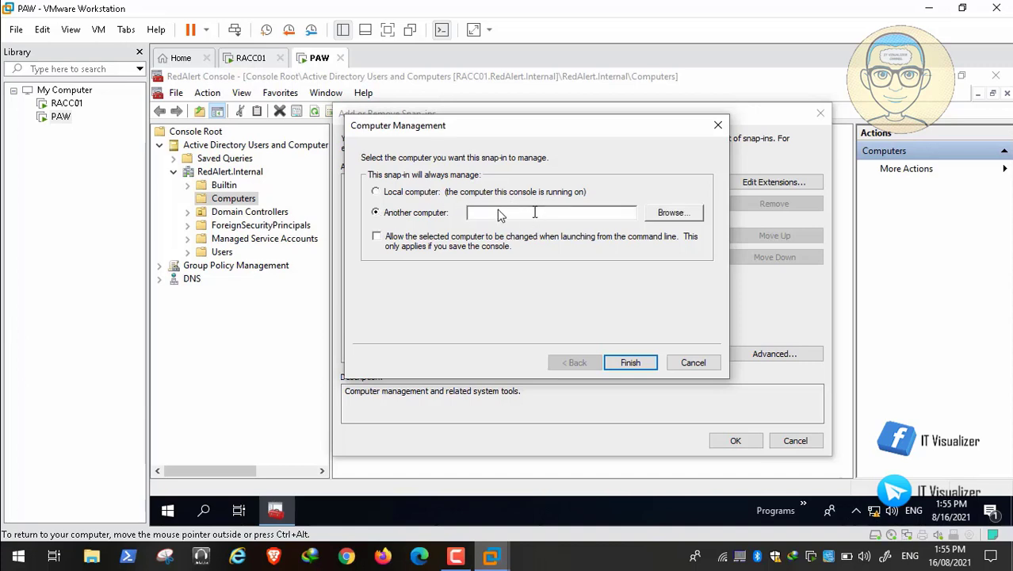
type("RACC01")
left_click(639, 365)
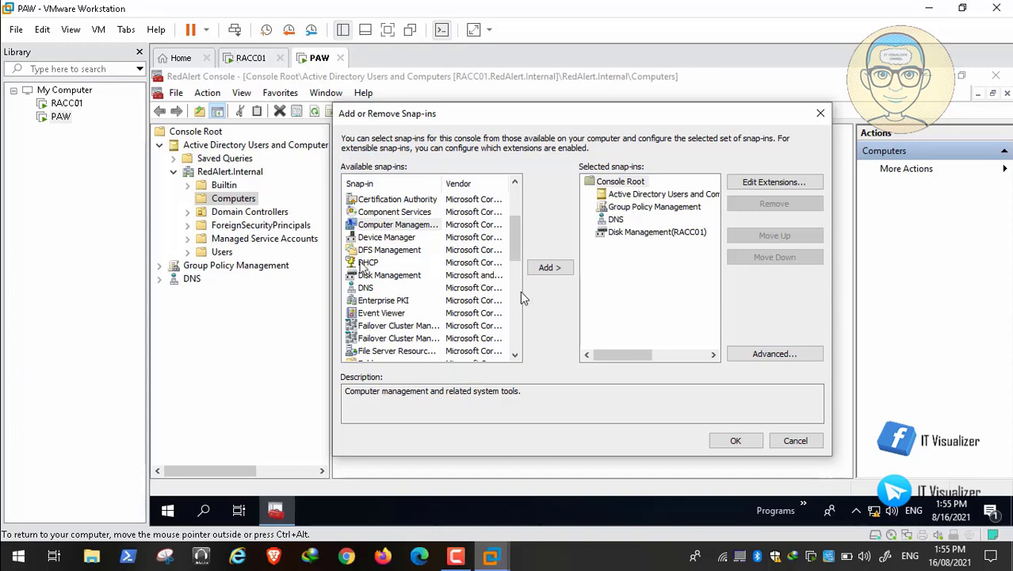
left_click(454, 559)
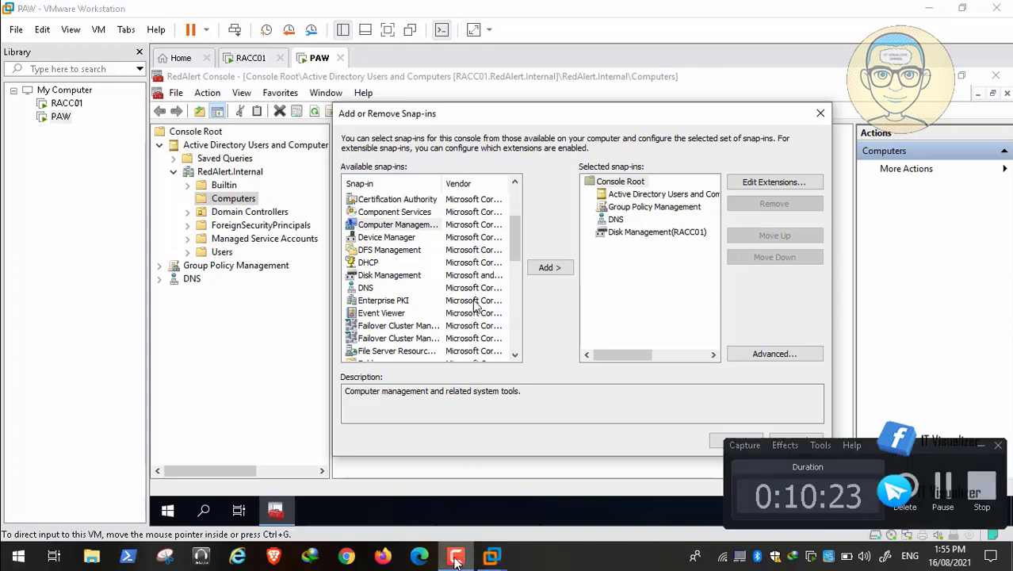
left_click(941, 481)
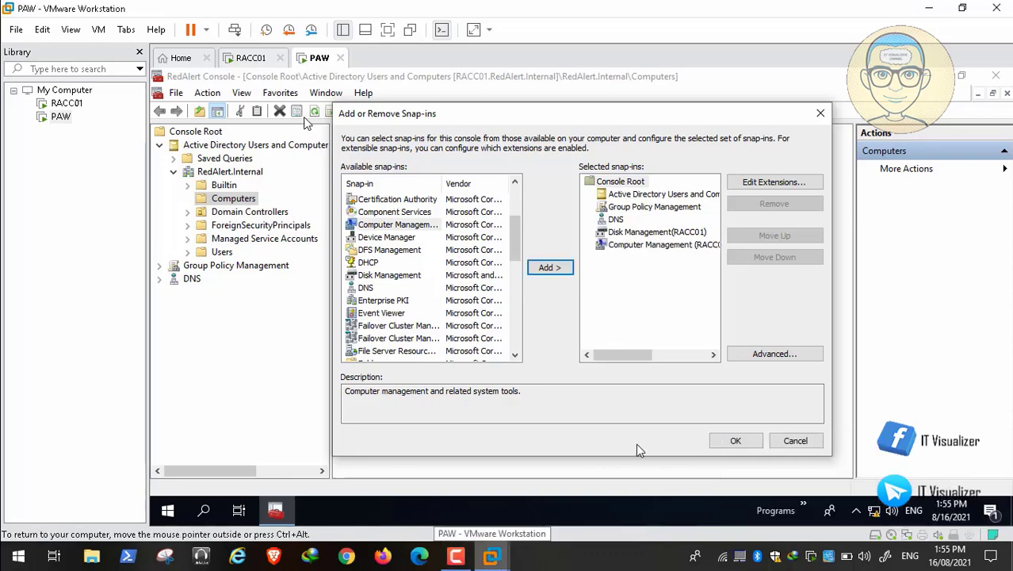
left_click(728, 441)
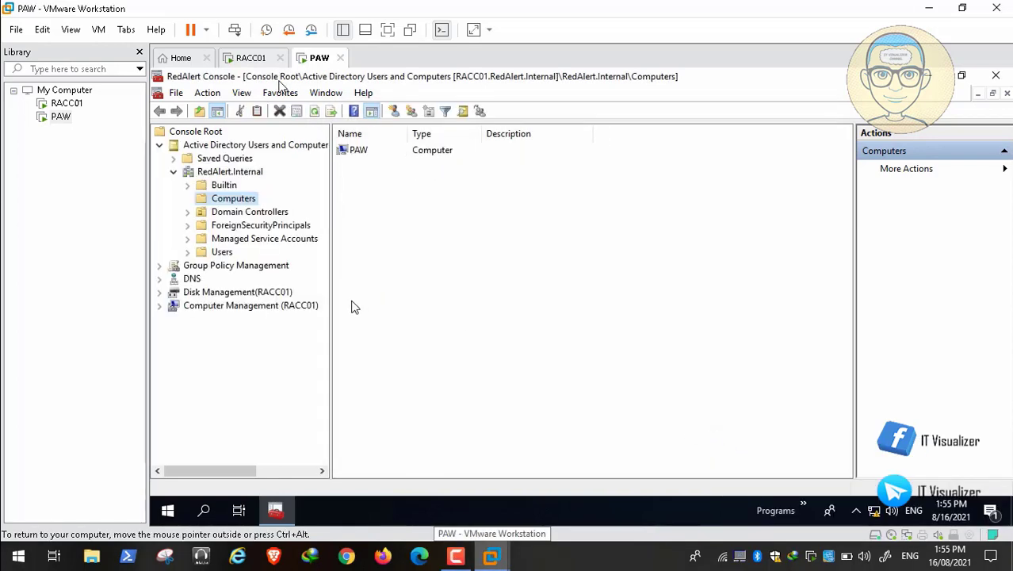
Open Disk Management (RACC01), dismiss the RPC server unavailable error, then select Computer Management (RACC01)
left_click(225, 293)
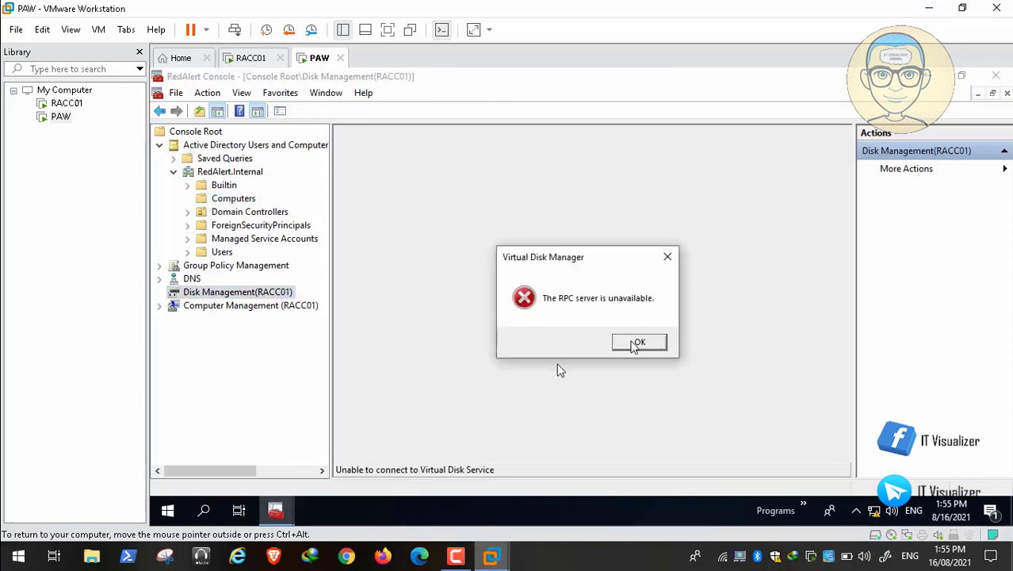
left_click(637, 345)
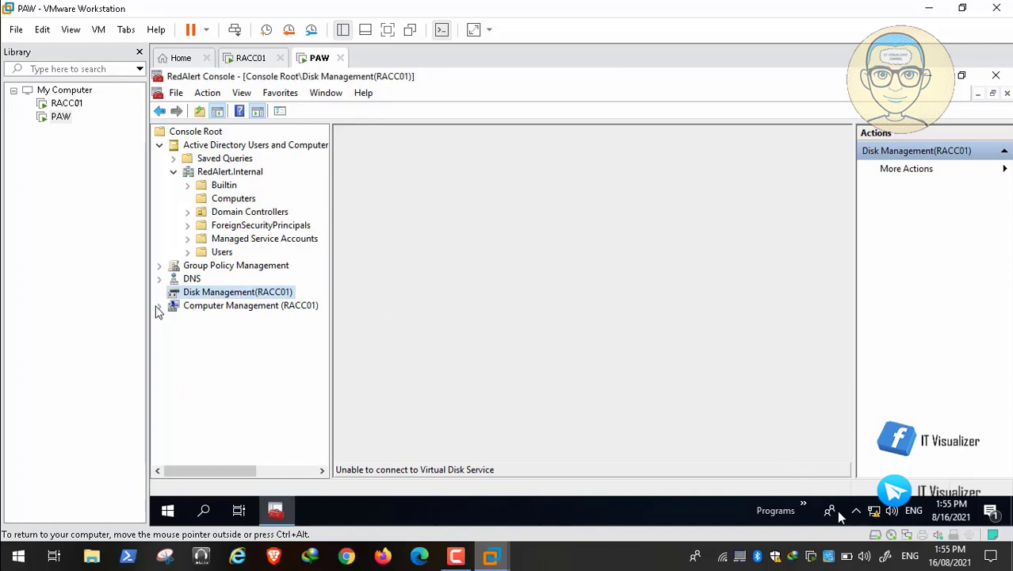
left_click(204, 308)
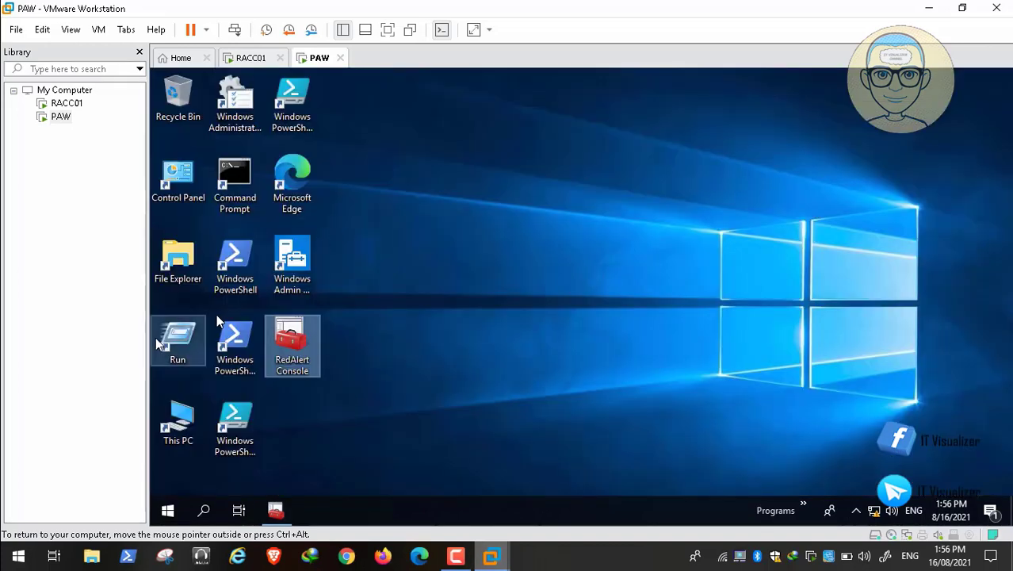
Open All Control Panel Items on PAW from its desktop shortcut
left_click(179, 195)
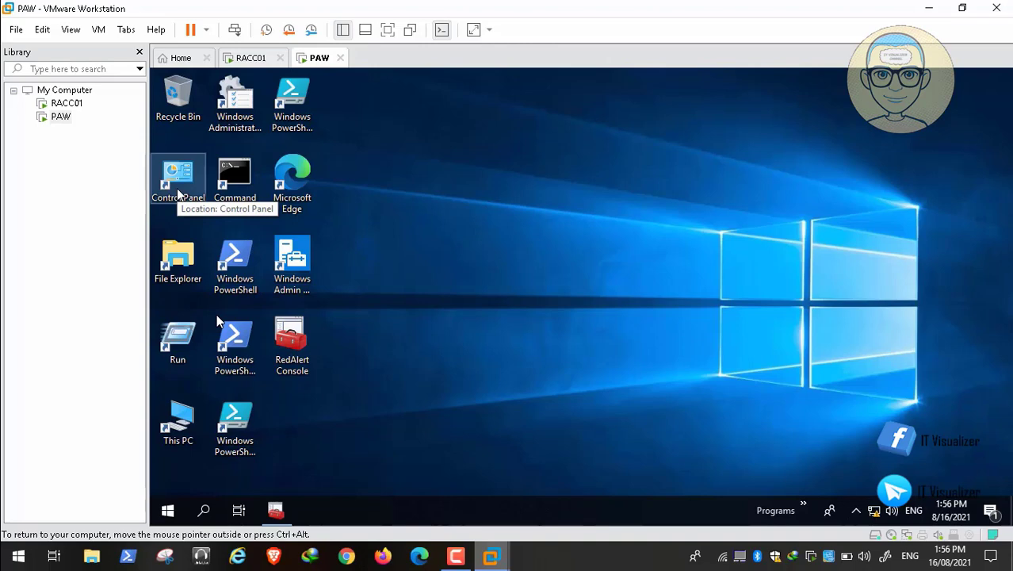
double_click(178, 193)
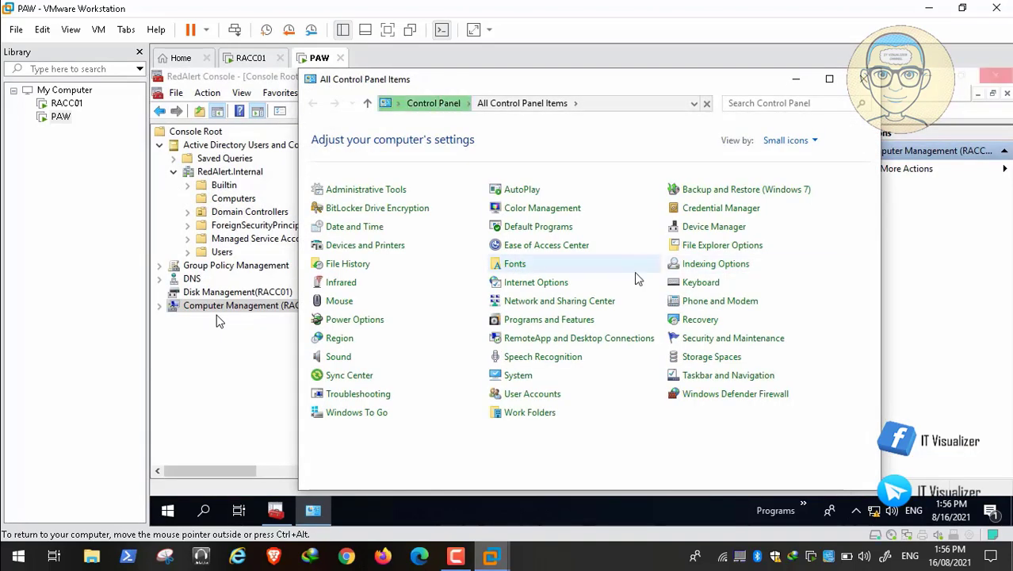
left_click(807, 82)
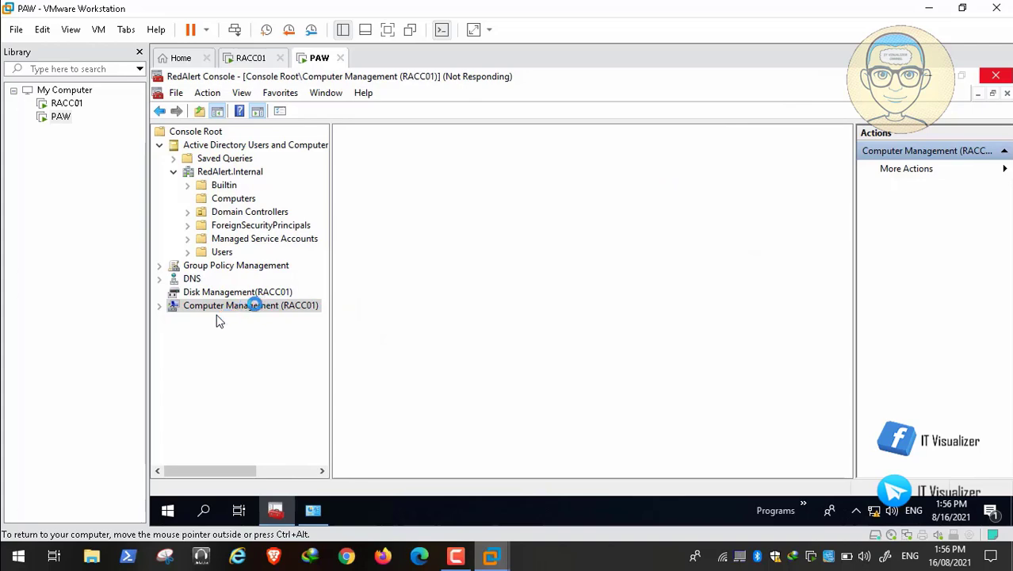
key("ctrl+alt")
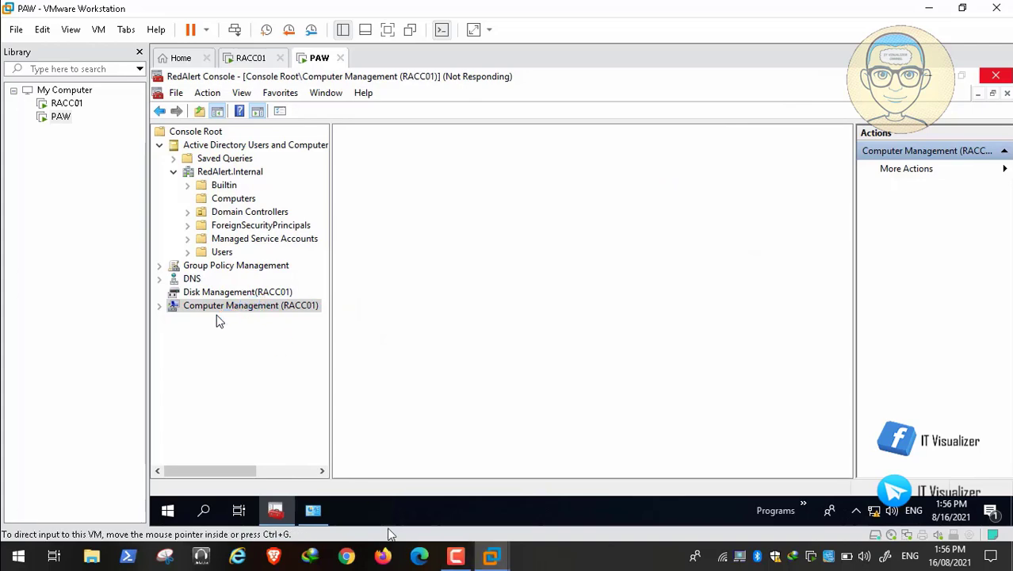
left_click(315, 510)
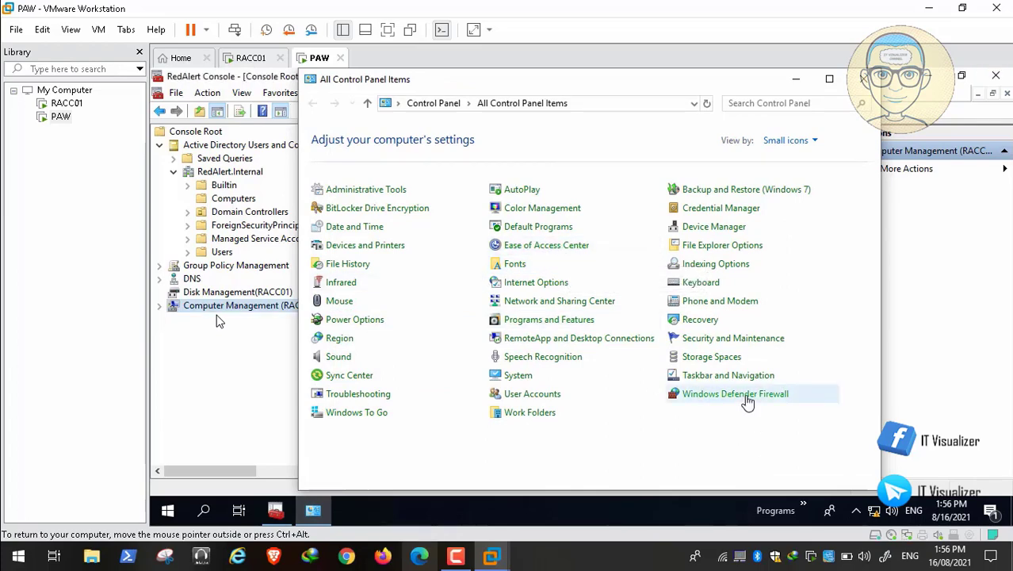
Set Windows Defender Firewall to off for domain, private and public networks and apply
left_click(745, 397)
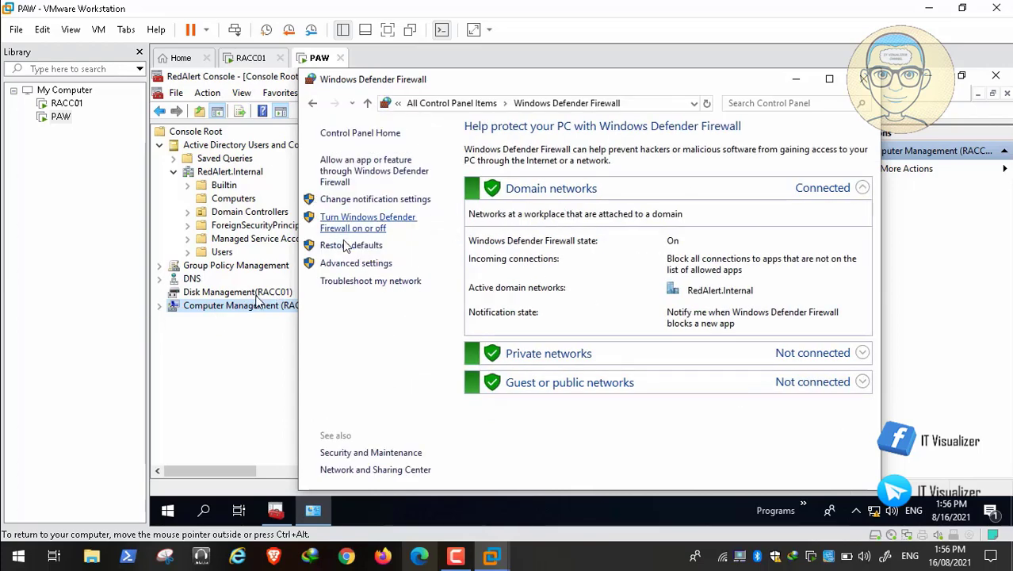
left_click(369, 226)
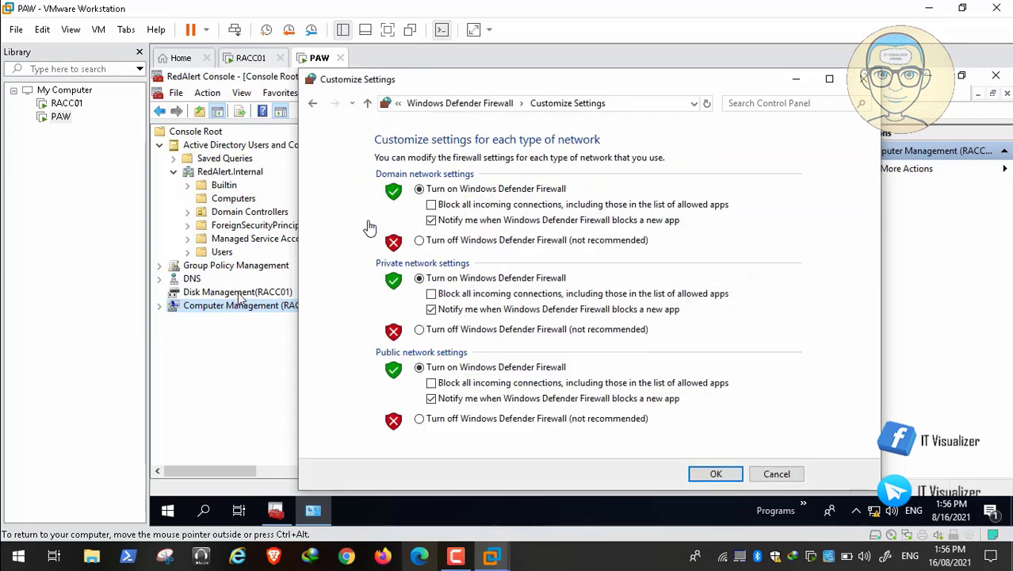
left_click(422, 240)
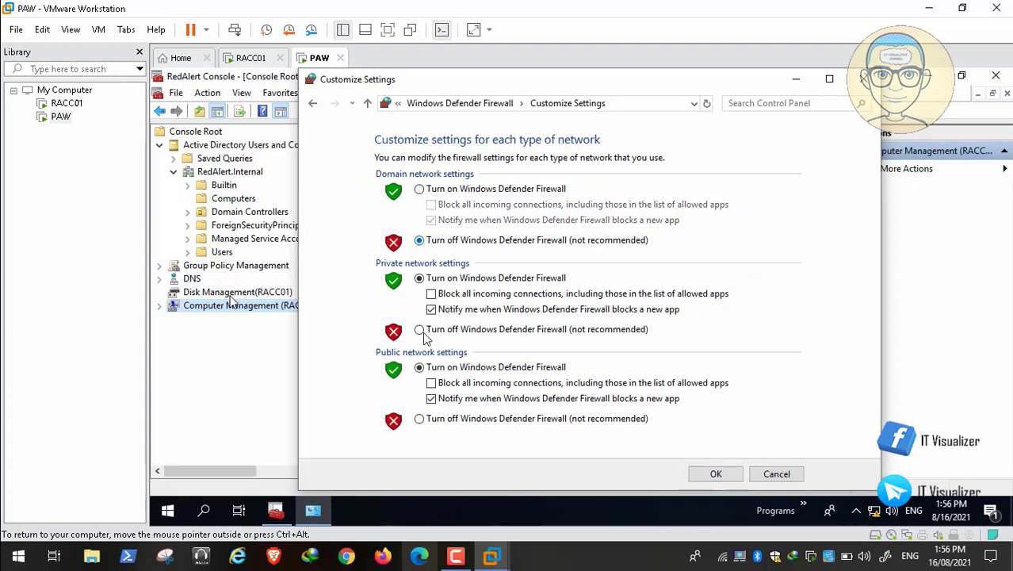
left_click(421, 330)
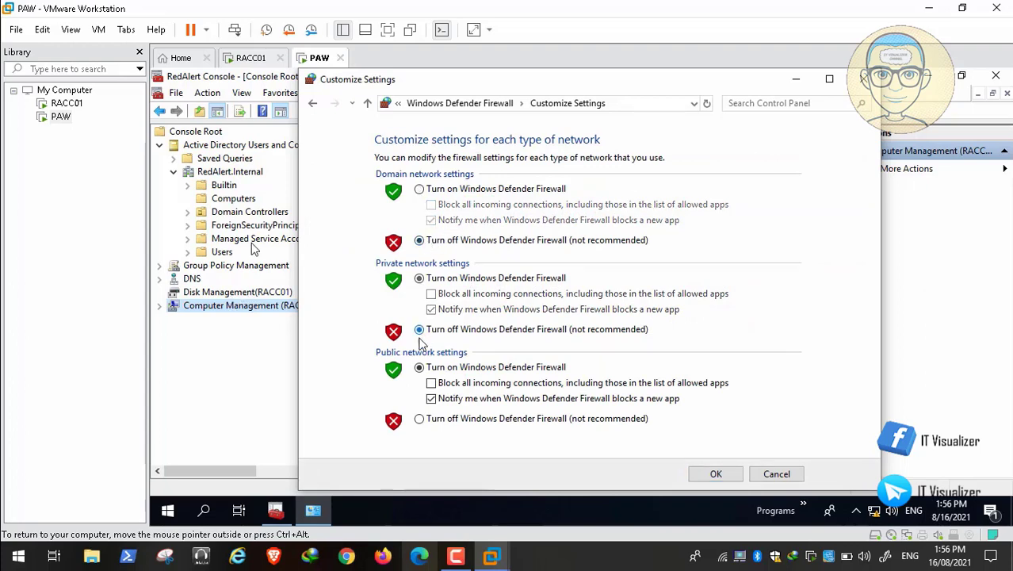
left_click(419, 419)
left_click(716, 474)
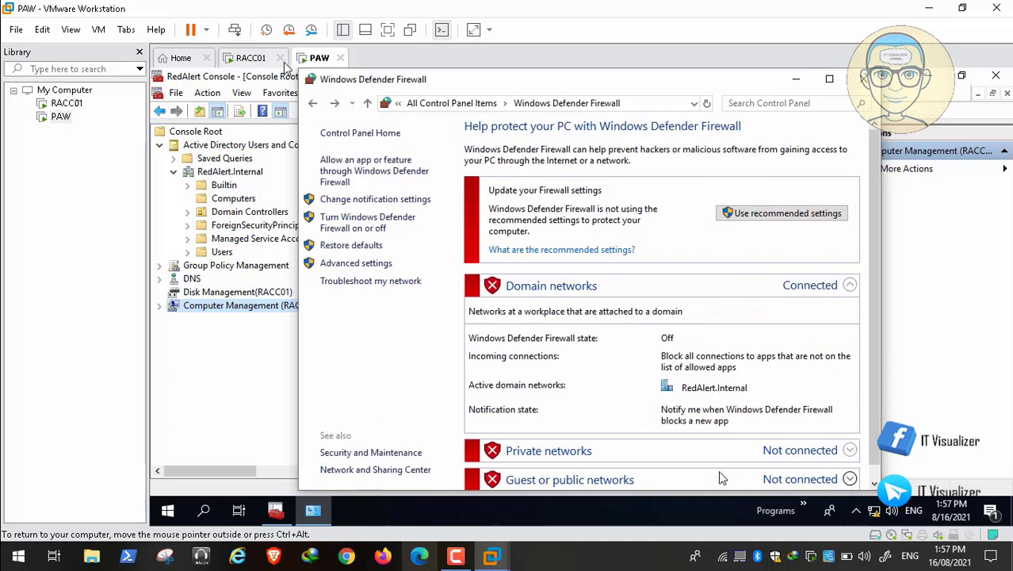
Close the firewall window, dismiss its notification, and expand Storage under Computer Management (RACC01)
left_click(864, 79)
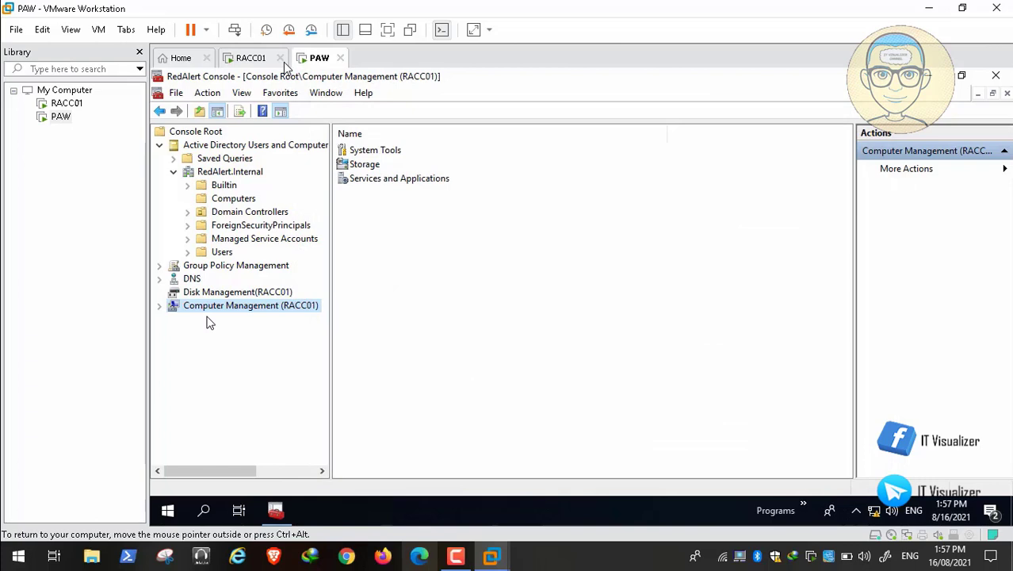
left_click(992, 398)
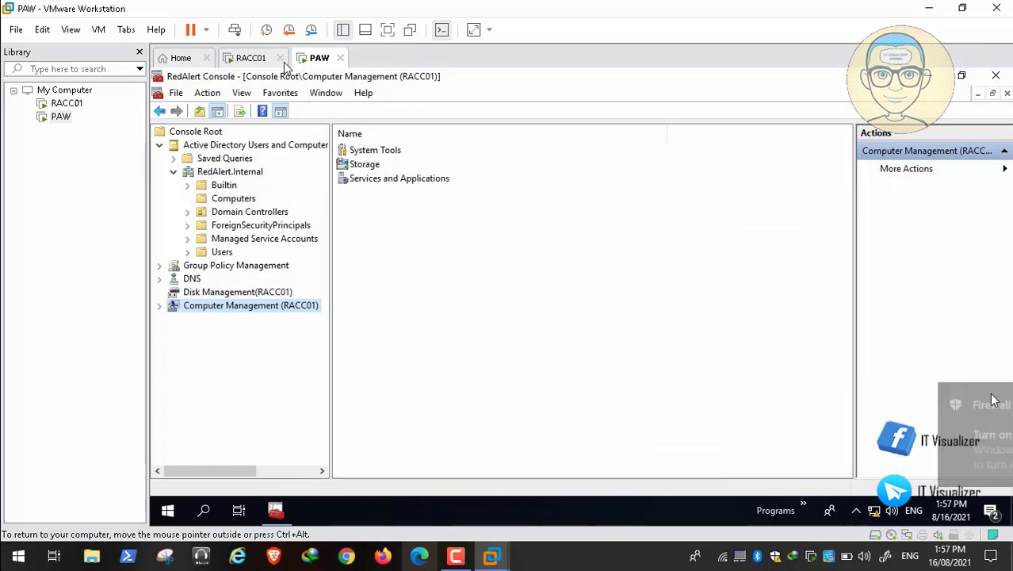
double_click(364, 166)
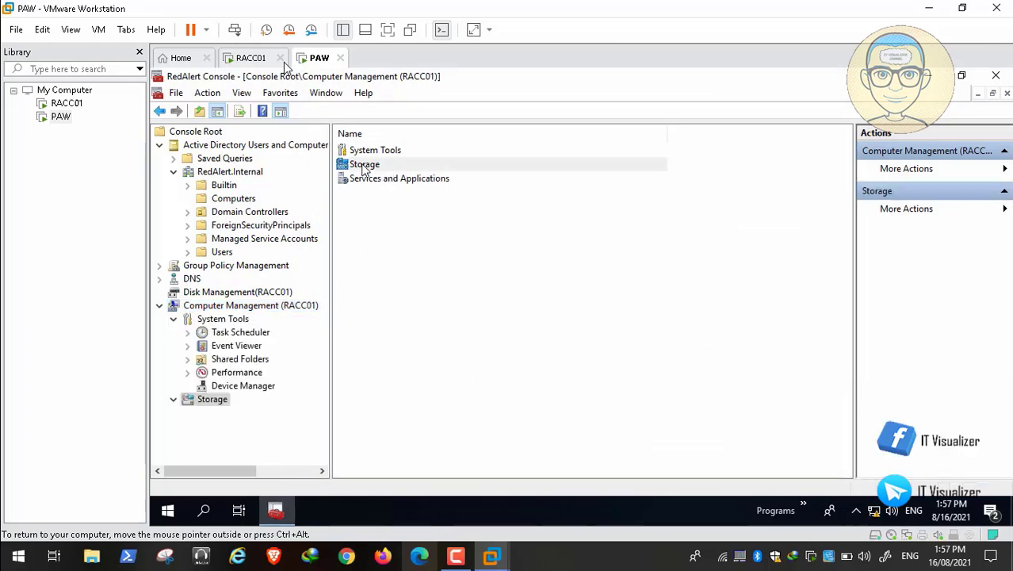
mouse_move(115, 559)
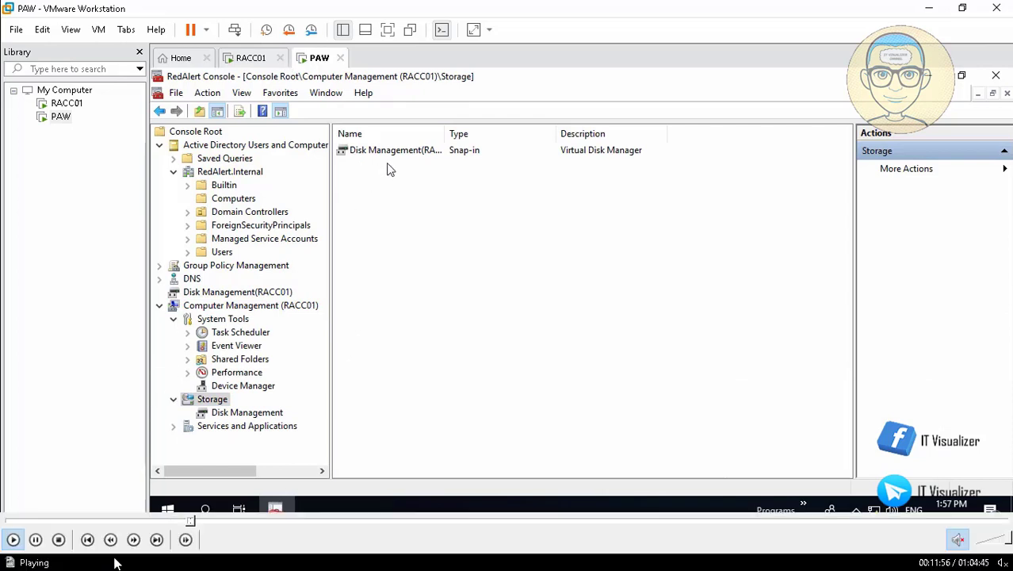
left_click(36, 540)
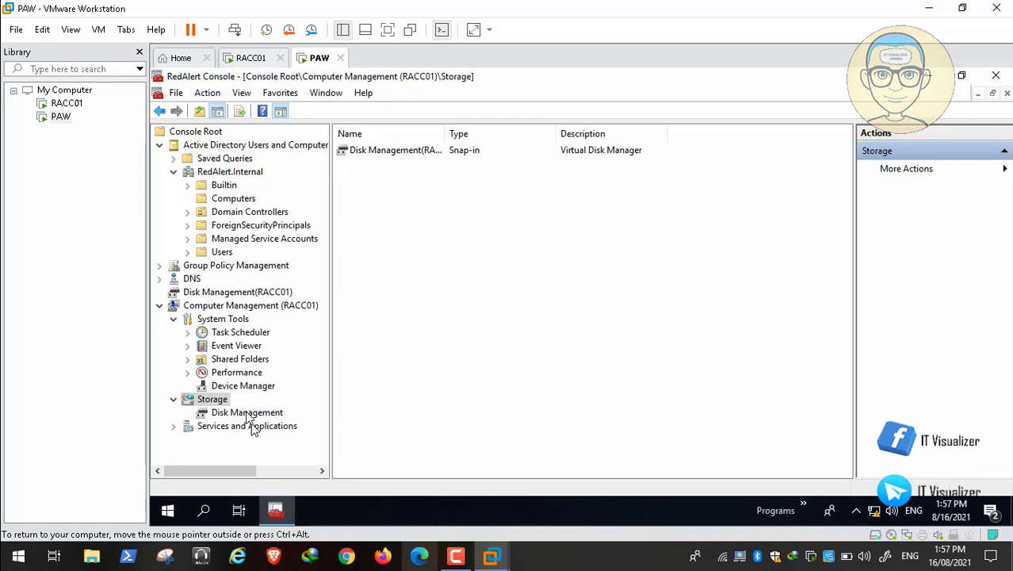
Bring up RACC01's Disk Management with the 20 GB uninitialized Disk 1, dismissing the unallocated-disk error
mouse_move(52, 546)
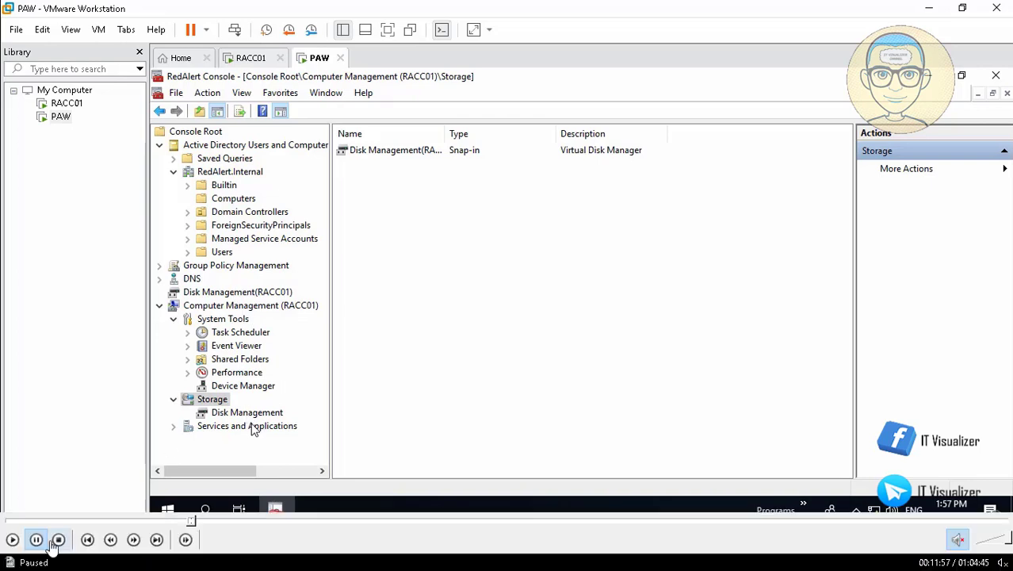
left_click(12, 539)
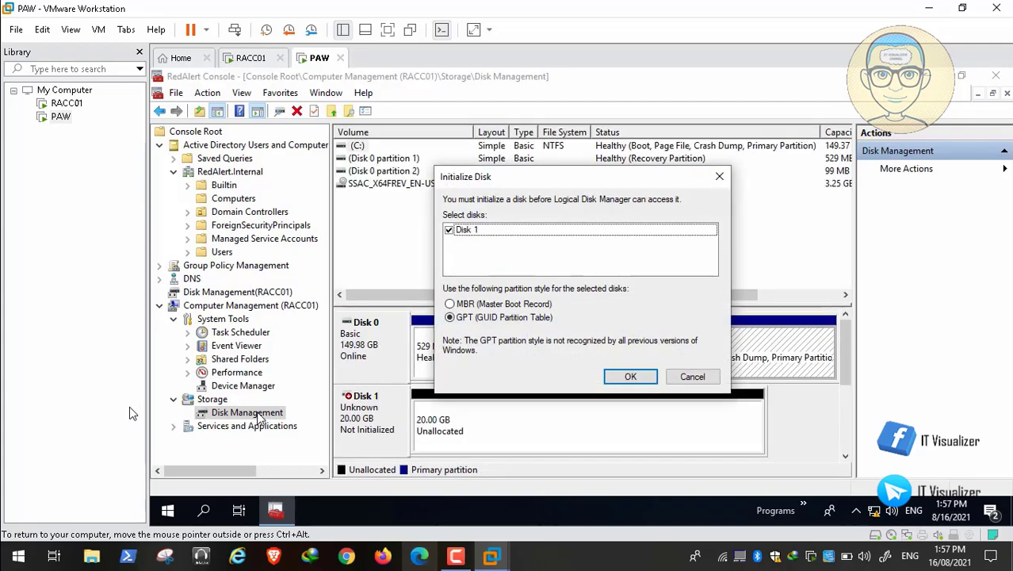
mouse_move(57, 541)
mouse_move(8, 547)
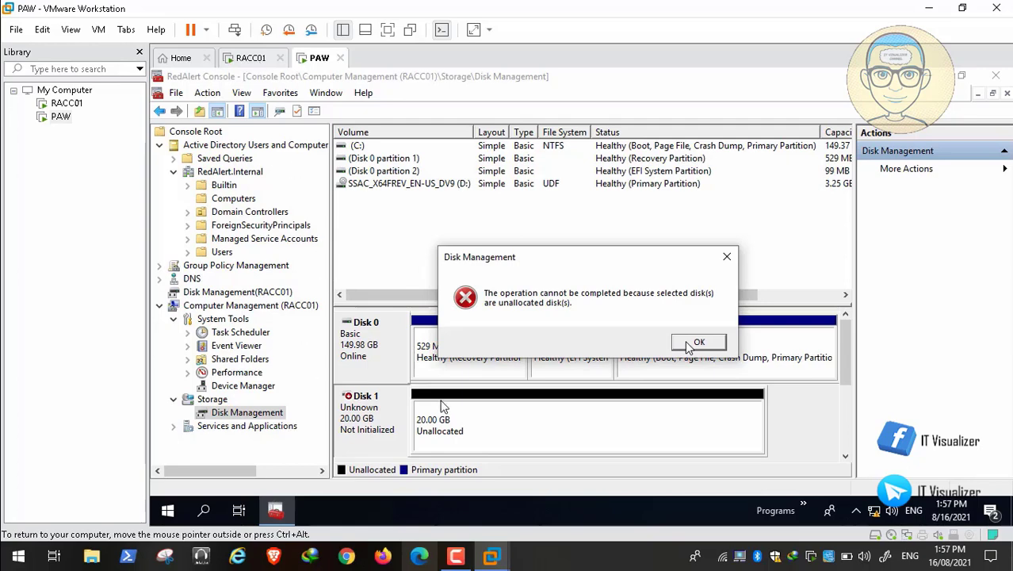
mouse_move(154, 534)
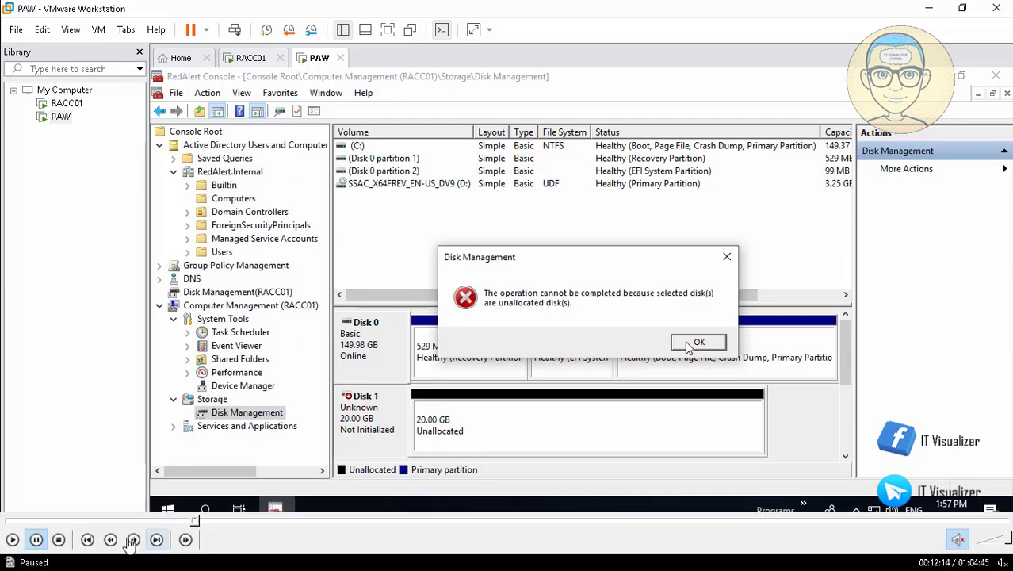
left_click(14, 540)
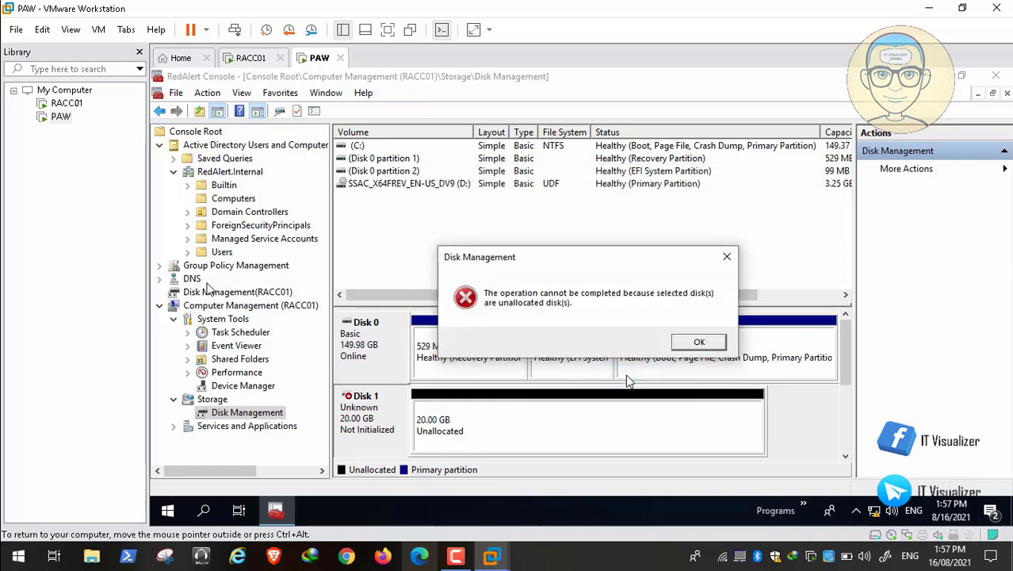
left_click(700, 342)
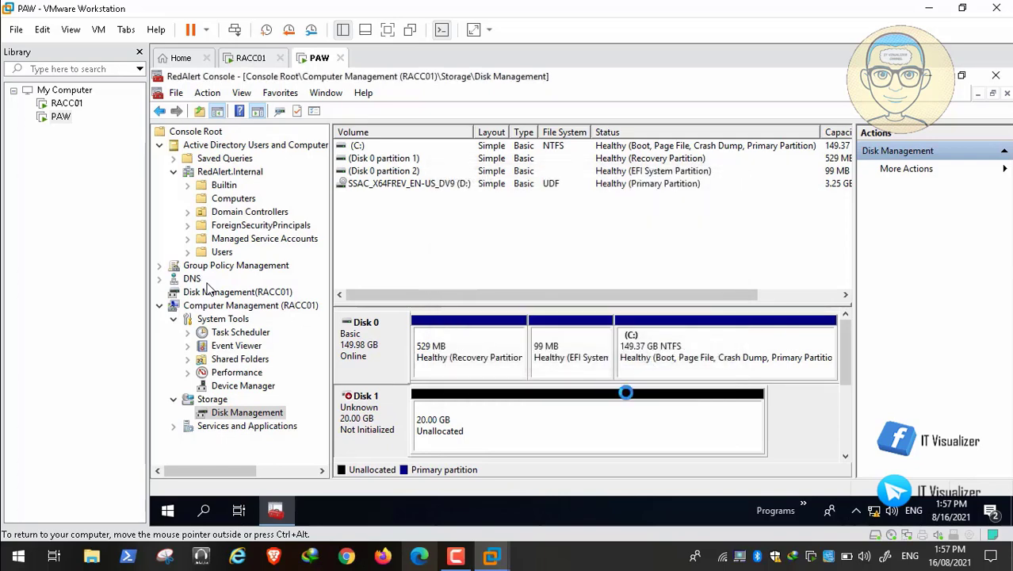
Try initializing Disk 1 as GPT and dismiss the resulting unallocated-disk error
right_click(503, 426)
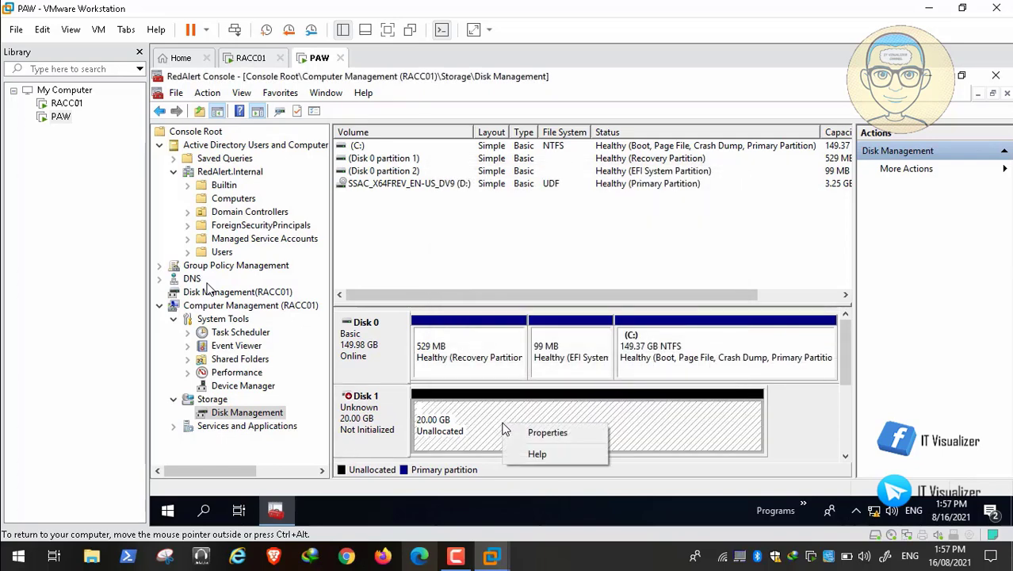
left_click(463, 425)
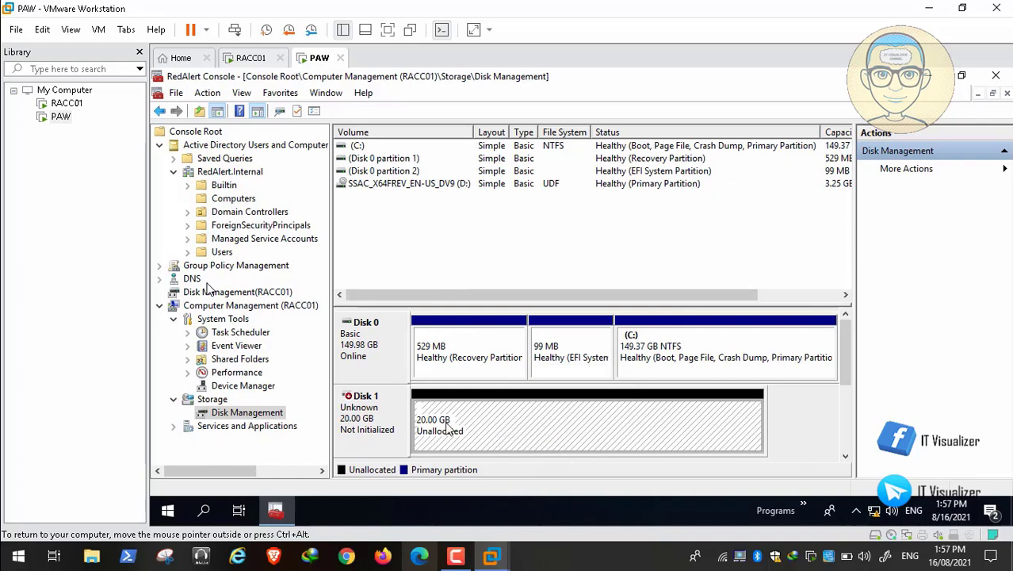
left_click(371, 411)
right_click(355, 408)
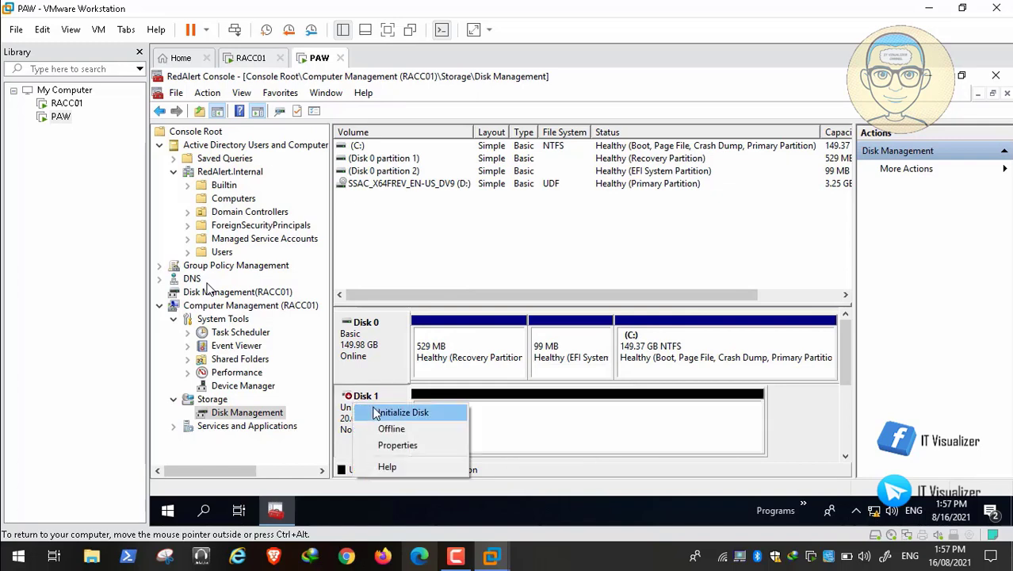
left_click(378, 411)
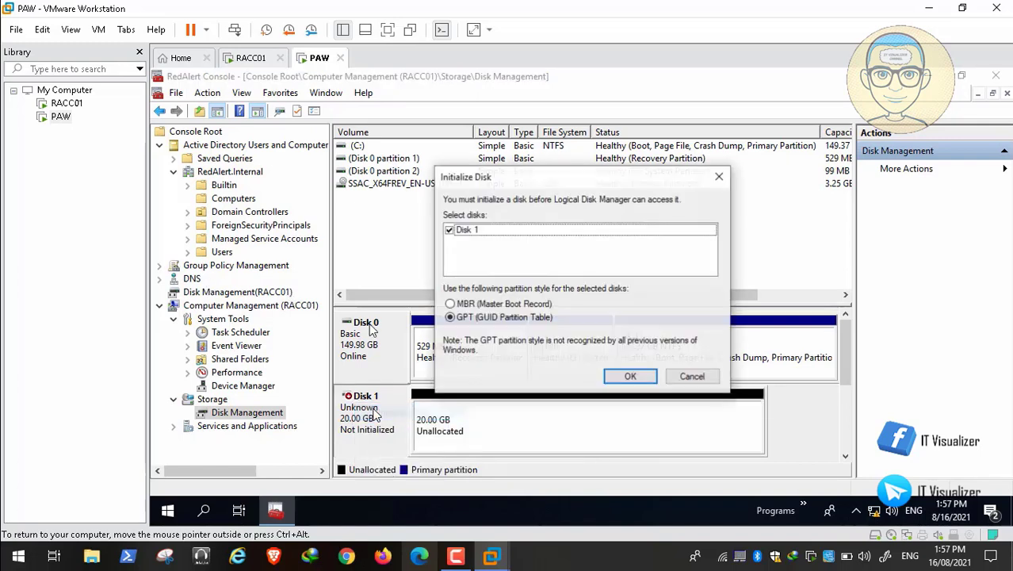
left_click(630, 376)
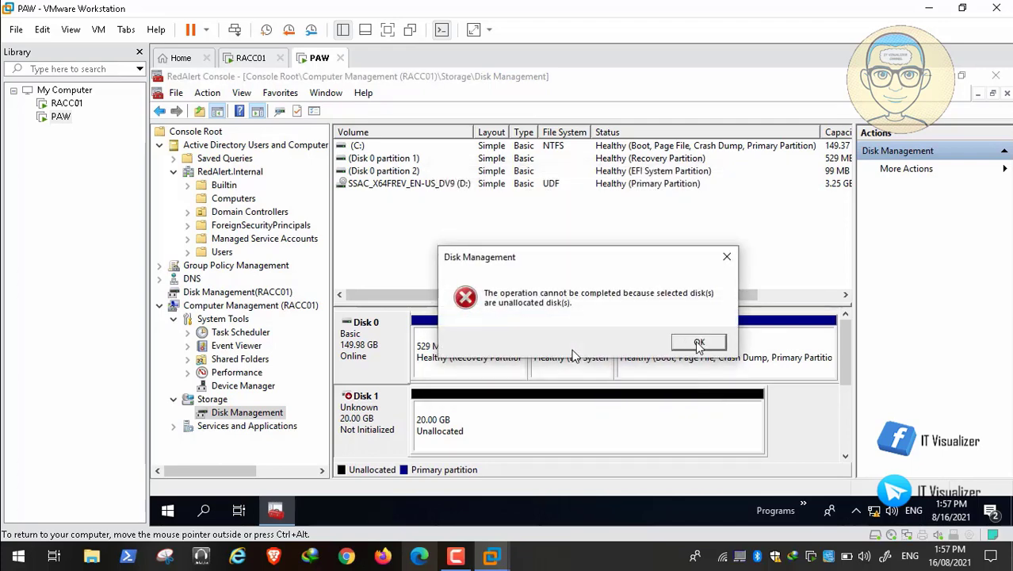
left_click(699, 344)
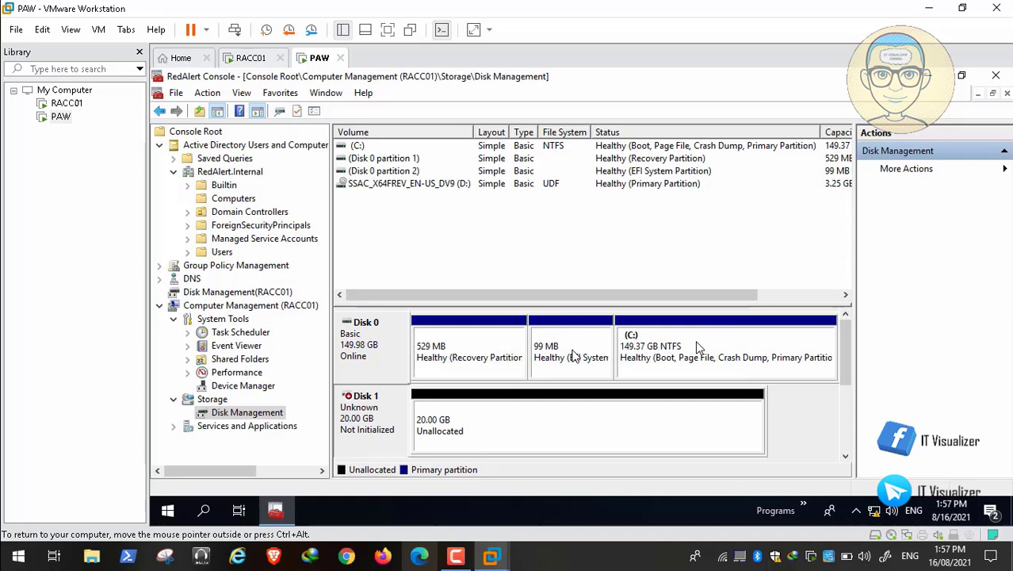
Open Device Manager for RACC01, dismiss the access-denied error, then open standalone Disk Management (RACC01)
left_click(251, 389)
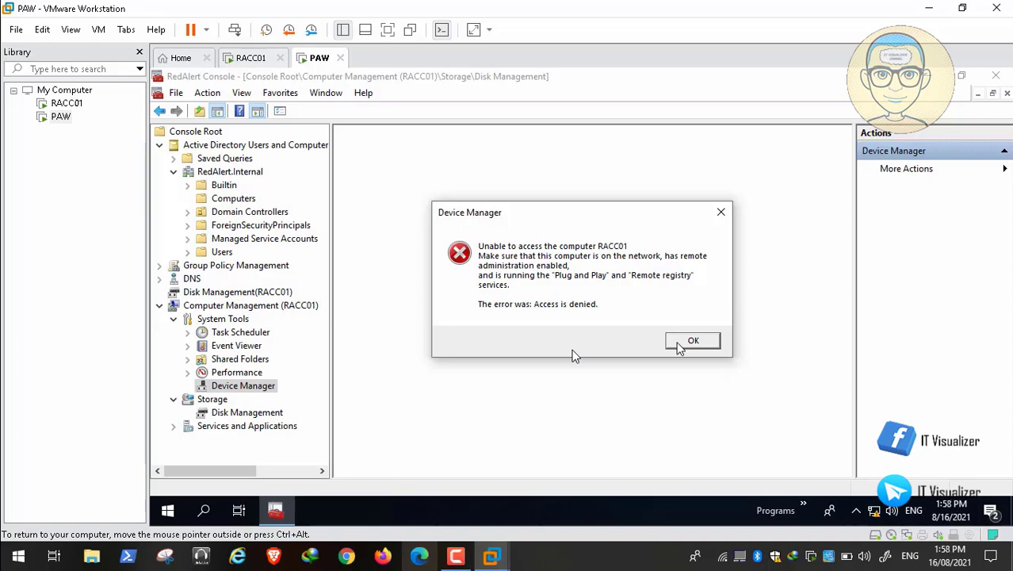
left_click(689, 341)
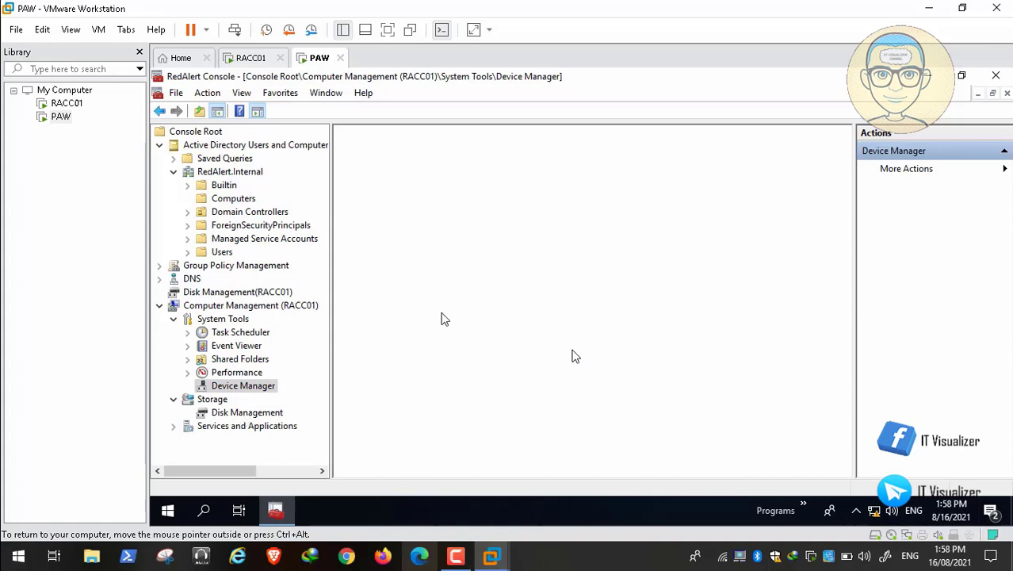
left_click(159, 306)
left_click(245, 293)
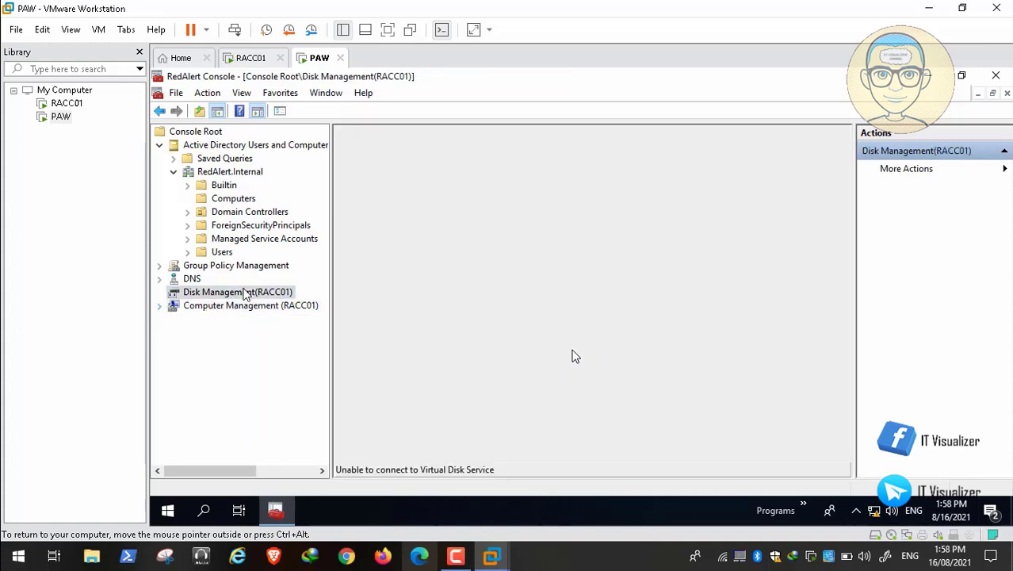
Remove the Disk Management(RACC01) snap-in through Add or Remove Snap-ins, then close the RedAlert Console
right_click(203, 295)
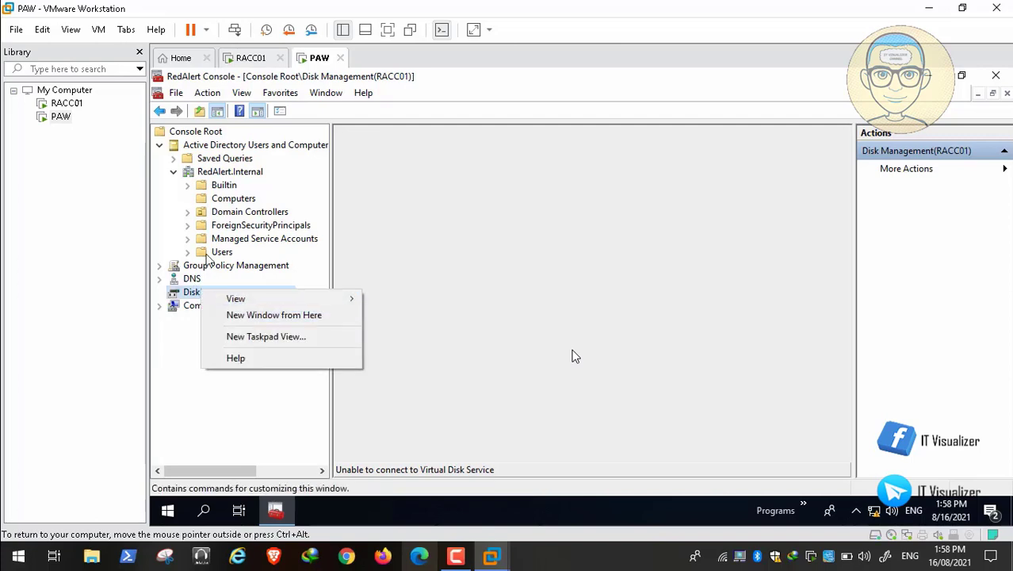
left_click(176, 93)
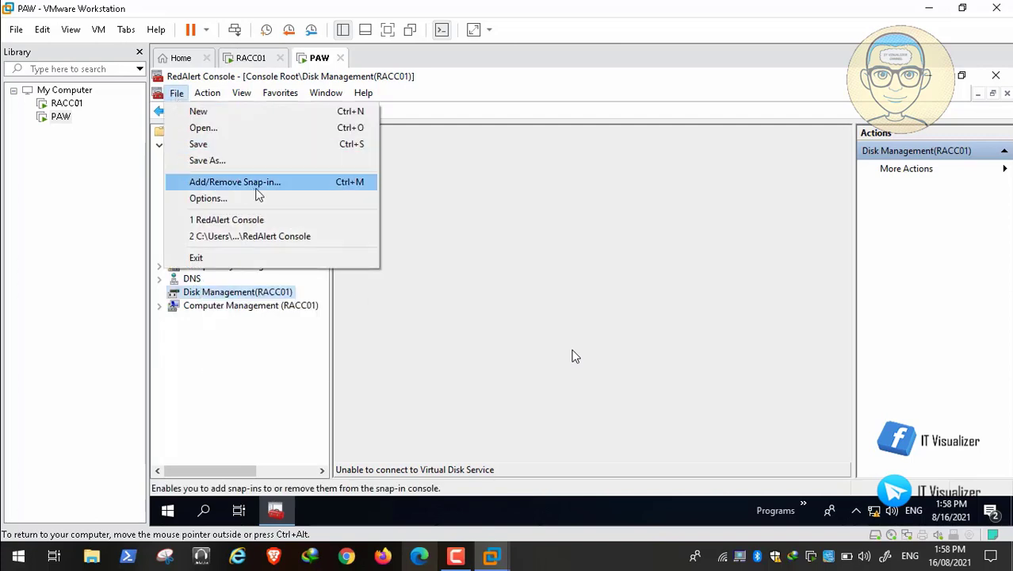
left_click(235, 182)
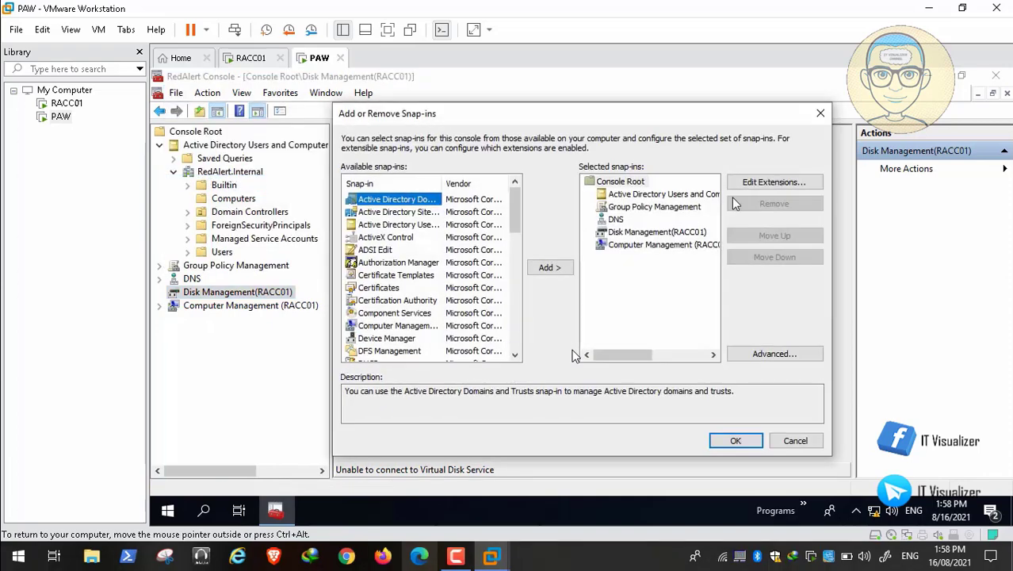
left_click(693, 247)
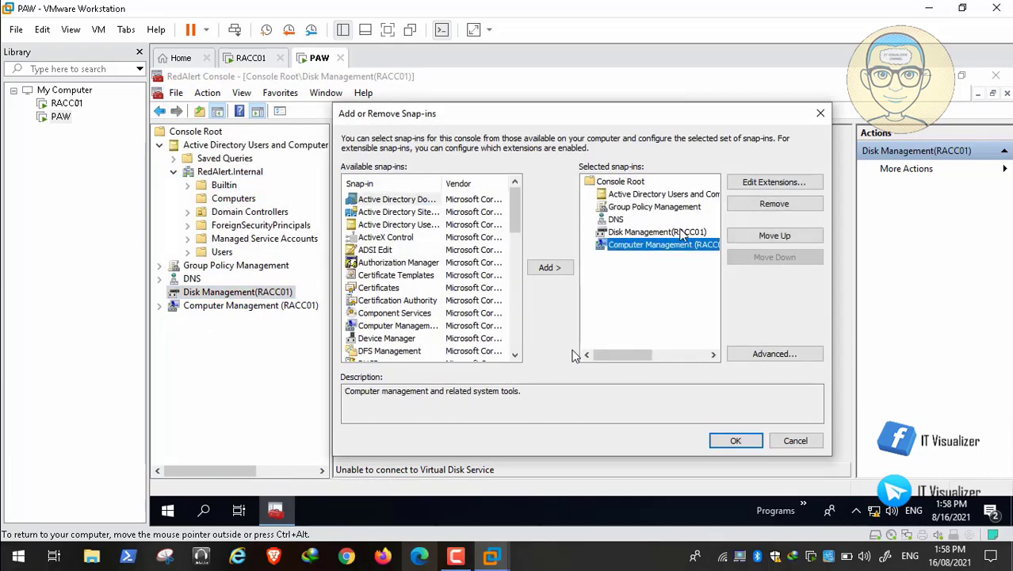
left_click(681, 233)
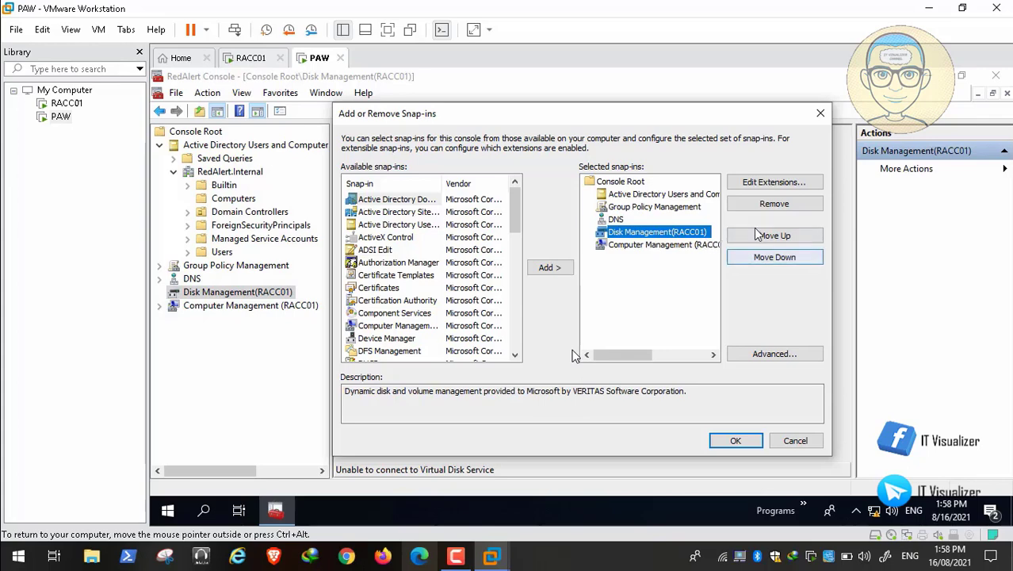
left_click(768, 206)
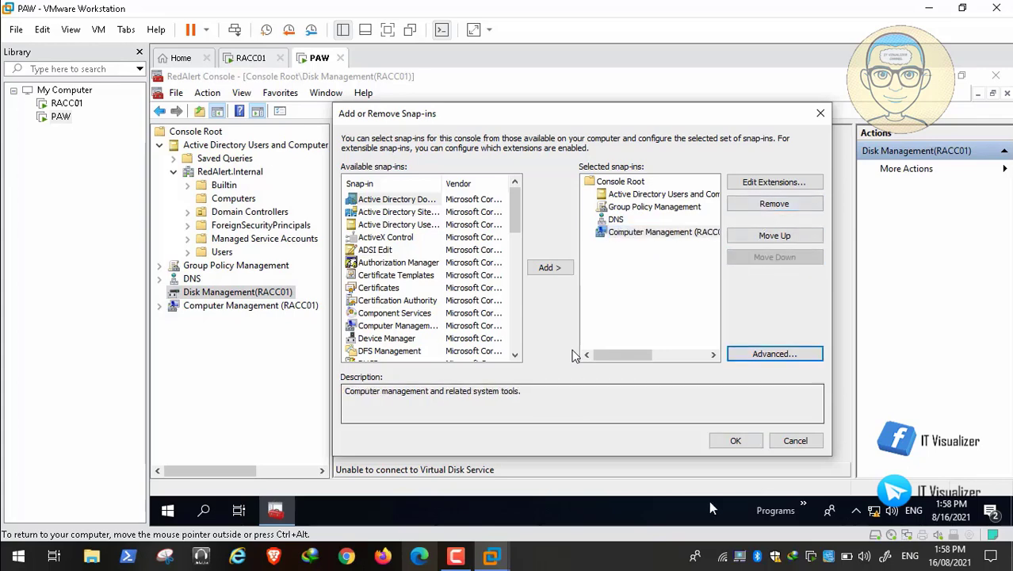
left_click(734, 441)
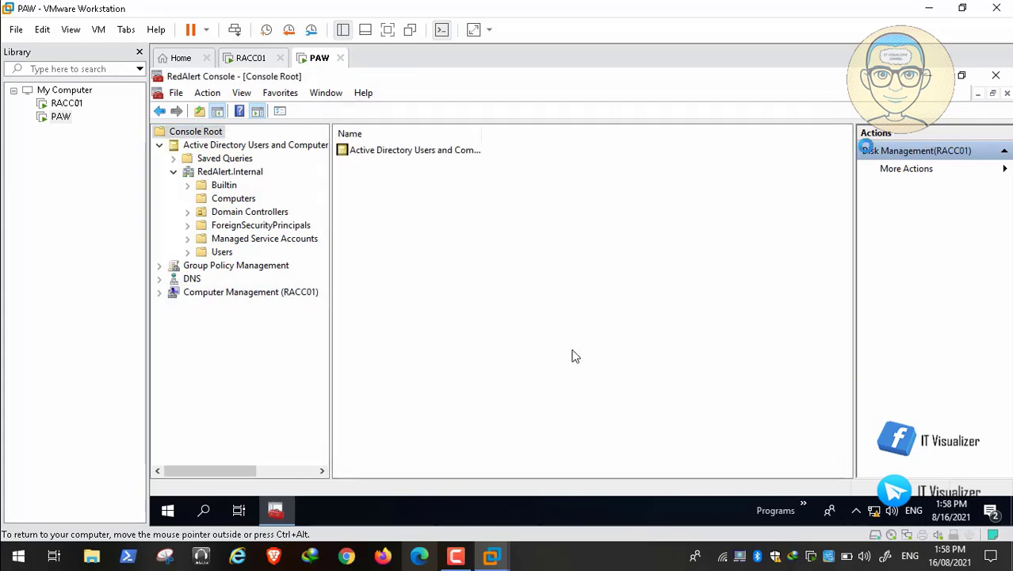
left_click(996, 77)
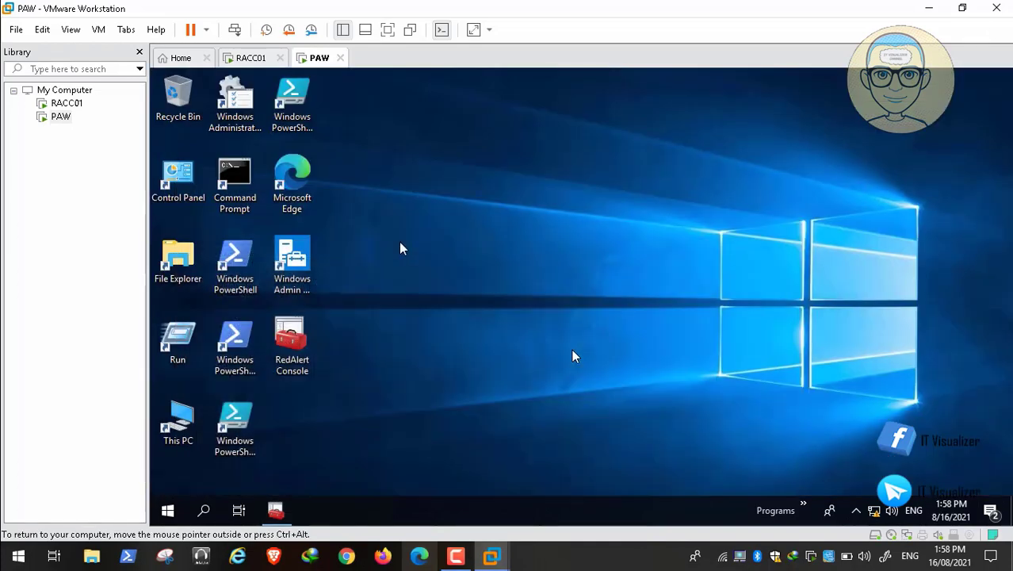
Start Windows Admin Center from the PAW desktop shortcut so it loads at localhost:6516
left_click(302, 251)
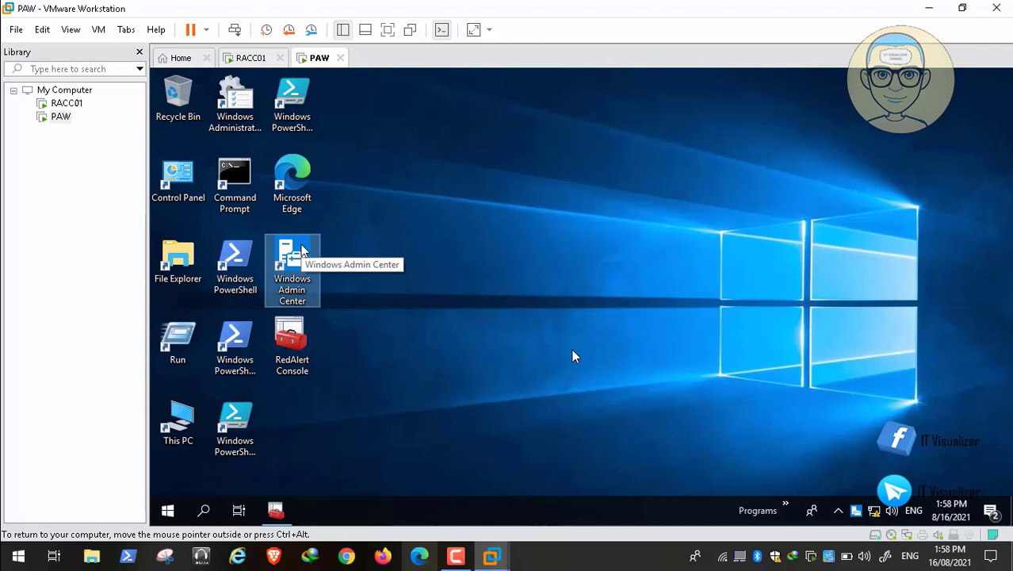
left_click(456, 557)
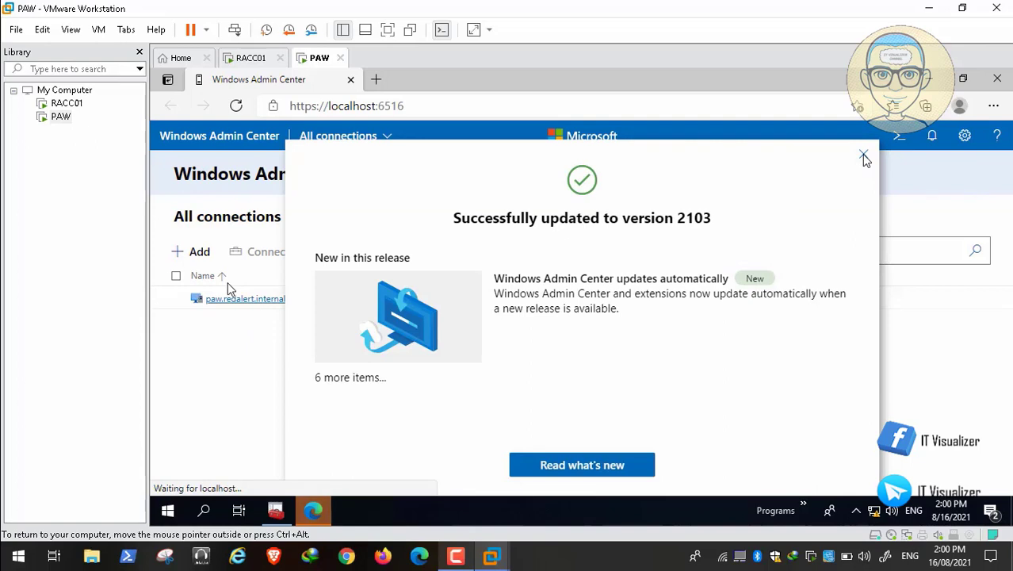
Dismiss the version 2103 update notice and begin adding a Servers connection
left_click(863, 155)
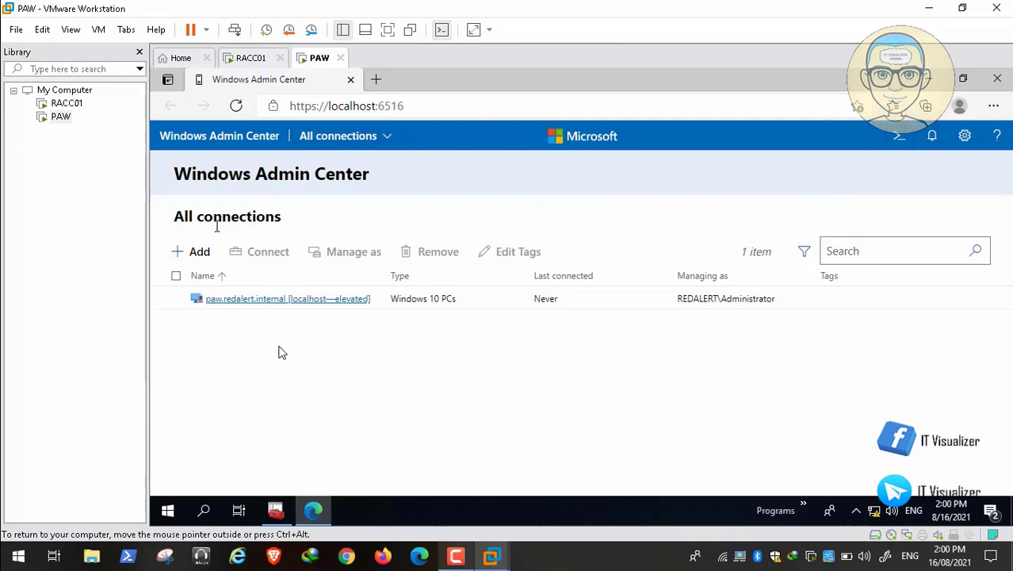
left_click(194, 252)
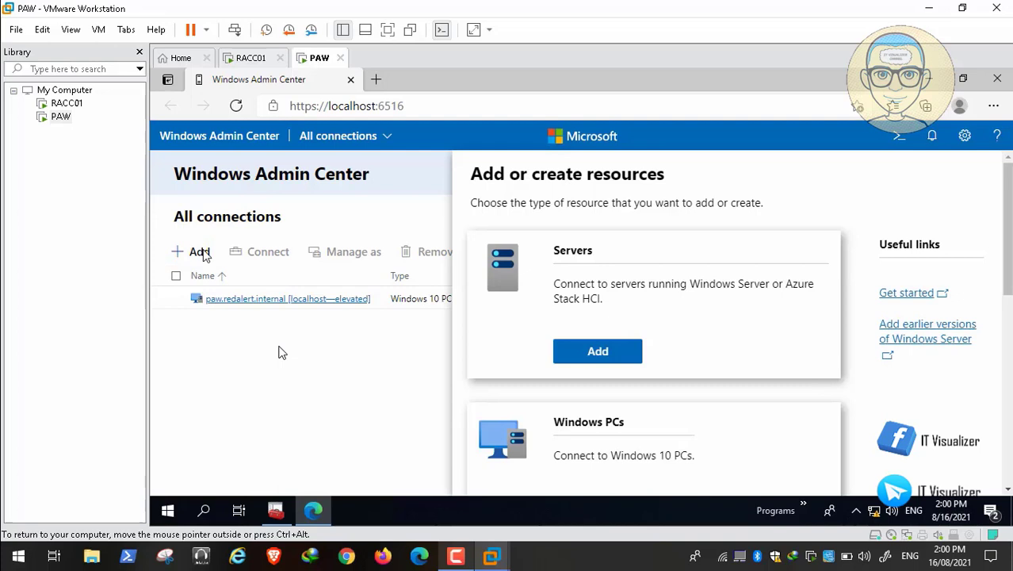
left_click(605, 353)
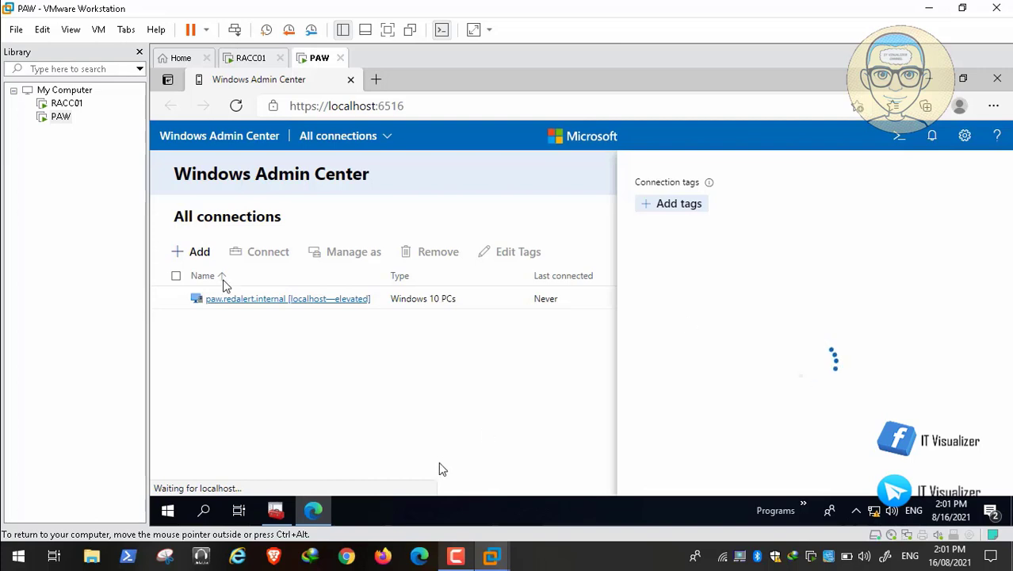
left_click(459, 564)
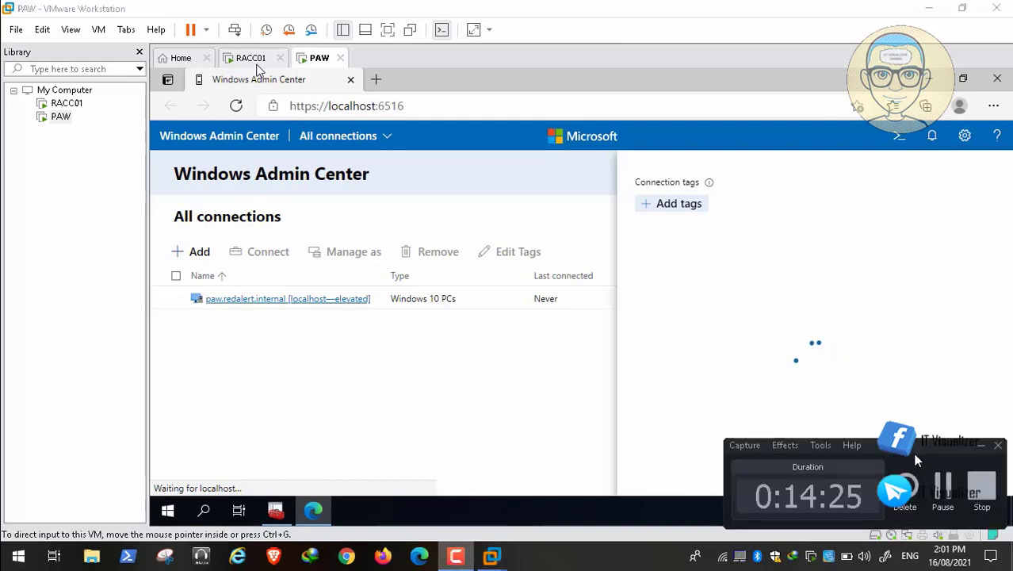
left_click(943, 492)
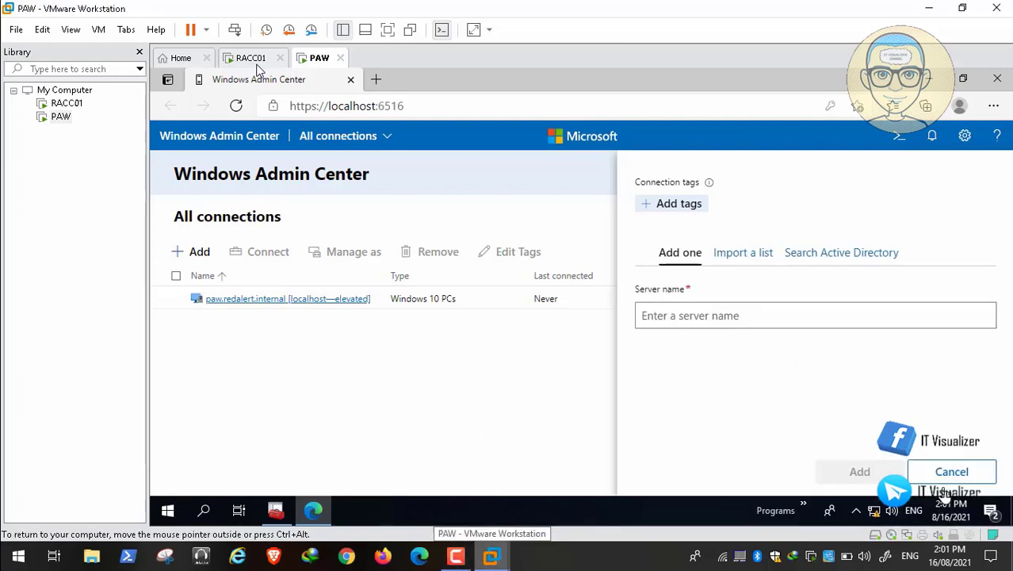
Enter RACC01 as the server name and add it to All connections
left_click(657, 316)
type("R")
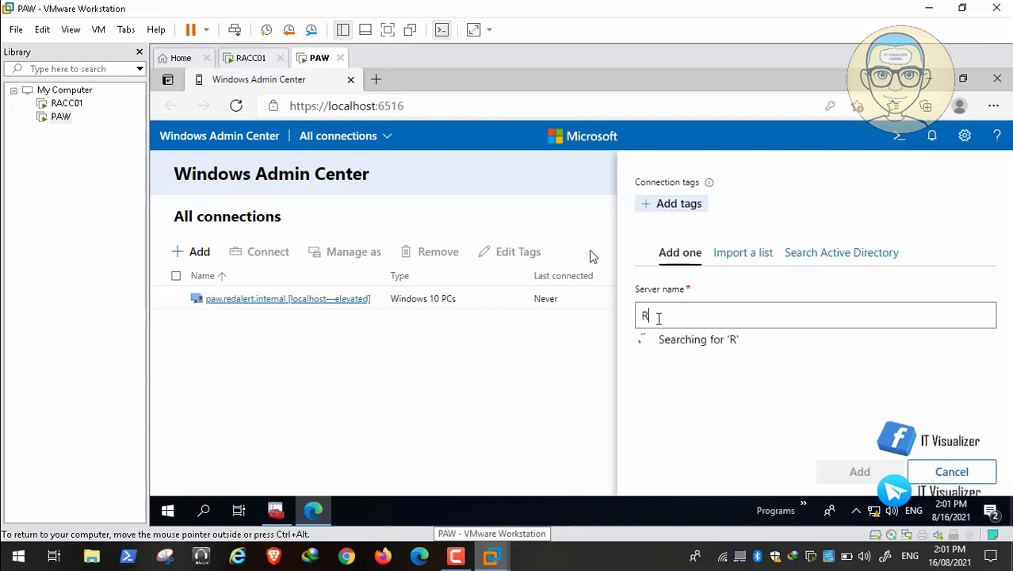
type("ACC01")
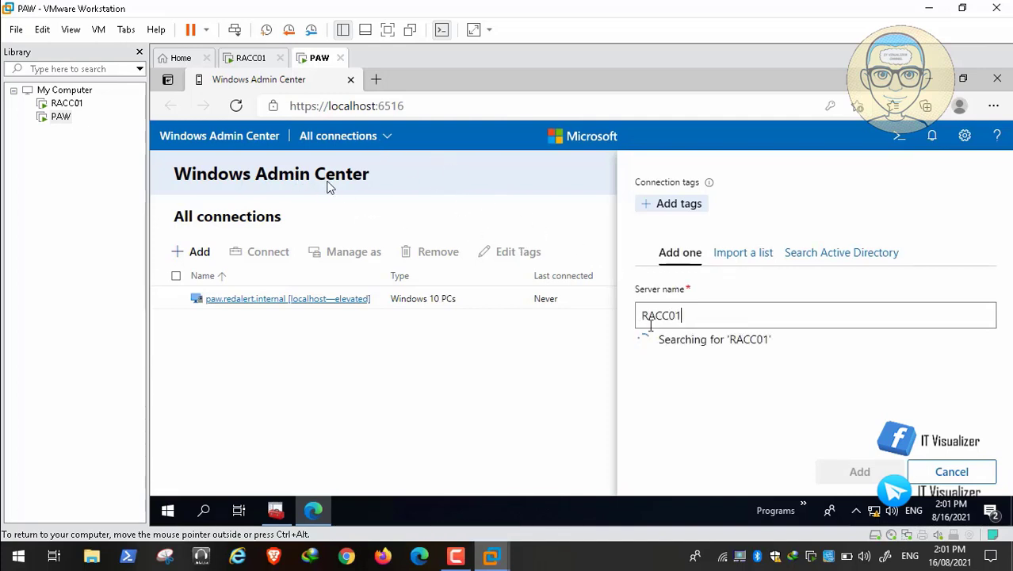
left_click(459, 557)
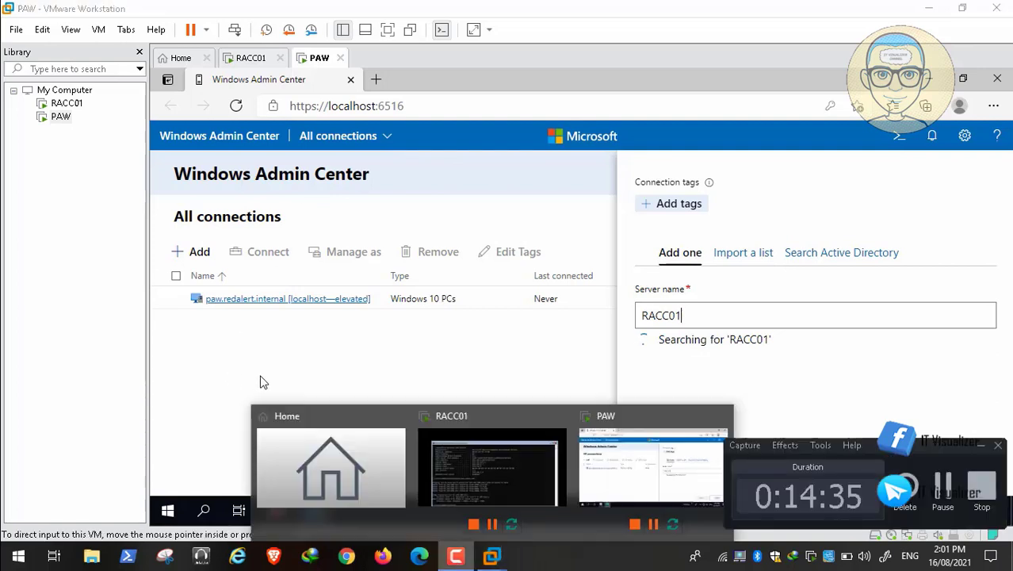
left_click(943, 488)
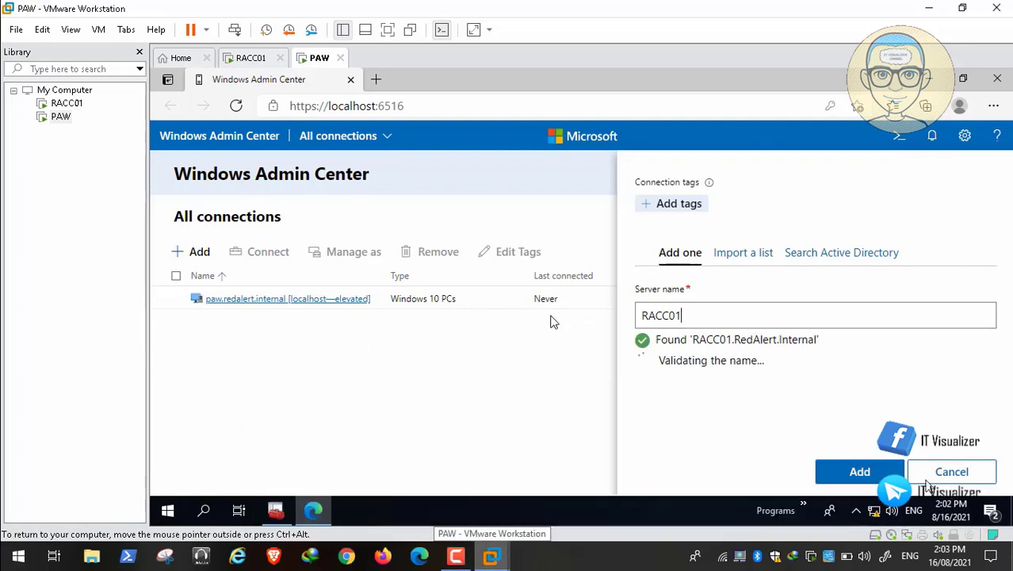
left_click(867, 476)
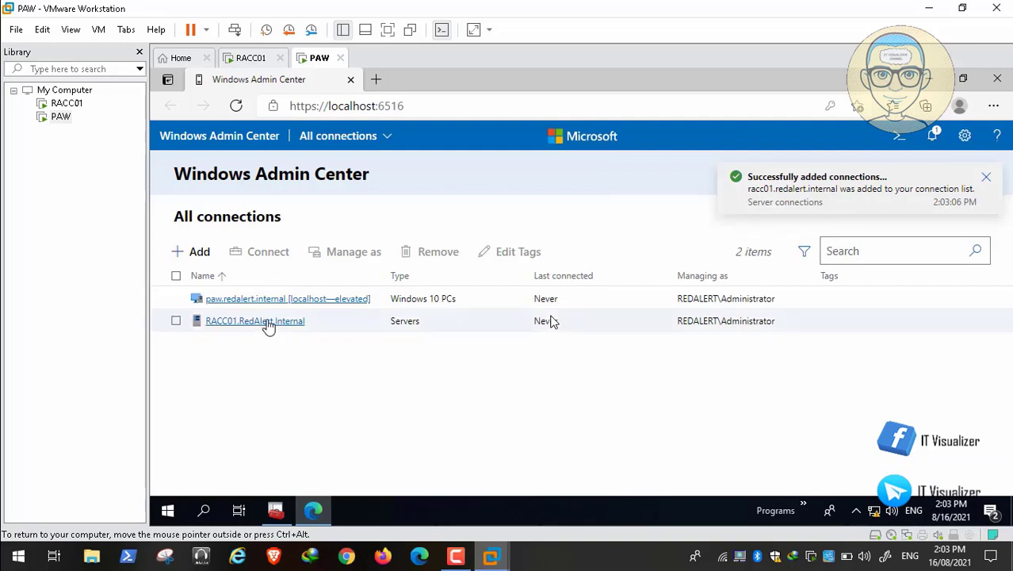
Connect to RACC01.RedAlert.Internal from the All connections list
left_click(268, 323)
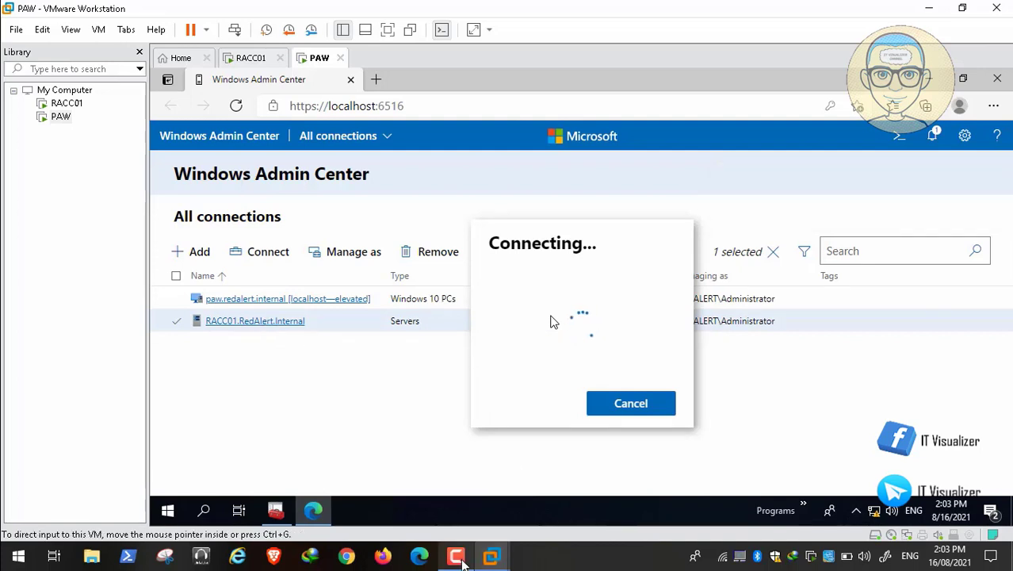
mouse_move(821, 480)
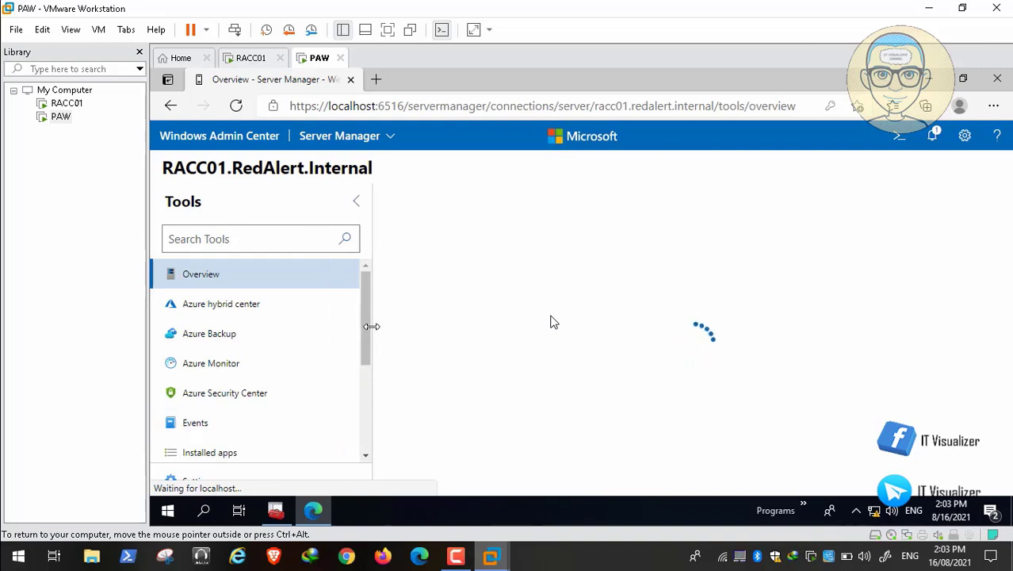
left_click(369, 438)
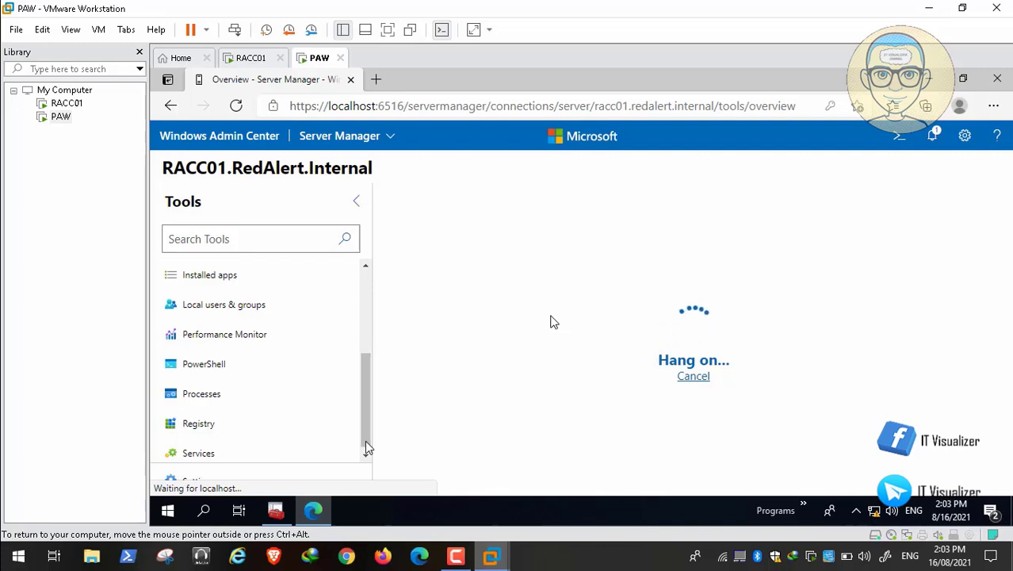
Scroll the Tools list and open the Storage tool for RACC01
key("ctrl+alt")
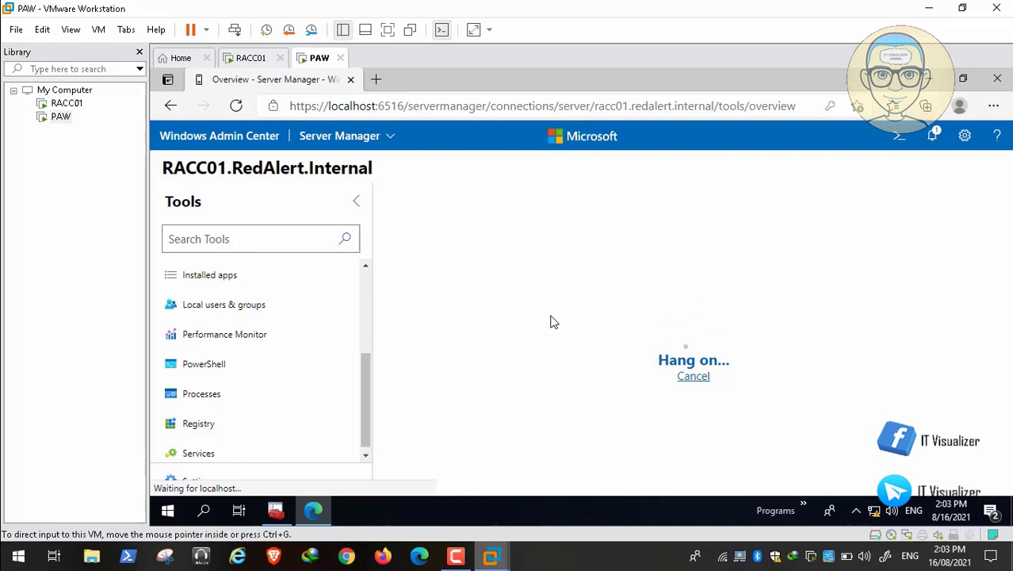
left_click(491, 557)
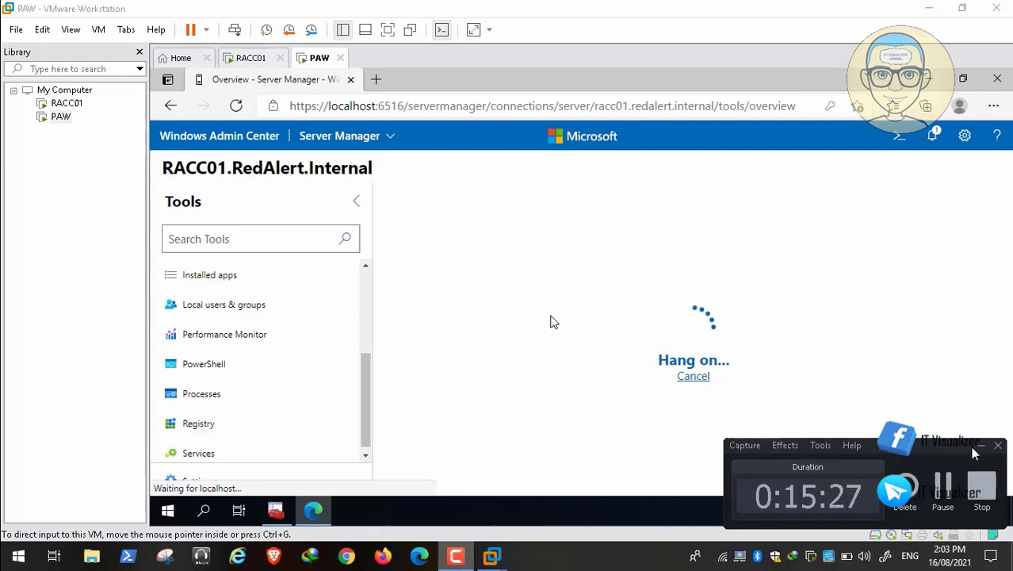
left_click(553, 322)
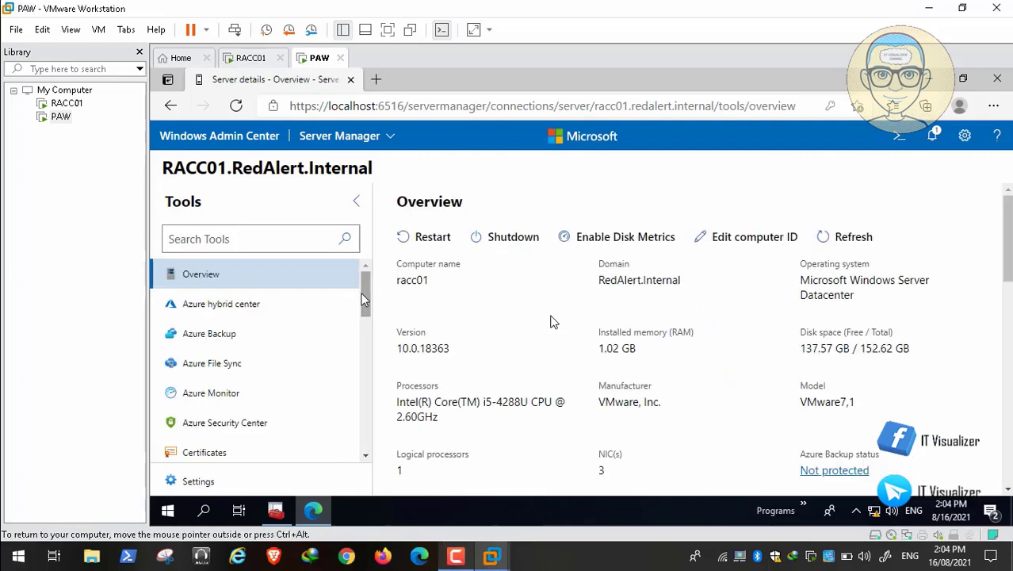
left_click_drag(367, 301, 365, 450)
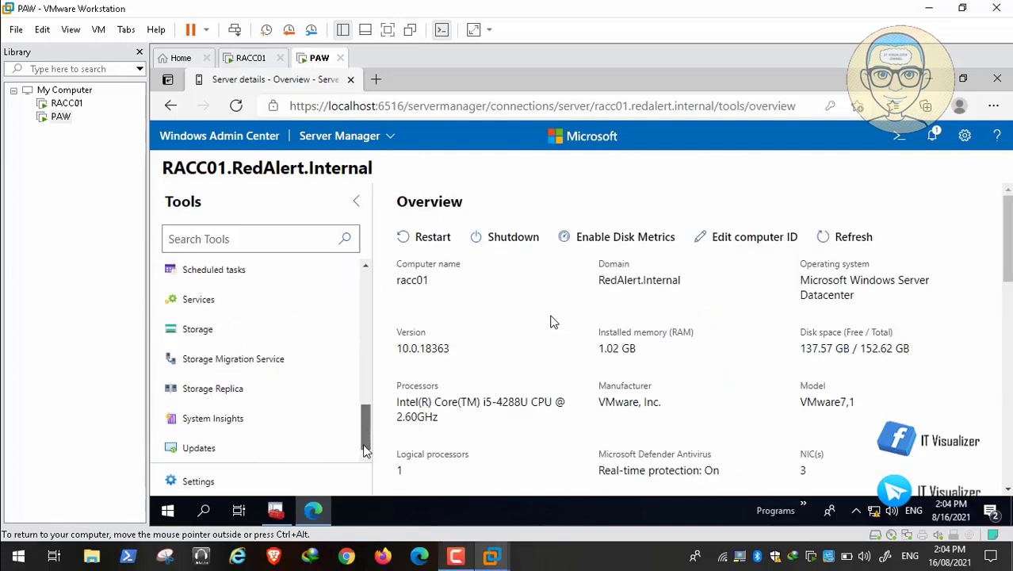
left_click(208, 333)
left_click(208, 334)
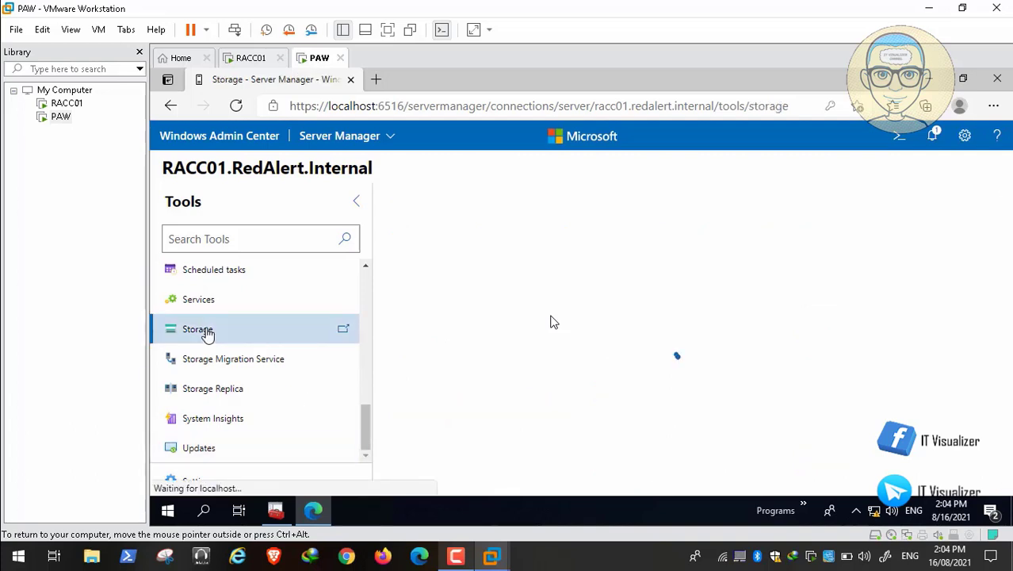
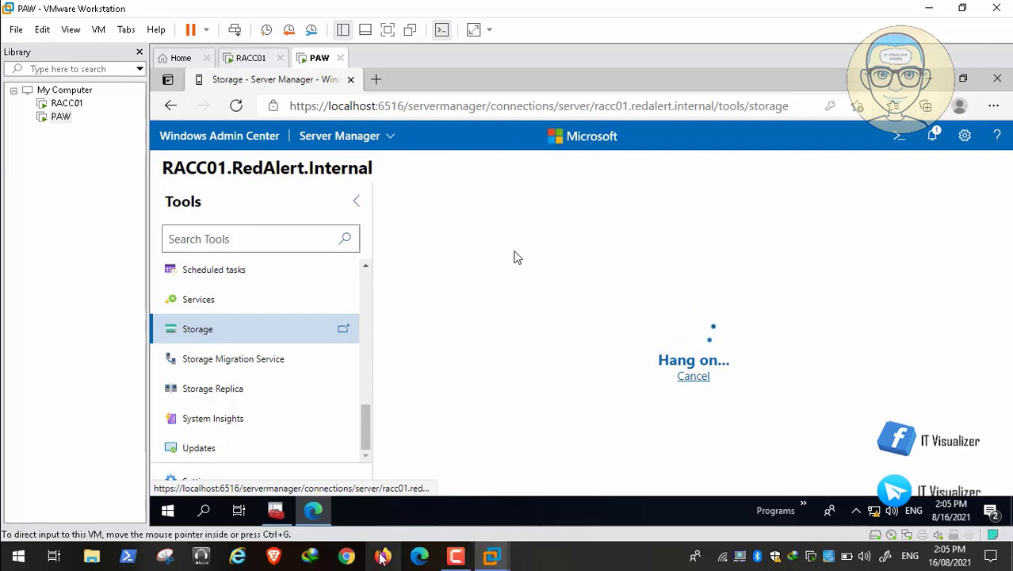
Let RACC01's Storage tool load and scroll back up to Disk 1, showing 20 GB unallocated
left_click(462, 559)
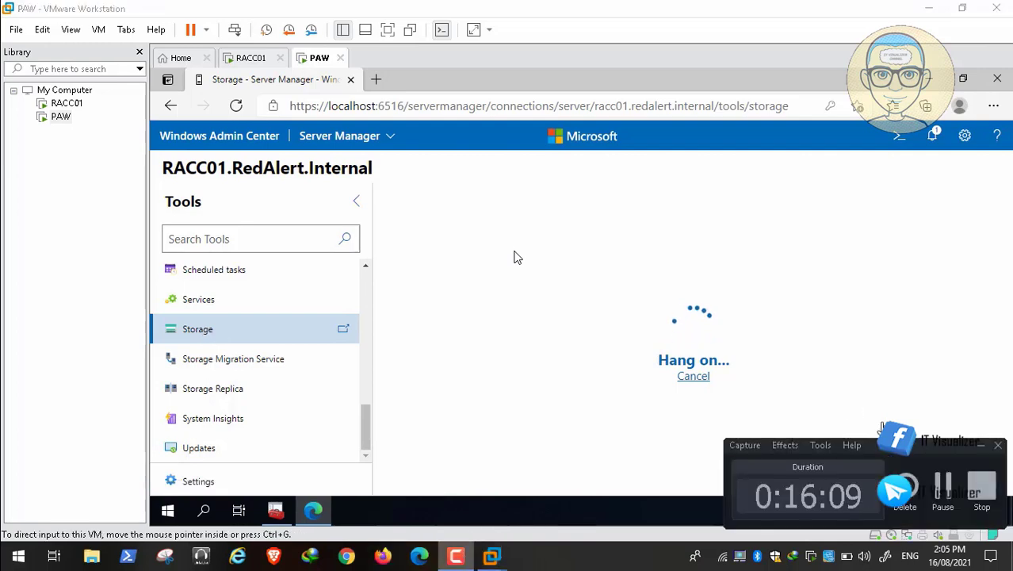
left_click(492, 556)
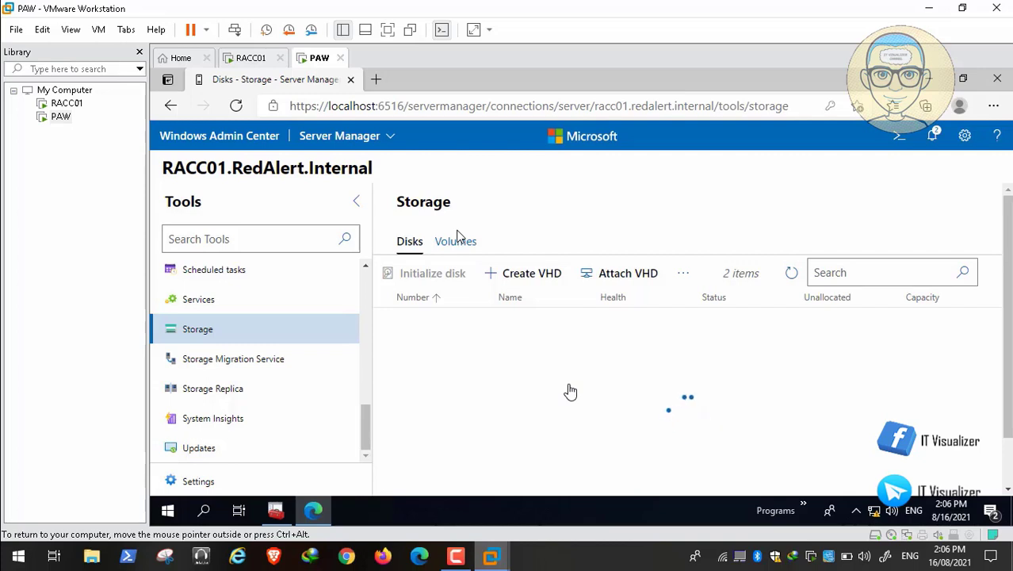
left_click(459, 556)
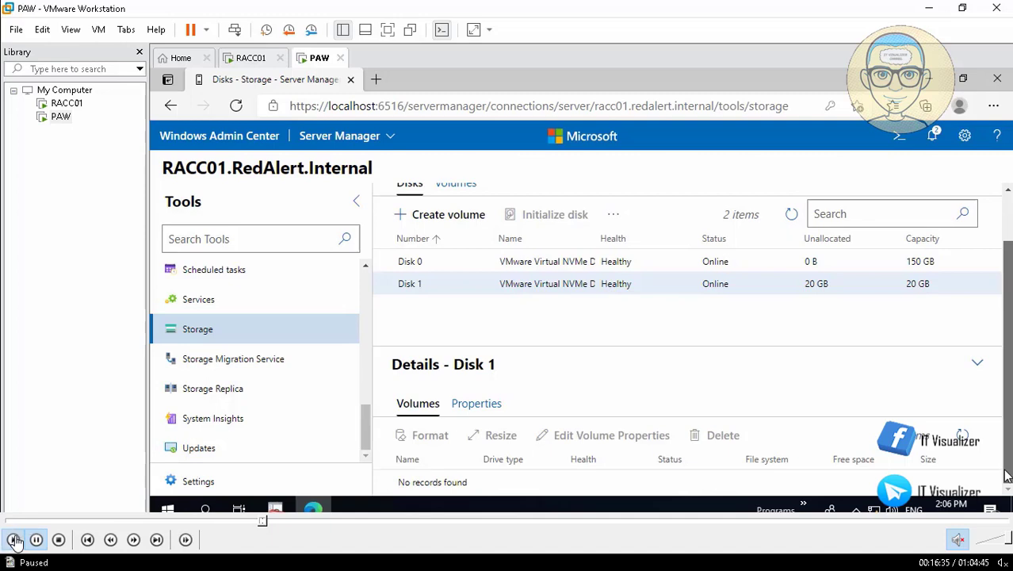
left_click_drag(1005, 487, 1008, 400)
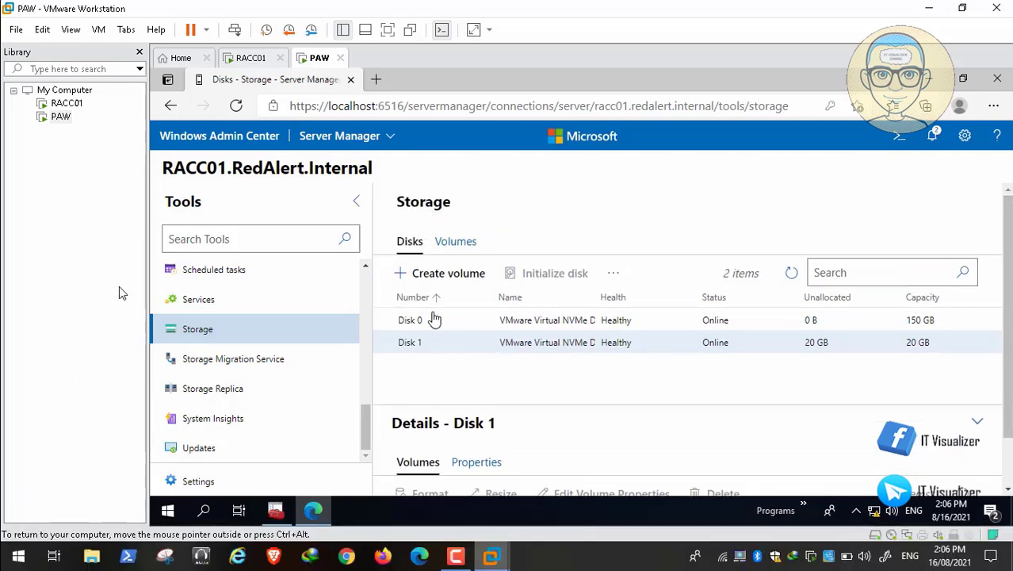
Create a maximum-size volume on Disk 1 with drive letter E and label Data
left_click(445, 277)
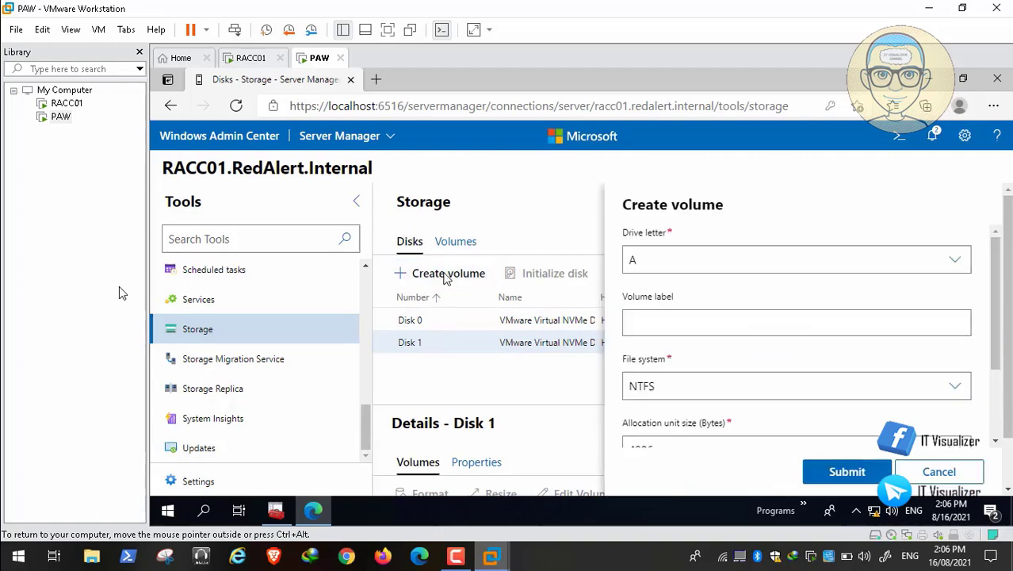
left_click(960, 262)
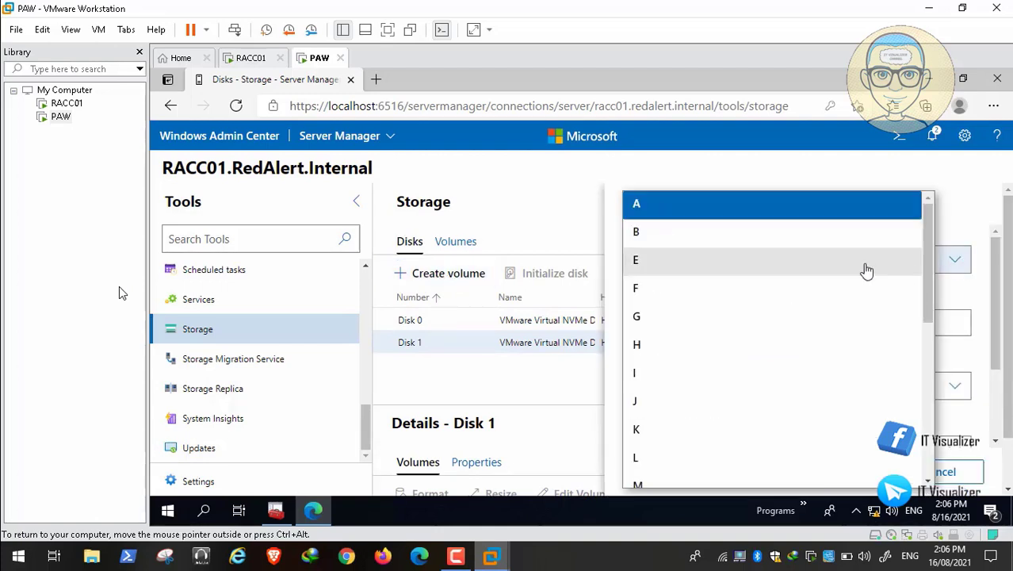
left_click(789, 268)
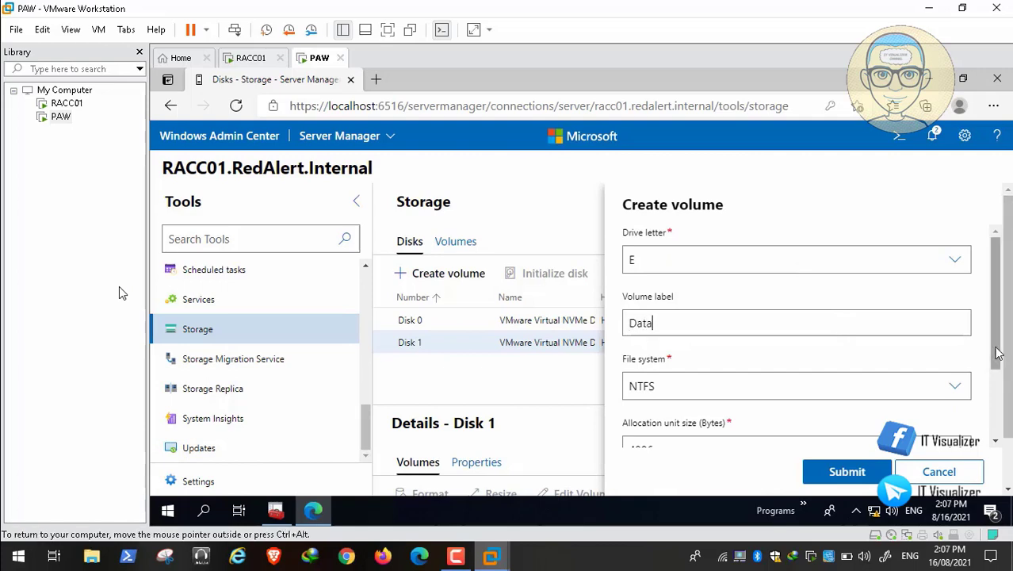
scroll(997, 354, "down", 2)
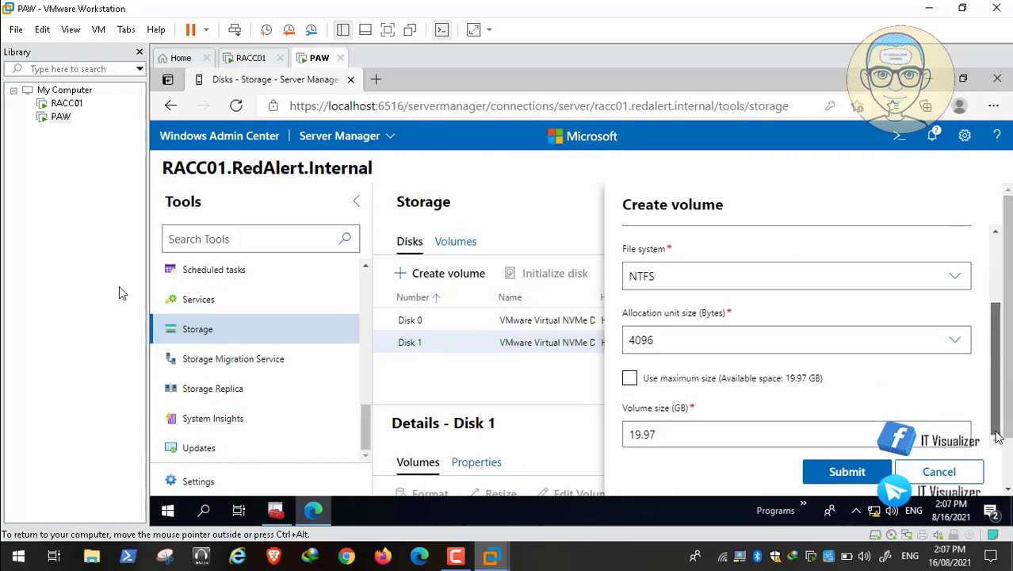
left_click(629, 378)
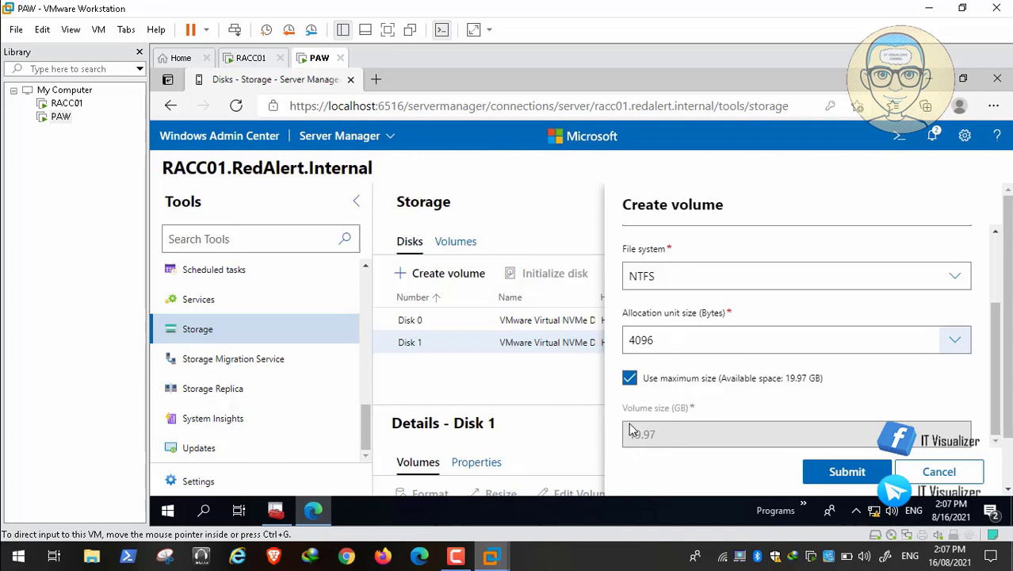
key("space")
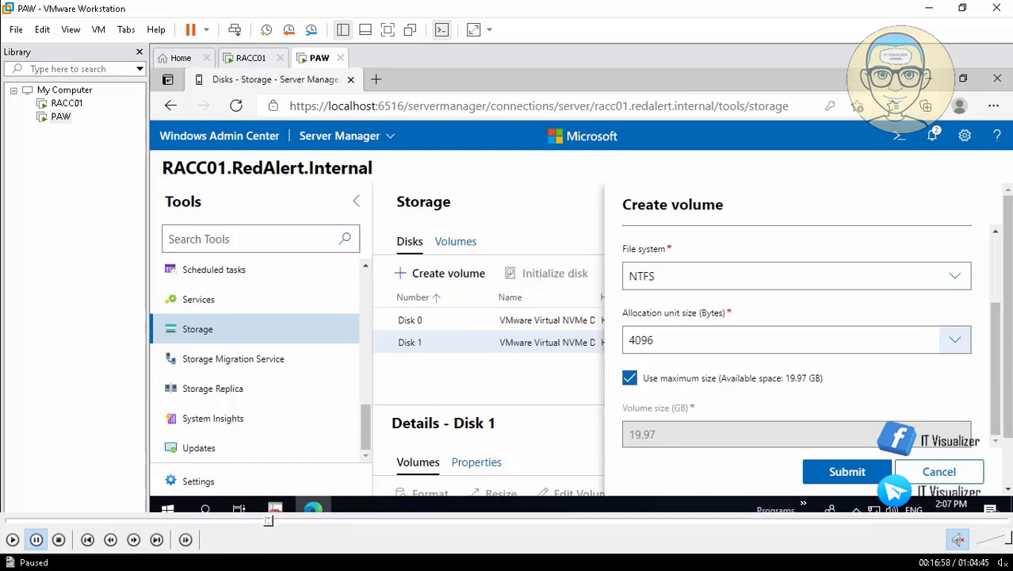
left_click(12, 539)
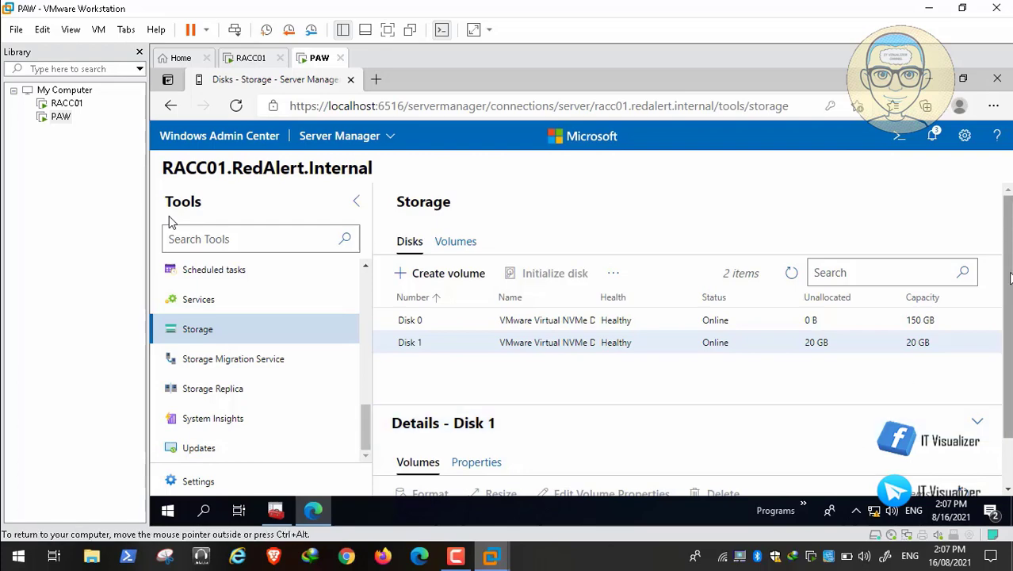
left_click_drag(1010, 279, 1011, 365)
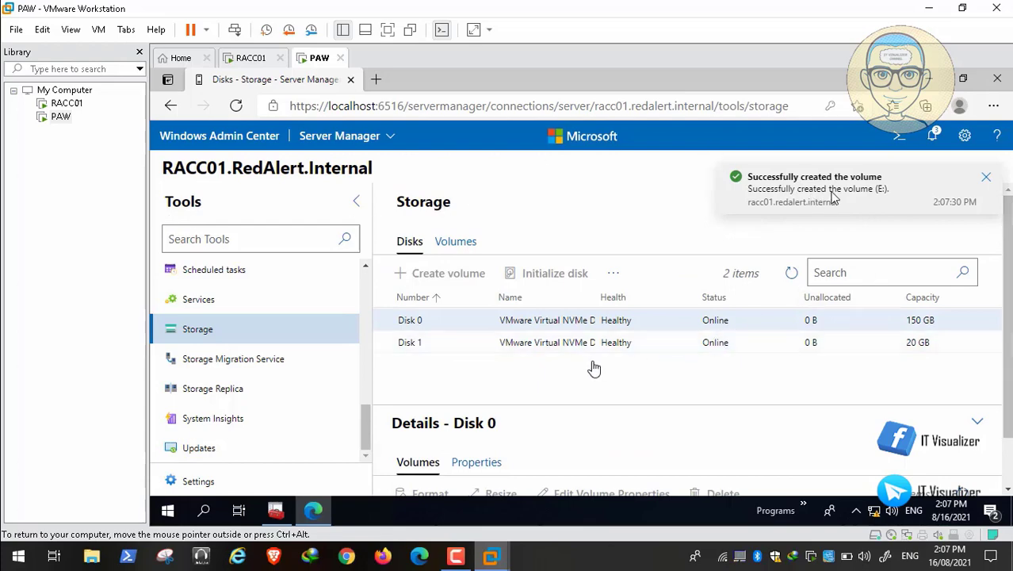
Open Disk Management for RACC01 in the RedAlert Console and refresh its views
left_click(275, 511)
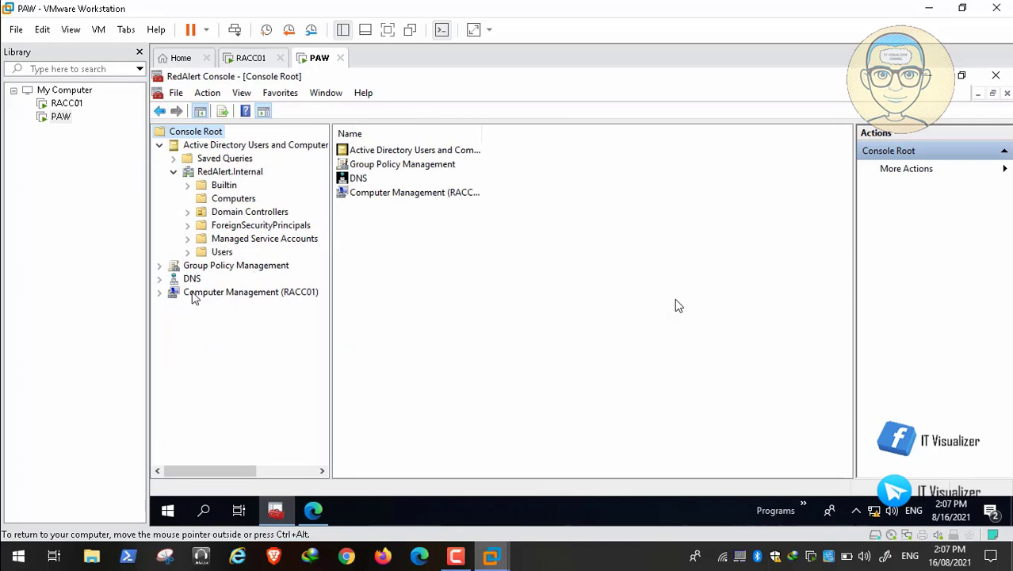
left_click(159, 293)
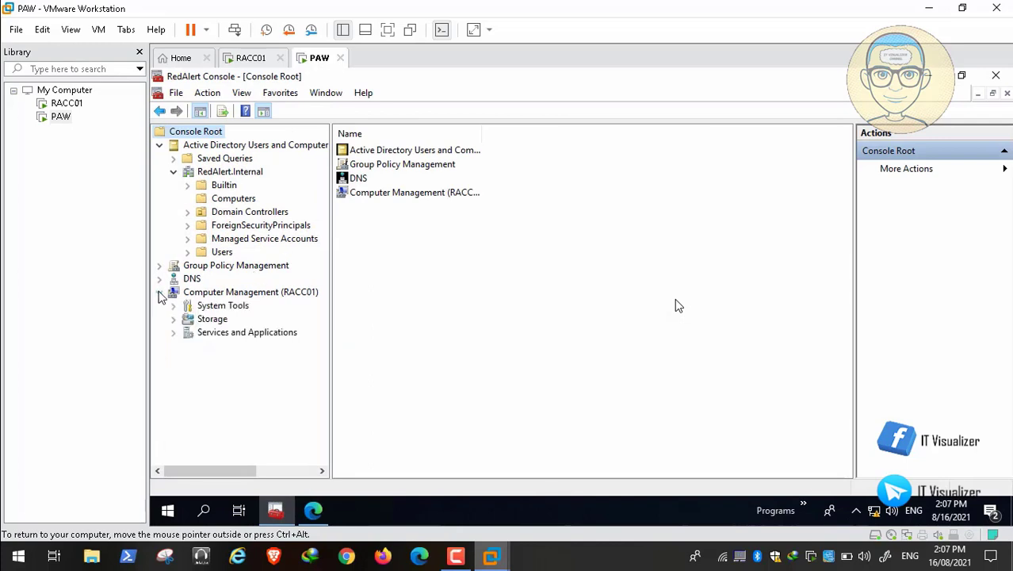
left_click(203, 321)
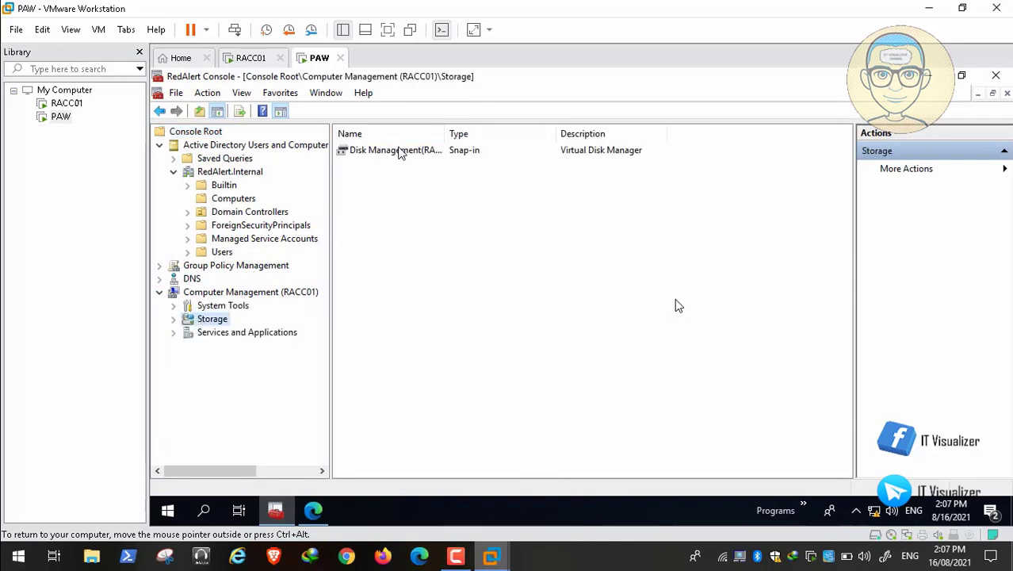
double_click(401, 153)
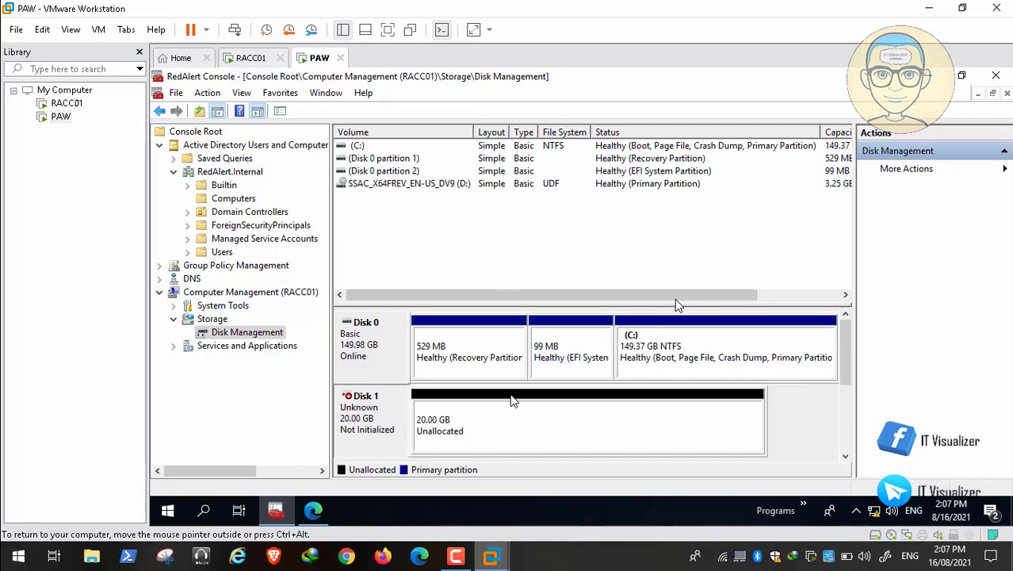
right_click(246, 335)
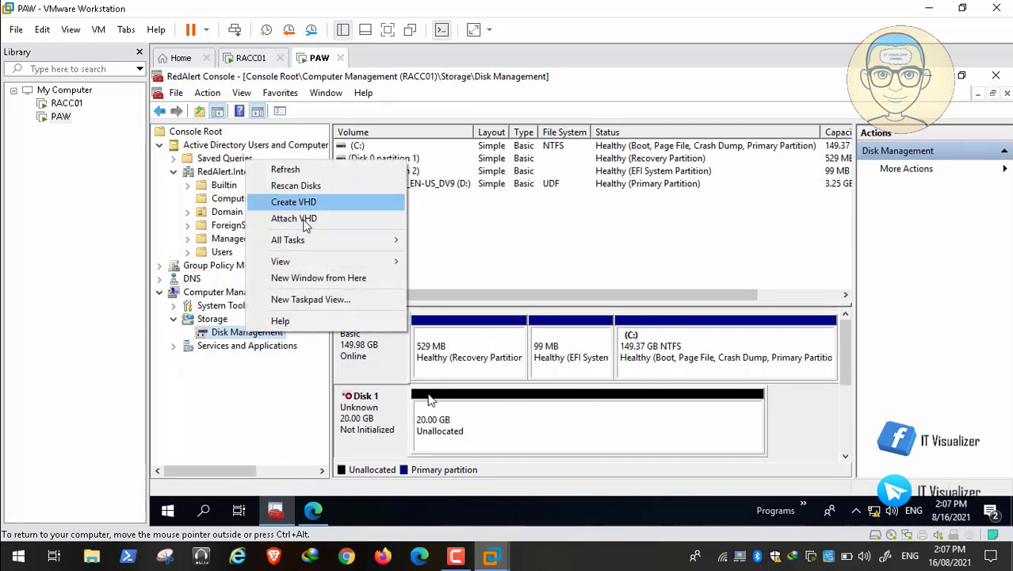
left_click(316, 173)
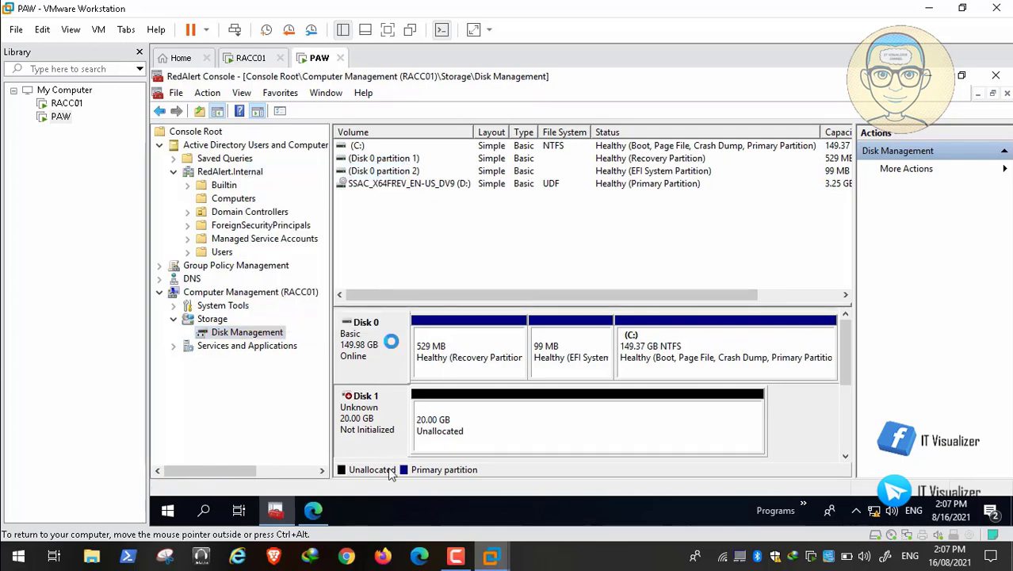
mouse_move(373, 561)
left_click_drag(846, 392, 846, 332)
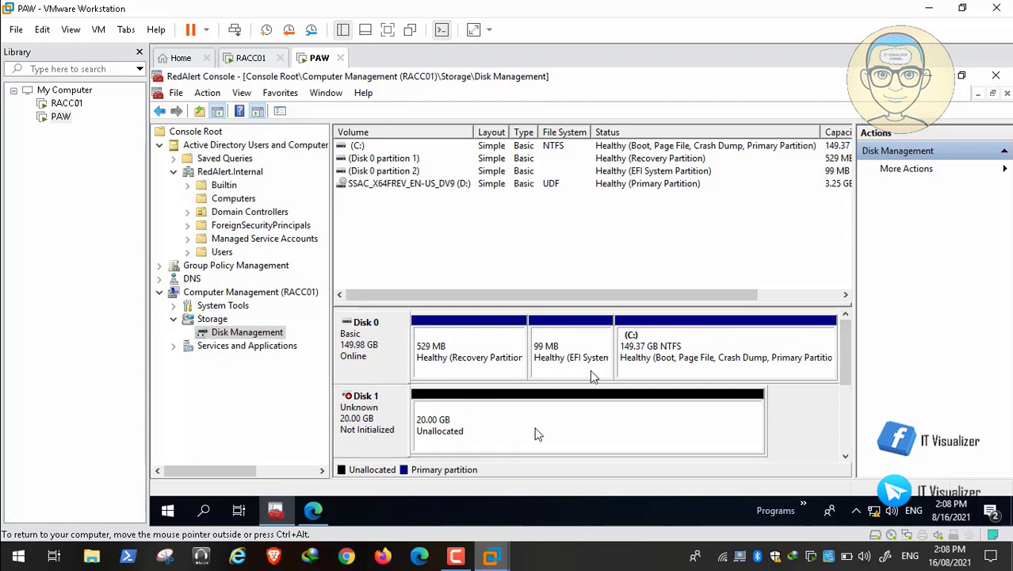
Rescan RACC01's disks to detect the new volume
right_click(238, 338)
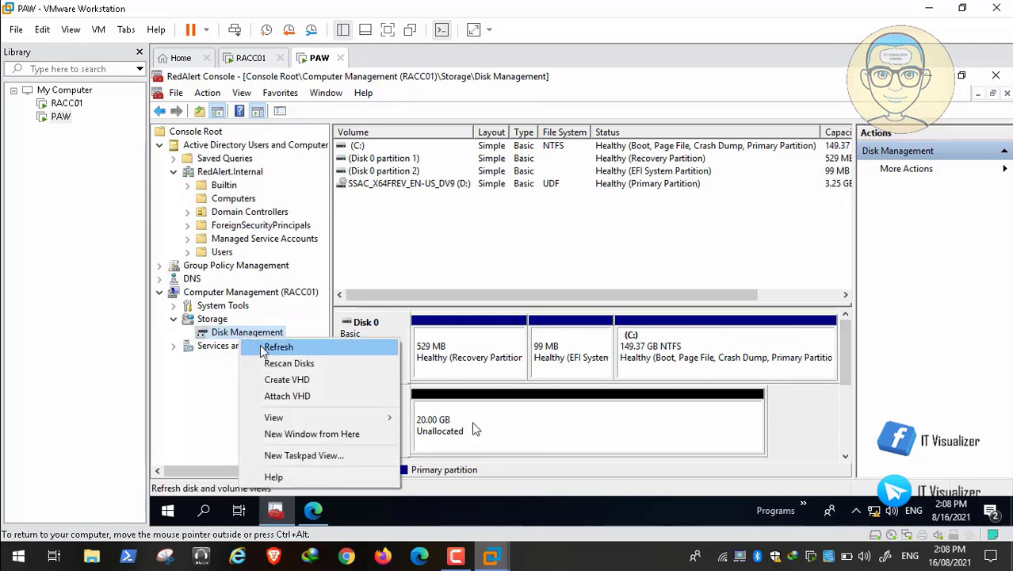
left_click(267, 345)
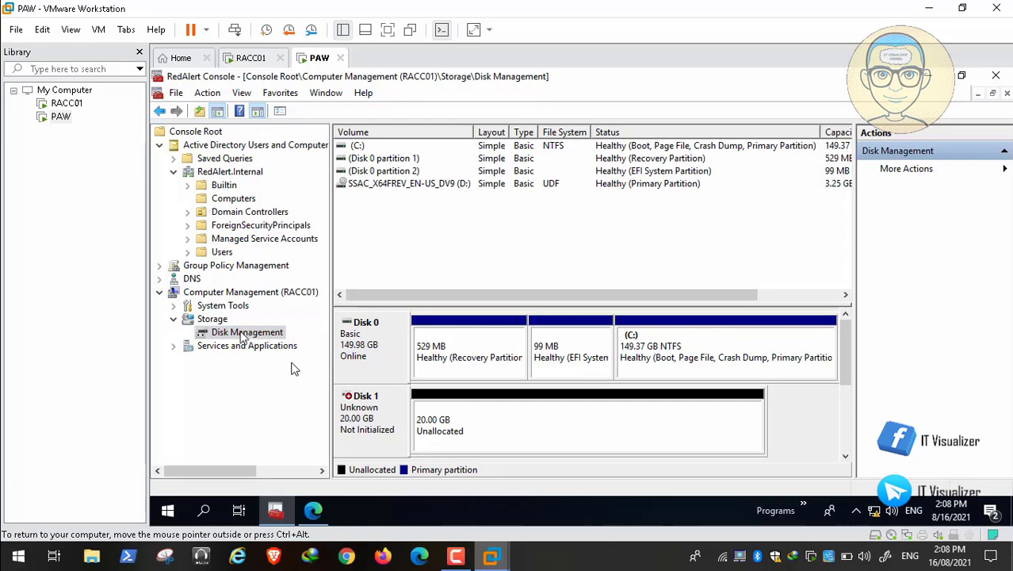
right_click(241, 335)
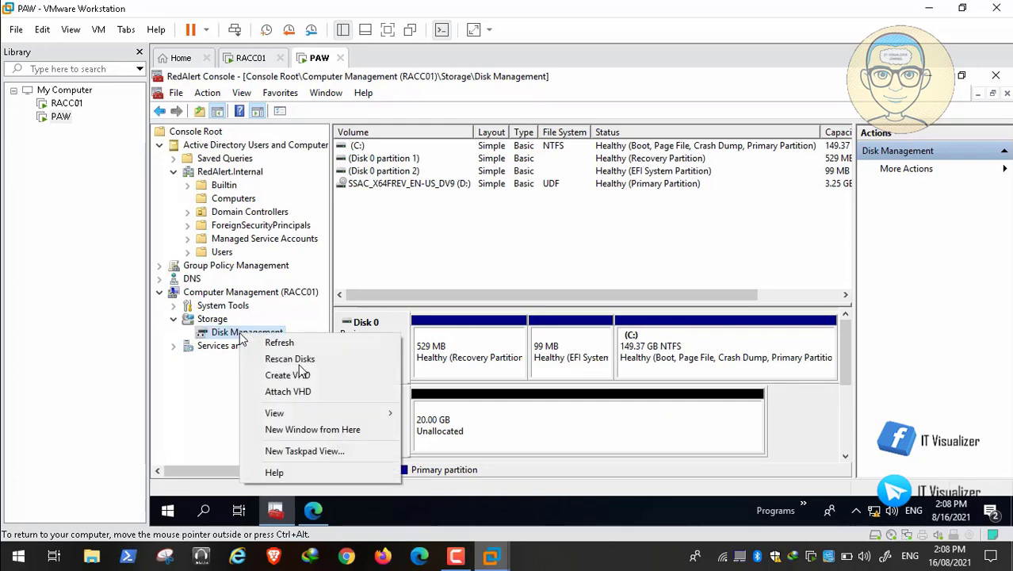
left_click(288, 359)
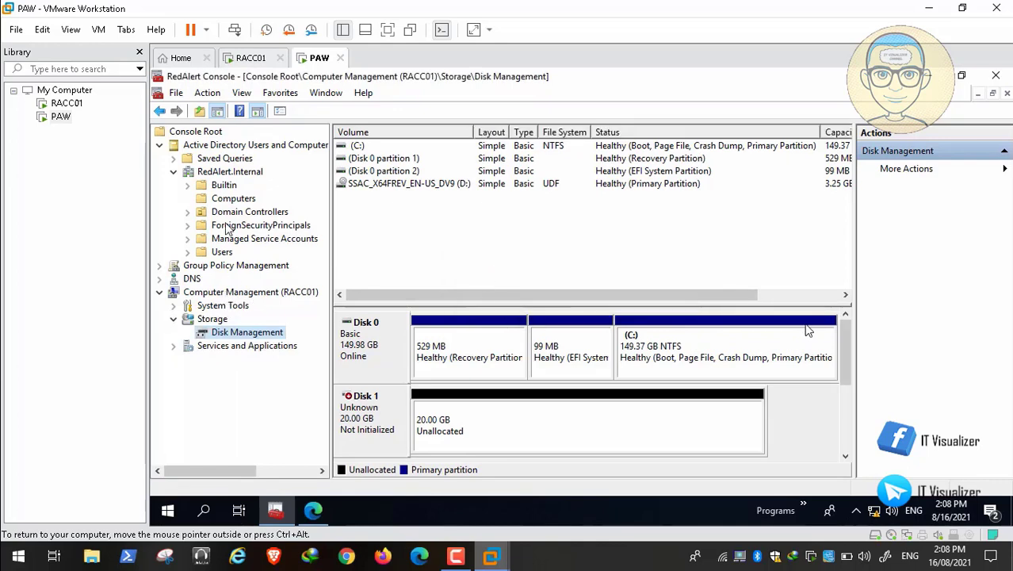
mouse_move(845, 358)
left_mouse_down()
mouse_move(849, 420)
mouse_move(851, 370)
left_mouse_up()
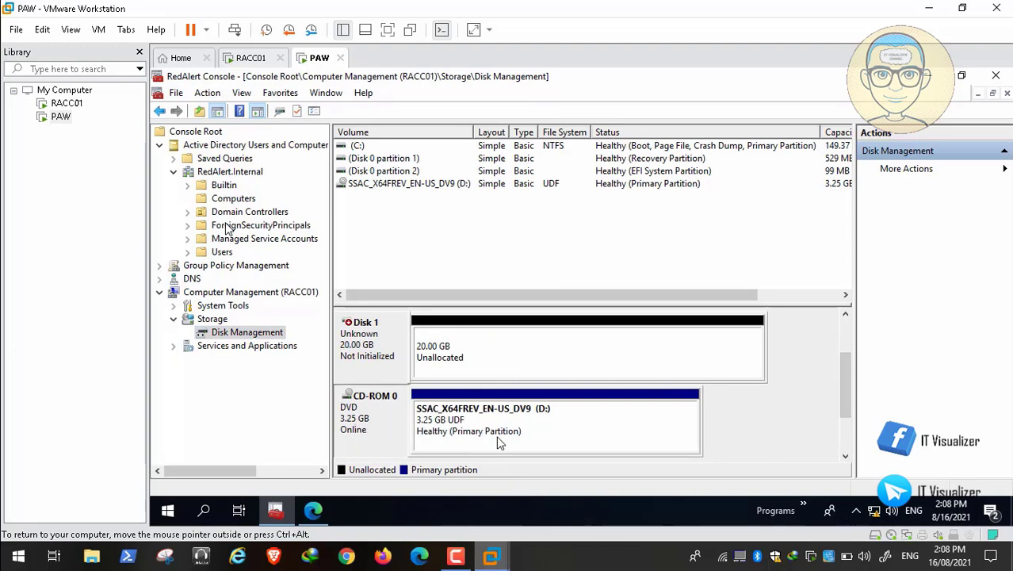
Inspect Disk 1's properties and unallocated space, then return to the Computer Management overview
right_click(377, 347)
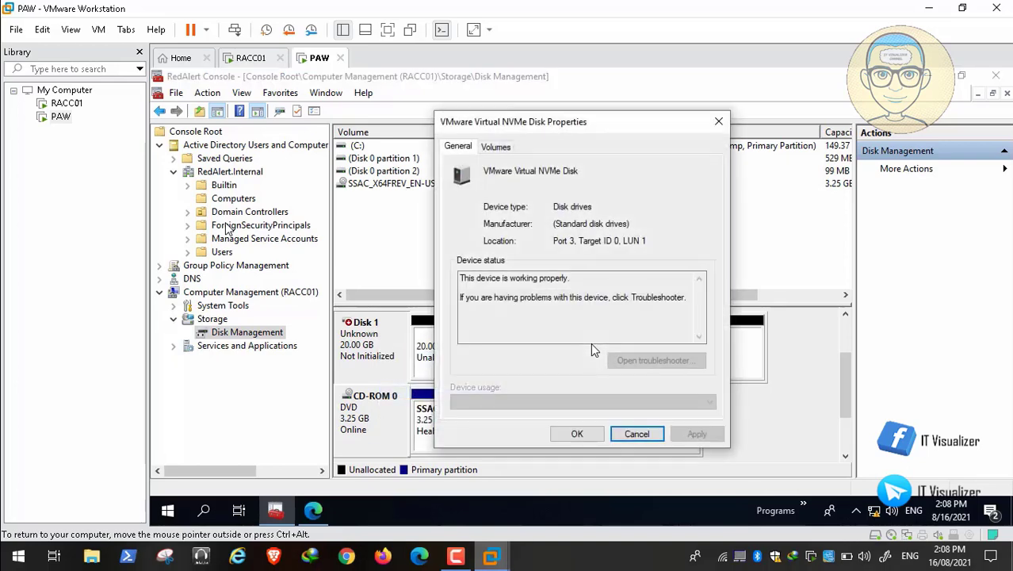
left_click(639, 432)
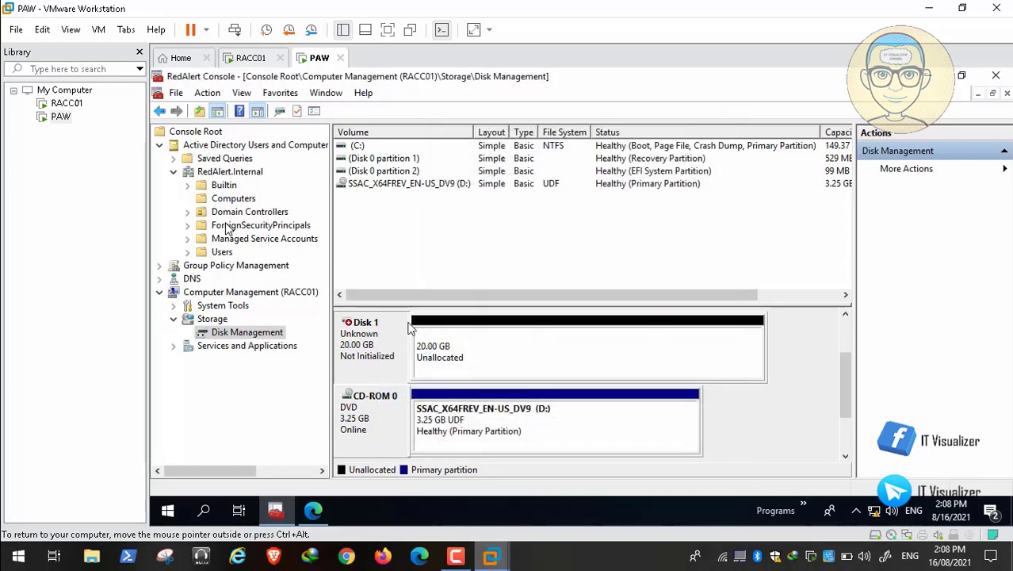
right_click(451, 356)
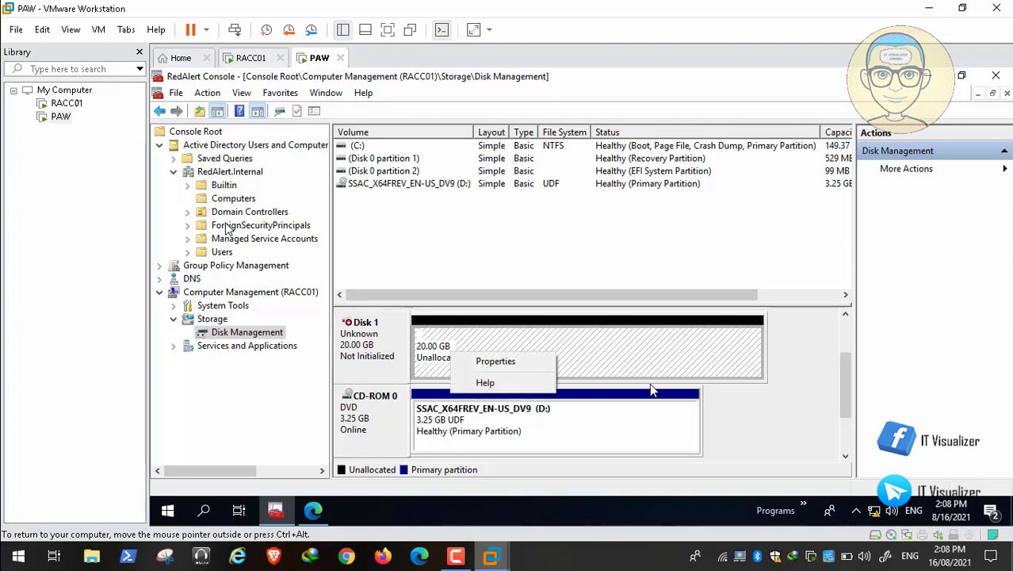
left_click(805, 432)
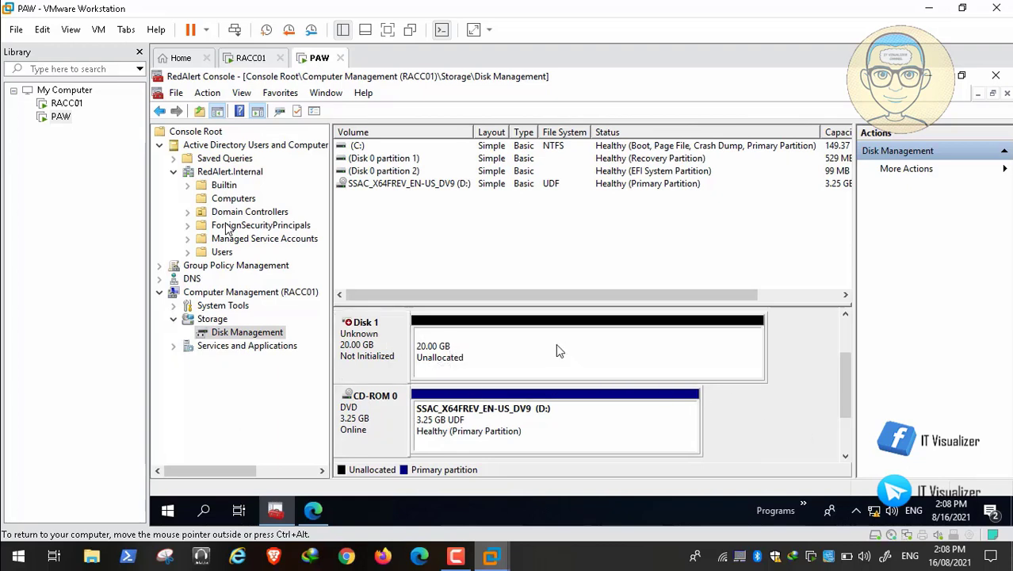
left_click(272, 294)
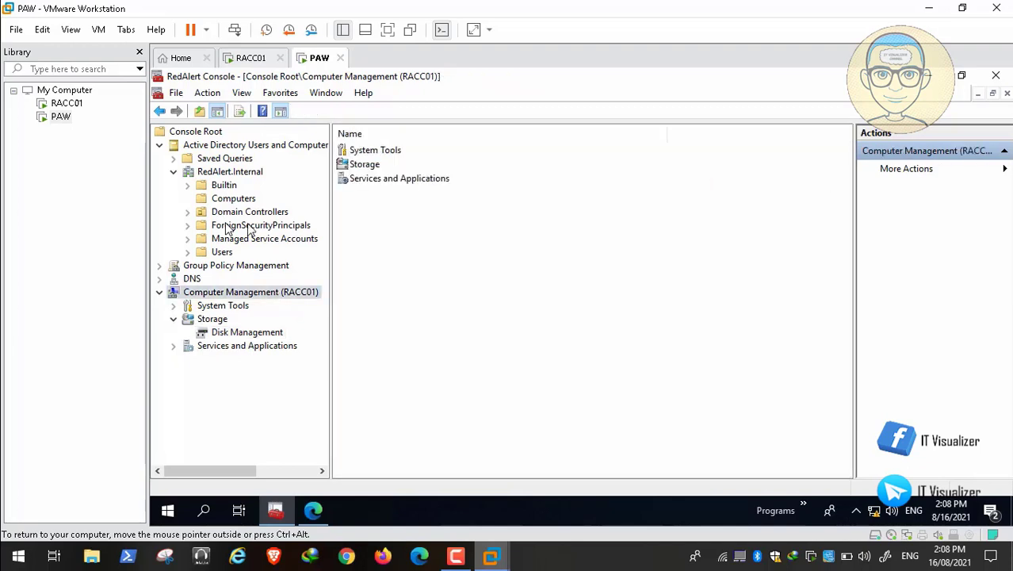
Remove the Computer Management (RACC01) snap-in from the console
left_click(176, 93)
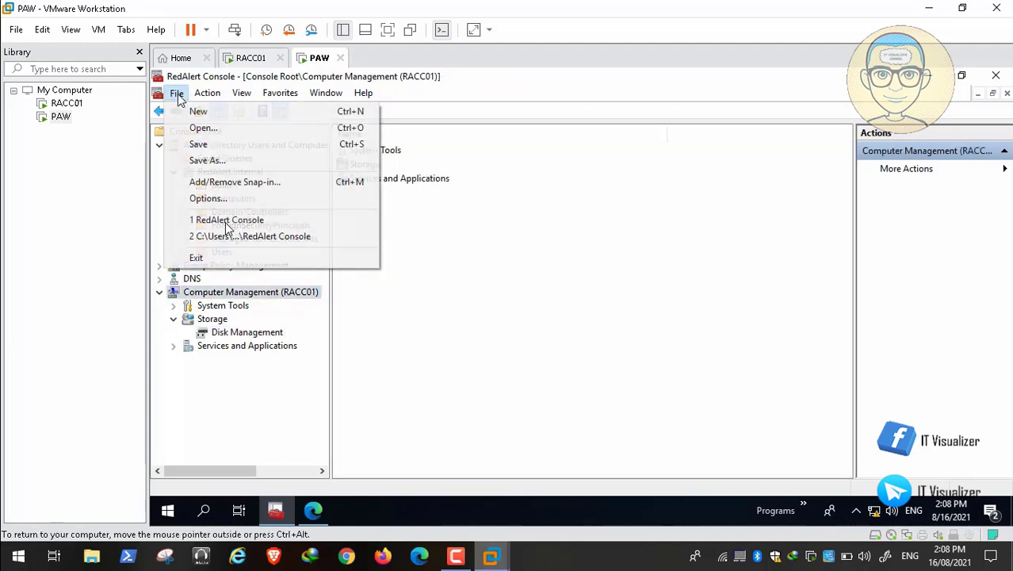
left_click(227, 181)
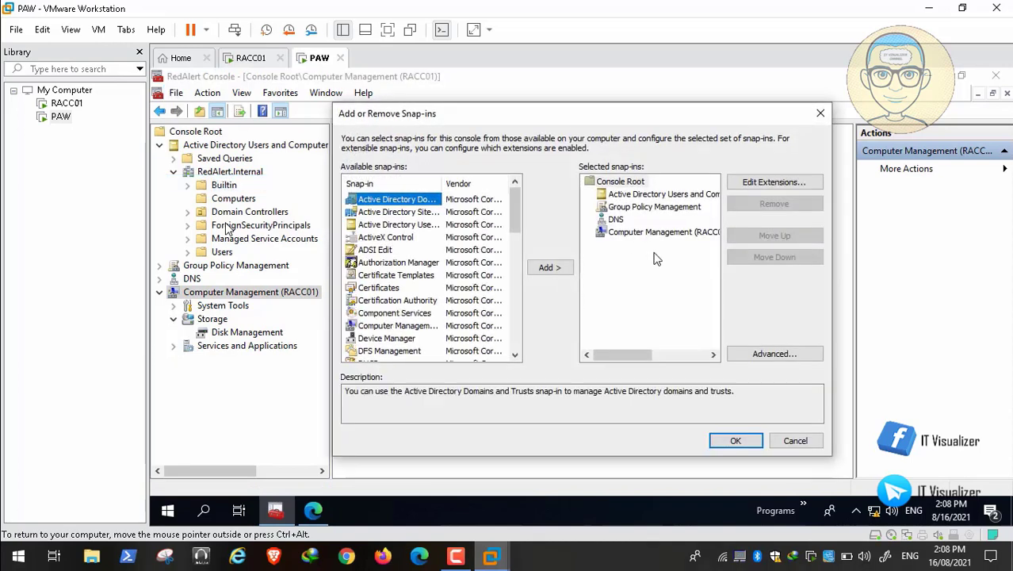
left_click(653, 232)
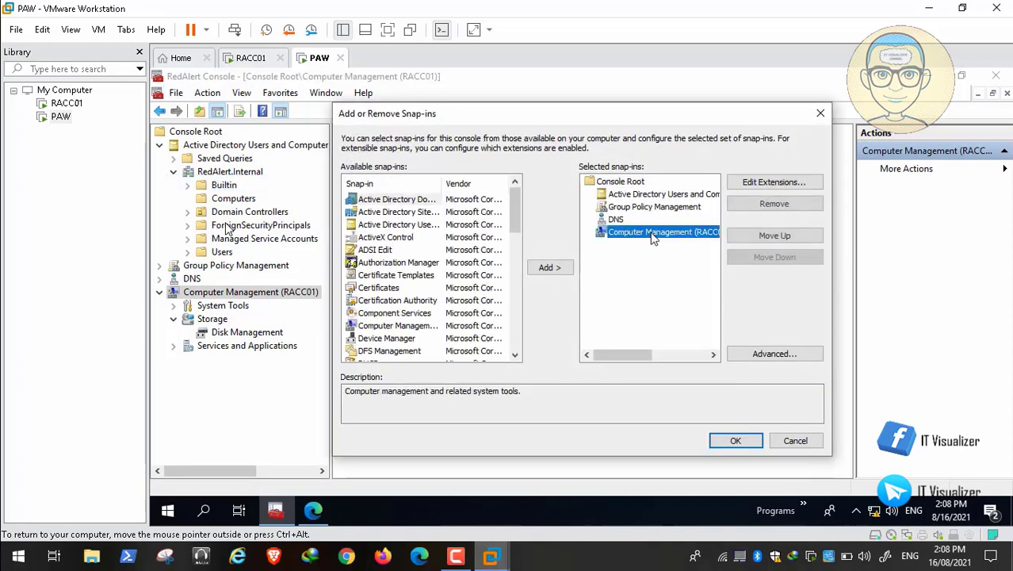
left_click(763, 207)
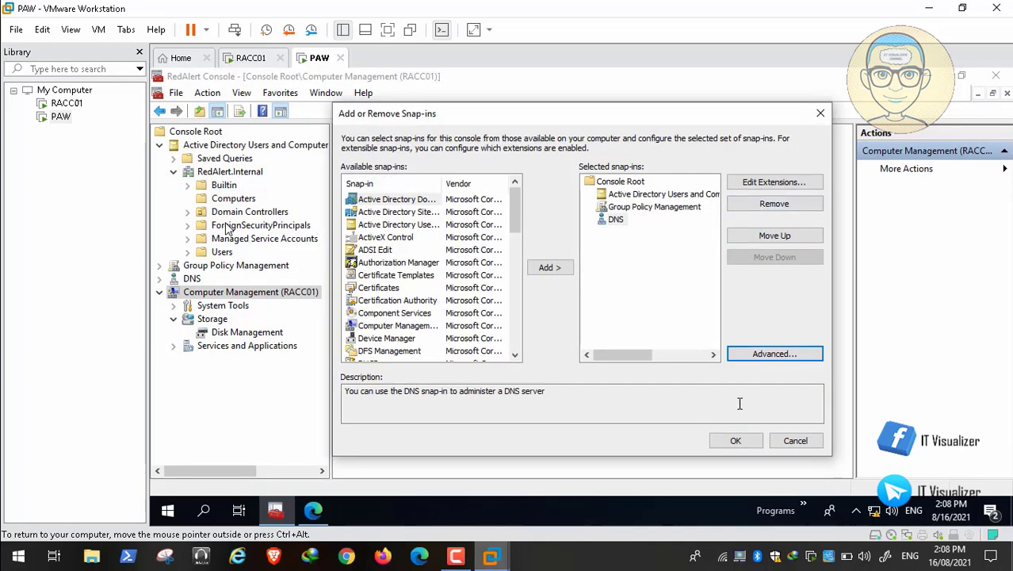
left_click(737, 441)
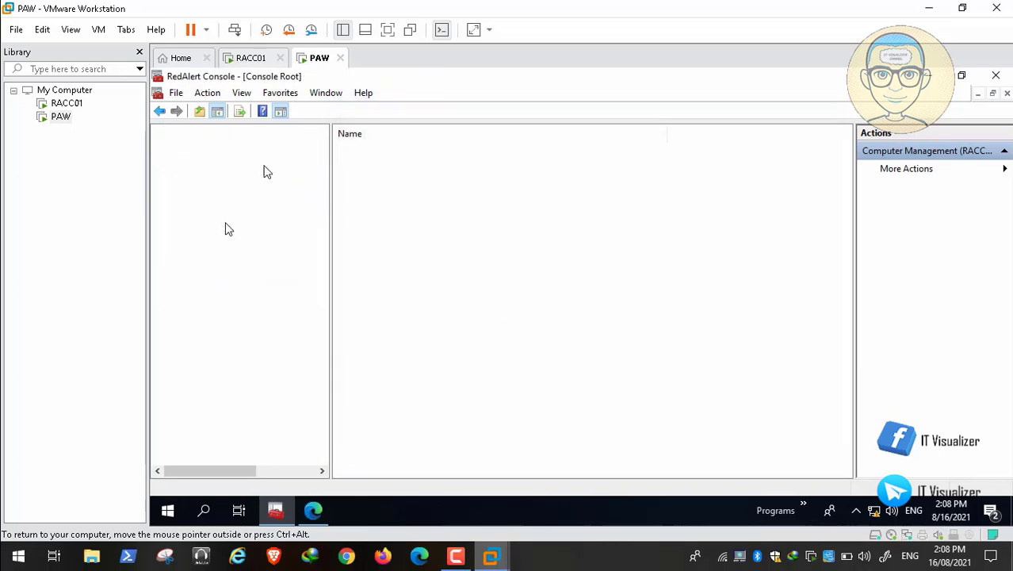
Add a Computer Management snap-in targeting another computer, RACC01, and expand it
left_click(177, 94)
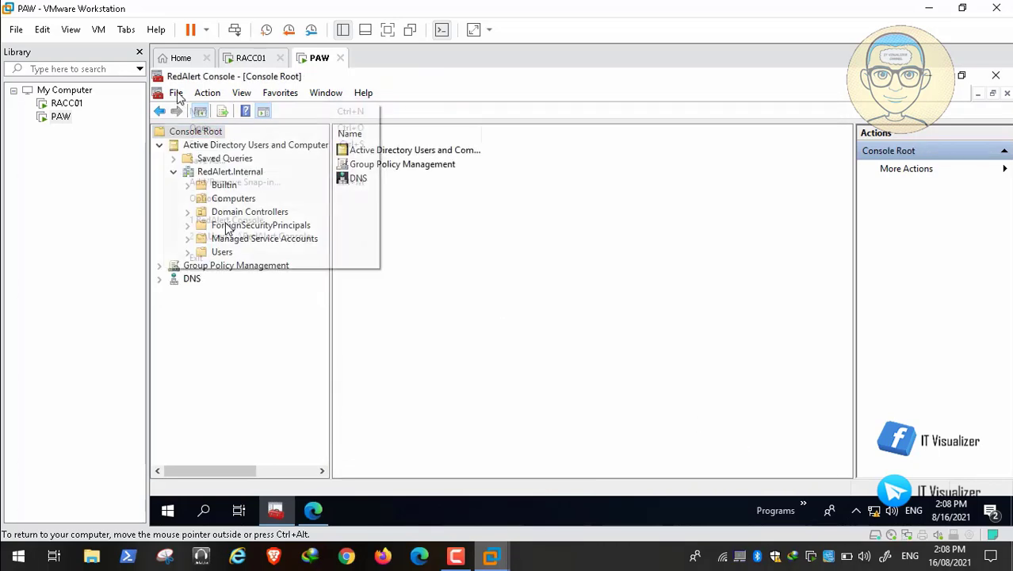
left_click(235, 181)
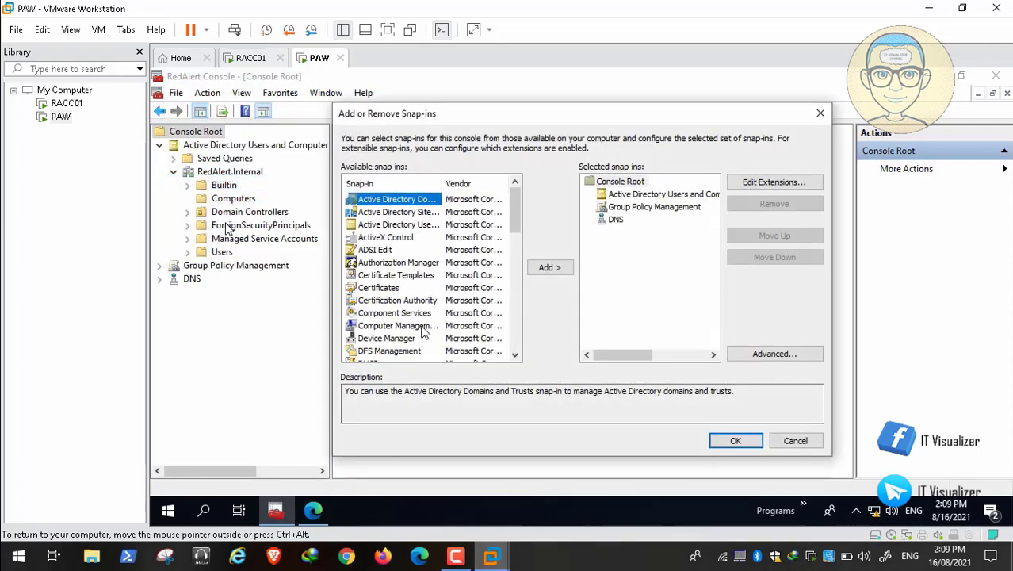
left_click(423, 332)
left_click(550, 270)
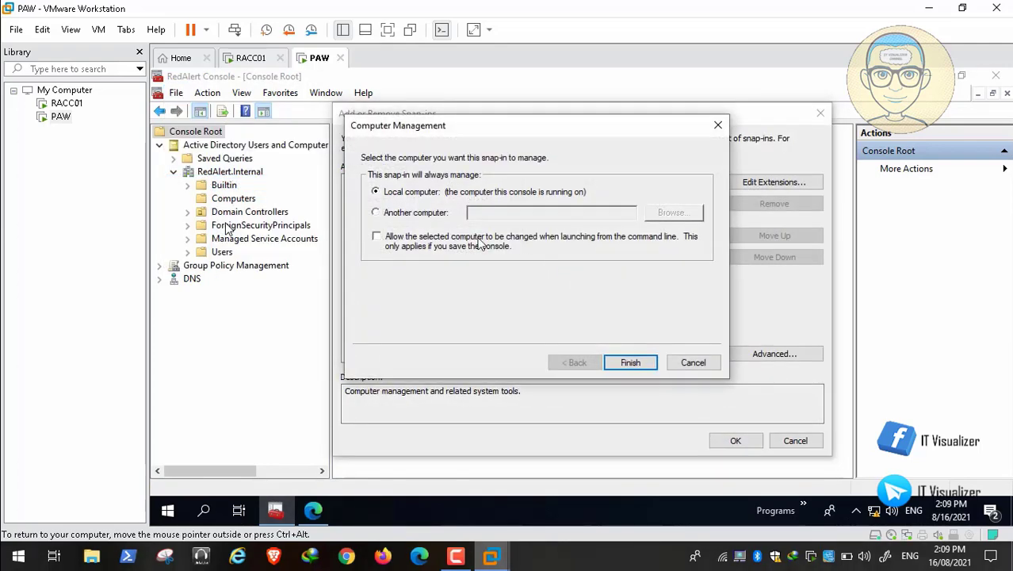
left_click(378, 213)
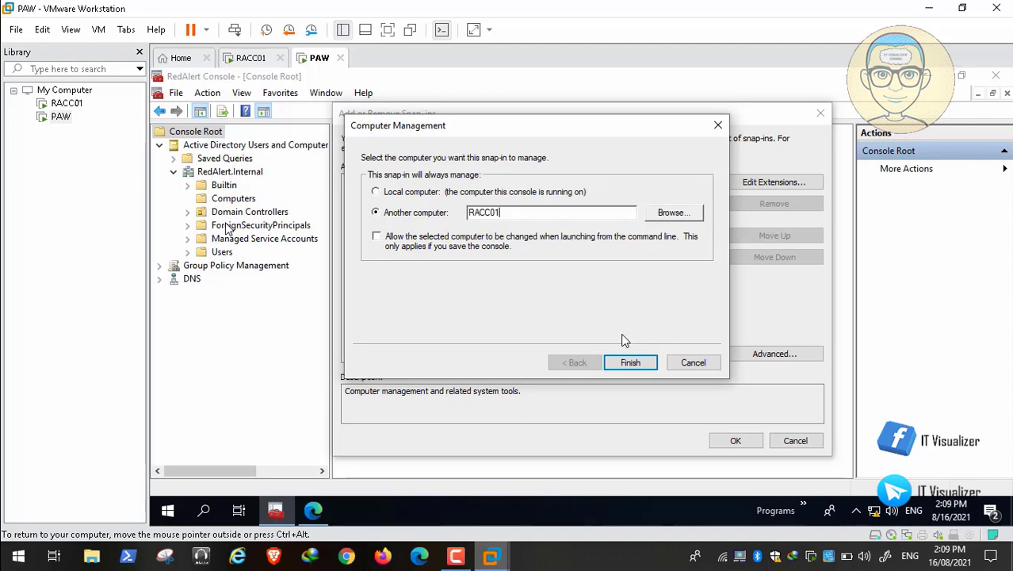
left_click(634, 364)
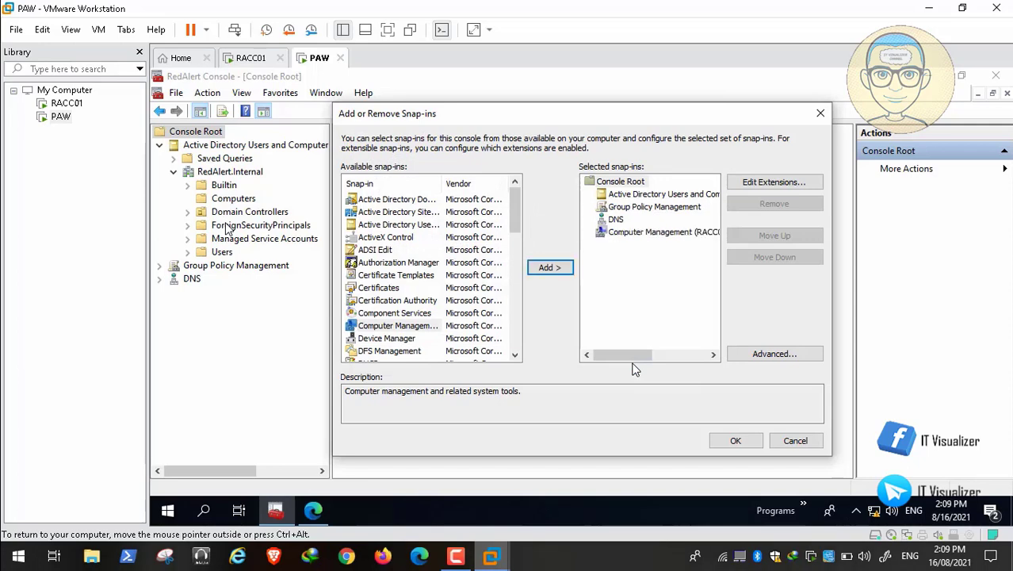
left_click(689, 356)
left_click(735, 440)
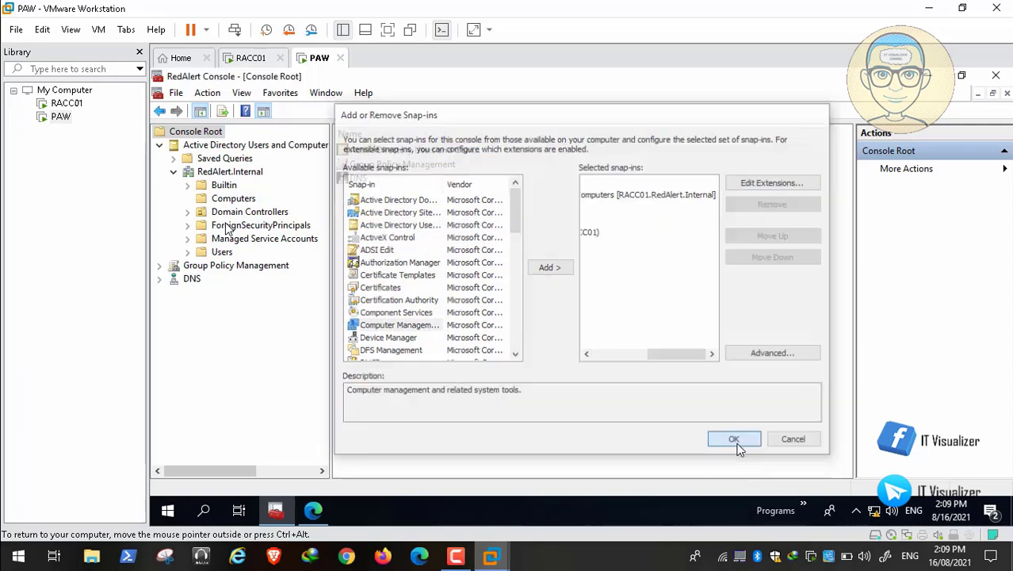
left_click(160, 292)
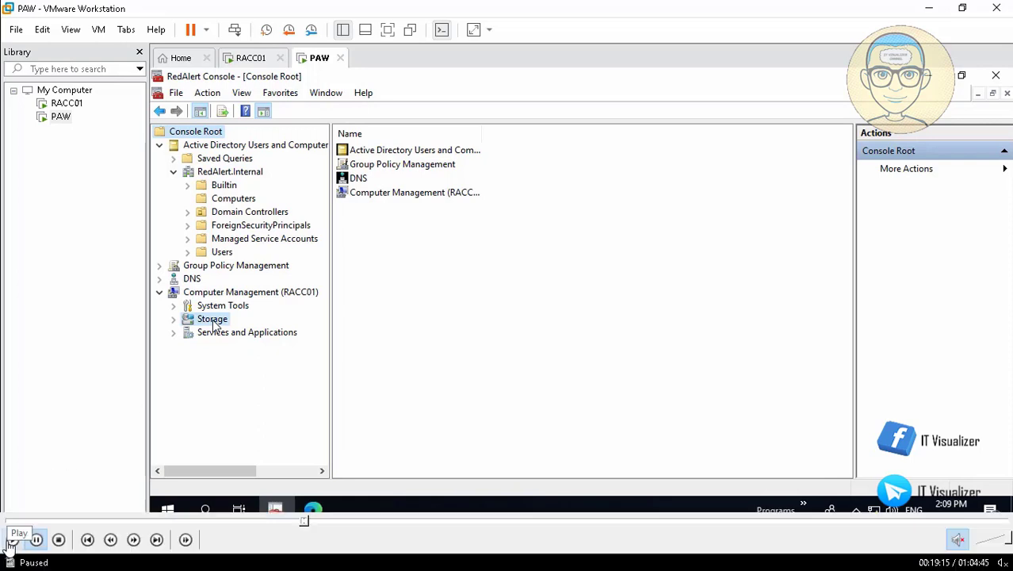
Expand Storage, open RACC01's Disk Management, and scroll down to CD-ROM 0
left_click(8, 543)
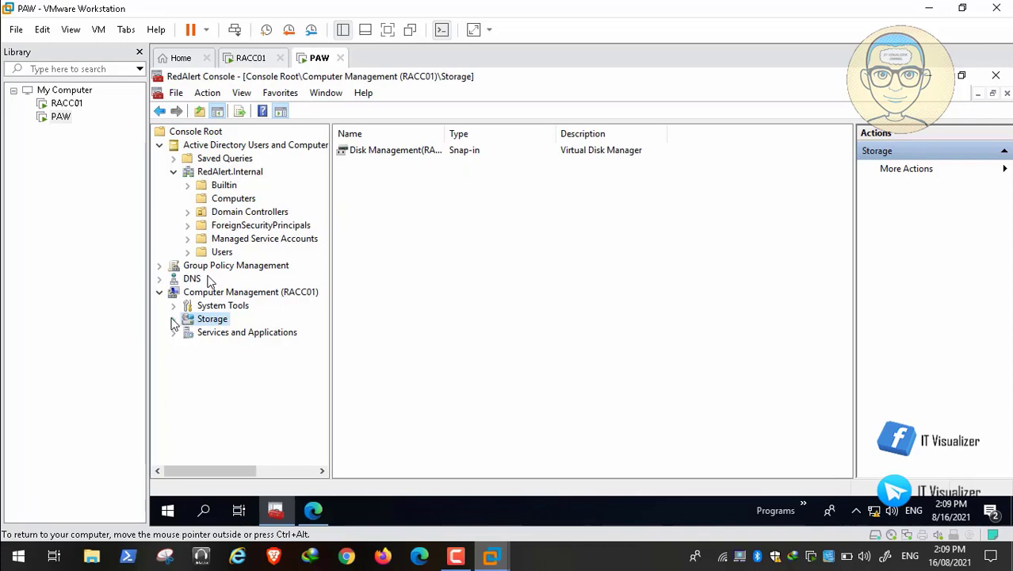
left_click(173, 320)
left_click(228, 336)
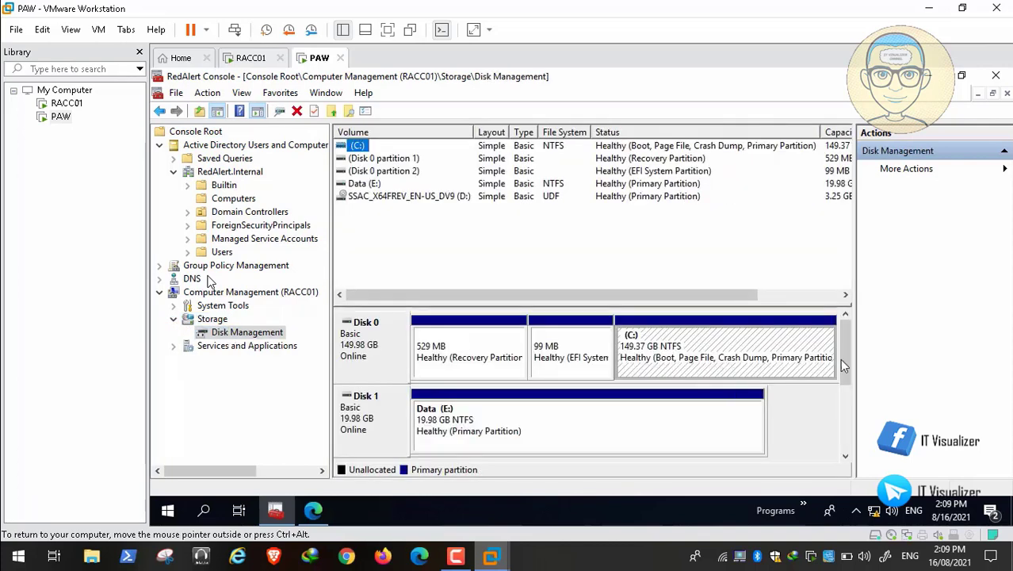
left_click_drag(843, 355, 849, 385)
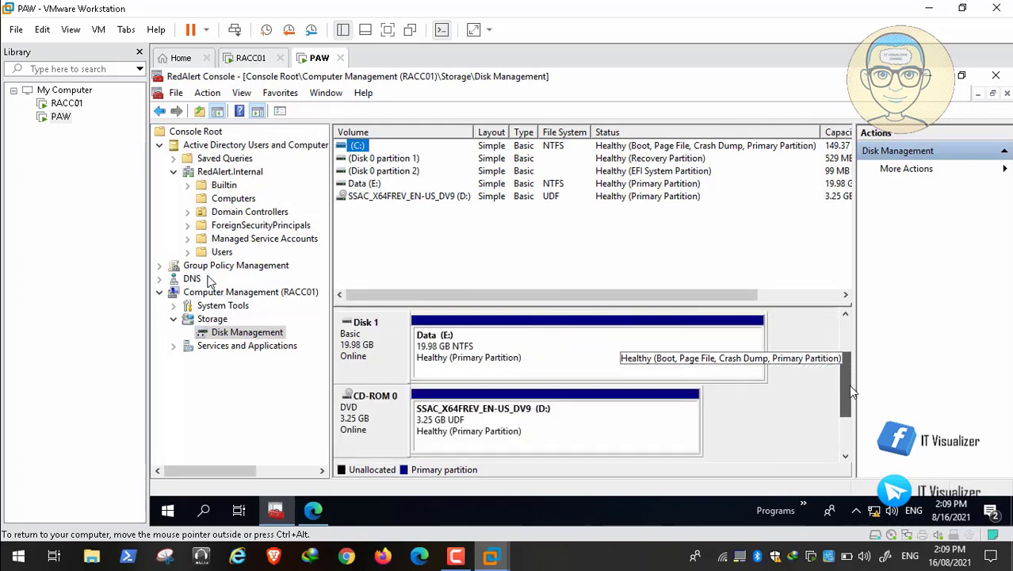
right_click(373, 420)
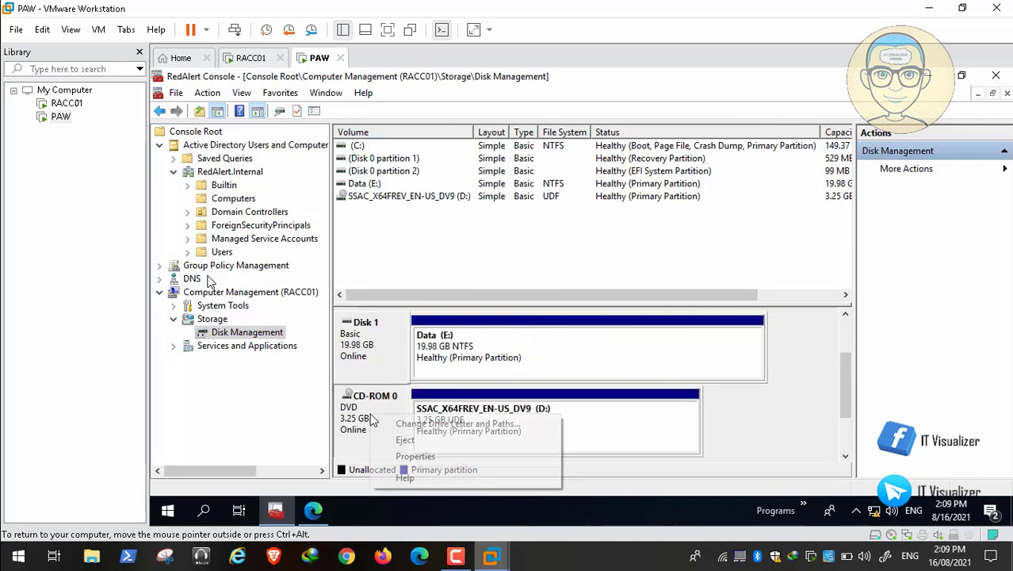
Remove drive letter D from CD-ROM 0, then assign it letter F and accept the warning
left_click(409, 422)
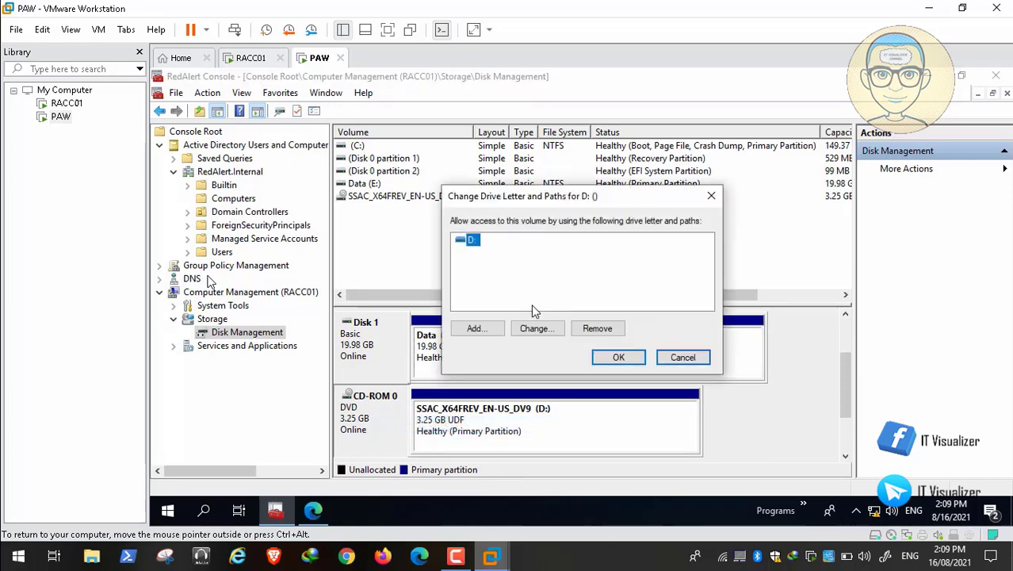
left_click(597, 328)
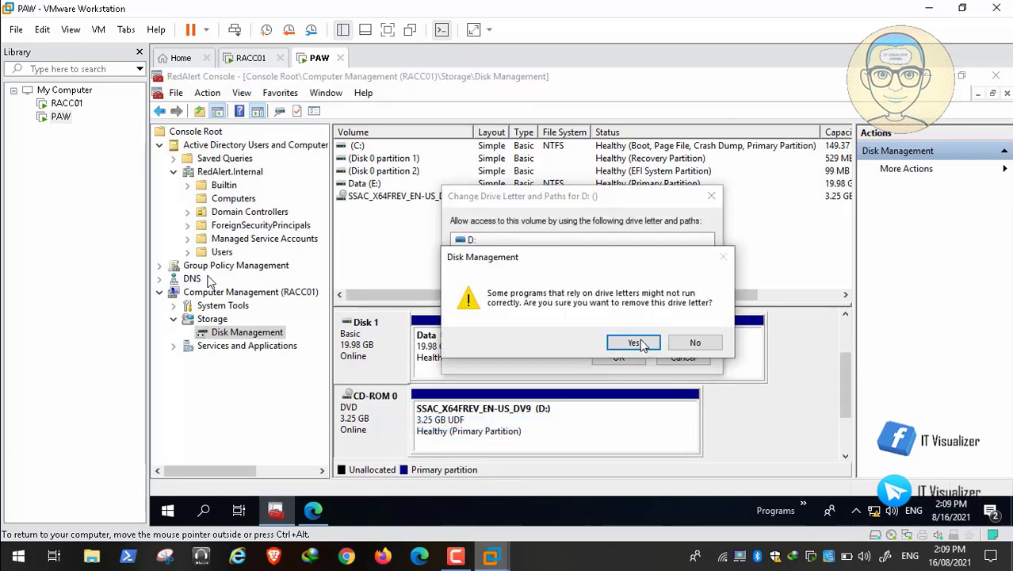
left_click(633, 343)
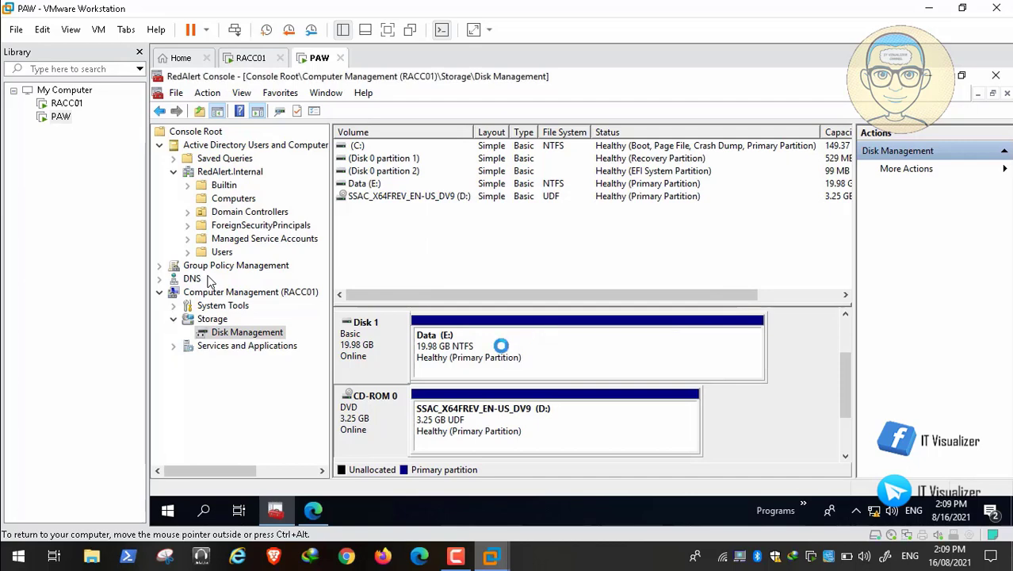
right_click(379, 419)
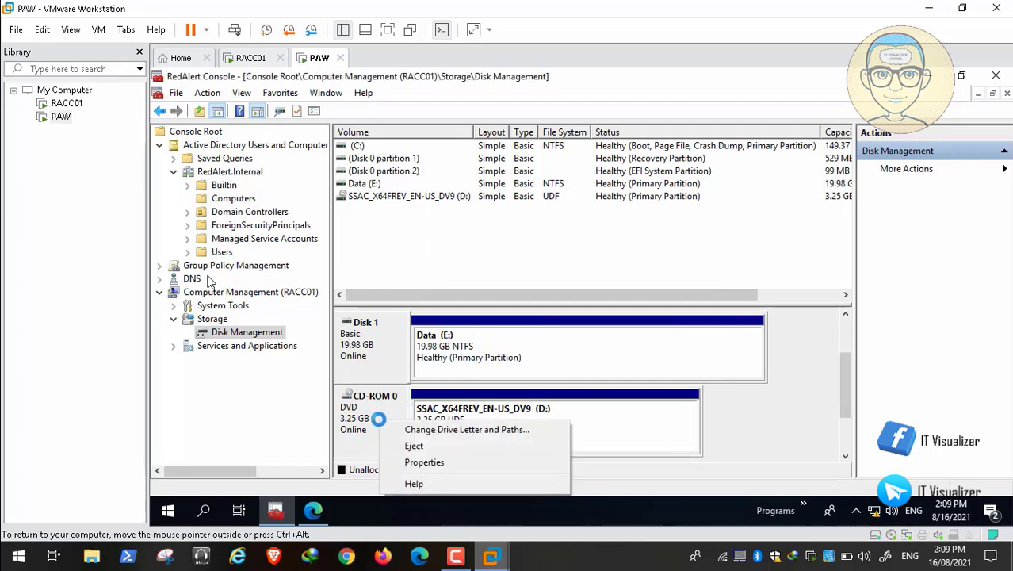
left_click(413, 430)
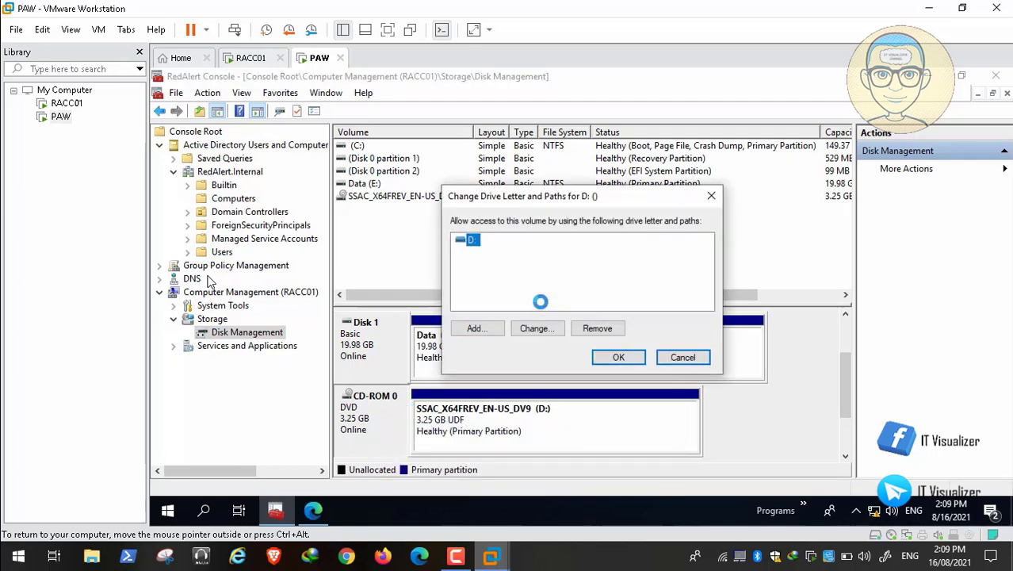
left_click(532, 328)
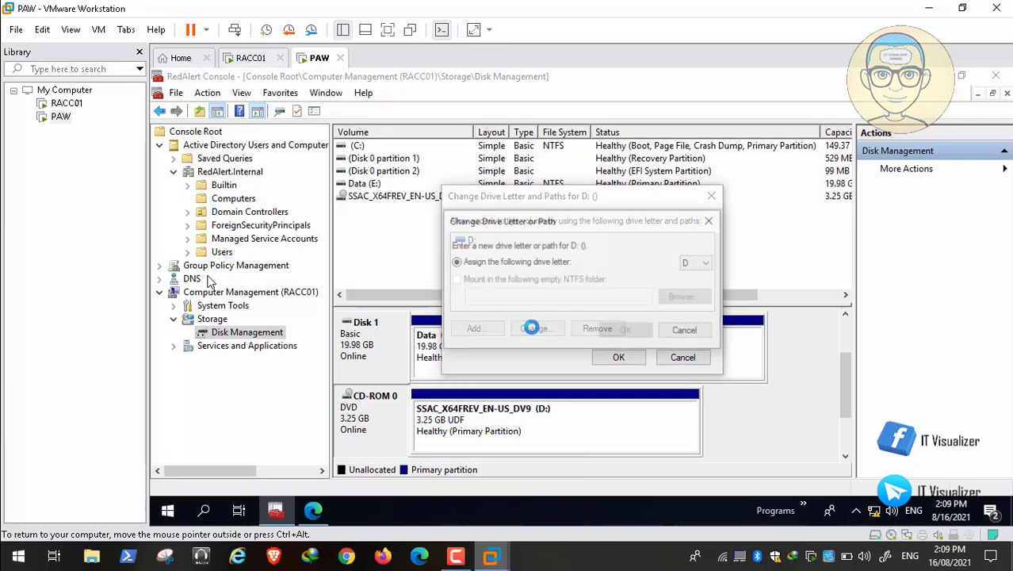
left_click(707, 264)
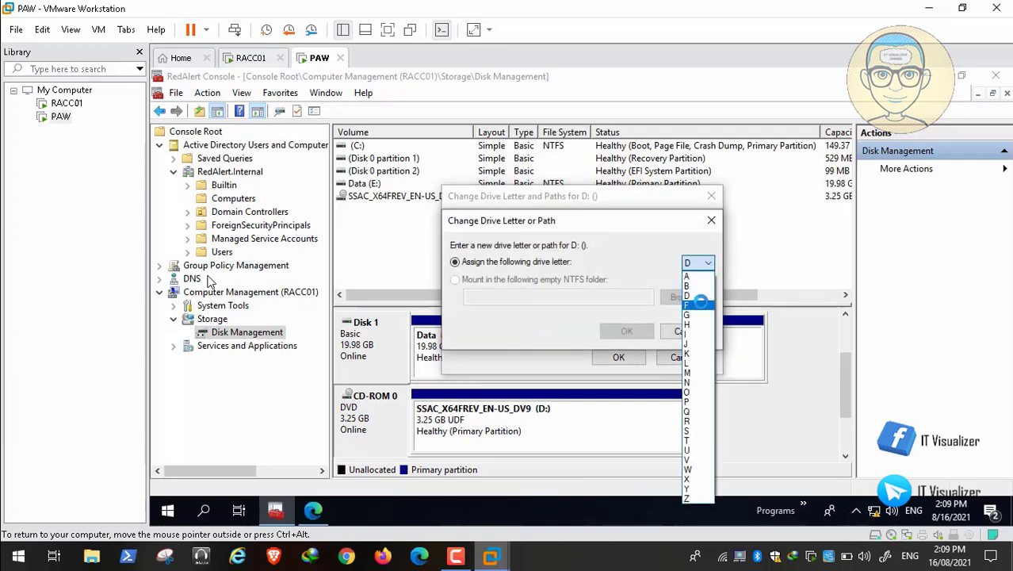
left_click(701, 303)
left_click(626, 331)
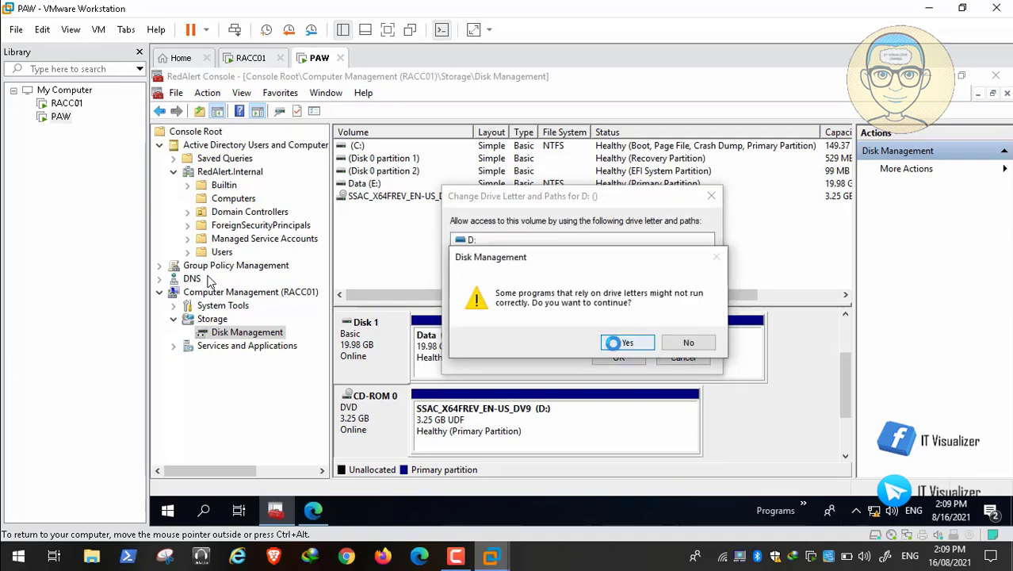
left_click(626, 342)
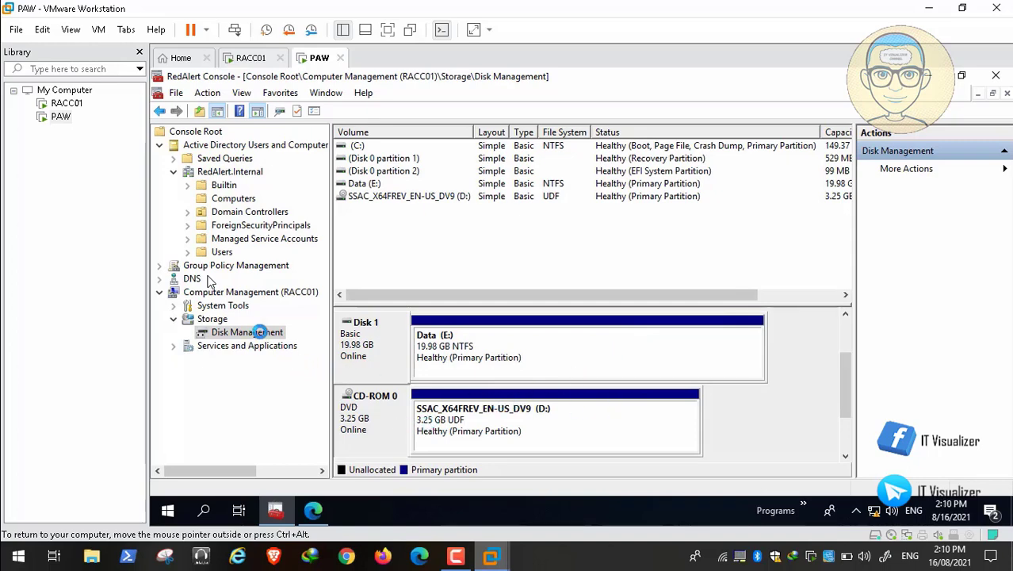
Refresh Disk Management and review Disk 1's properties without changes
right_click(260, 332)
left_click(343, 167)
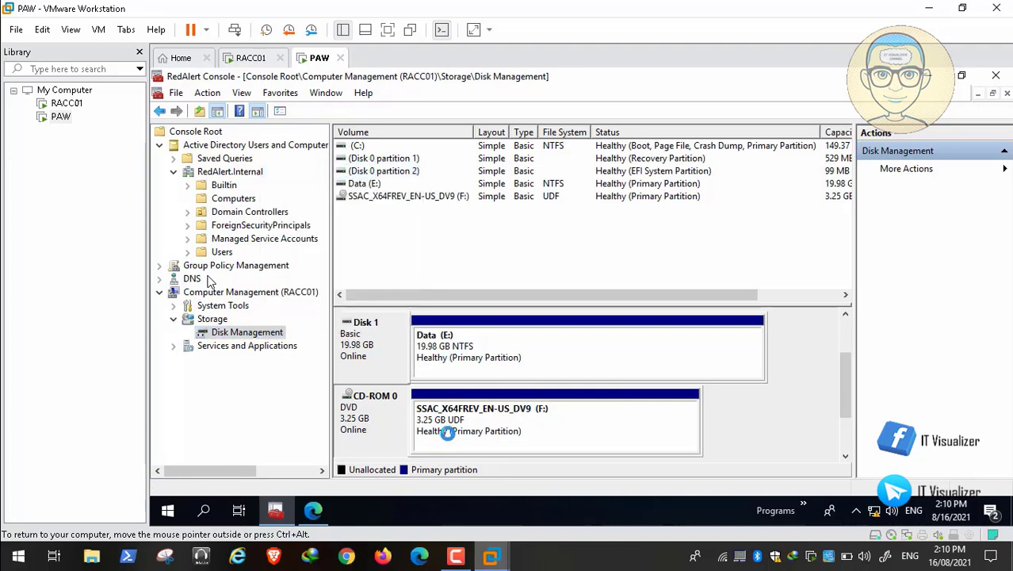
right_click(370, 345)
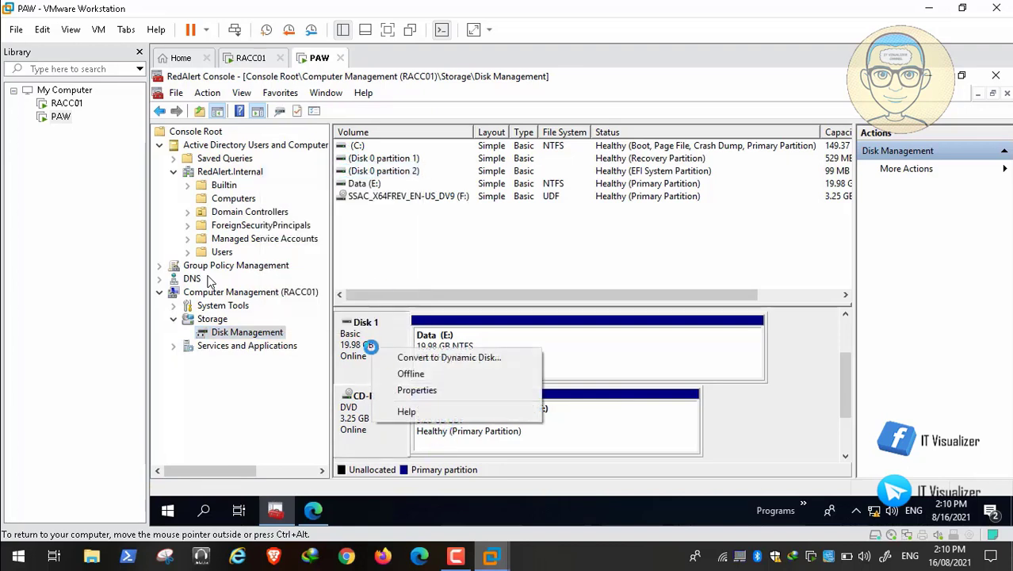
left_click(415, 390)
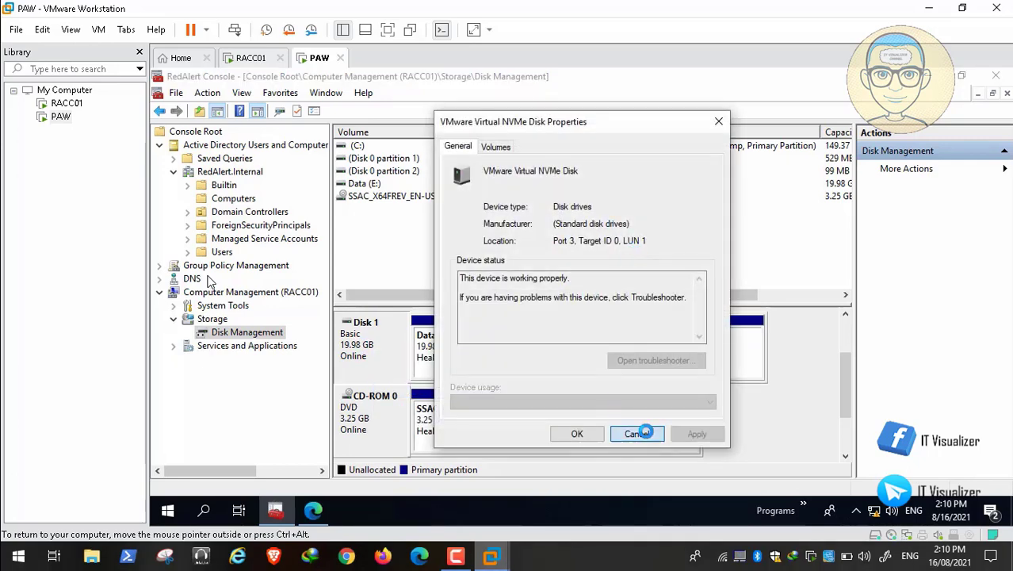
left_click(644, 433)
Change the Data volume's drive letter from E to D and accept the warning
right_click(520, 342)
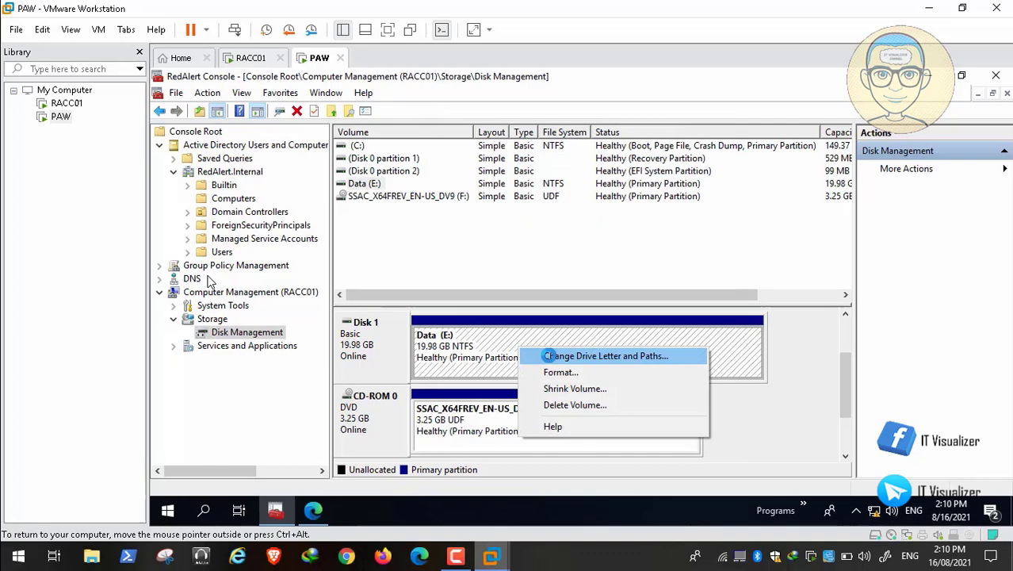
left_click(549, 356)
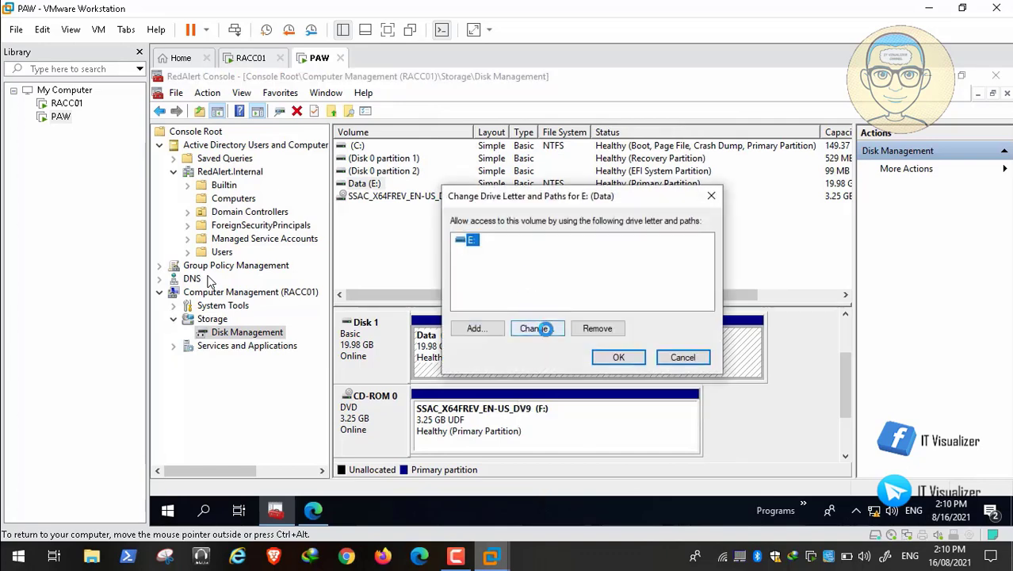
left_click(539, 328)
left_click(698, 262)
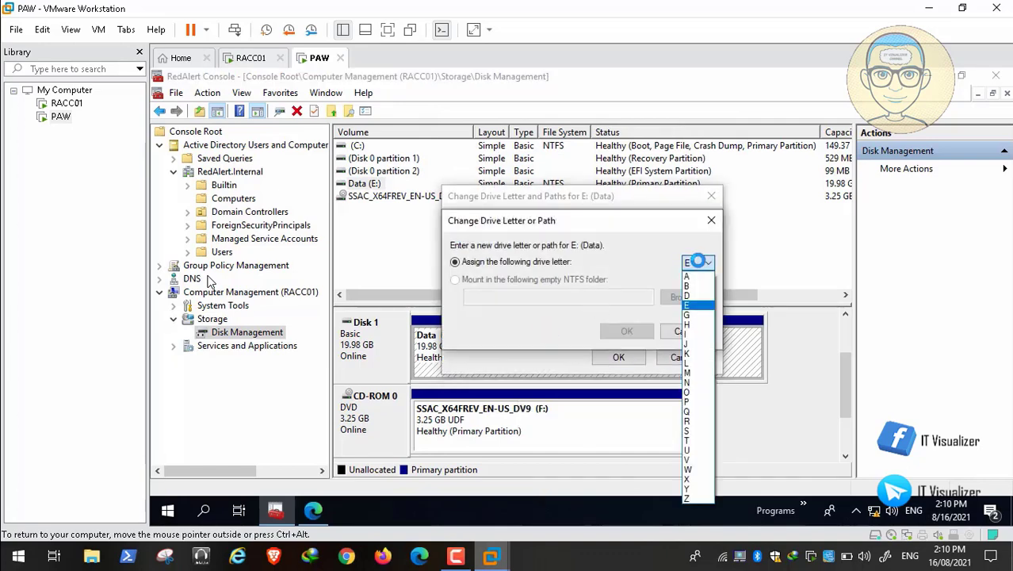
left_click(697, 295)
left_click(626, 330)
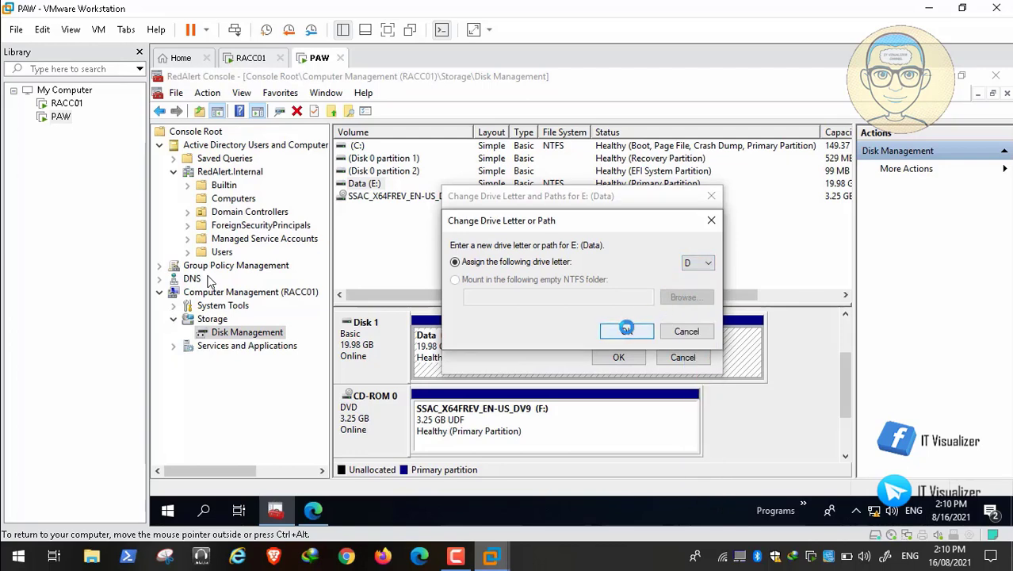
left_click(636, 340)
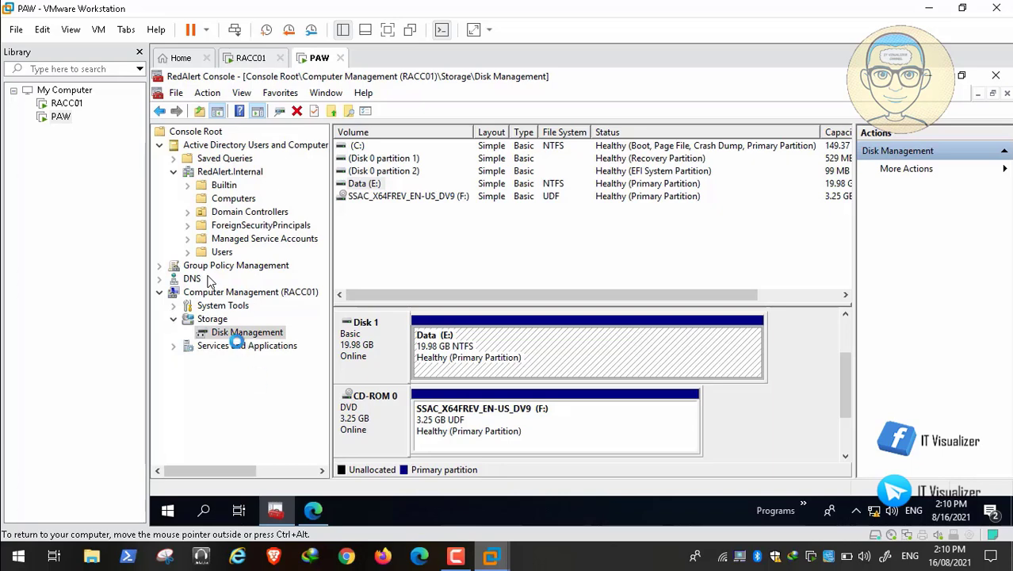
Refresh, then change the CD-ROM drive from F to E and accept the warning
right_click(246, 333)
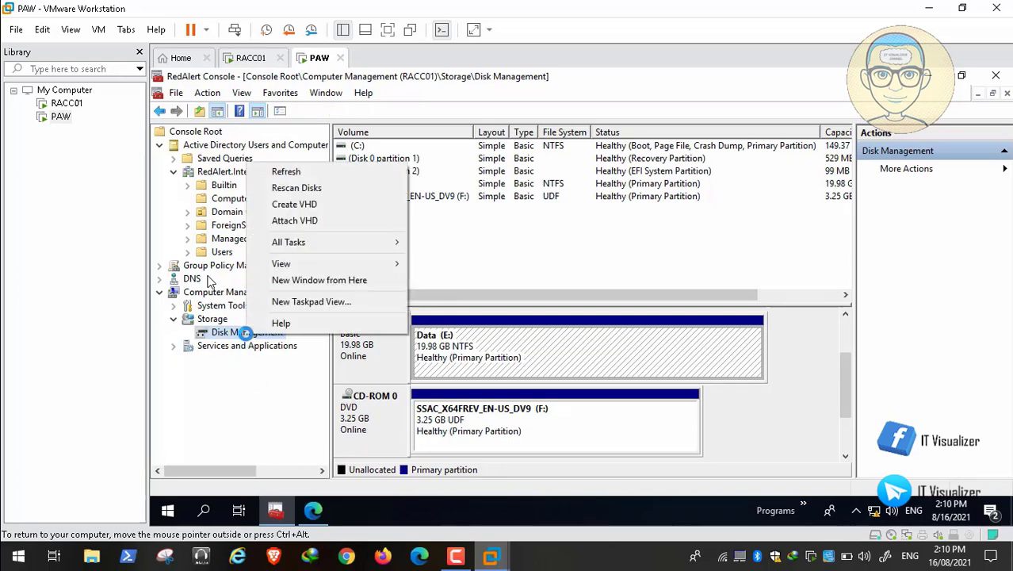
left_click(287, 171)
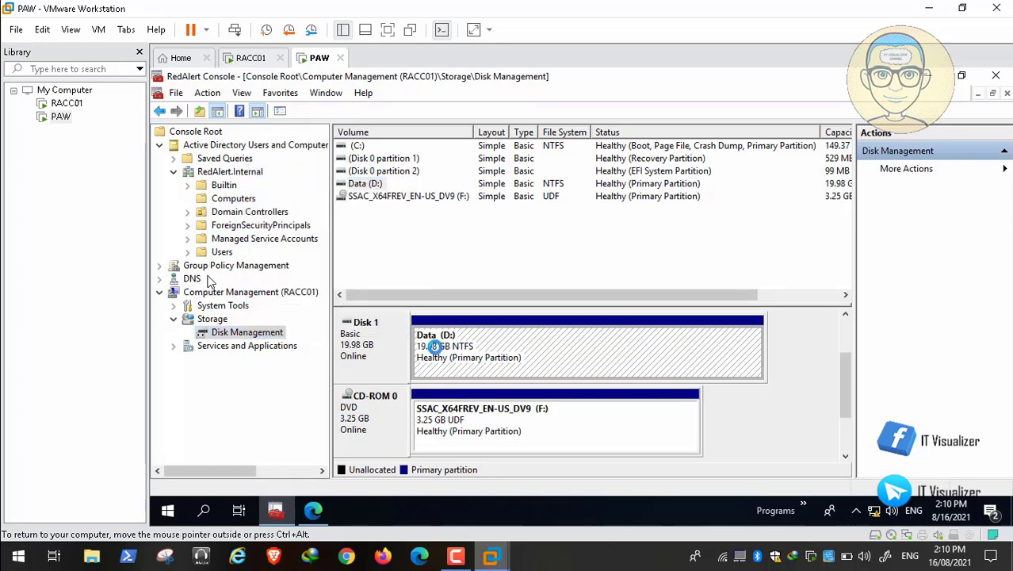
right_click(382, 413)
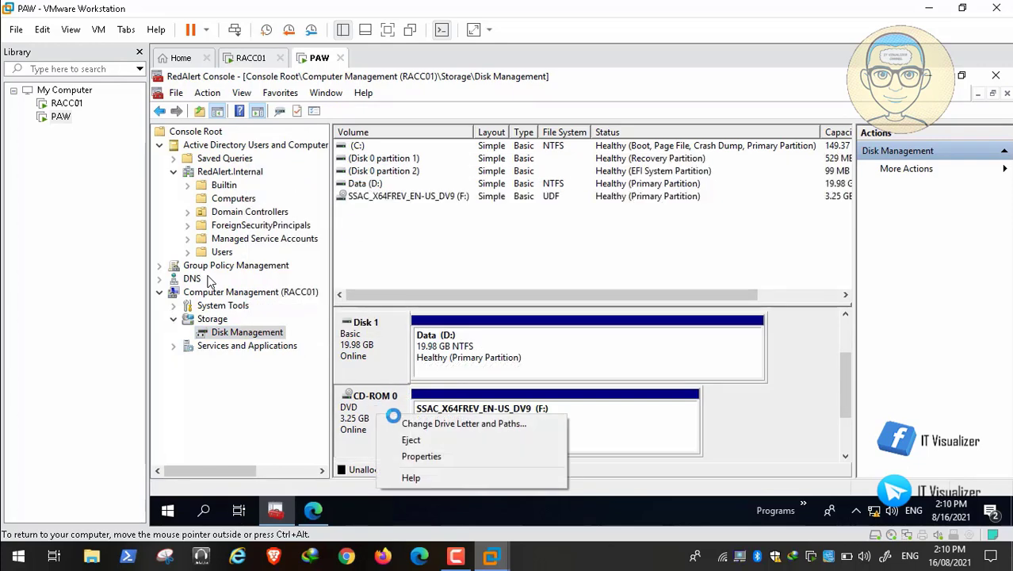
left_click(407, 423)
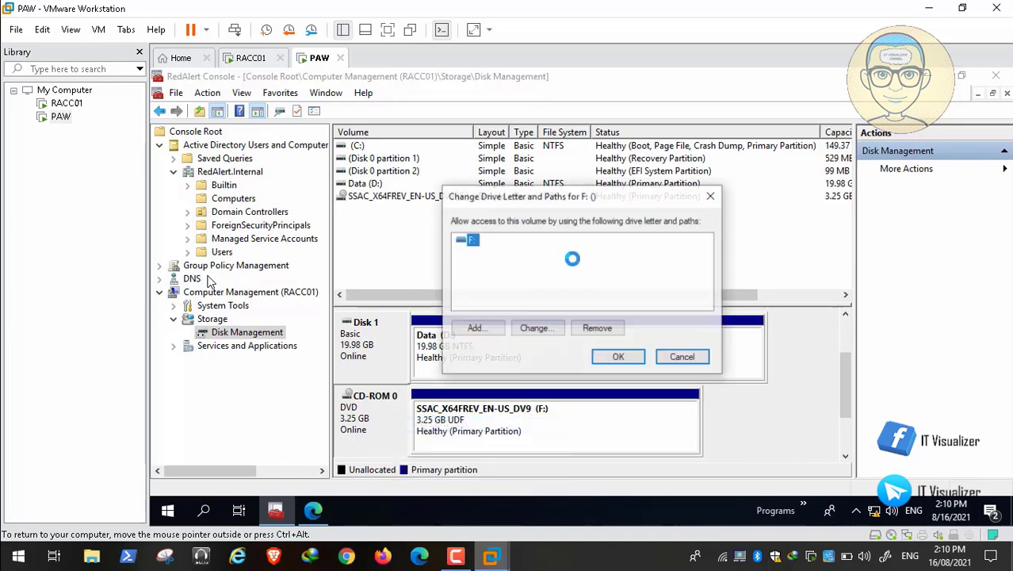
left_click(538, 326)
left_click(696, 262)
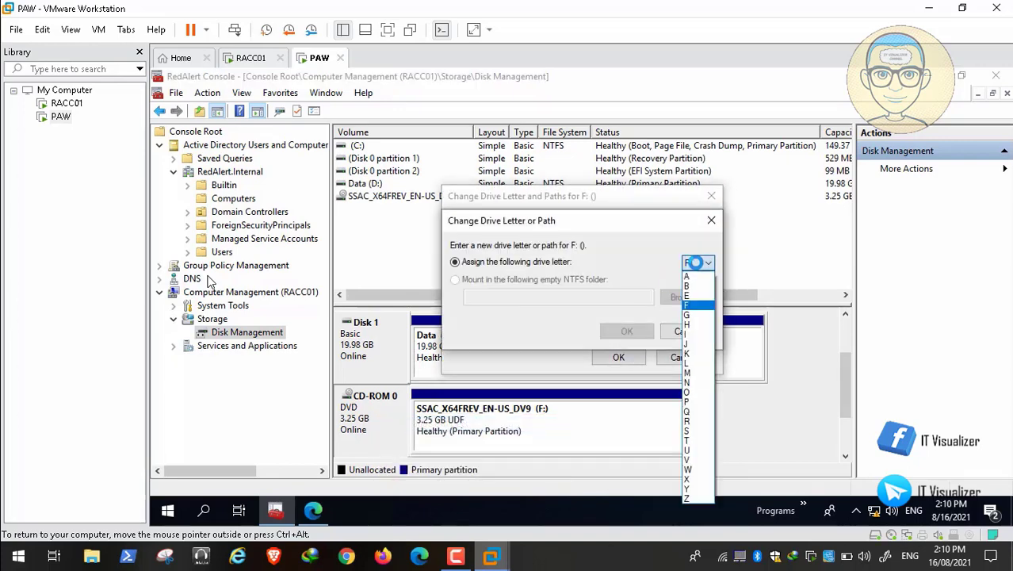
left_click(696, 295)
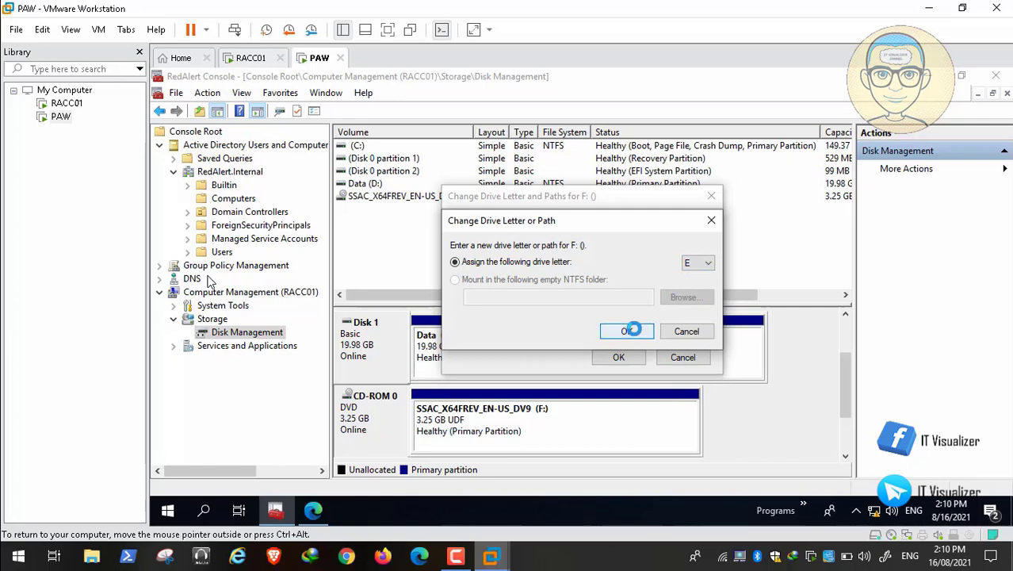
left_click(627, 331)
left_click(627, 341)
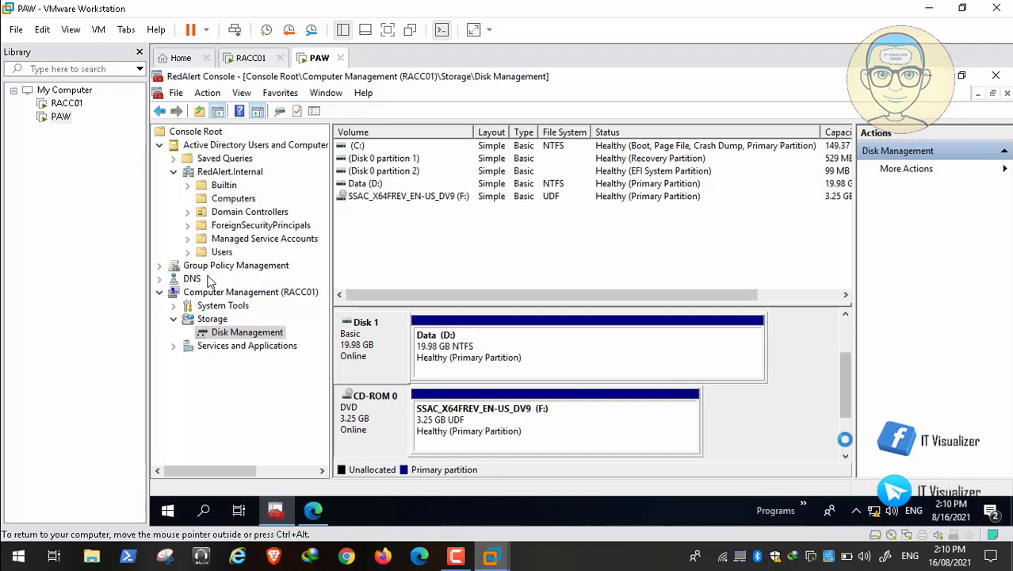
left_click(847, 340)
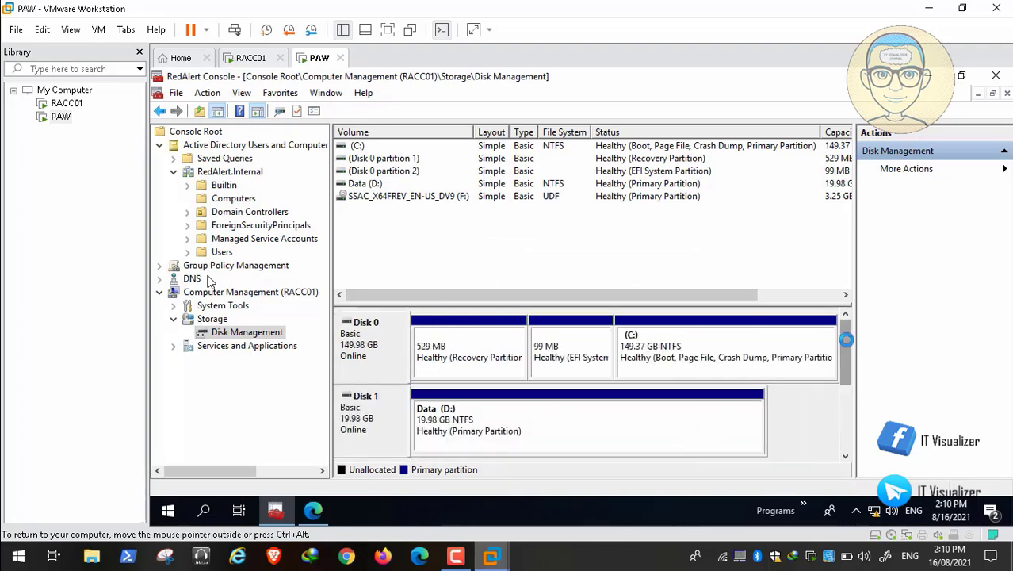
Scroll the disk view and put the RedAlert Console away to reveal the PAW desktop
left_click(843, 420)
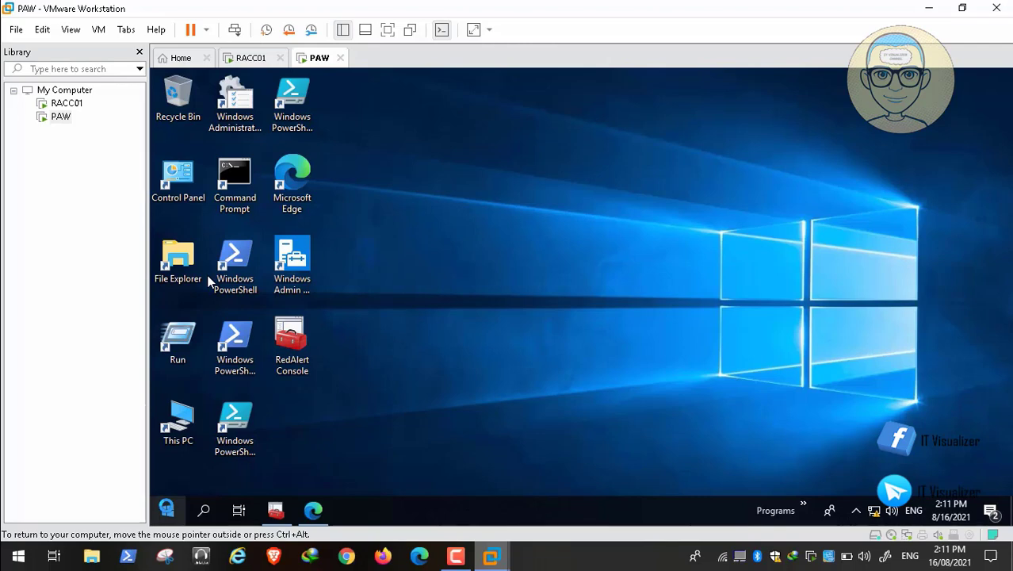
Open the Run box via Win+X and run \\RACC01\d$ in place of mmc
key("super+x")
key("r")
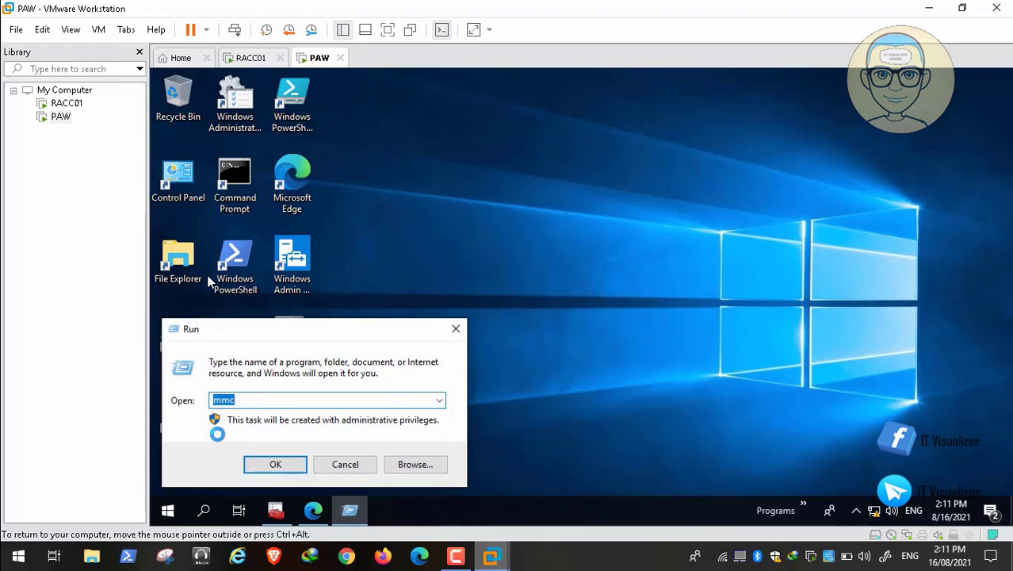
key("BackSpace")
type("\\\\RACC01\\d$")
key("Return")
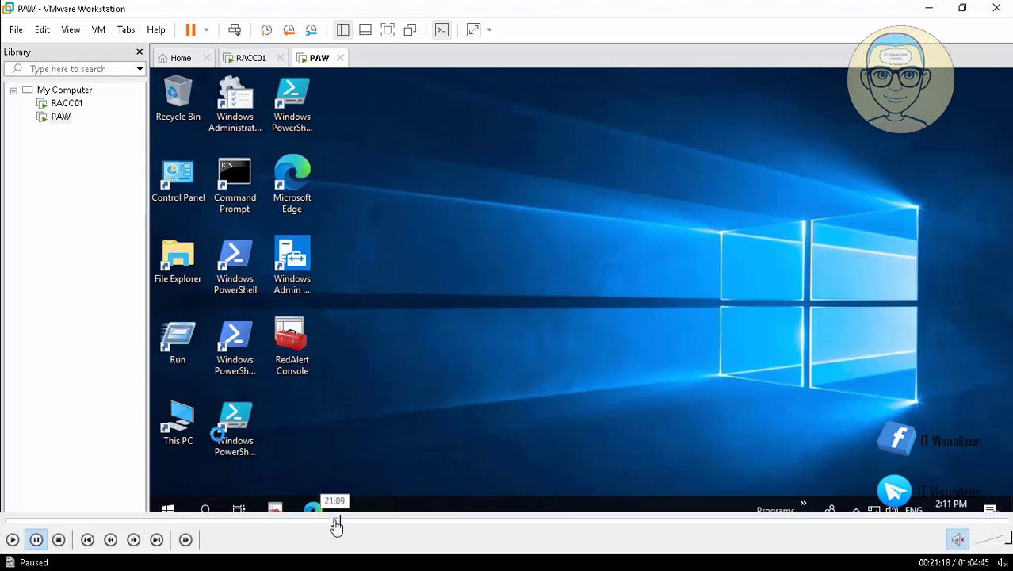
left_click(337, 524)
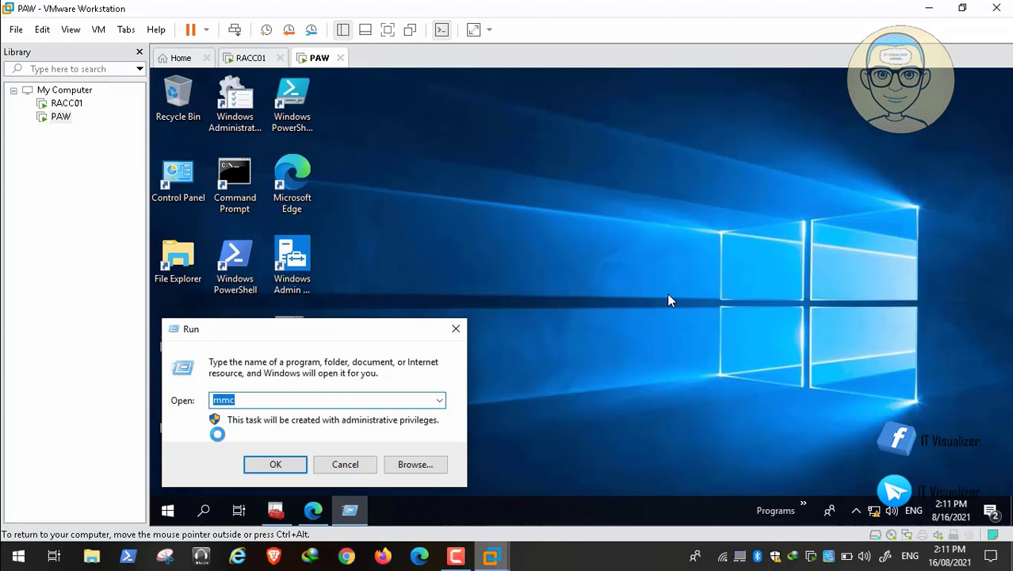
Replace mmc in the Run box with \\RACC01\d$ and open that share
mouse_move(111, 539)
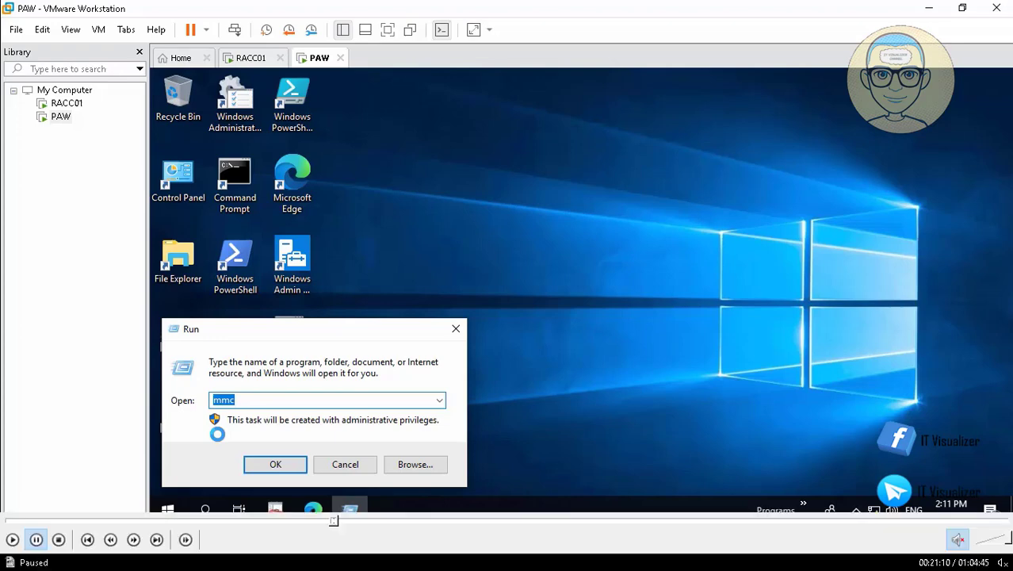
left_click(12, 539)
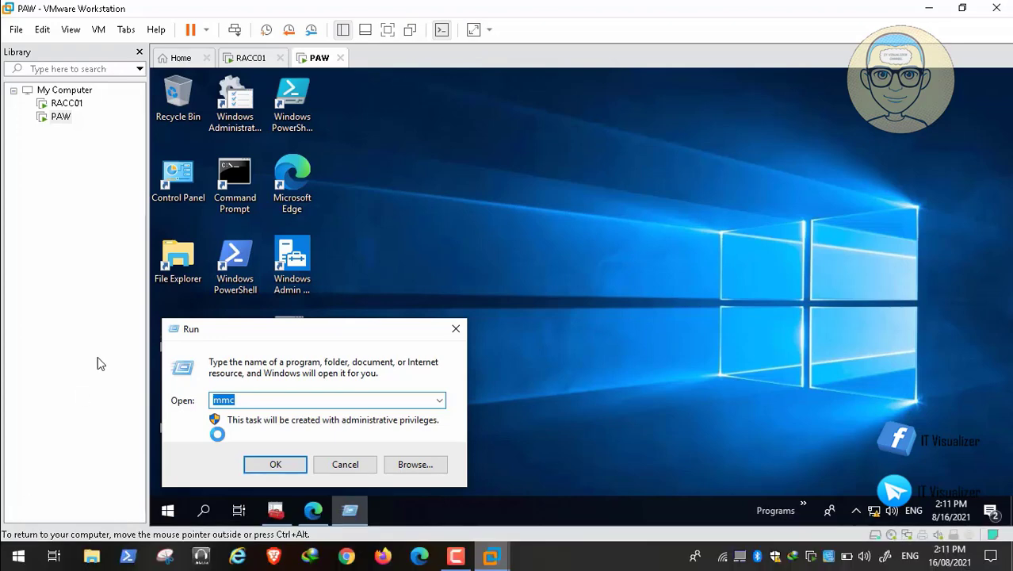
key("BackSpace")
type("\\\\")
type("RACC01\\d$")
key("Return")
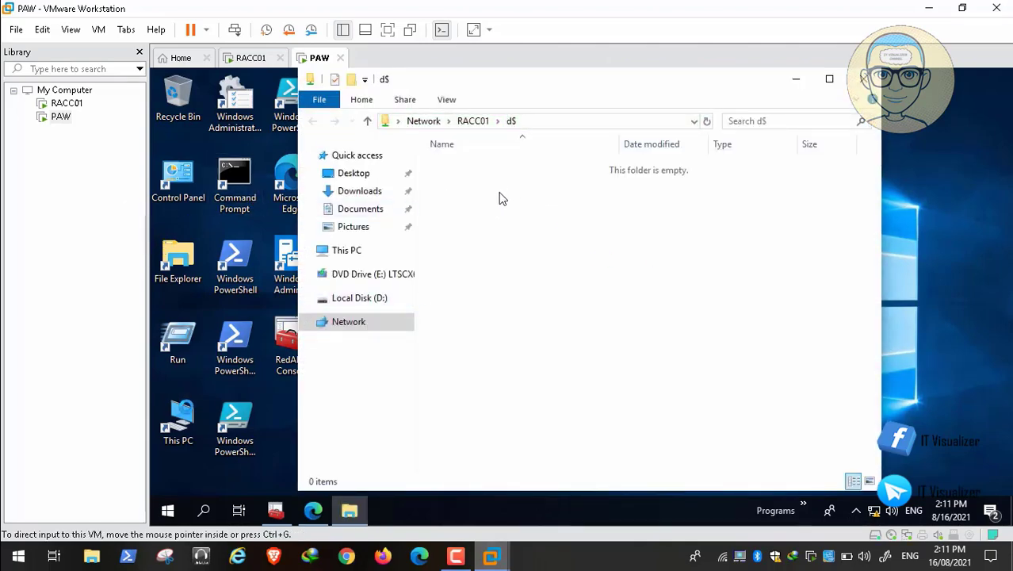
Copy The Red Alert folder from ADToolsCollection on Shared Folders (Z:)
double_click(178, 422)
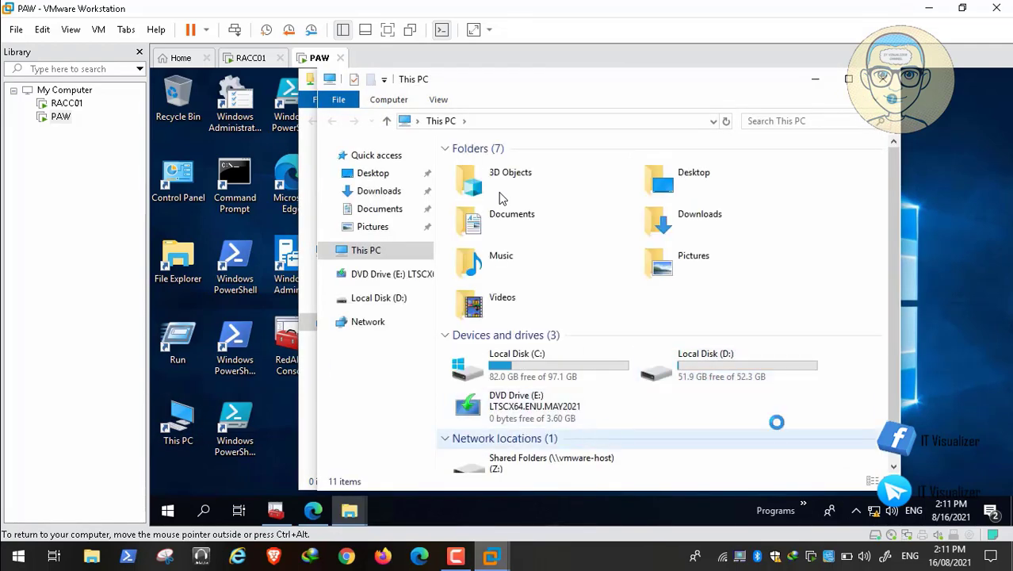
scroll(503, 198, "down", 1)
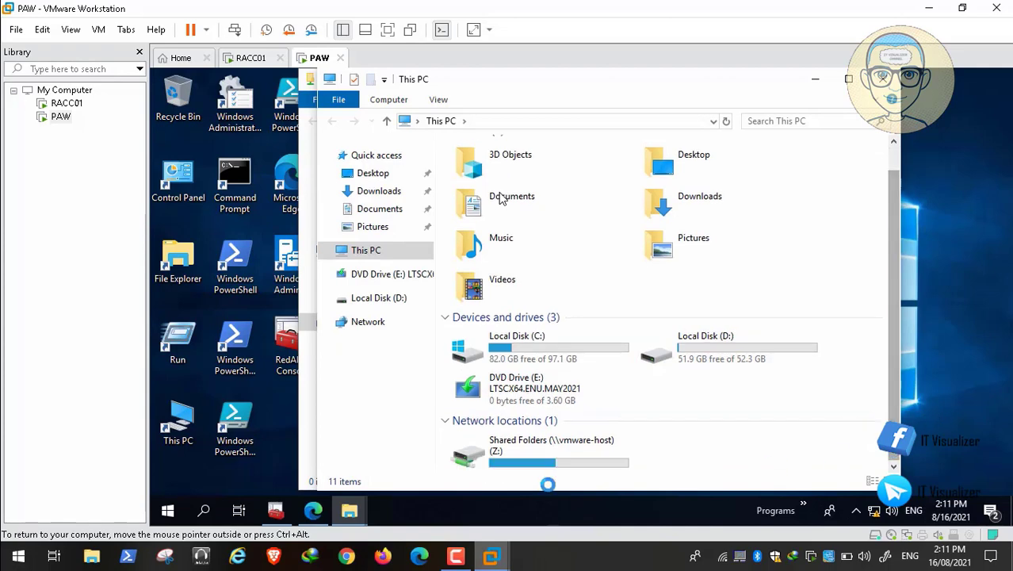
double_click(524, 452)
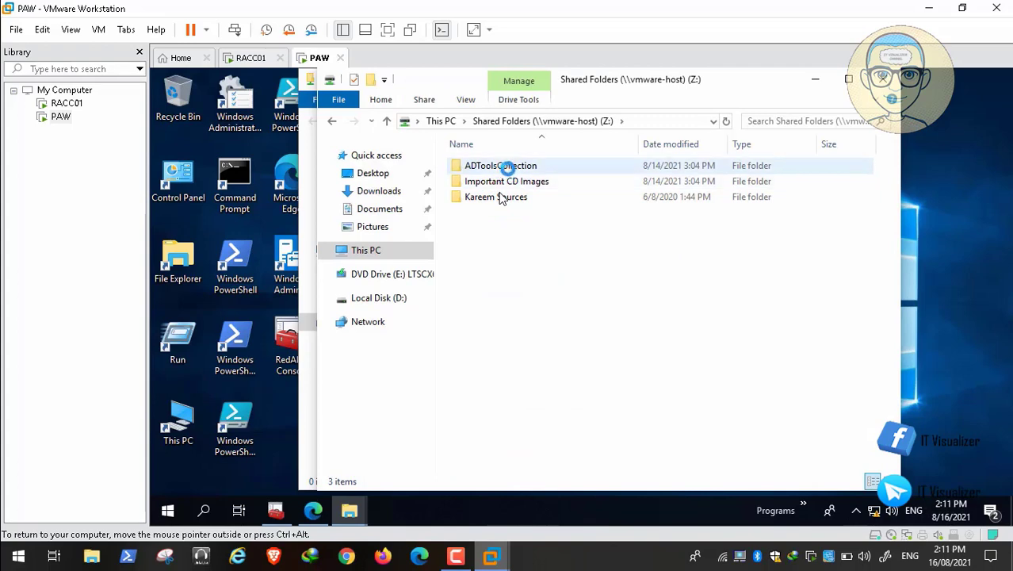
double_click(506, 167)
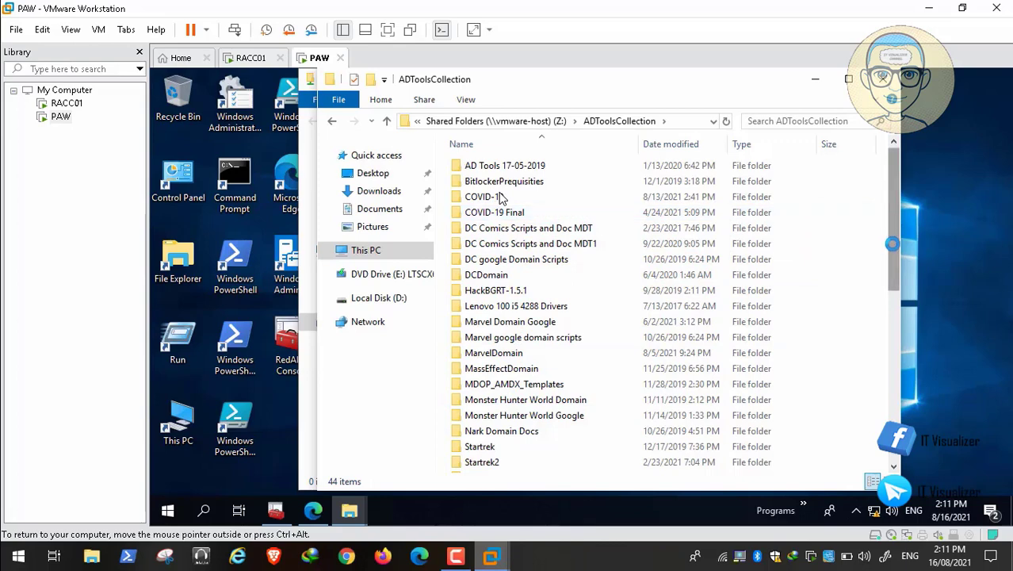
scroll(500, 197, "down", 4)
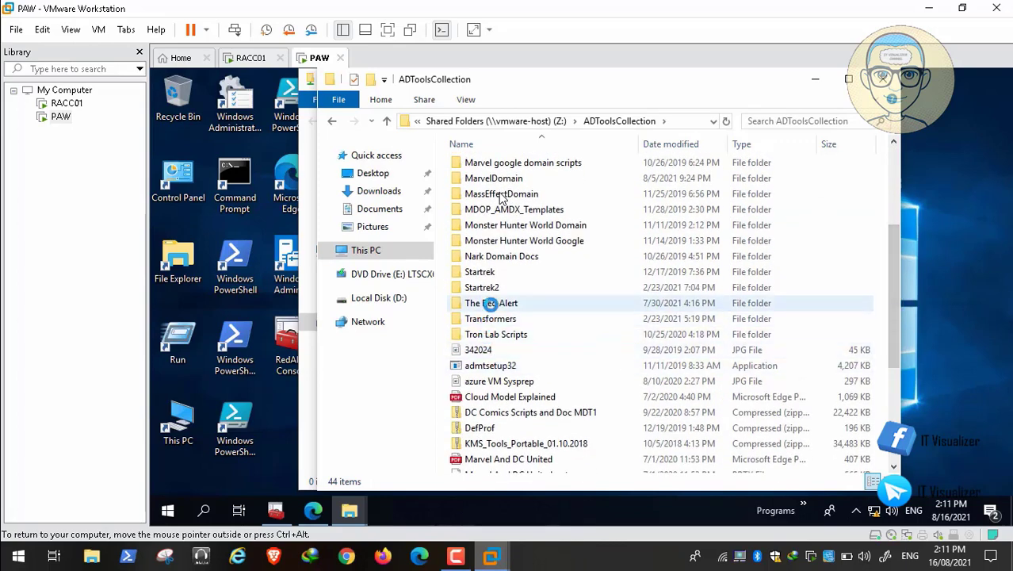
left_click(491, 303)
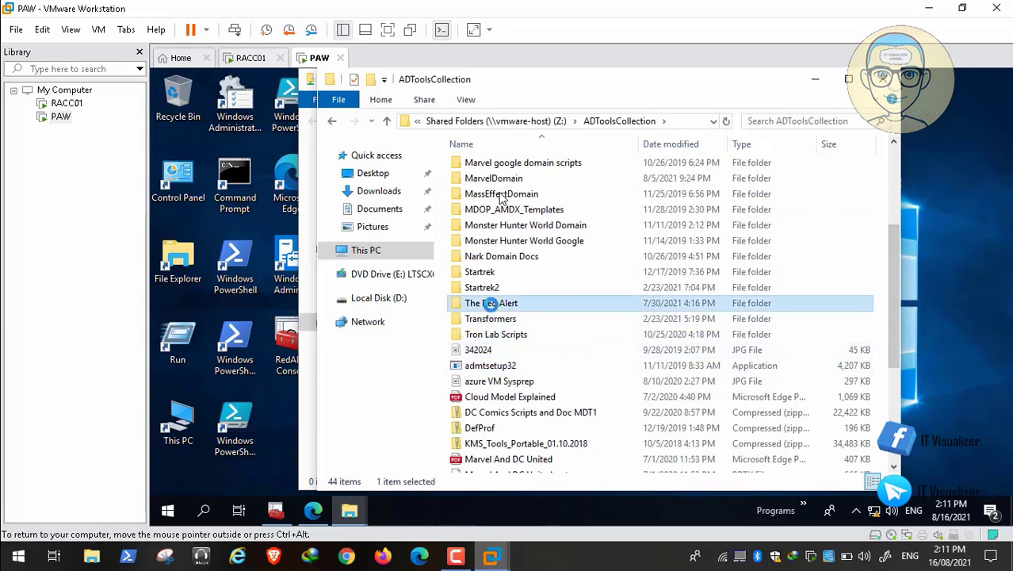
right_click(491, 303)
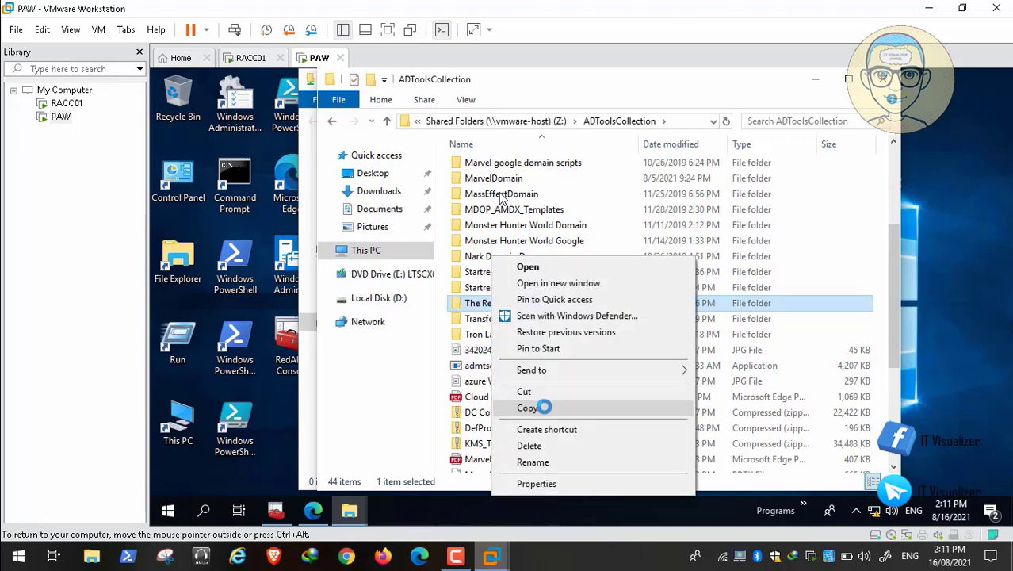
left_click(527, 408)
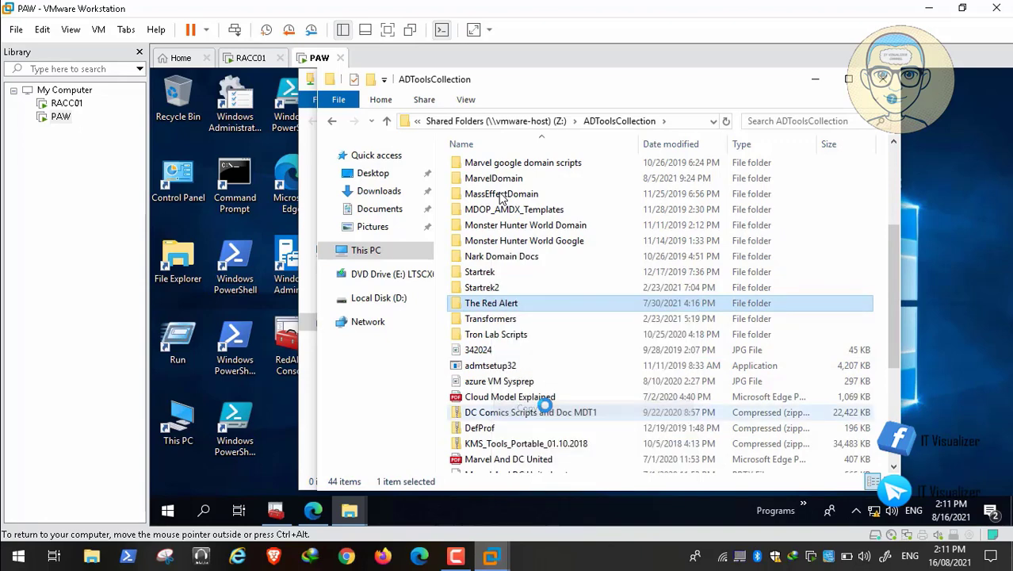
Paste The Red Alert folder into RACC01's empty d$ share, then close that window
left_click(378, 297)
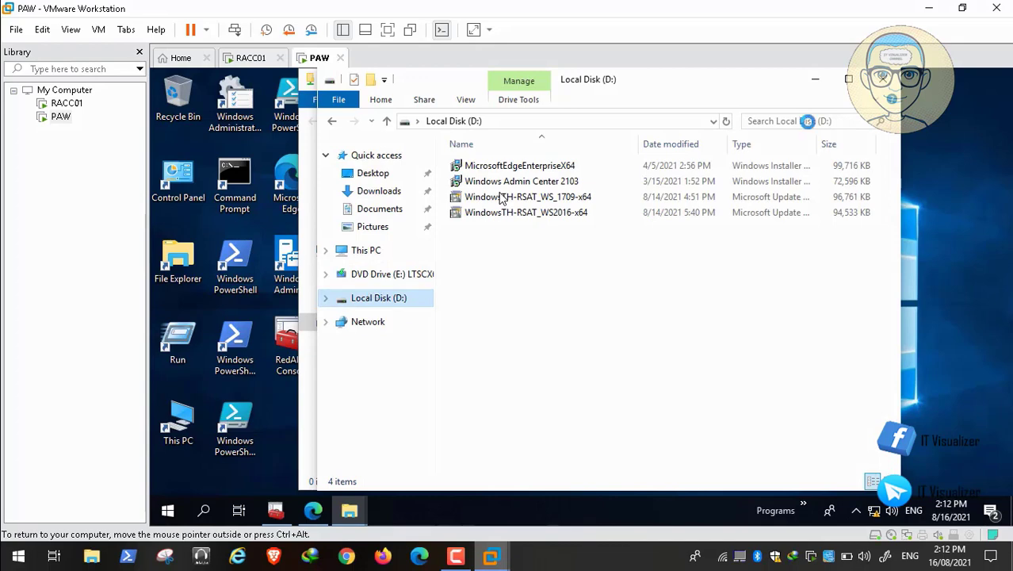
left_click(884, 80)
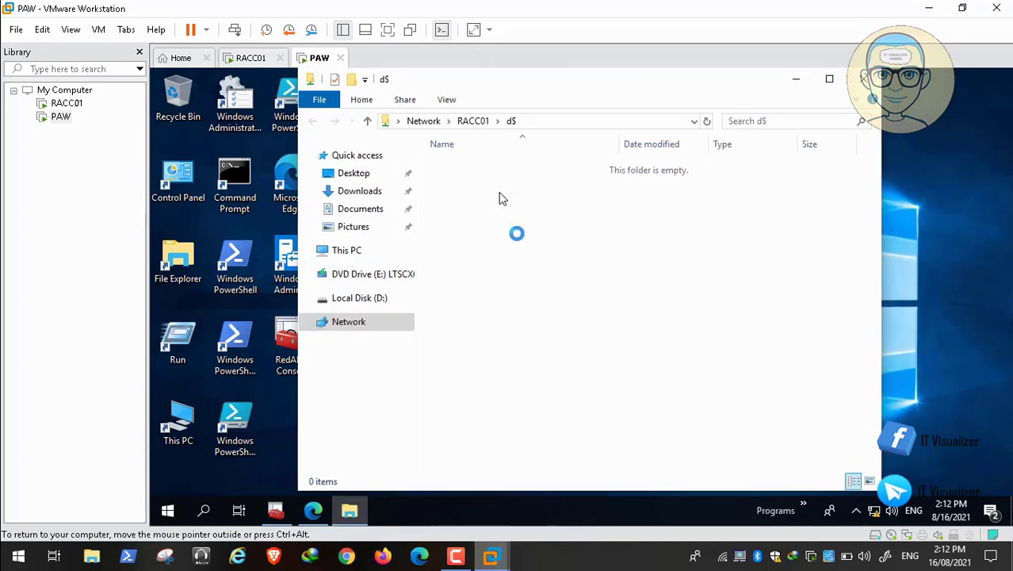
right_click(516, 233)
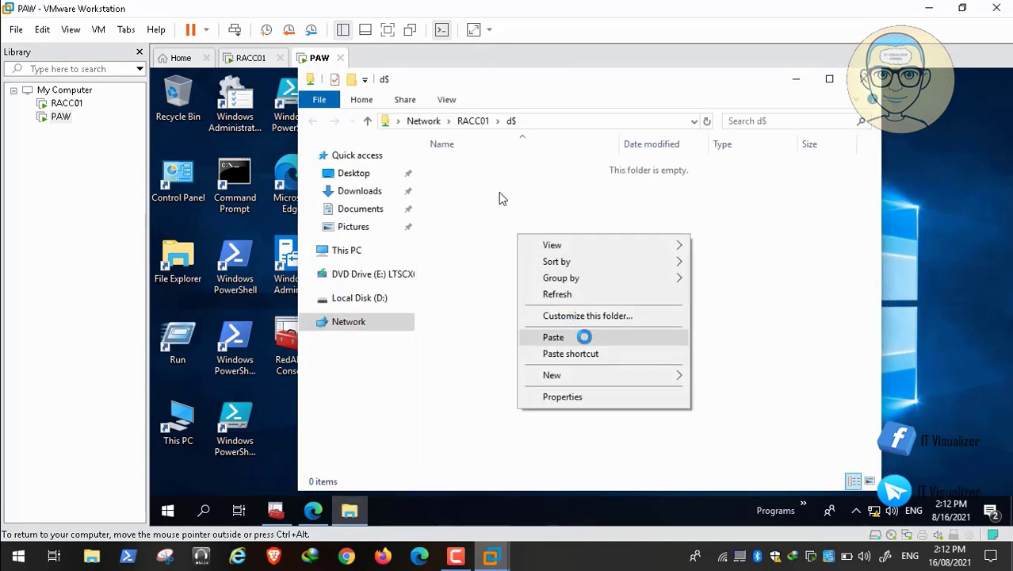
left_click(583, 335)
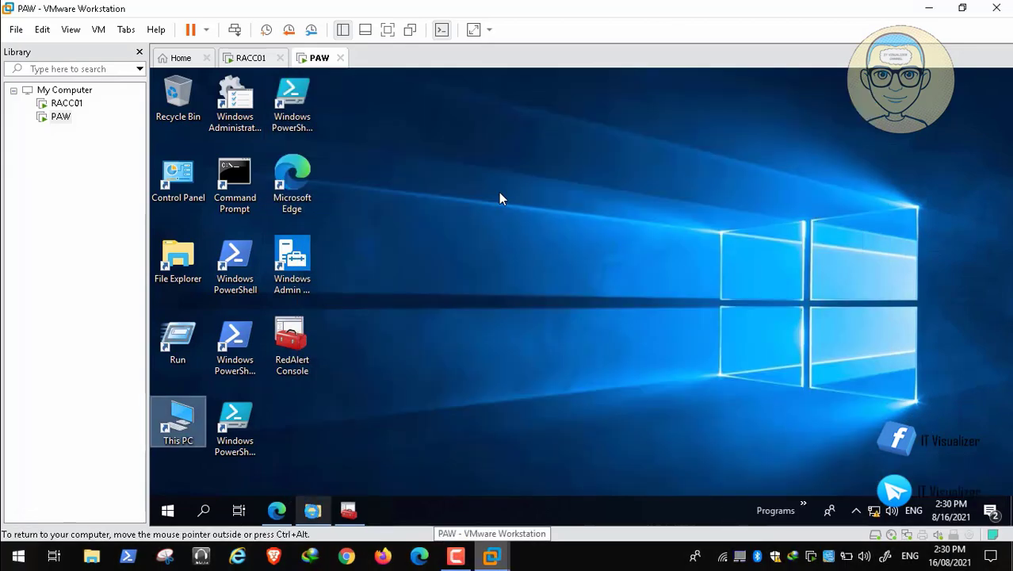
left_click(313, 510)
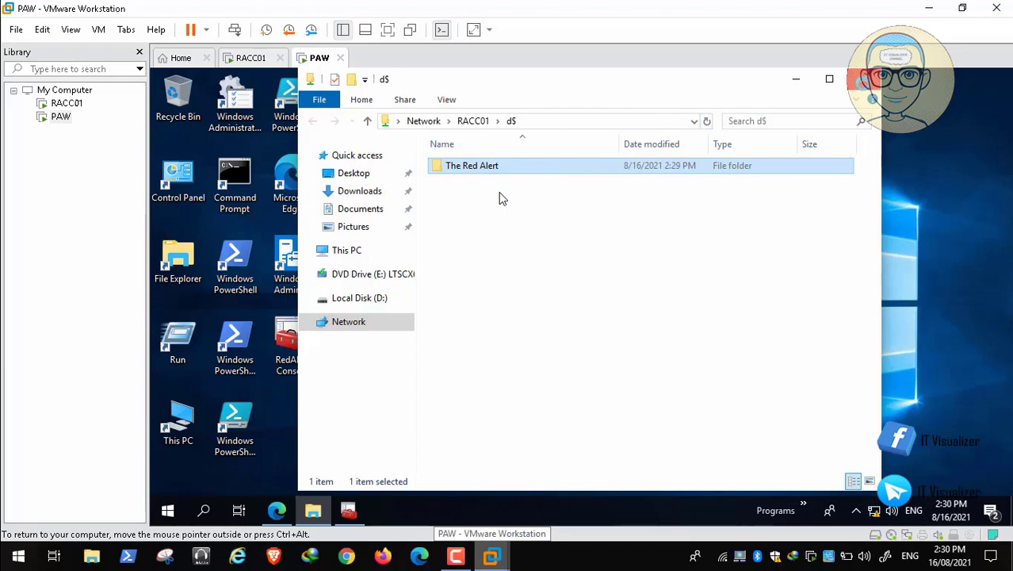
left_click(862, 80)
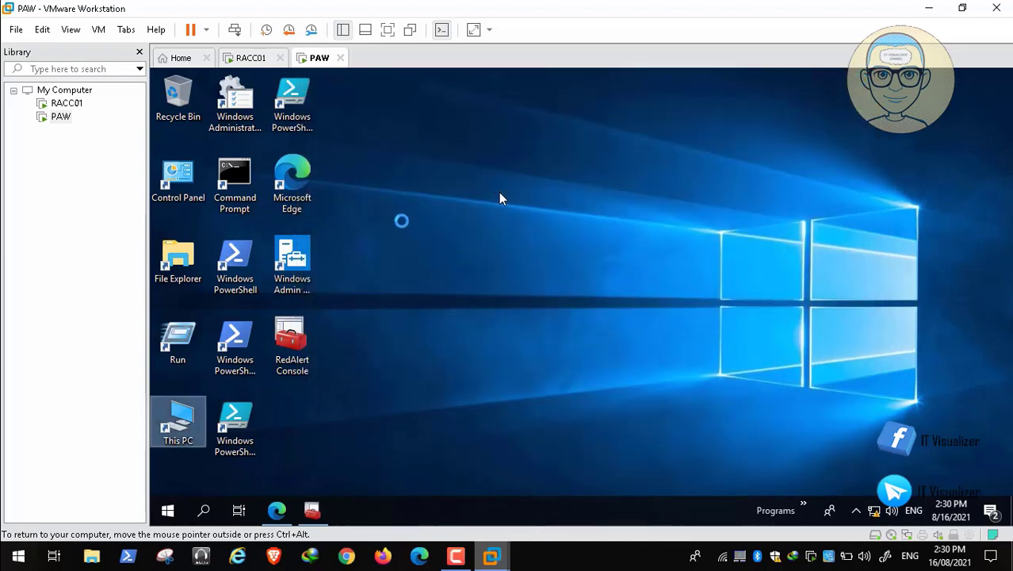
Reopen \\RACC01\d$ from Run by editing the old sysvol path, then minimize it
left_click(167, 512)
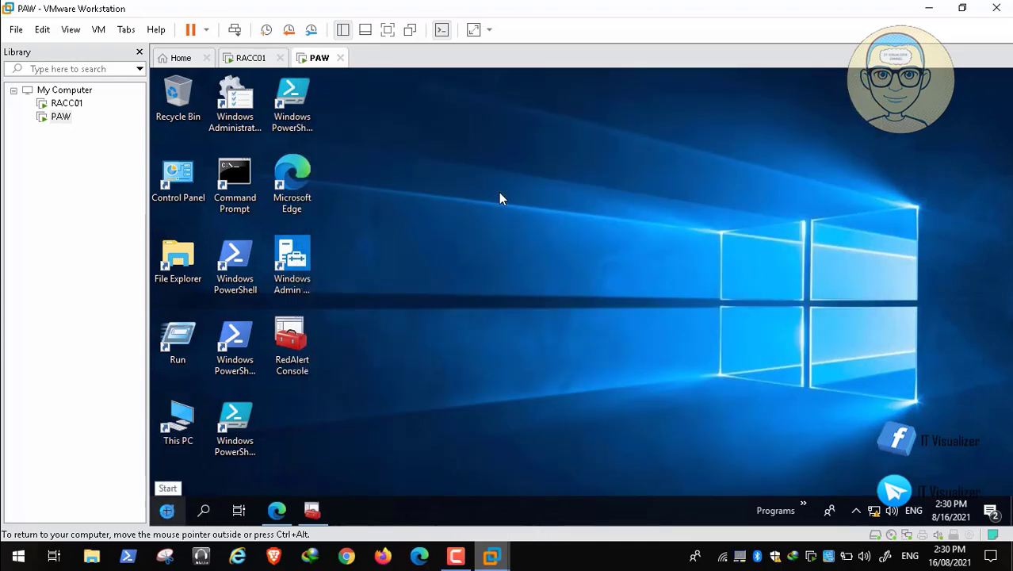
right_click(167, 511)
left_click(224, 435)
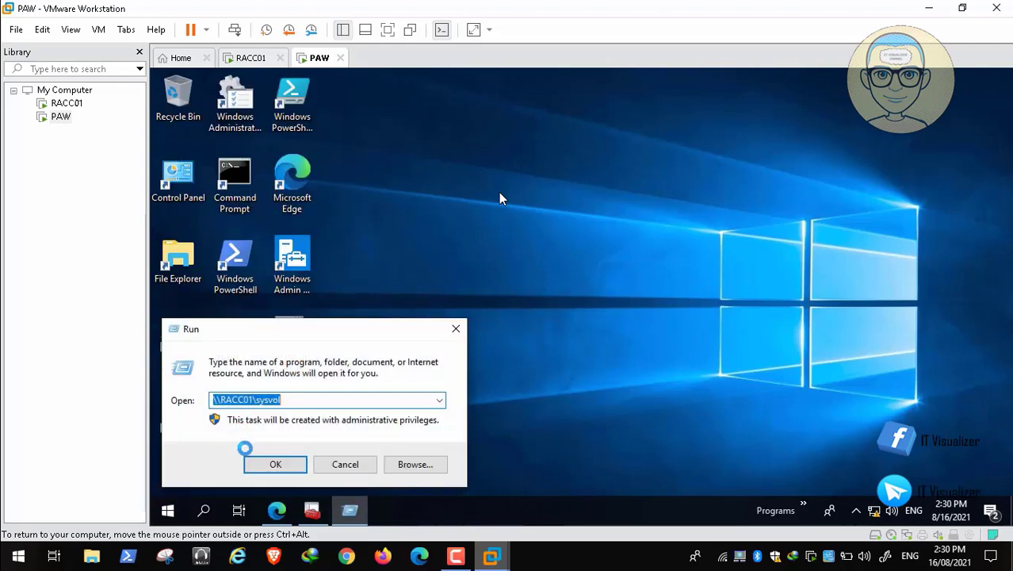
left_click(368, 399)
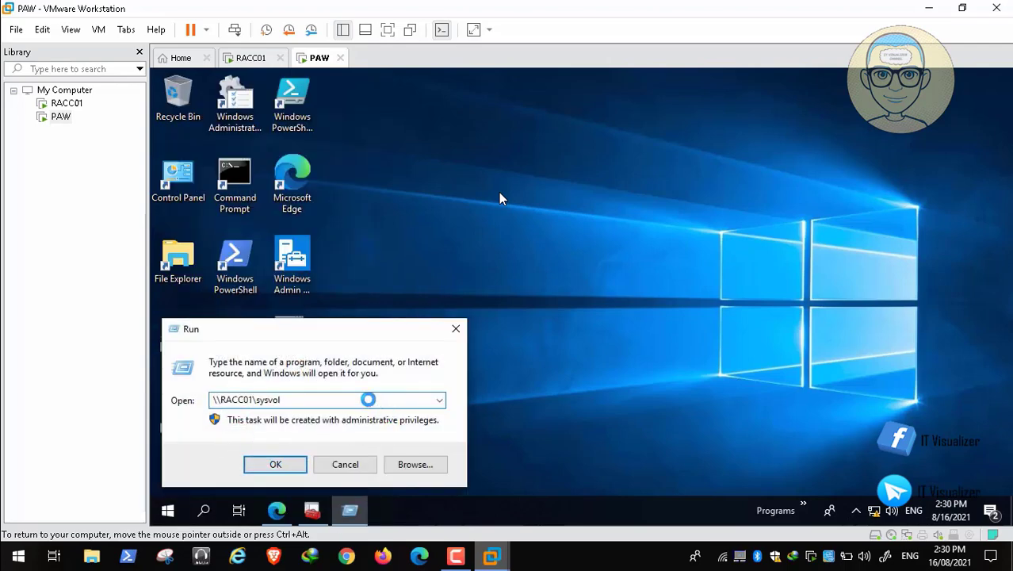
key("BackSpace")
key("BackSpace")
key("BackSpace")
key("BackSpace")
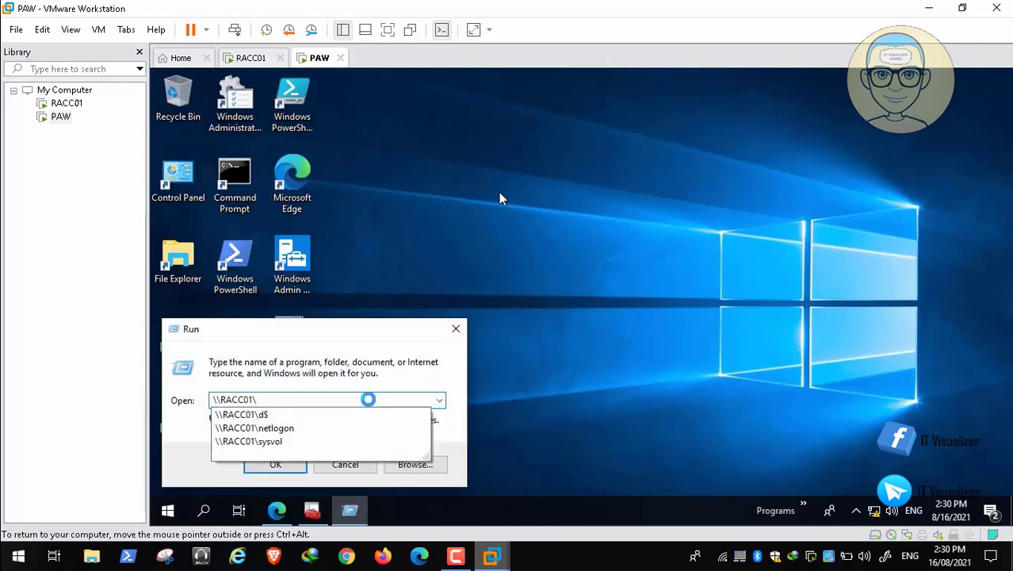
type("d$")
key("Return")
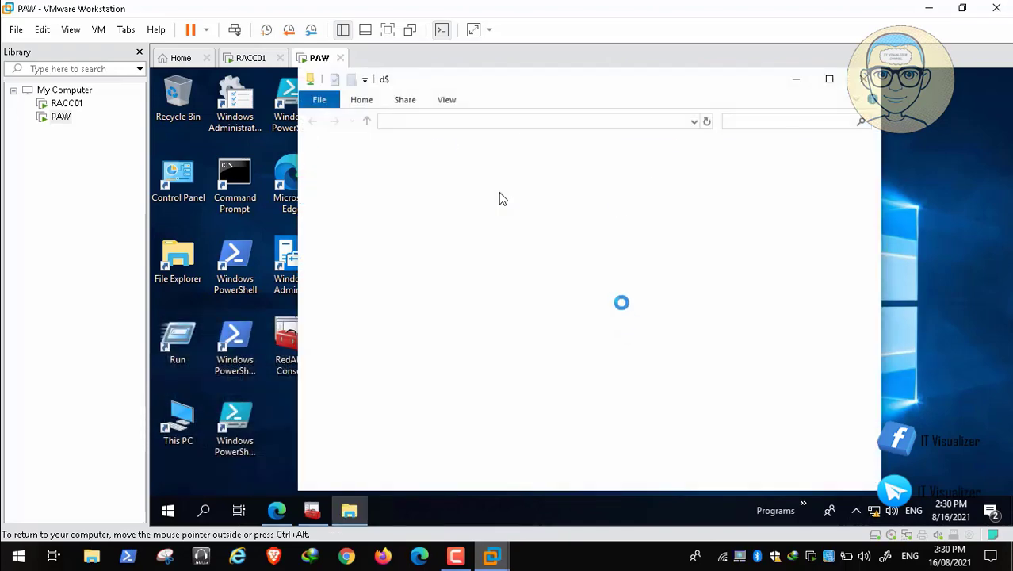
left_click(791, 79)
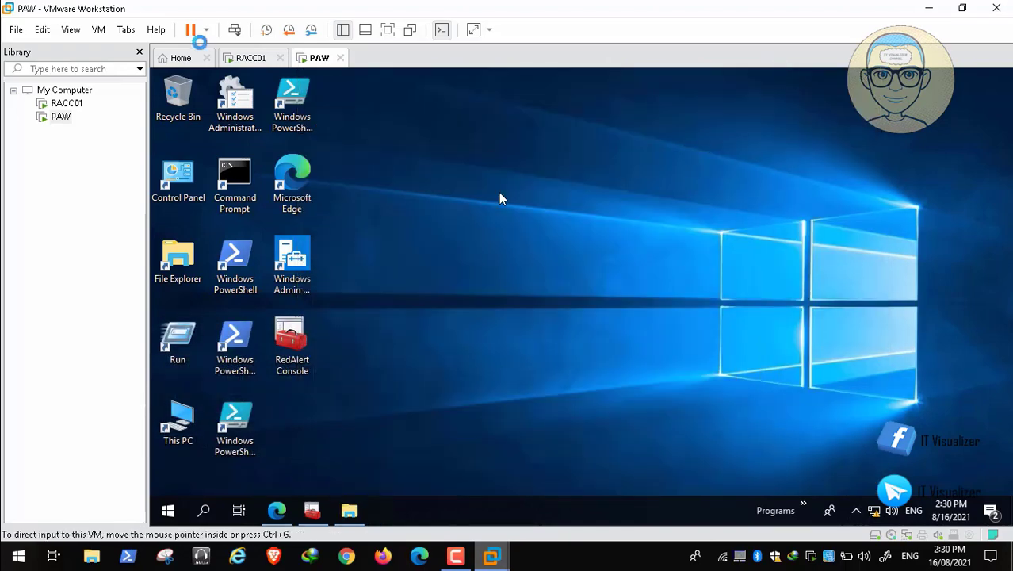
Delete PAW's Before OU snapshot in the Snapshot Manager, confirm, and close the manager
left_click(98, 29)
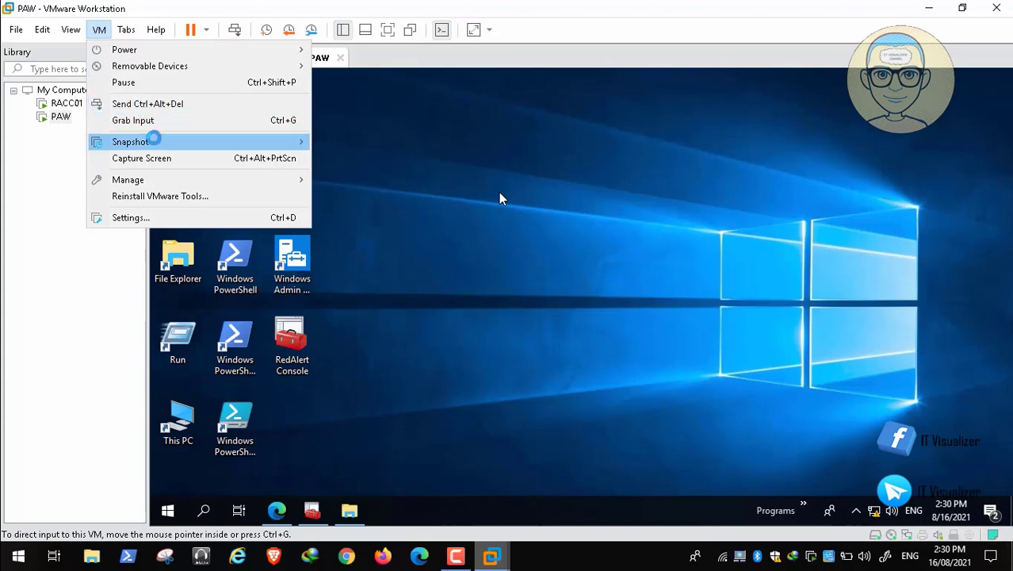
mouse_move(152, 140)
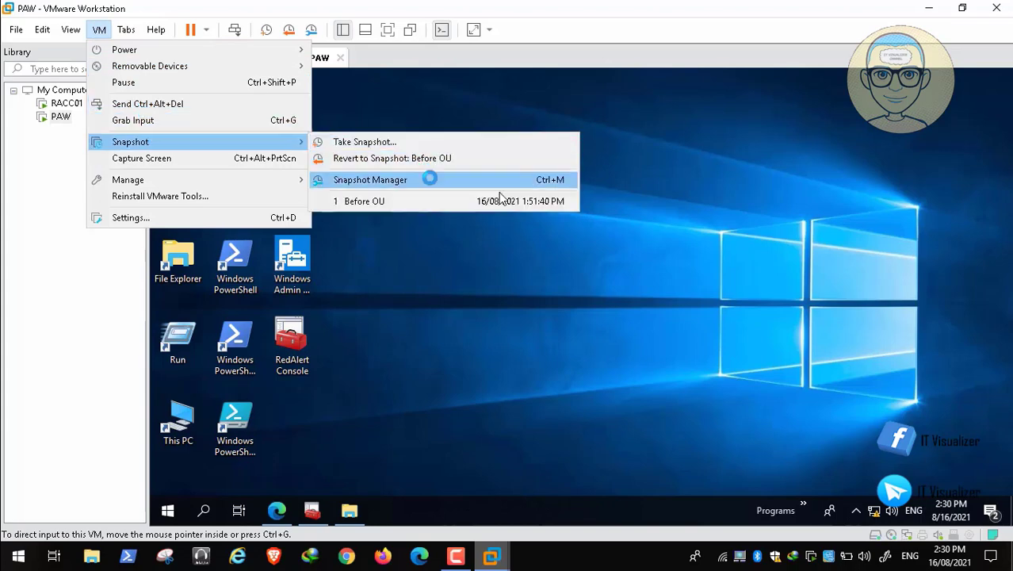
left_click(428, 179)
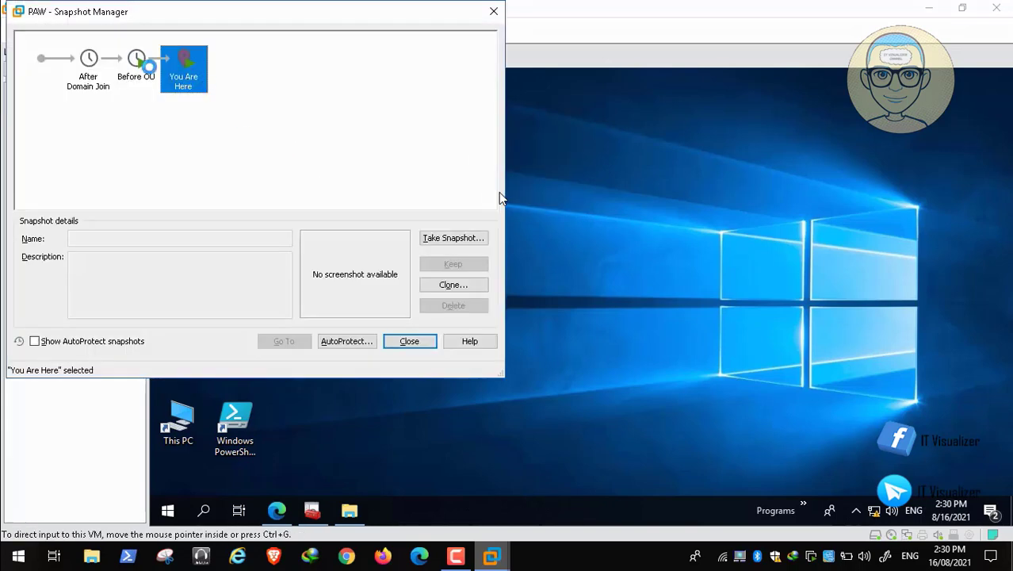
left_click(138, 63)
right_click(138, 63)
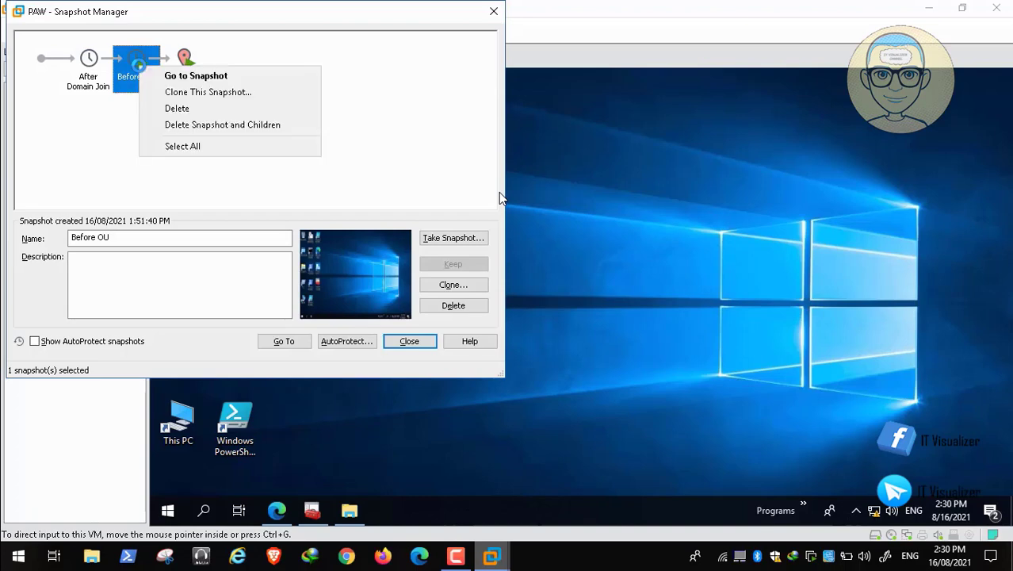
left_click(177, 108)
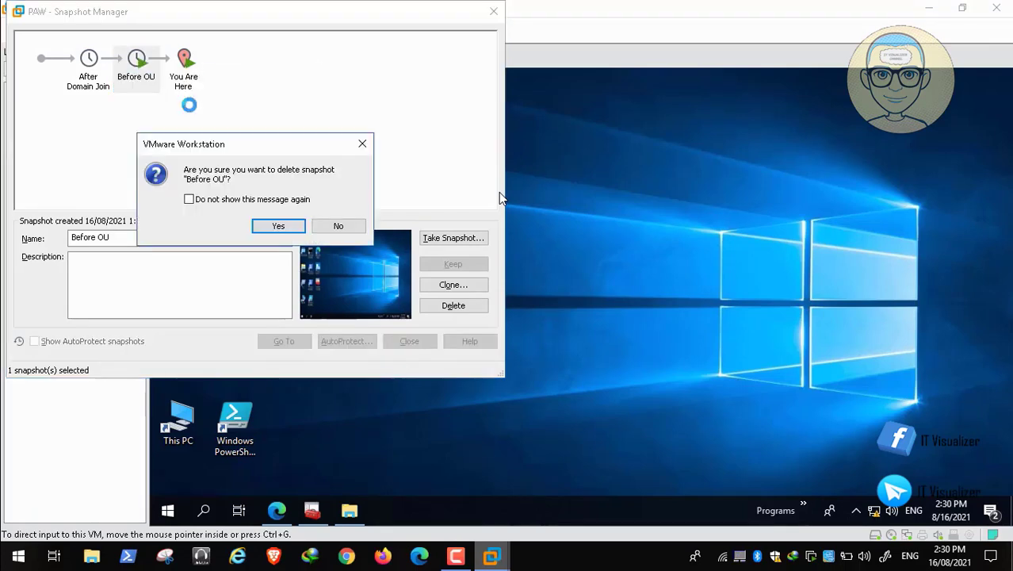
left_click(274, 223)
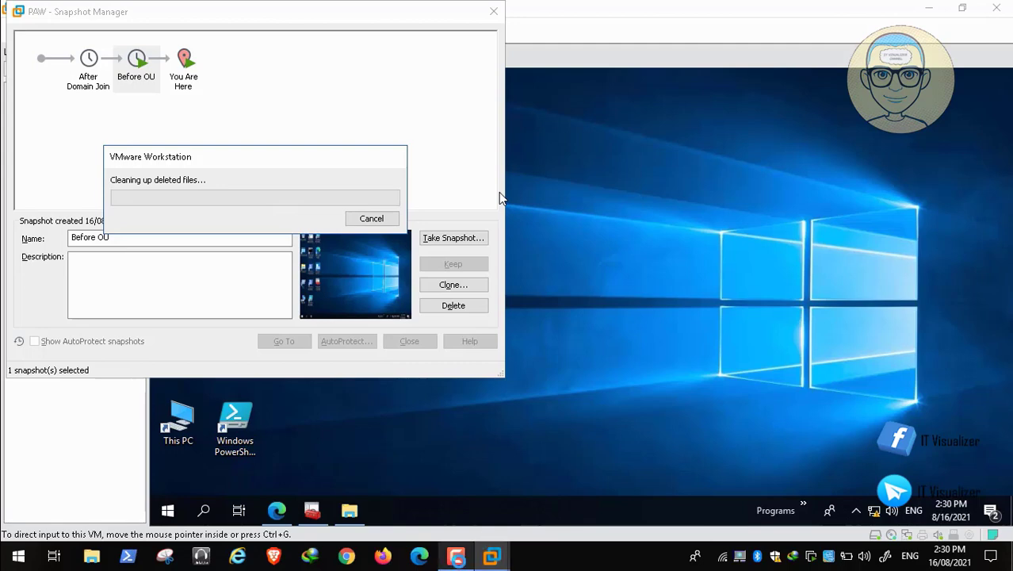
left_click(457, 561)
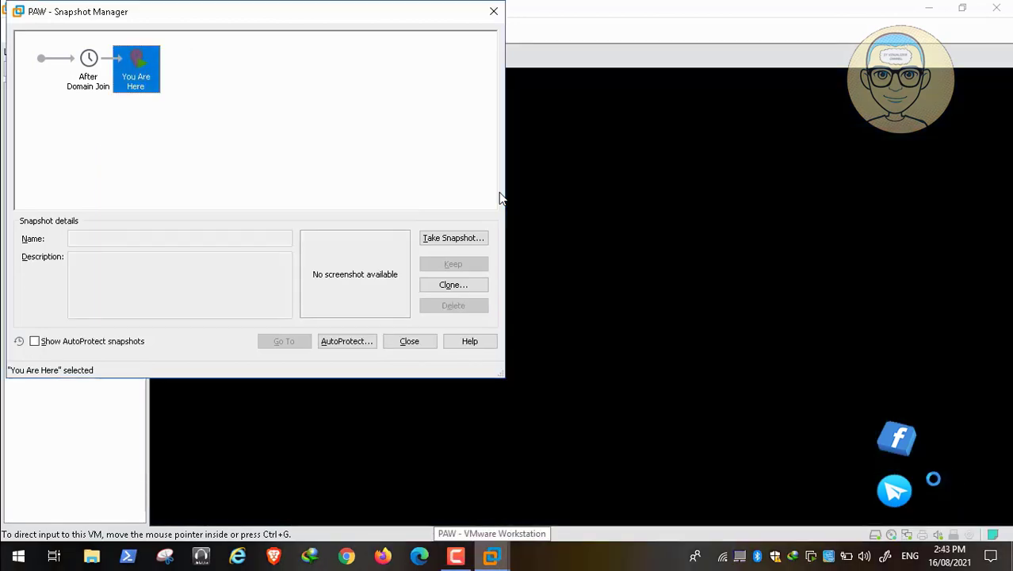
left_click(406, 342)
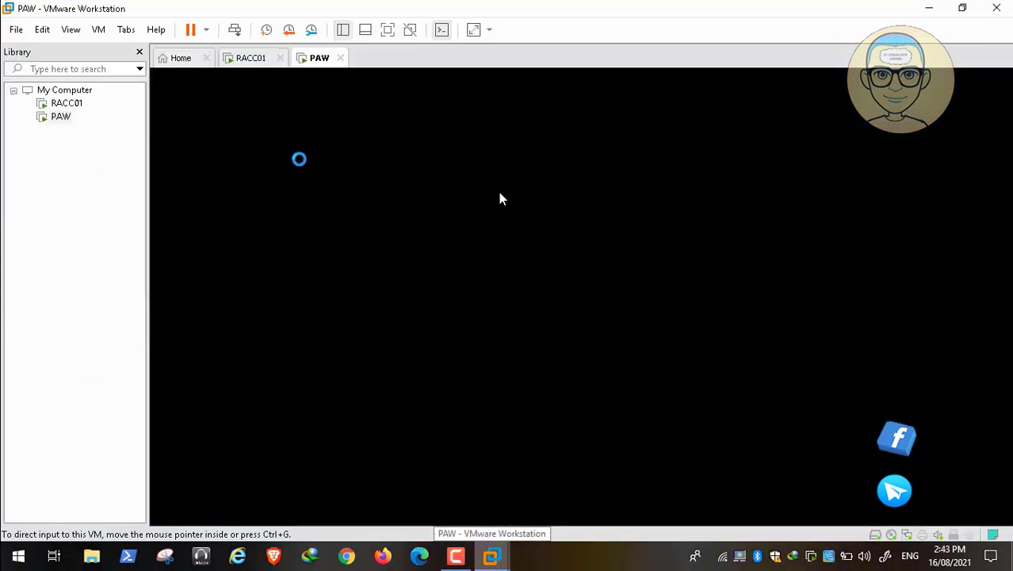
Switch to RACC01, pause Video03.mp4 at the lock screen, and show it full screen
left_click(255, 55)
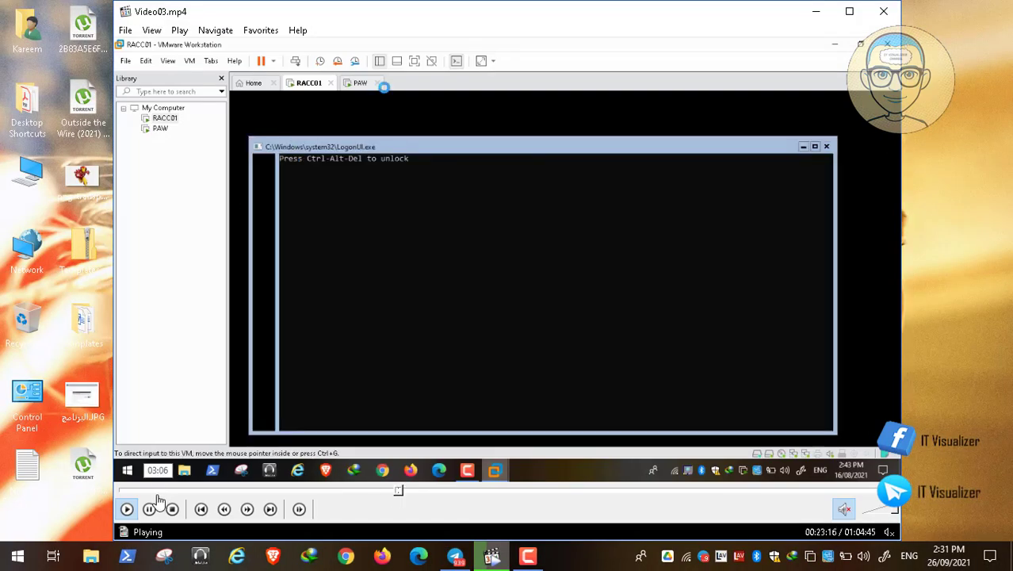
left_click(151, 509)
left_click(492, 555)
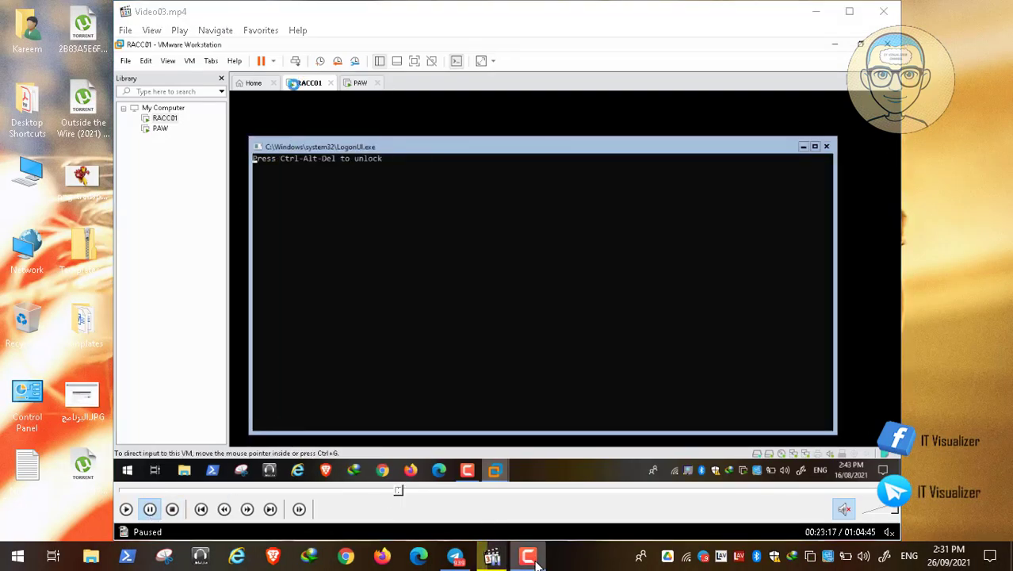
left_click(944, 482)
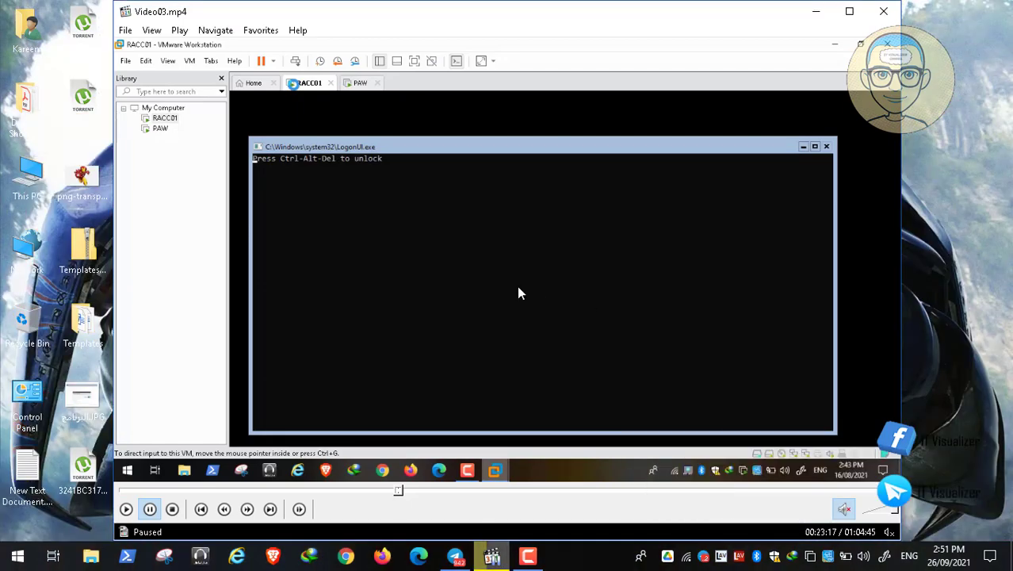
double_click(432, 295)
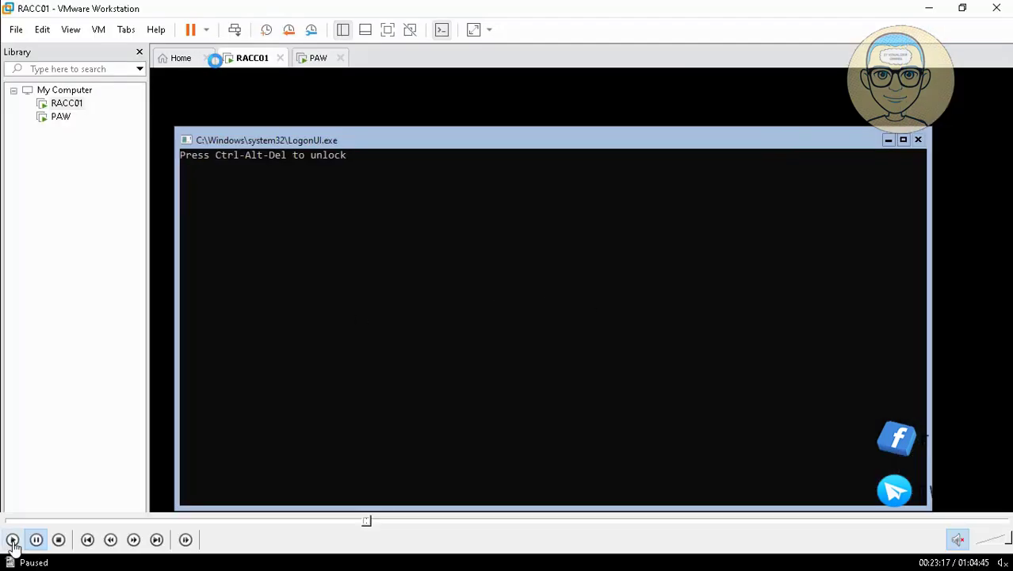
left_click(12, 540)
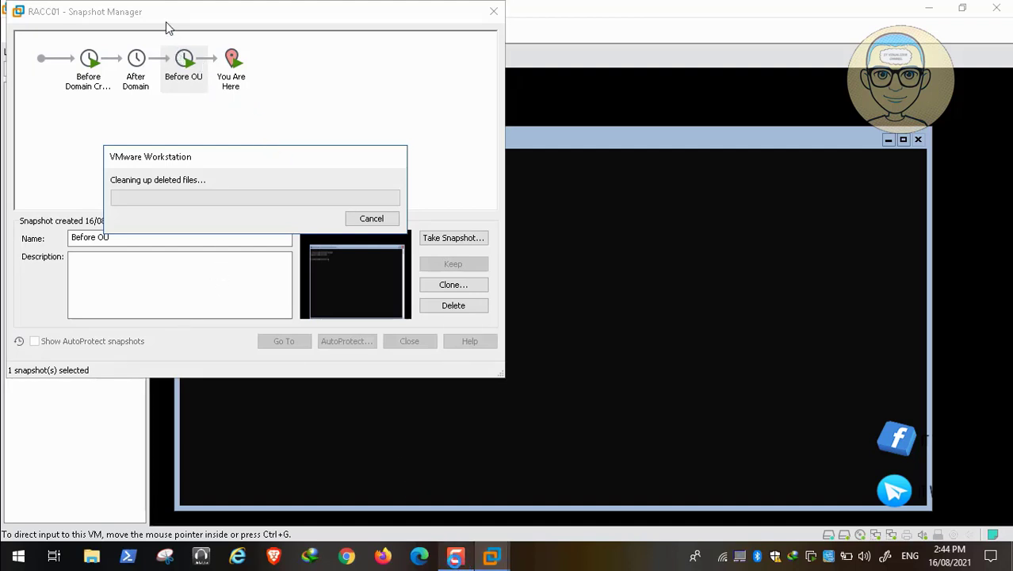
Switch to the PAW virtual machine tab once RACC01's snapshot cleanup finishes
left_click(458, 558)
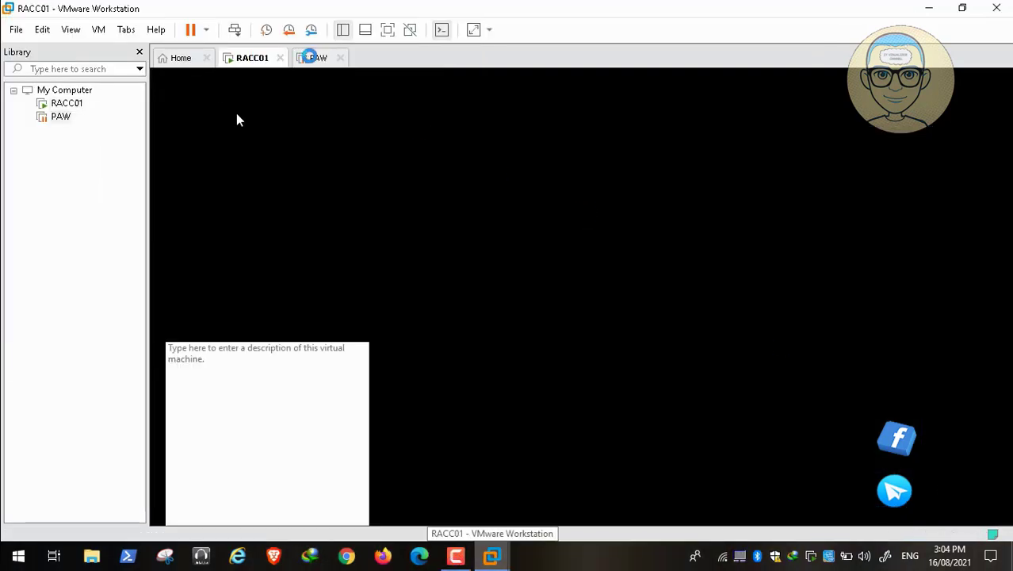
left_click(316, 57)
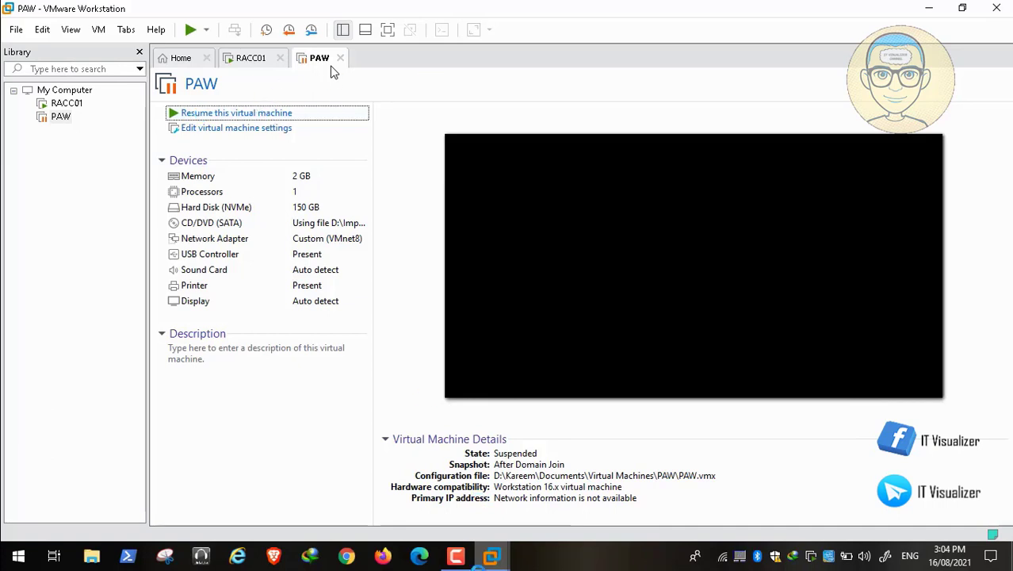
Enter the administrator password in PAW's Password box to reach its desktop
left_click(454, 554)
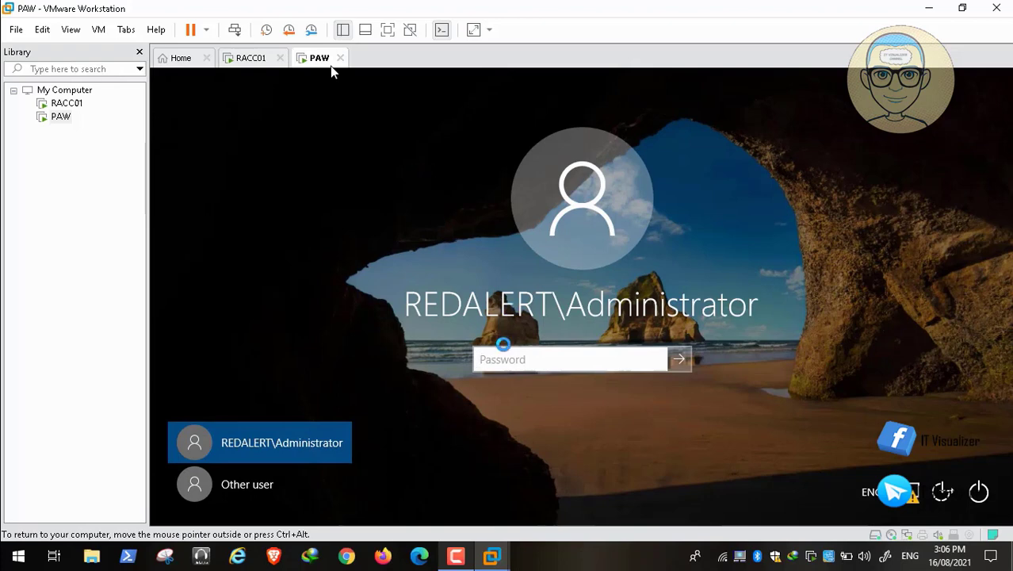
left_click(502, 360)
type("••")
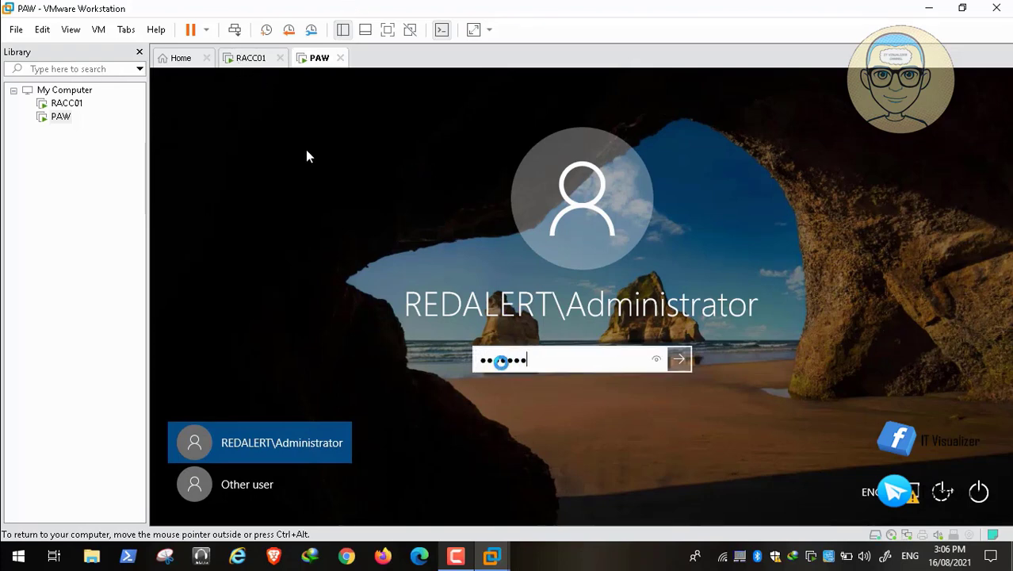
key("Return")
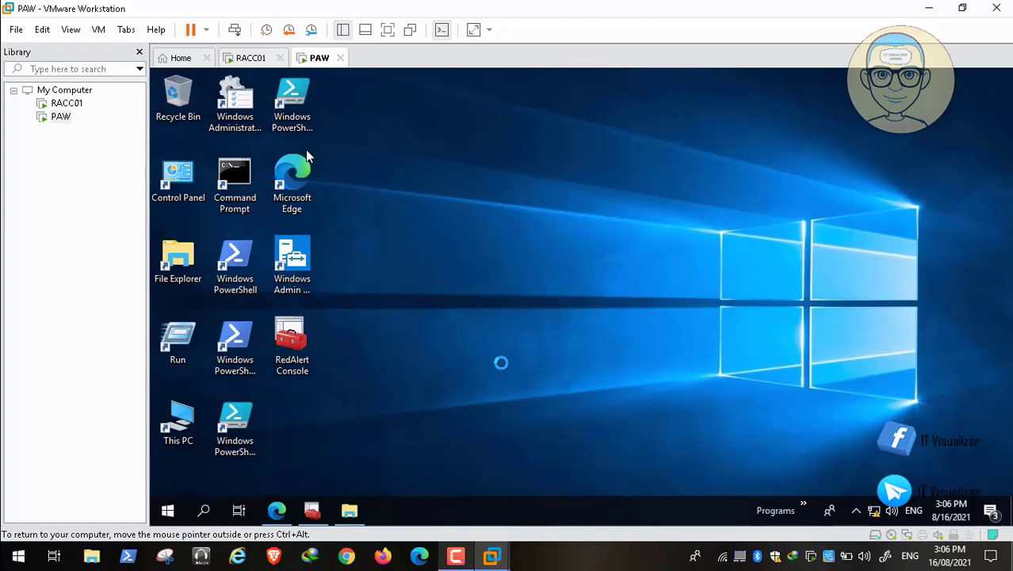
Pause the video playback, then resume it
mouse_move(95, 545)
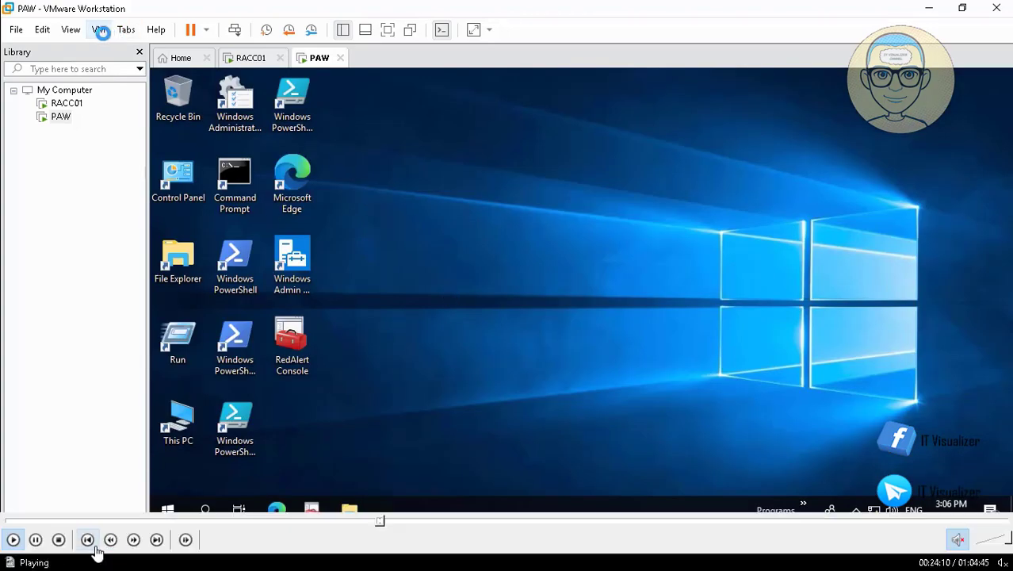
left_click(35, 540)
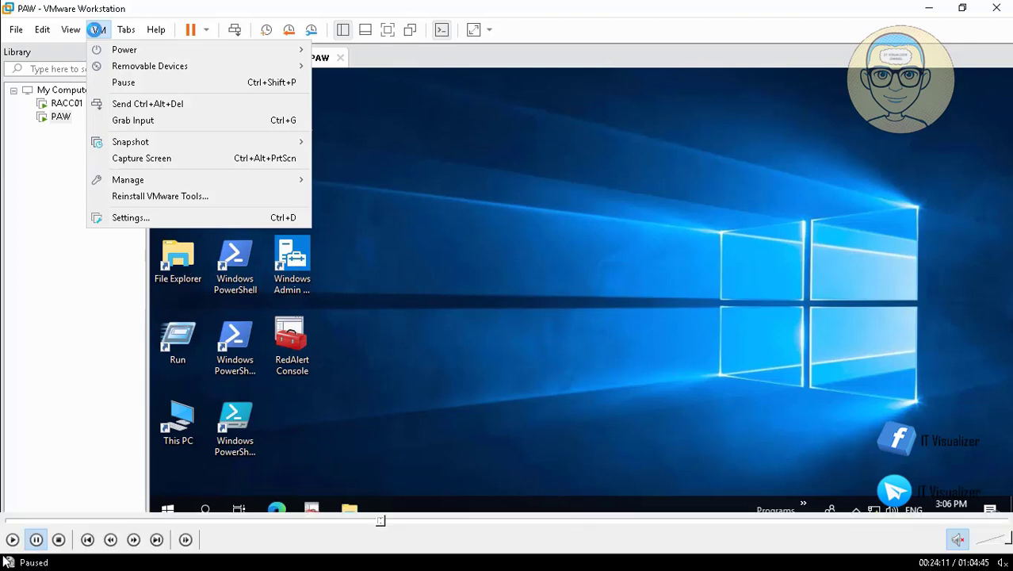
left_click(12, 540)
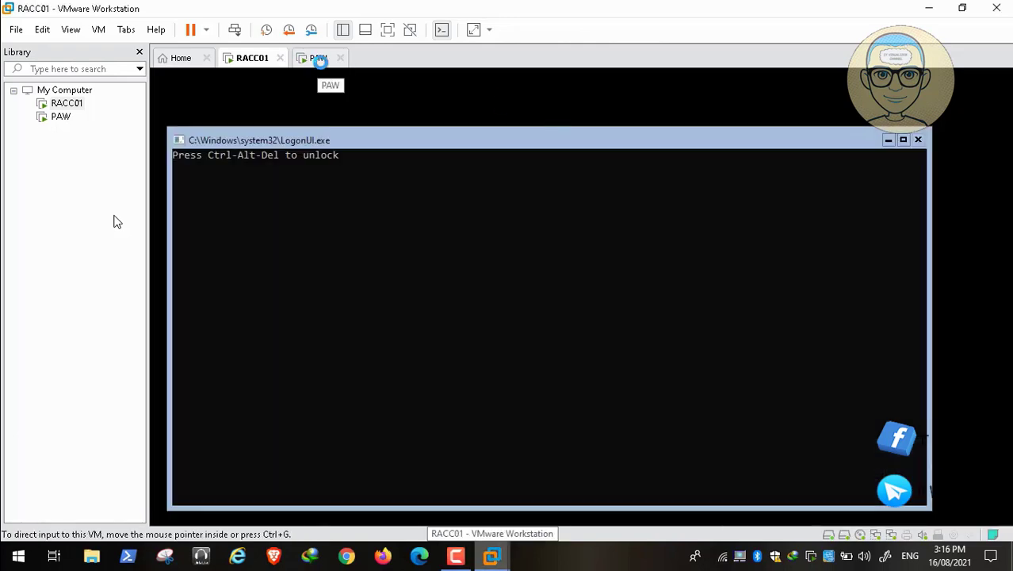
On the PAW tab, dismiss the lock screen and type the administrator password
left_click(320, 58)
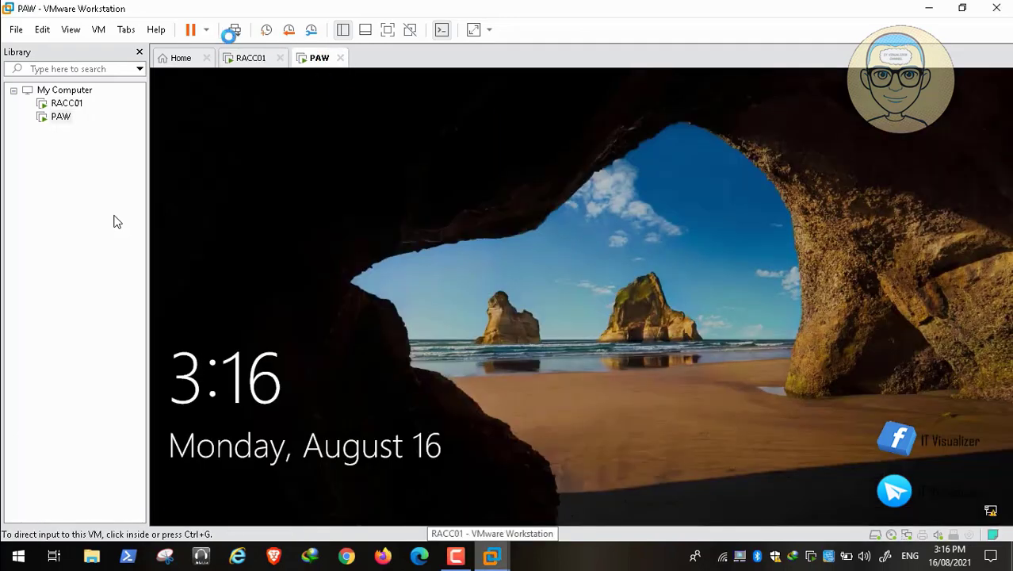
left_click(235, 31)
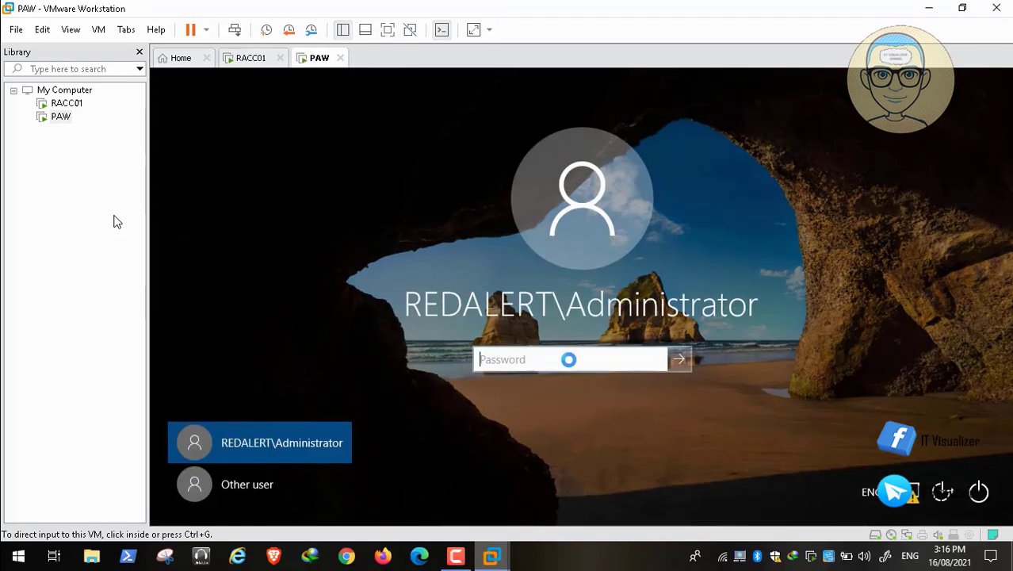
key("ctrl+g")
type("P")
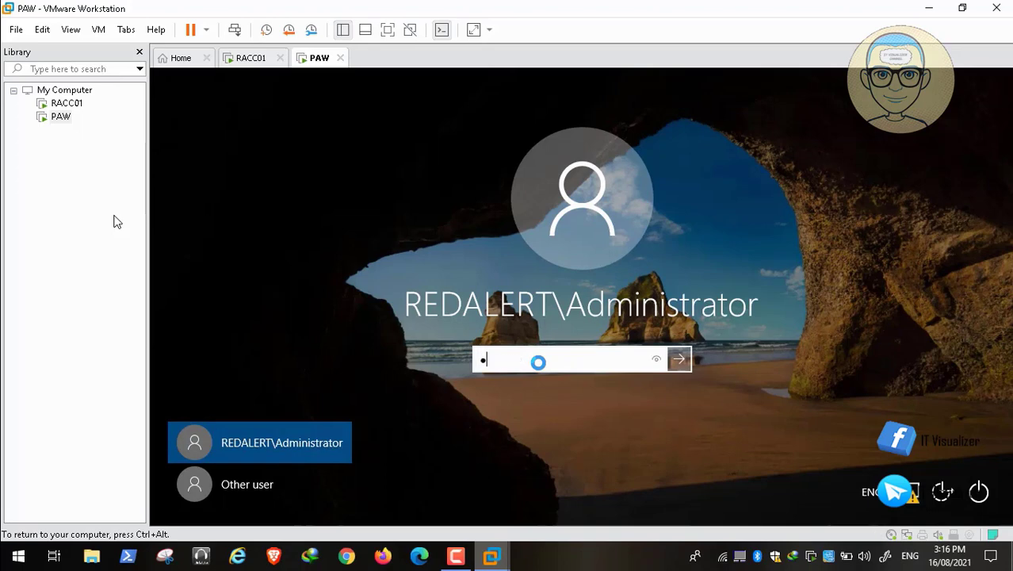
type("as")
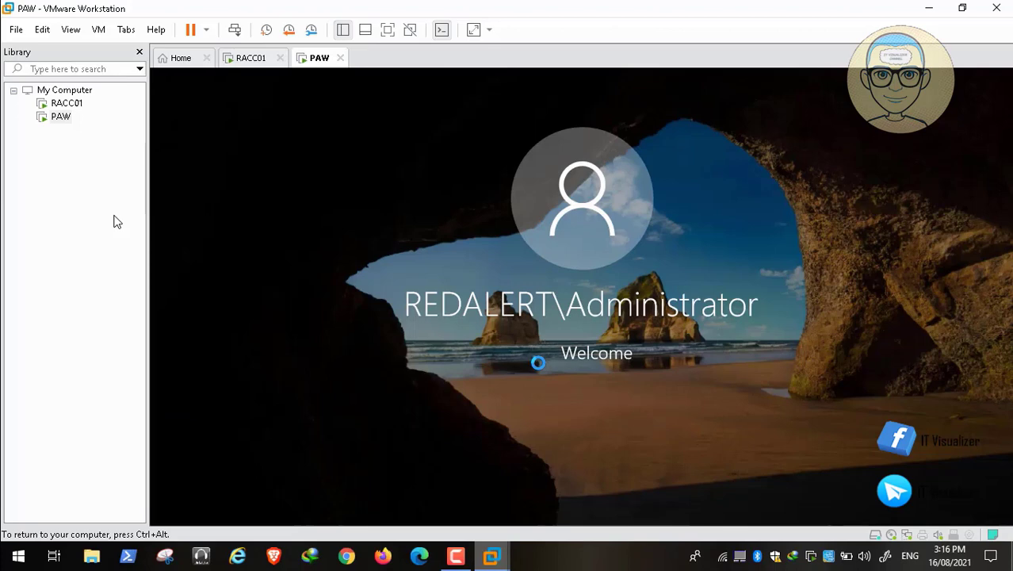
key("ctrl+alt")
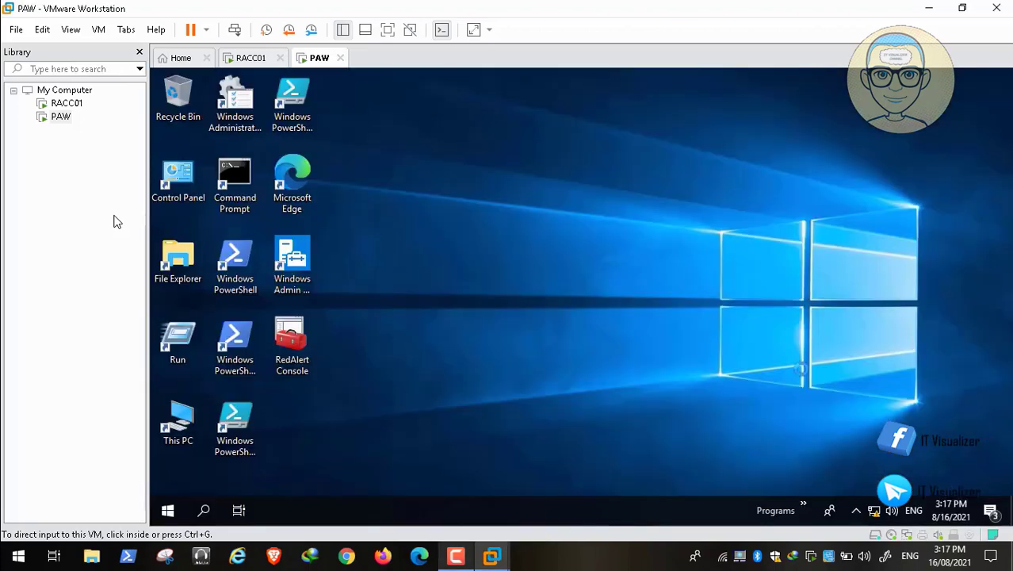
key("ctrl+g")
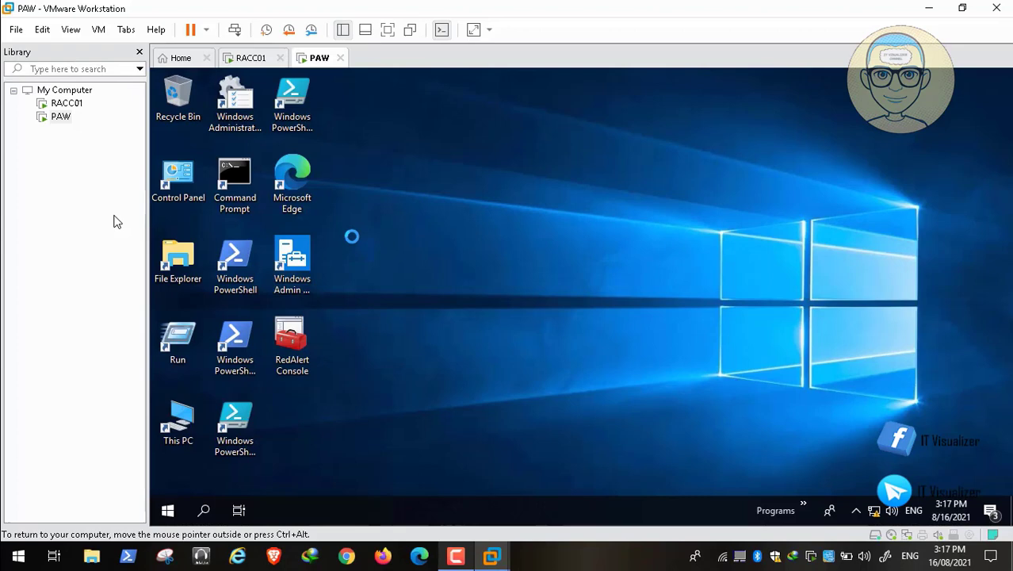
Connect Windows Admin Center to RACC01.RedAlert.Internal, then switch to the RACC01 tab
left_click(294, 257)
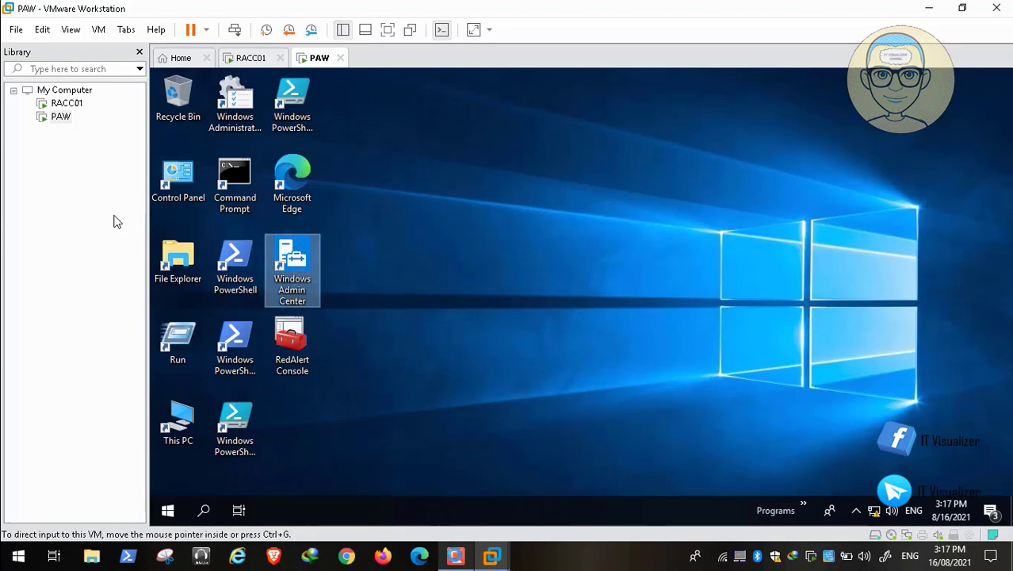
left_click(456, 556)
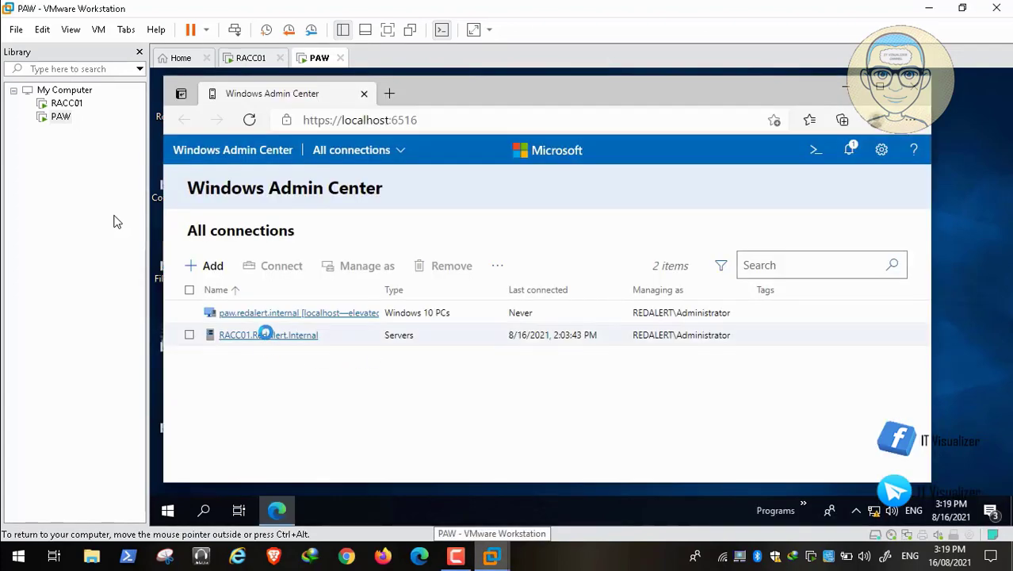
left_click(265, 334)
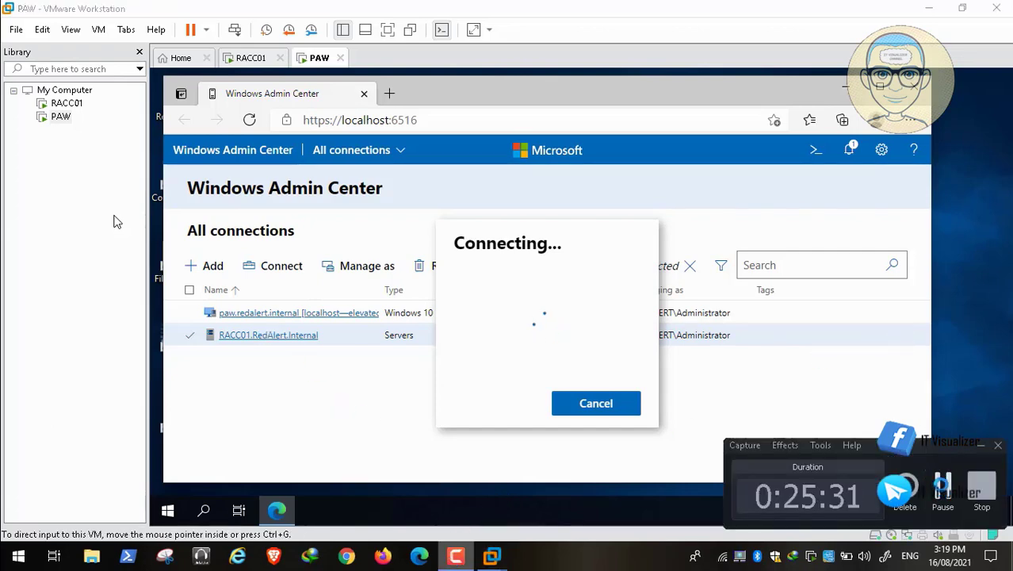
left_click(251, 58)
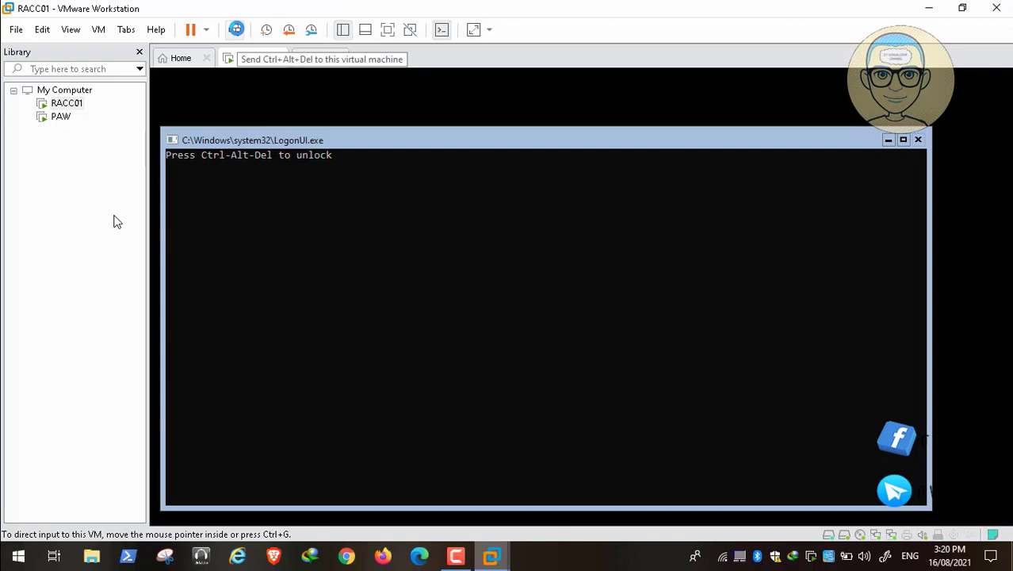
Sign the Administrator into RACC01 with the account password, then sign out to the lock screen
left_click(236, 30)
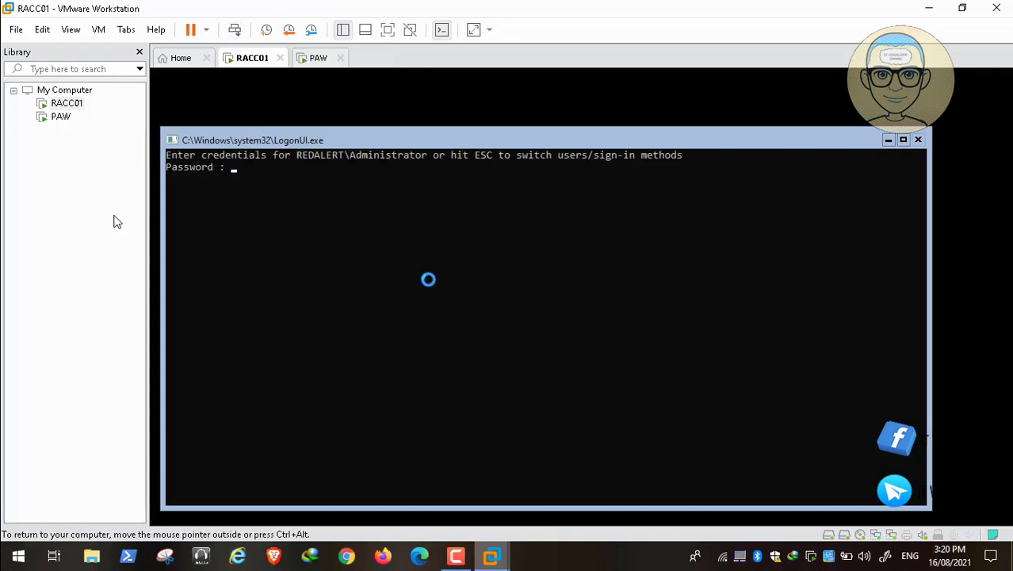
key("Escape")
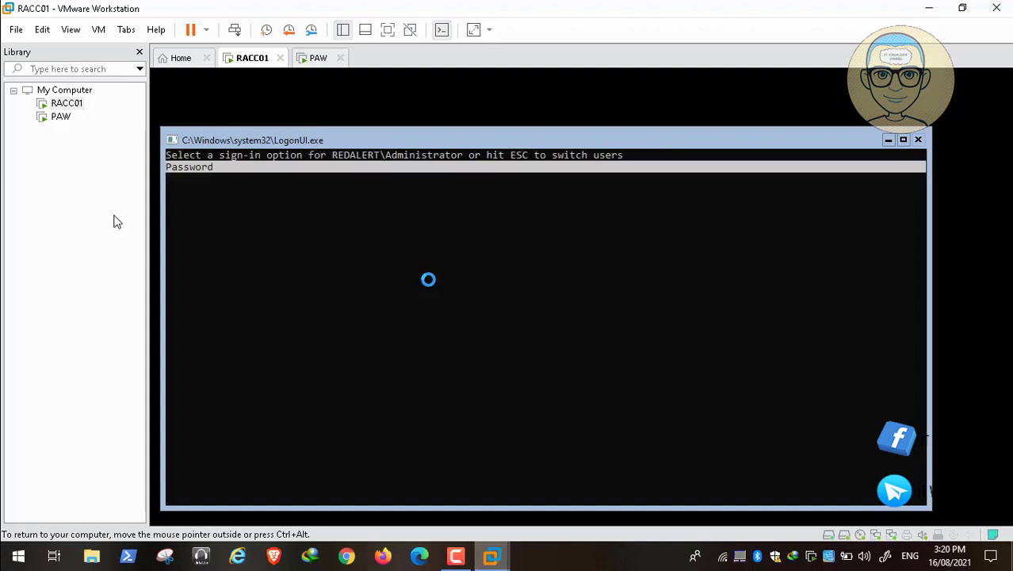
key("Return")
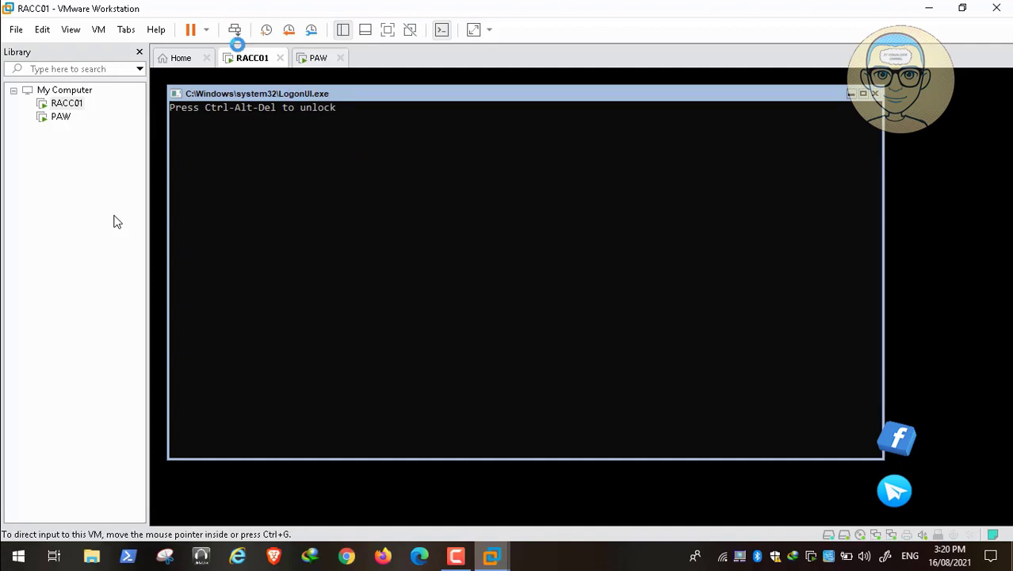
left_click(237, 29)
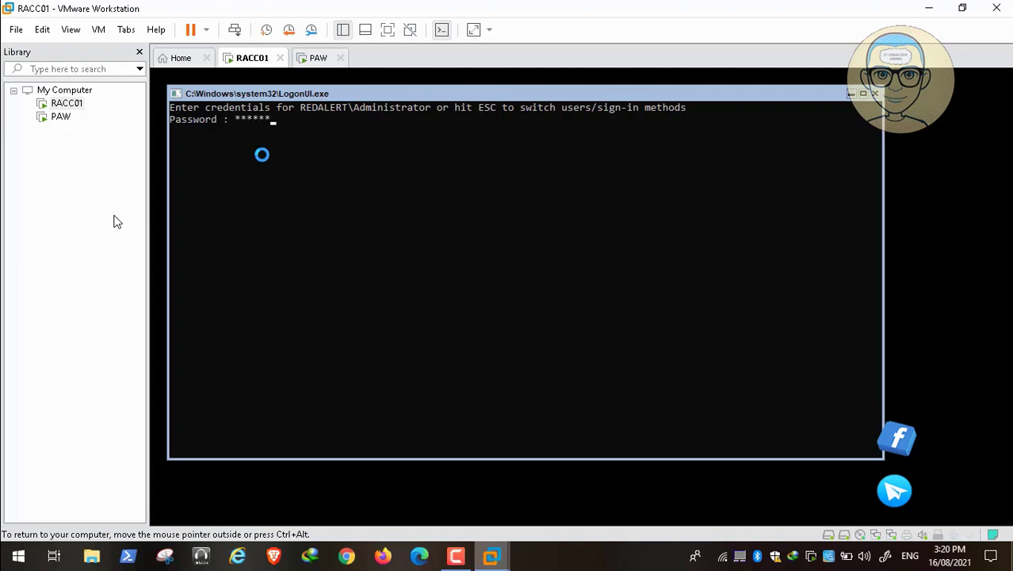
key("Return")
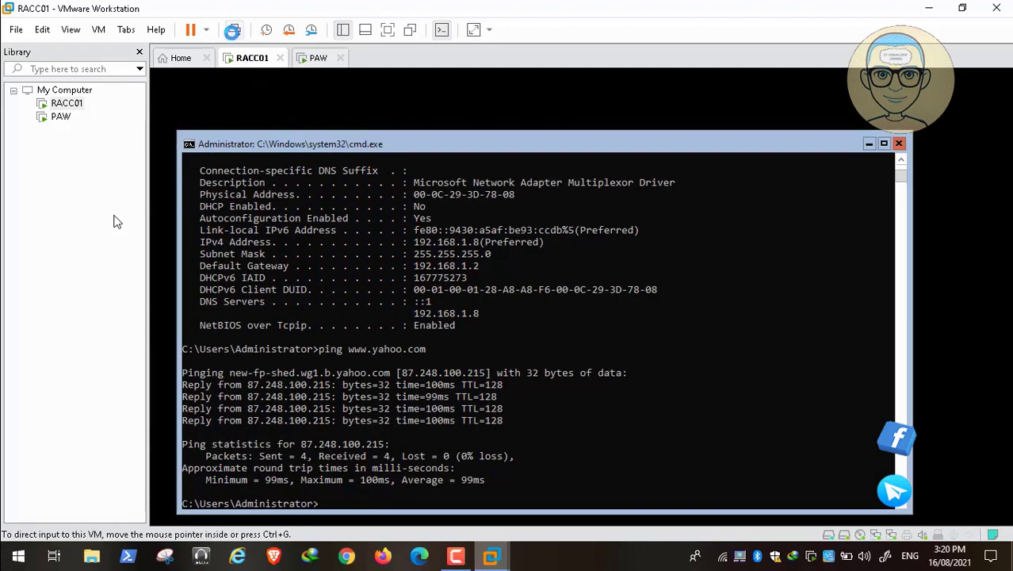
left_click(233, 30)
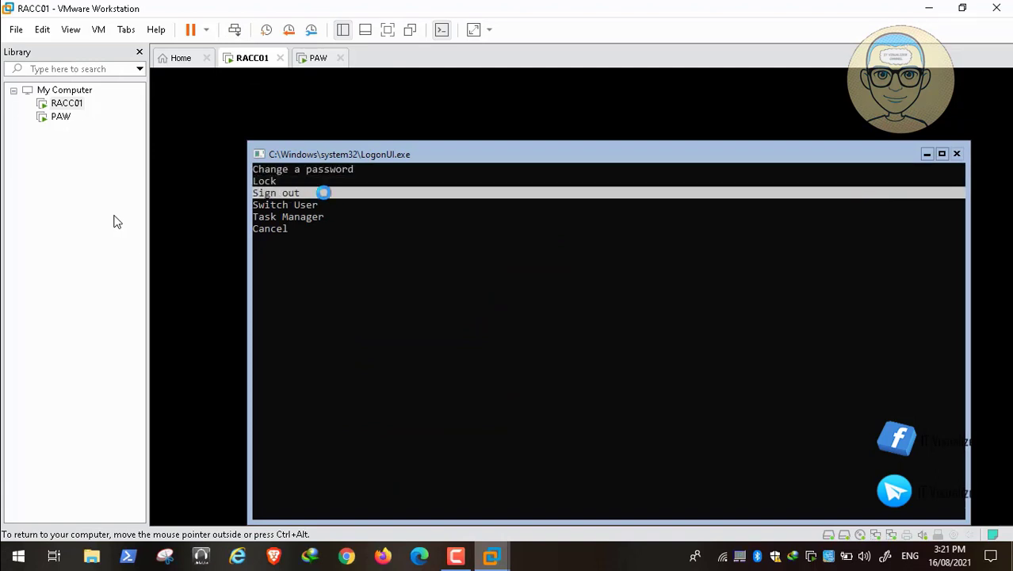
left_click(324, 193)
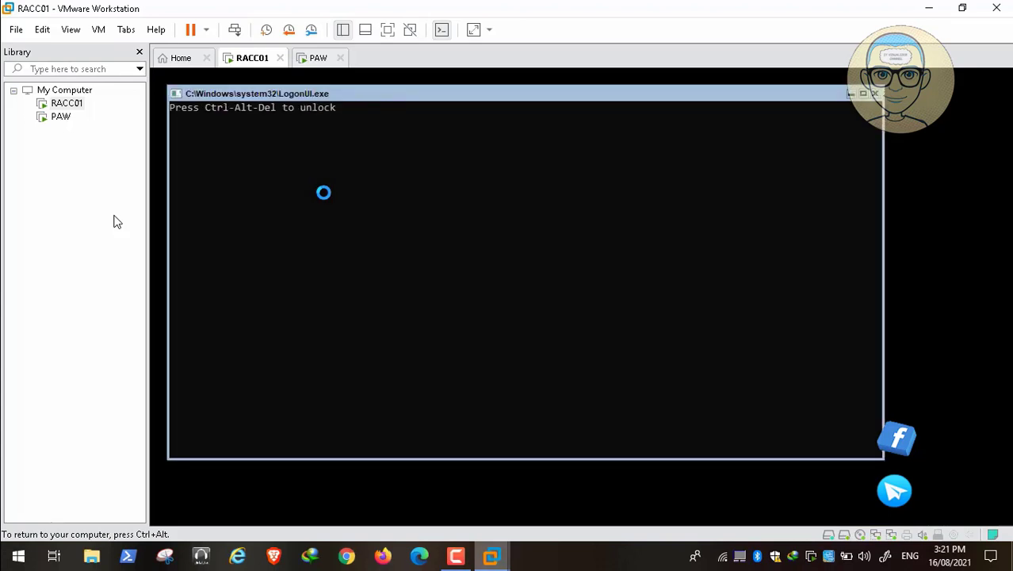
Switch to PAW and start a PowerShell session to RACC01 from Windows Admin Center's Tools list
left_click(317, 63)
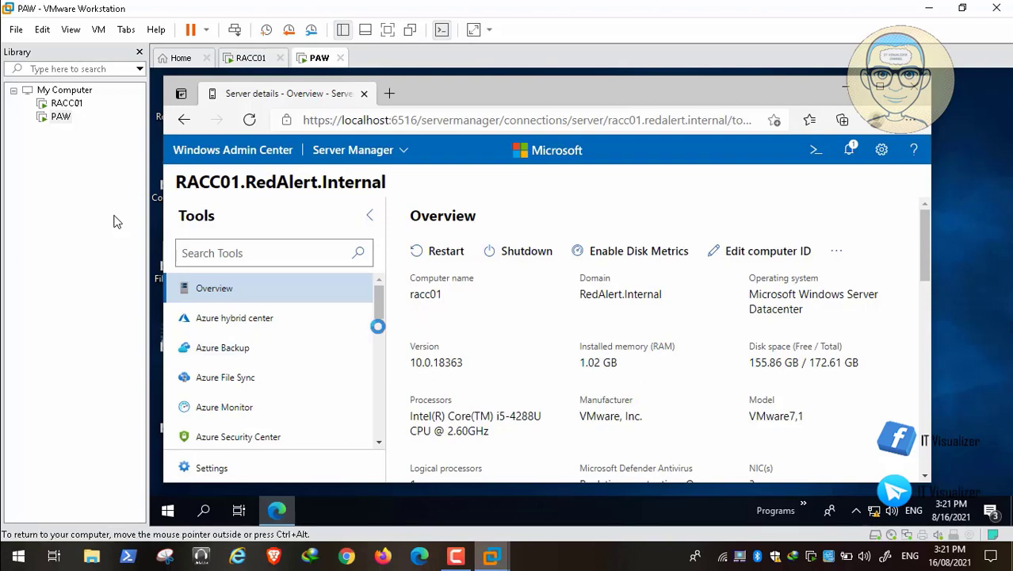
left_click_drag(378, 308, 382, 369)
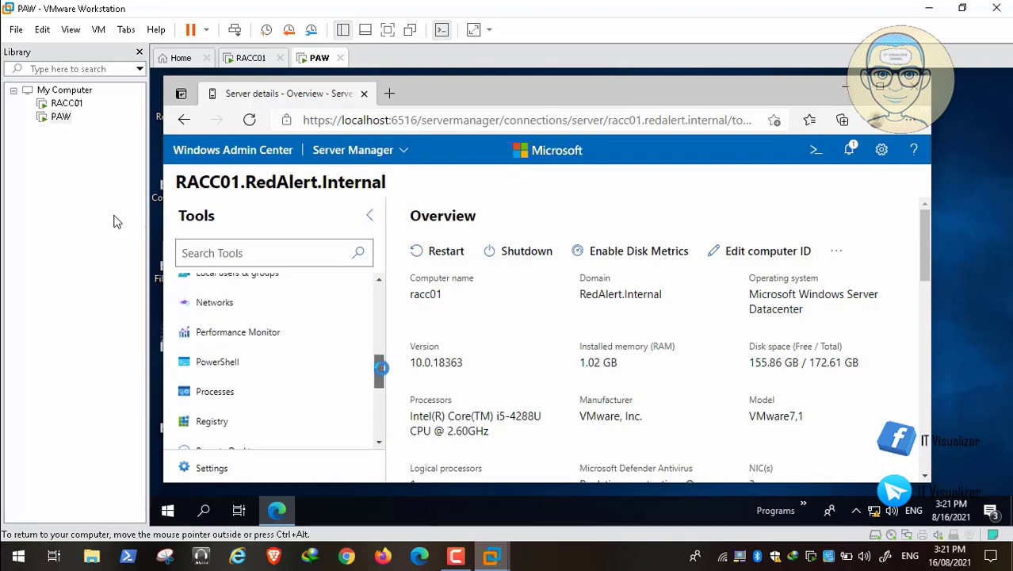
left_click(204, 363)
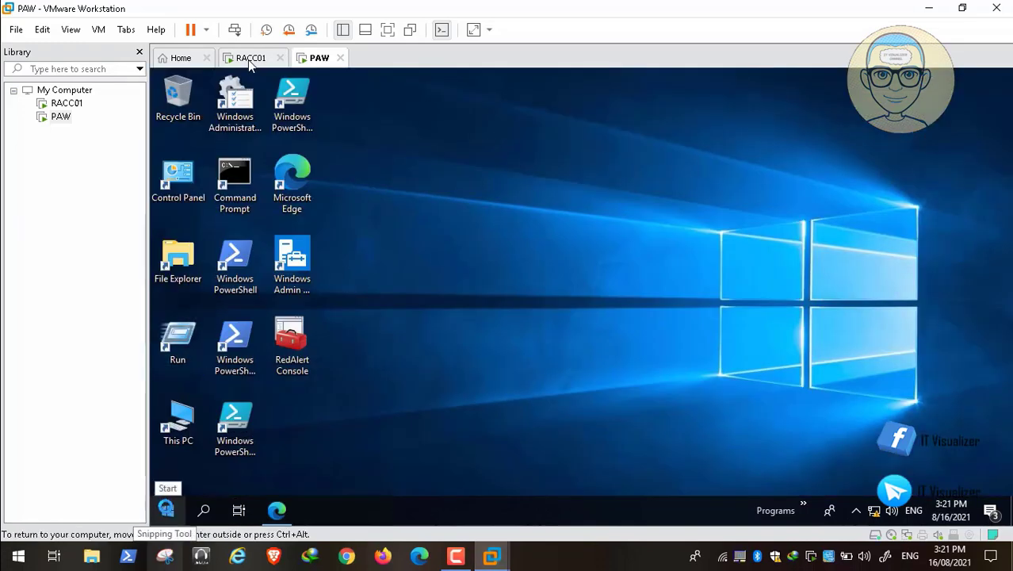
Open \\RACC01\d$ via Run and browse into The Red Alert\COVID-19\DCDomain\Scripts
right_click(167, 509)
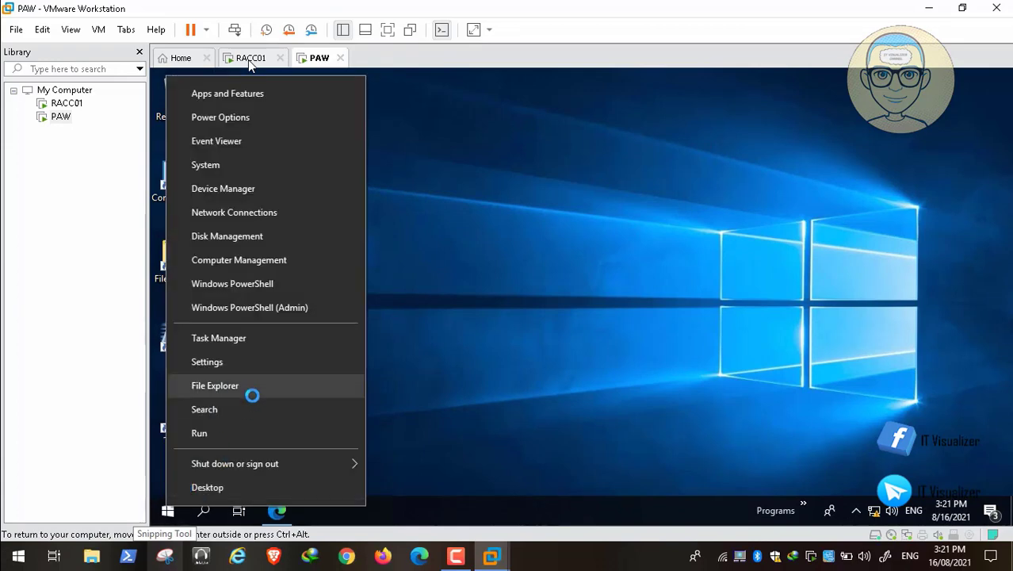
left_click(242, 432)
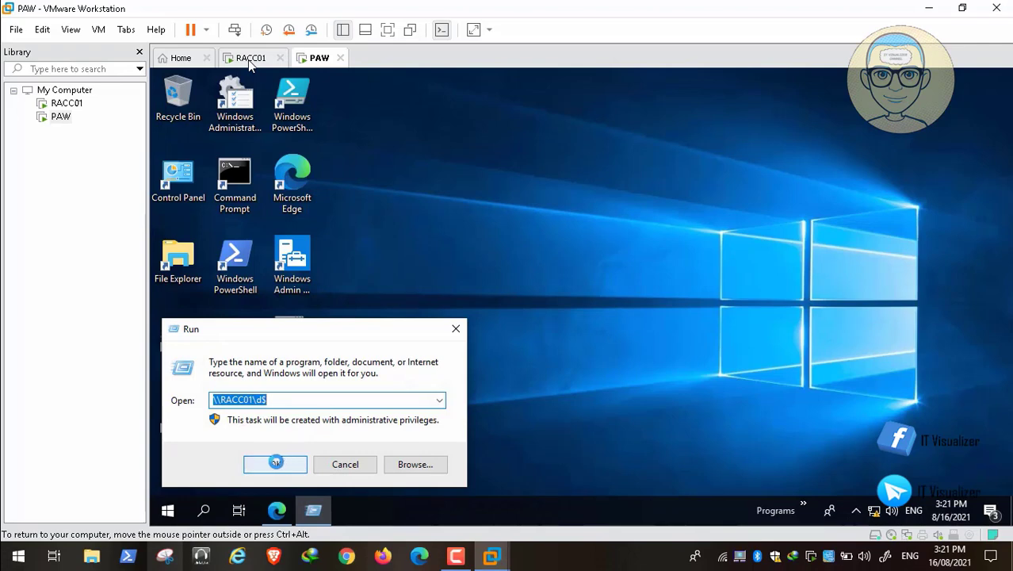
left_click(275, 464)
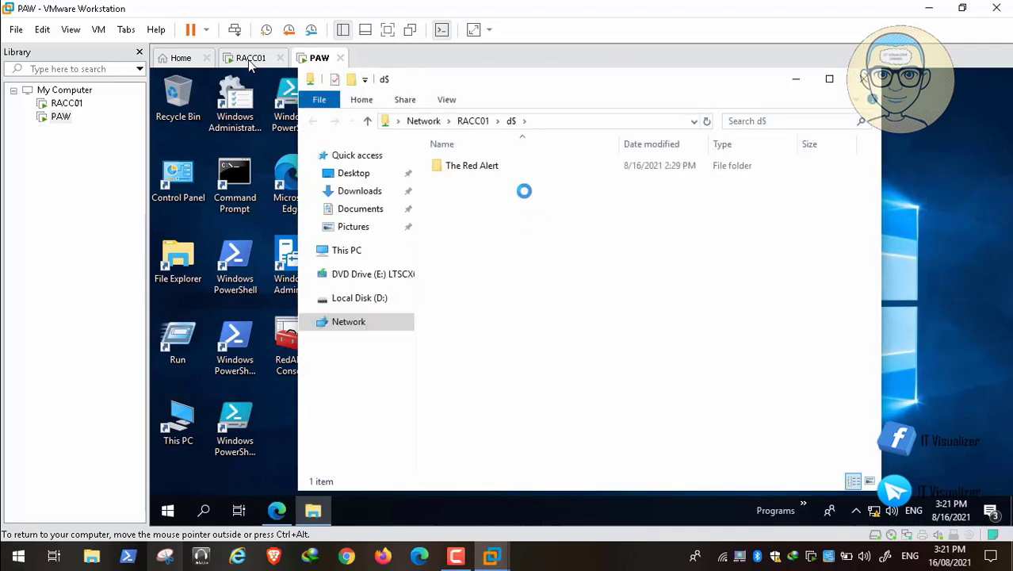
double_click(479, 165)
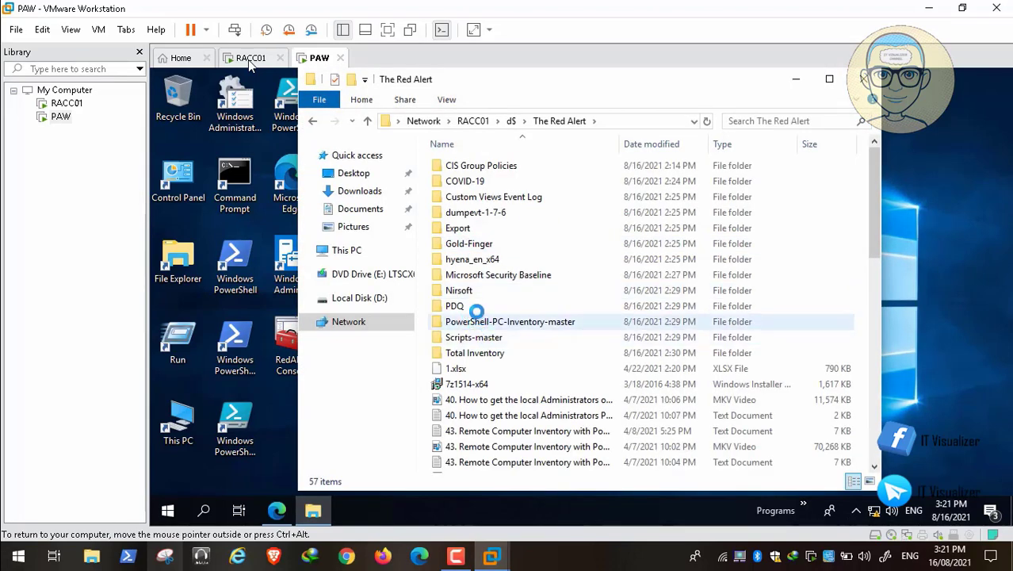
left_click(466, 181)
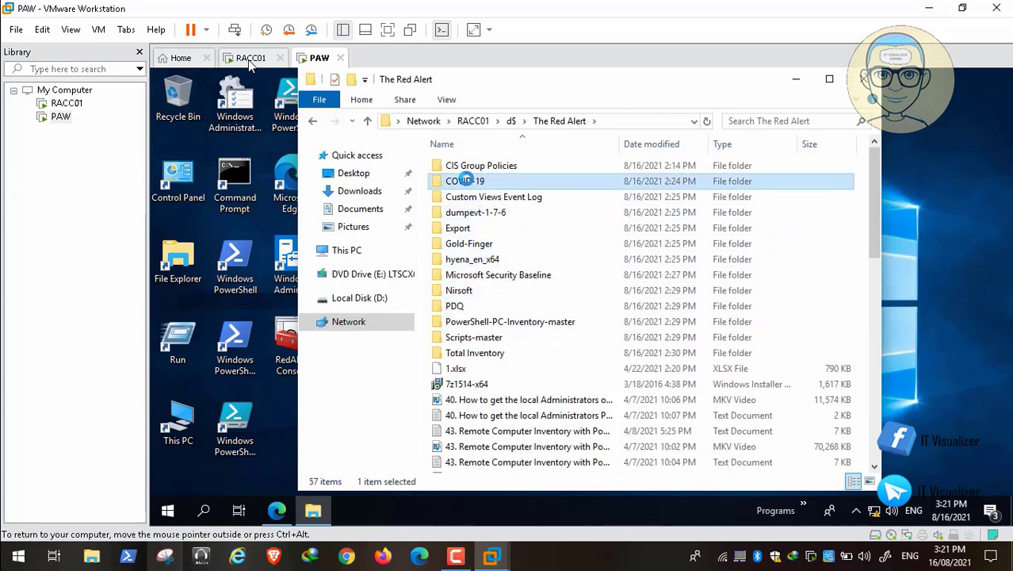
double_click(466, 180)
left_click(475, 166)
double_click(475, 166)
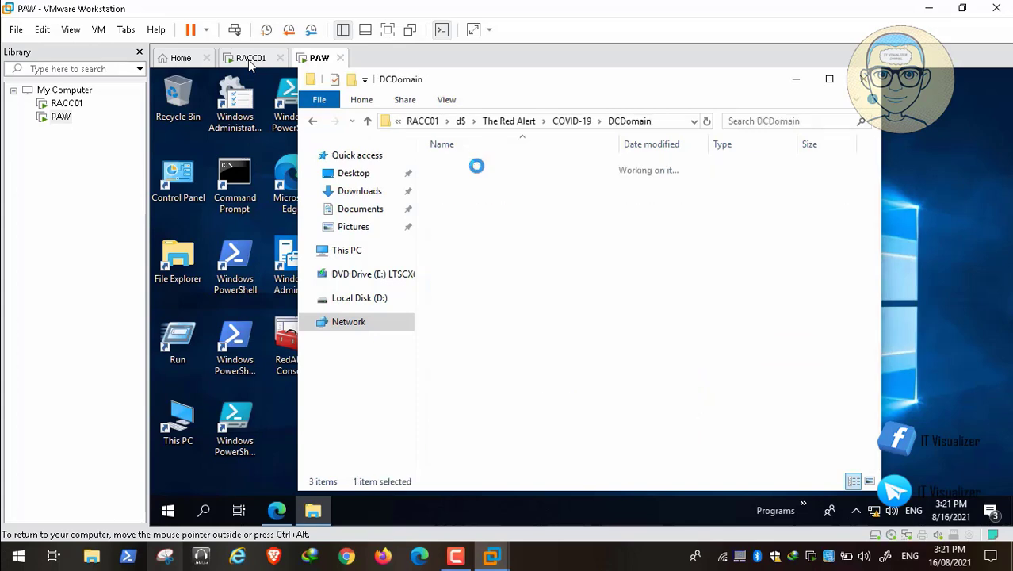
double_click(466, 241)
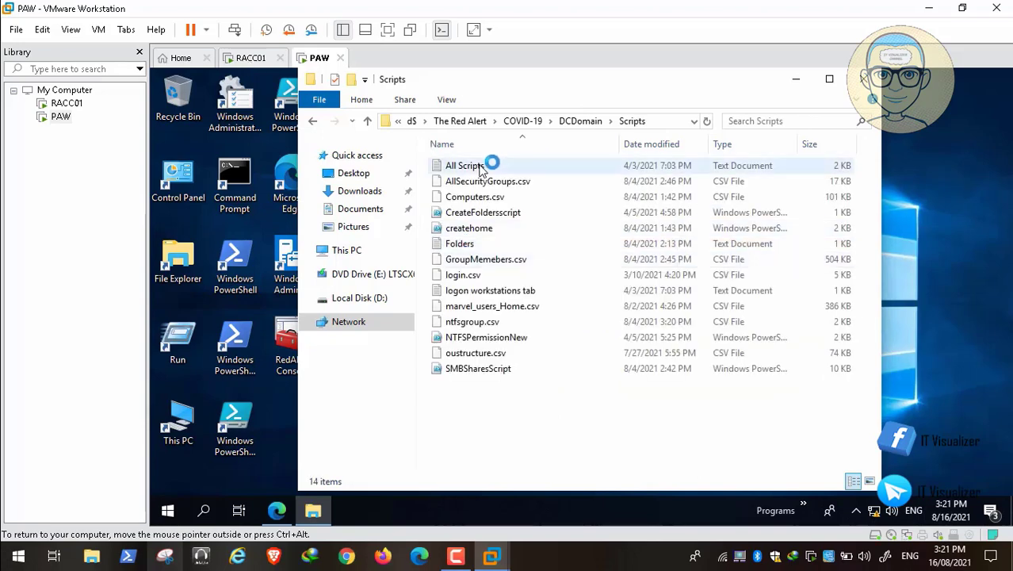
Open the All Scripts text file from the Scripts folder in Notepad
left_click(479, 167)
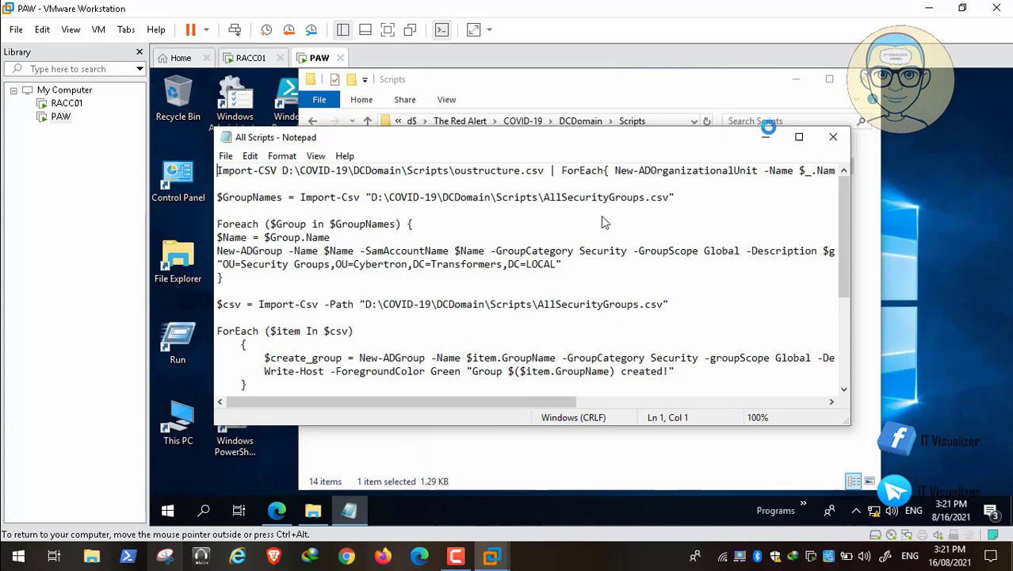
mouse_move(62, 517)
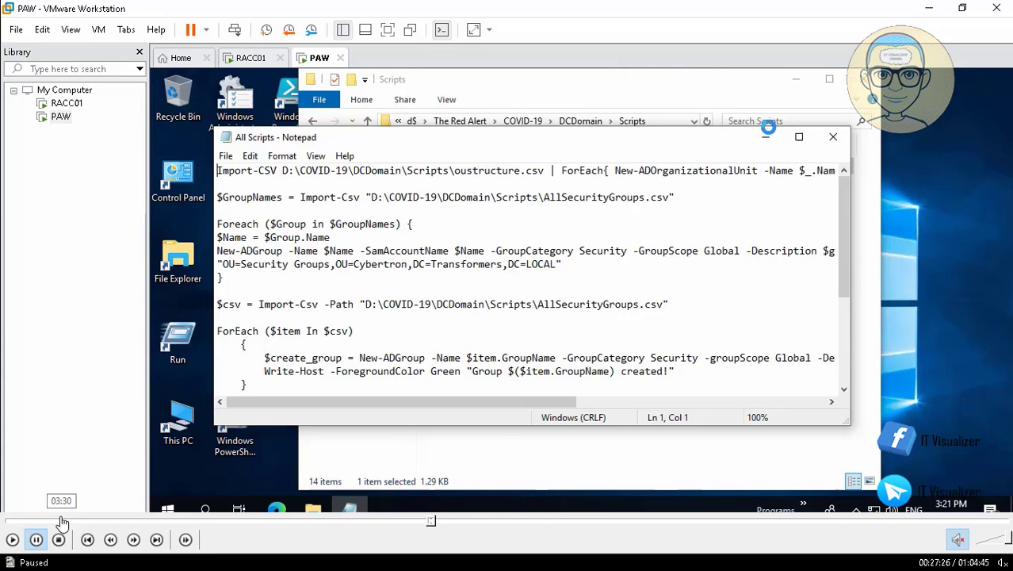
left_click(12, 539)
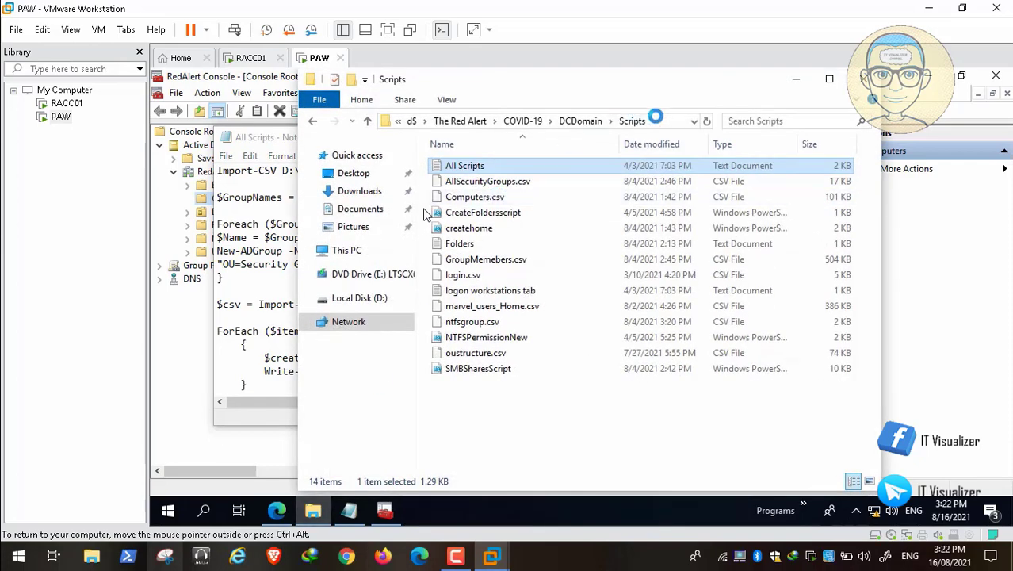
Copy the path The Red Alert\COVID-19\DCDomain\Scripts from Explorer's address bar
left_click(542, 121)
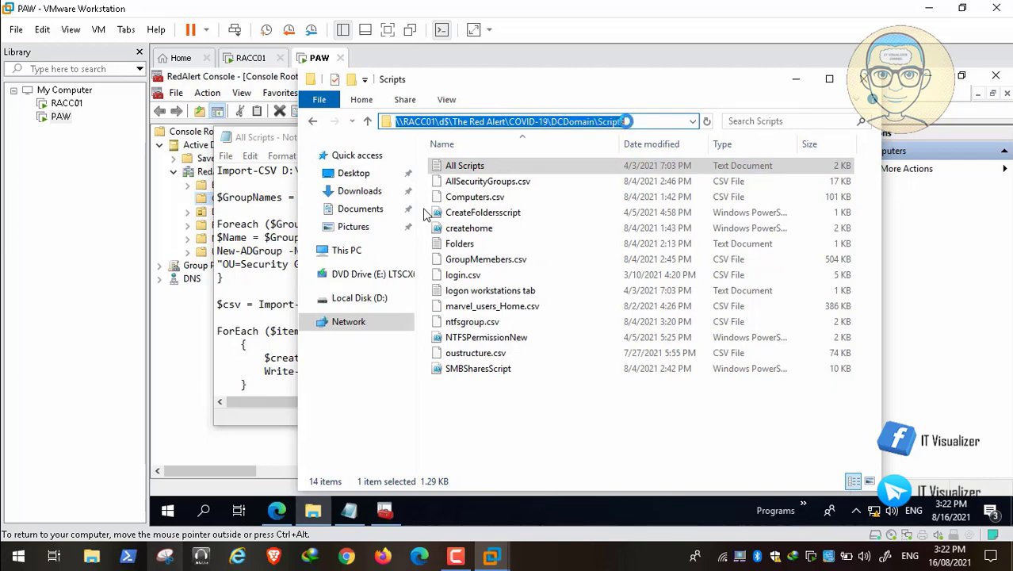
double_click(597, 122)
left_click_drag(597, 121, 454, 118)
key("ctrl+c")
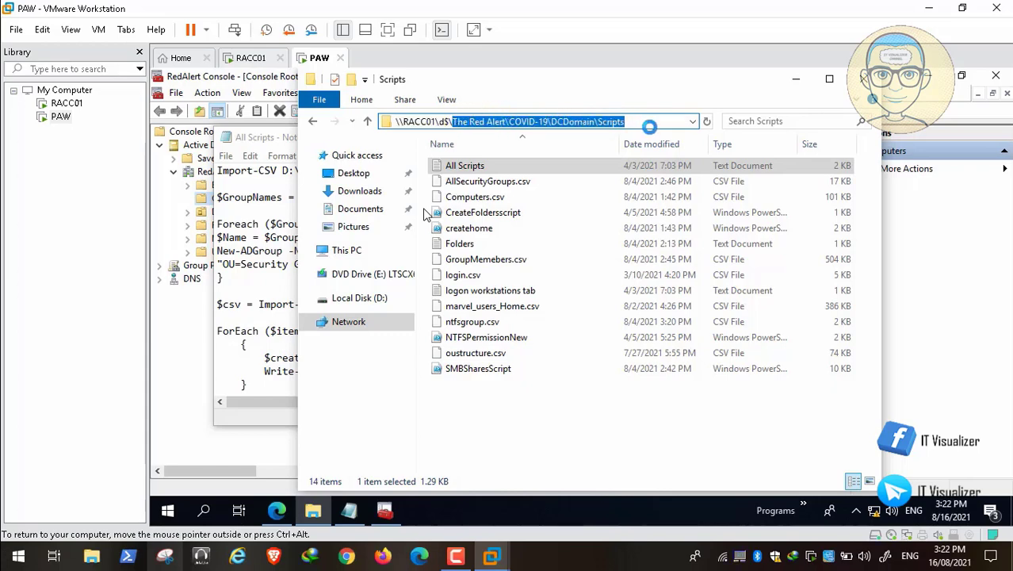
left_click(794, 80)
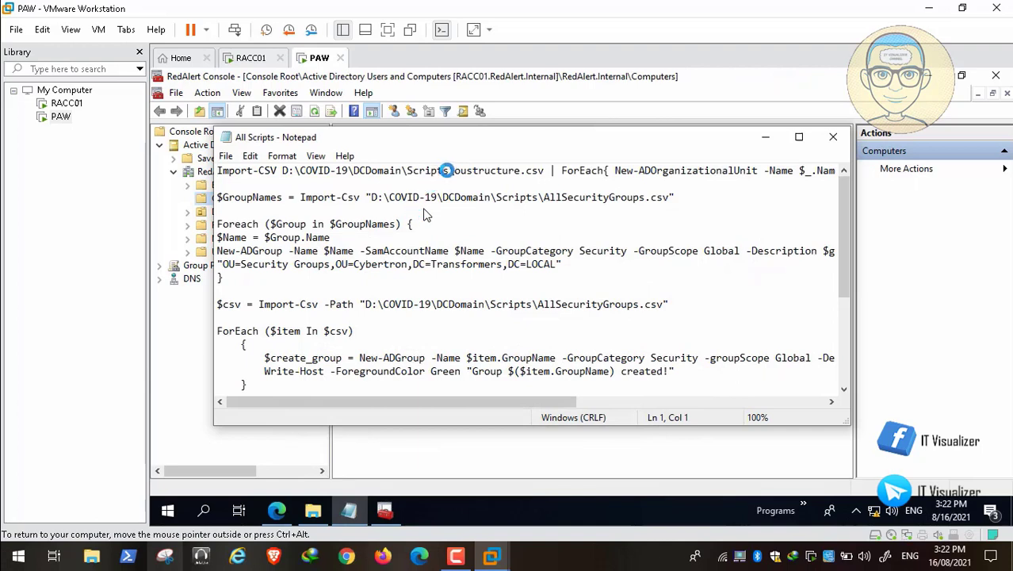
Replace line 1's old path with D:\The Red Alert\COVID-19\DCDomain\Scripts
left_click(449, 170)
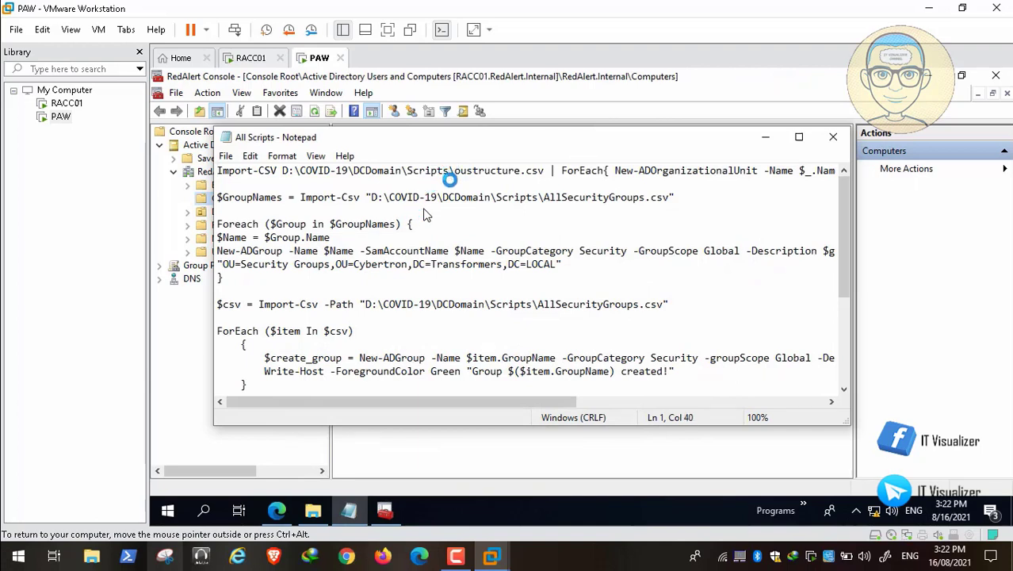
key("BackSpace")
key("BackSpace")
key("BackSpace")
key("BackSpace")
key("BackSpace")
key("BackSpace")
key("BackSpace")
key("BackSpace")
key("BackSpace")
key("BackSpace")
key("BackSpace")
key("BackSpace")
key("BackSpace")
key("BackSpace")
key("BackSpace")
key("BackSpace")
key("BackSpace")
key("BackSpace")
key("BackSpace")
key("BackSpace")
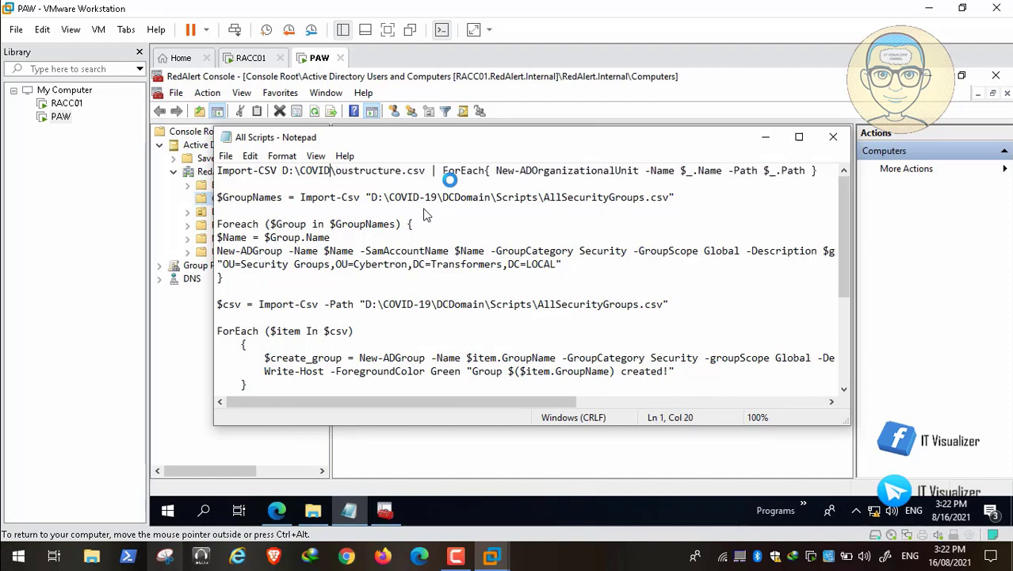
key("BackSpace")
key("BackSpace")
key("BackSpace")
key("BackSpace")
key("BackSpace")
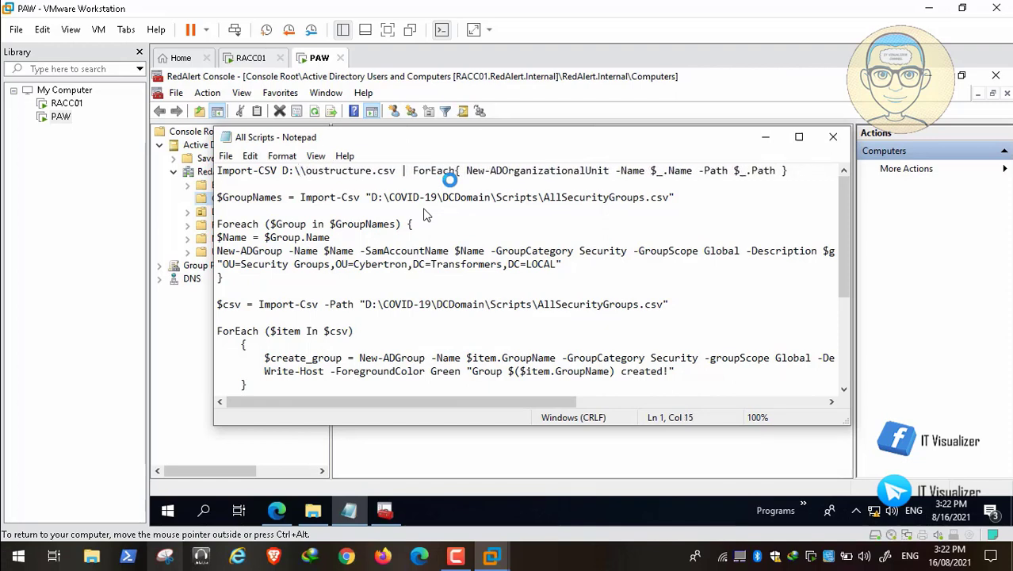
key("ctrl+v")
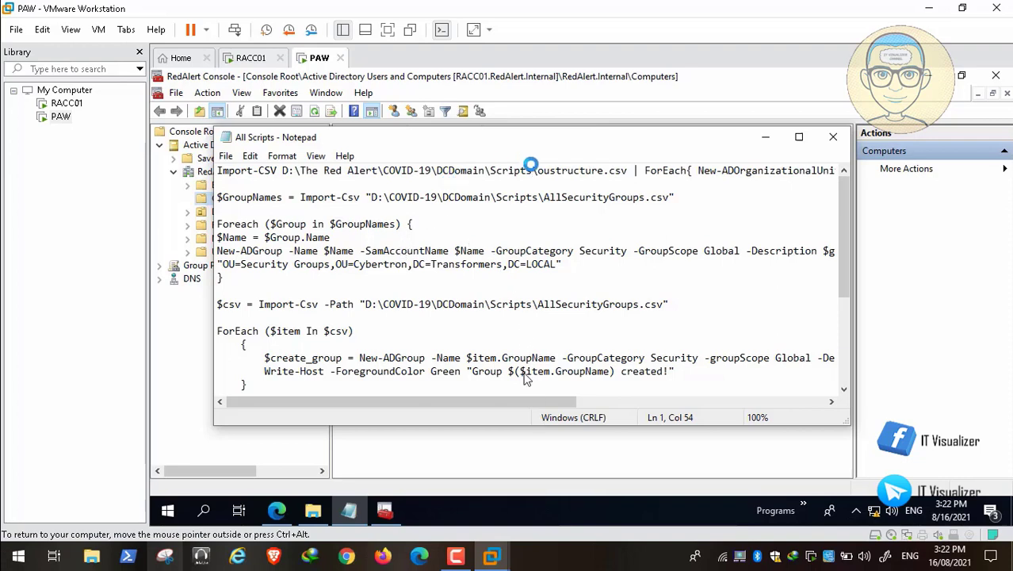
left_click_drag(539, 170, 389, 170)
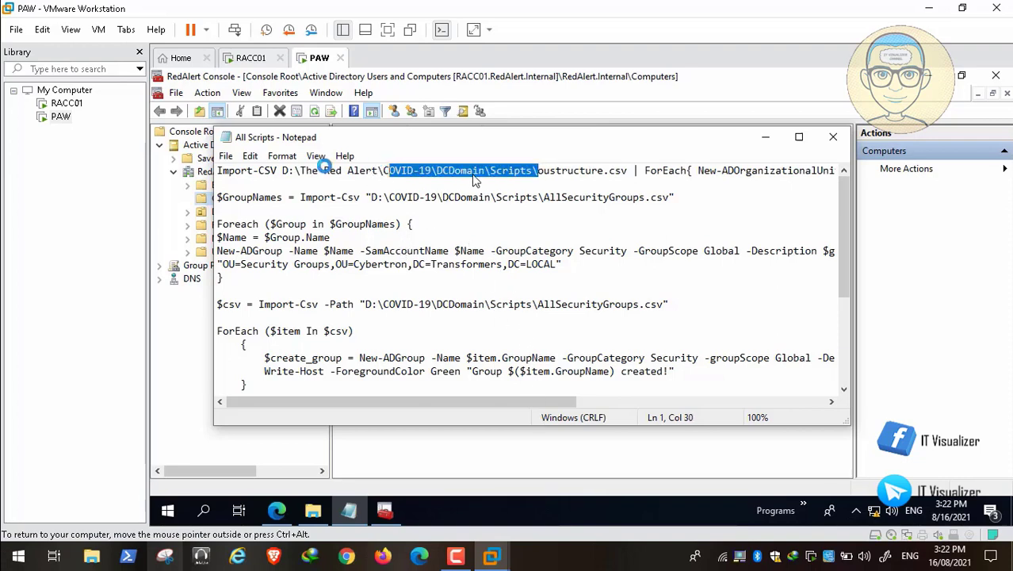
left_click_drag(325, 168, 283, 170)
key("ctrl+c")
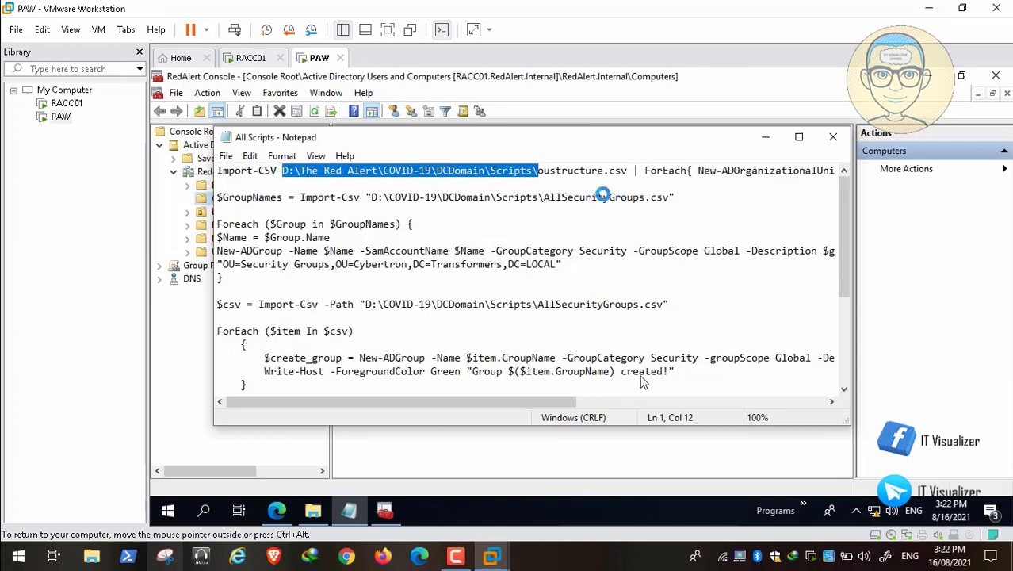
Paste the Scripts path into line 3 and the $csv Import-Csv path, then minimize Notepad
left_click(539, 196)
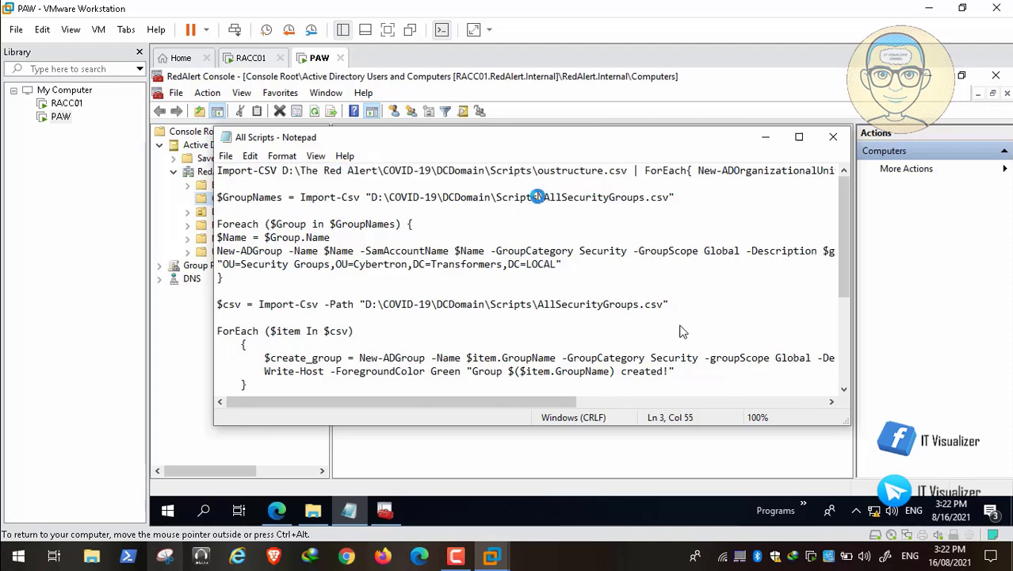
key("BackSpace")
key("BackSpace")
key("BackSpace")
key("BackSpace")
key("BackSpace")
key("BackSpace")
key("BackSpace")
key("BackSpace")
key("BackSpace")
key("BackSpace")
key("BackSpace")
key("BackSpace")
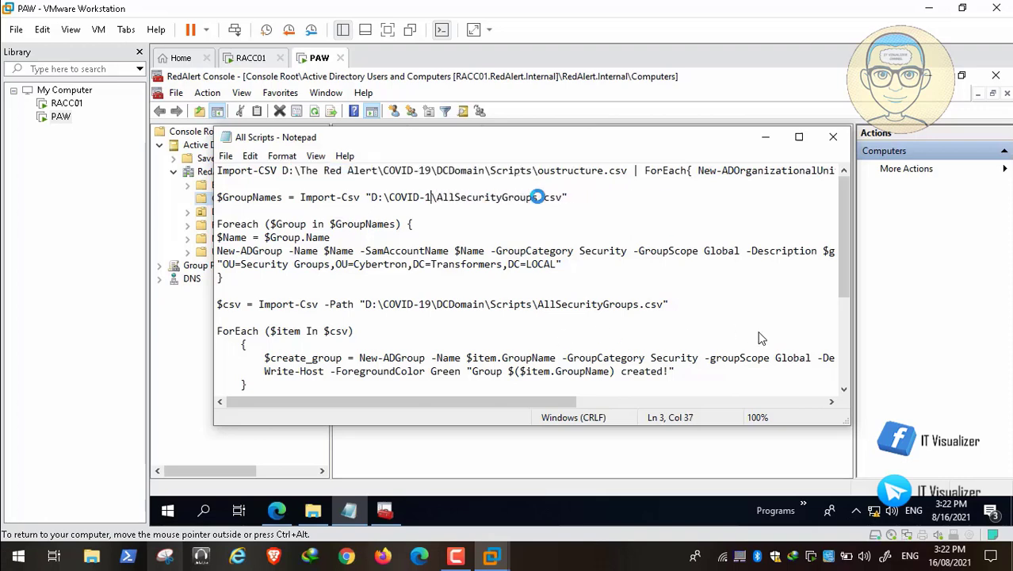
key("BackSpace")
key("BackSpace")
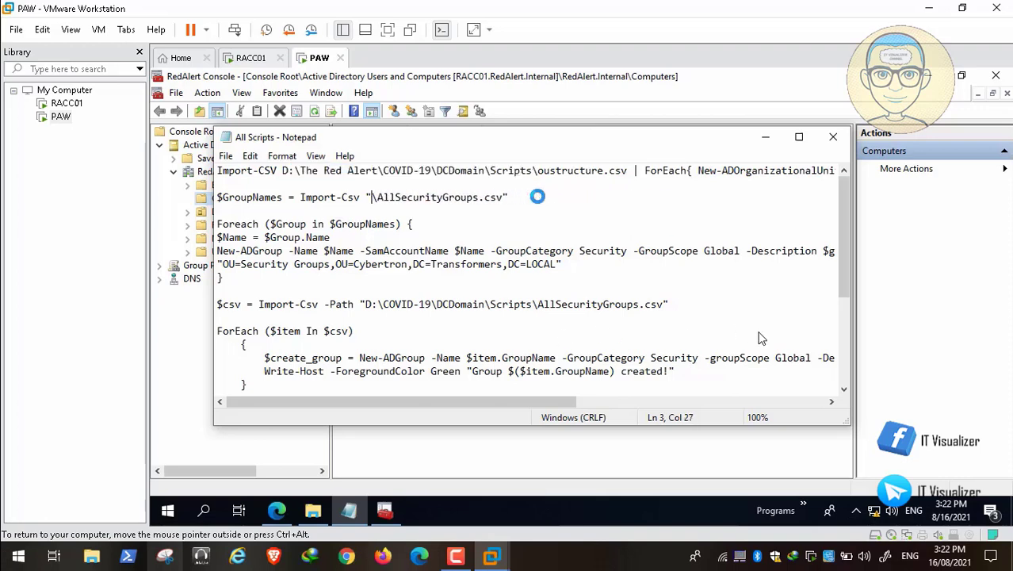
key("ctrl+v")
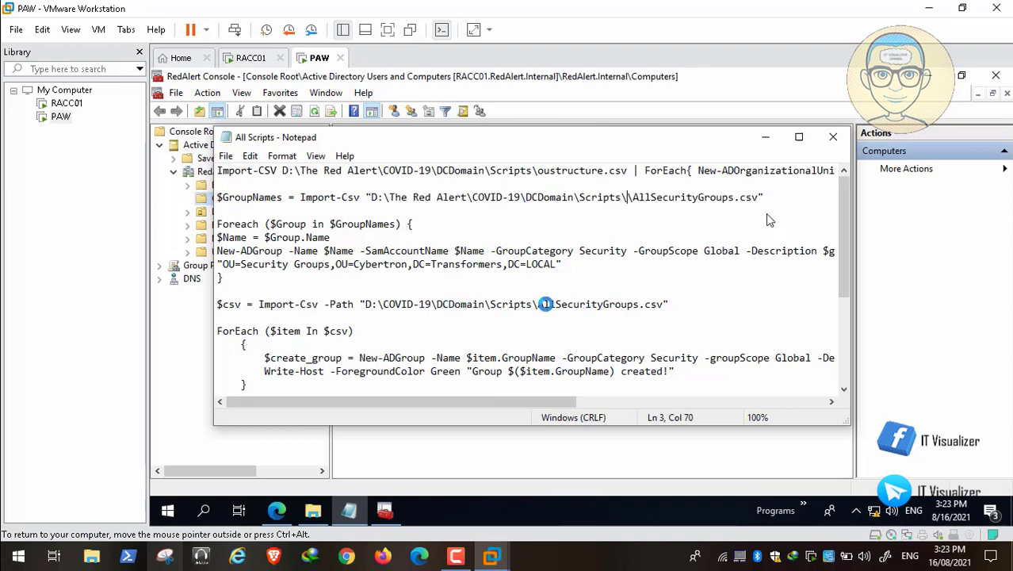
left_click(531, 303)
key("BackSpace")
key("BackSpace")
key("BackSpace")
key("BackSpace")
key("BackSpace")
key("BackSpace")
key("BackSpace")
key("BackSpace")
key("BackSpace")
key("BackSpace")
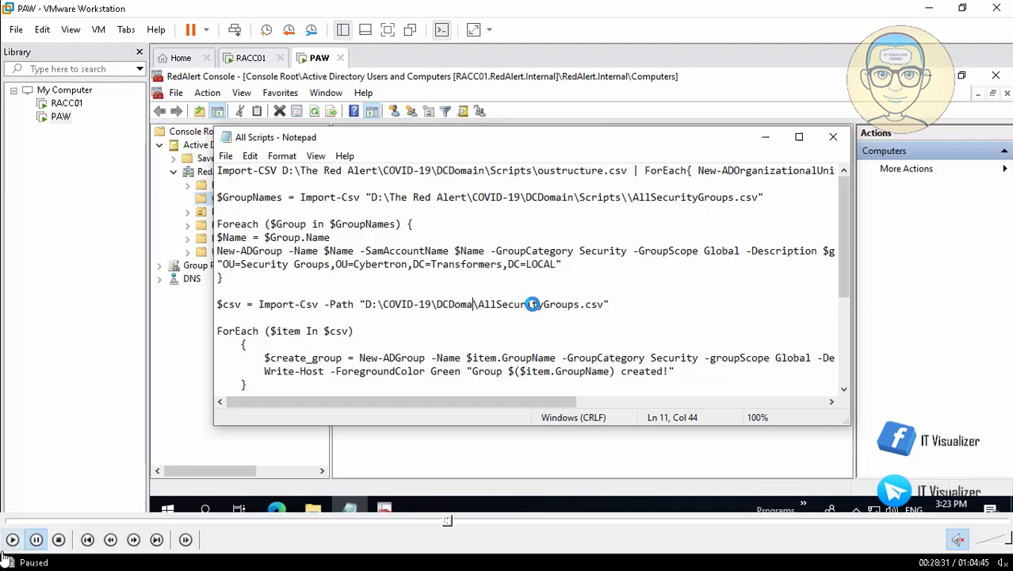
left_click(13, 540)
left_click(13, 540)
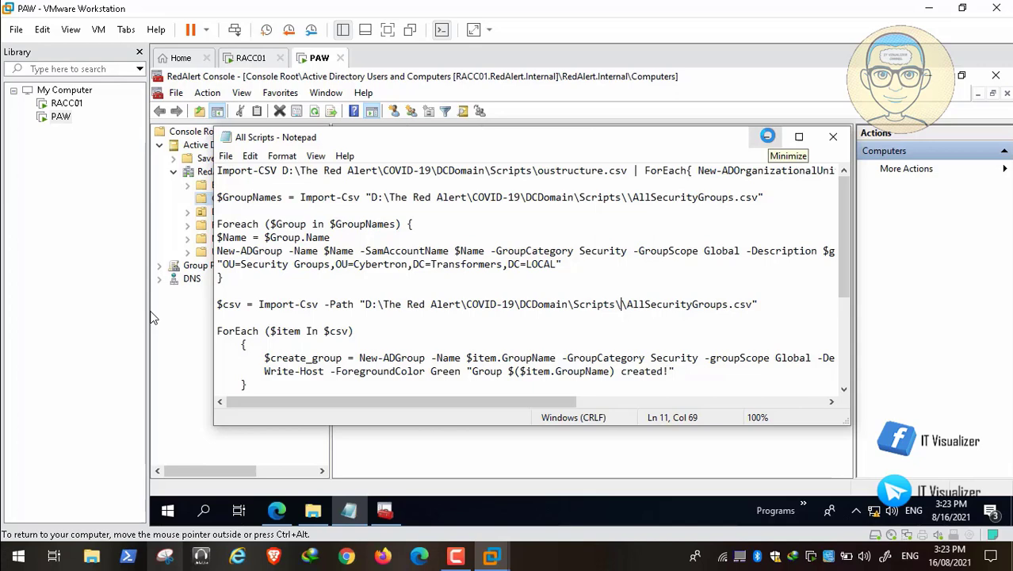
left_click(767, 136)
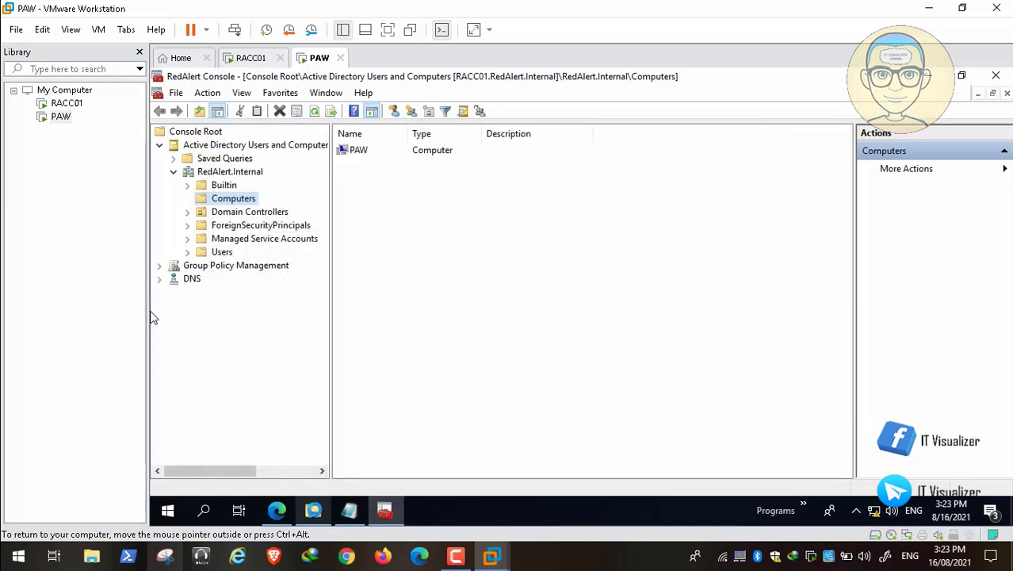
Rename The Red Alert folder on RACC01's d$ share to TheRedAlert
left_click(313, 510)
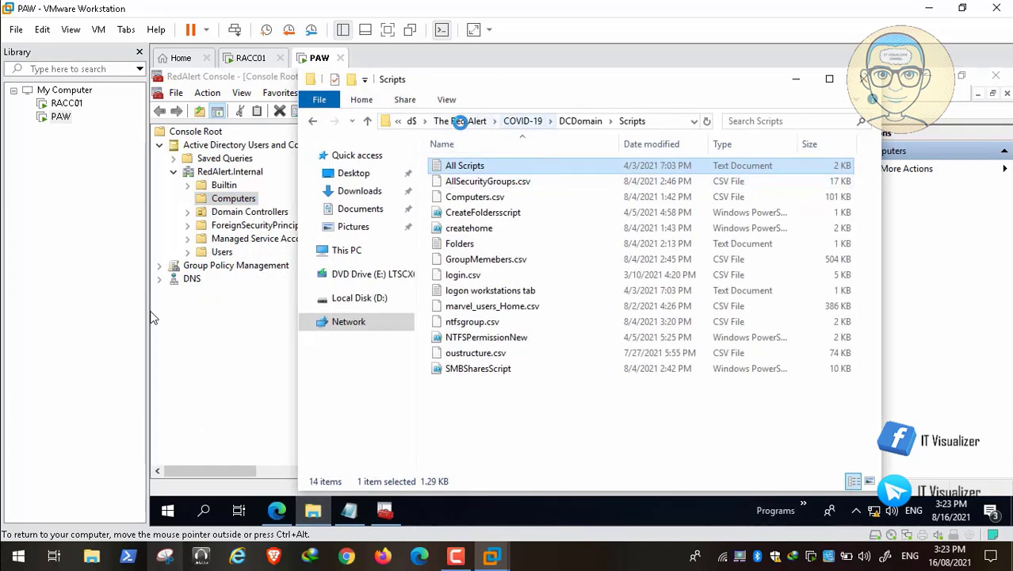
left_click(412, 121)
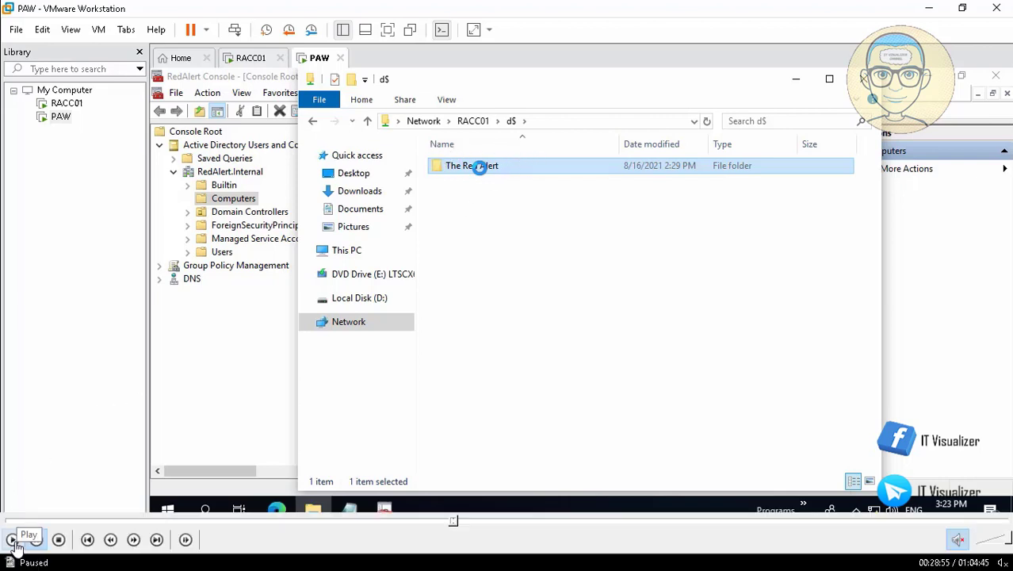
left_click(14, 544)
right_click(480, 168)
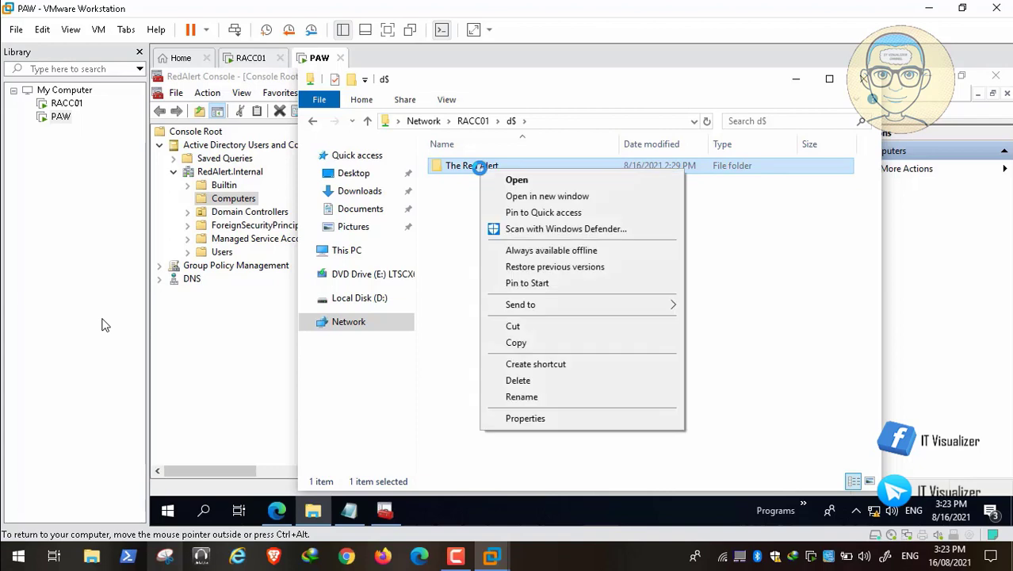
left_click(542, 397)
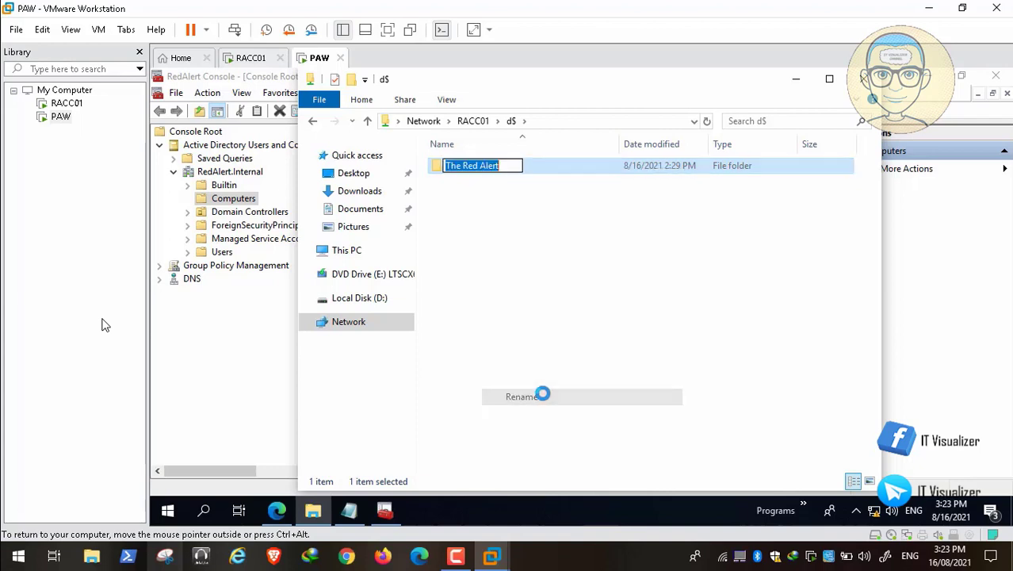
left_click(464, 164)
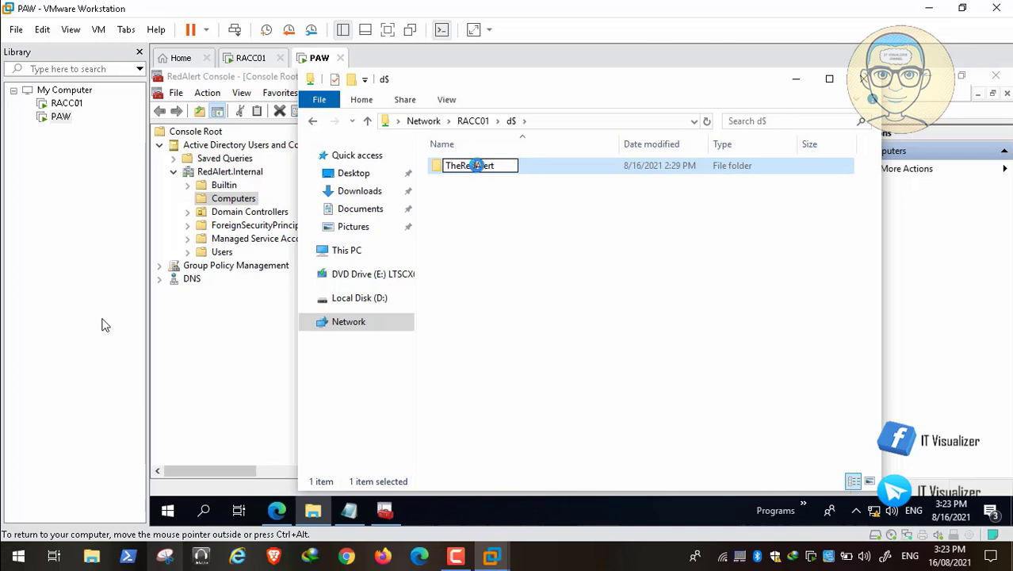
left_click(517, 205)
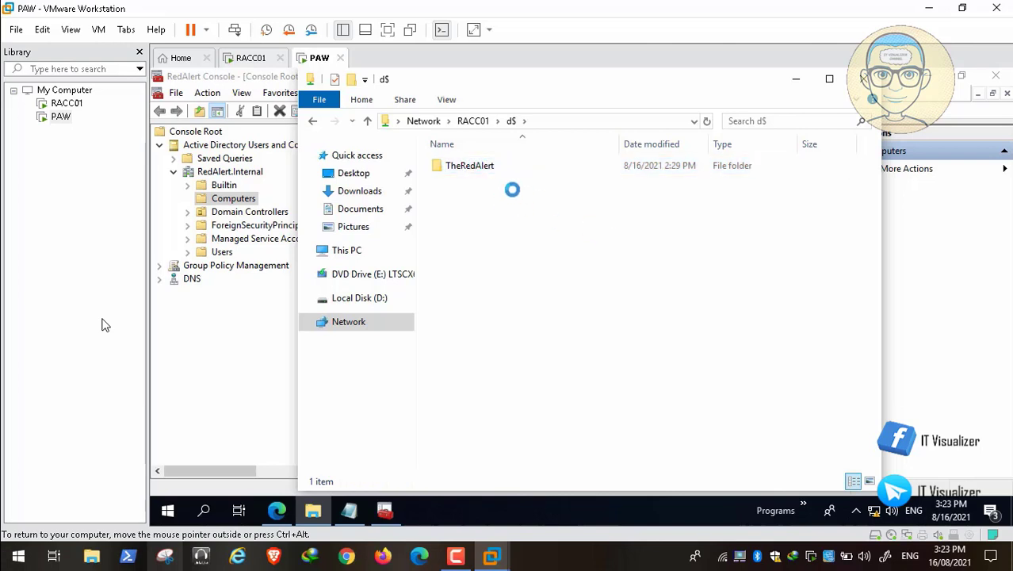
Browse to TheRedAlert\COVID-19\DCDomain\Scripts and copy its folder path from the address bar
left_click(479, 166)
double_click(485, 165)
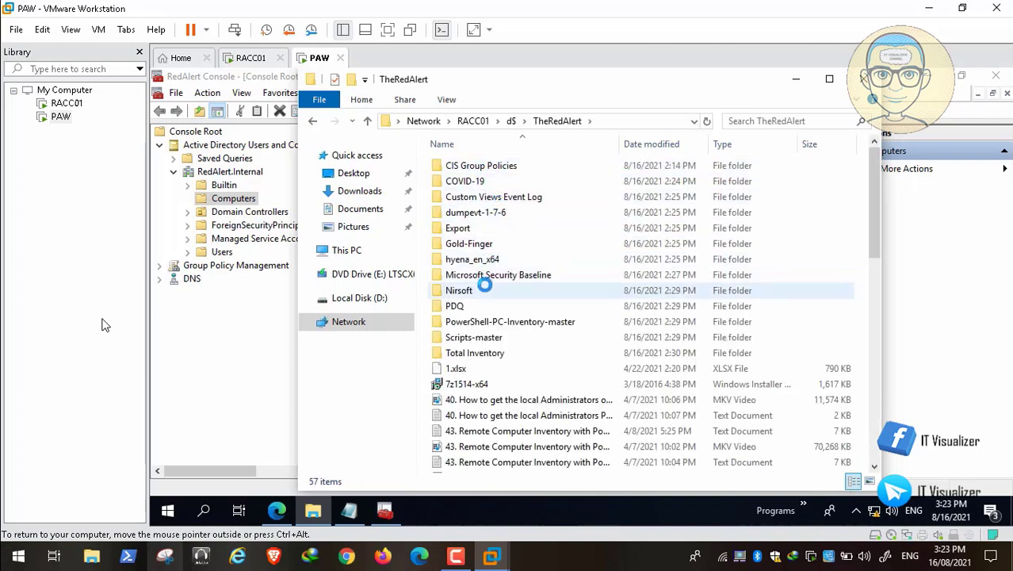
double_click(481, 182)
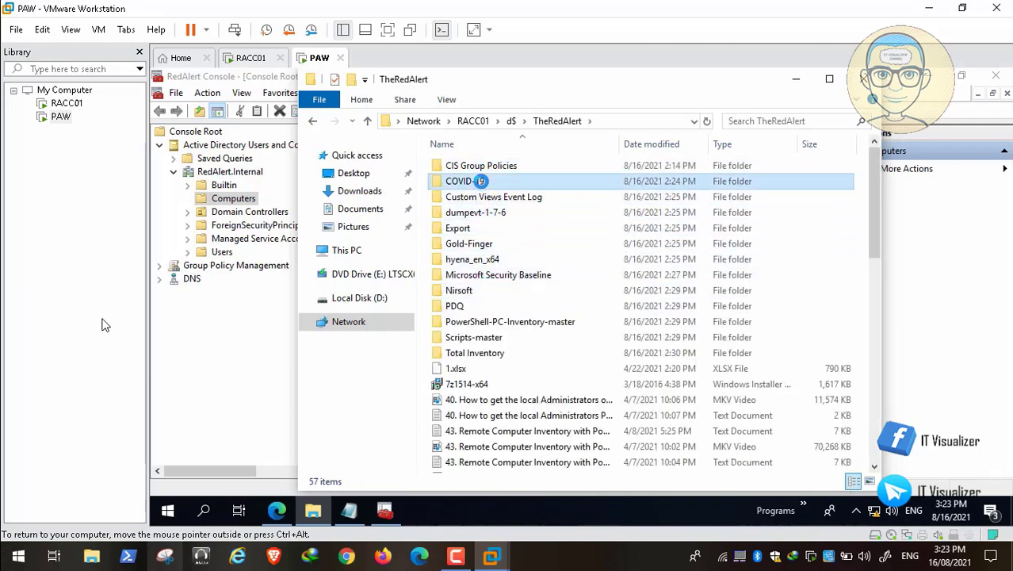
left_click(474, 165)
double_click(474, 164)
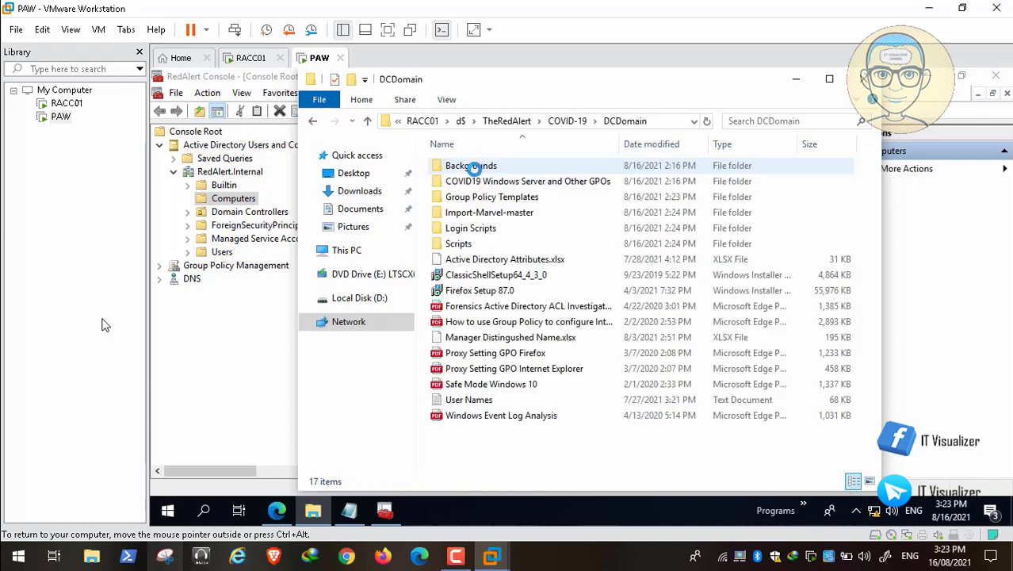
double_click(475, 245)
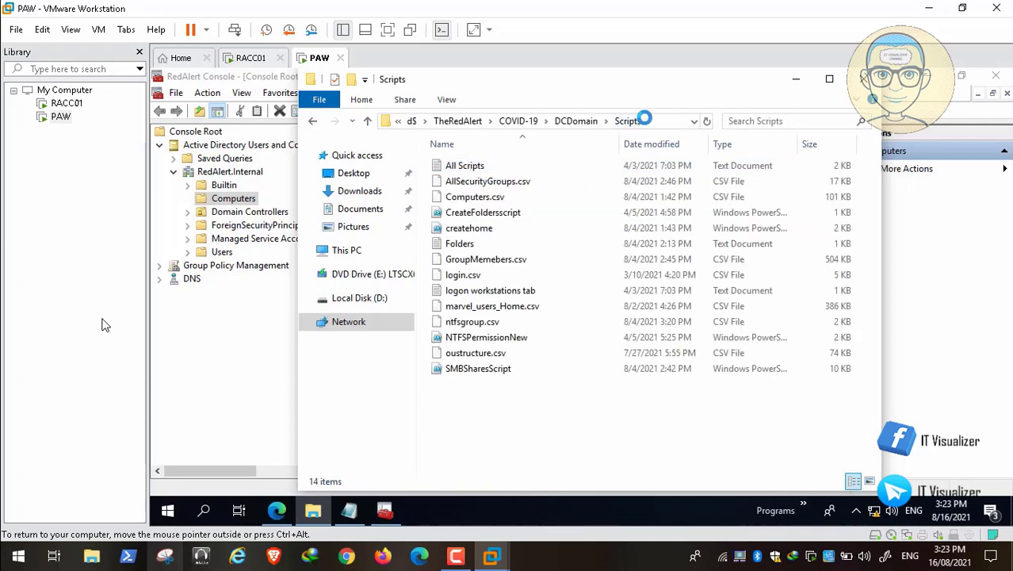
left_click(647, 119)
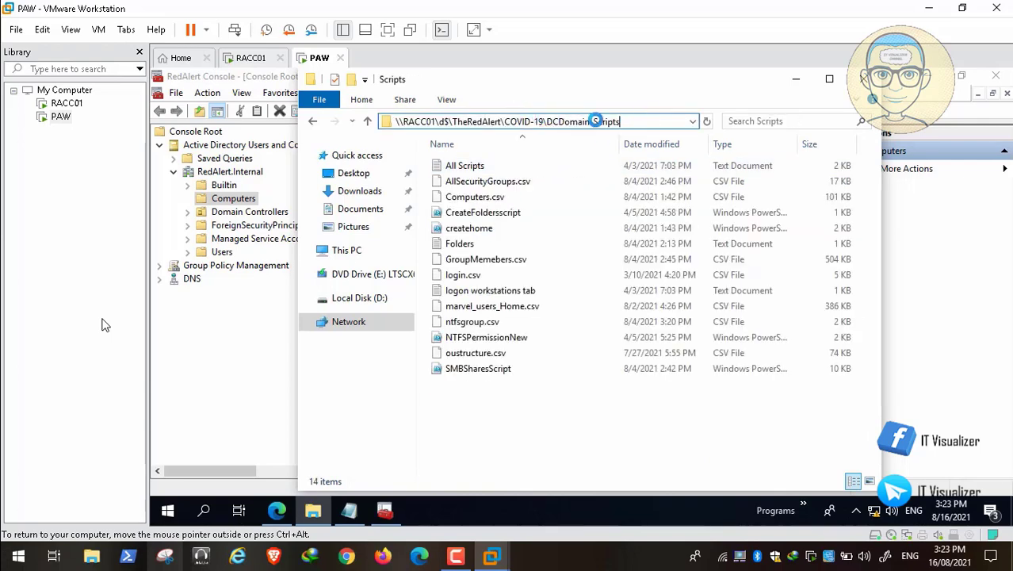
left_click_drag(622, 121, 449, 118)
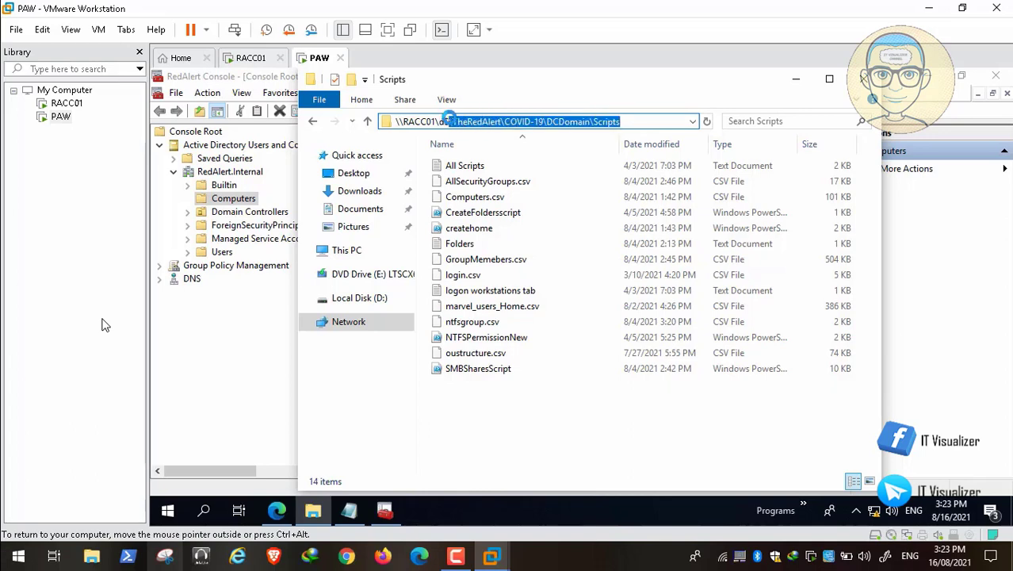
left_click(796, 79)
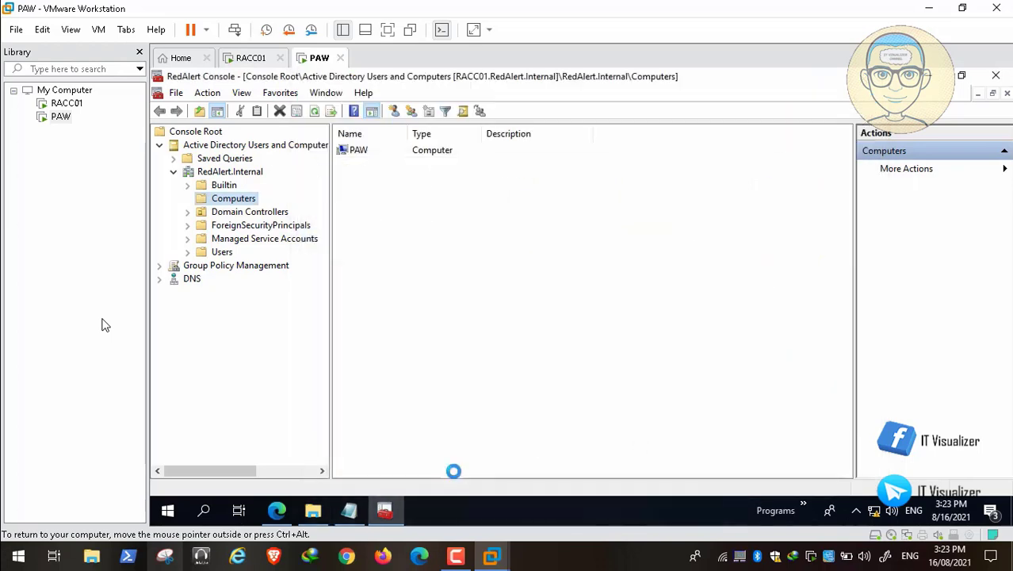
Change the script's folder paths to D:\TheRedAlert\COVID-19\DCDomain\Scripts
left_click(349, 510)
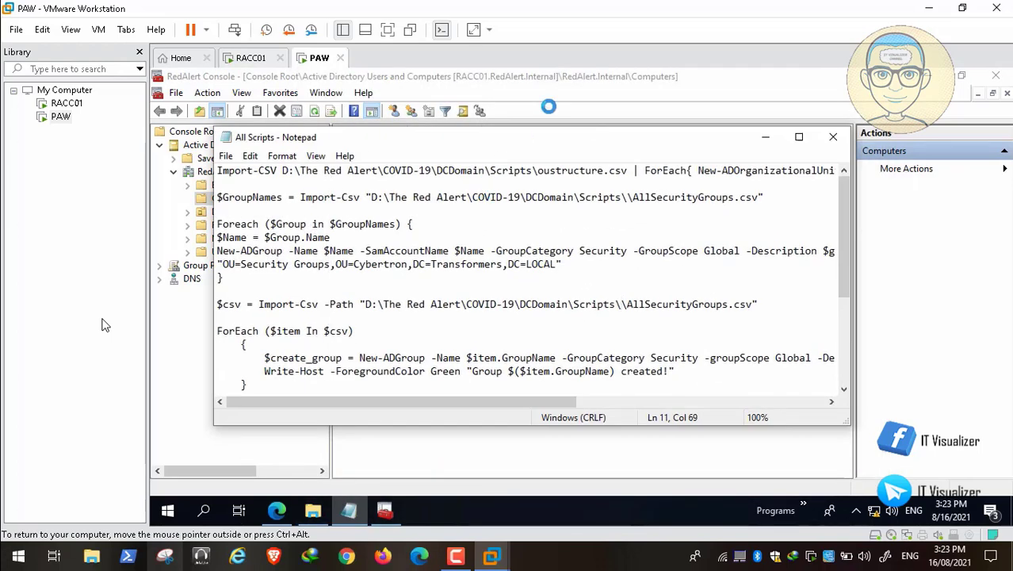
left_click_drag(533, 170, 291, 169)
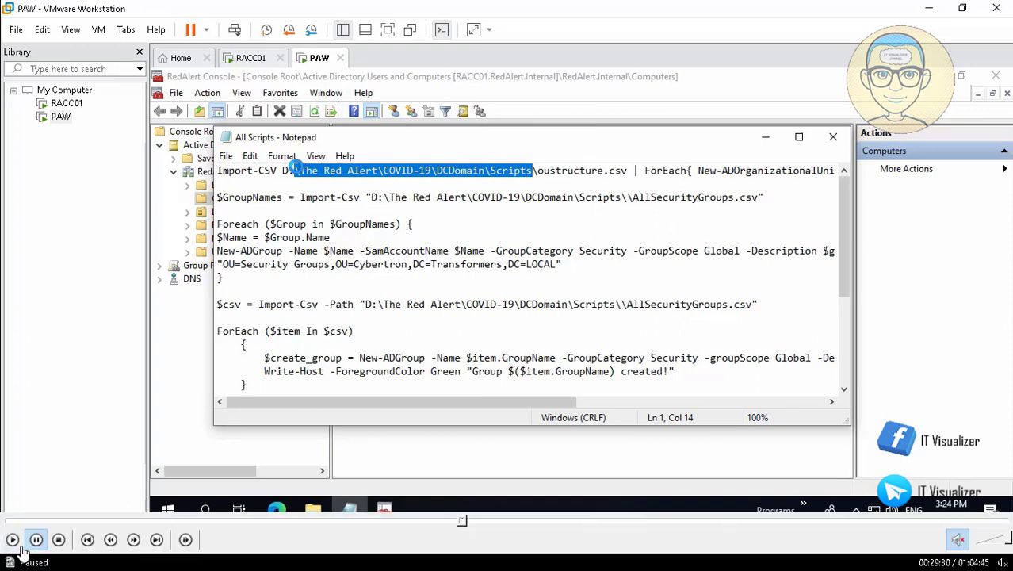
left_click(13, 540)
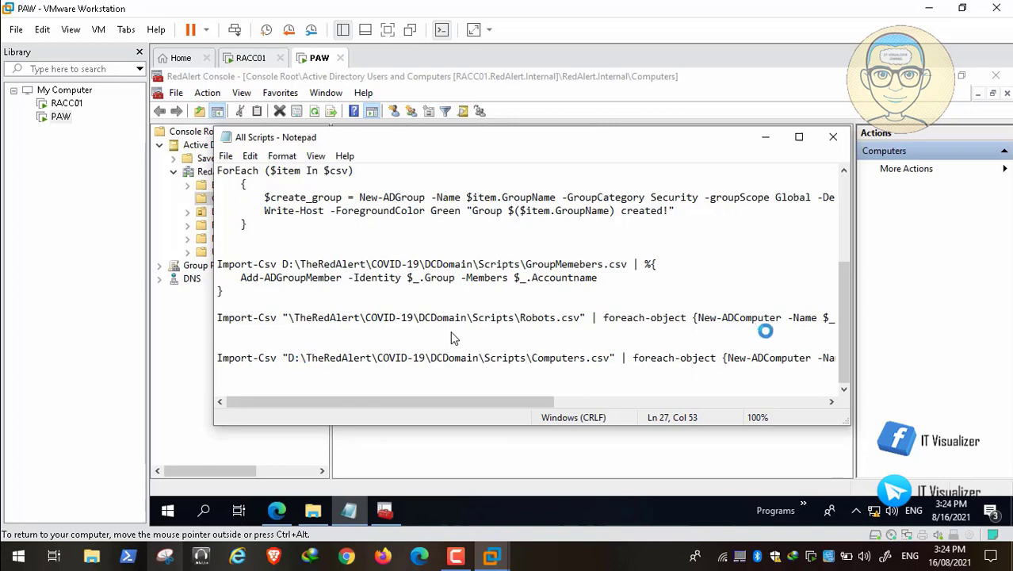
Save All Scripts from the File menu, which fails with 'The system cannot find the path specified.'
left_click_drag(850, 273, 847, 180)
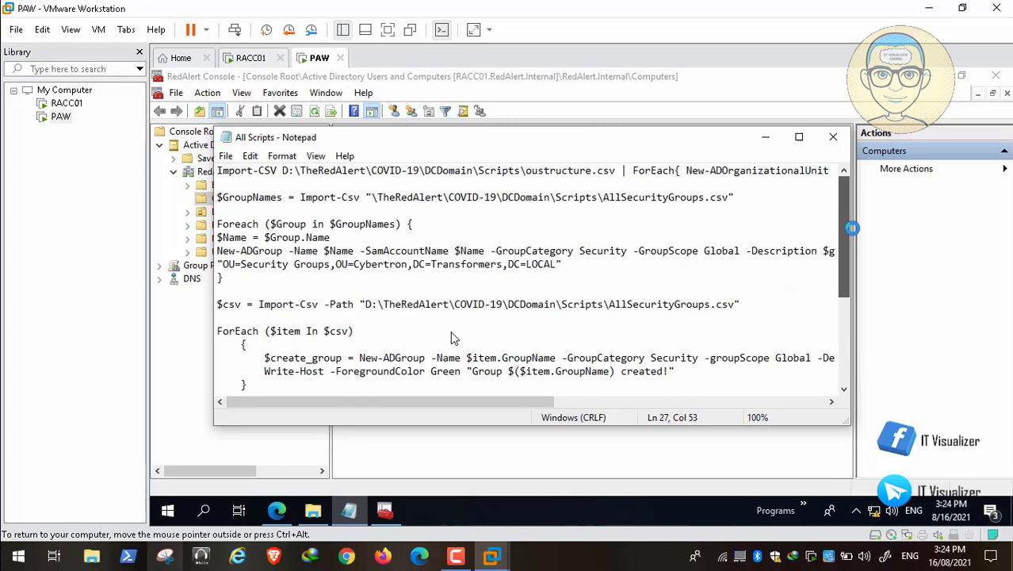
left_click(226, 156)
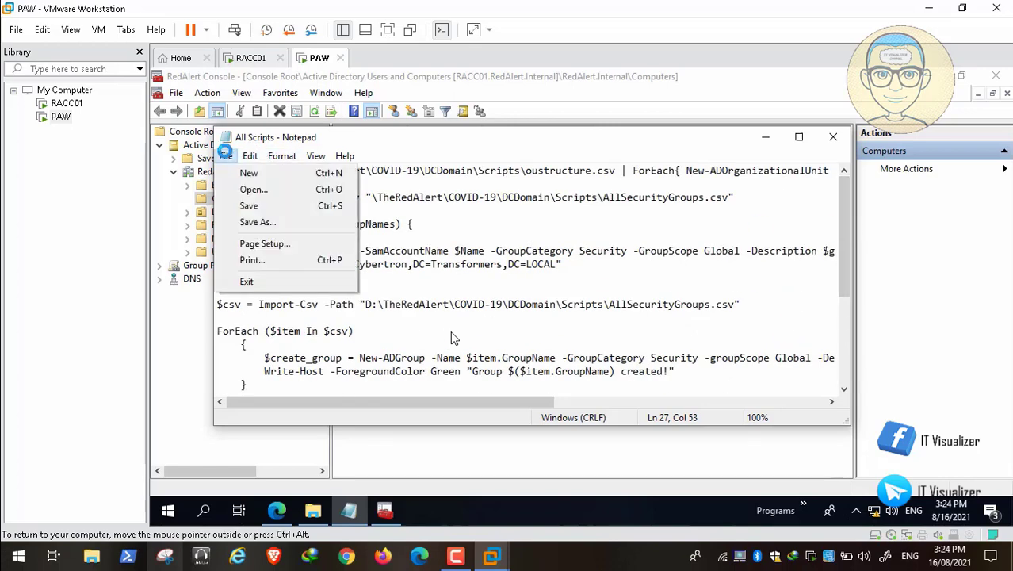
left_click(294, 205)
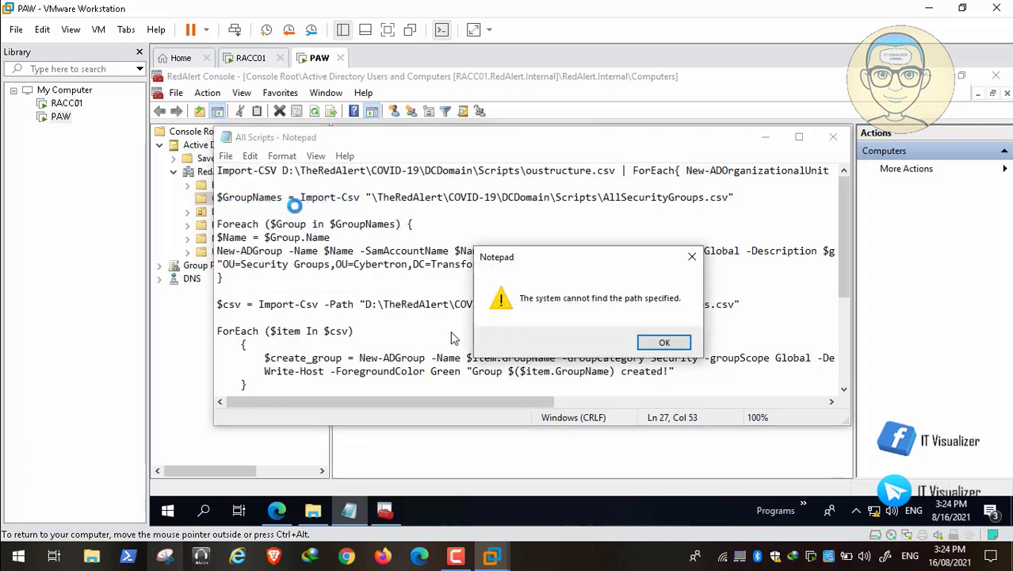
Save the script over All Scripts.txt in \\RACC01\d$\TheRedAlert\COVID-19\DCDomain\Scripts, replacing it, then minimize Notepad
left_click(663, 341)
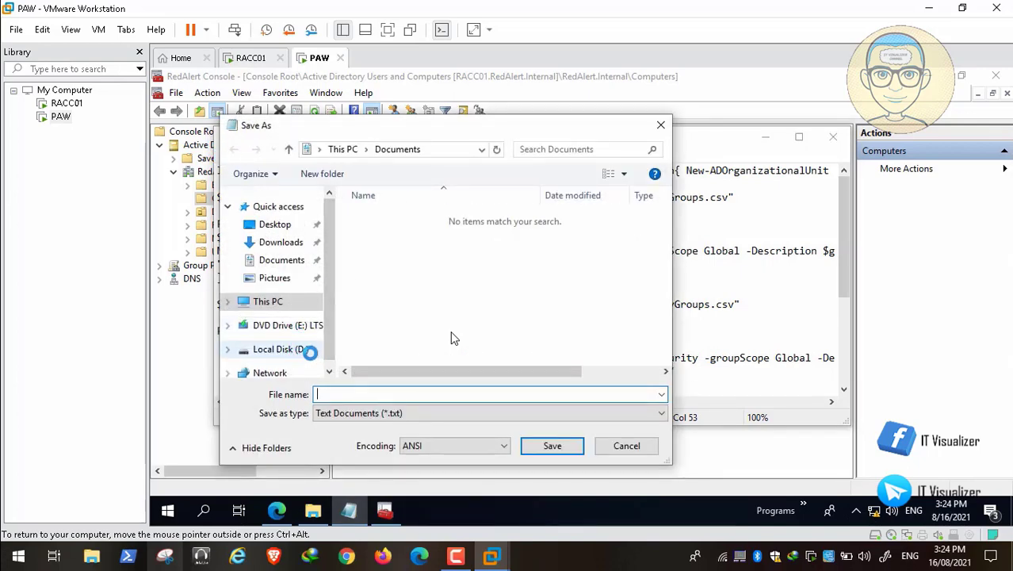
left_click(328, 370)
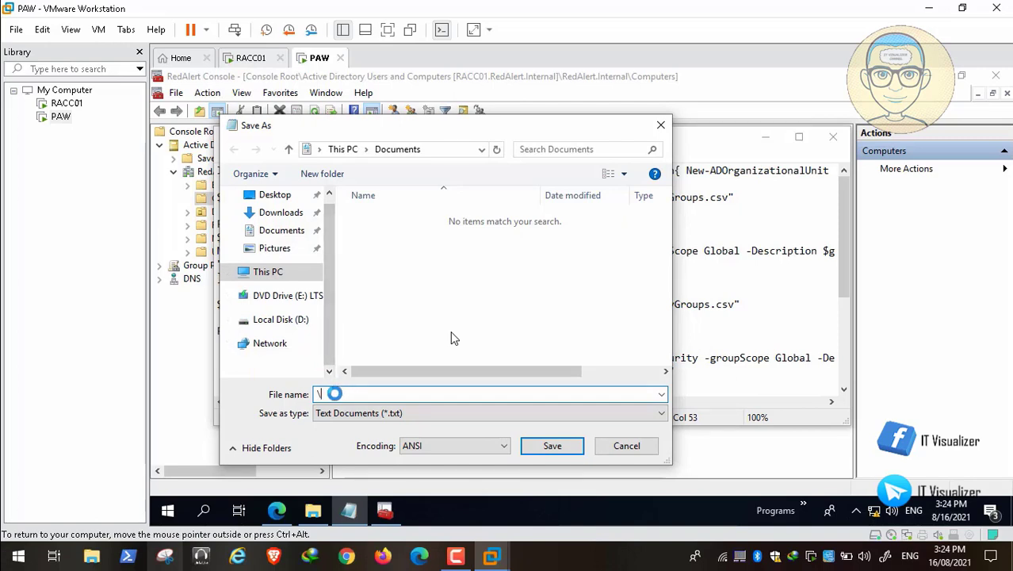
type("\\RACC01\\d$")
key("Return")
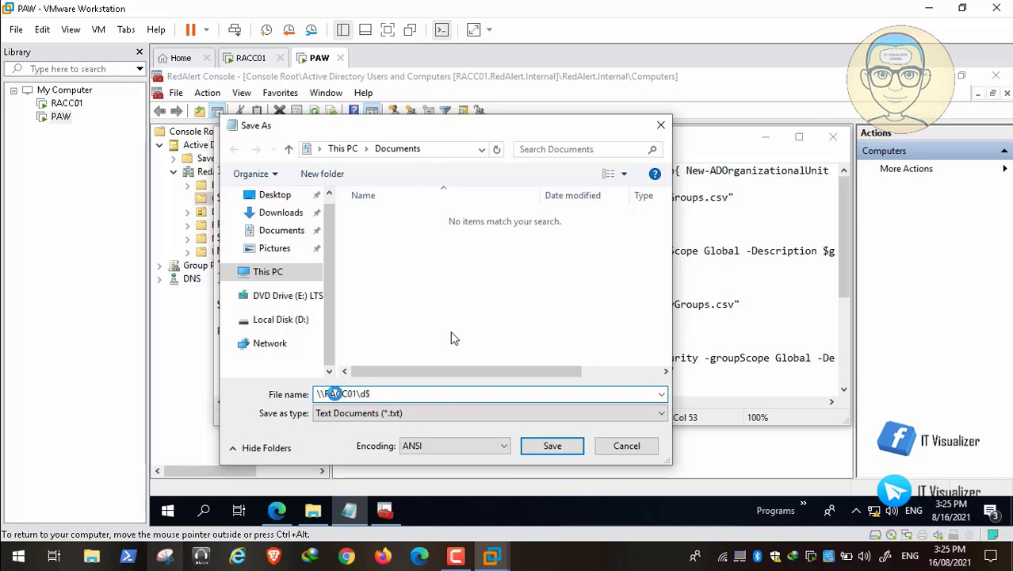
double_click(403, 215)
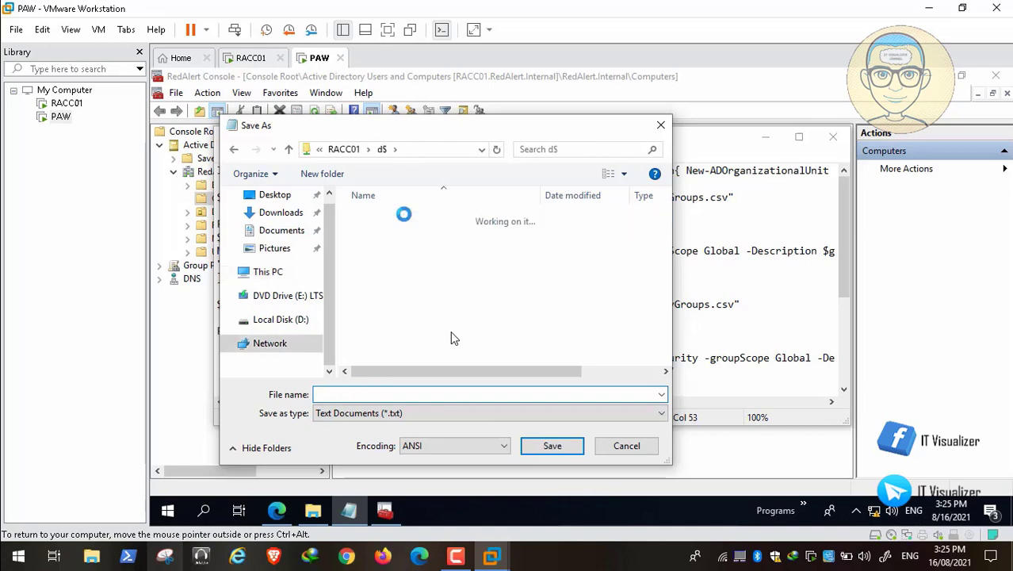
double_click(388, 232)
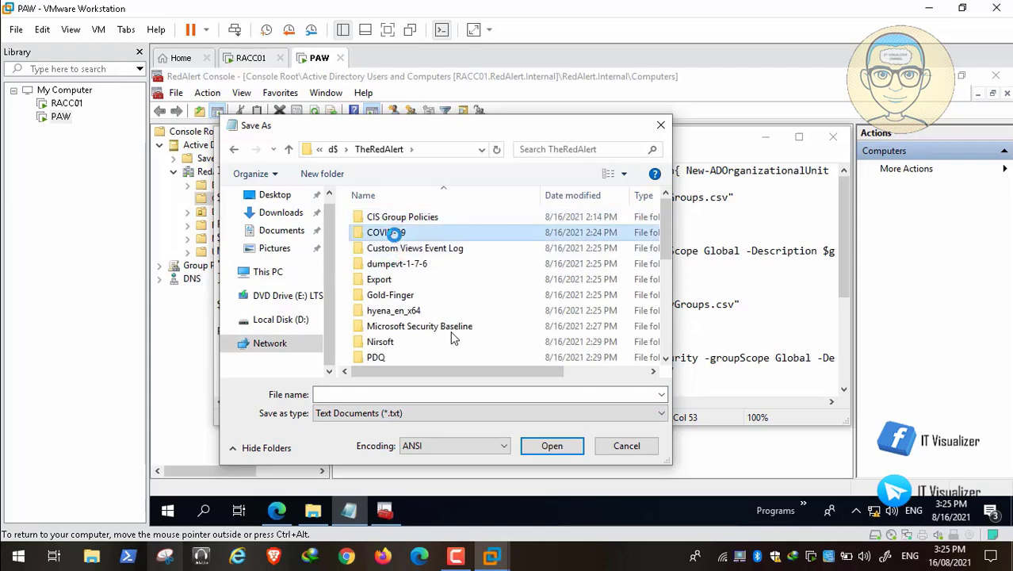
double_click(398, 215)
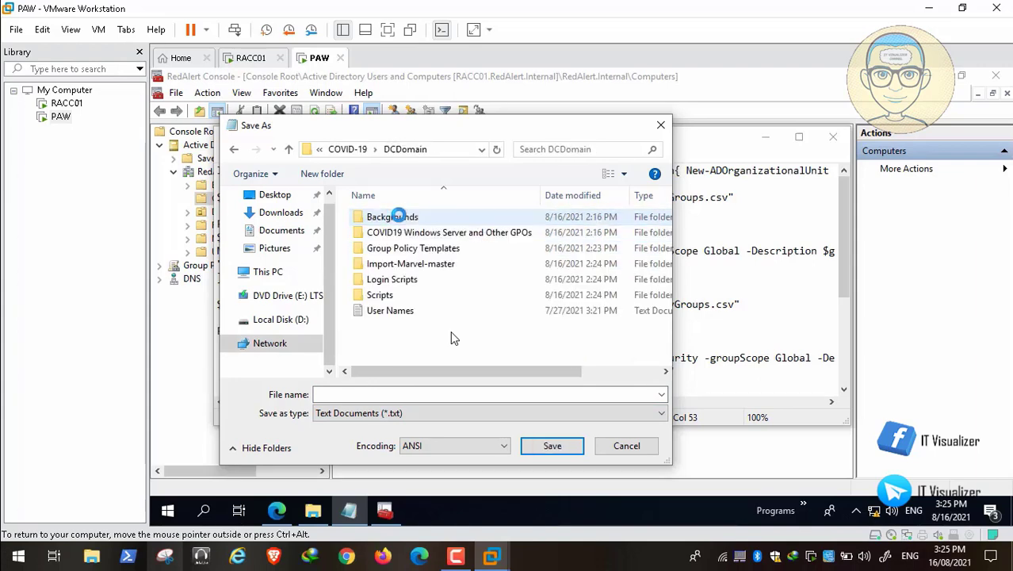
double_click(394, 295)
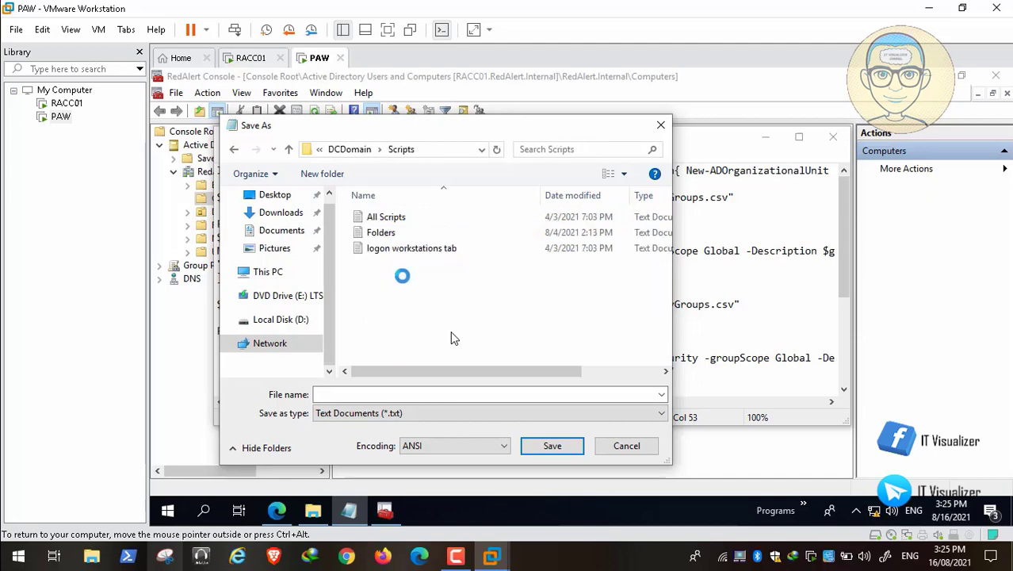
left_click(398, 218)
left_click(548, 446)
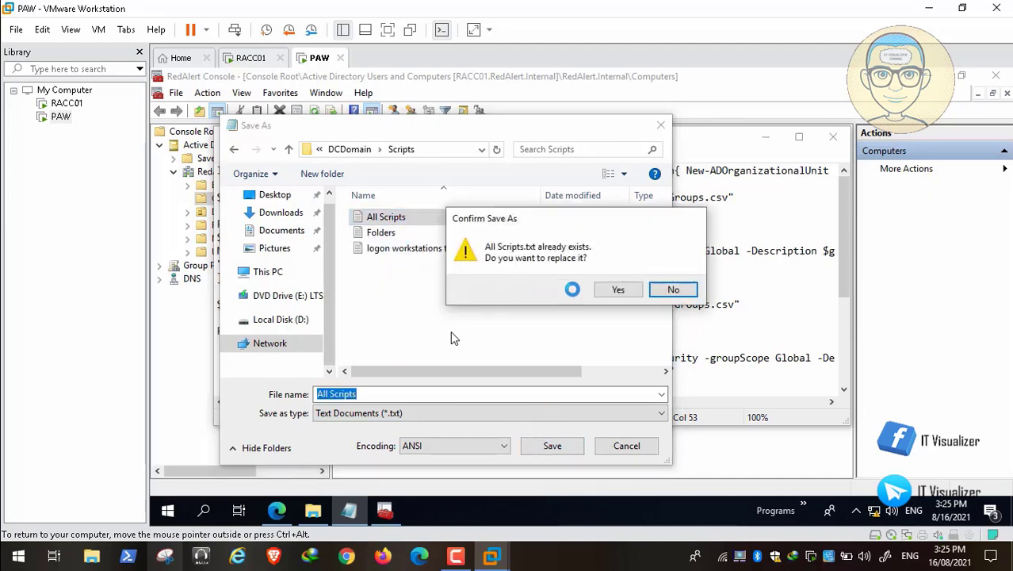
key("Left")
key("Return")
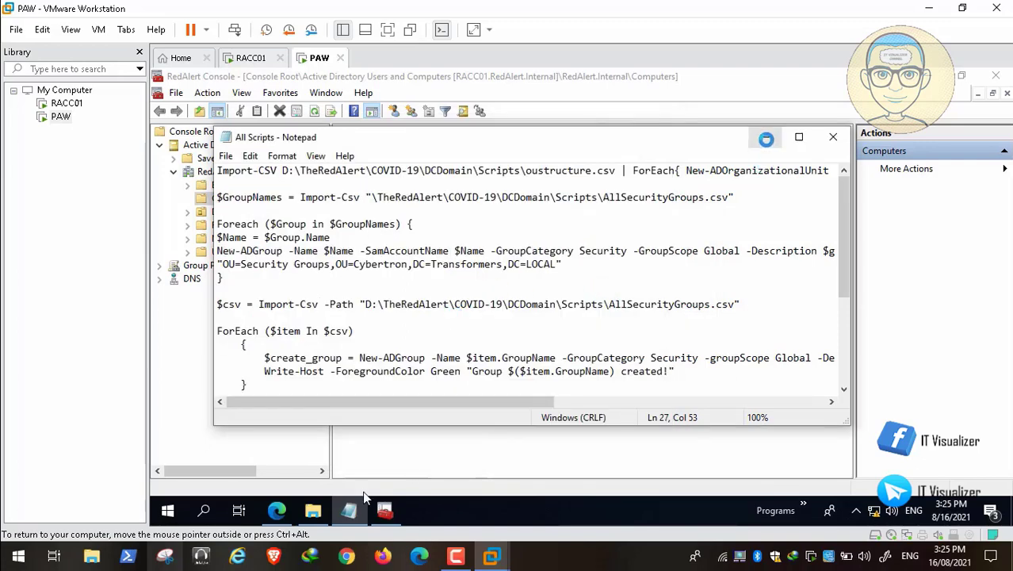
left_click(765, 137)
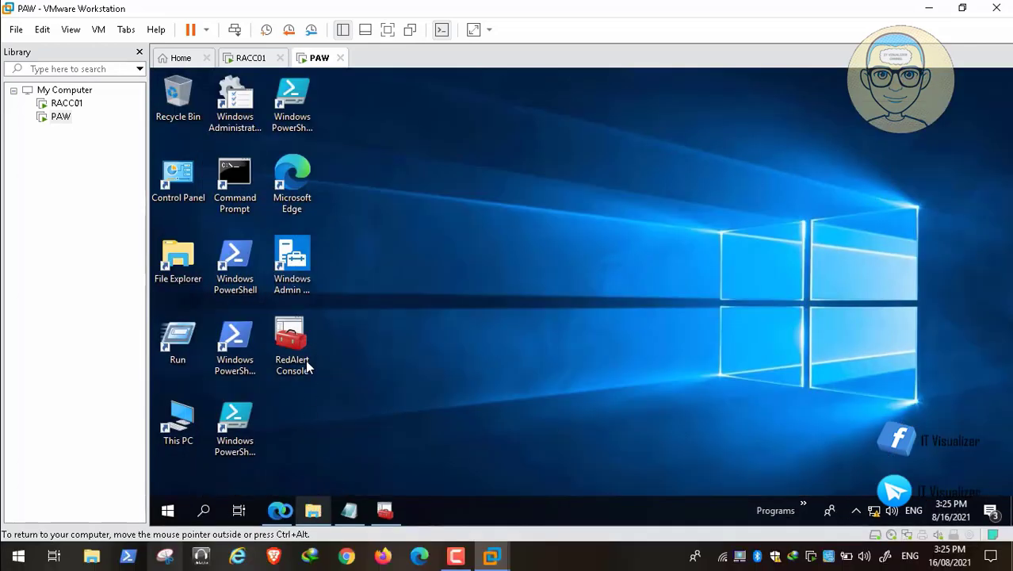
Bring up Windows Admin Center's PowerShell session to RACC01.RedAlert.Internal and focus its prompt
key("Escape")
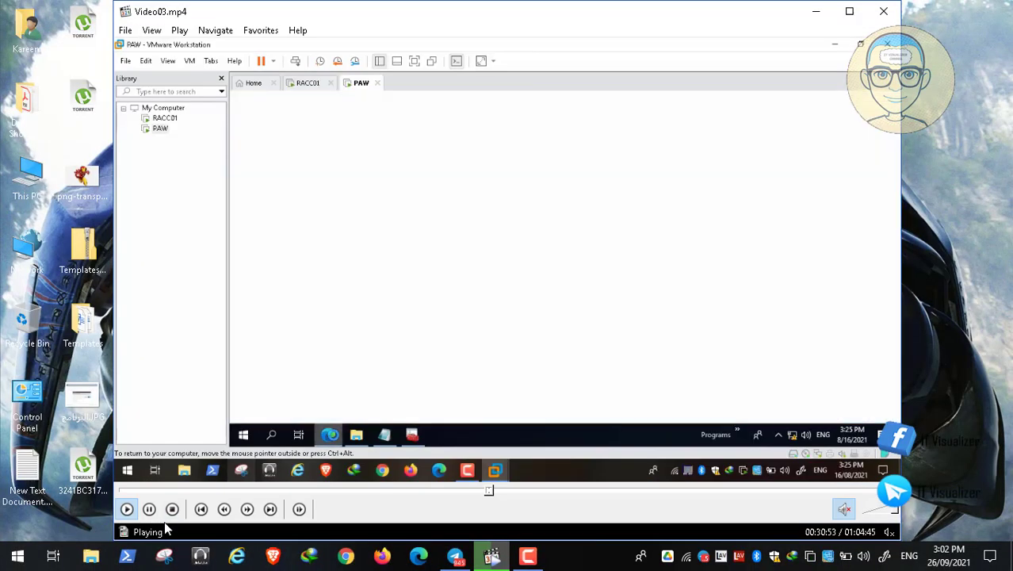
left_click(149, 510)
left_click(527, 556)
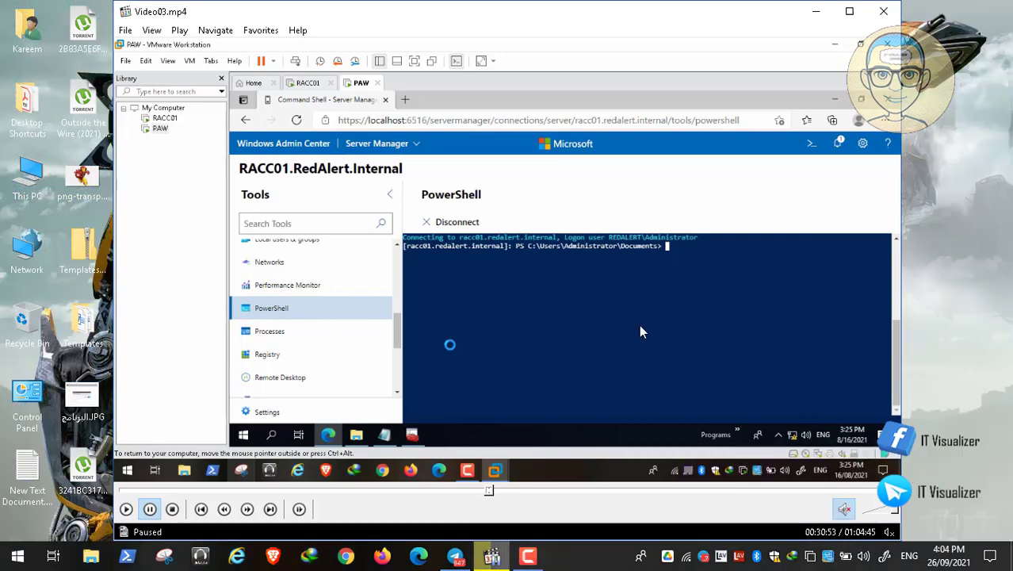
double_click(420, 304)
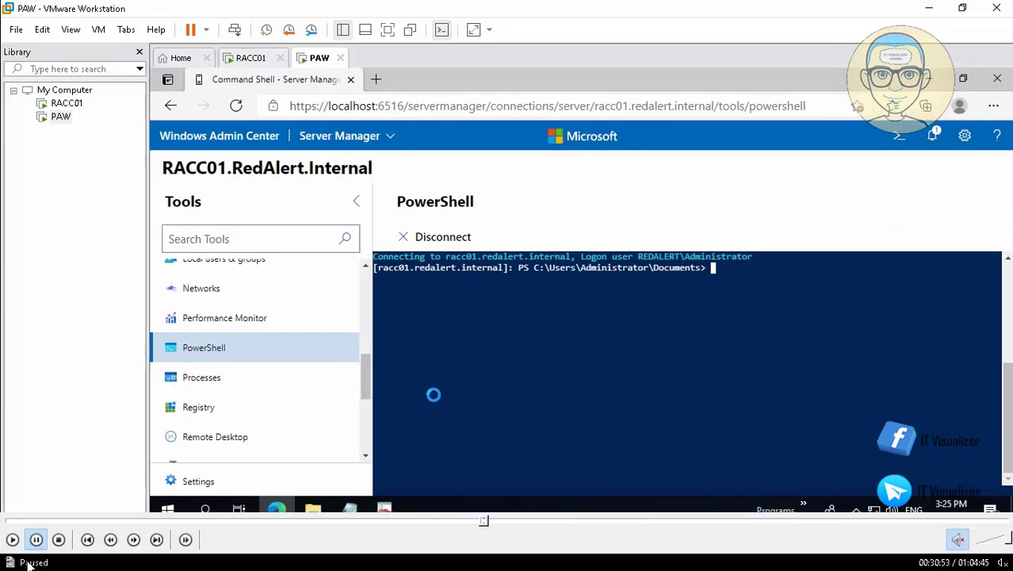
left_click(13, 540)
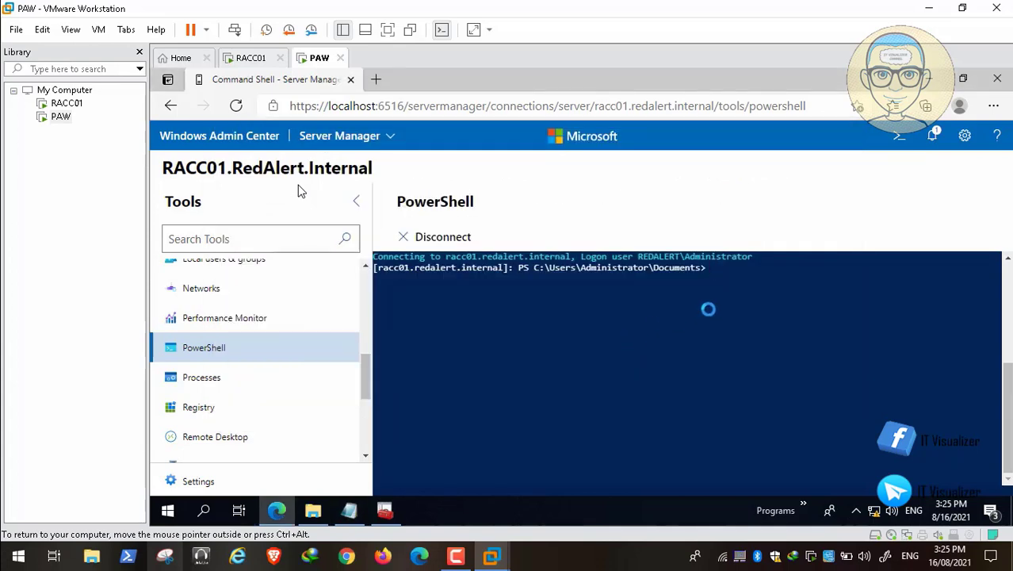
left_click(455, 556)
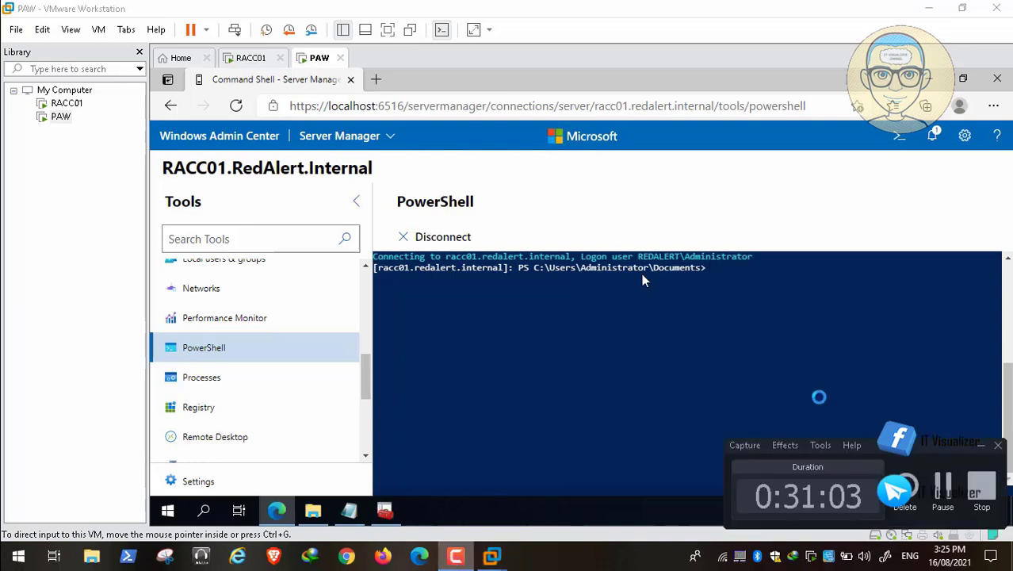
left_click(689, 281)
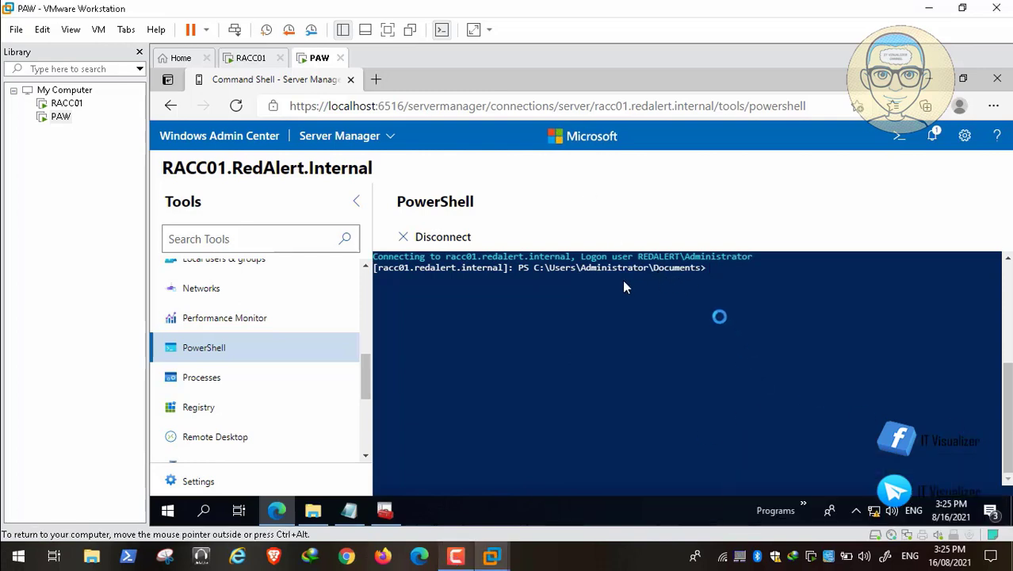
Switch the session to the D: drive and list its contents with dir
type("D:")
key("Return")
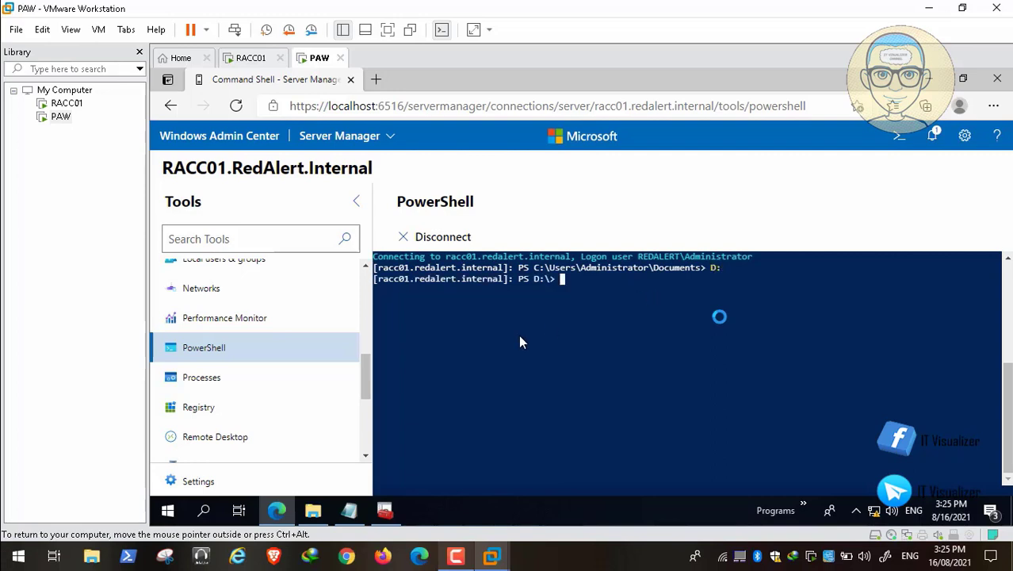
type("dir")
key("Return")
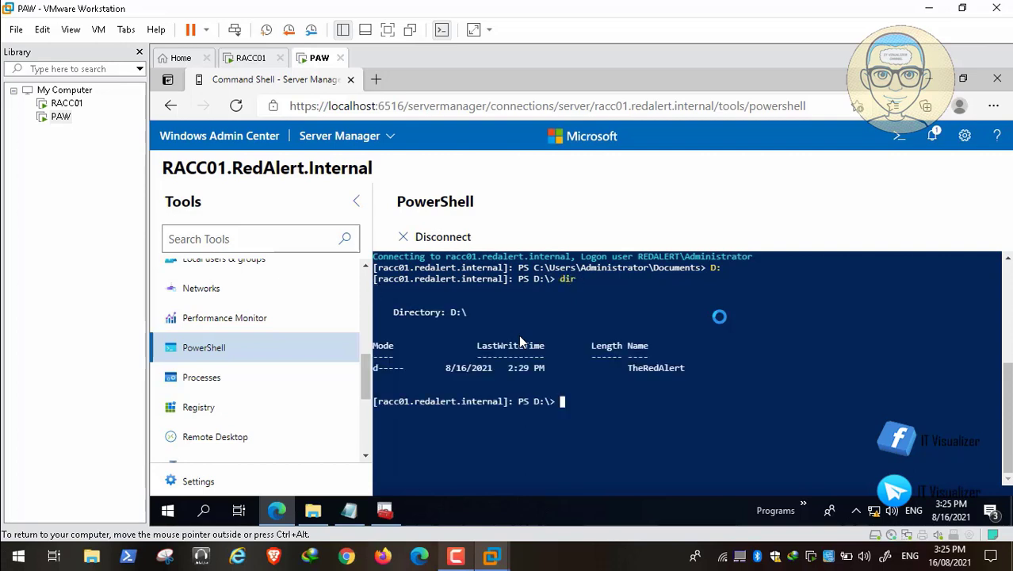
Change into TheRedAlert and then COVID-19 using Tab completion
type("cd .\\t")
key("Tab")
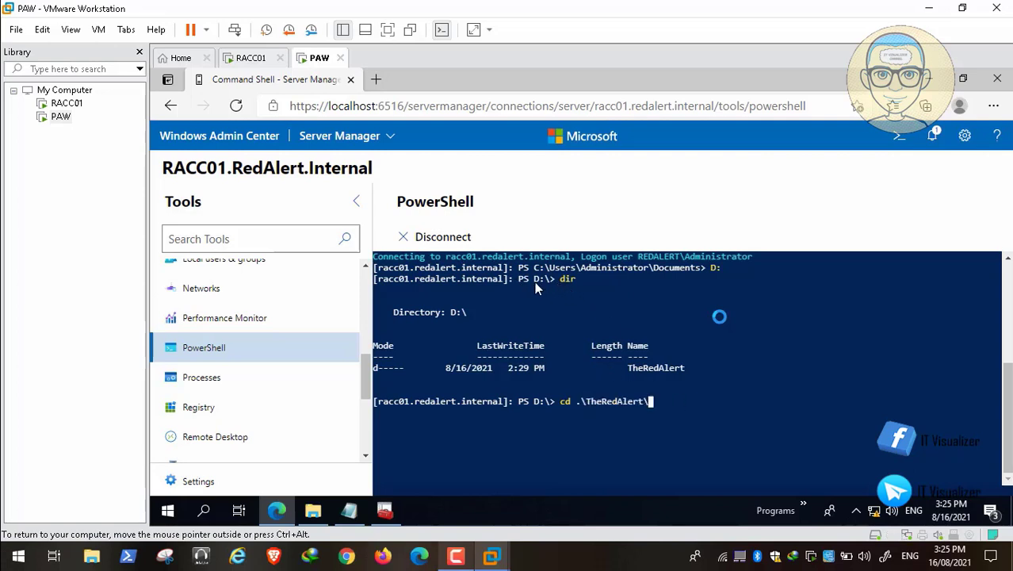
key("Return")
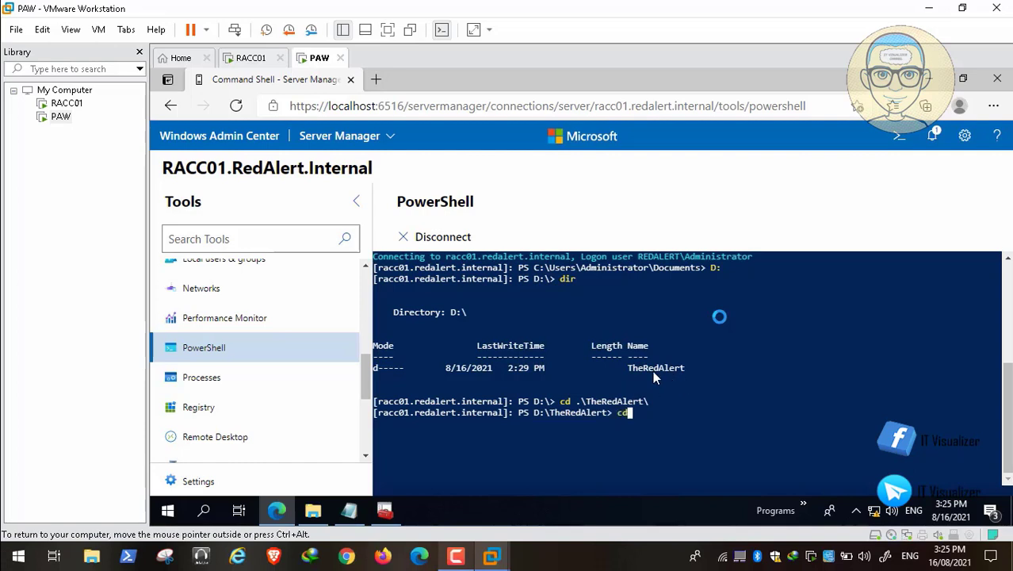
type("cd d")
type("c")
key("Tab")
key("Tab")
key("Tab")
key("Tab")
key("Tab")
key("Tab")
key("Tab")
key("Tab")
key("Tab")
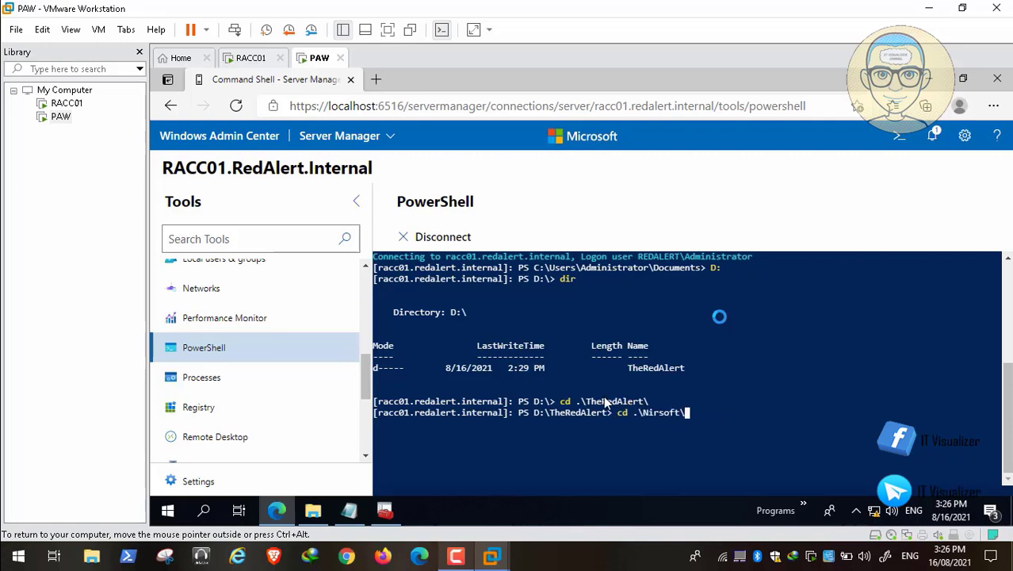
key("Tab")
key("Tab")
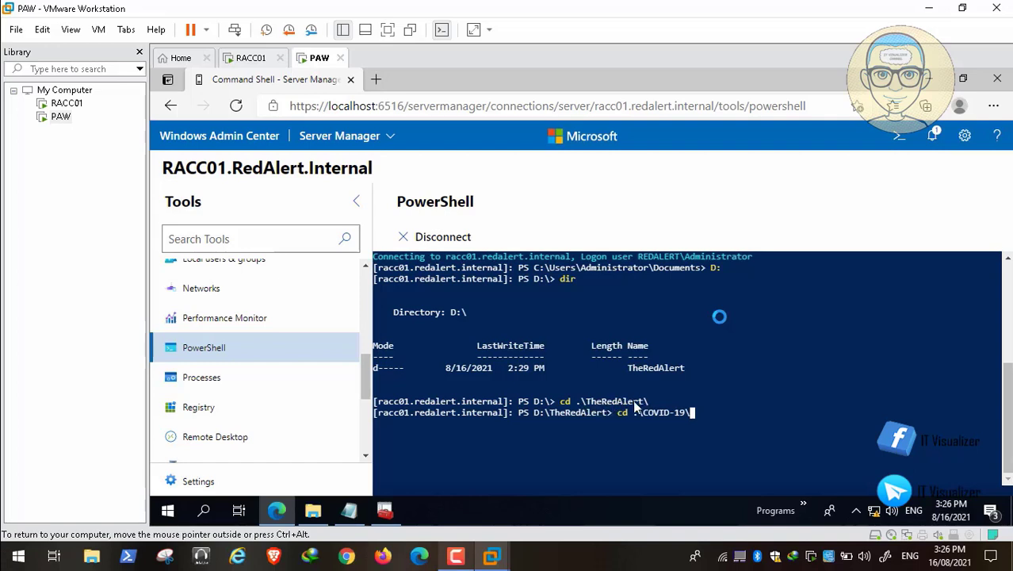
mouse_move(61, 525)
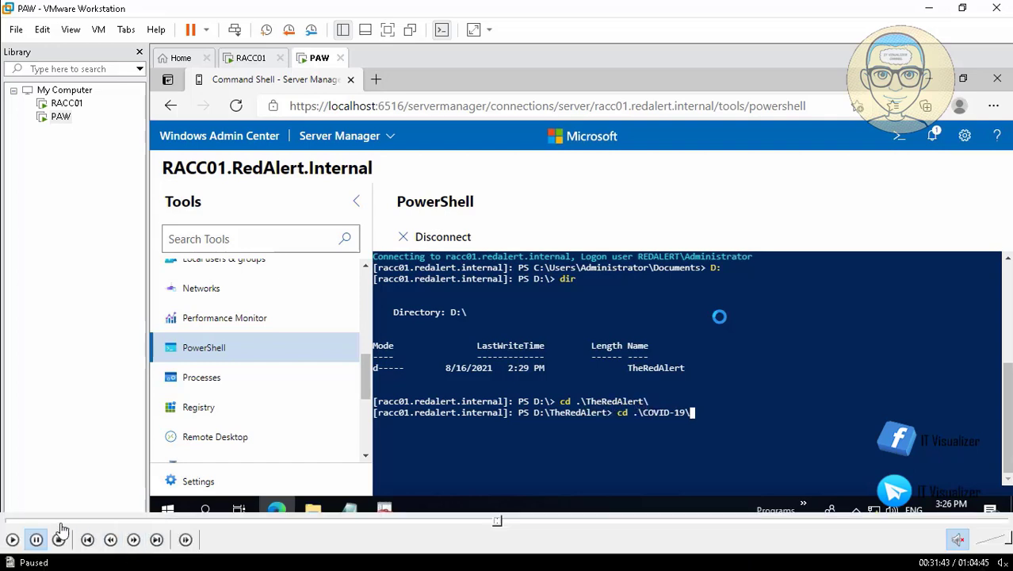
left_click(15, 539)
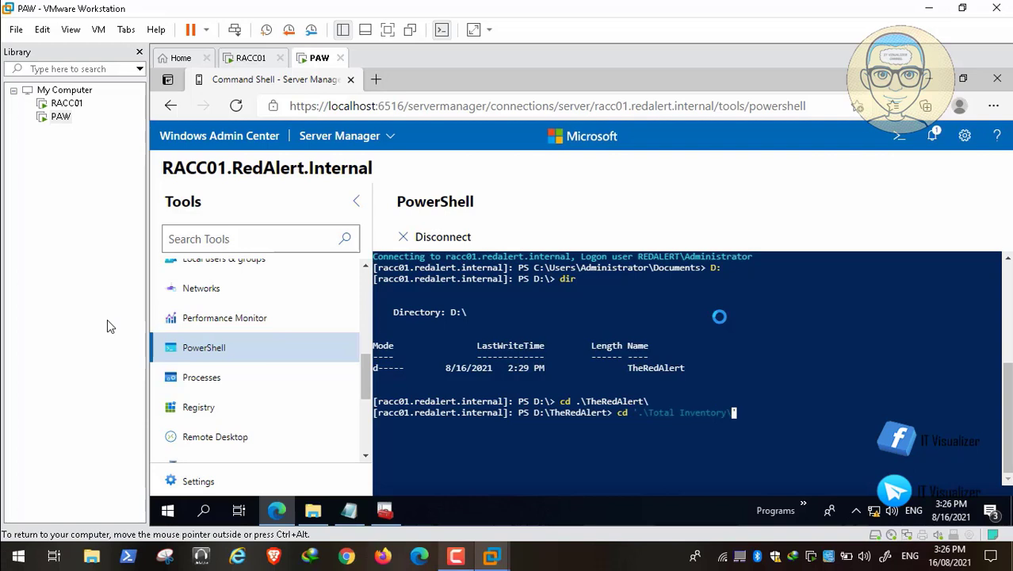
key("Return")
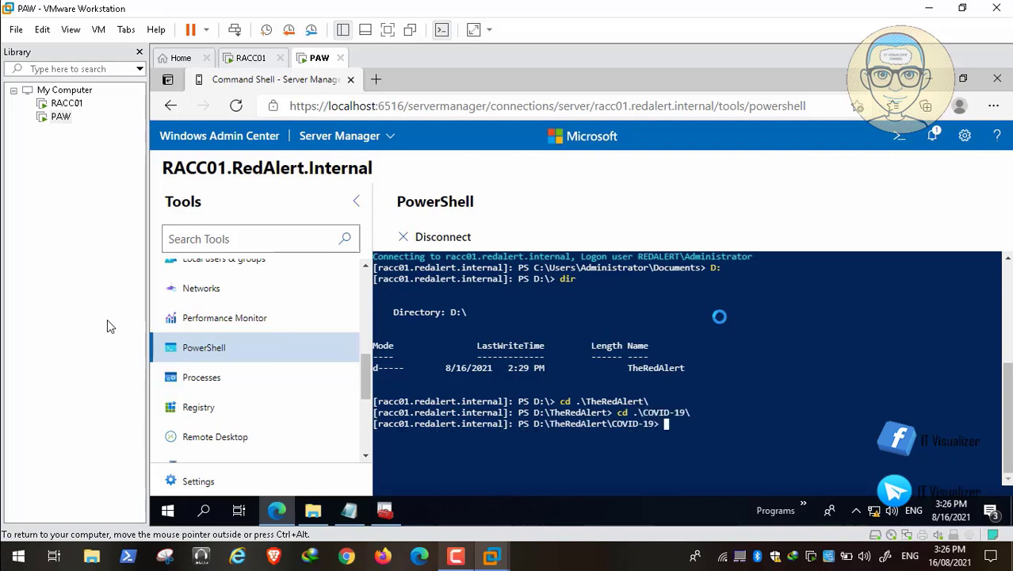
Change into DCDomain\Scripts and list its 14 files, including All Scripts.txt
type("cd .\\")
key("Tab")
key("Return")
type("c")
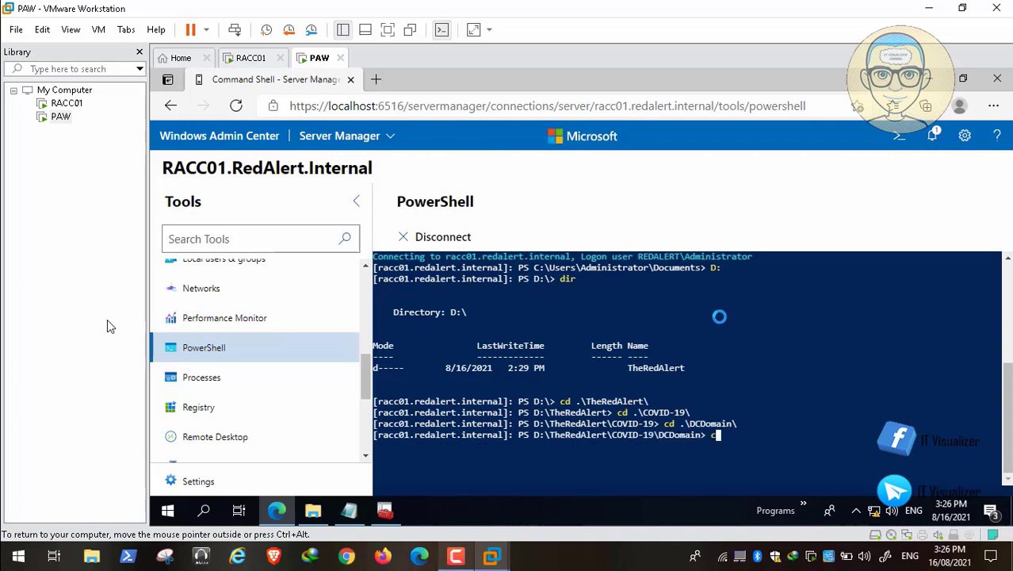
type("d ")
type(".\\Script")
type("s")
key("Tab")
key("Return")
type("dir")
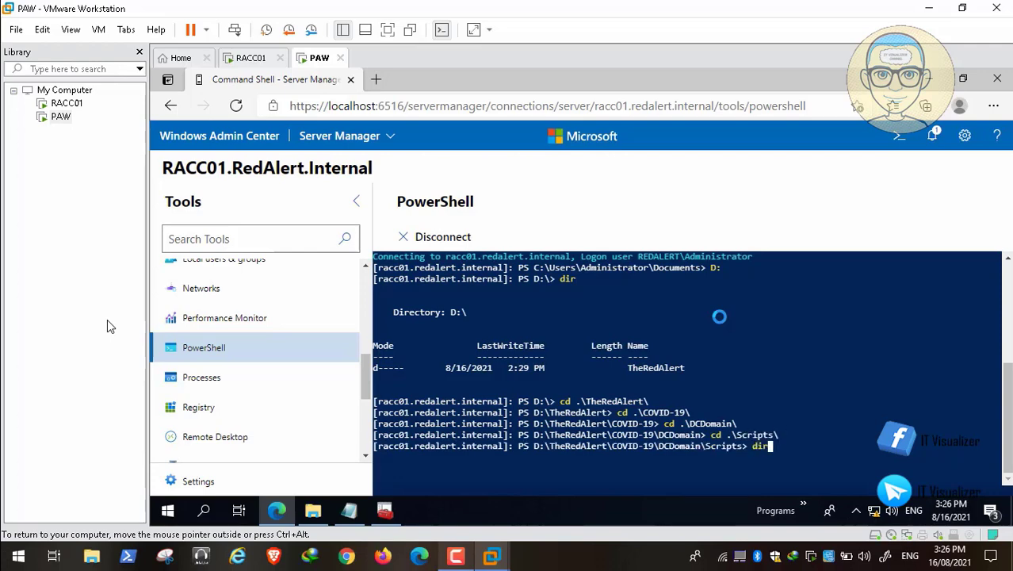
key("Return")
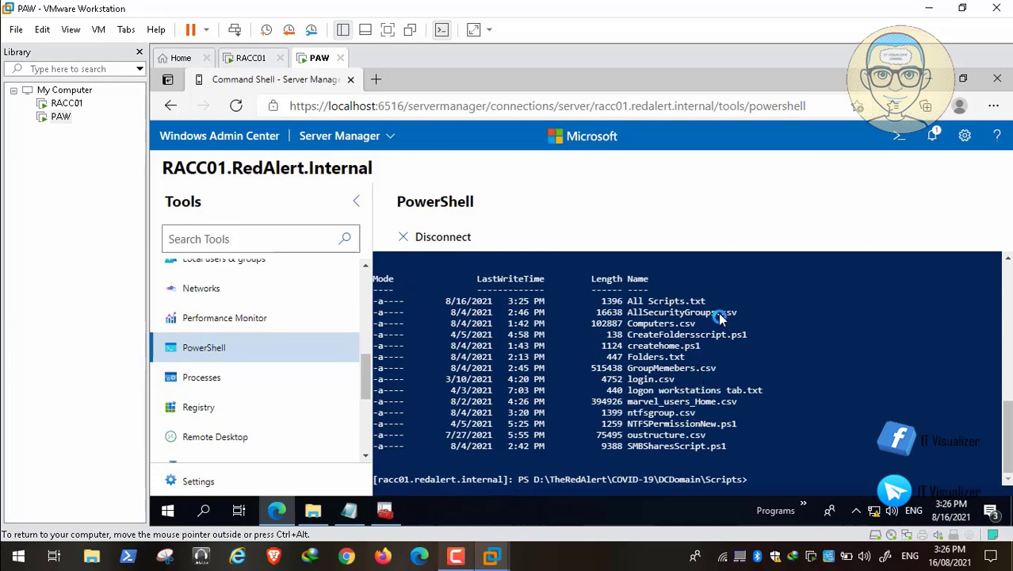
mouse_move(151, 567)
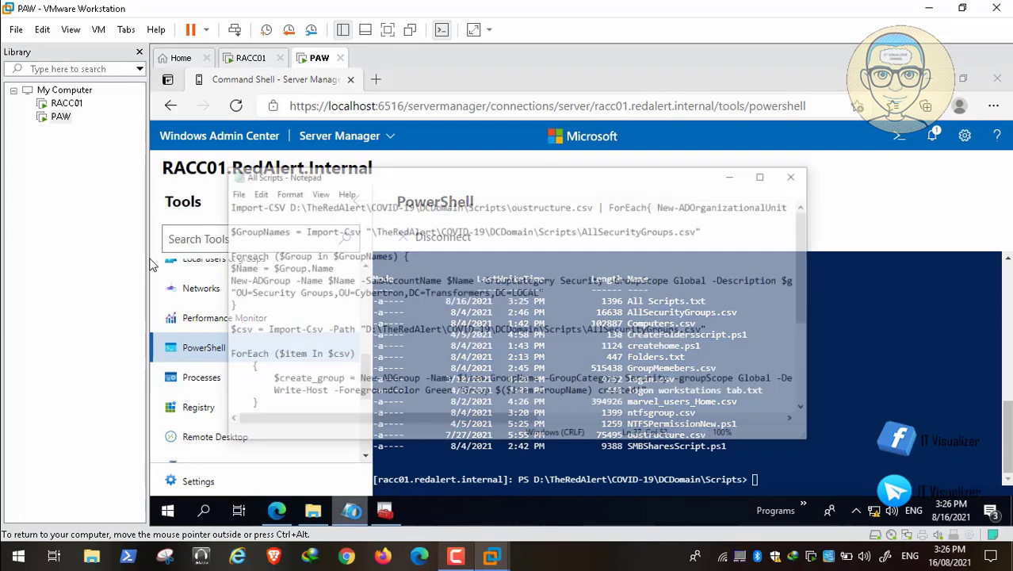
Copy the first-line Import-CSV oustructure.csv OU creation command from Notepad, then minimize Notepad
left_click_drag(216, 171, 872, 164)
right_click(773, 170)
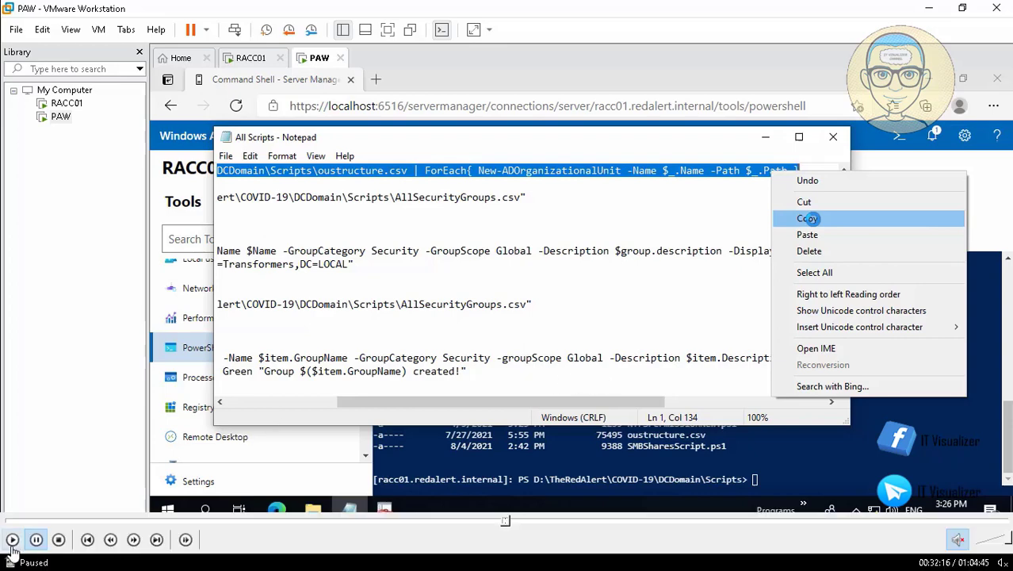
left_click(808, 218)
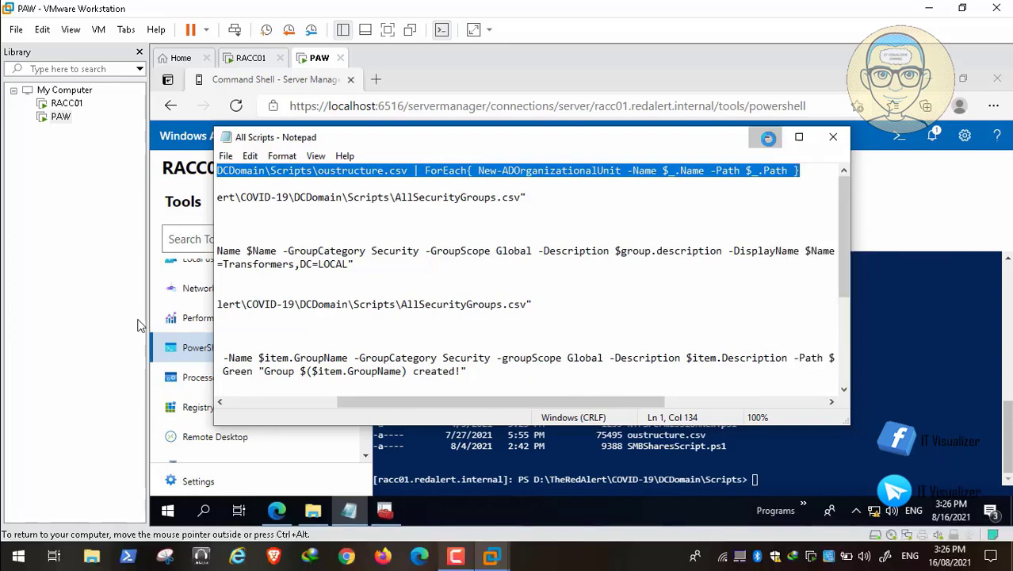
left_click(765, 137)
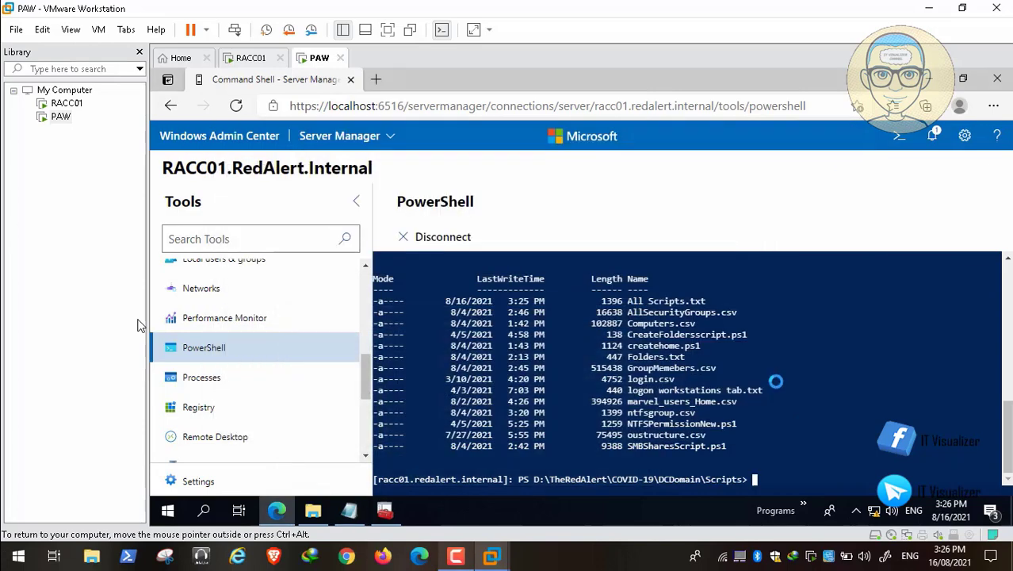
Paste the Import-CSV oustructure.csv | New-ADOrganizationalUnit command into RACC01's PowerShell and run it
right_click(757, 476)
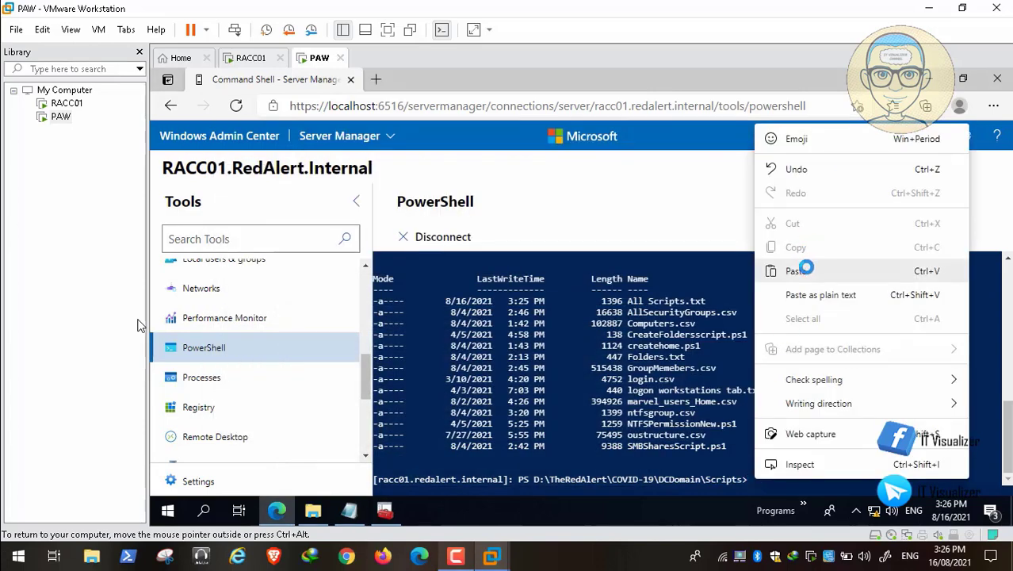
left_click(796, 270)
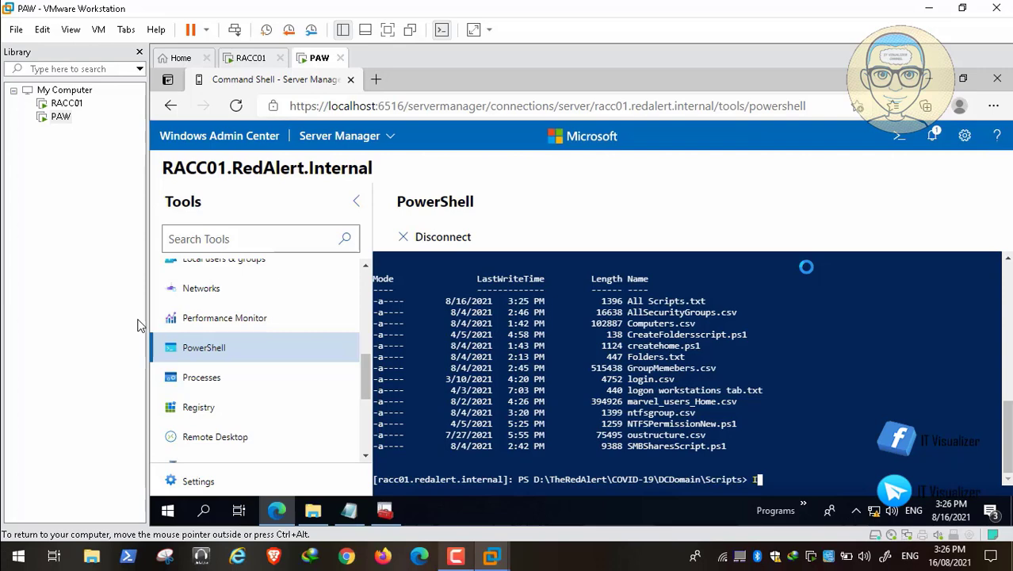
mouse_move(37, 539)
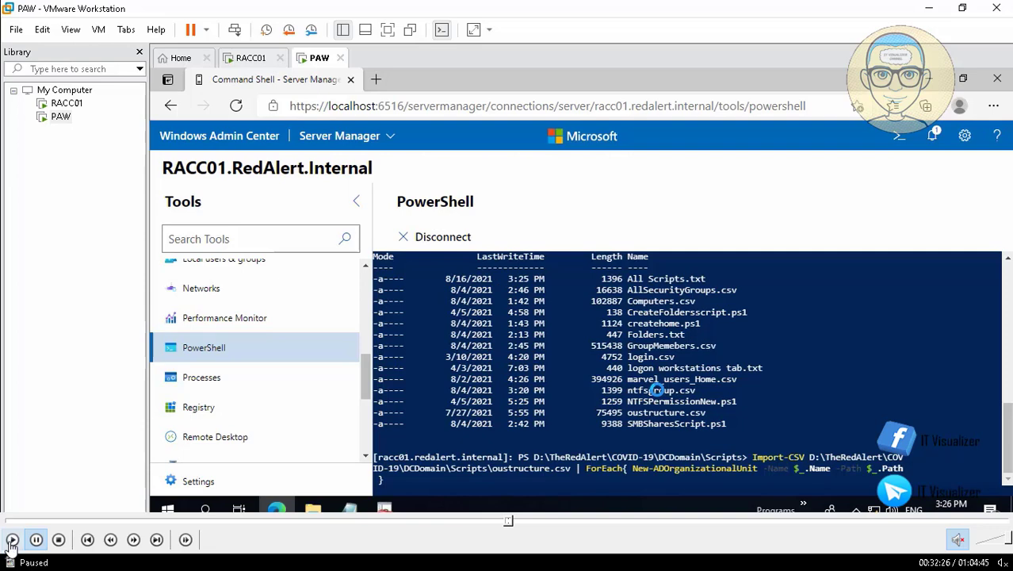
left_click(14, 539)
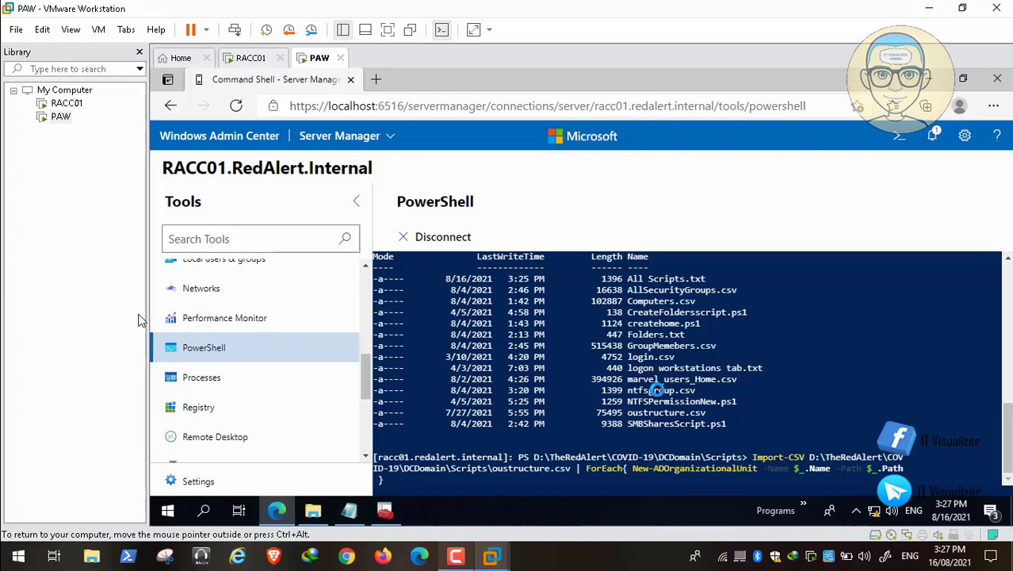
key("Return")
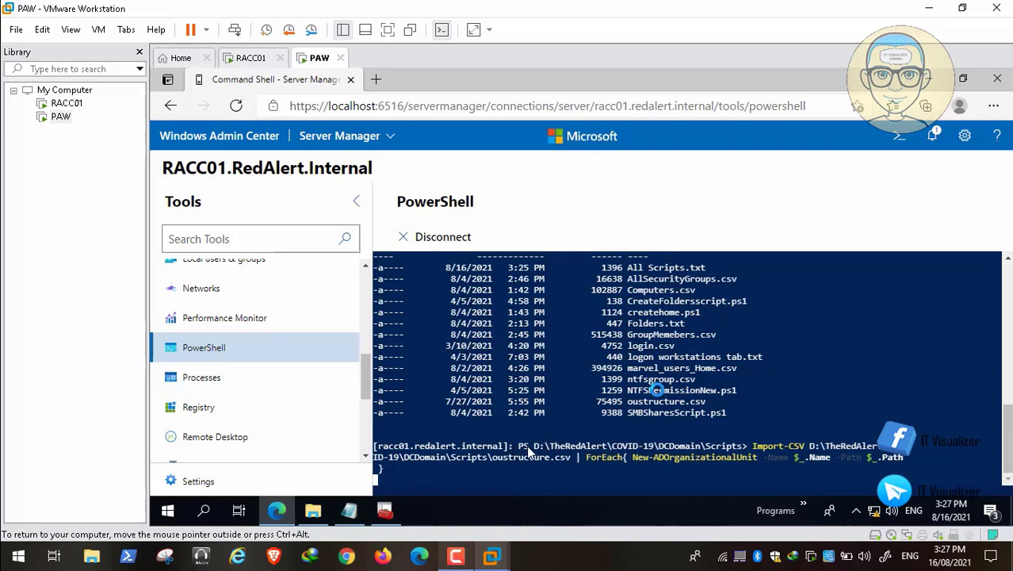
mouse_move(92, 536)
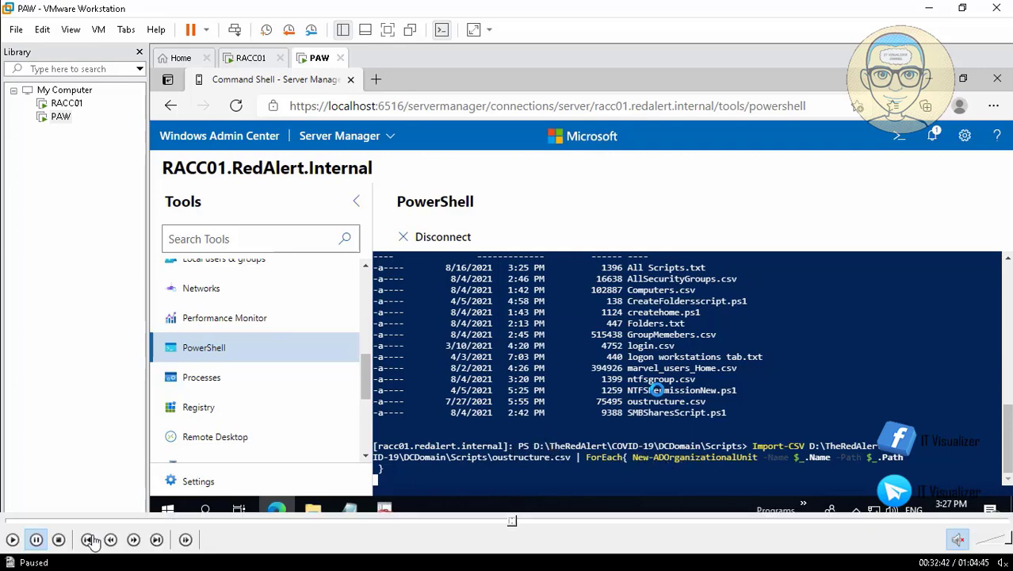
left_click(12, 539)
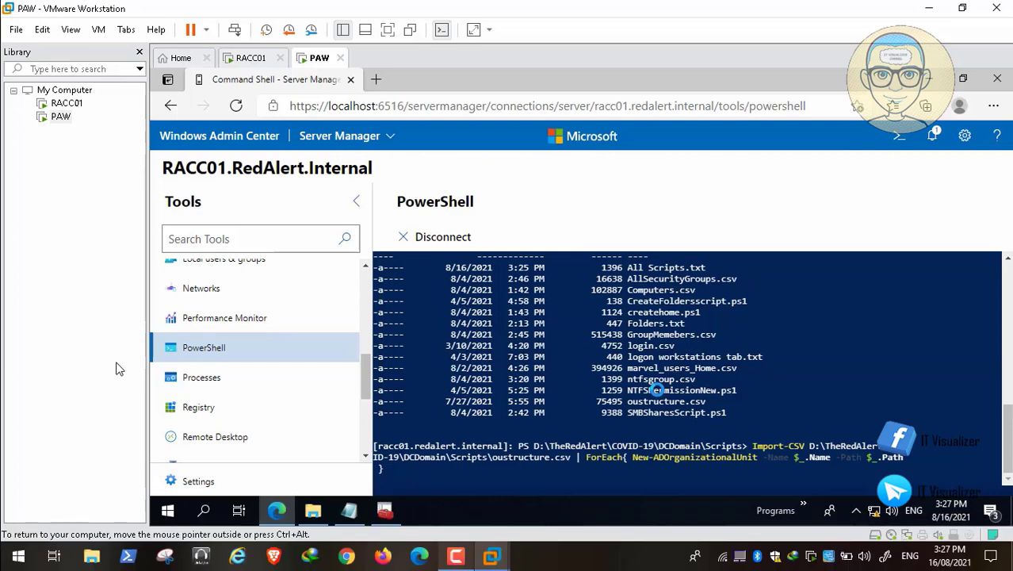
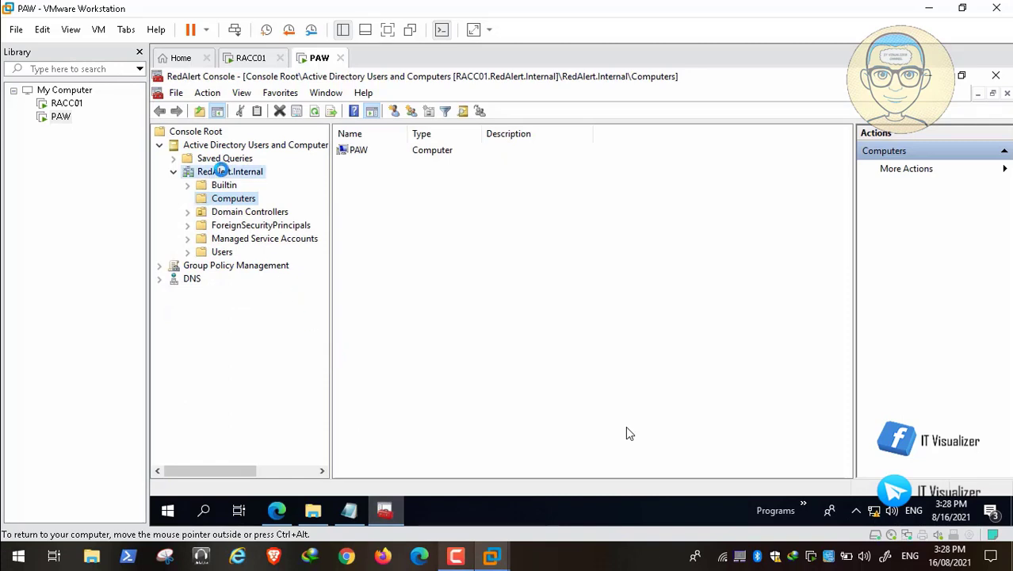
Refresh RedAlert.Internal and expand Armies > Allies > Command Center > Airbase to view the new OUs
right_click(222, 171)
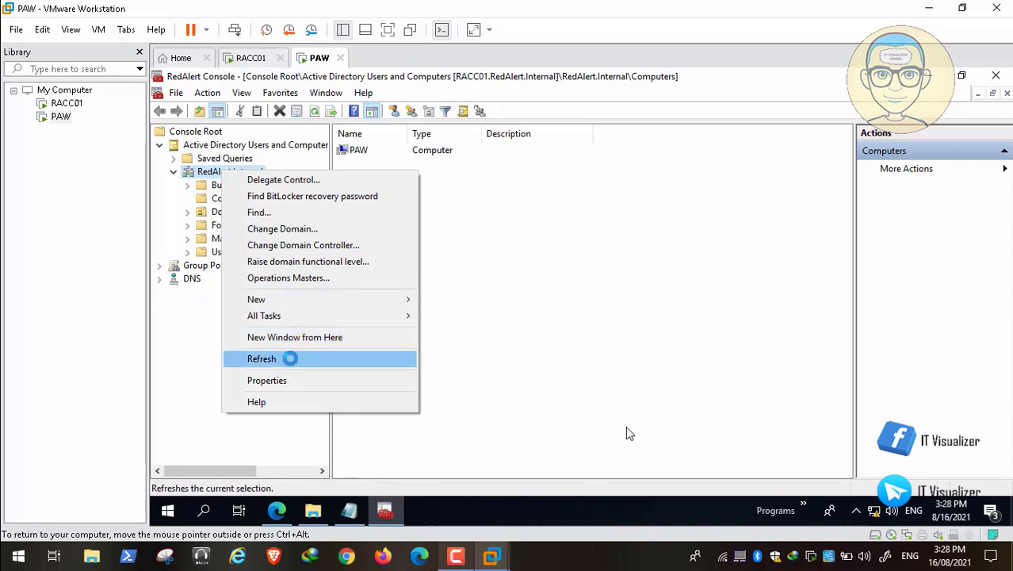
left_click(291, 359)
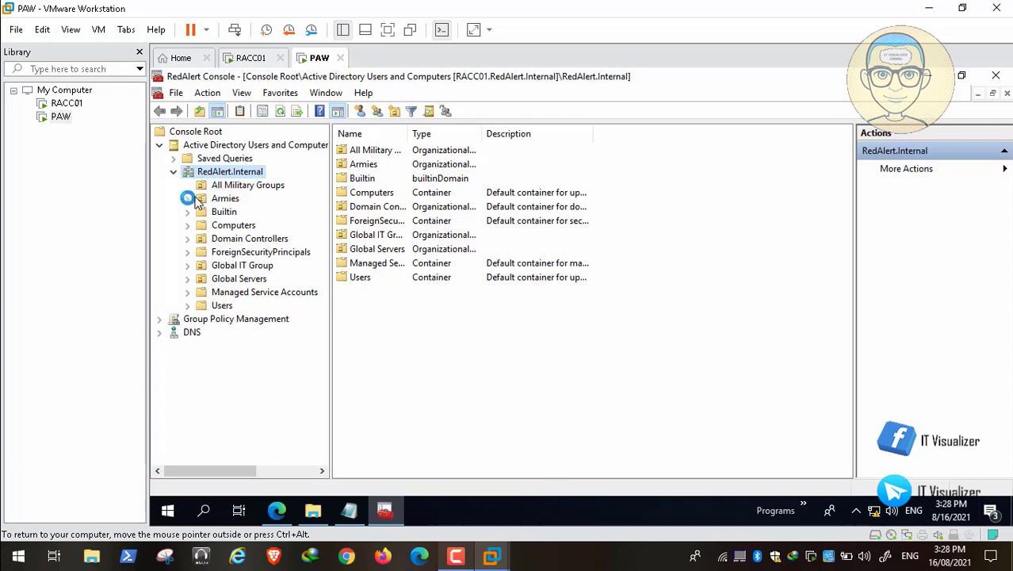
left_click(189, 199)
left_click(201, 212)
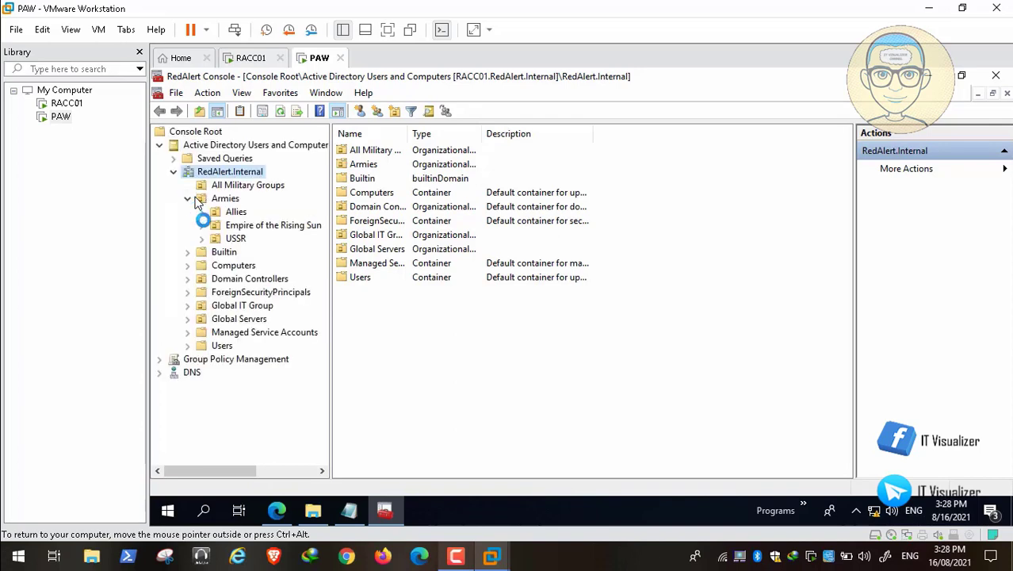
left_click(216, 225)
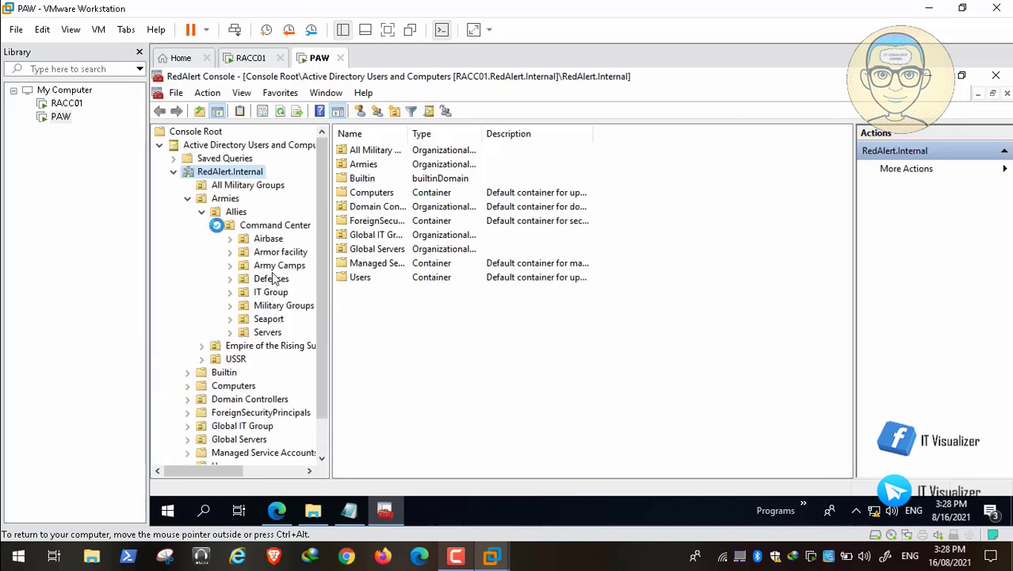
left_click(231, 239)
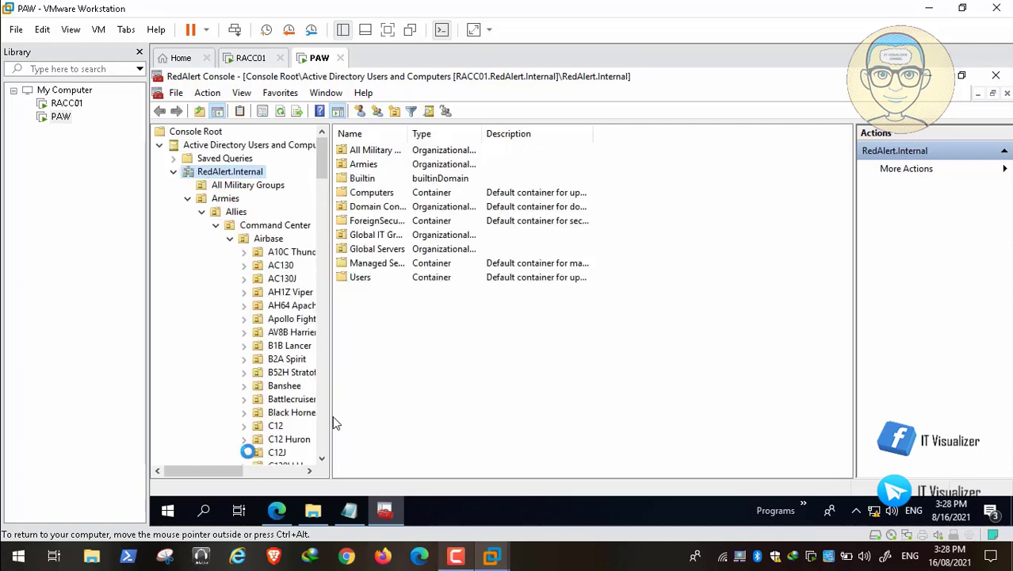
mouse_move(228, 470)
left_mouse_down()
mouse_move(243, 470)
mouse_move(218, 470)
left_mouse_up()
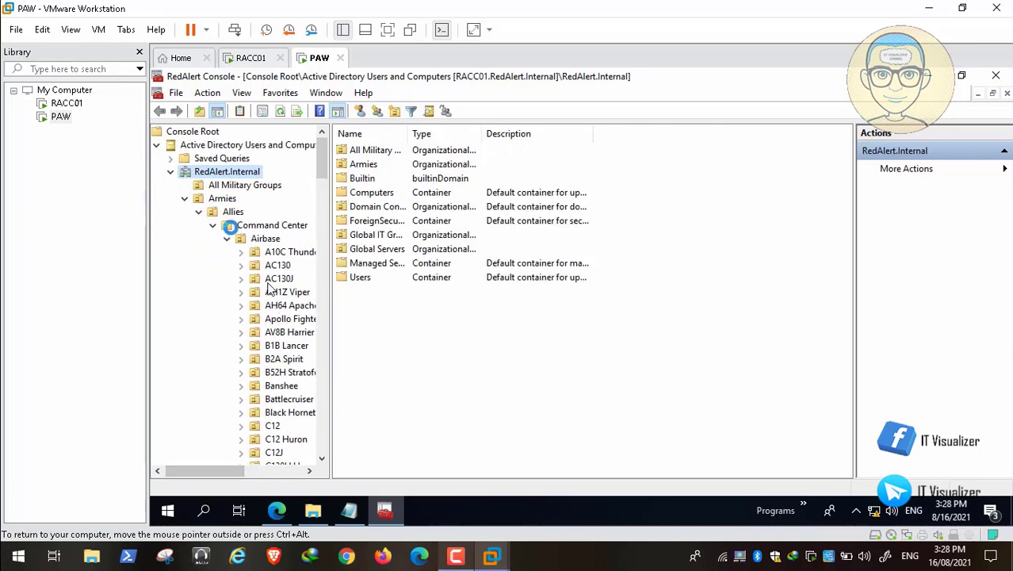
Collapse the Airbase, Command Center, Allies and Armies branches again
left_click(226, 238)
left_click(212, 226)
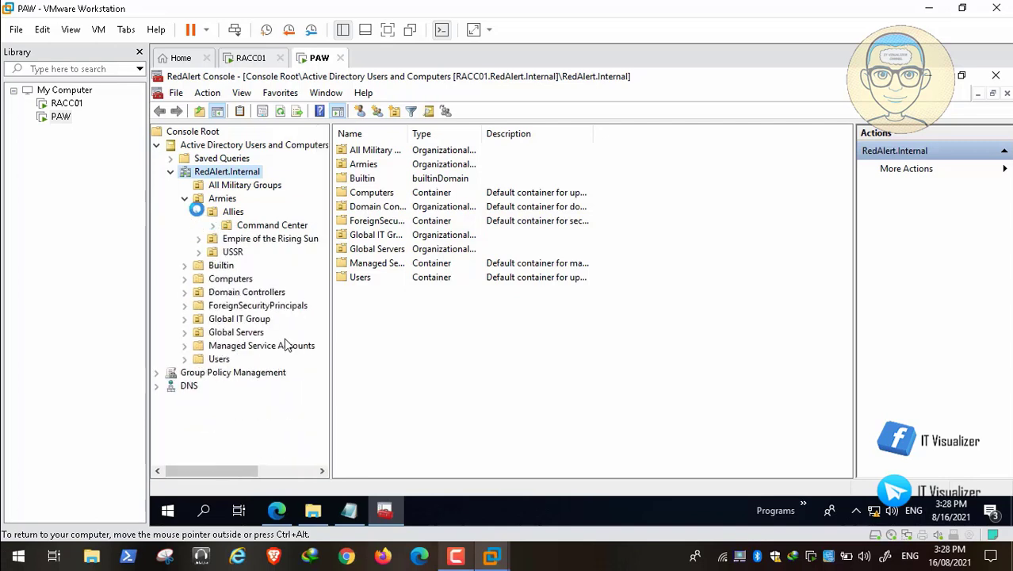
left_click(199, 212)
left_click(184, 198)
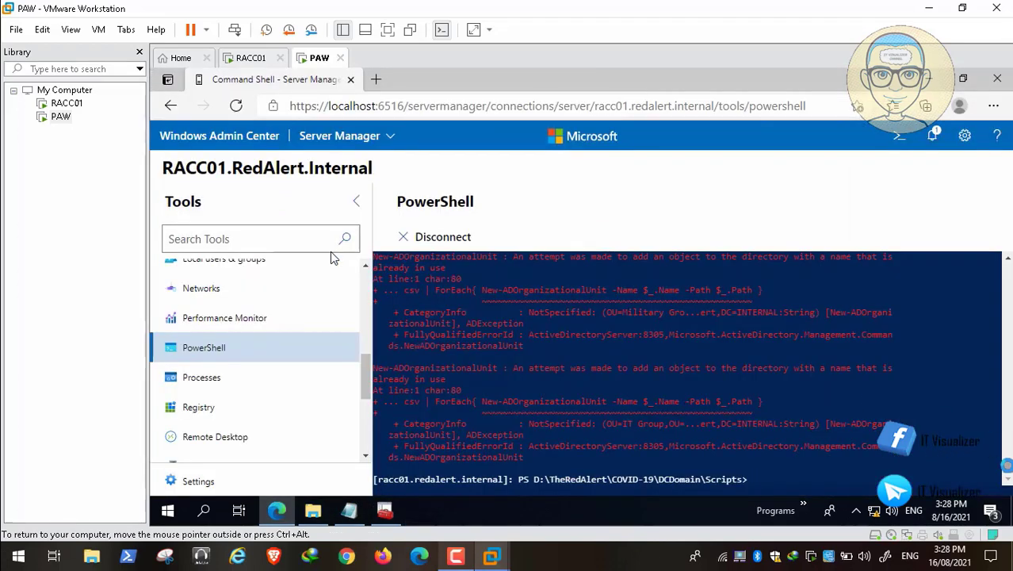
Move the remote PowerShell session up to DCDomain with cd.. and list its contents
left_click_drag(1007, 465, 1006, 452)
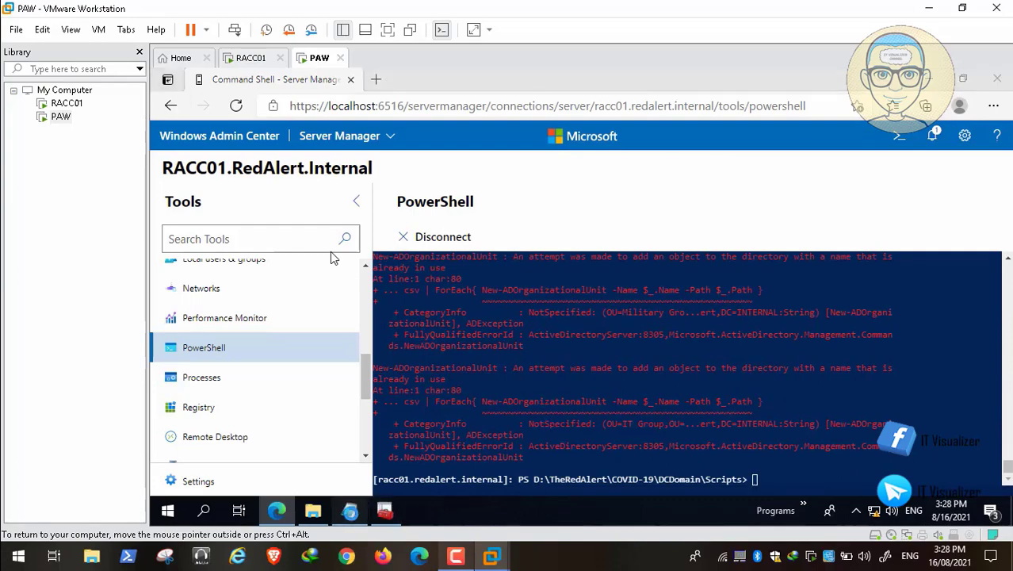
key("alt+Tab")
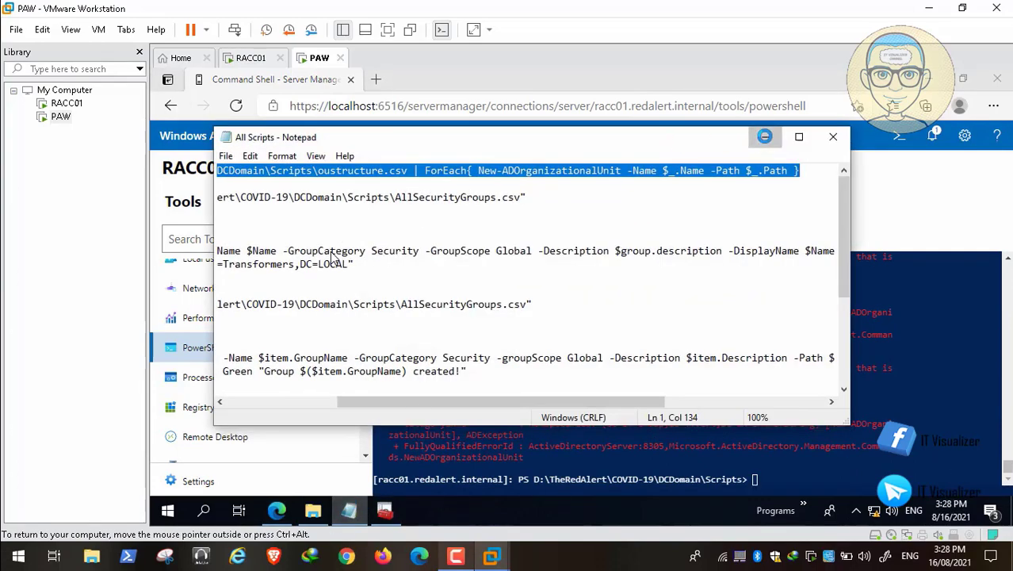
key("alt+Tab")
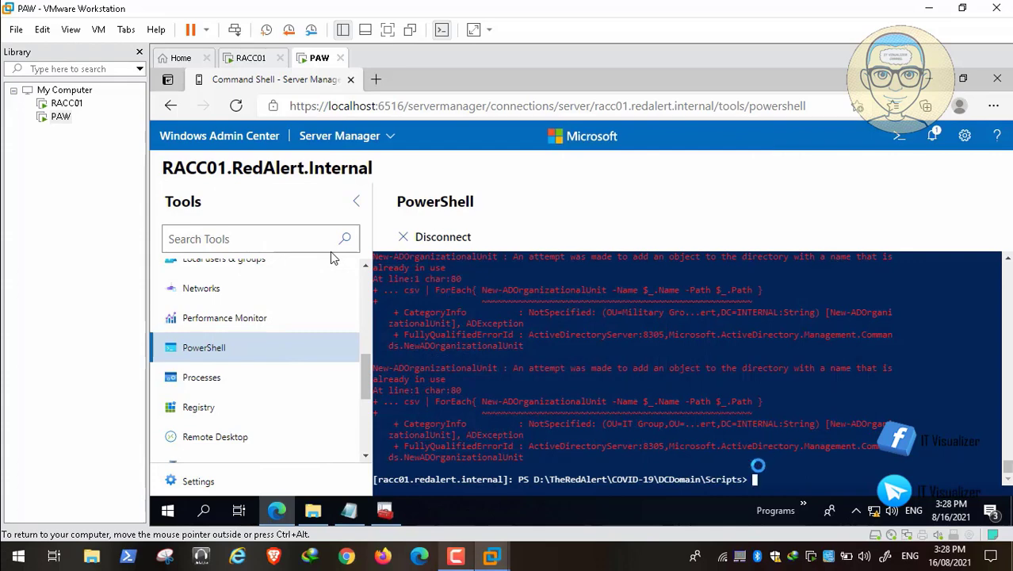
type("cd..")
key("Return")
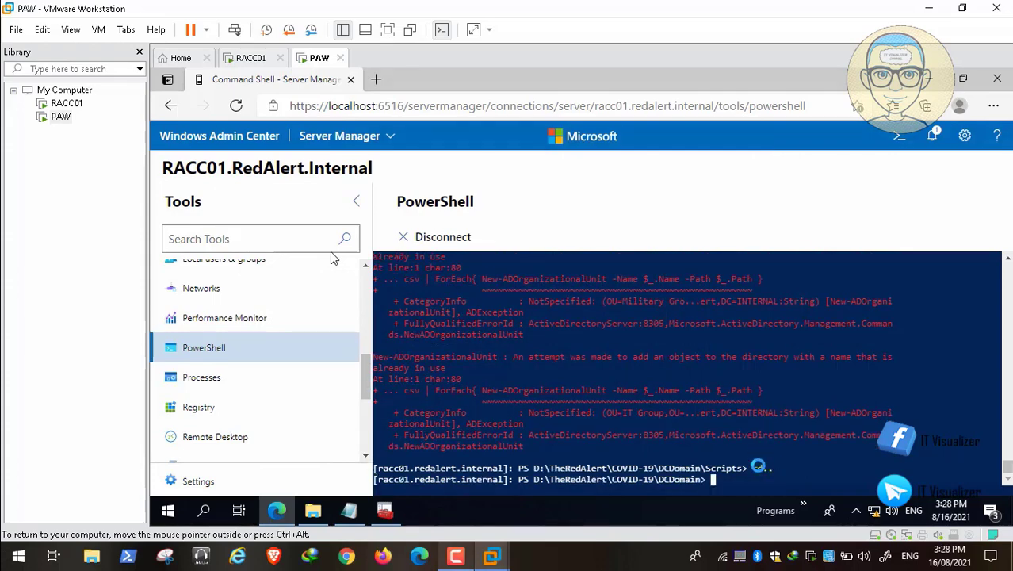
type("dir")
key("Return")
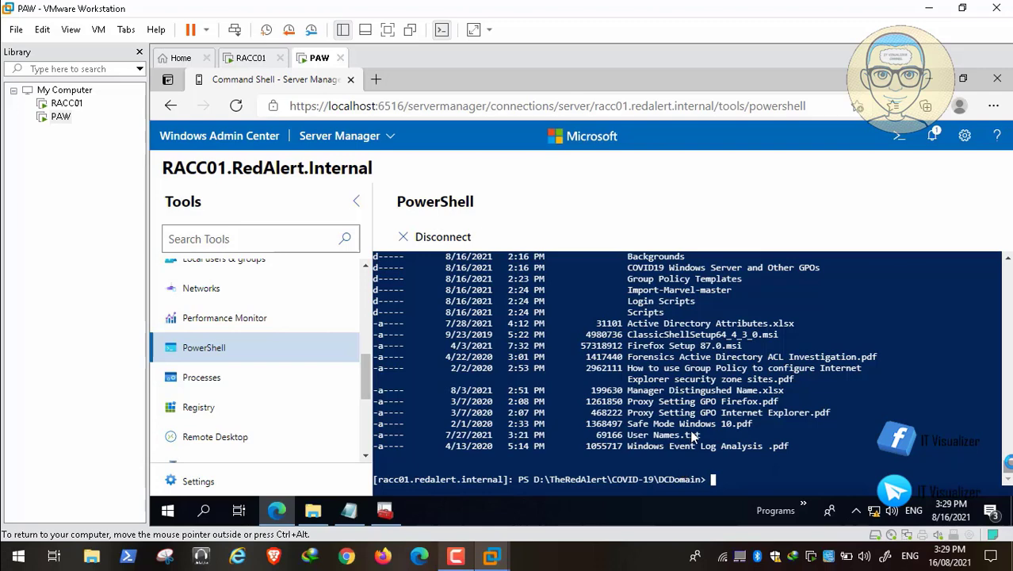
Change into the Import-Marvel-master folder using 'cd .\im' with Tab completion
type("cd .\\im")
key("Tab")
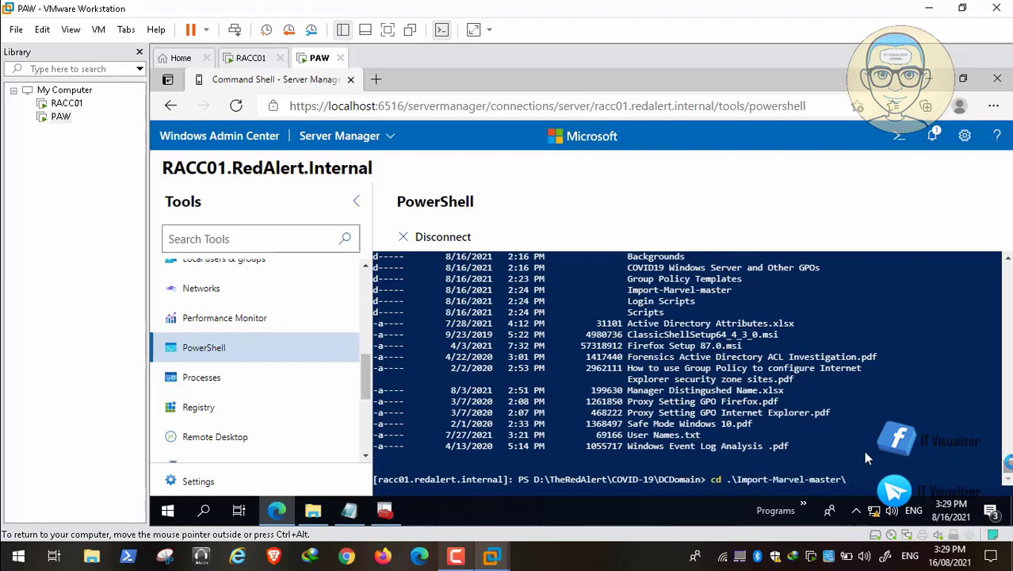
key("Return")
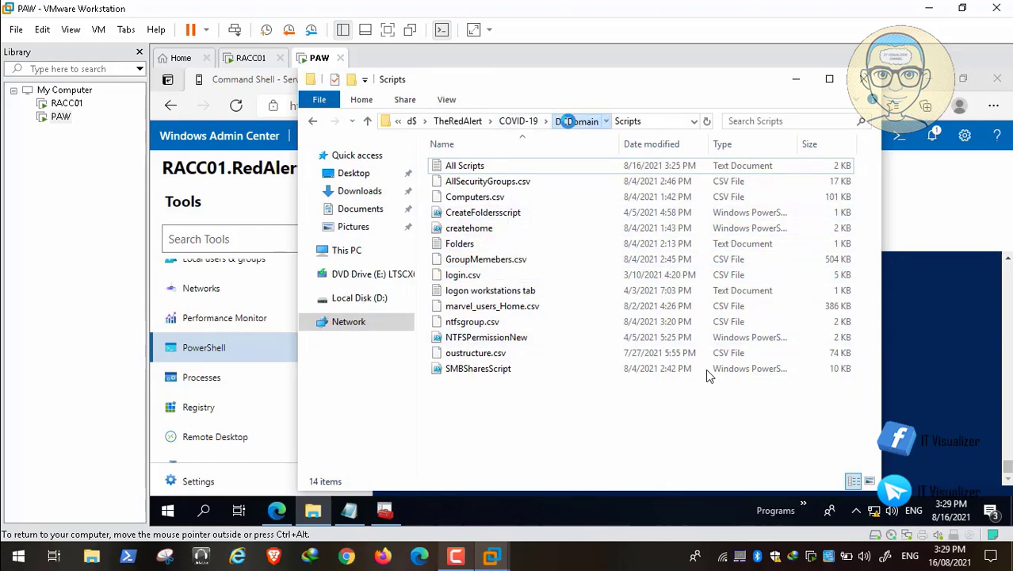
Browse to DCDomain > Import-Marvel-master in File Explorer and open import_marvel for editing
left_click(567, 120)
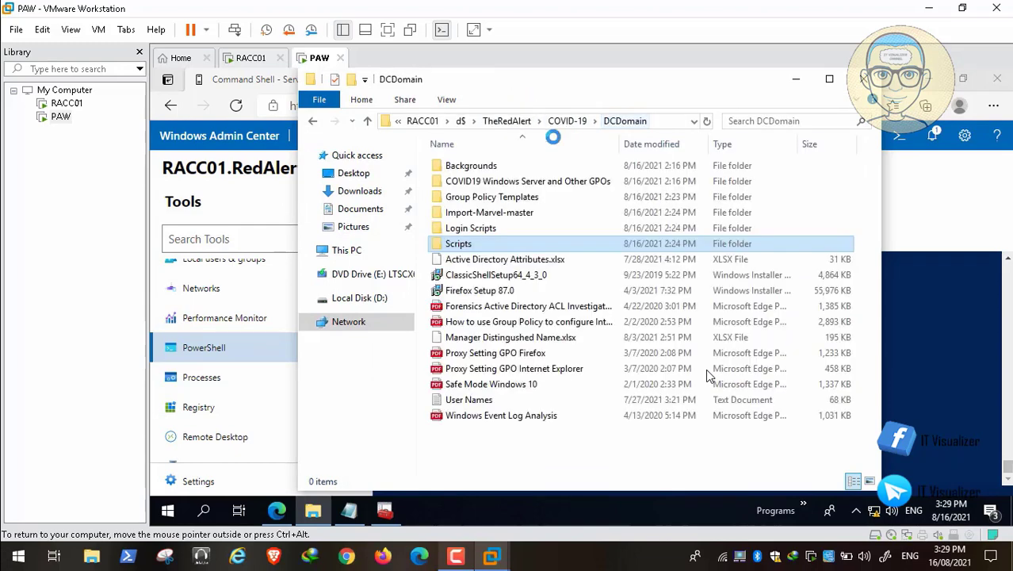
double_click(490, 211)
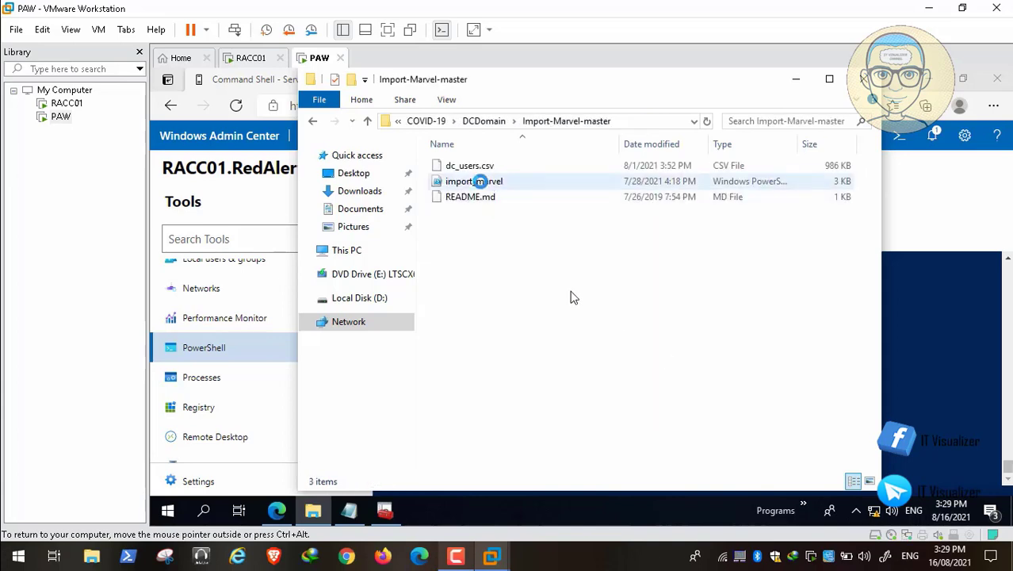
right_click(471, 181)
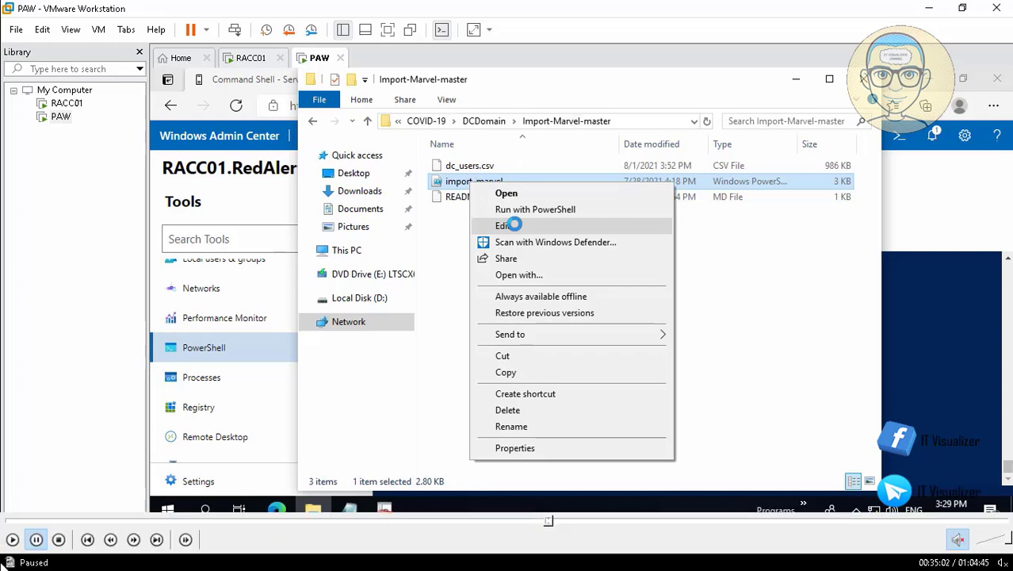
left_click(13, 540)
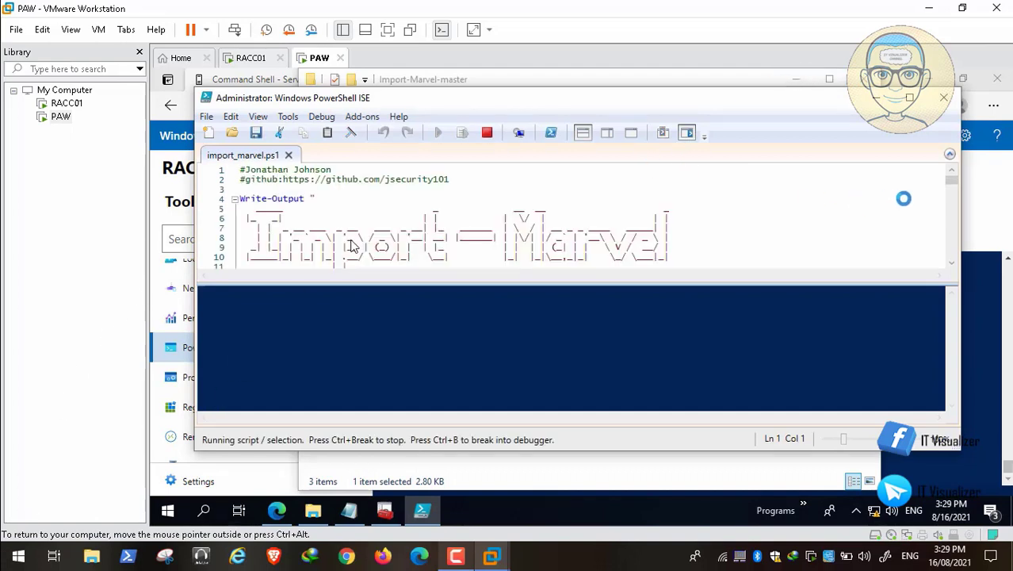
mouse_move(36, 540)
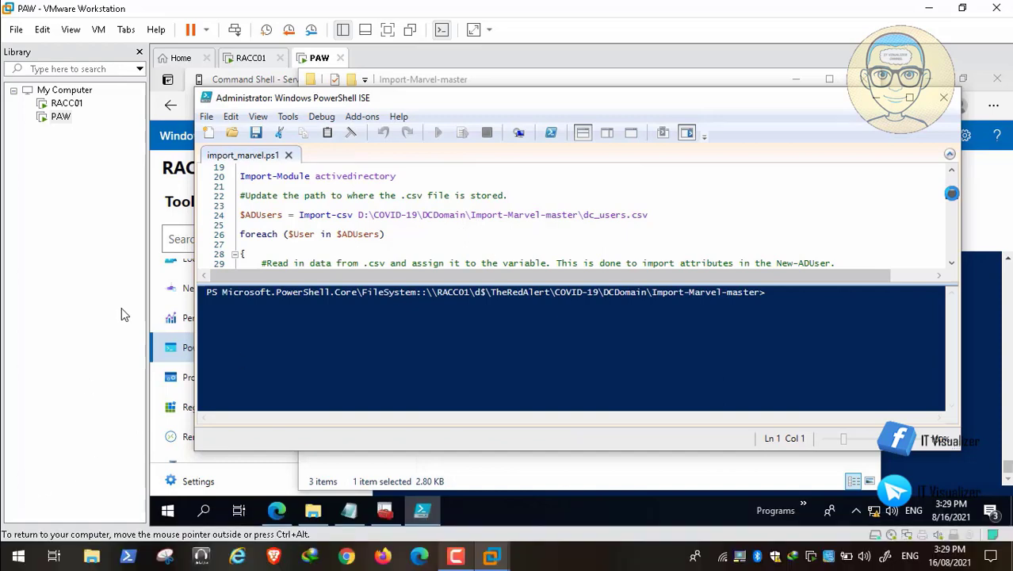
left_click_drag(952, 193, 953, 192)
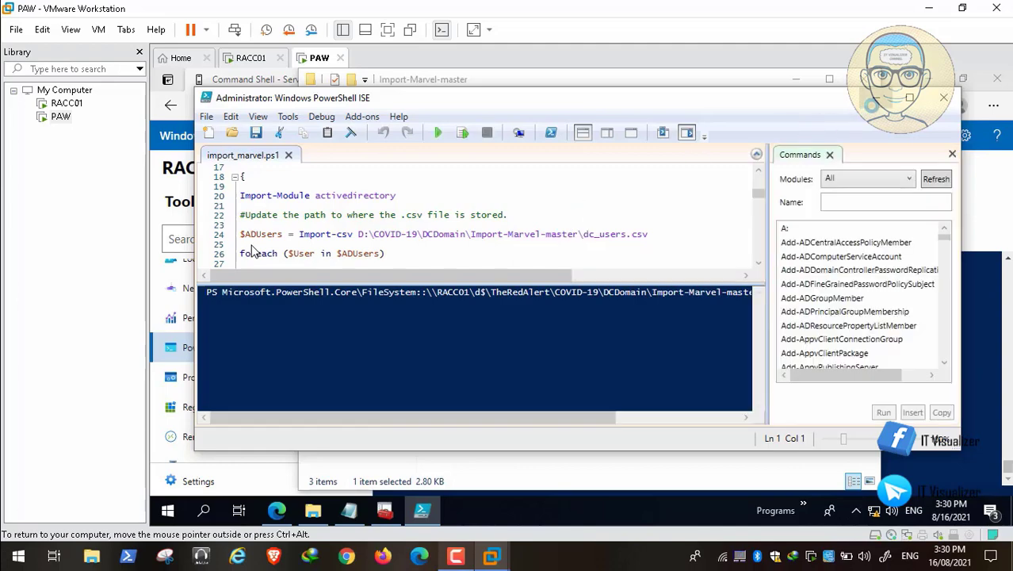
left_click(872, 103)
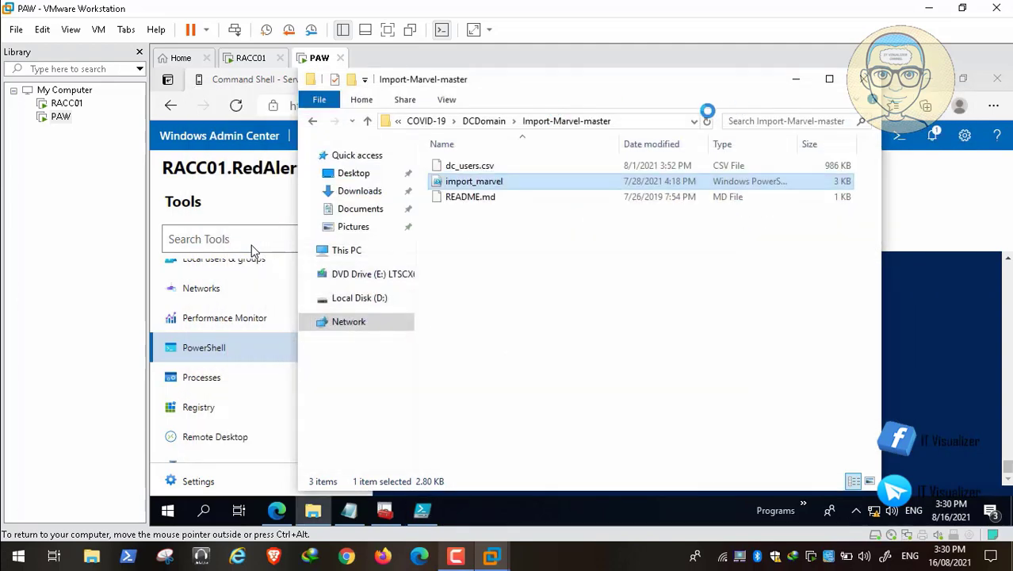
left_click(653, 121)
key("ctrl+c")
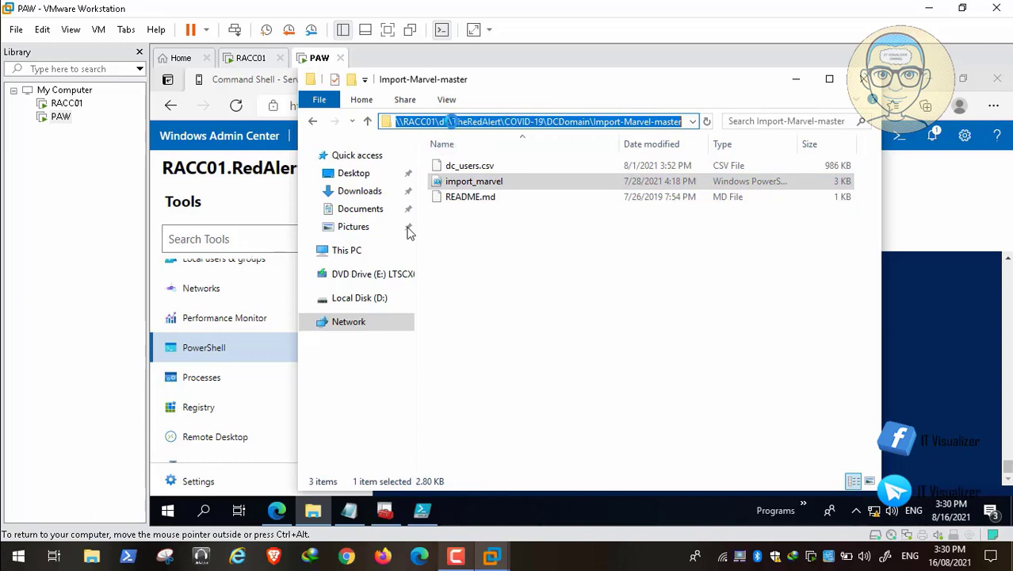
left_click_drag(450, 121, 650, 127)
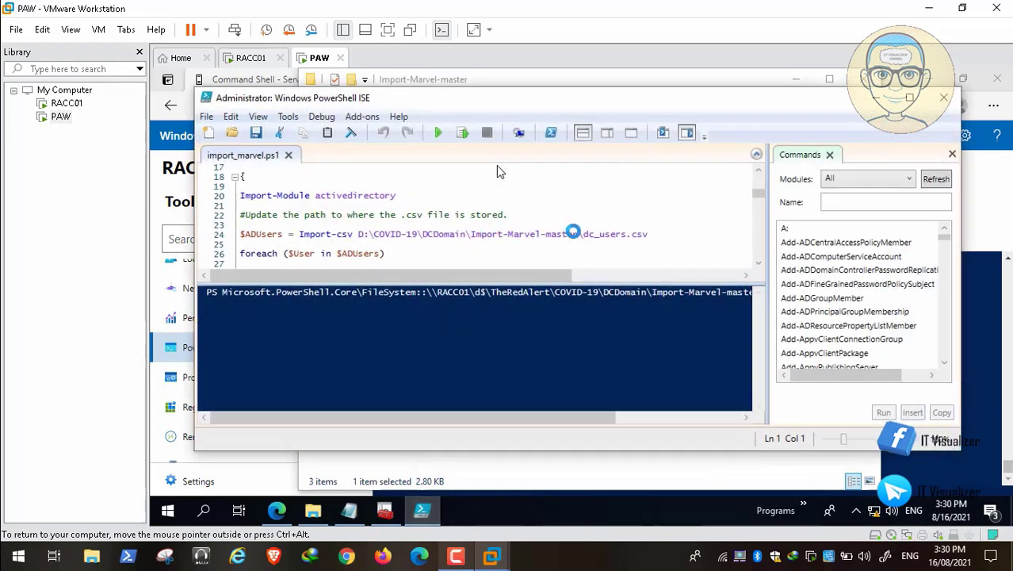
Change the line-24 Import-csv path to D:\TheRedAlert\COVID-19\DCDomain\Import-Marvel-master\dc_users.csv
left_click(573, 233)
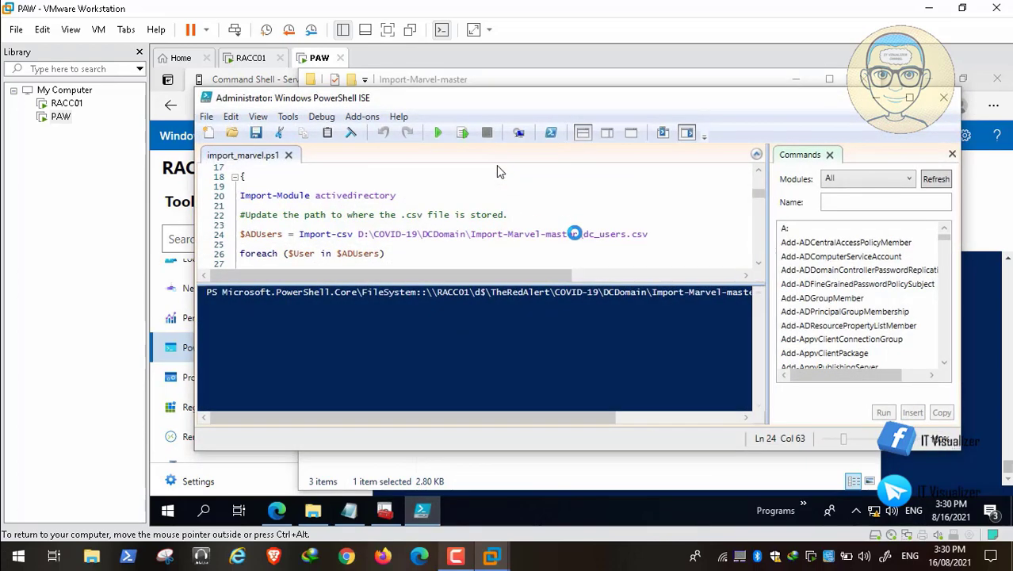
key("BackSpace")
key("BackSpace")
key("BackSpace")
key("BackSpace")
key("BackSpace")
key("BackSpace")
key("BackSpace")
key("BackSpace")
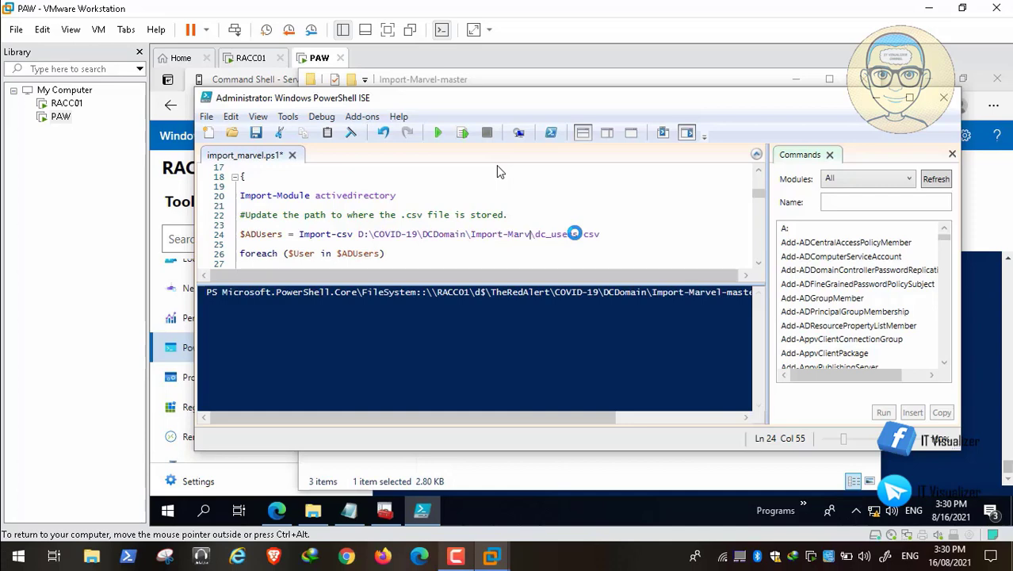
key("BackSpace")
key("BackSpace")
key("BackSpace")
key("BackSpace")
key("BackSpace")
key("BackSpace")
key("BackSpace")
key("BackSpace")
key("BackSpace")
key("BackSpace")
key("BackSpace")
key("BackSpace")
key("BackSpace")
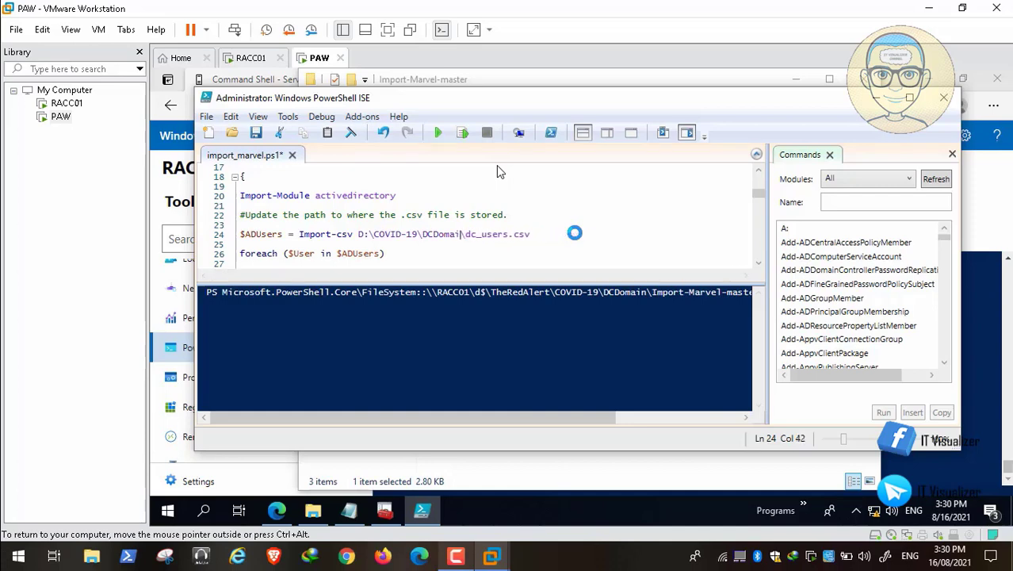
key("BackSpace")
key("BackSpace")
key("BackSpace")
key("BackSpace")
key("BackSpace")
key("BackSpace")
key("BackSpace")
key("BackSpace")
key("BackSpace")
key("BackSpace")
key("BackSpace")
key("BackSpace")
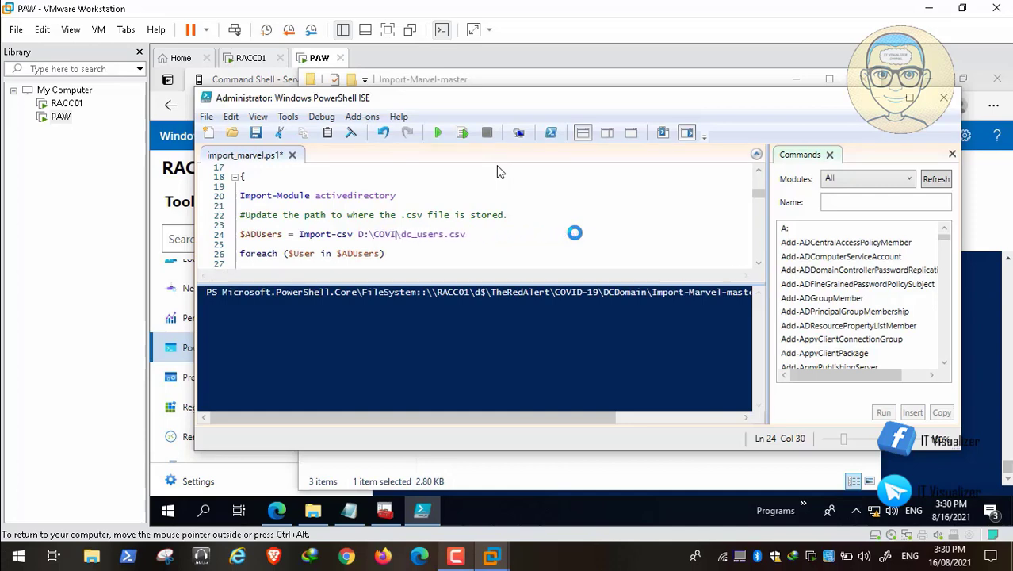
key("BackSpace")
key("BackSpace")
key("BackSpace")
key("BackSpace")
key("BackSpace")
key("BackSpace")
key("BackSpace")
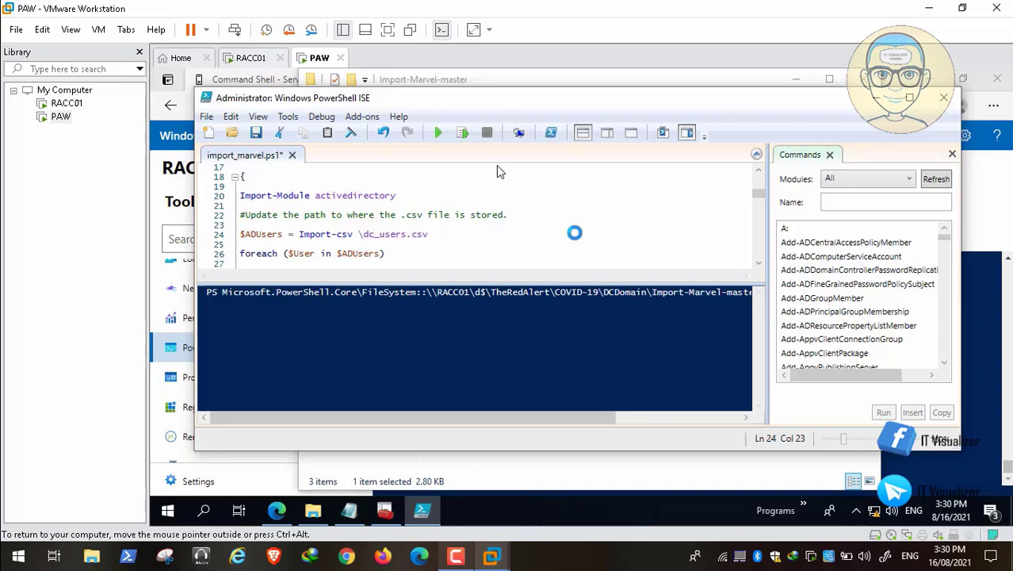
key("ctrl+v")
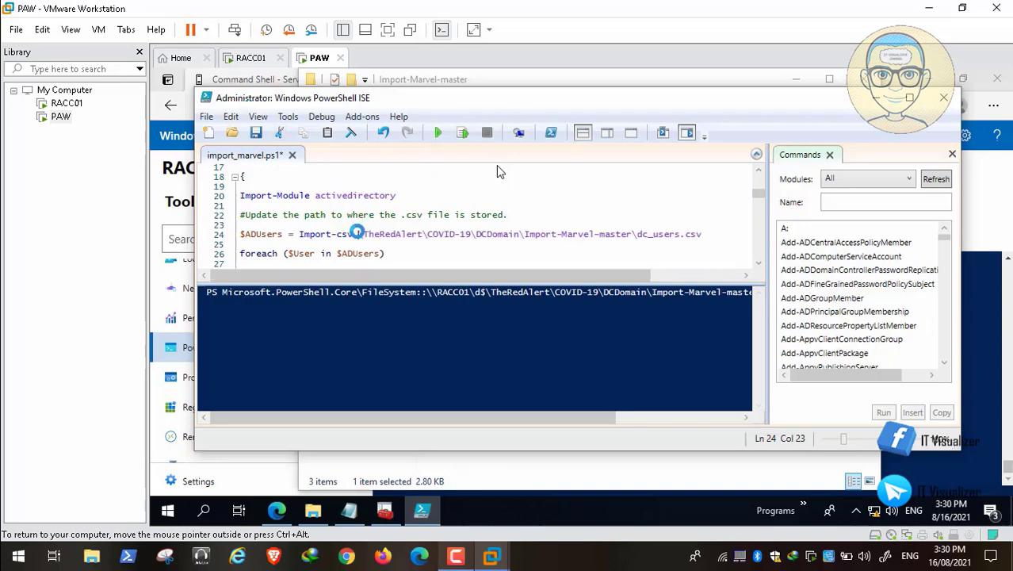
type("D:")
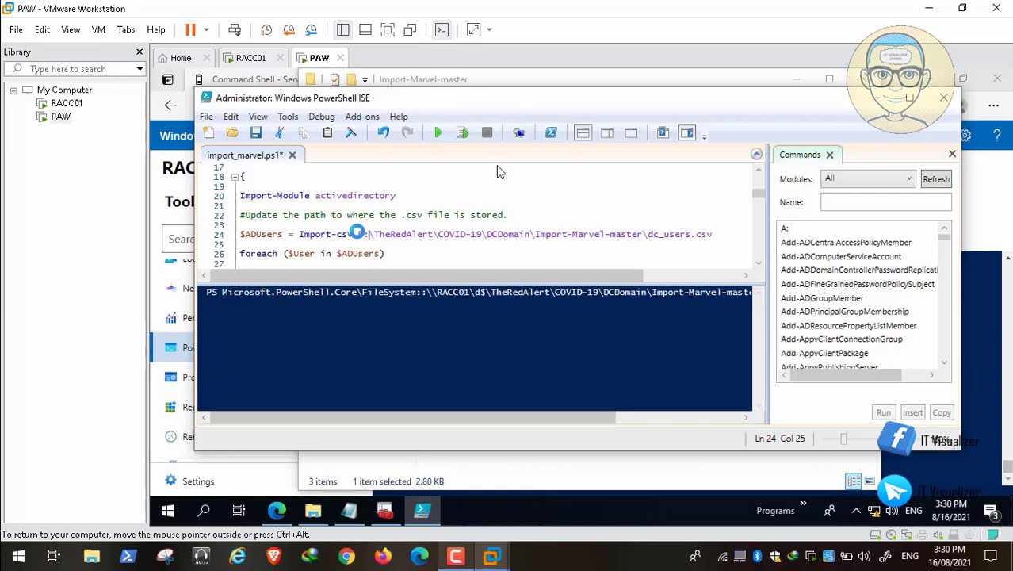
key("ctrl+z")
key("ctrl+z")
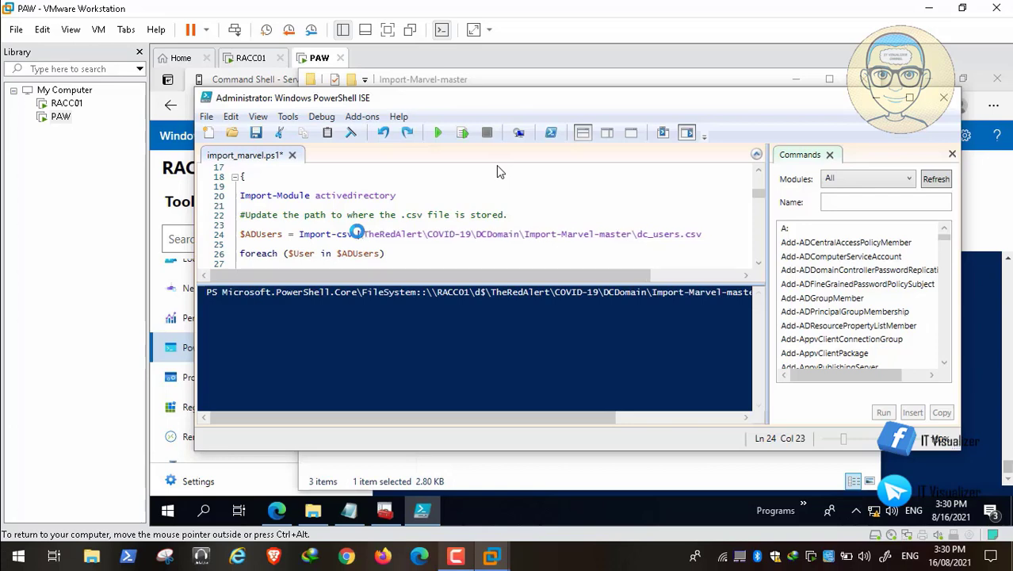
key("ctrl+z")
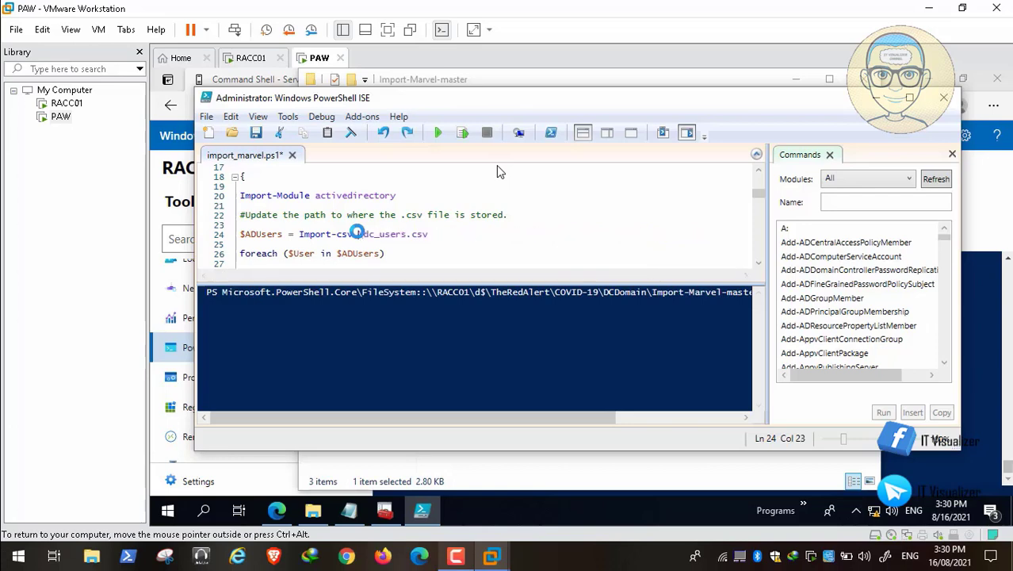
type("D:\\C")
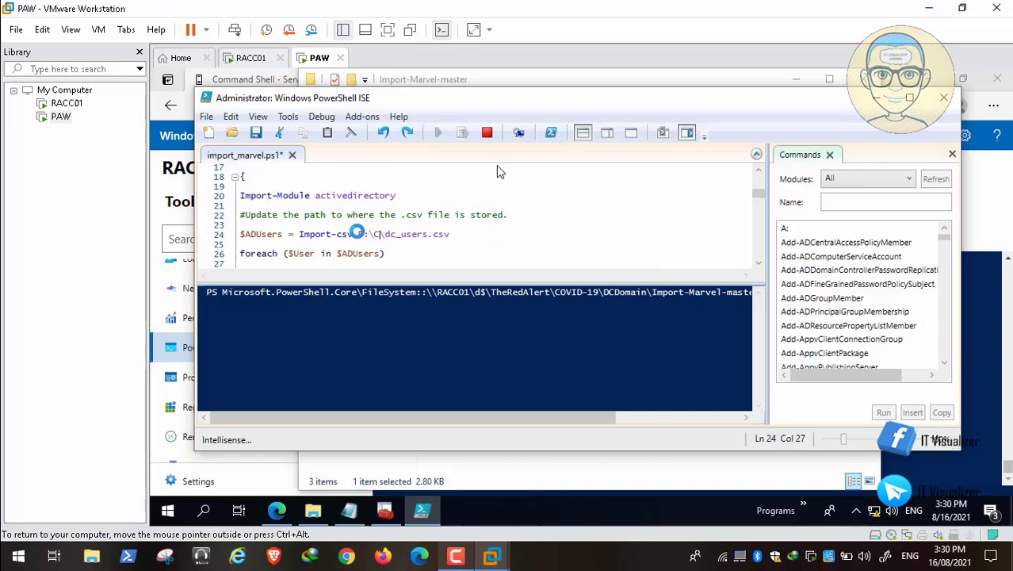
key("BackSpace")
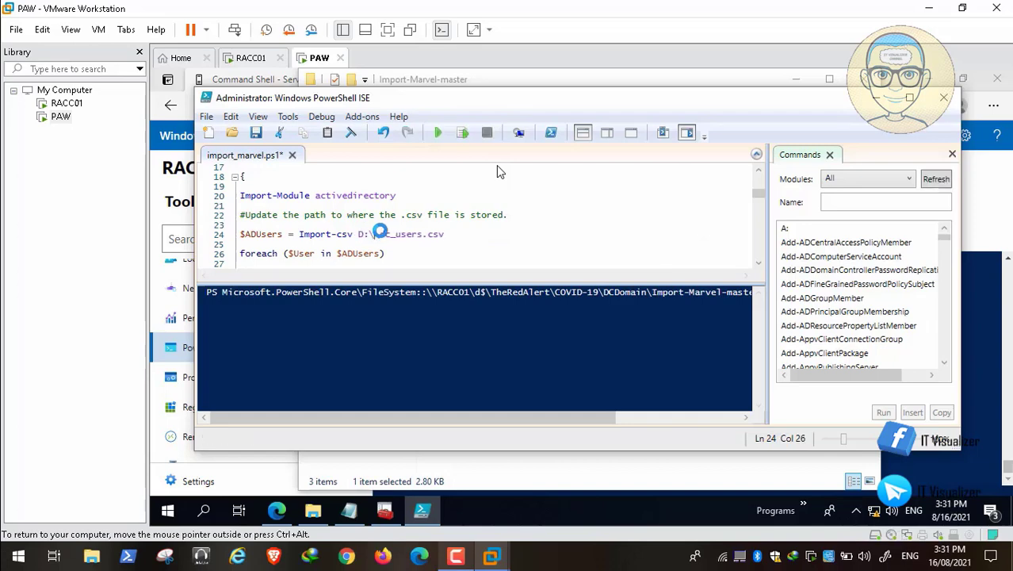
type("TheRedAlert\\COVID-19\\DCDomain\\Import-Marvel-master")
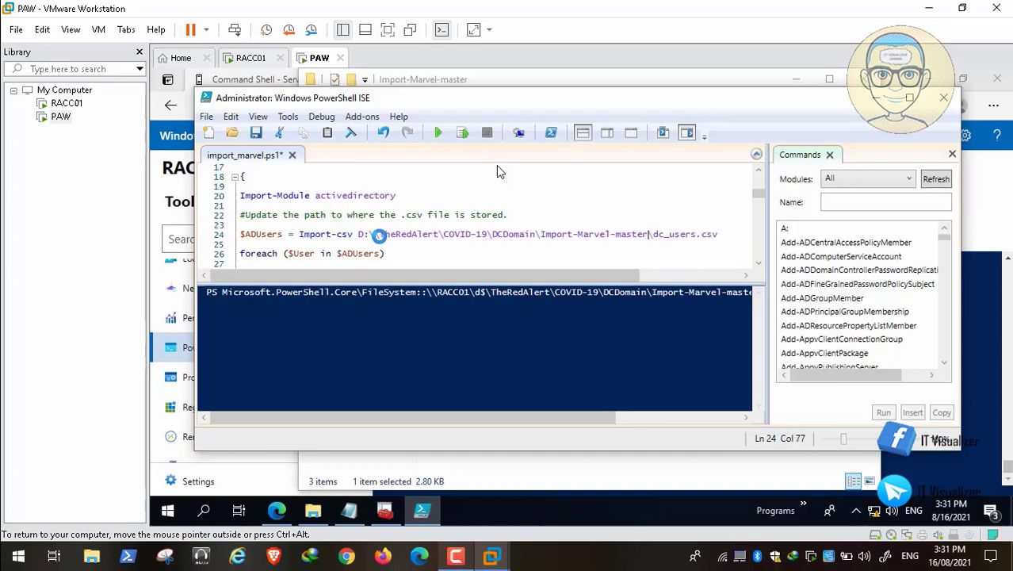
left_click(379, 234)
key("BackSpace")
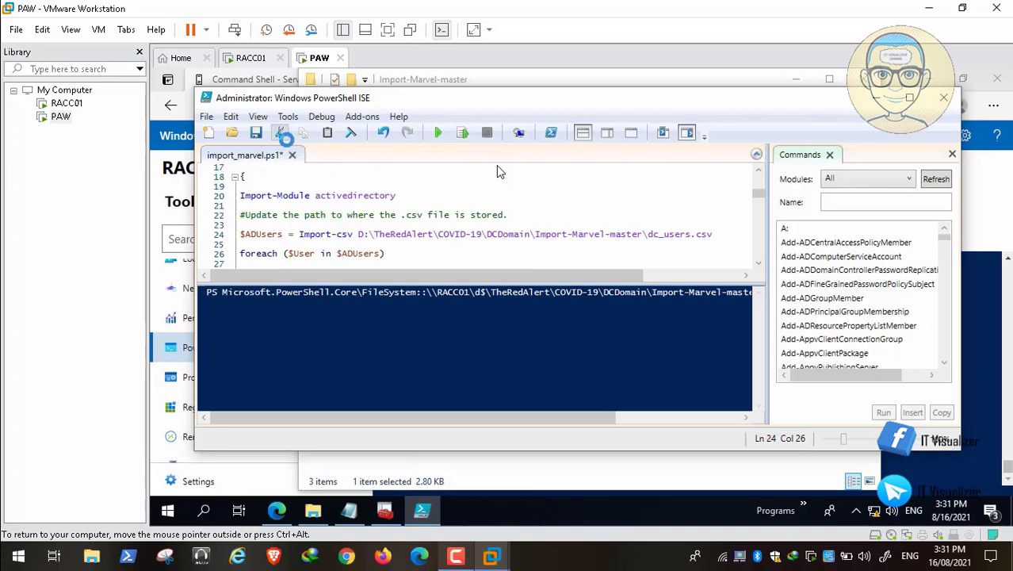
Save the import_marvel script, scroll through it, and close PowerShell ISE
left_click(255, 132)
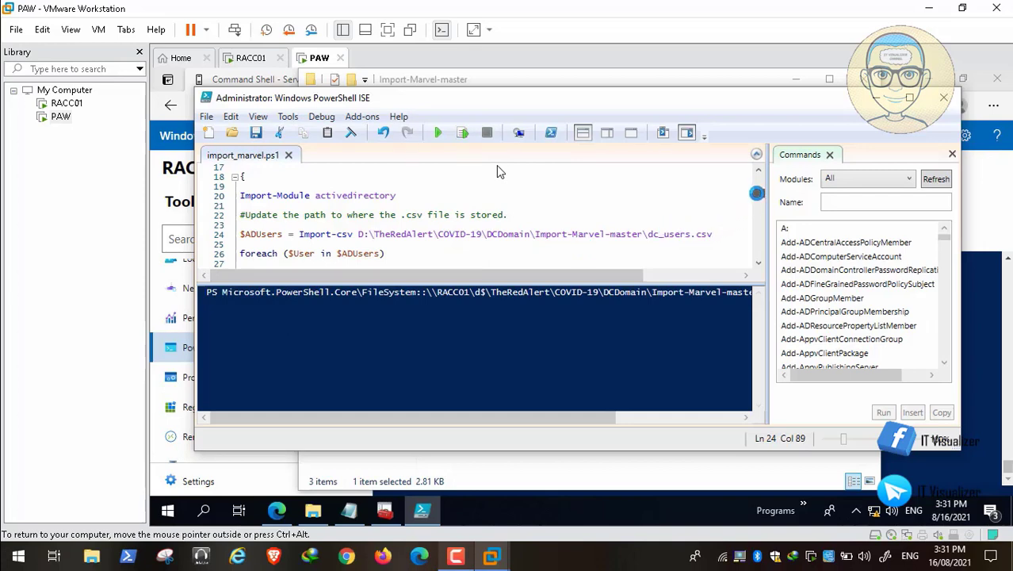
scroll(758, 199, "down", 2)
scroll(757, 198, "down", 4)
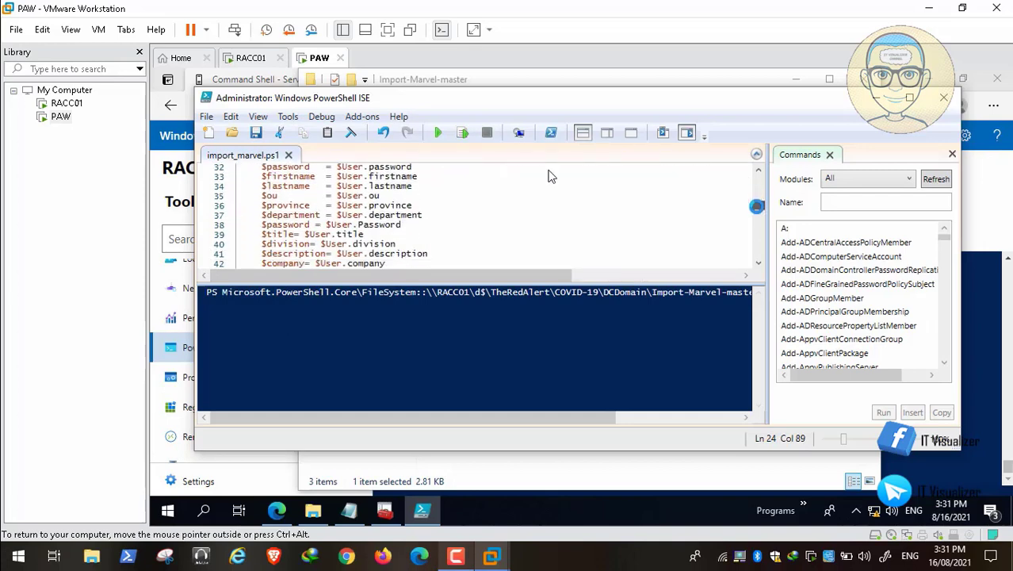
scroll(757, 209, "down", 6)
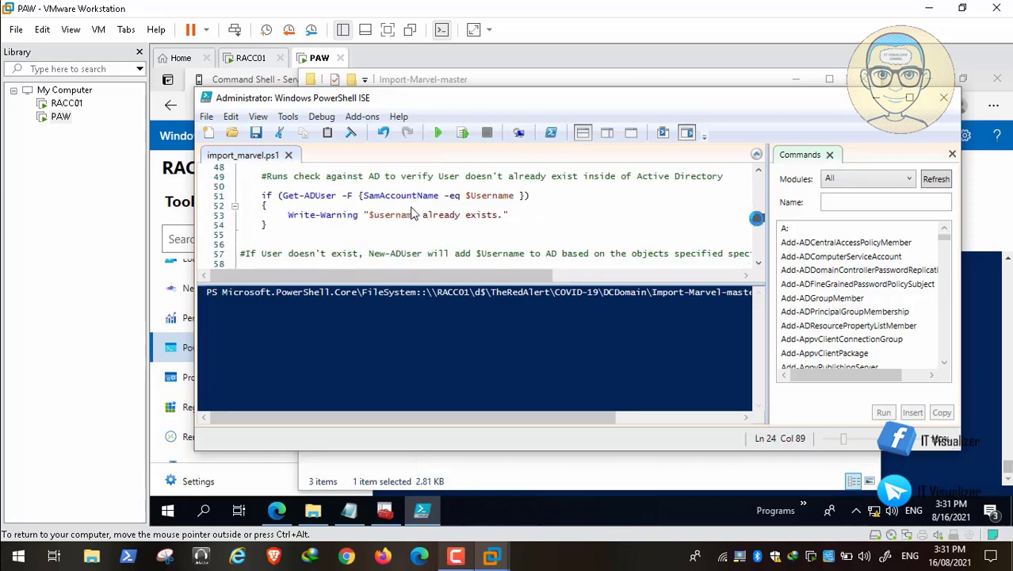
scroll(757, 223, "down", 3)
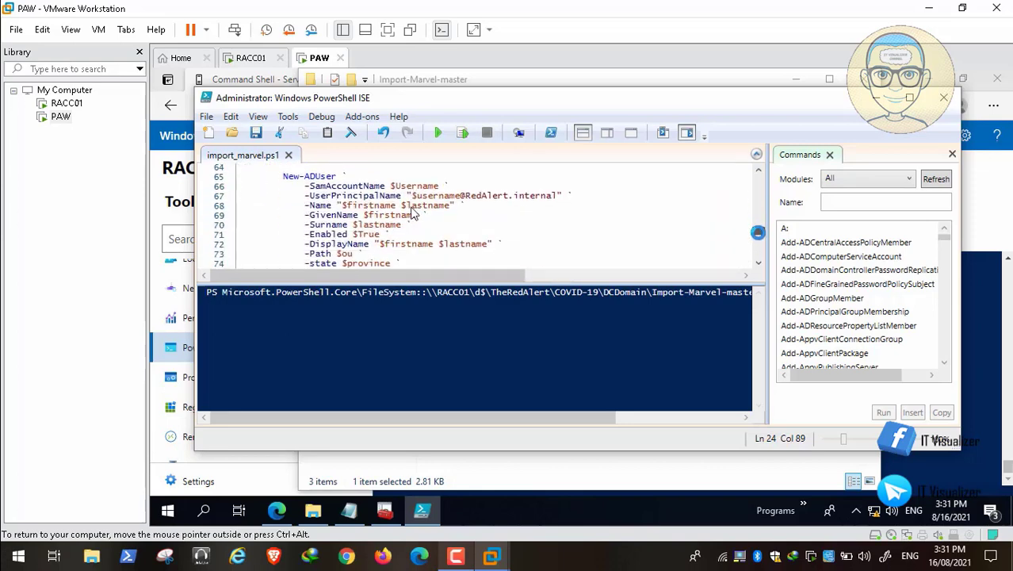
scroll(758, 233, "down", 3)
left_click_drag(759, 240, 760, 174)
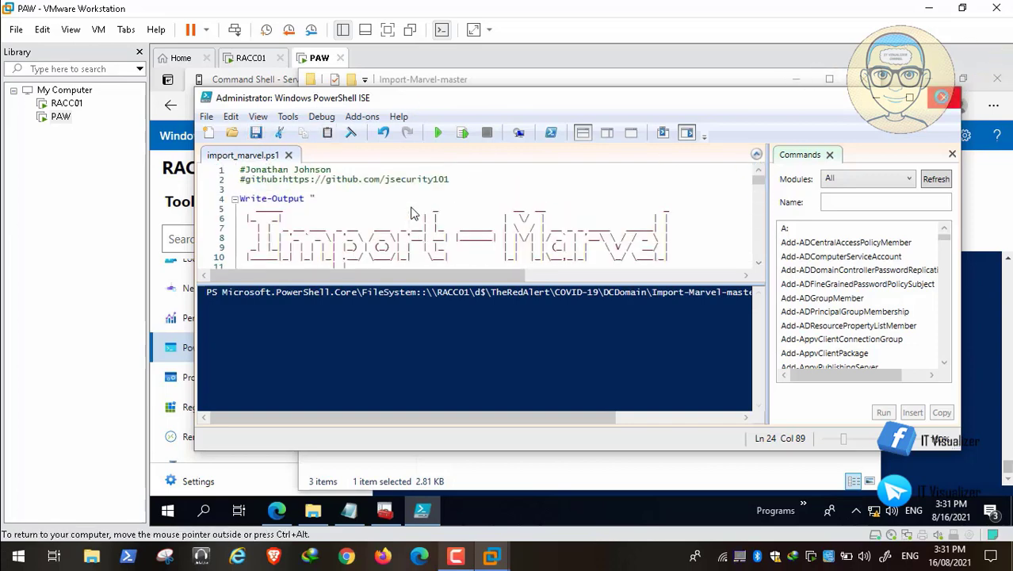
left_click(942, 97)
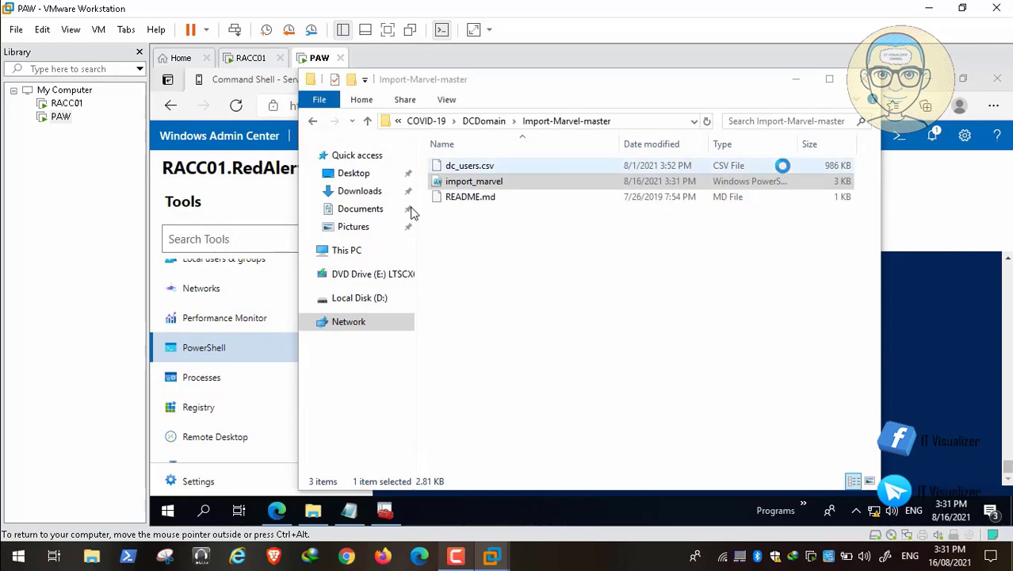
Close Explorer and run .\import_marvel.ps1 in Windows Admin Center's PowerShell to import the users
key("alt+F4")
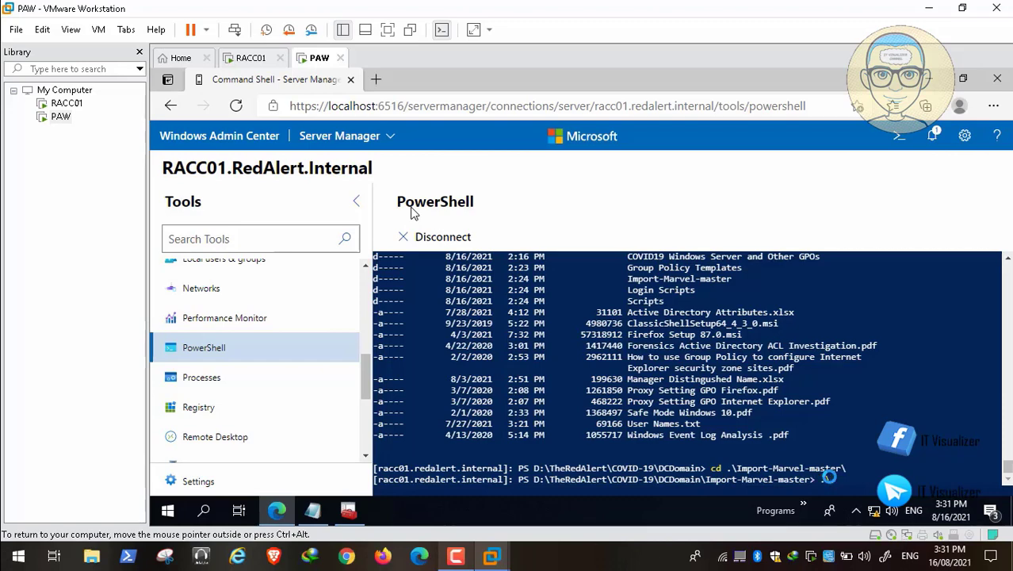
type(".\\import_marvel.ps1")
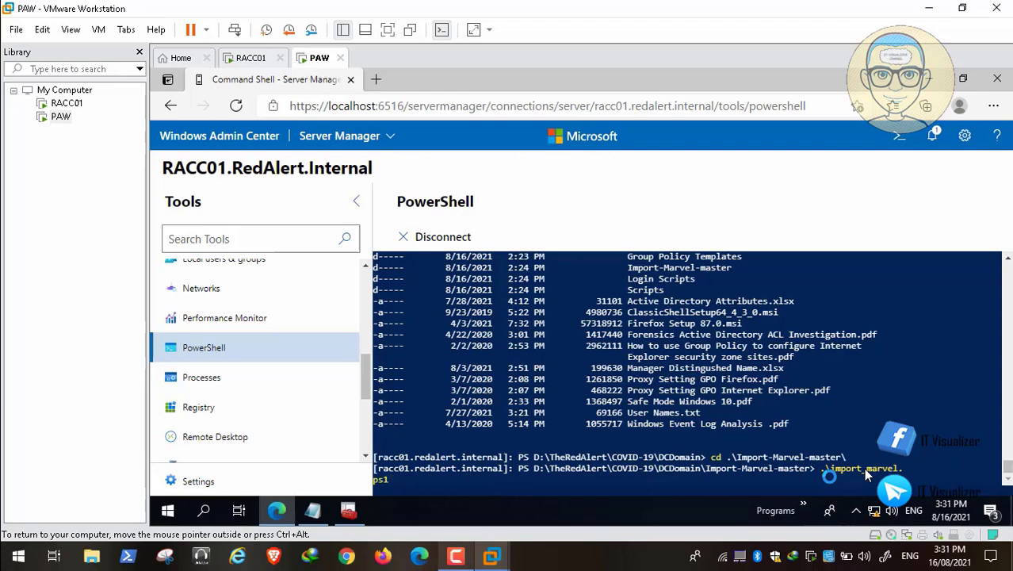
key("Return")
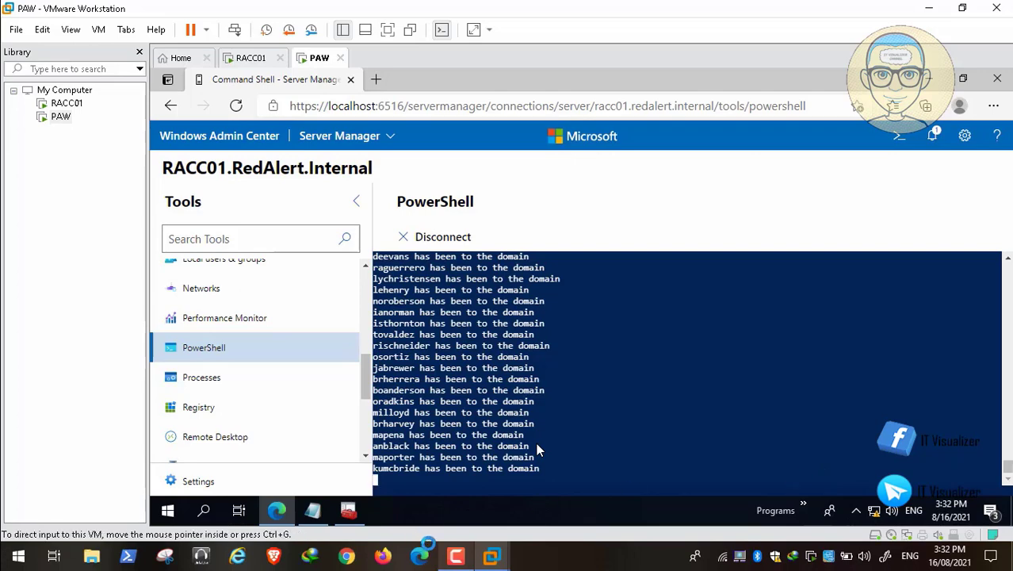
Switch to Active Directory Users and Computers and expand the Armies OU
left_click(455, 556)
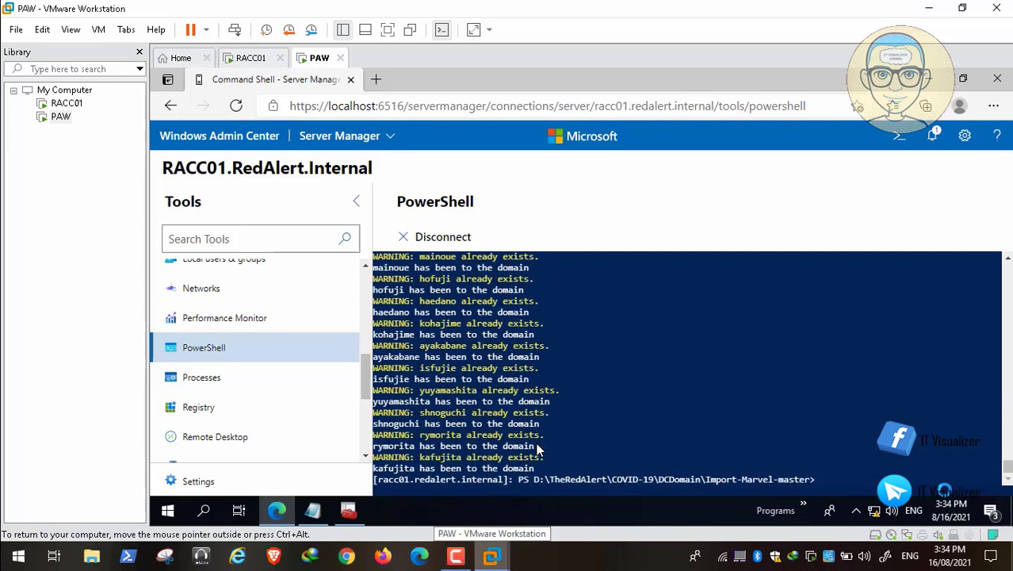
left_click(491, 556)
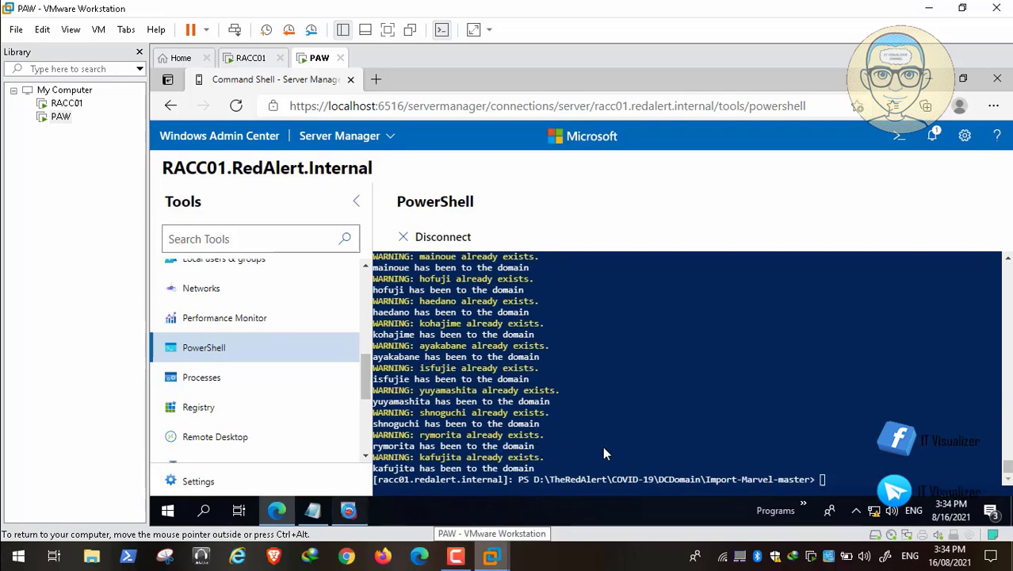
left_click(348, 510)
left_click(184, 198)
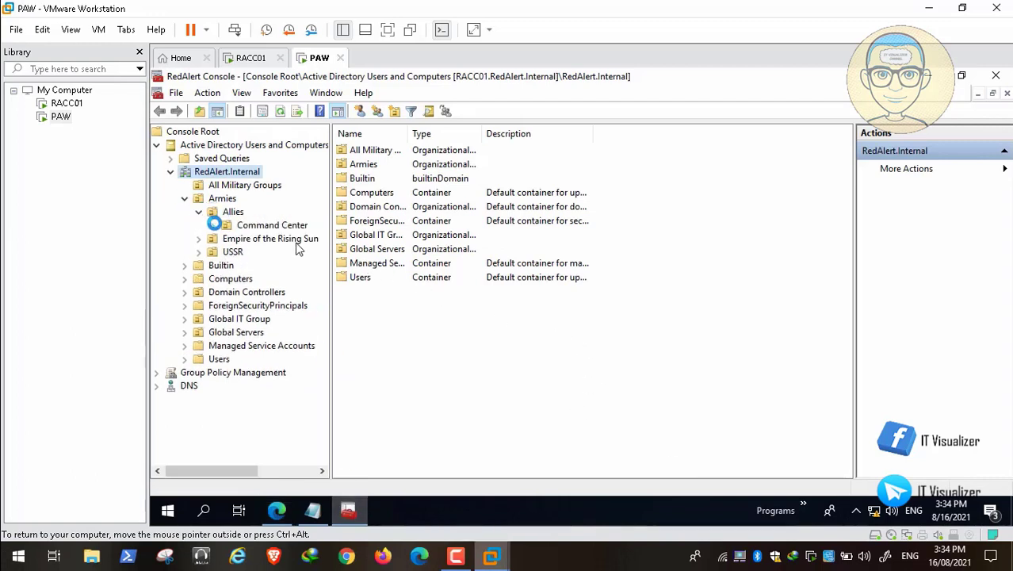
Browse the Command Center OUs: Airbase, Armor facility, Military Groups, Seaport and Defenses
left_click(213, 225)
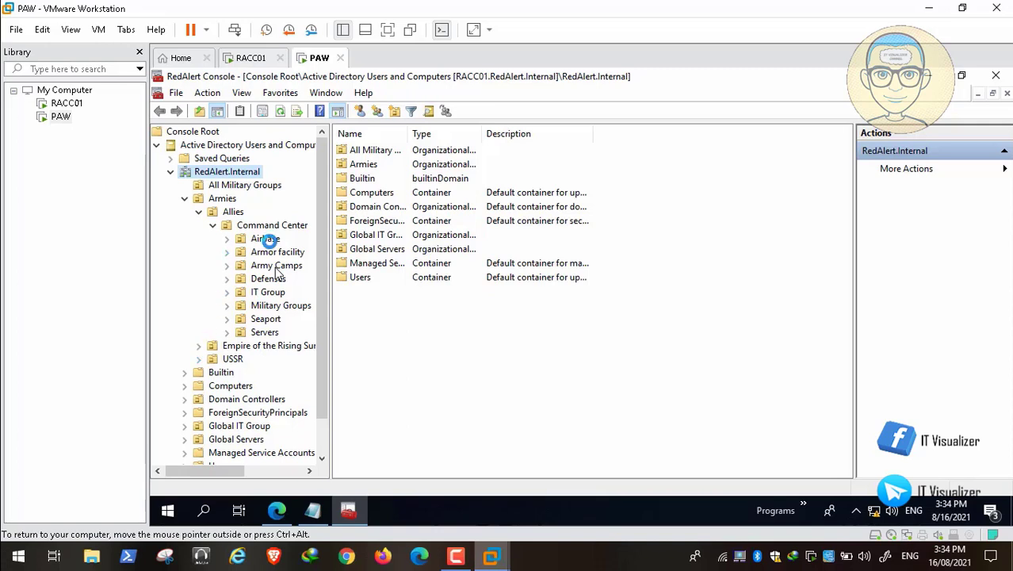
left_click(267, 239)
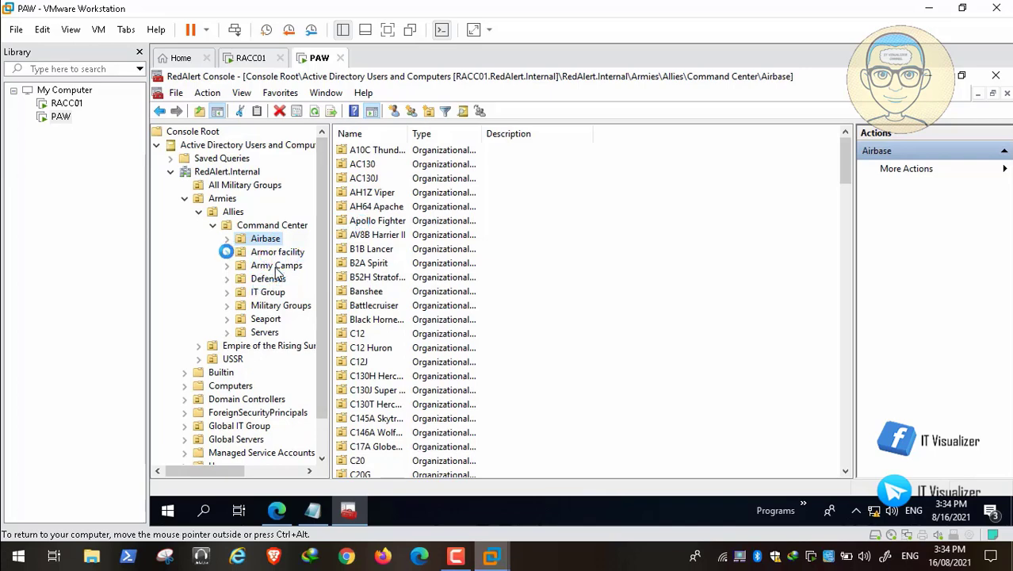
left_click(227, 252)
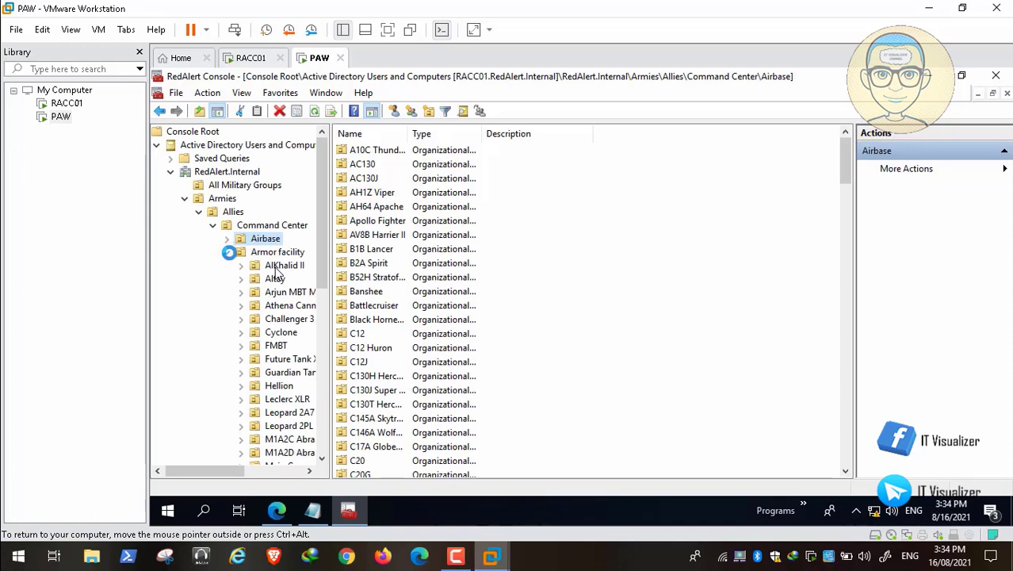
left_click(227, 251)
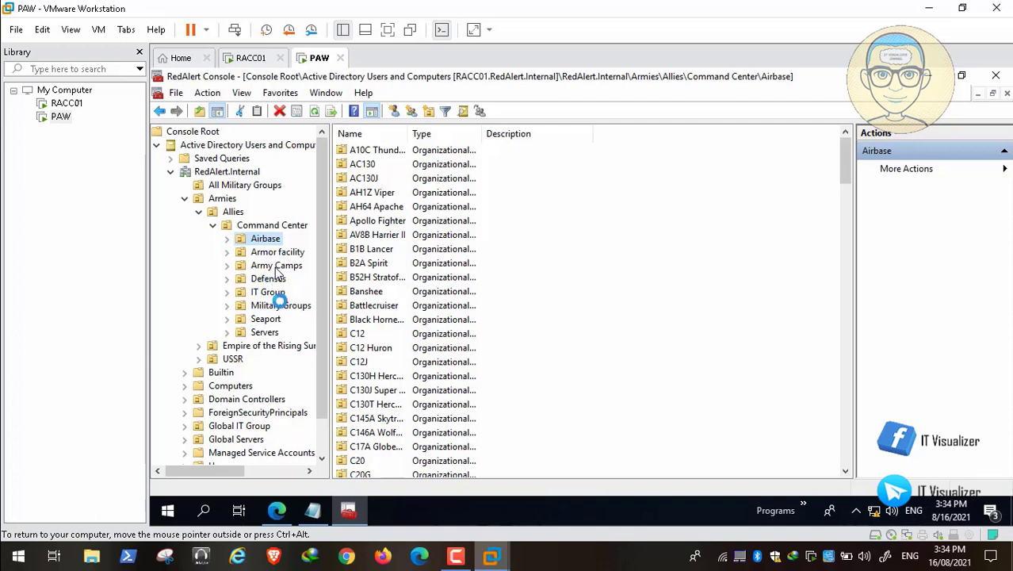
left_click(285, 305)
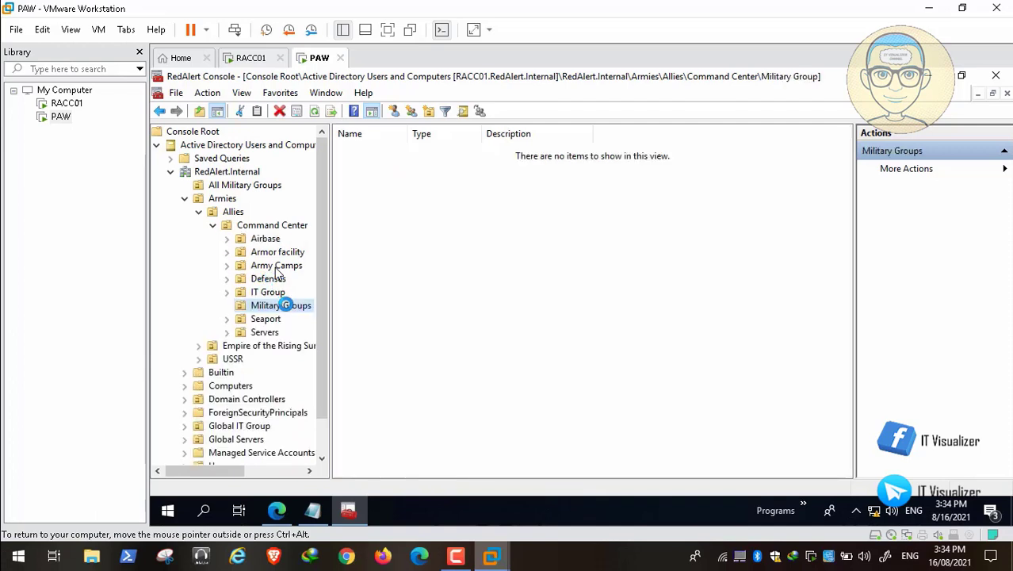
left_click(266, 319)
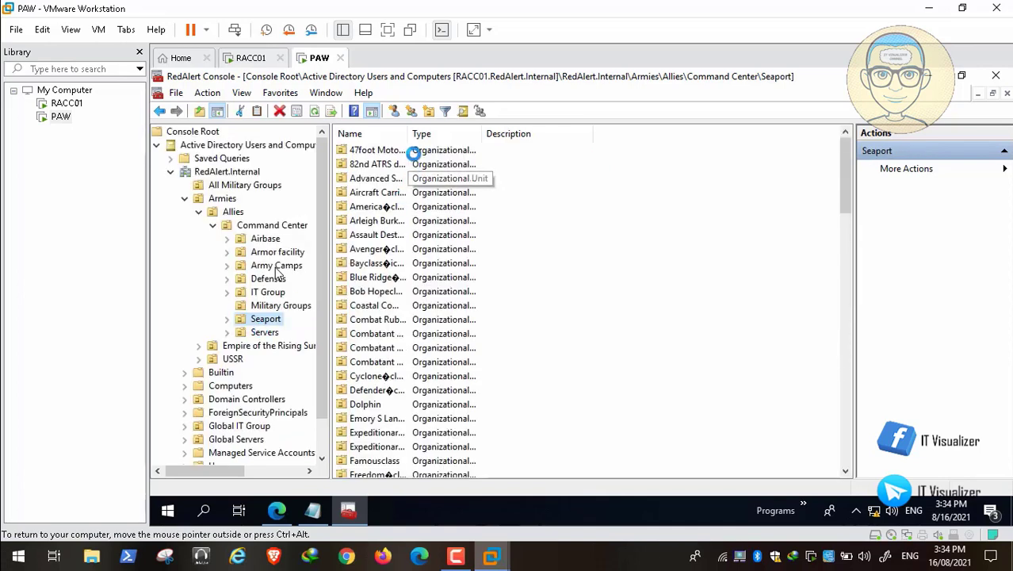
left_click_drag(407, 133, 574, 129)
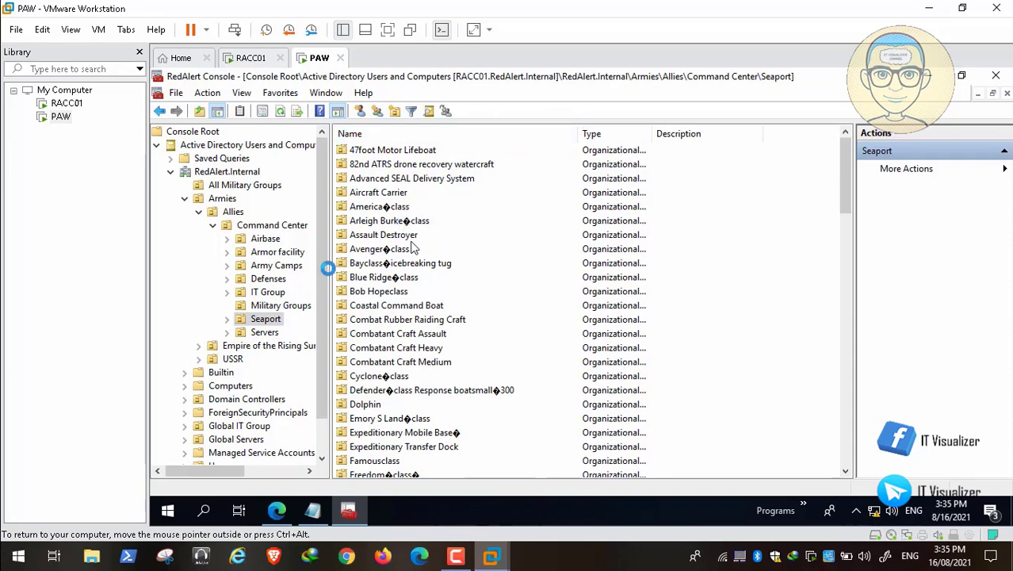
left_click(262, 278)
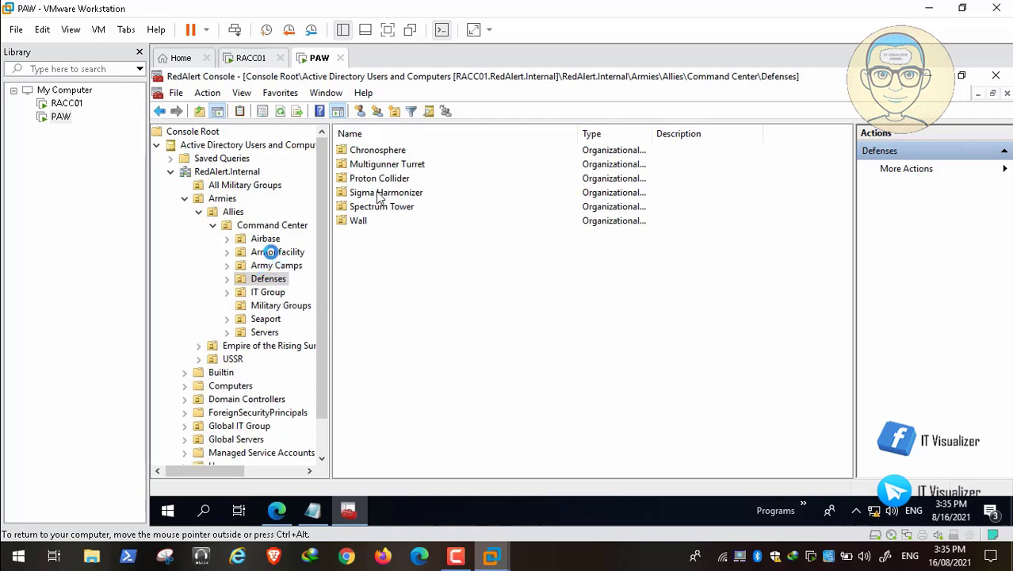
List the imported users in Army Camps under Empire of the Rising Sun and under Allies
left_click(234, 212)
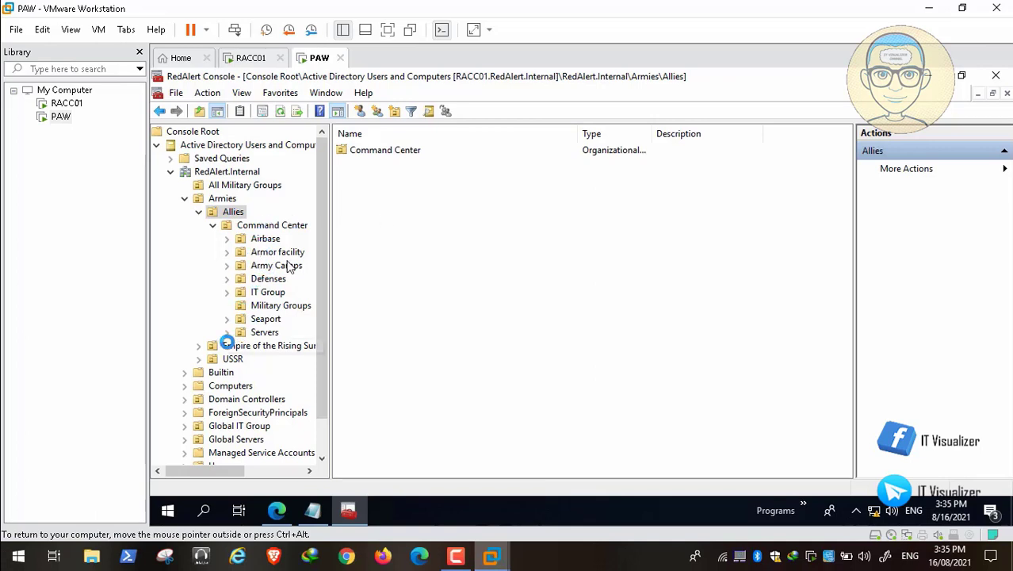
left_click(200, 346)
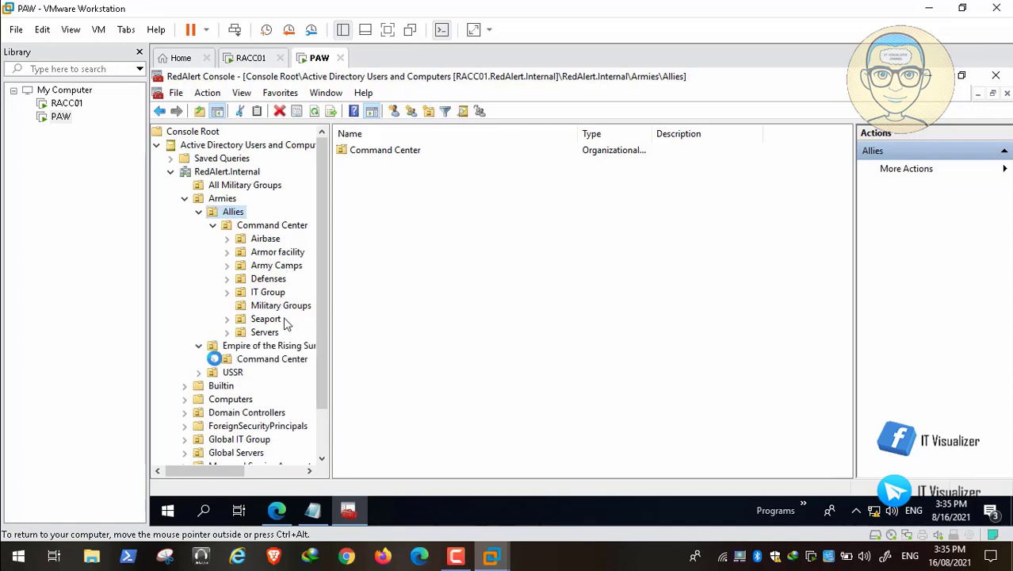
left_click(214, 359)
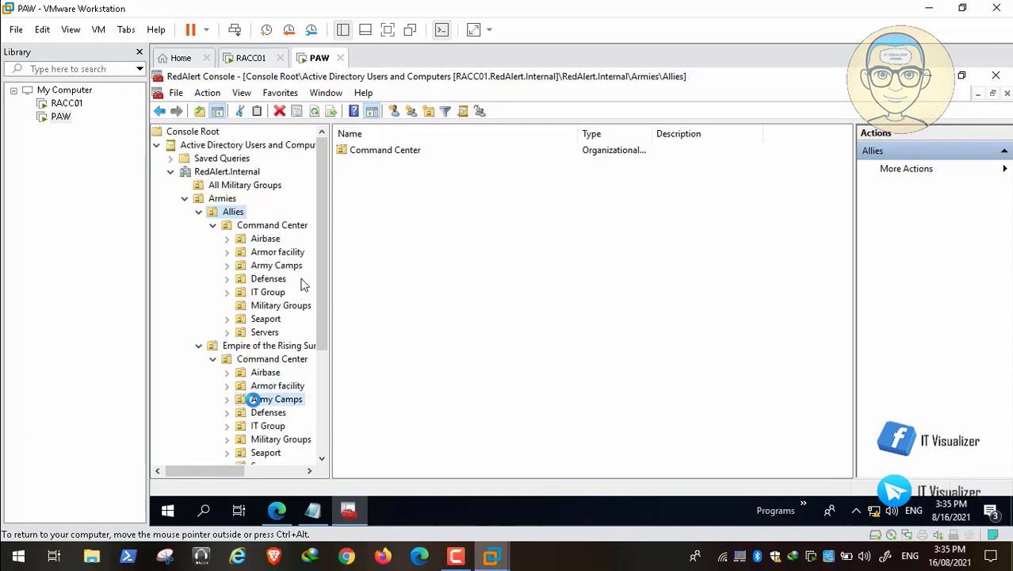
left_click(256, 399)
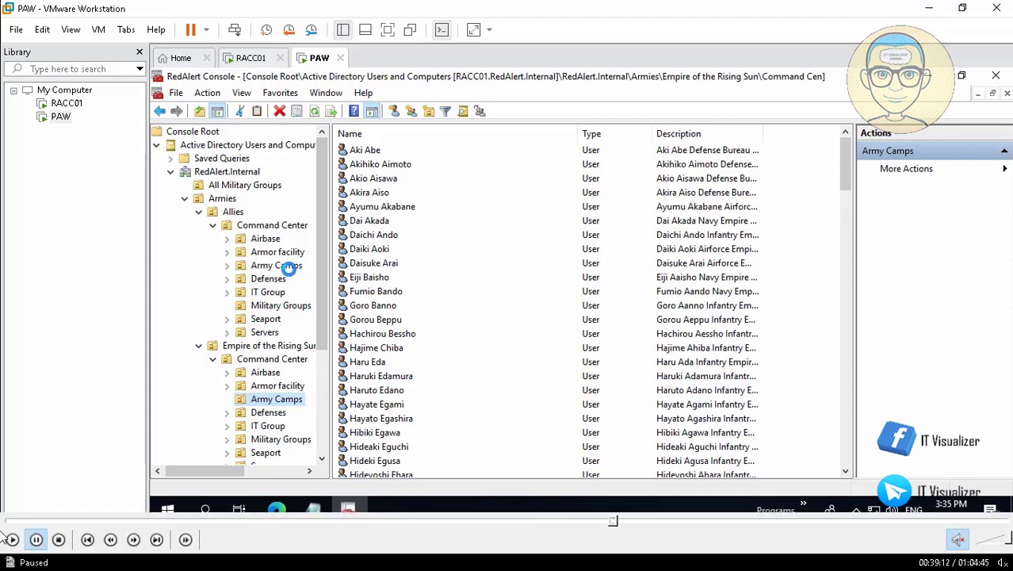
left_click(11, 539)
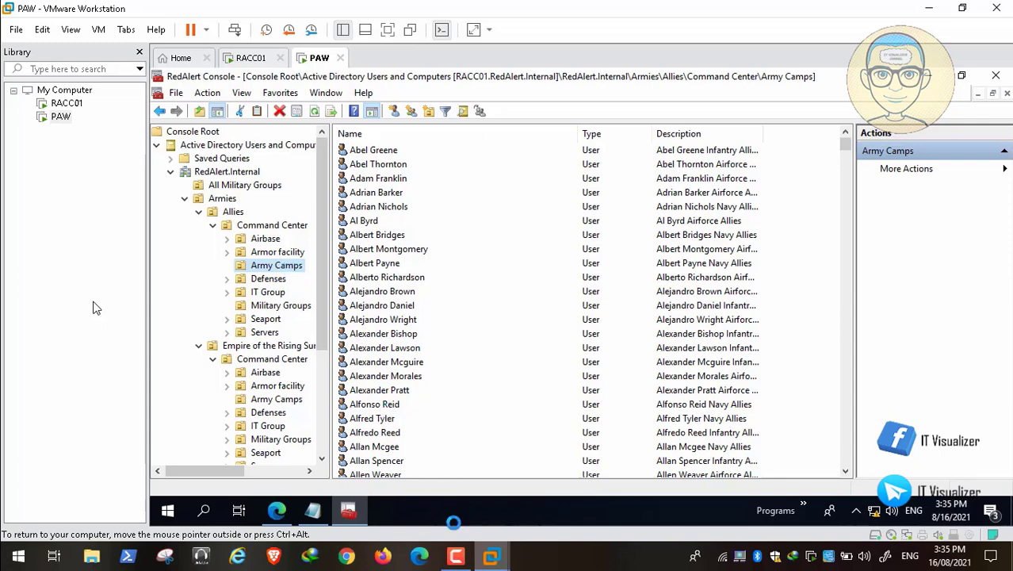
left_click(456, 556)
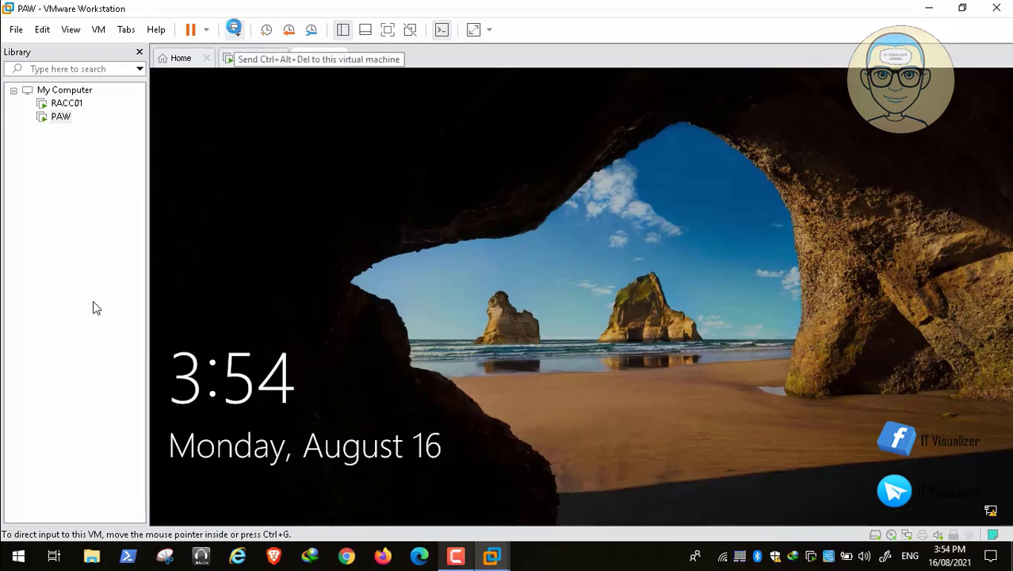
Unlock the PAW VM via Ctrl+Alt+Del using the domain administrator's password
left_click(234, 29)
left_click(504, 360)
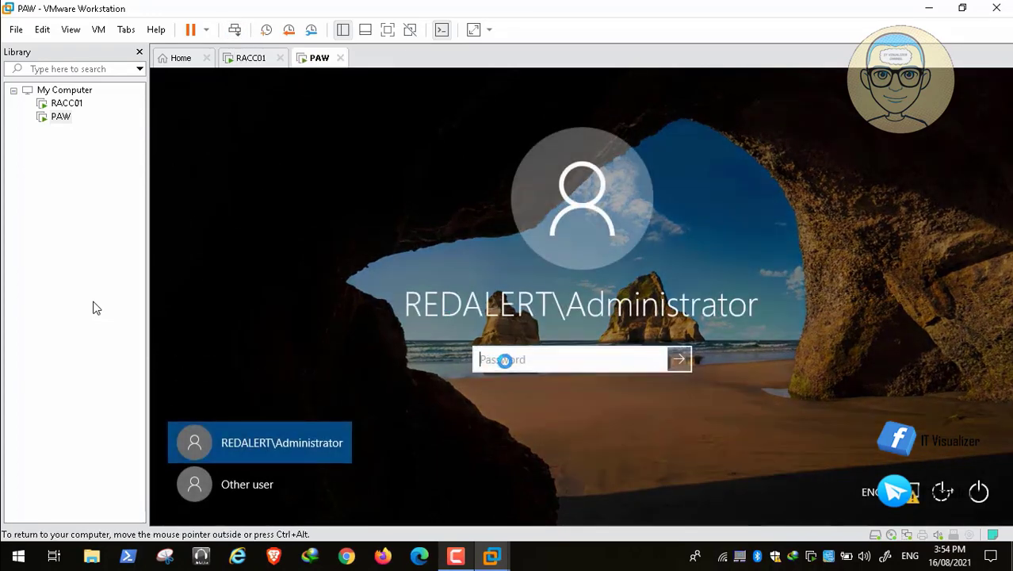
type("P")
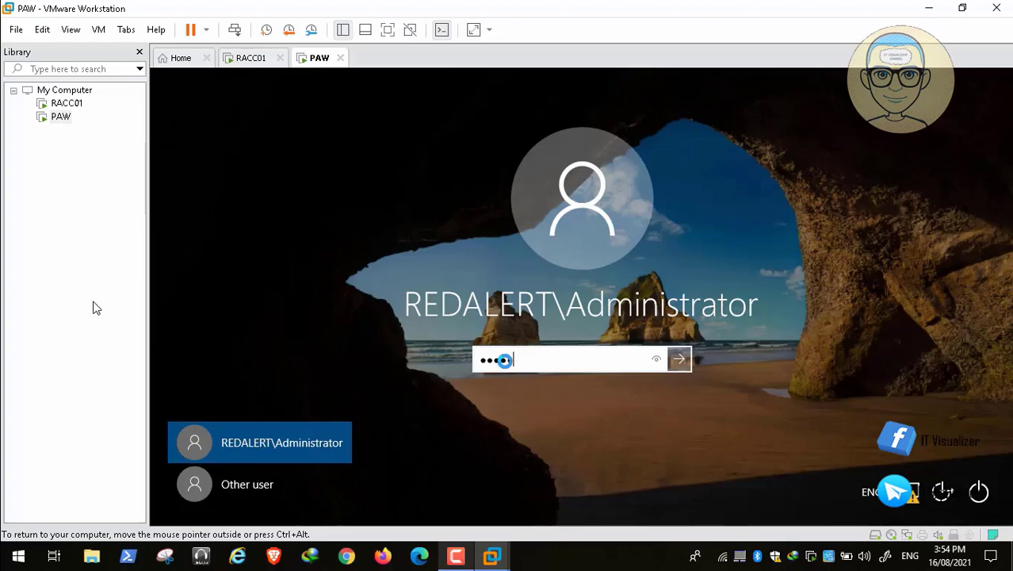
type("•••••••••")
key("Return")
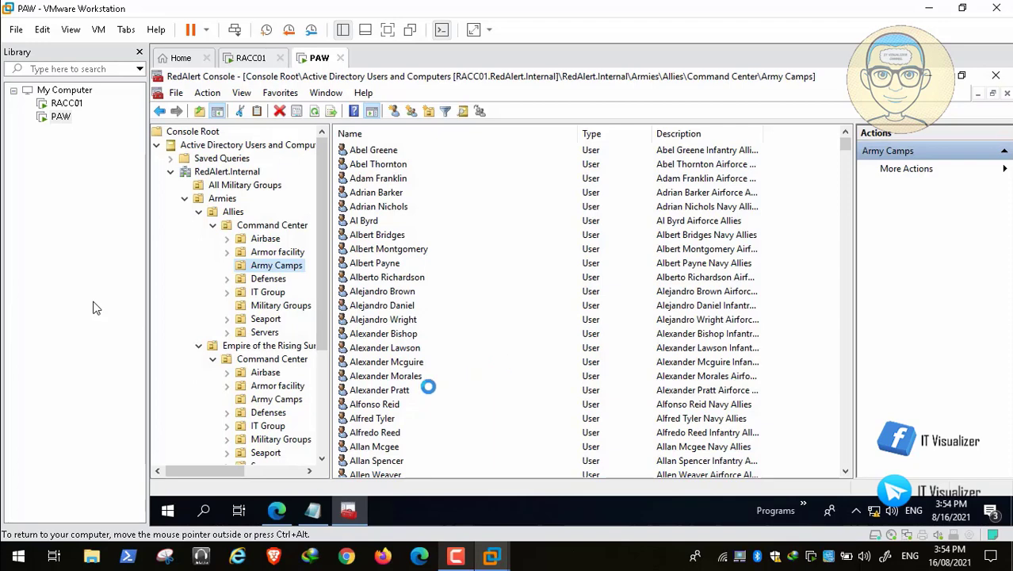
Copy the AllSecurityGroups.csv Import-Csv ForEach block from All Scripts, then return to Windows Admin Center
left_click(313, 510)
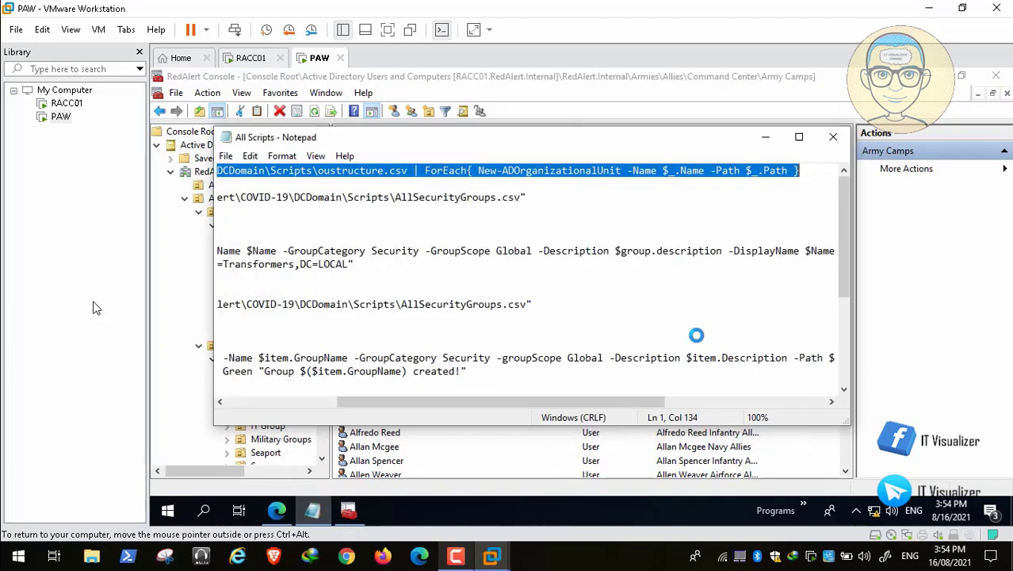
left_click_drag(640, 401, 468, 414)
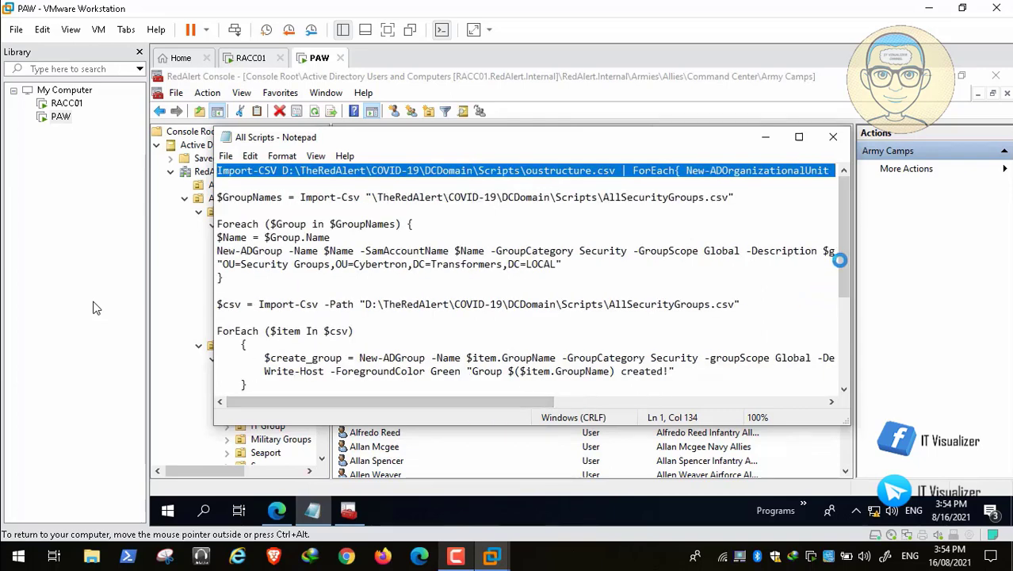
left_click_drag(839, 261, 840, 299)
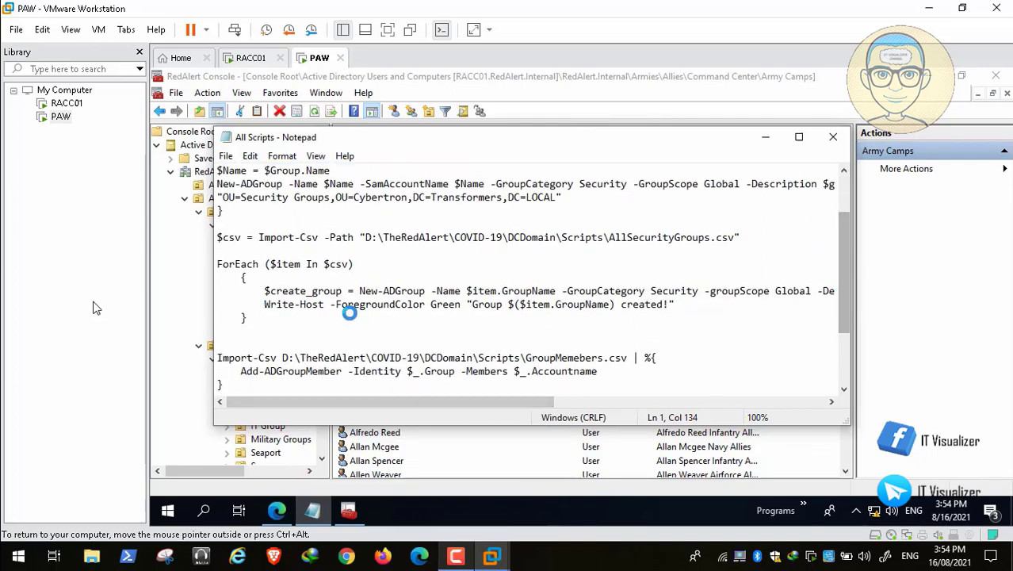
left_click(246, 319)
left_click_drag(245, 318, 213, 237)
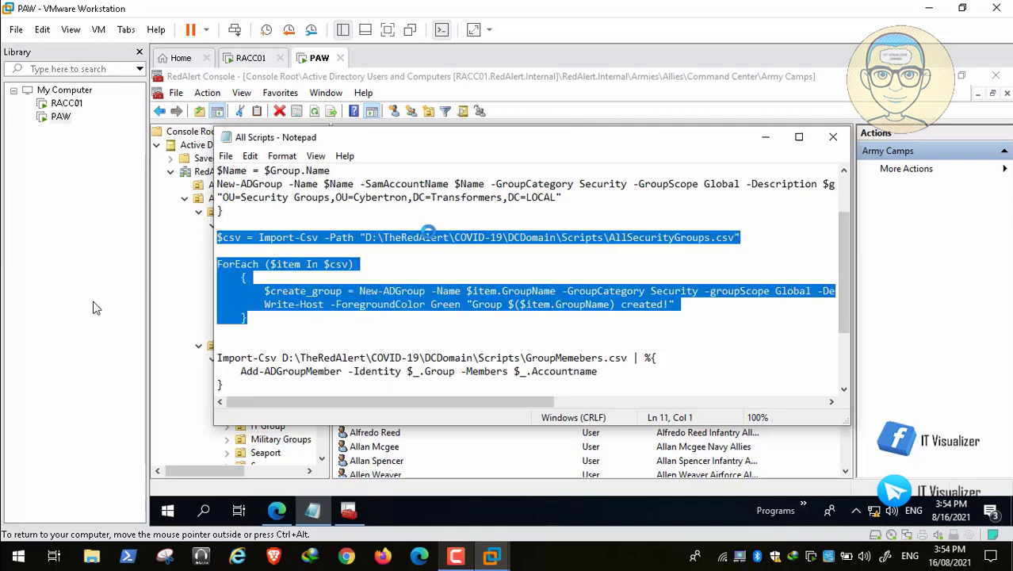
right_click(428, 236)
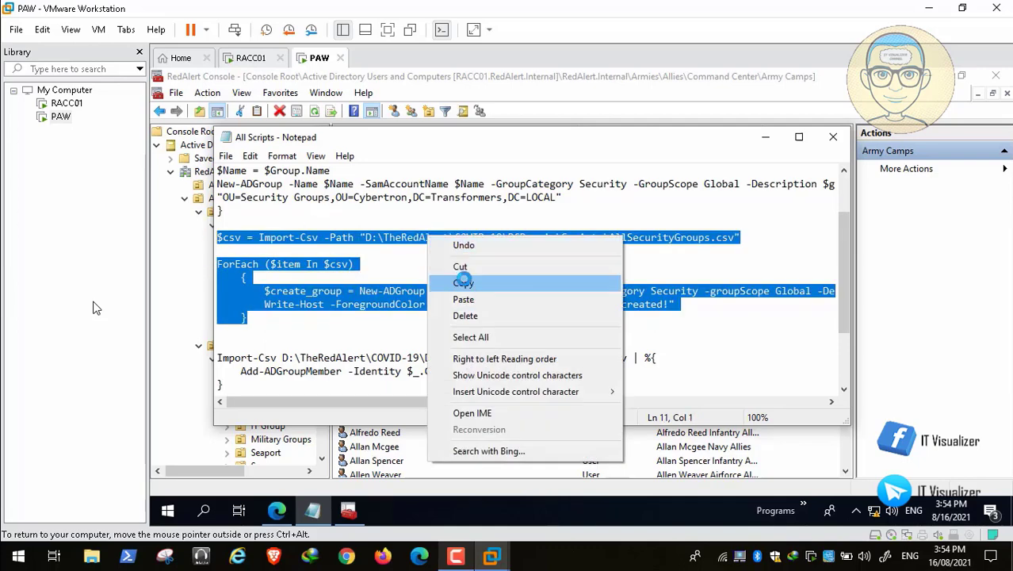
left_click(463, 282)
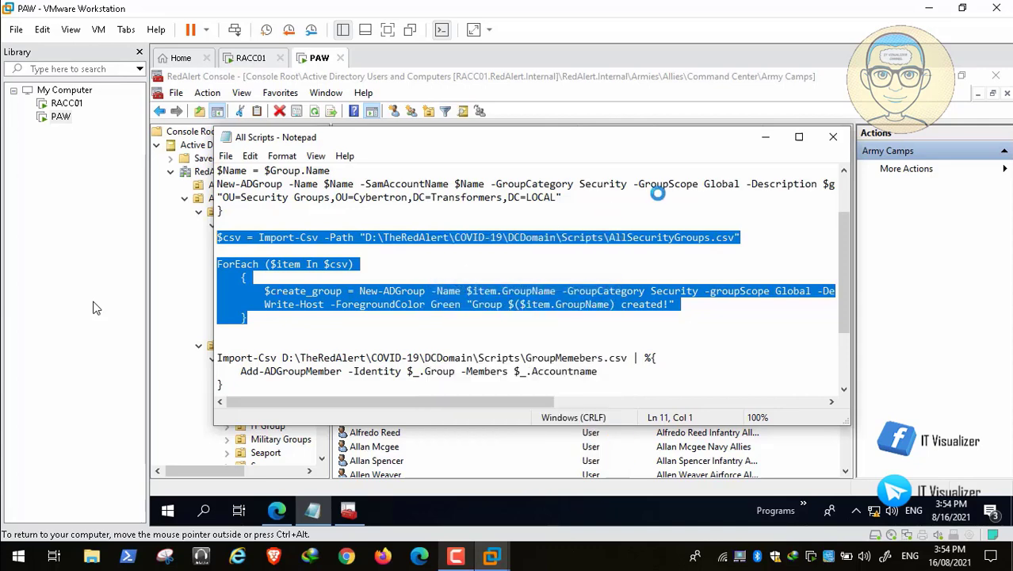
left_click(765, 137)
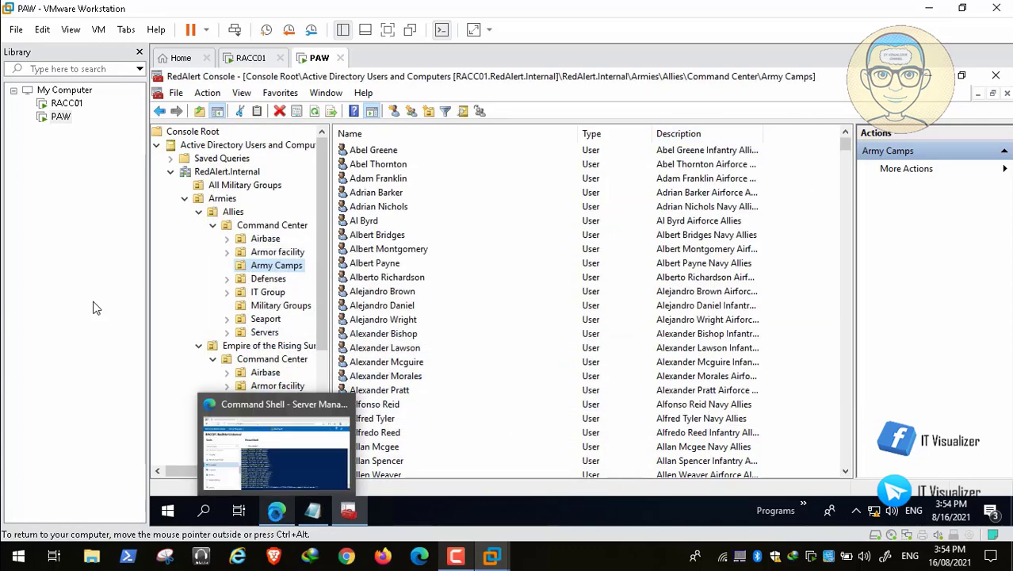
left_click(276, 510)
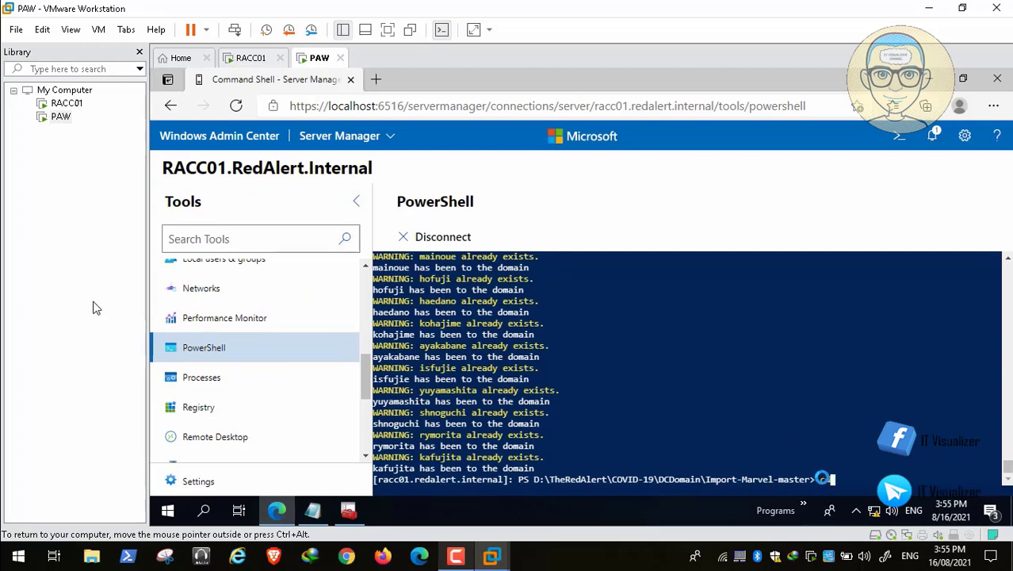
Move the PowerShell session into the scripts folder with cd.. and cd scripts, then list its files
type("cd..")
key("Return")
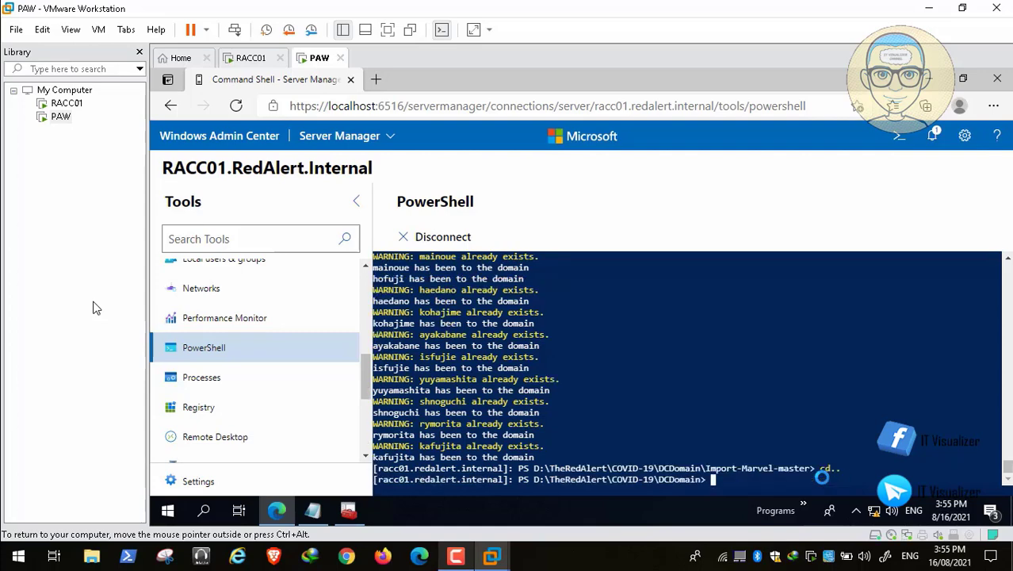
type("cd scripts")
key("Return")
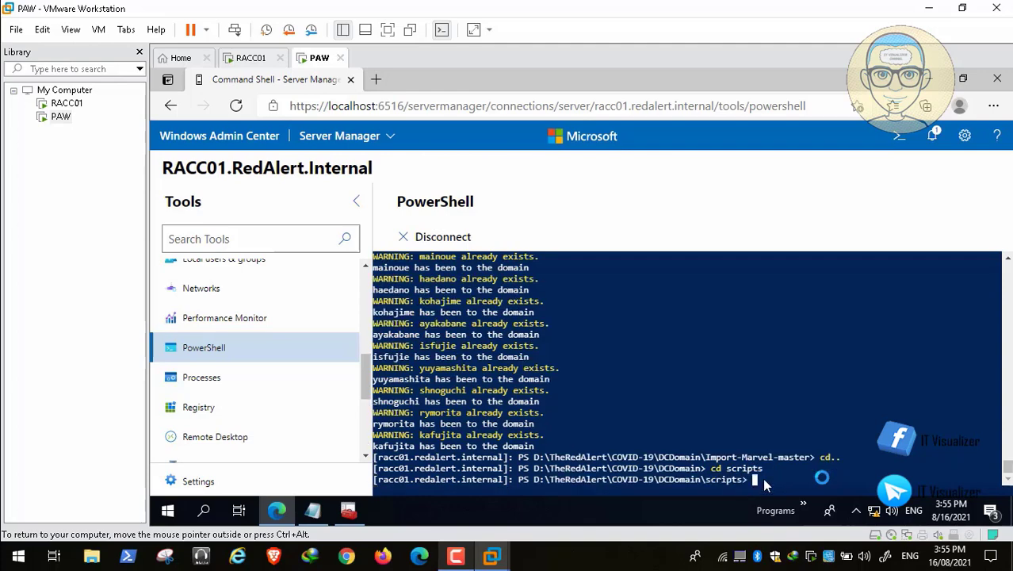
type("dir")
key("Return")
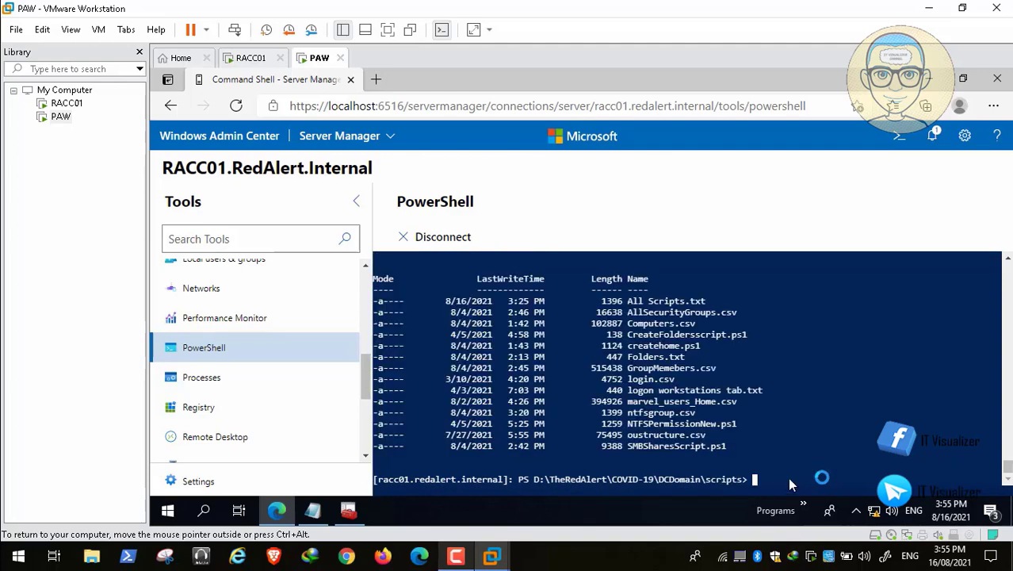
Paste and run the group-creation block so each UN_ security group is created
right_click(777, 481)
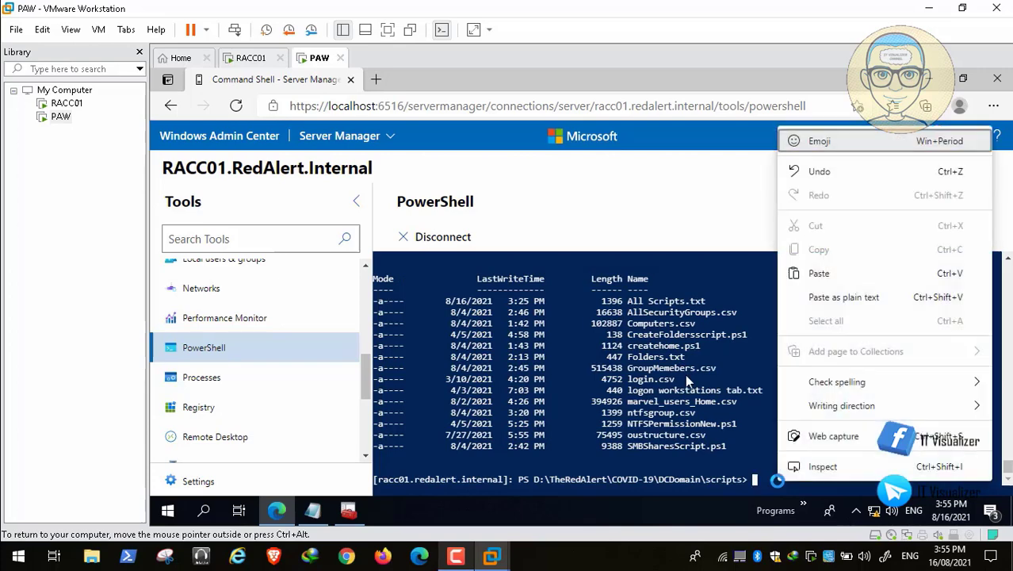
left_click(833, 272)
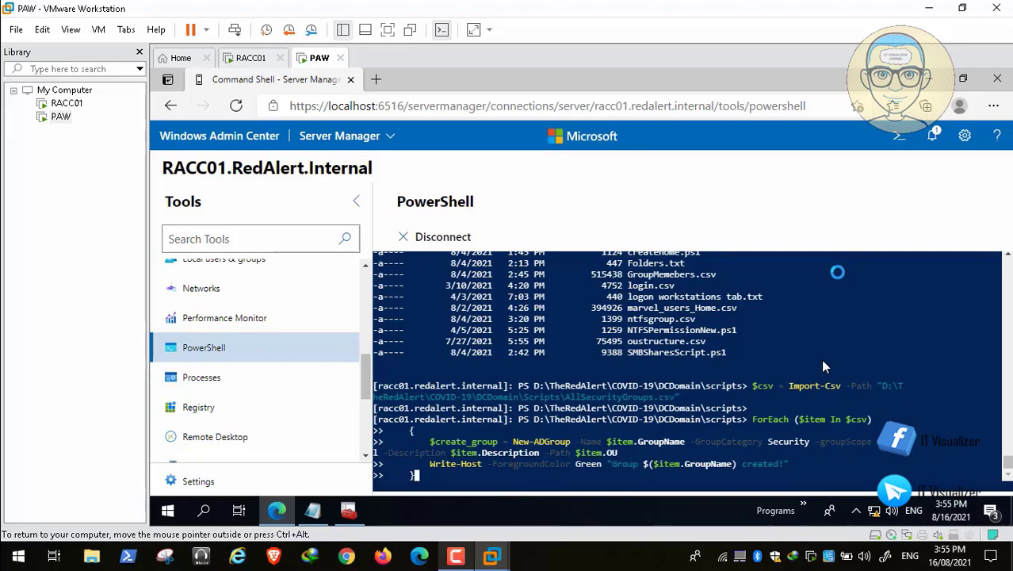
key("Return")
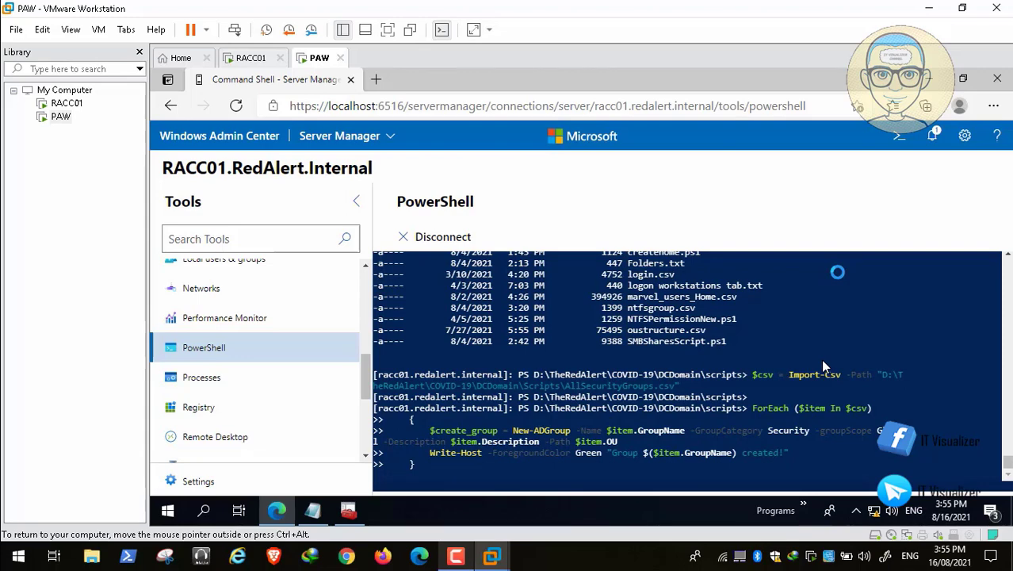
key("Return")
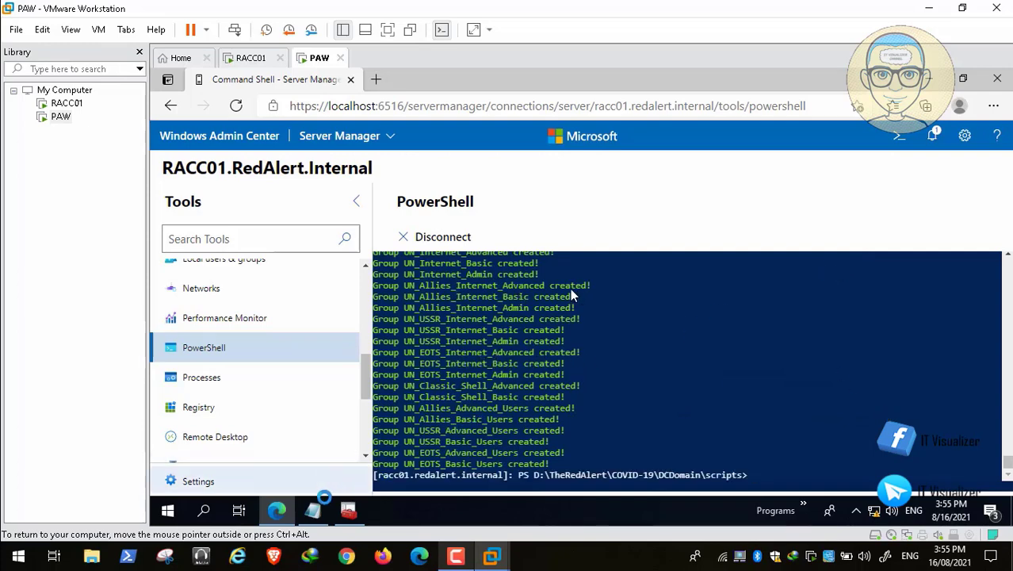
left_click(312, 510)
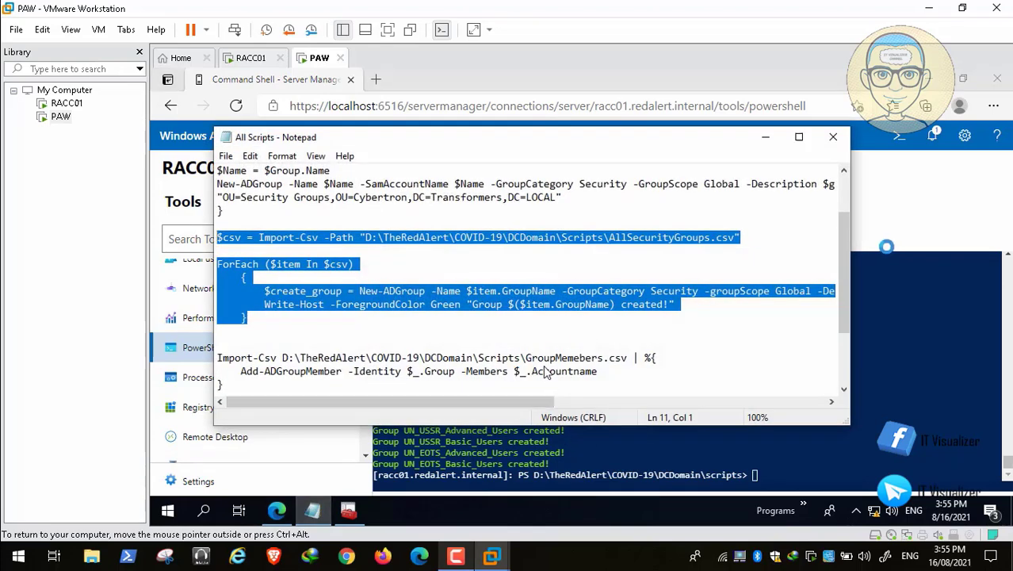
Paste the GroupMemebers.csv Import-Csv | Add-ADGroupMember block into PowerShell and run it
left_click_drag(846, 250, 847, 276)
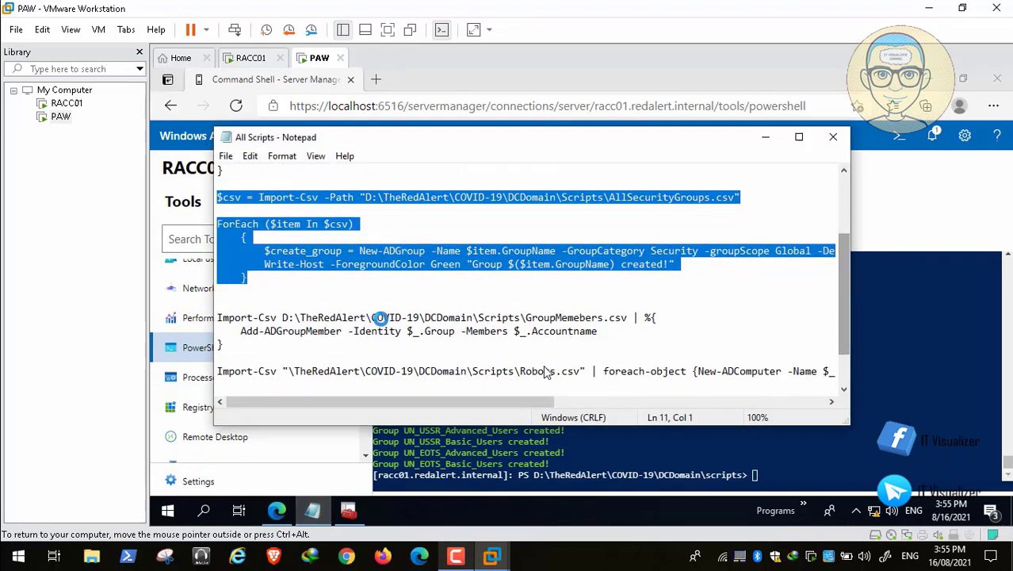
triple_click(218, 332)
left_click_drag(210, 333, 207, 319)
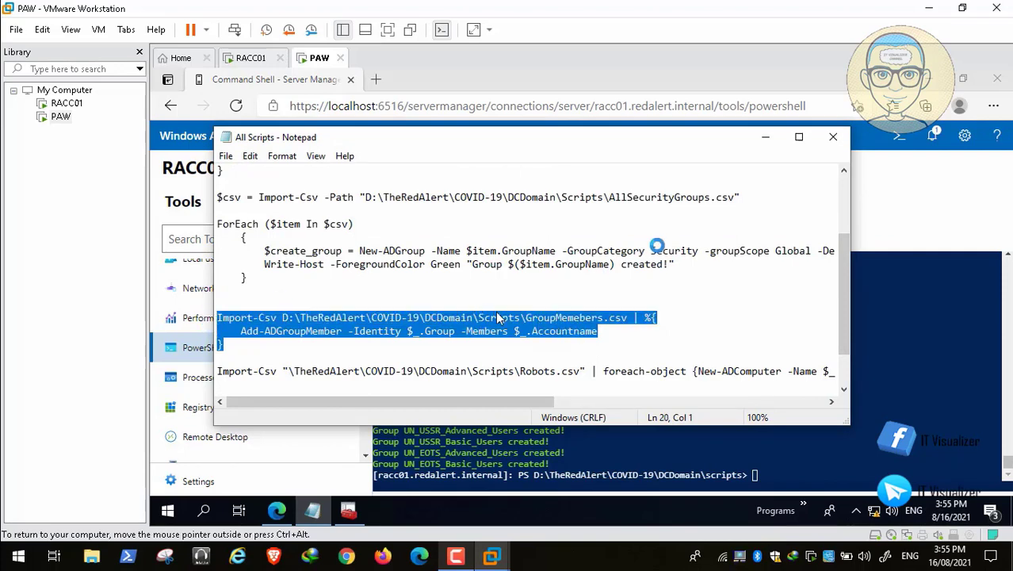
left_click(766, 137)
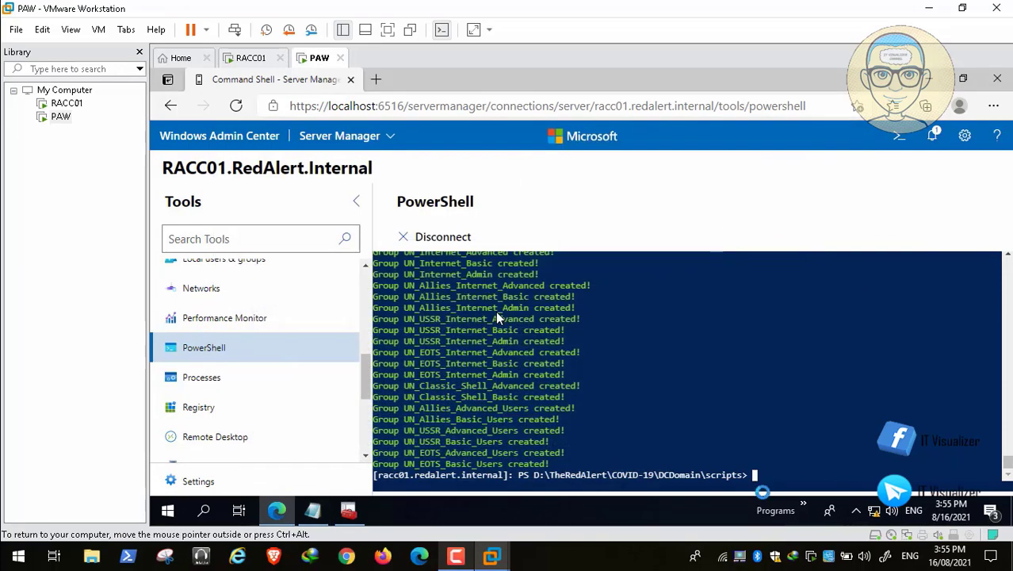
right_click(757, 474)
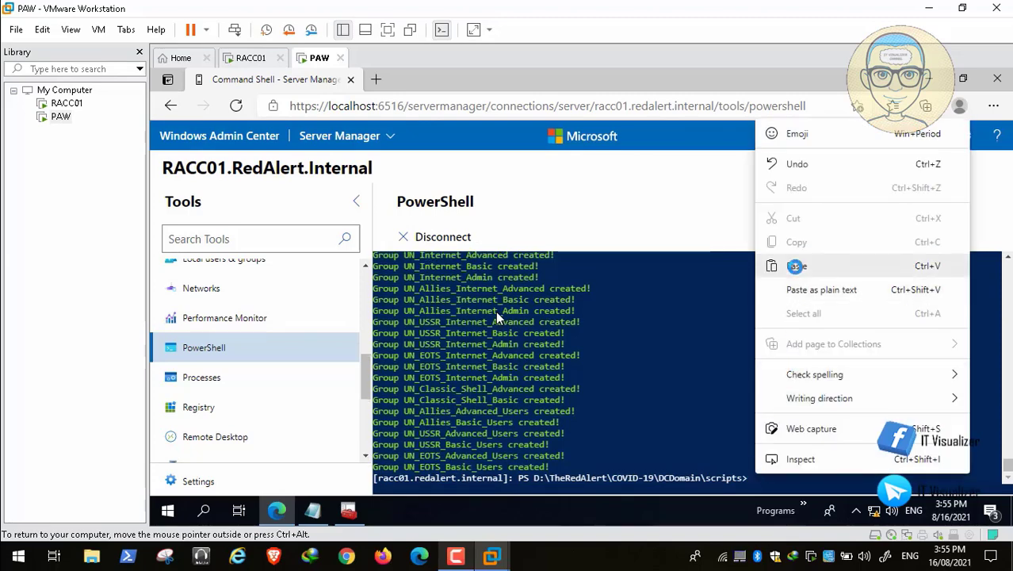
left_click(797, 265)
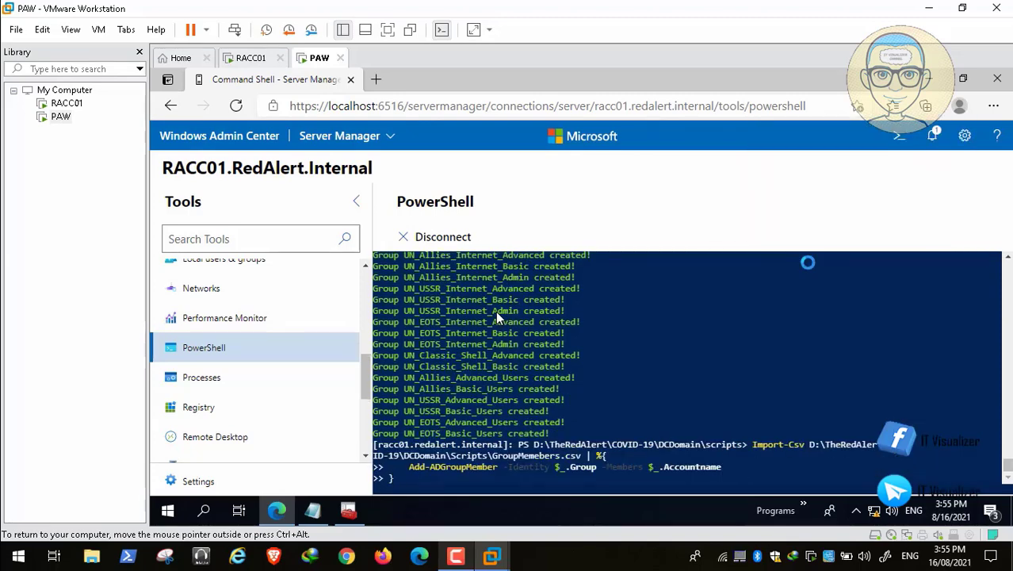
key("Return")
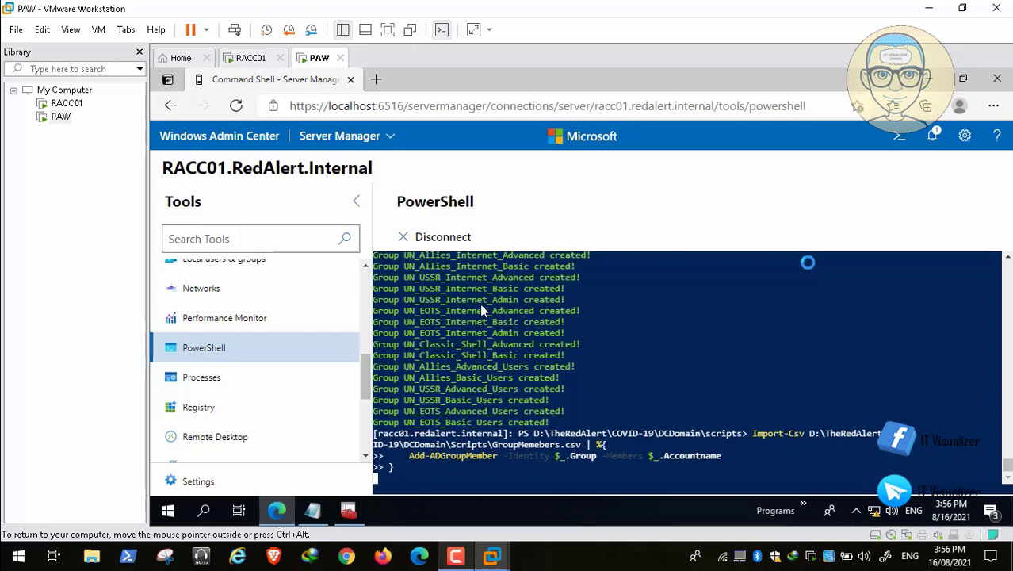
key("Return")
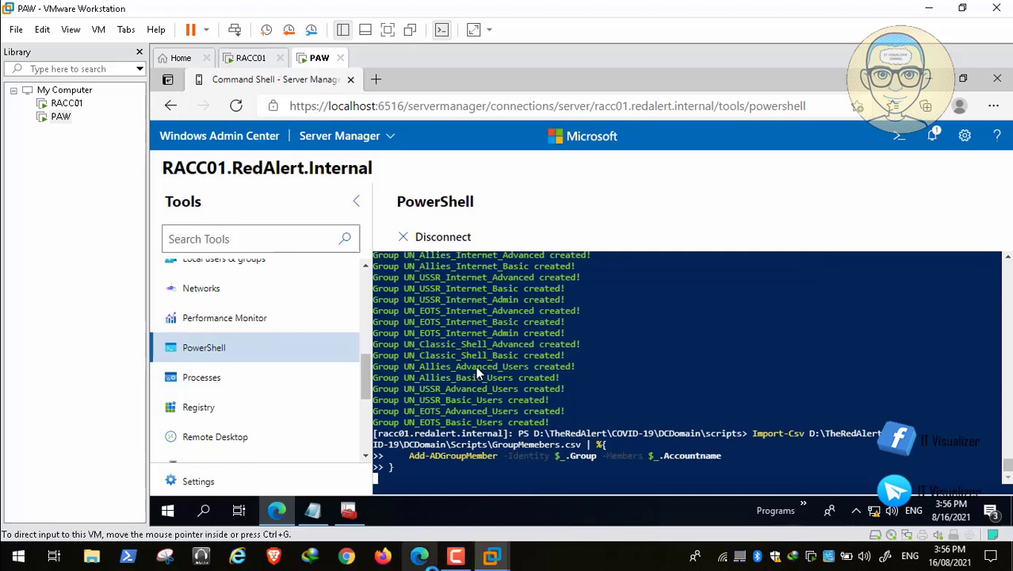
Bring the All Scripts notes back up in Notepad and scroll down through them
left_click(454, 555)
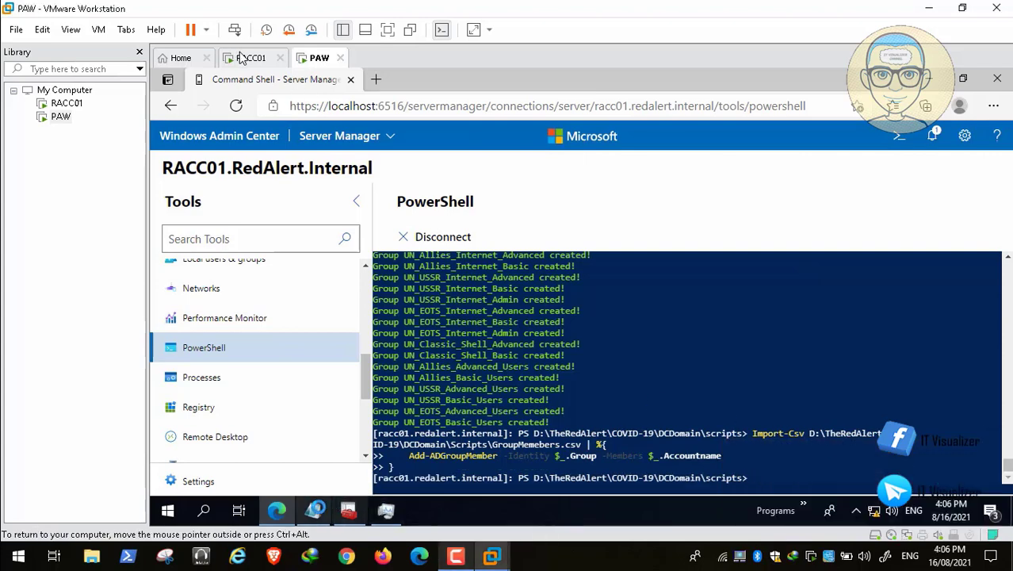
left_click(312, 510)
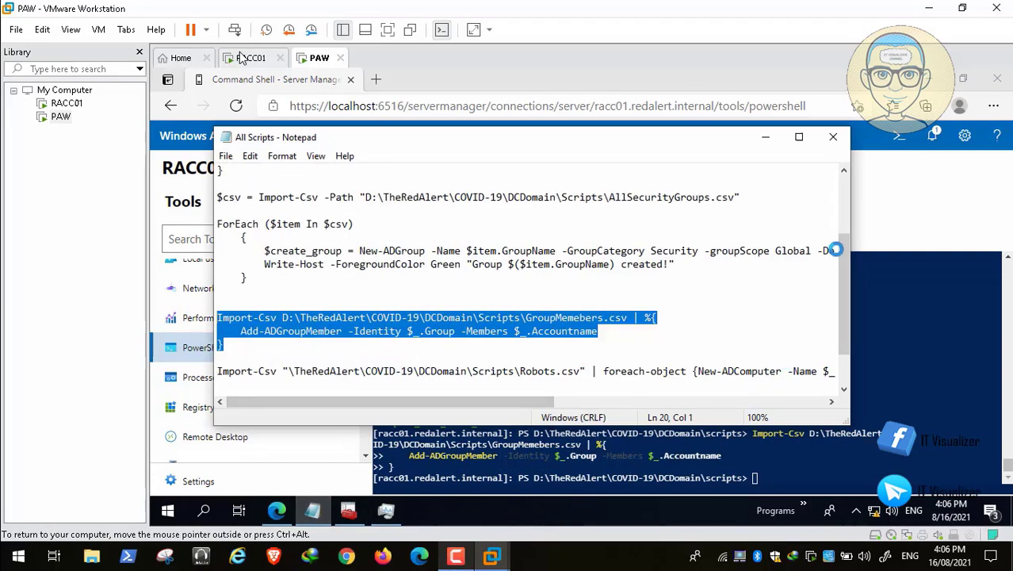
left_click_drag(839, 258, 844, 313)
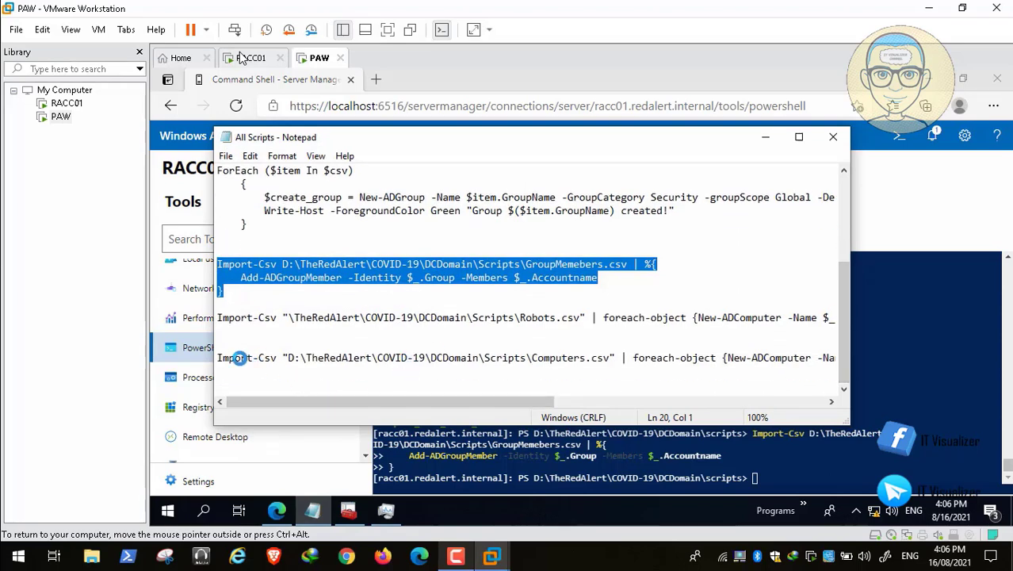
Copy the Computers.csv Import-Csv line from Notepad and run it in PowerShell to create the computer accounts
left_click(217, 358)
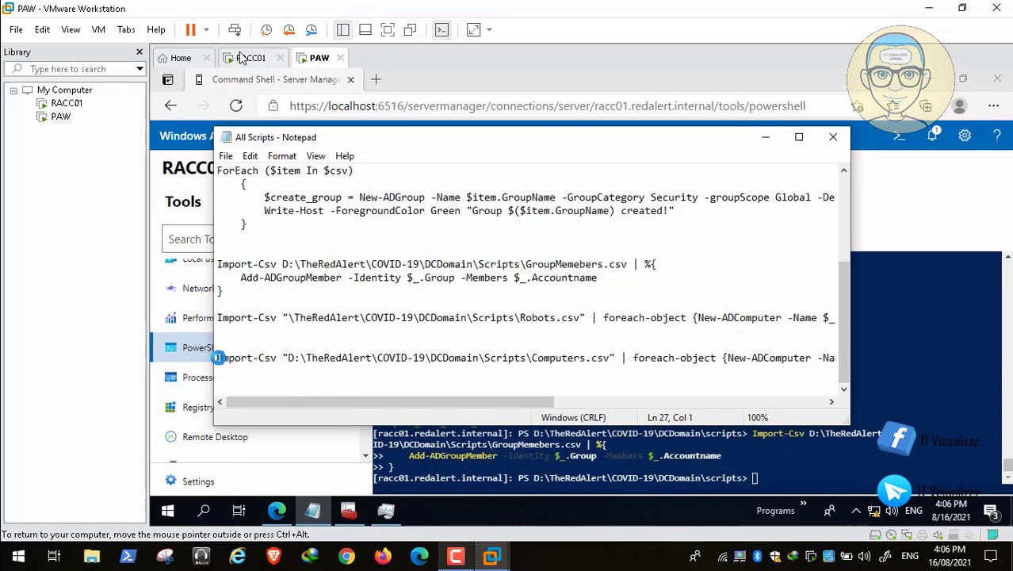
left_click_drag(216, 357, 918, 366)
left_click_drag(543, 401, 849, 404)
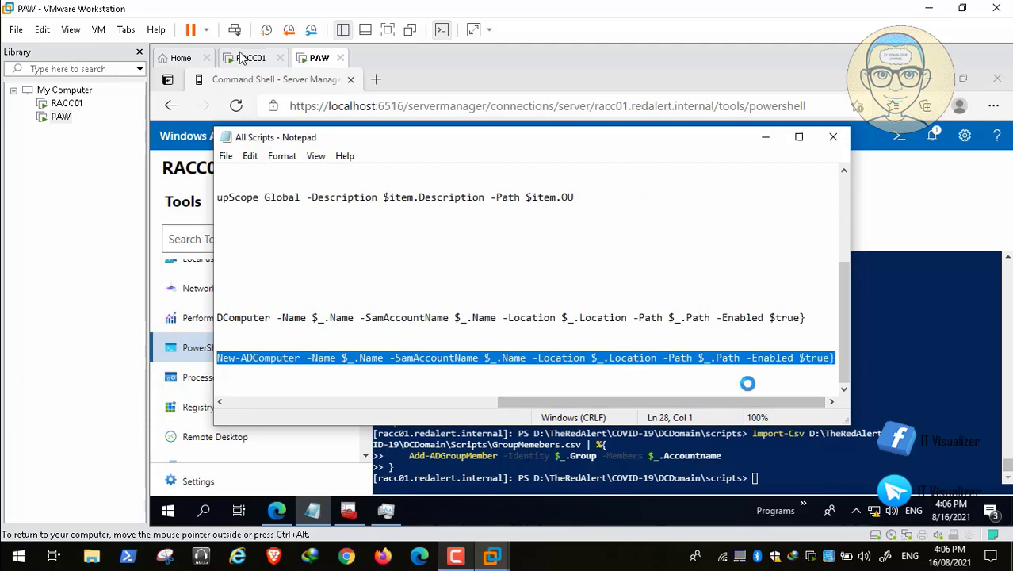
left_click(764, 136)
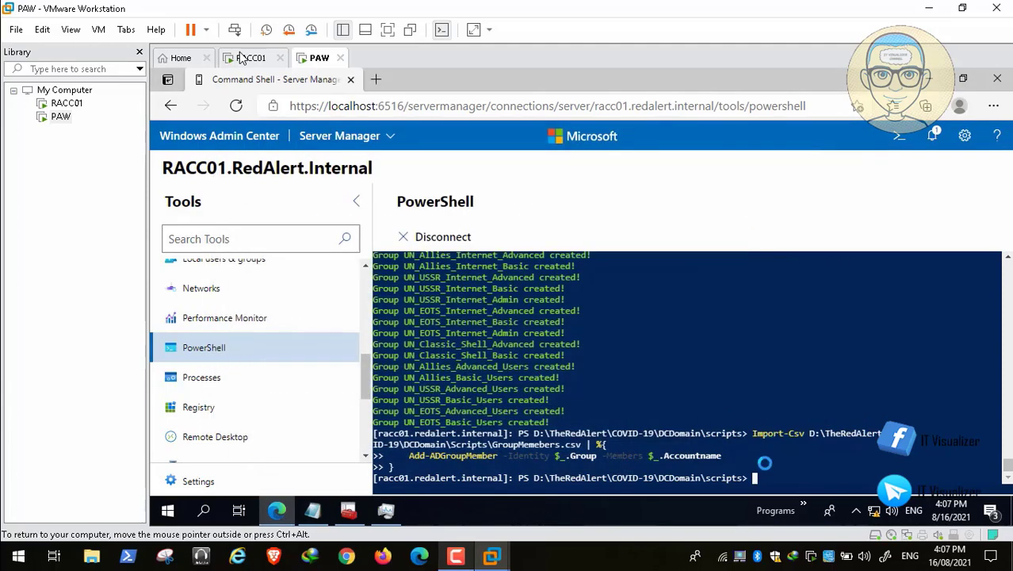
right_click(752, 475)
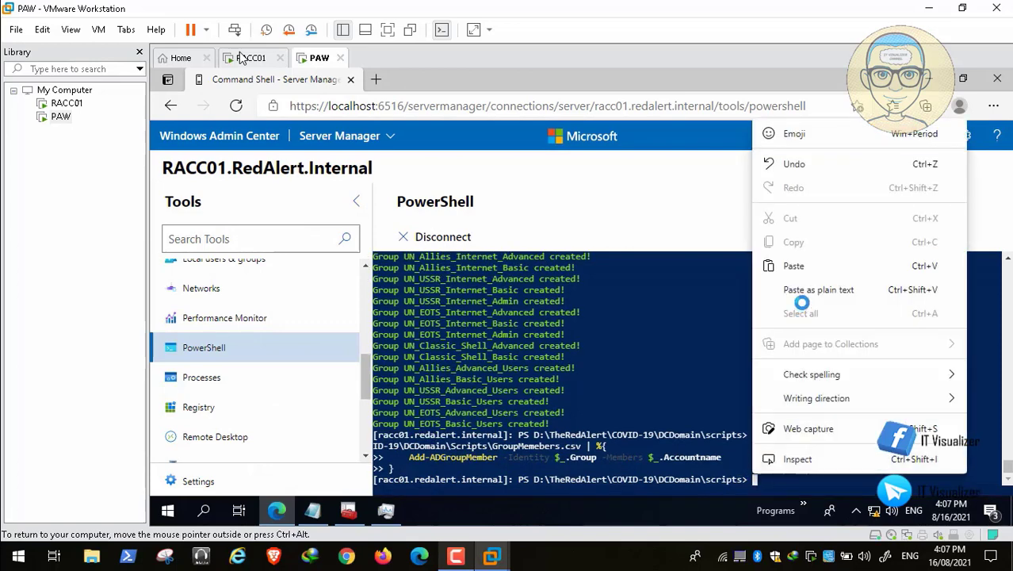
left_click(794, 265)
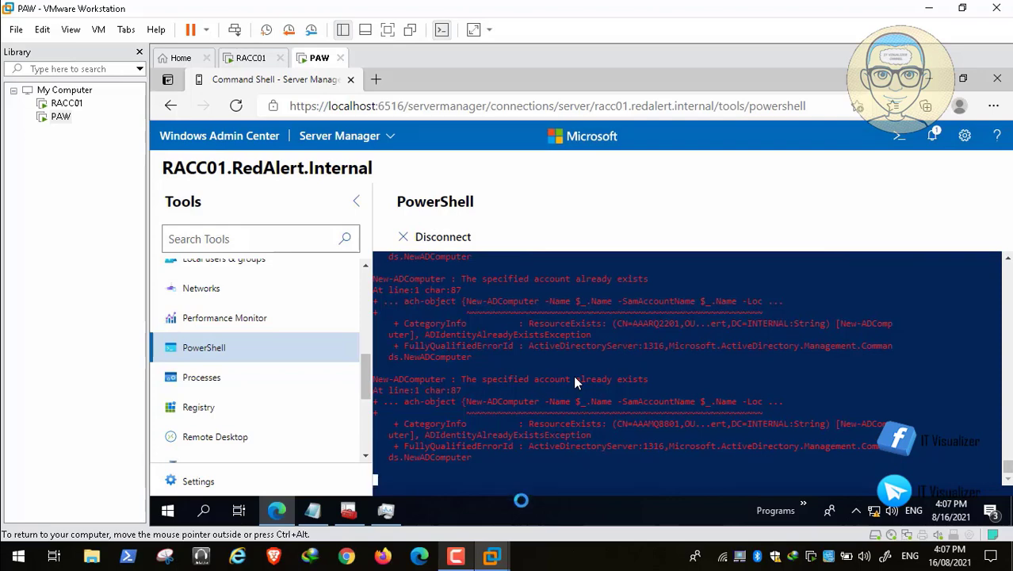
left_click(456, 556)
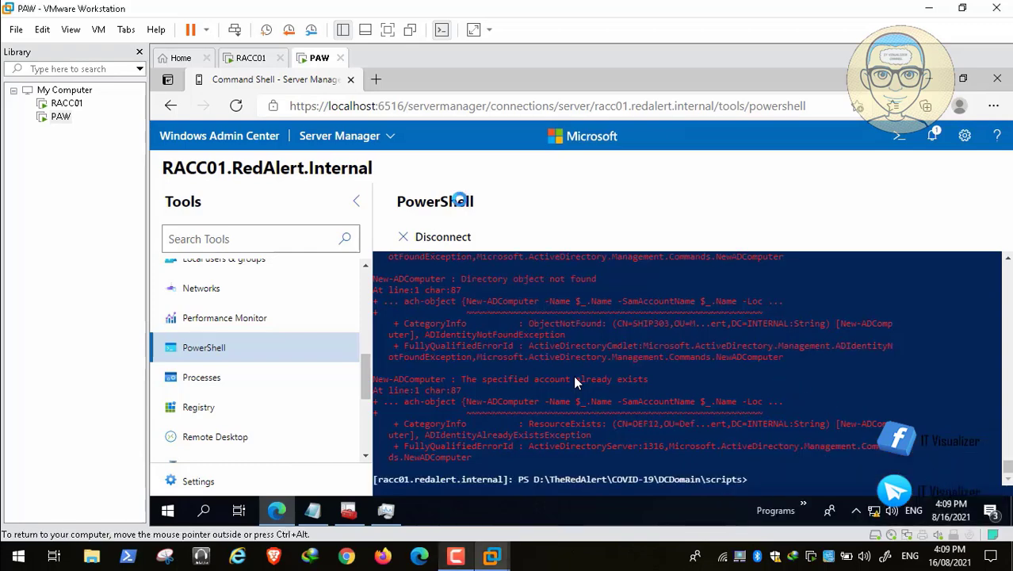
Disconnect the remote PowerShell session and minimize Edge to reveal the RedAlert Console
left_click(435, 232)
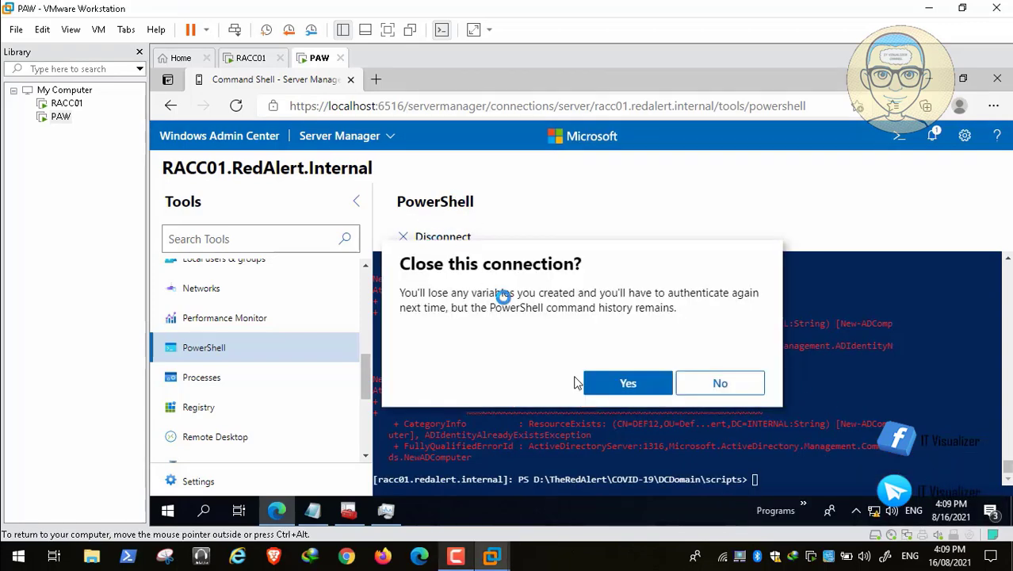
left_click(611, 382)
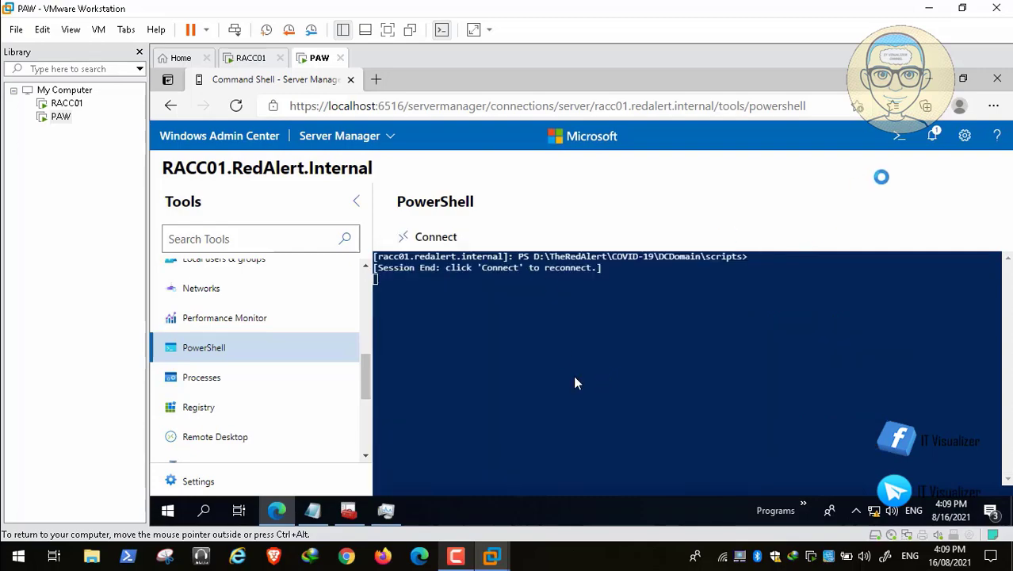
left_click(929, 78)
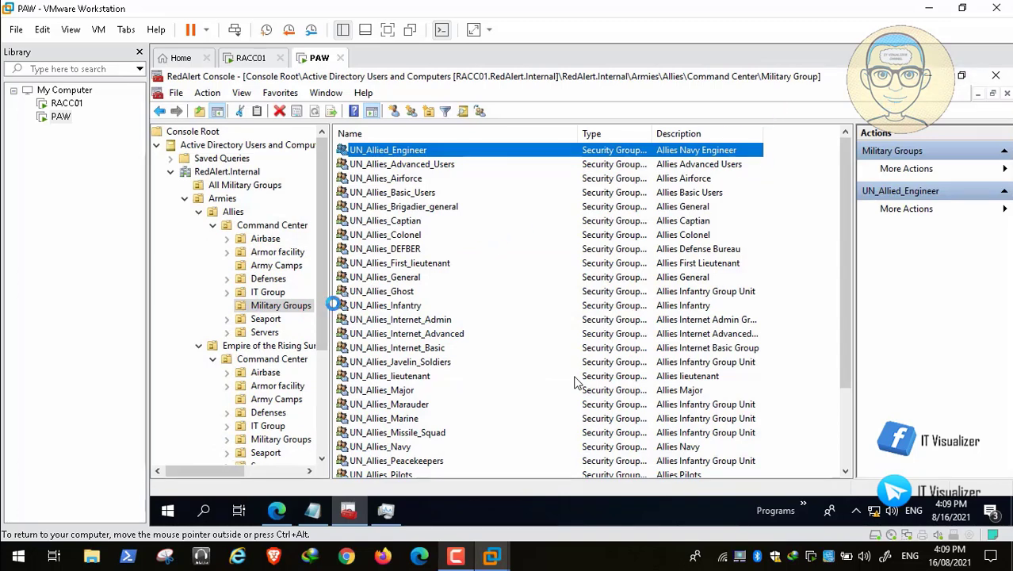
Widen the tree pane and select UN_Allies_IT in the Allies IT Group container
left_click_drag(328, 303, 413, 308)
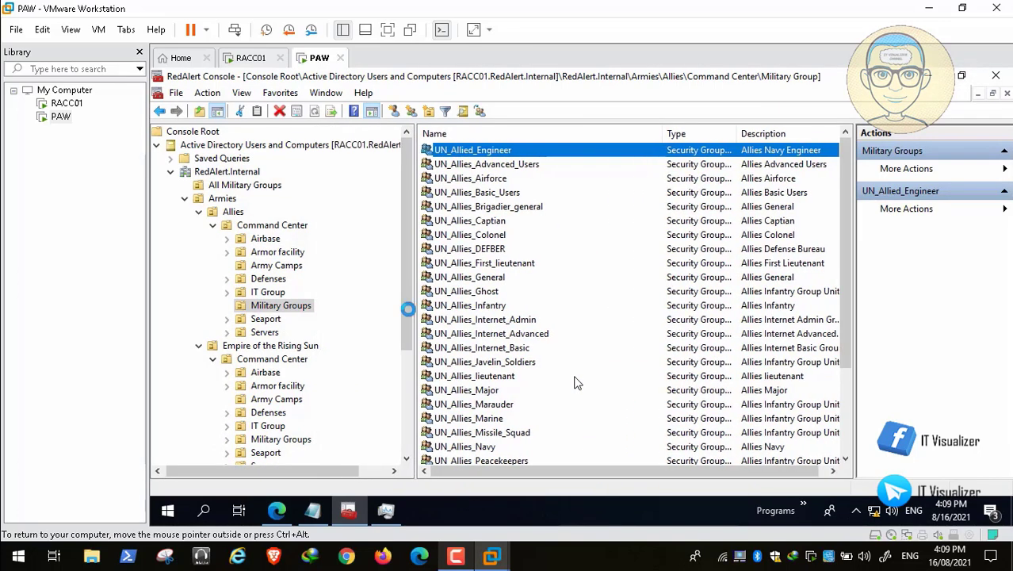
left_click(269, 292)
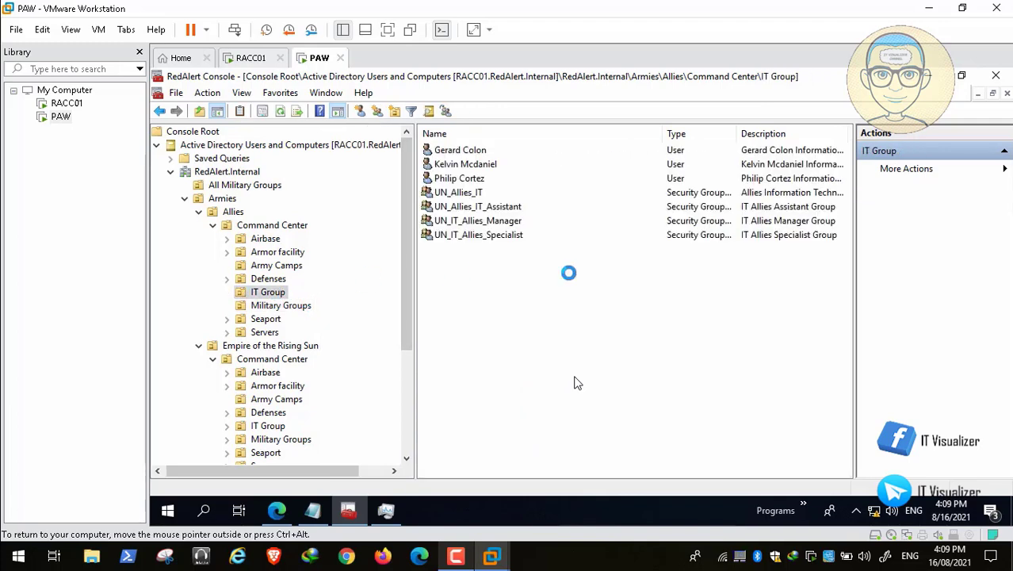
left_click(472, 193)
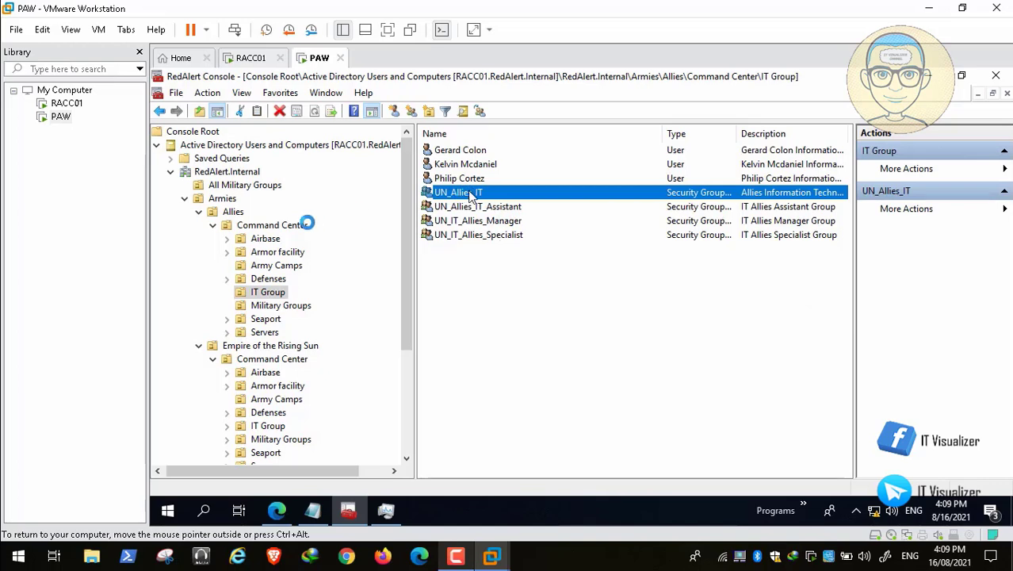
Collapse the Command Center, Allies, Empire and Armies branches and open the empty All Military Groups container
left_click(212, 226)
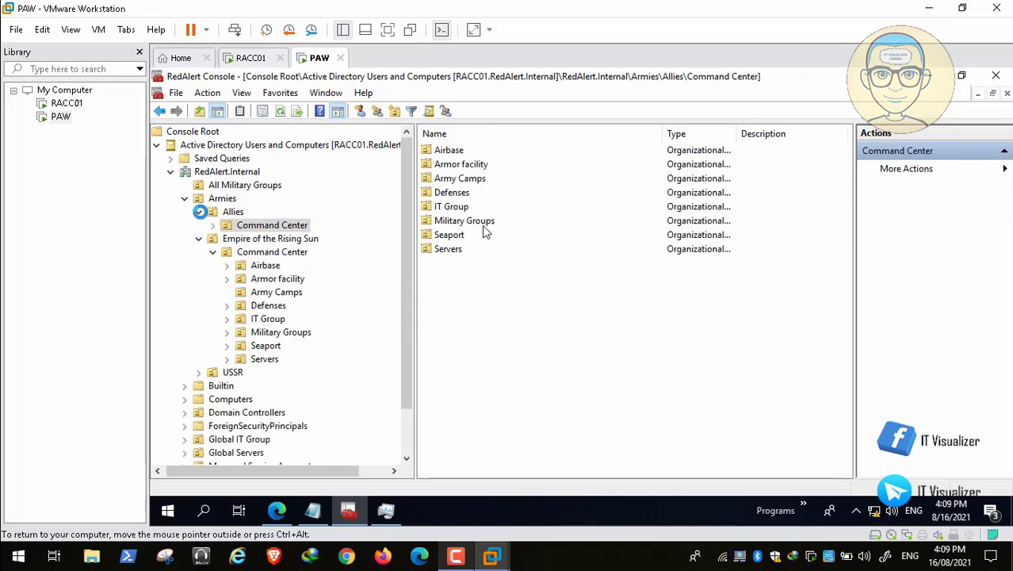
left_click(198, 212)
left_click(198, 225)
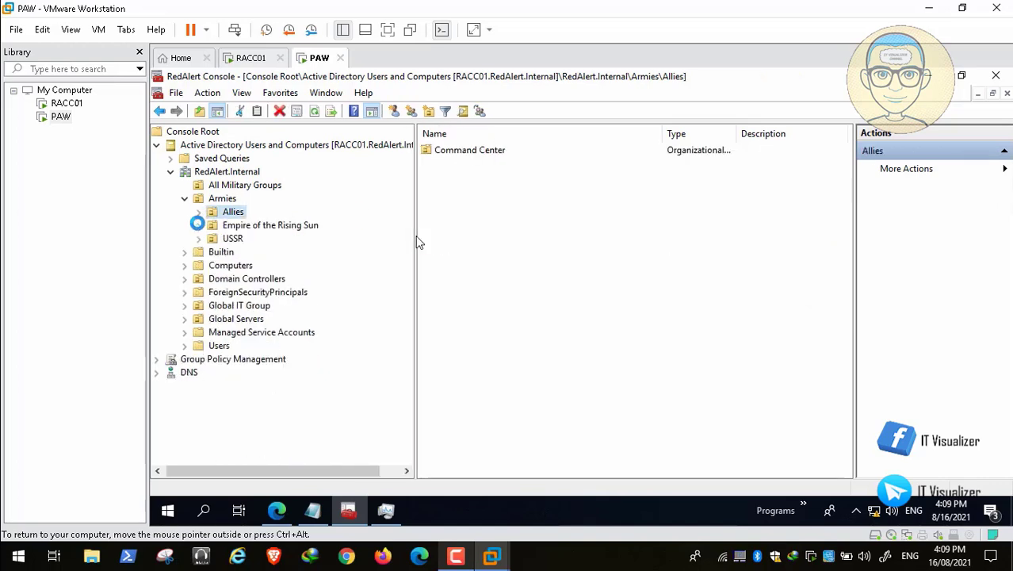
left_click(185, 199)
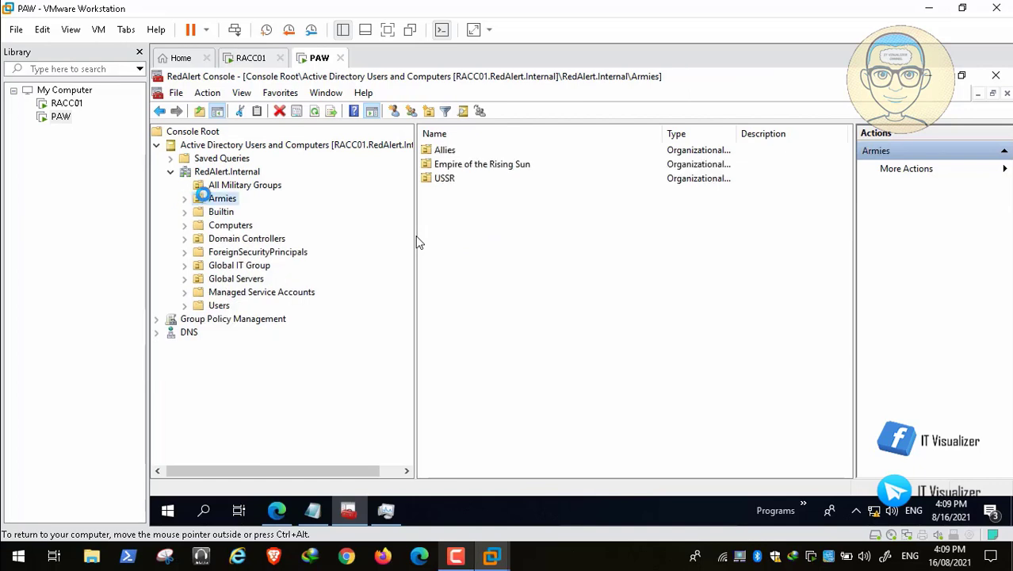
left_click(218, 185)
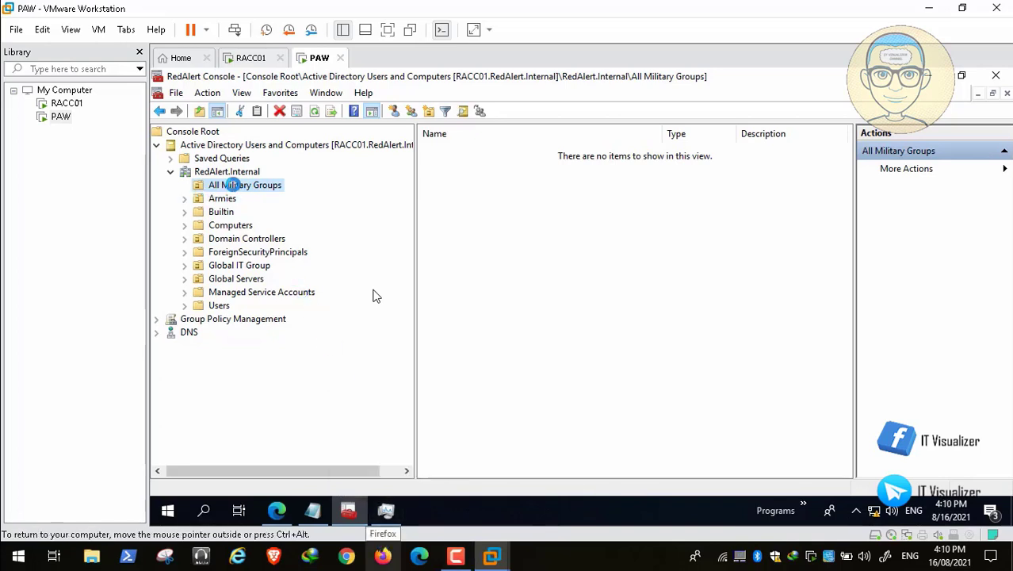
left_click(184, 198)
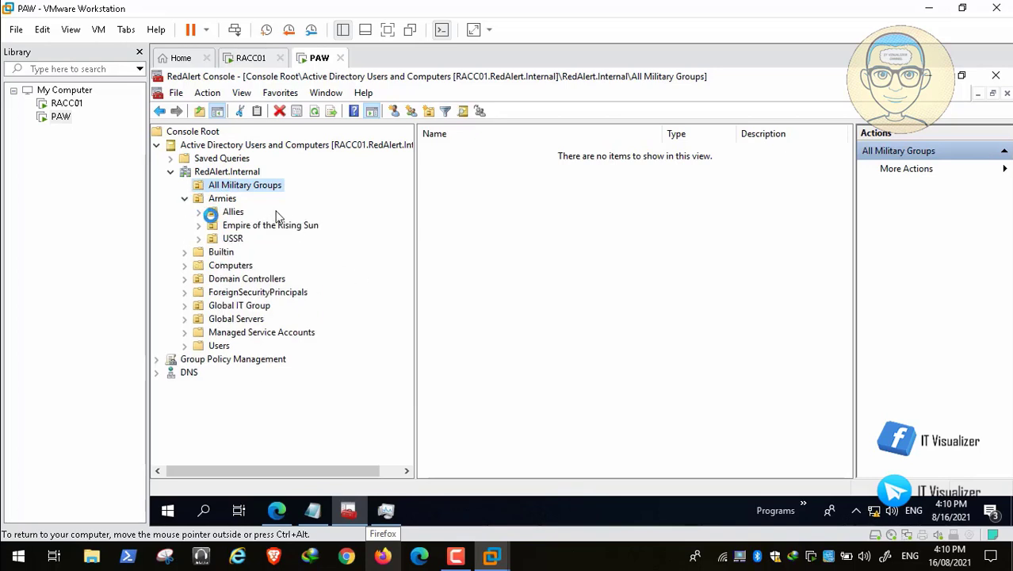
left_click(199, 212)
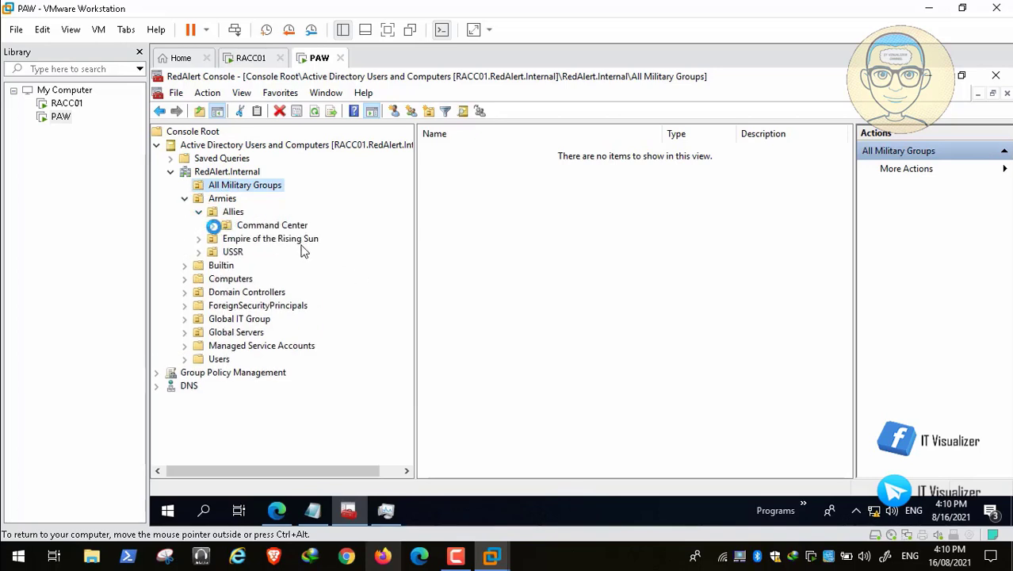
left_click(212, 225)
left_click(199, 212)
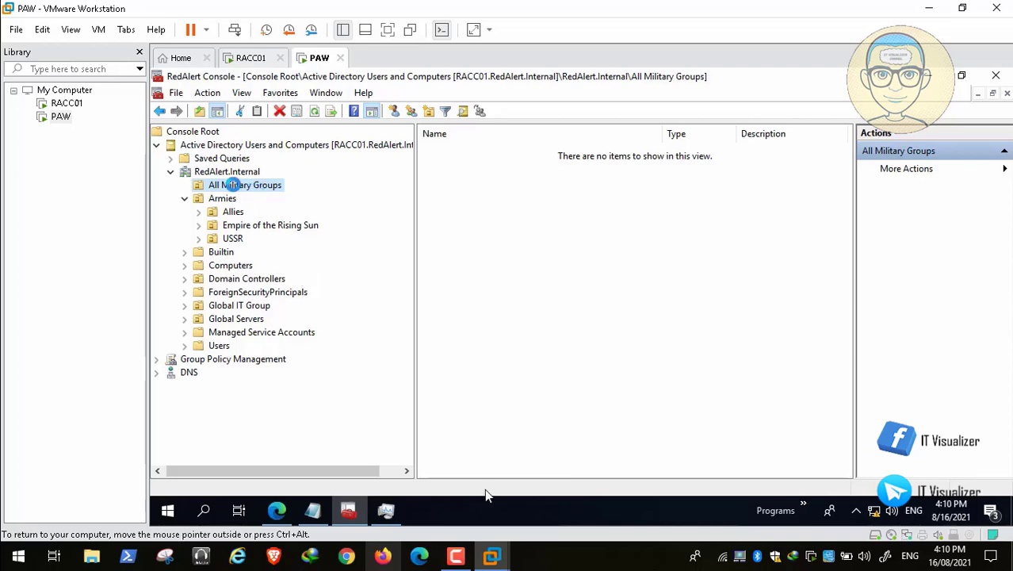
mouse_move(682, 516)
left_click(682, 523)
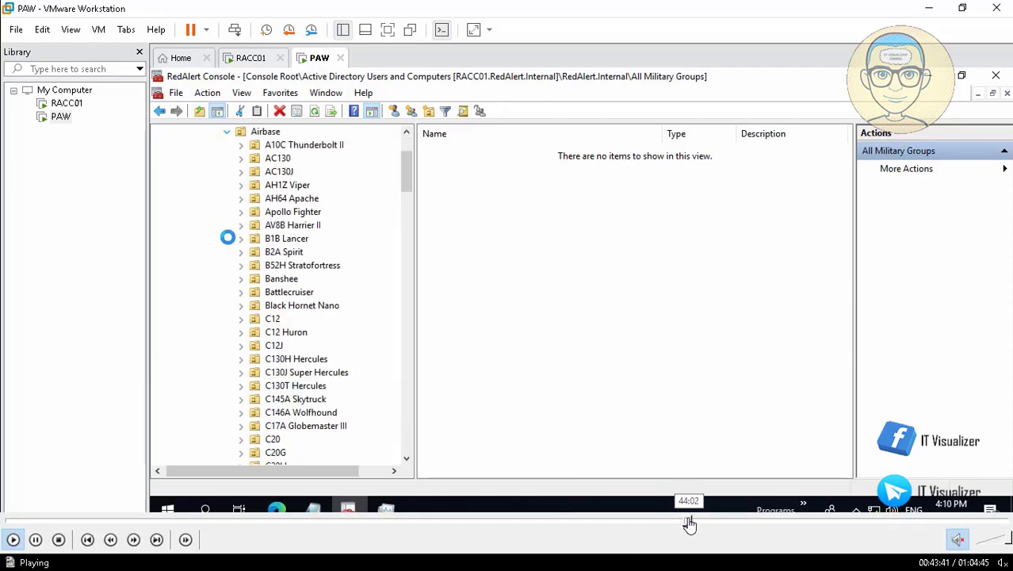
Skip forward through the tutorial video's timeline and toggle its playback
left_click(689, 524)
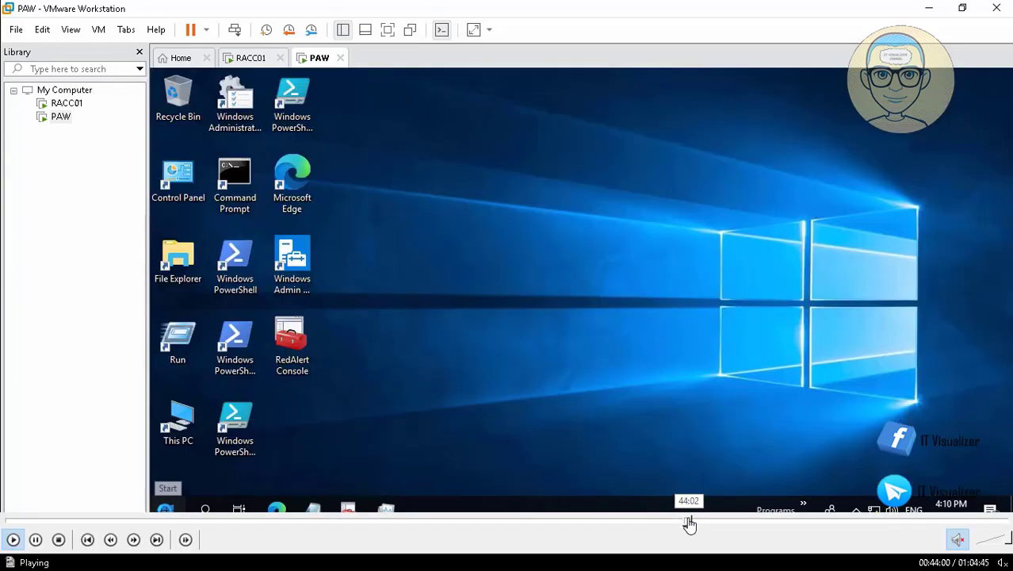
left_click(692, 524)
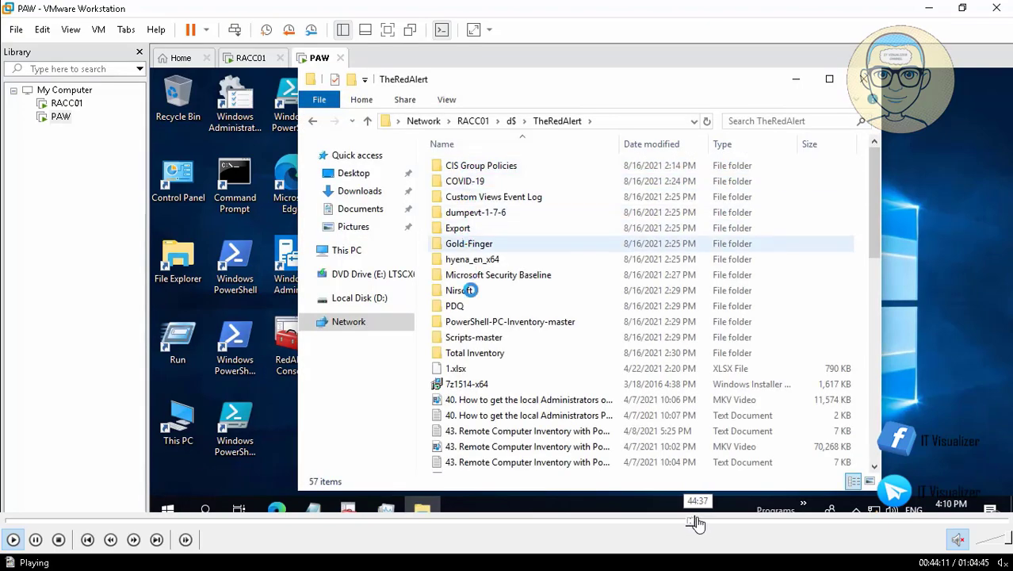
left_click(697, 523)
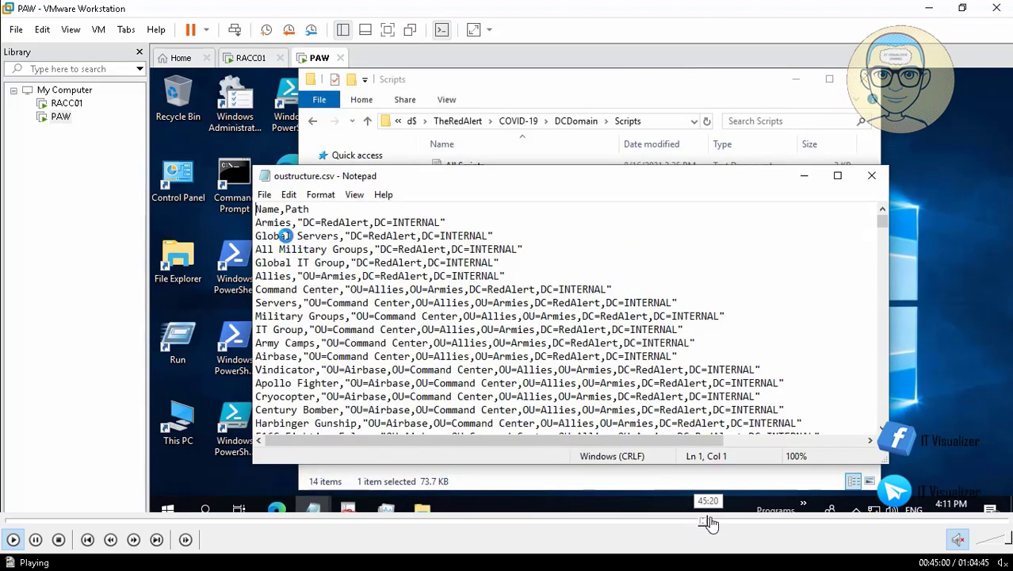
left_click(709, 523)
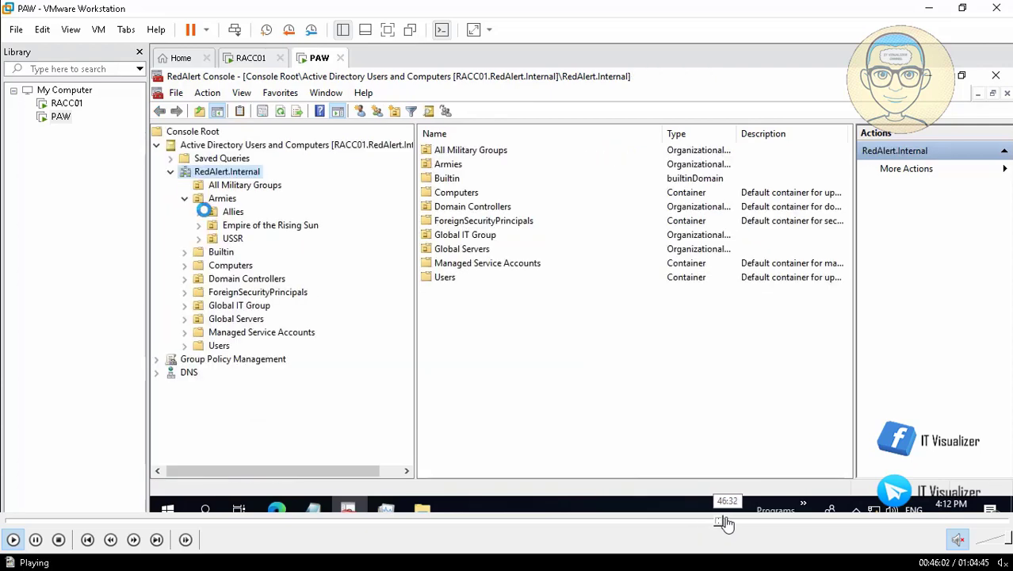
left_click(724, 523)
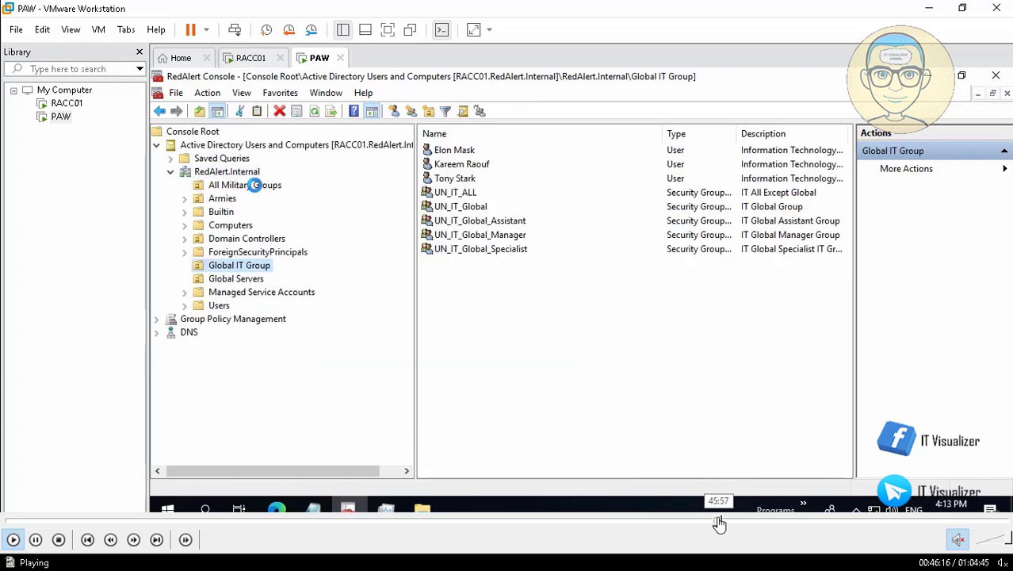
left_click(719, 523)
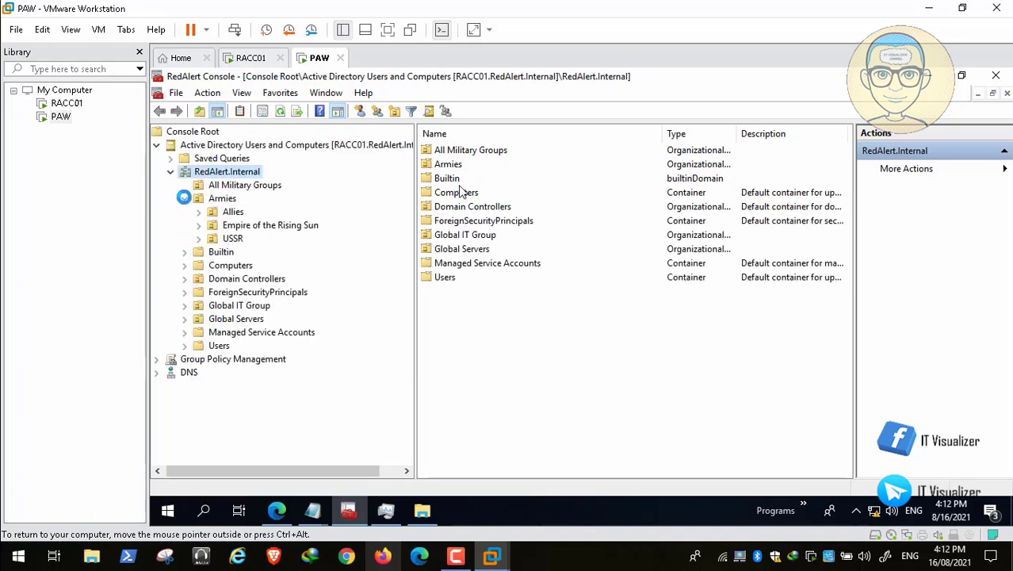
mouse_move(174, 525)
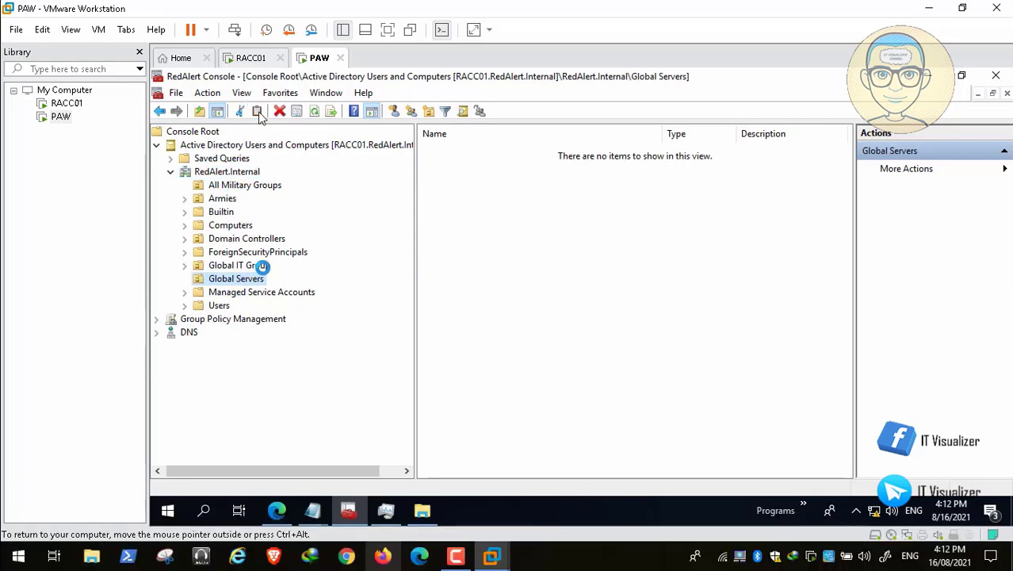
left_click(36, 539)
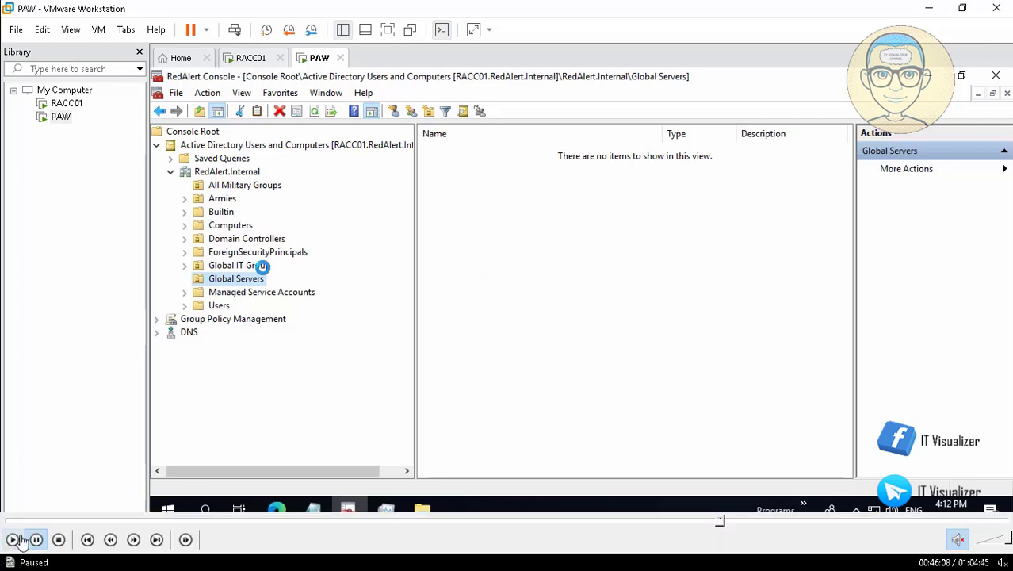
left_click(11, 540)
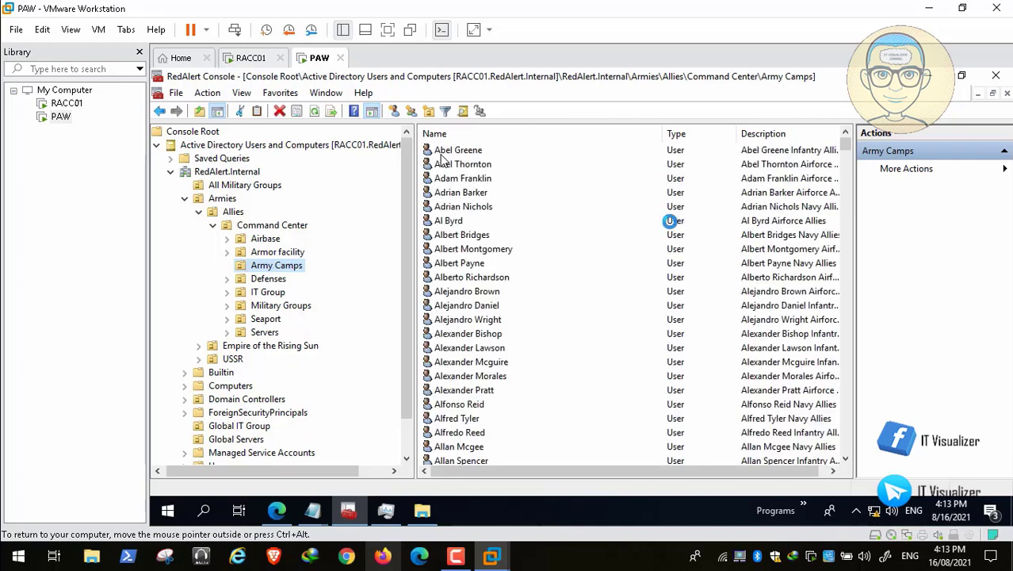
left_click(441, 154)
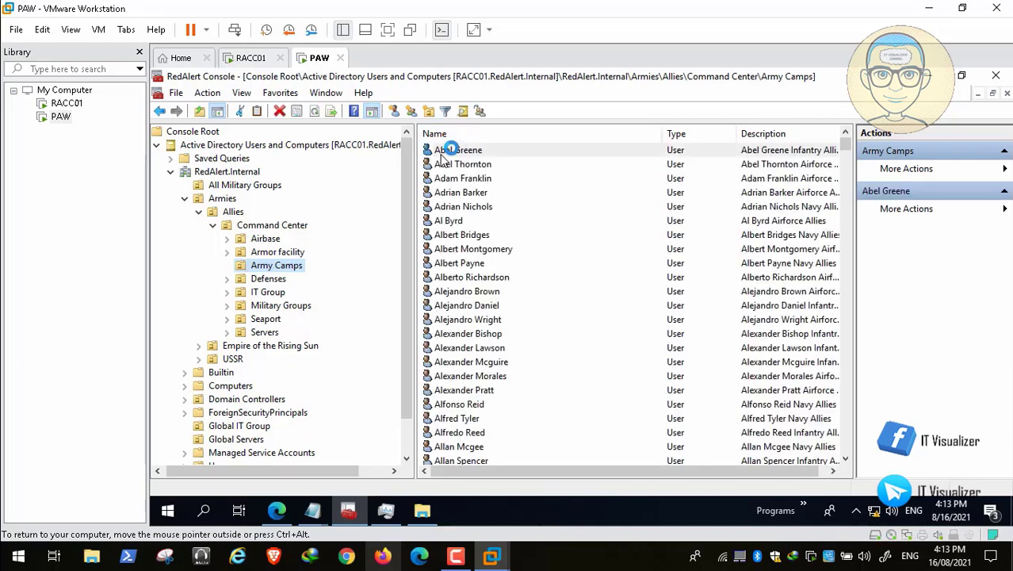
double_click(442, 154)
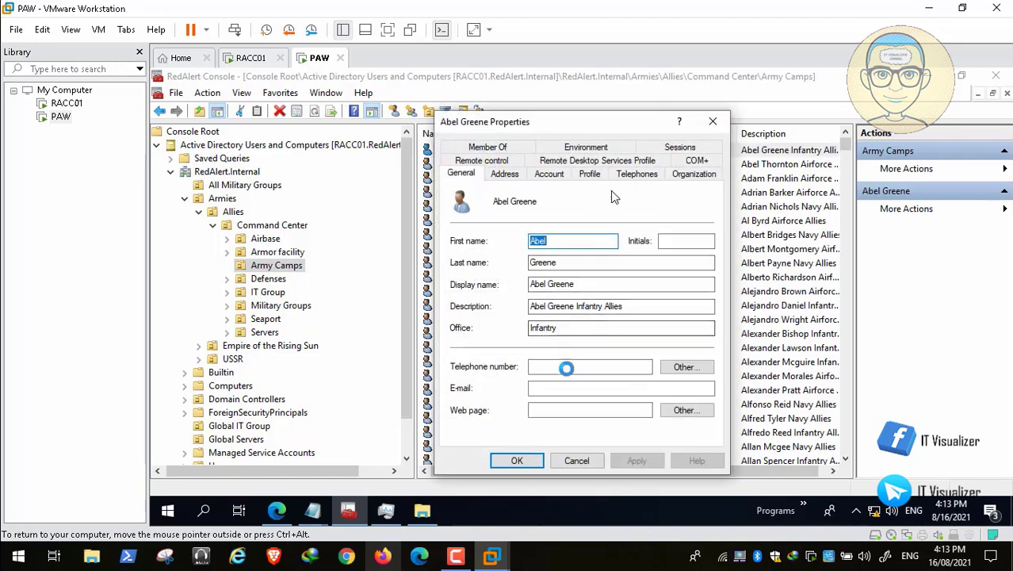
left_click(504, 172)
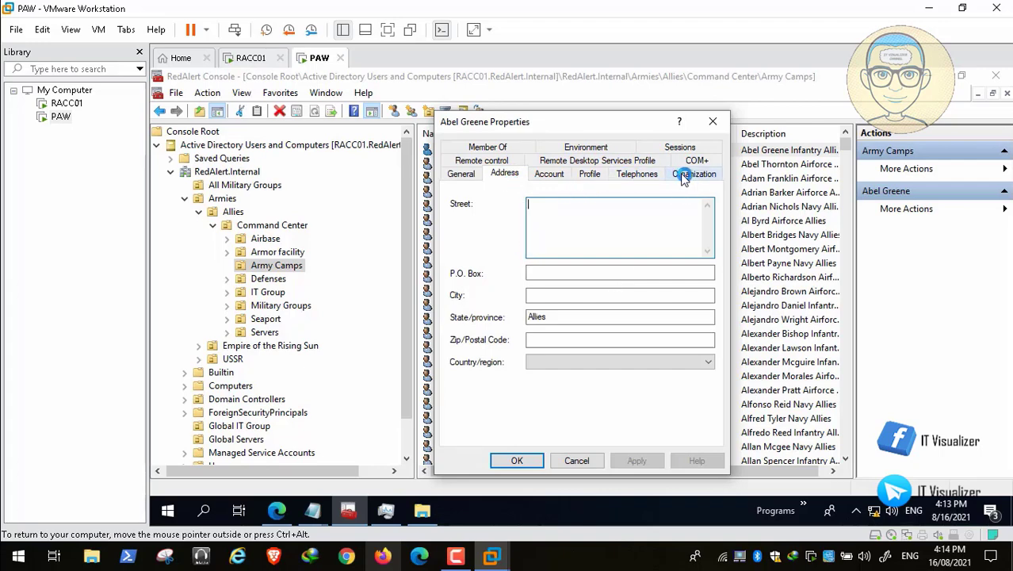
left_click(694, 174)
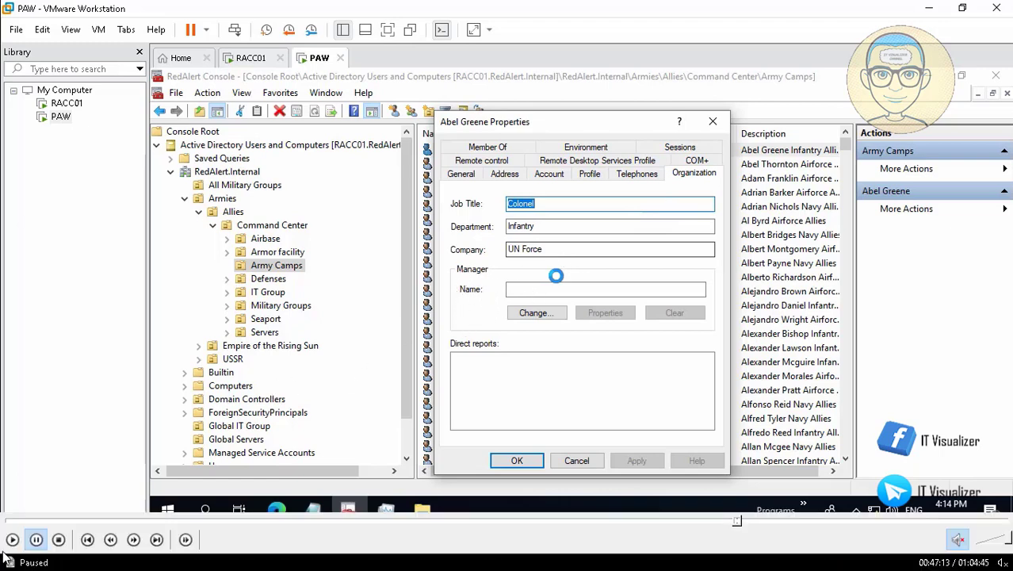
left_click(516, 288)
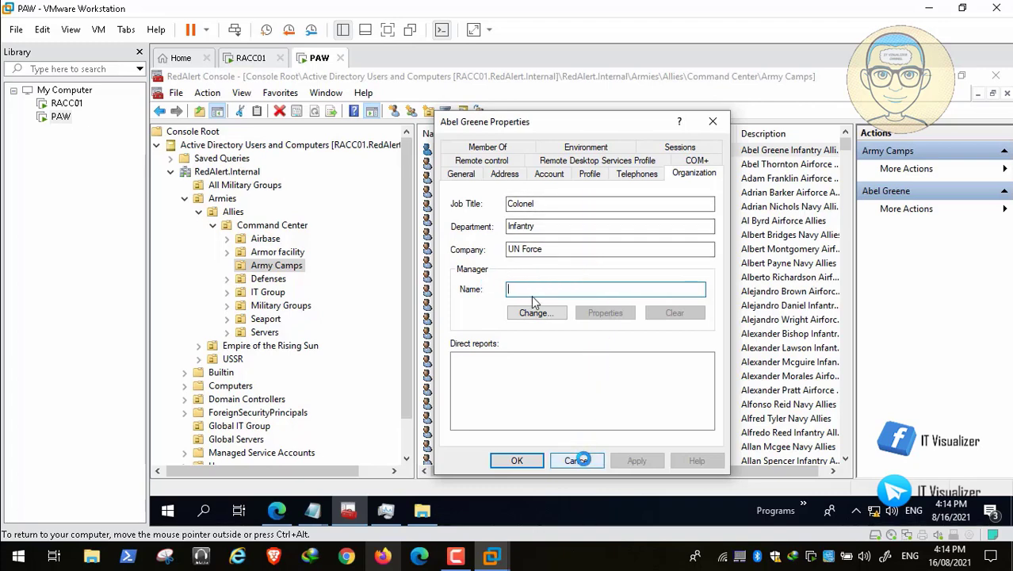
left_click(576, 461)
left_click(243, 94)
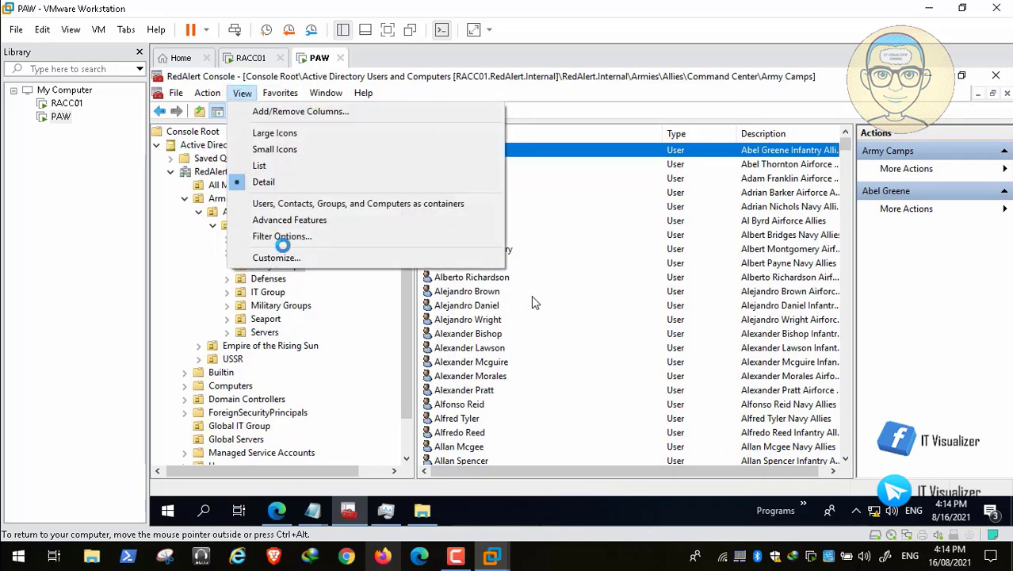
Enable Advanced Features and list the users in Armies > Allies > Command Center > Army Camps
left_click(301, 221)
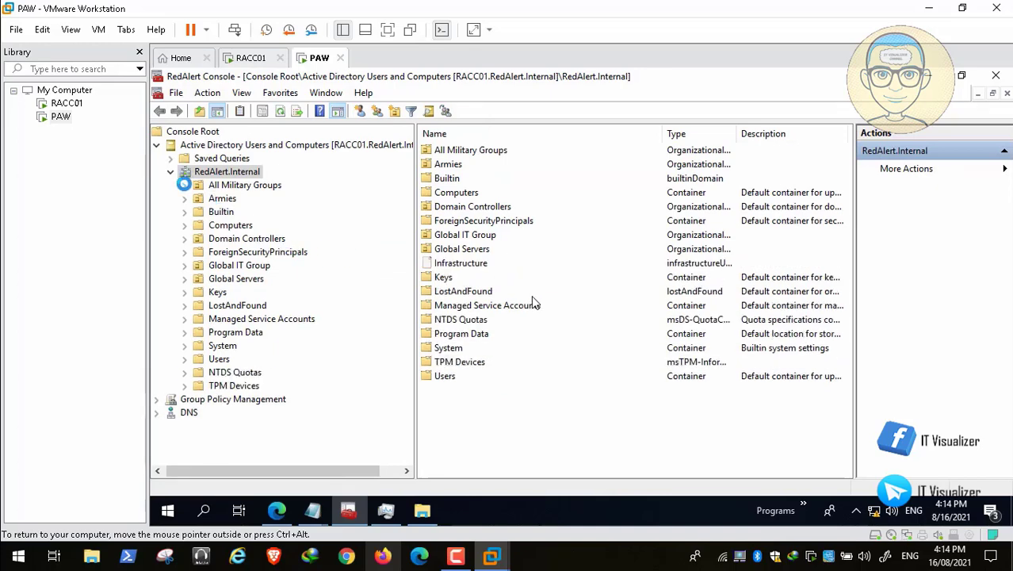
left_click(185, 199)
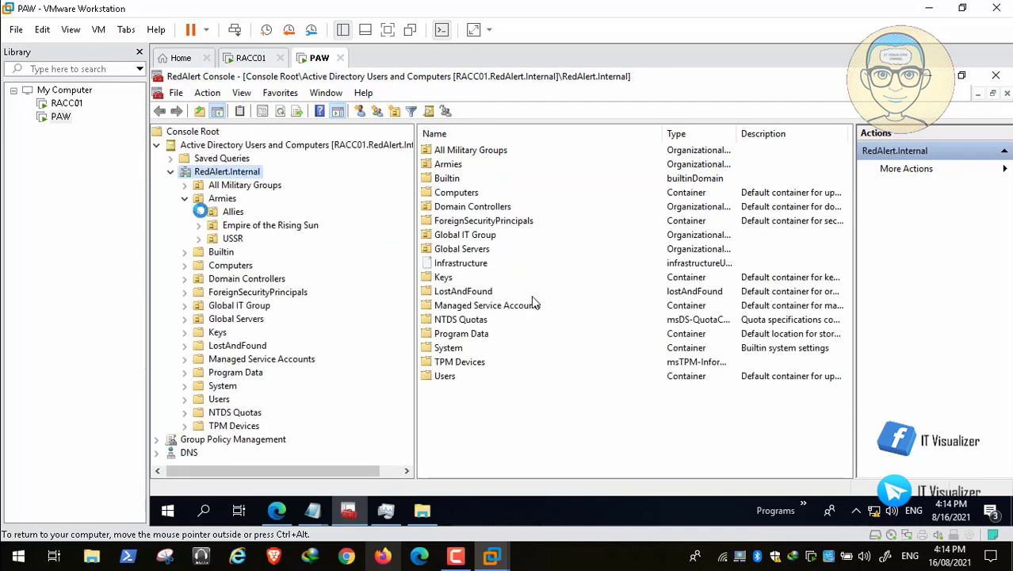
left_click(199, 212)
left_click(214, 225)
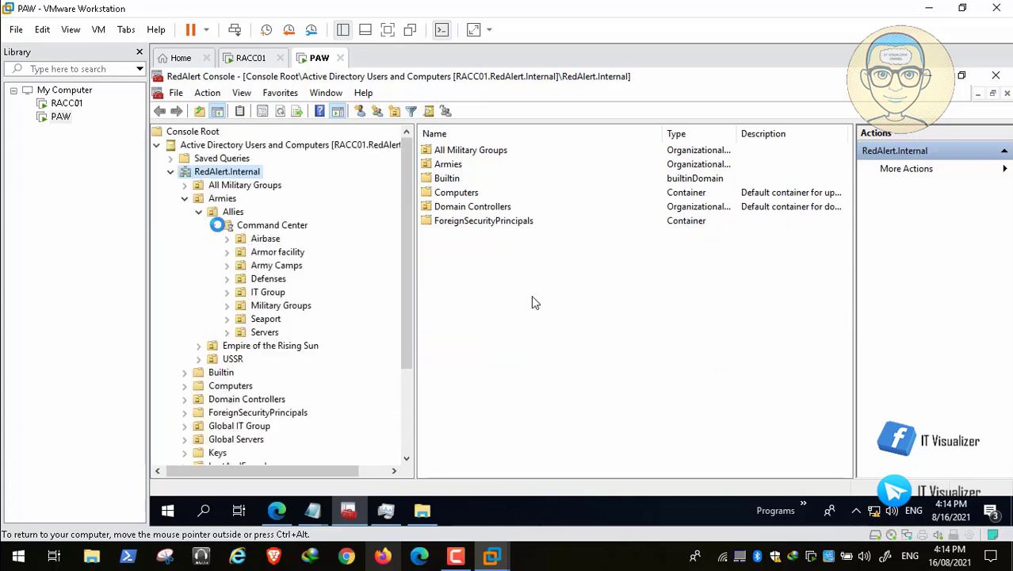
left_click(283, 265)
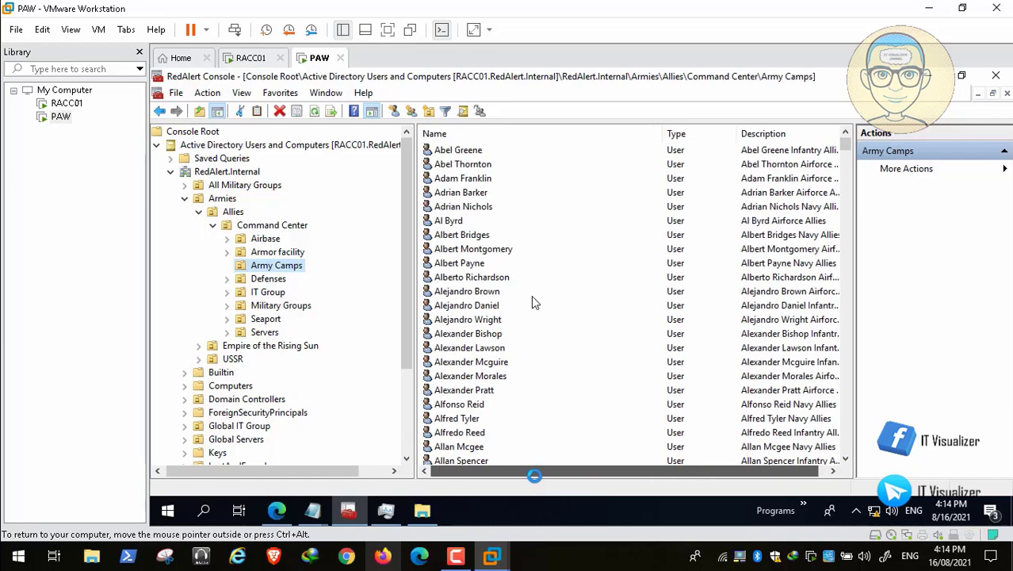
left_click(480, 249)
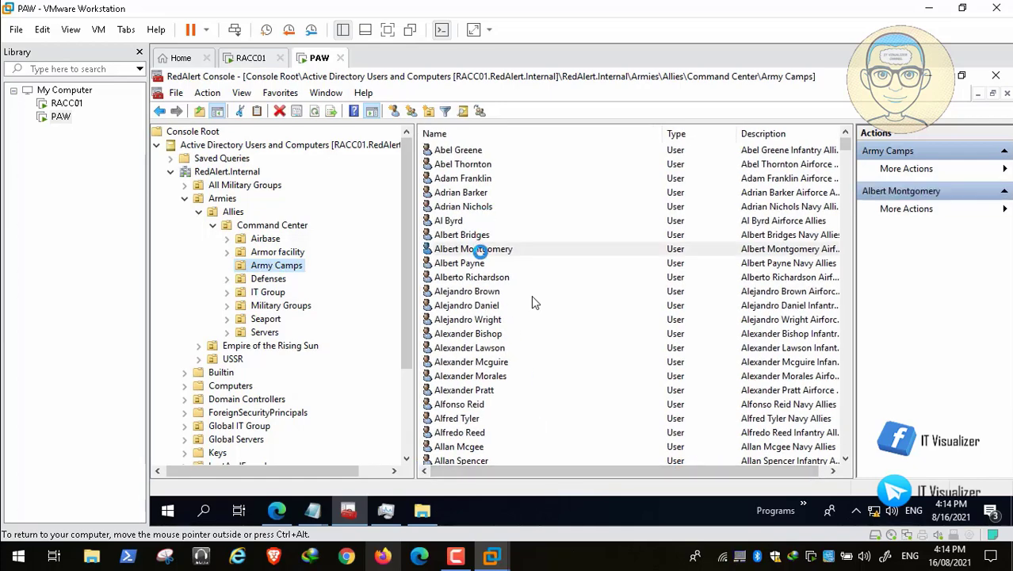
double_click(480, 249)
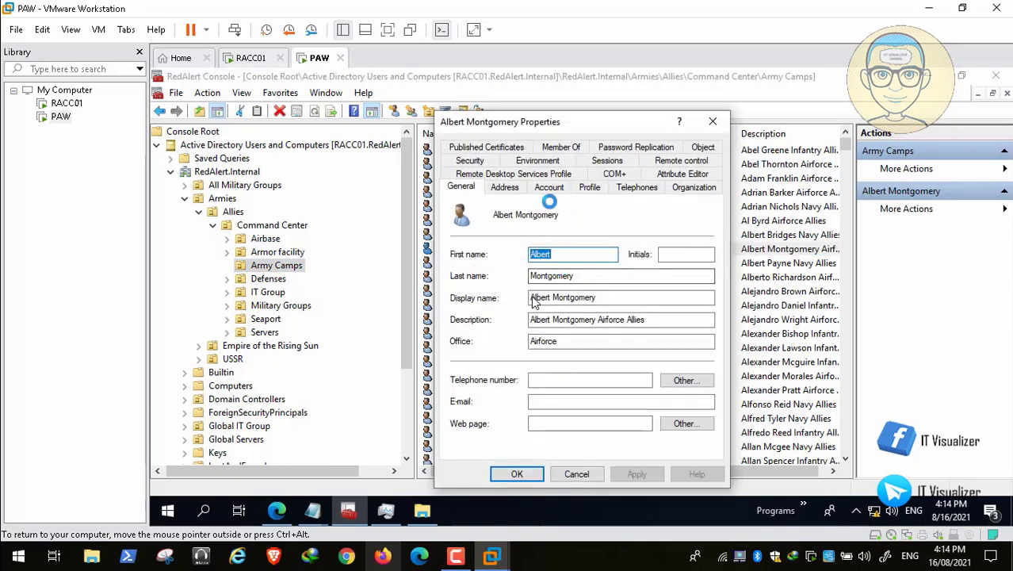
left_click(693, 188)
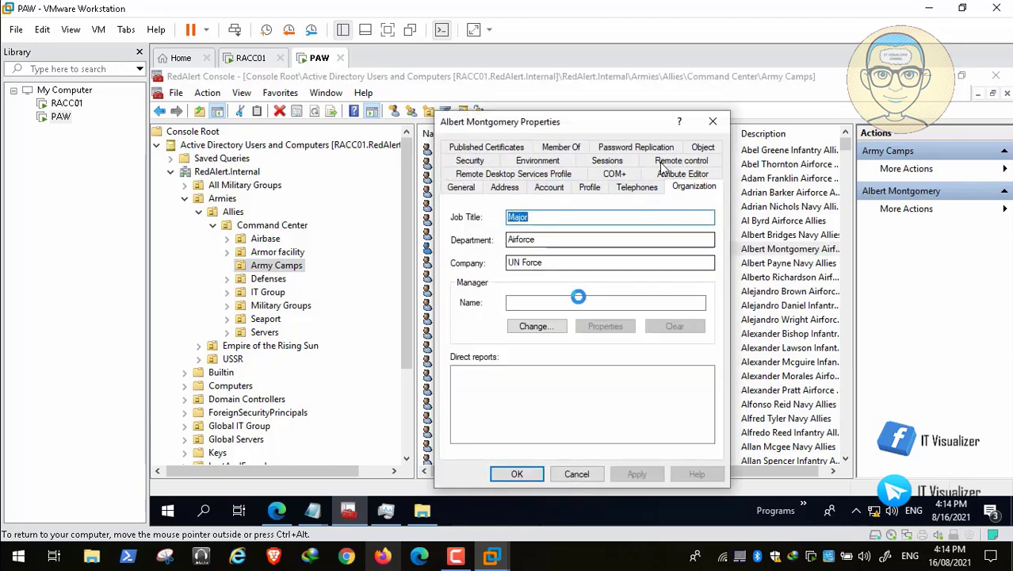
left_click(531, 302)
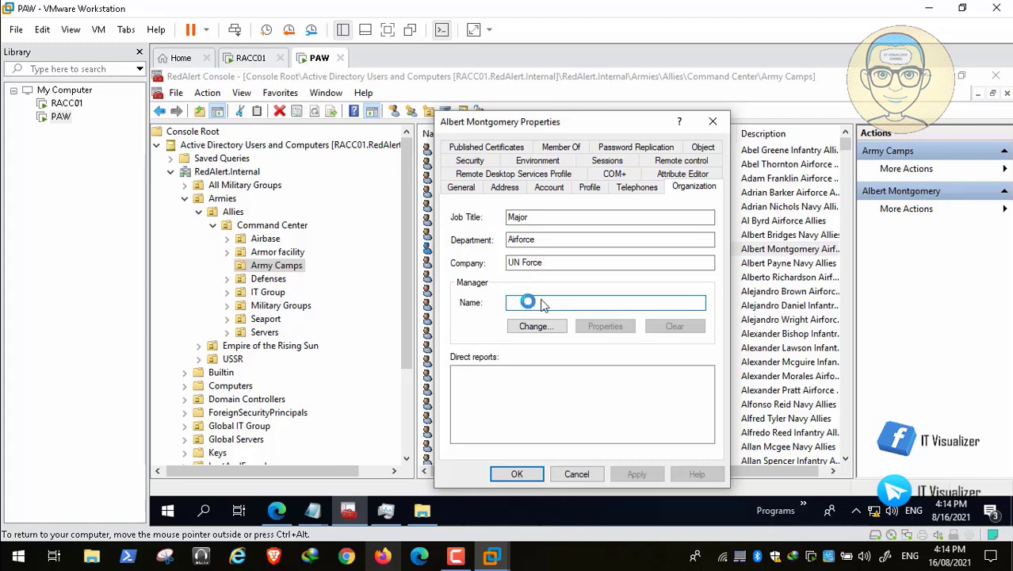
left_click(680, 176)
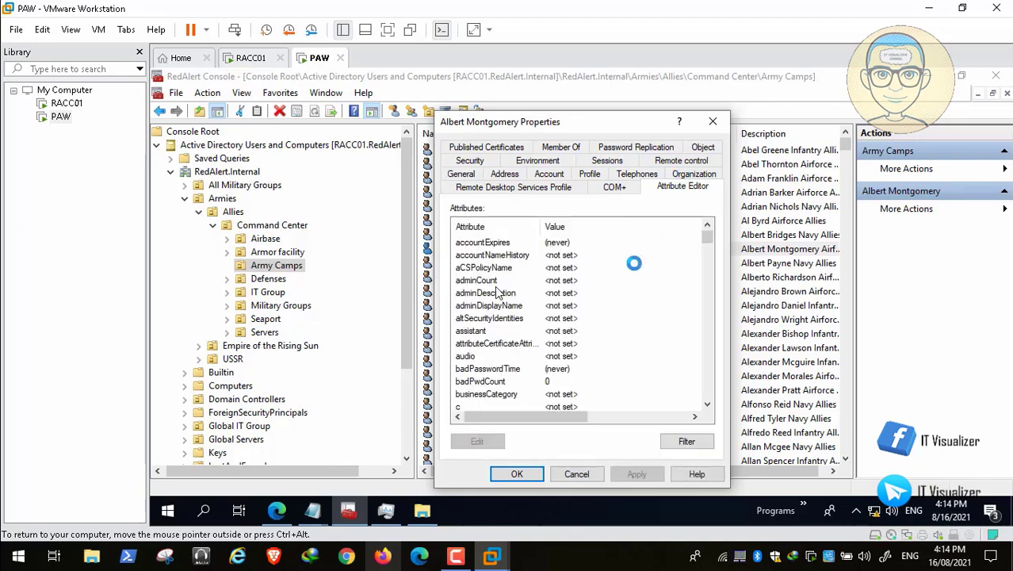
scroll(495, 296, "down", 9)
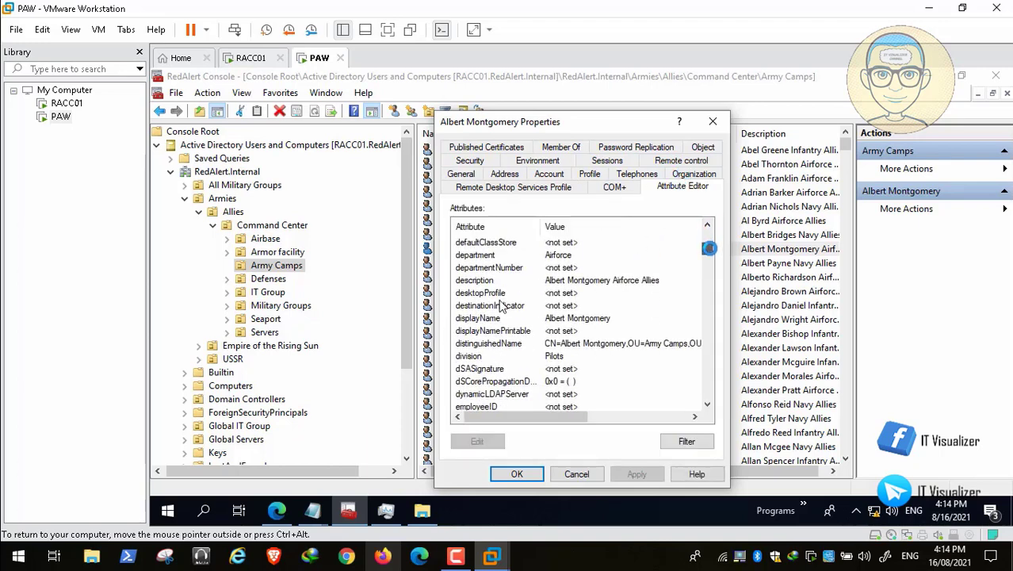
scroll(500, 305, "down", 3)
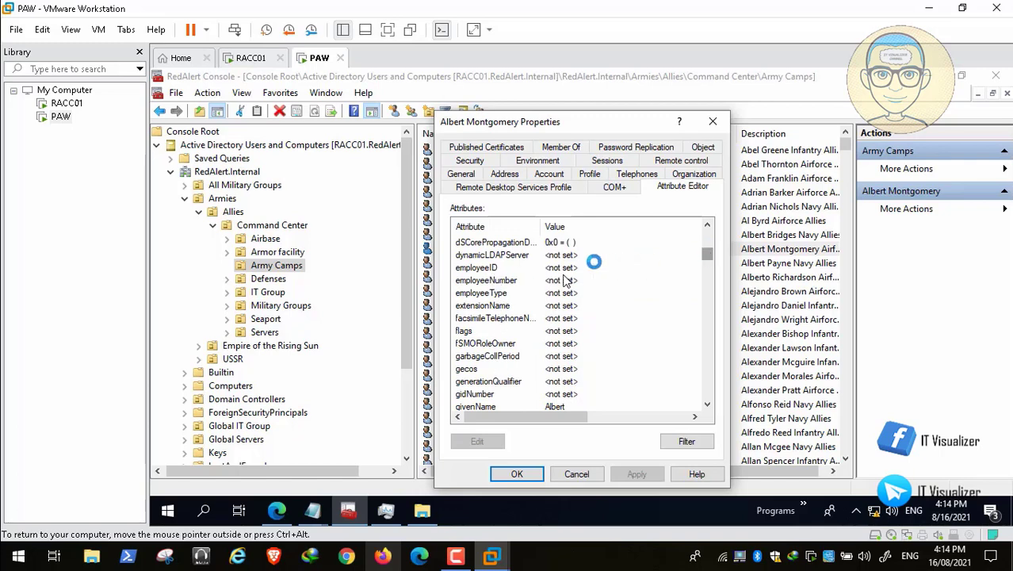
left_click(476, 268)
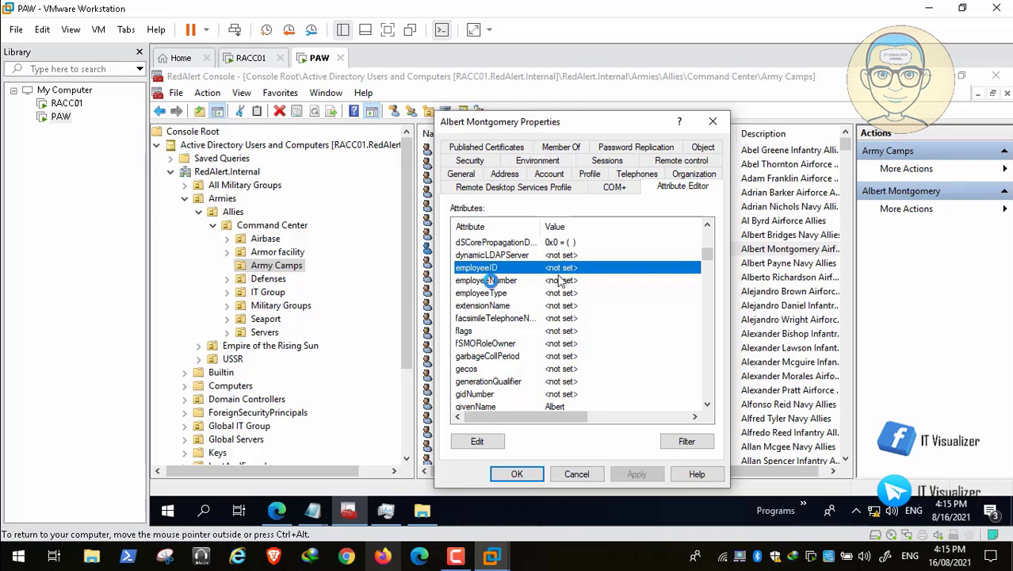
left_click(492, 281)
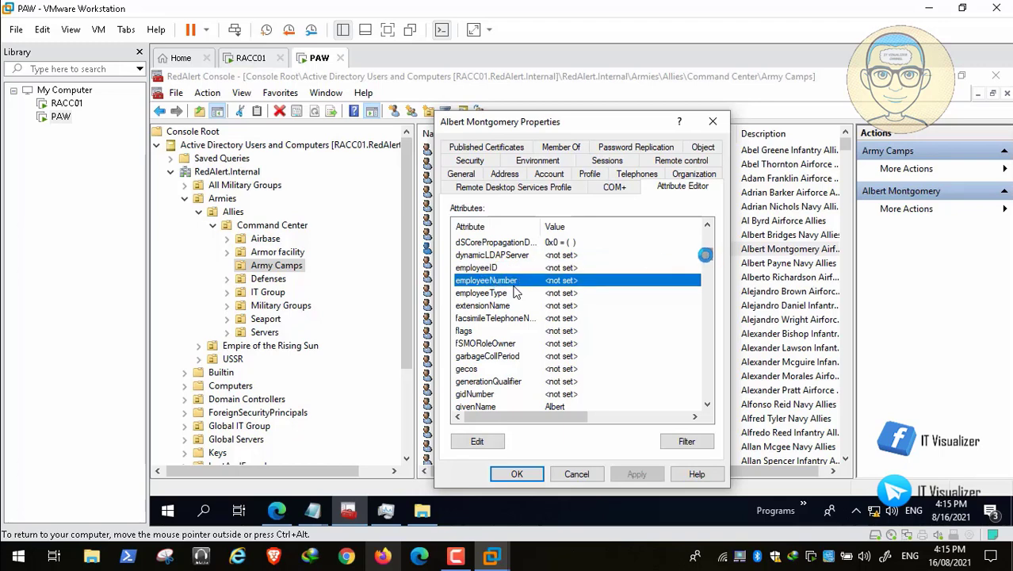
left_click_drag(706, 254, 705, 300)
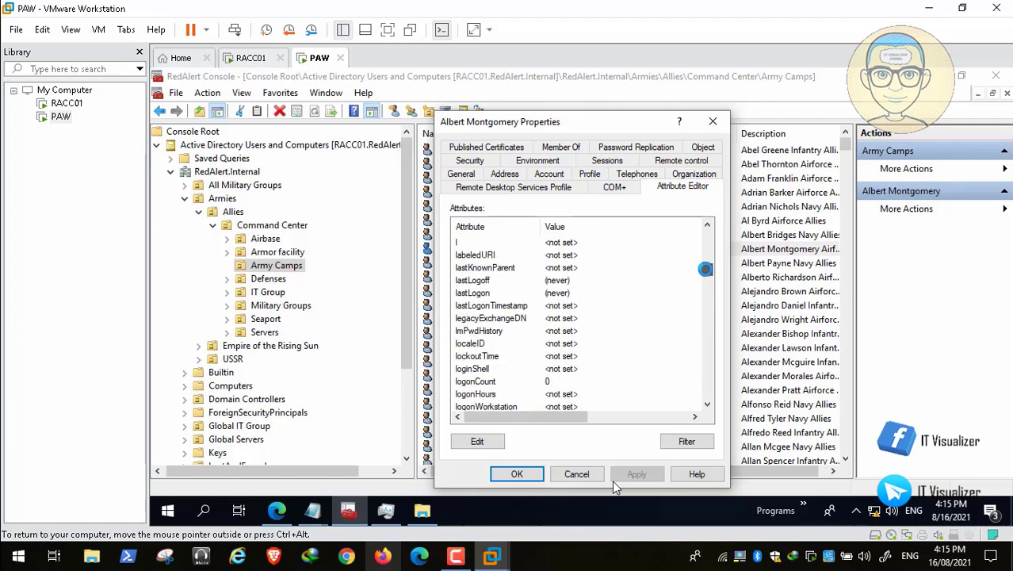
mouse_move(760, 520)
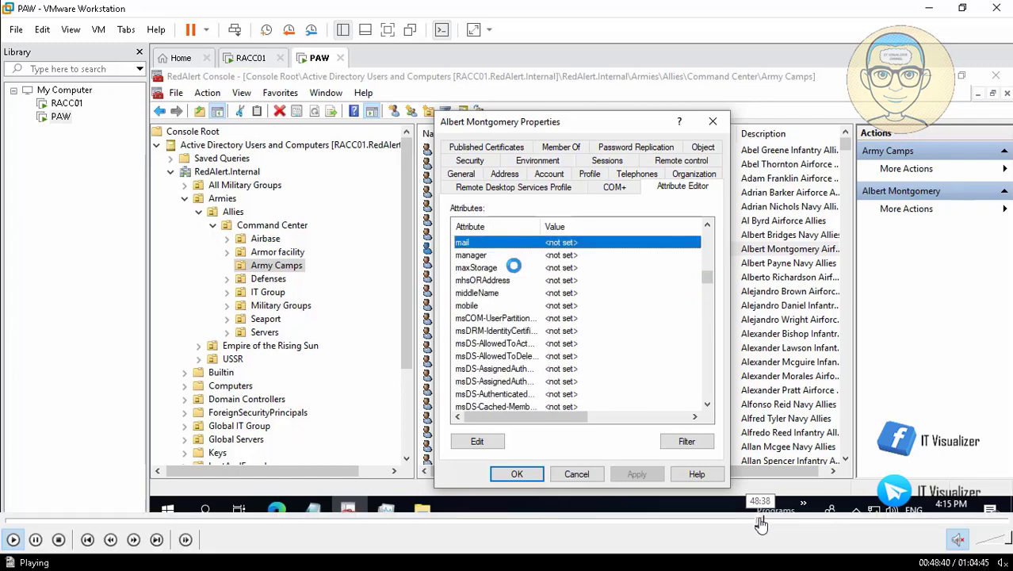
Skip ahead in the tutorial video to the Empire of the Rising Sun Army Camps attribute editor
left_click(773, 522)
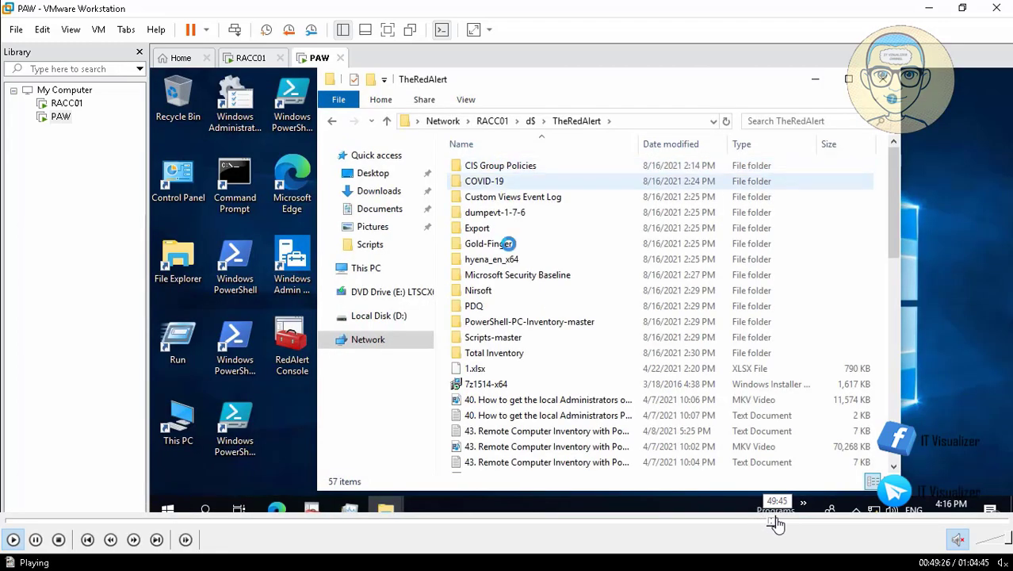
left_click(779, 522)
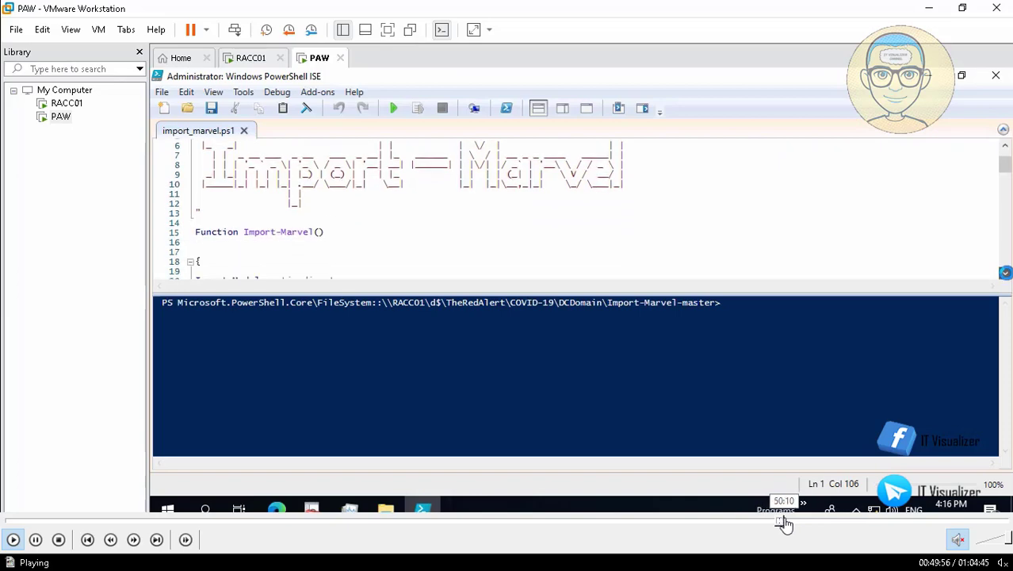
left_click(786, 523)
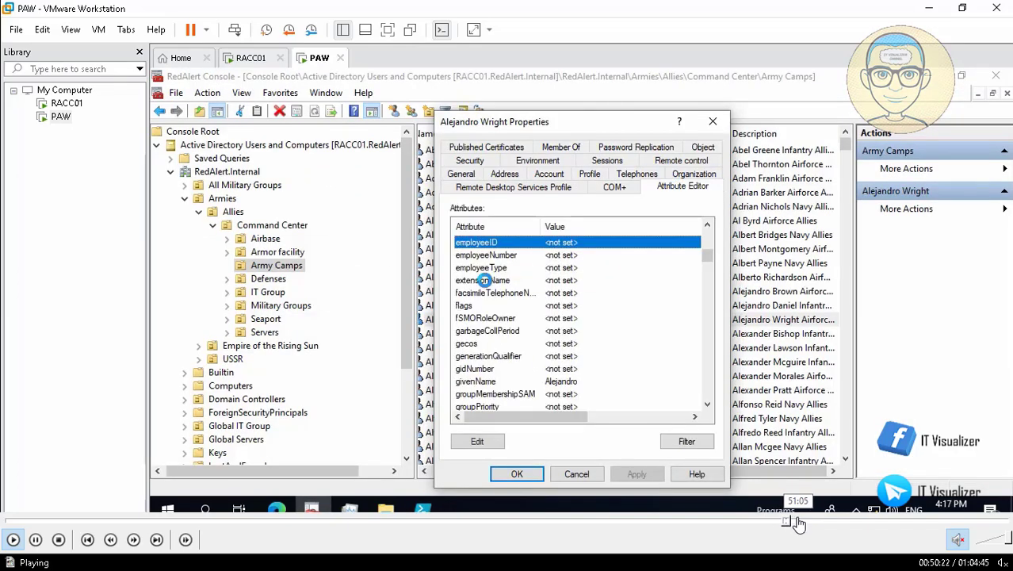
left_click(798, 523)
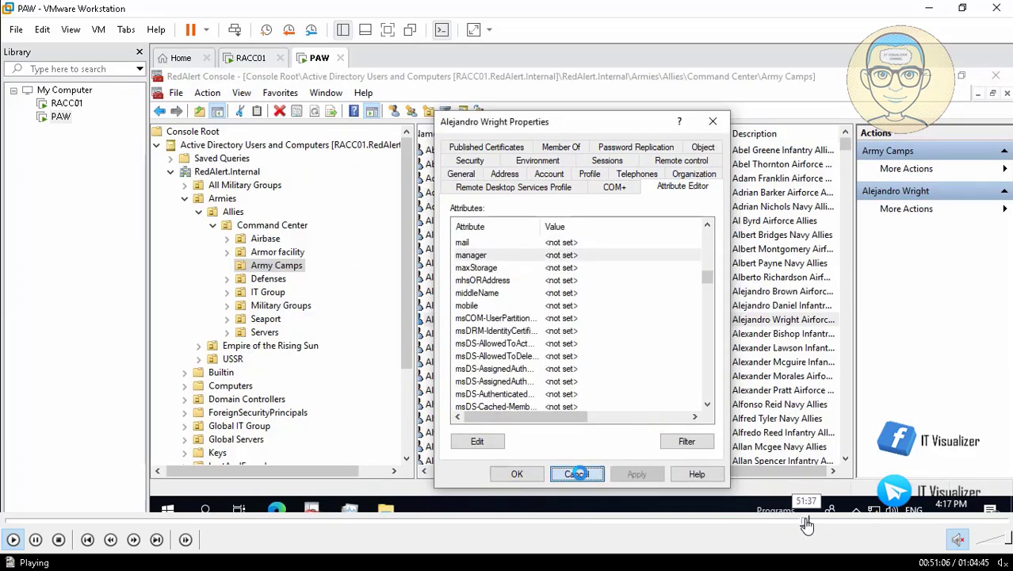
left_click(806, 523)
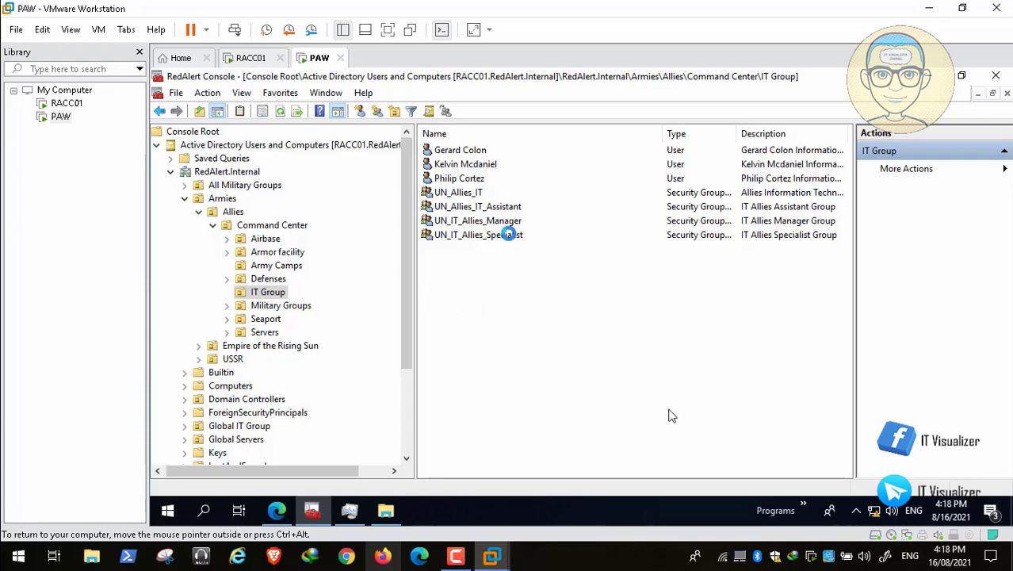
mouse_move(721, 542)
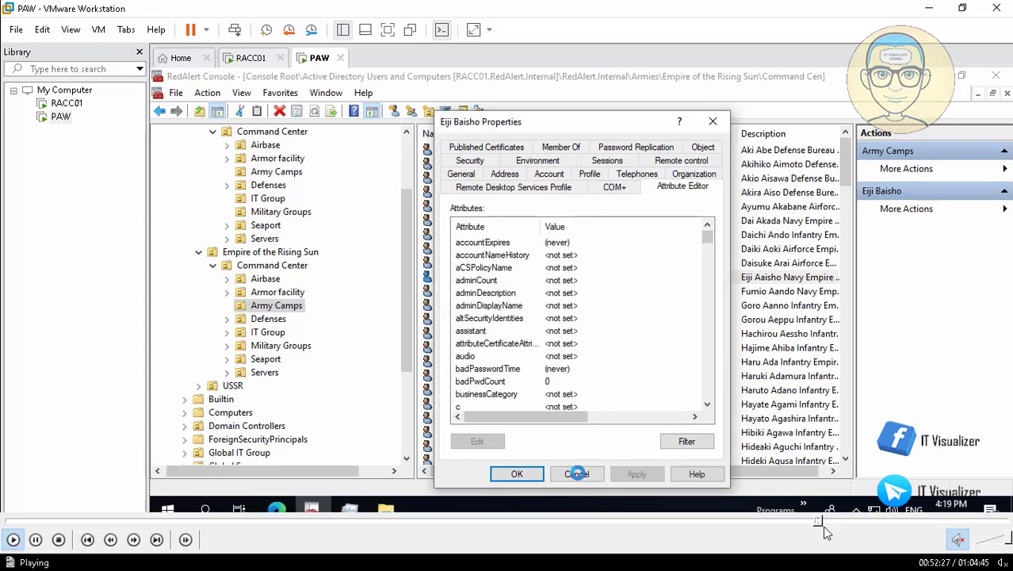
On the group's Members tab, enter 'IT', resolve it with Check Names, then clear the entry
left_click(825, 521)
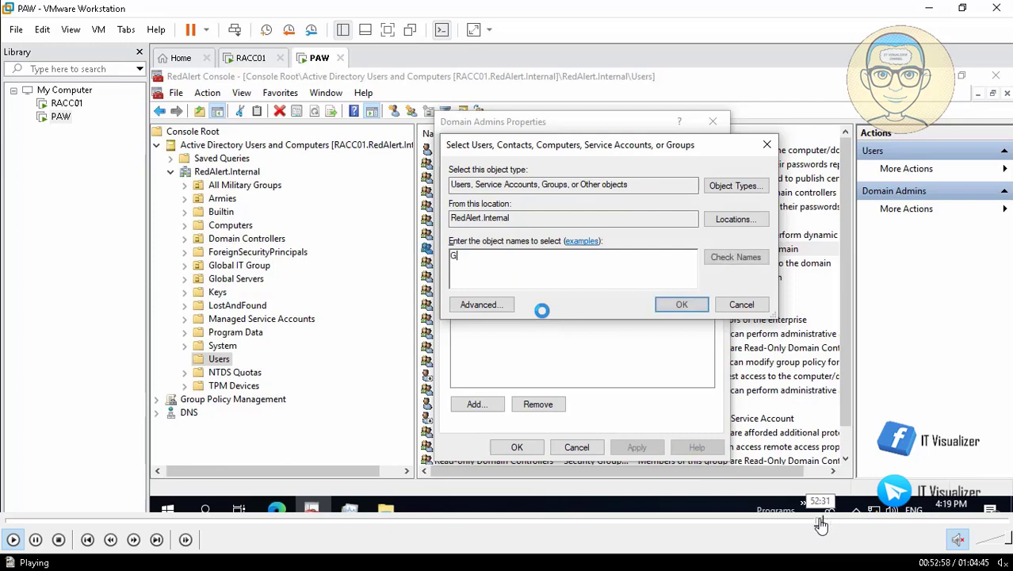
left_click(821, 521)
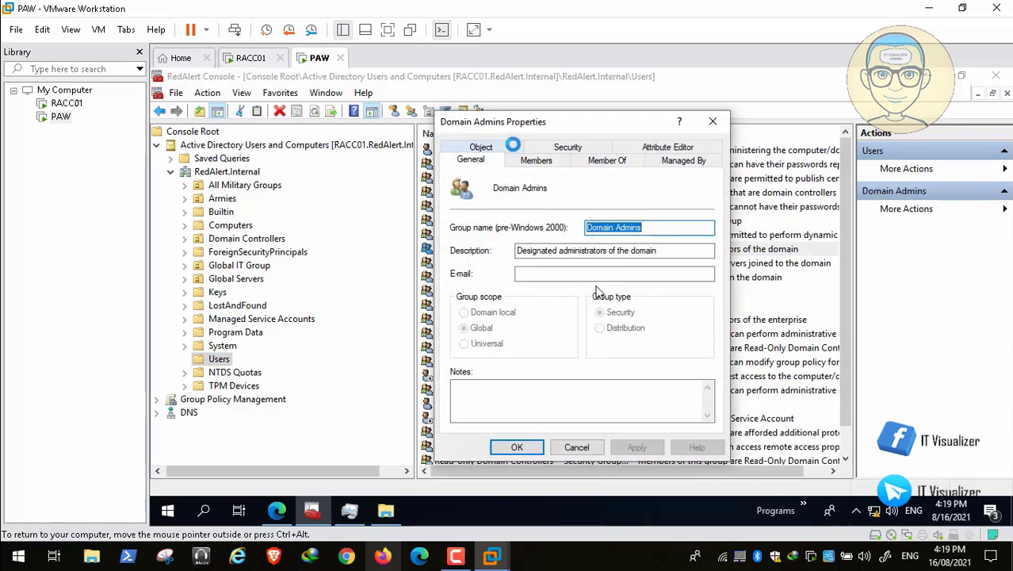
left_click(544, 159)
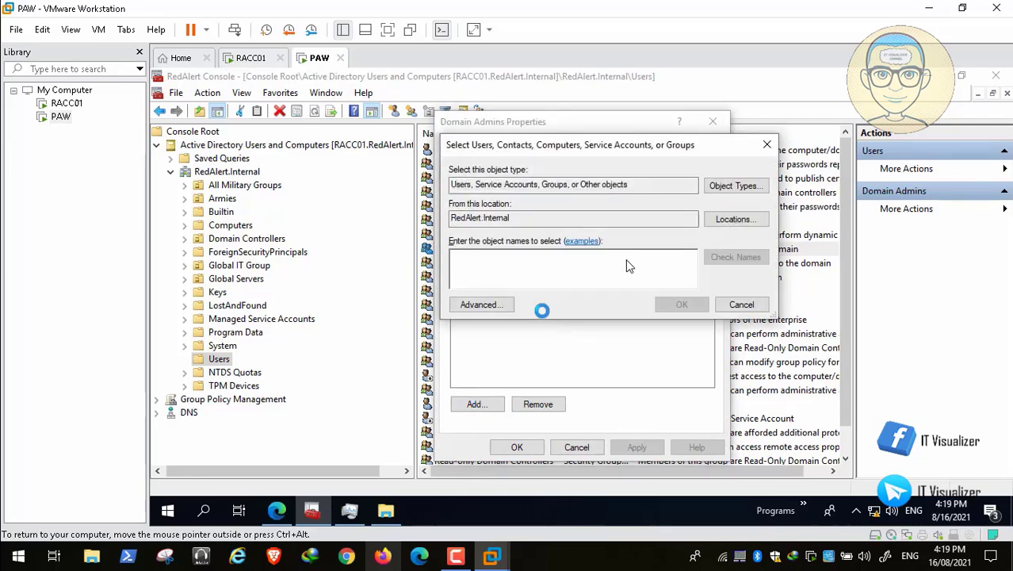
type("G")
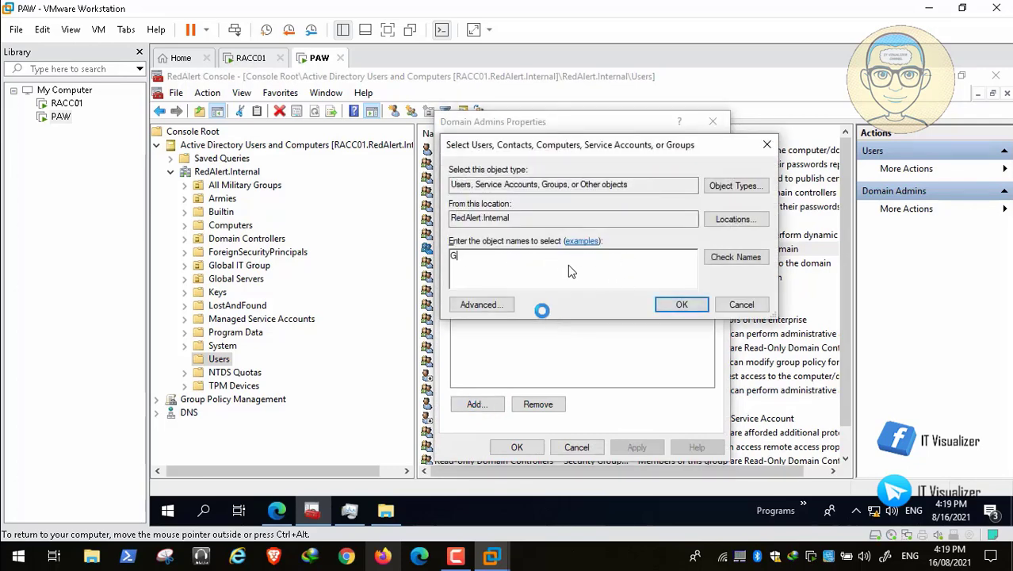
type("lo")
key("BackSpace")
key("BackSpace")
key("BackSpace")
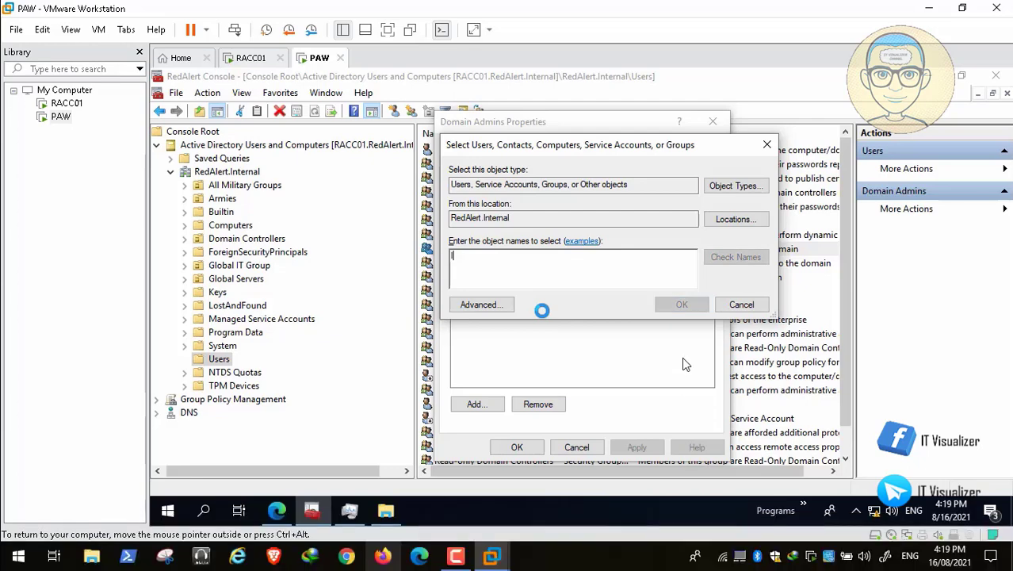
type("IT")
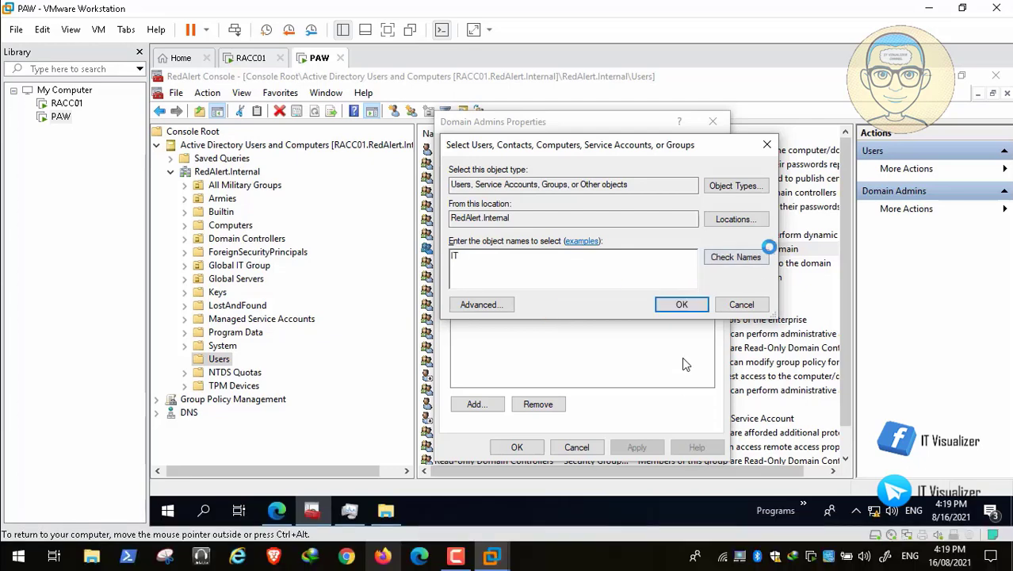
left_click(758, 257)
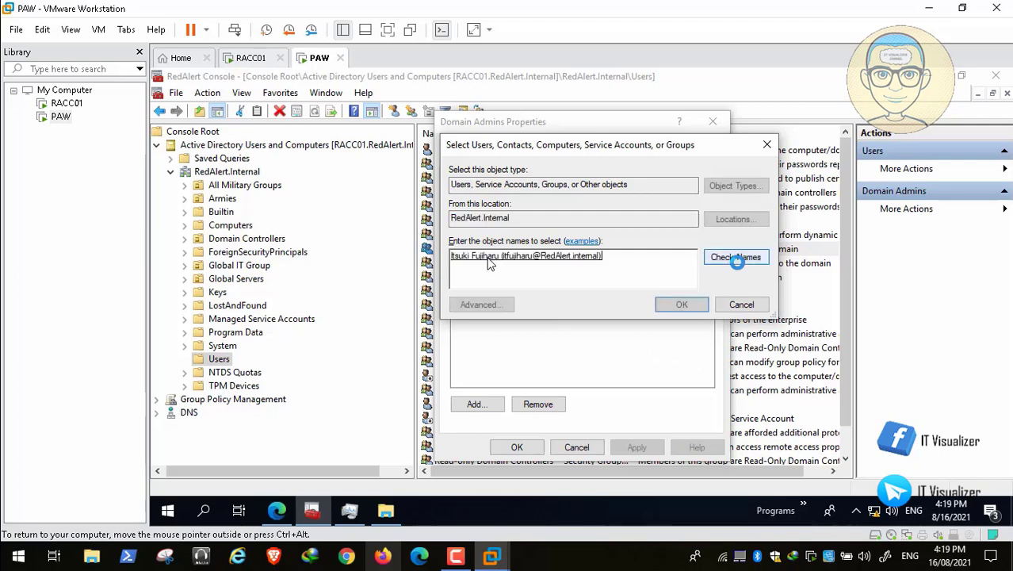
key("BackSpace")
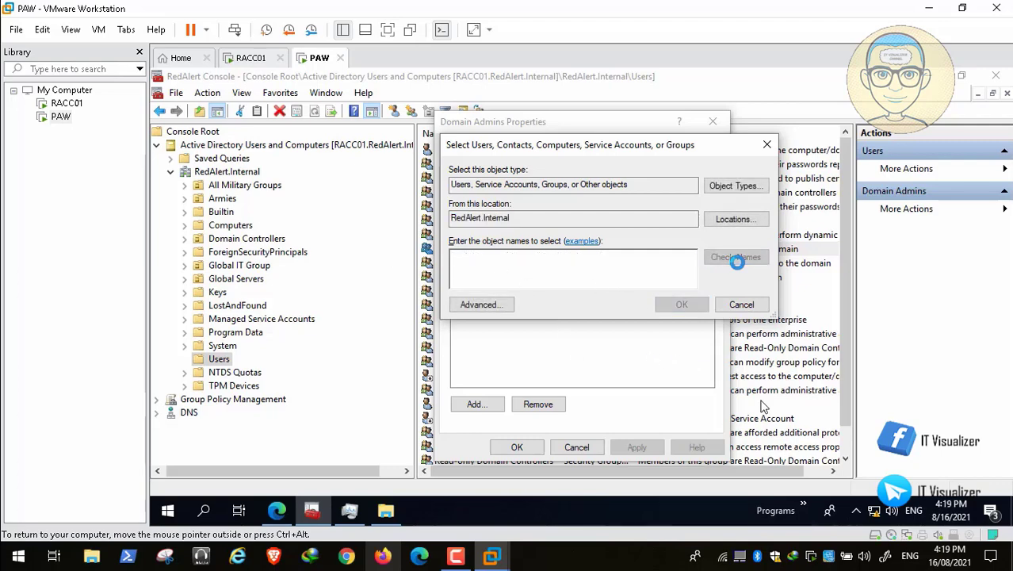
mouse_move(856, 544)
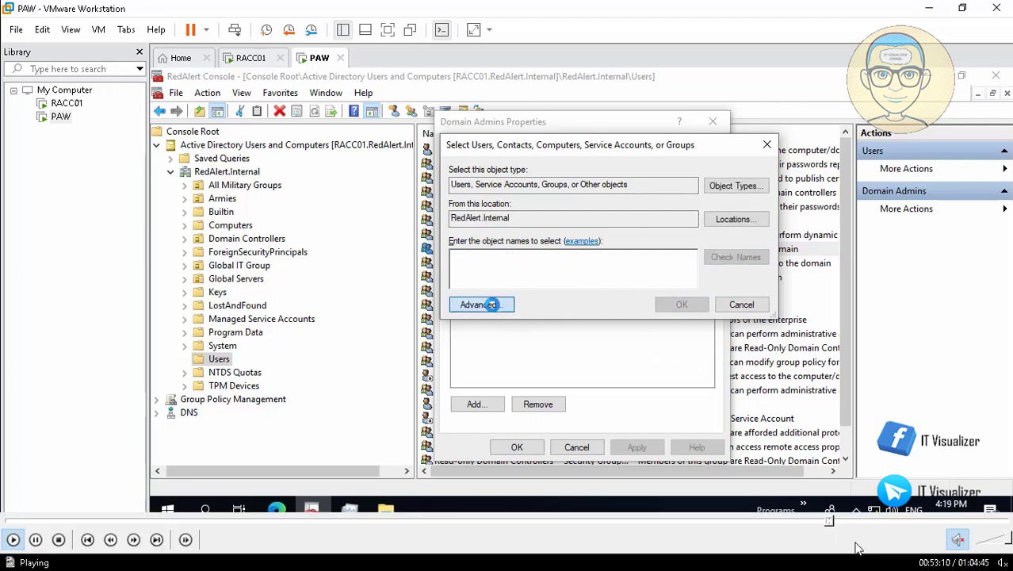
left_click(845, 521)
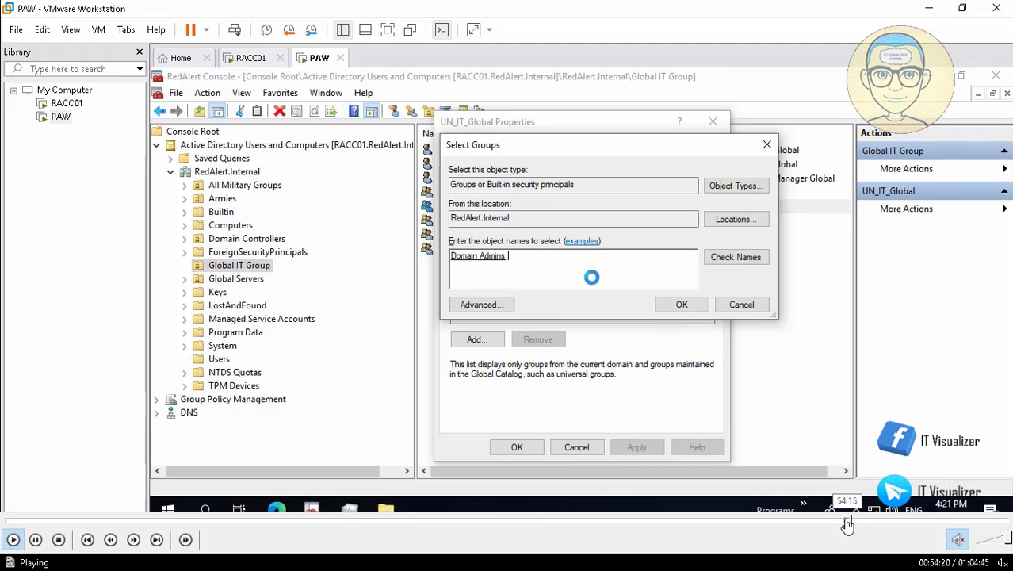
Add UN_IT_Global to Domain Admins, Enterprise Admins, Schema Admins and Administrators, then apply and close
left_click(846, 522)
left_click(843, 522)
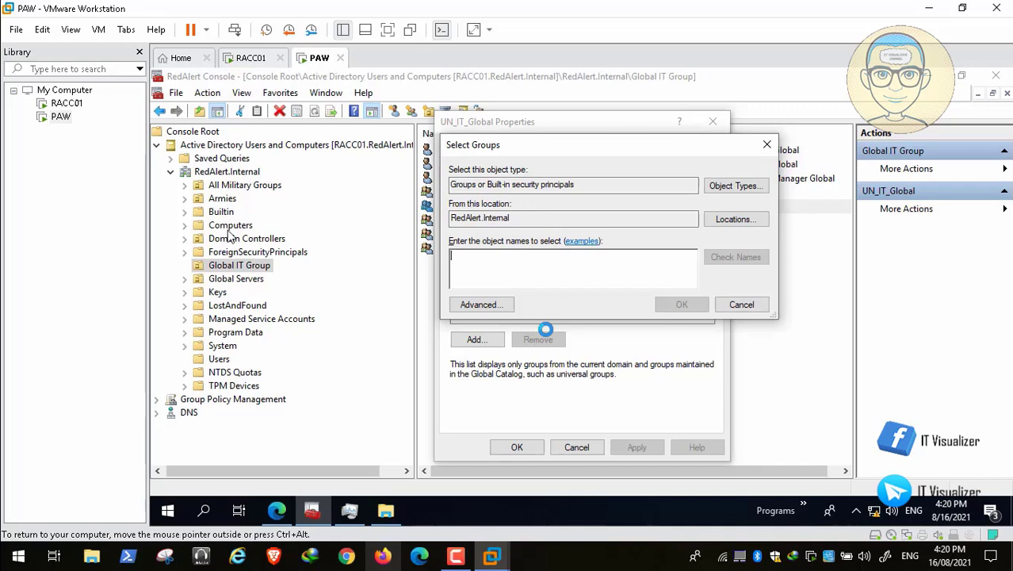
key("space")
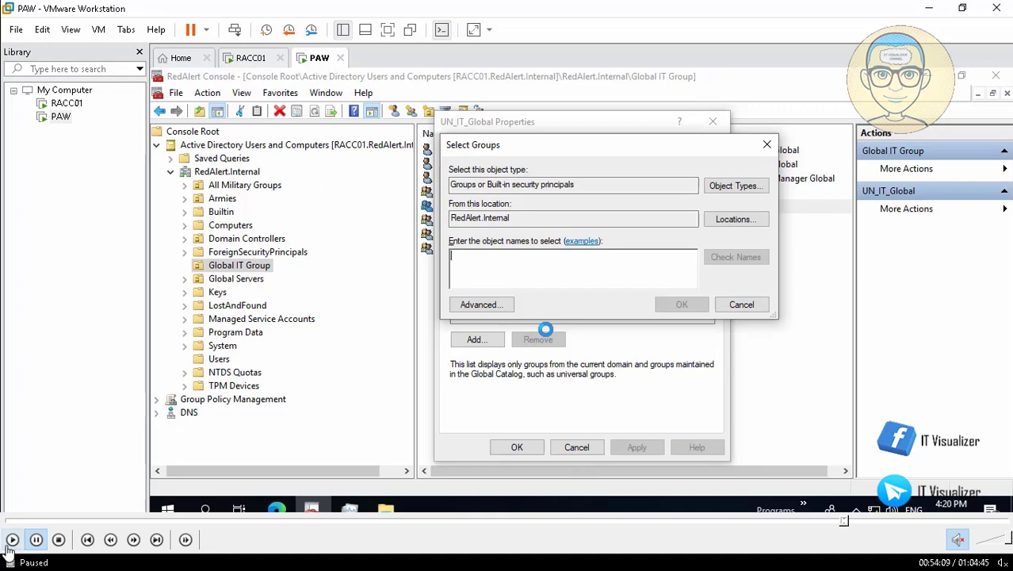
left_click(36, 539)
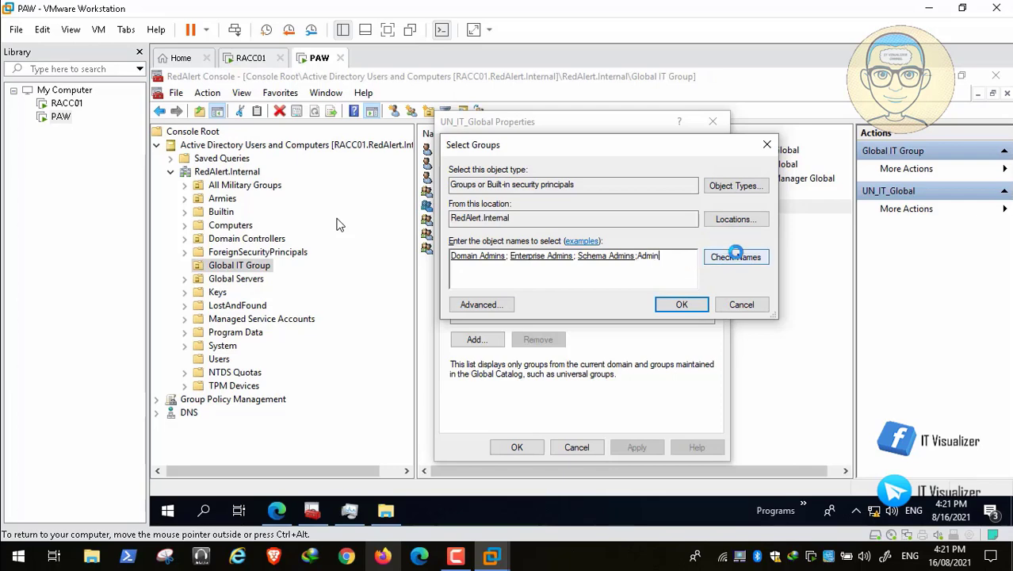
left_click(683, 301)
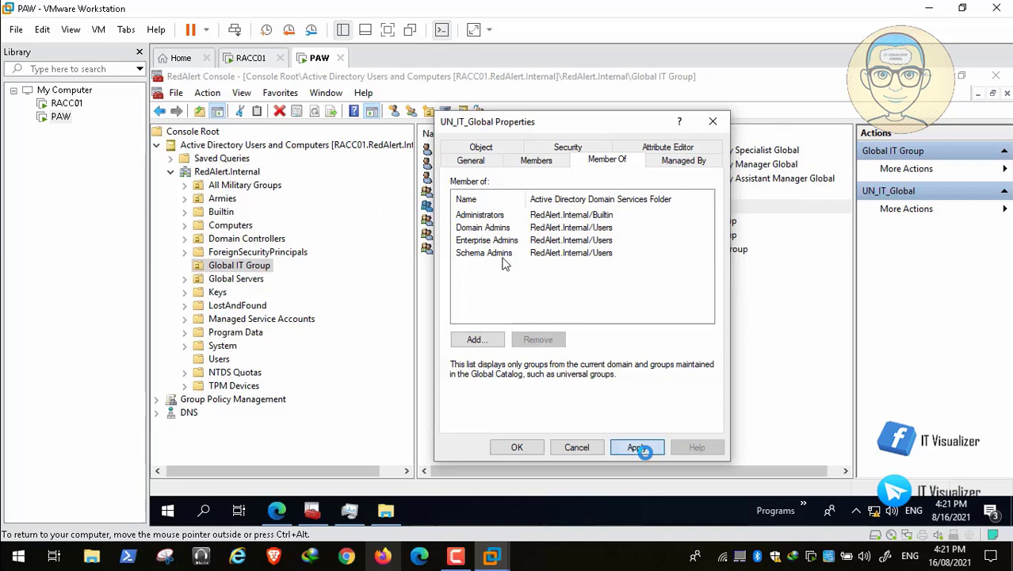
left_click(637, 447)
left_click(515, 447)
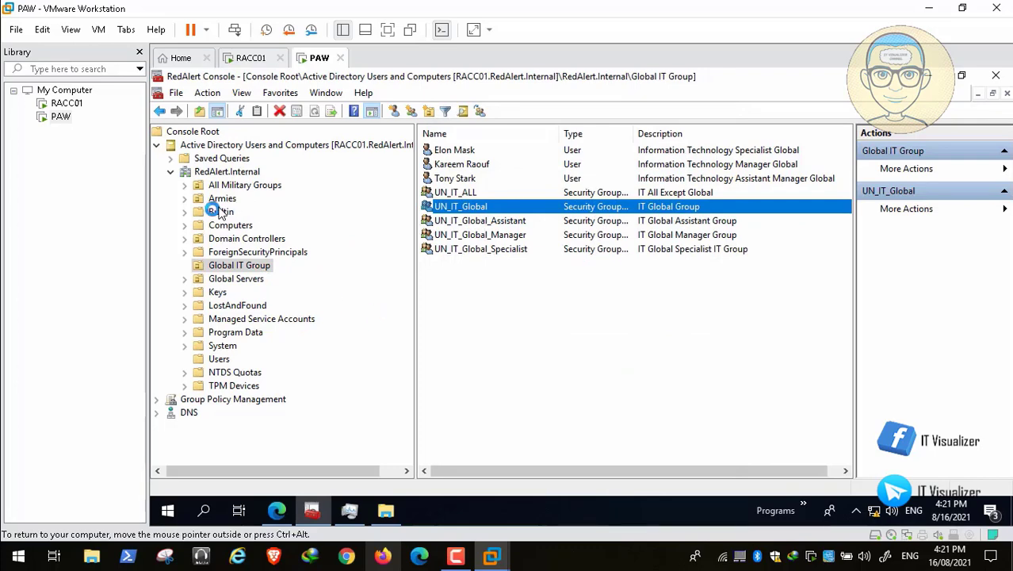
In the Users container, verify UN_IT_Global appears in Domain Admins' member list, then cancel
left_click(219, 358)
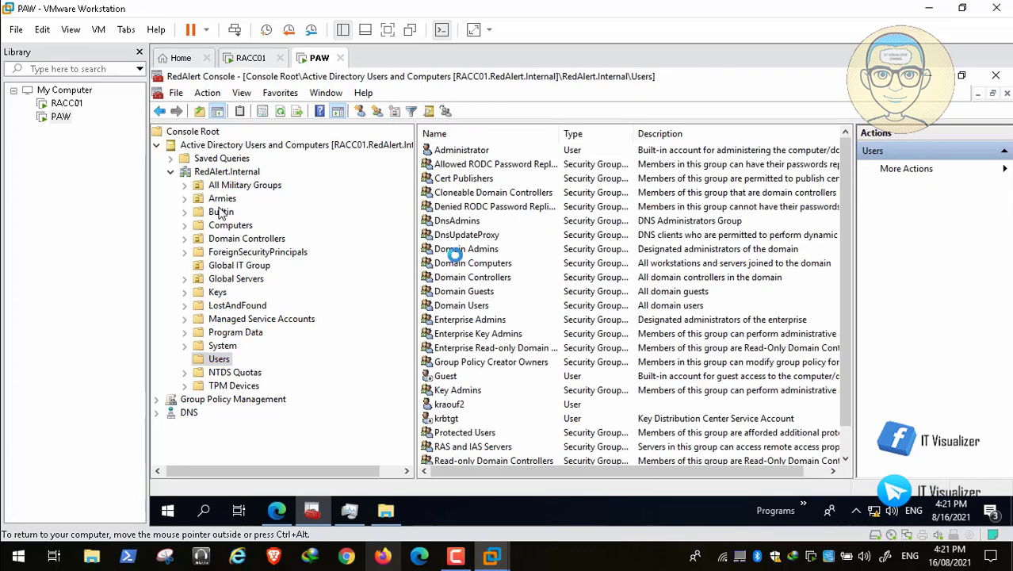
double_click(484, 249)
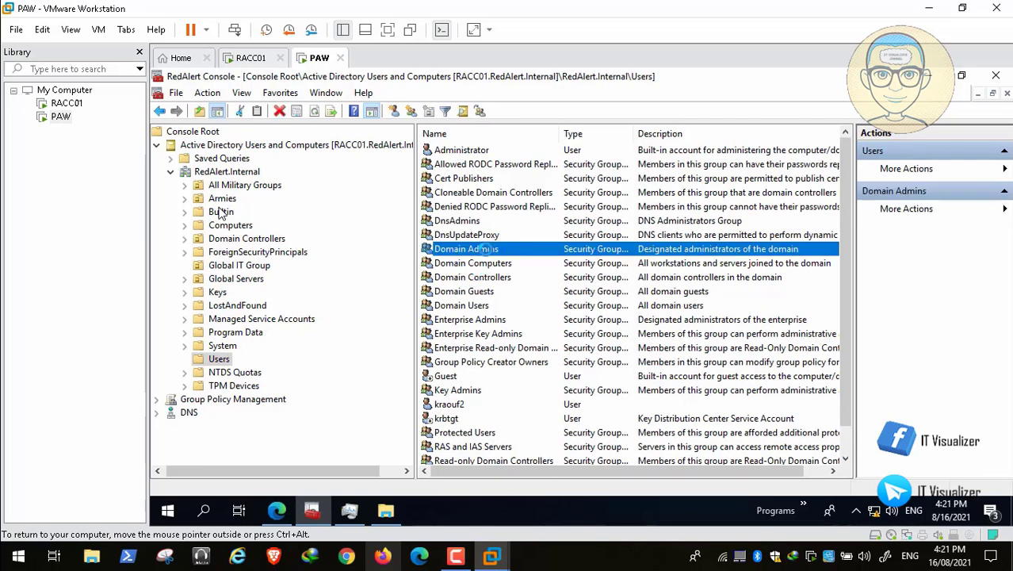
left_click(597, 159)
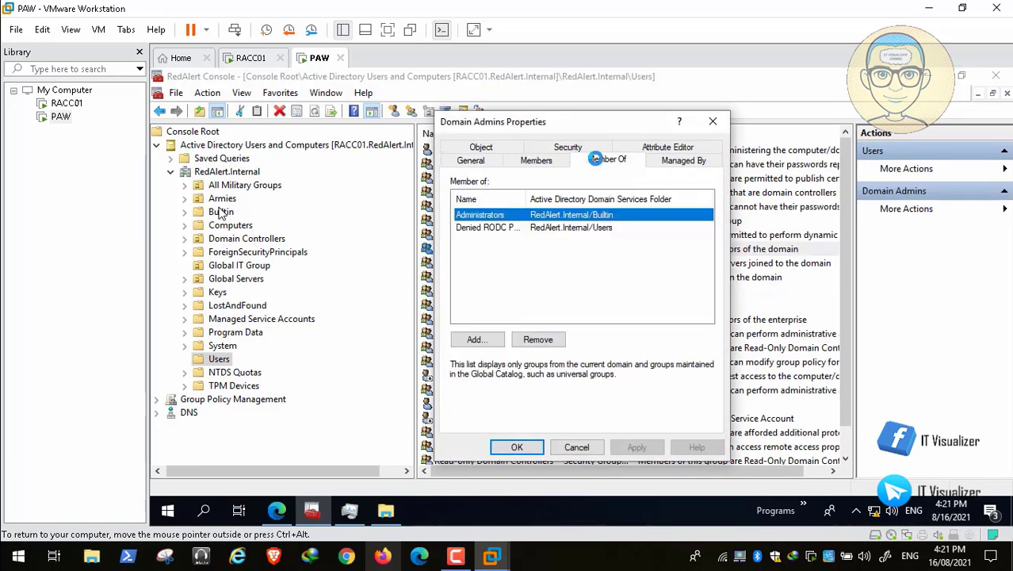
left_click(536, 161)
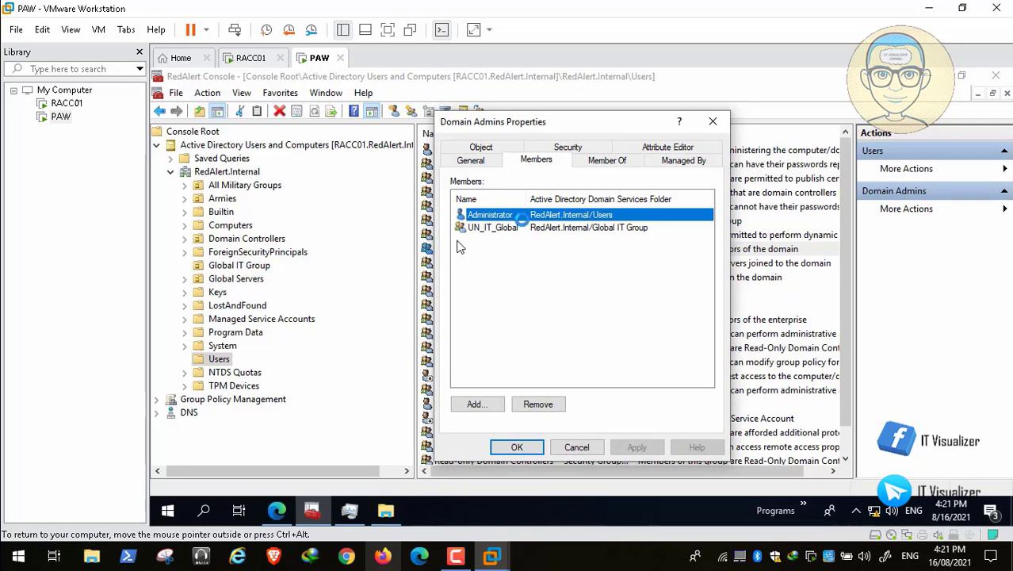
left_click(506, 229)
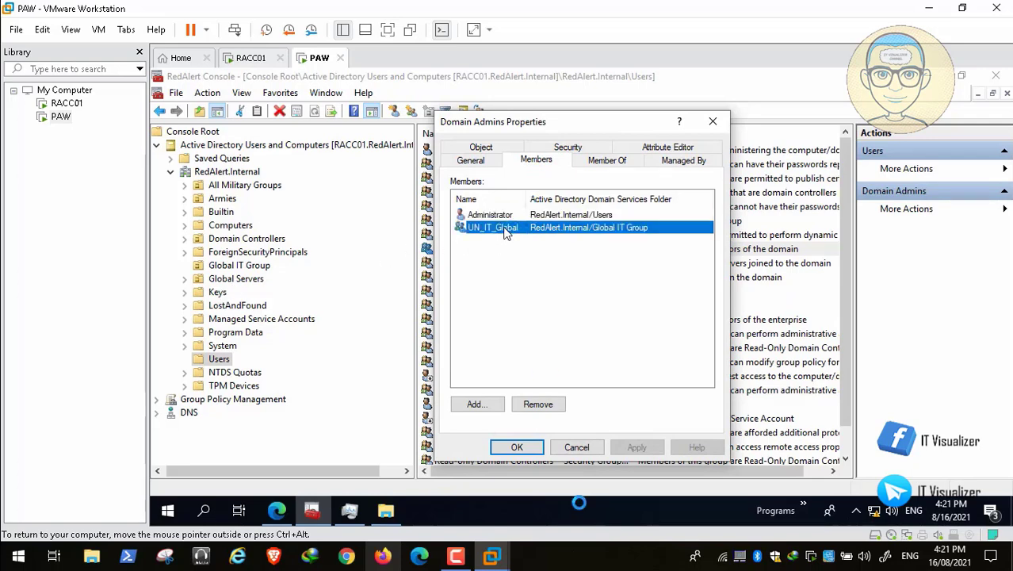
left_click(577, 448)
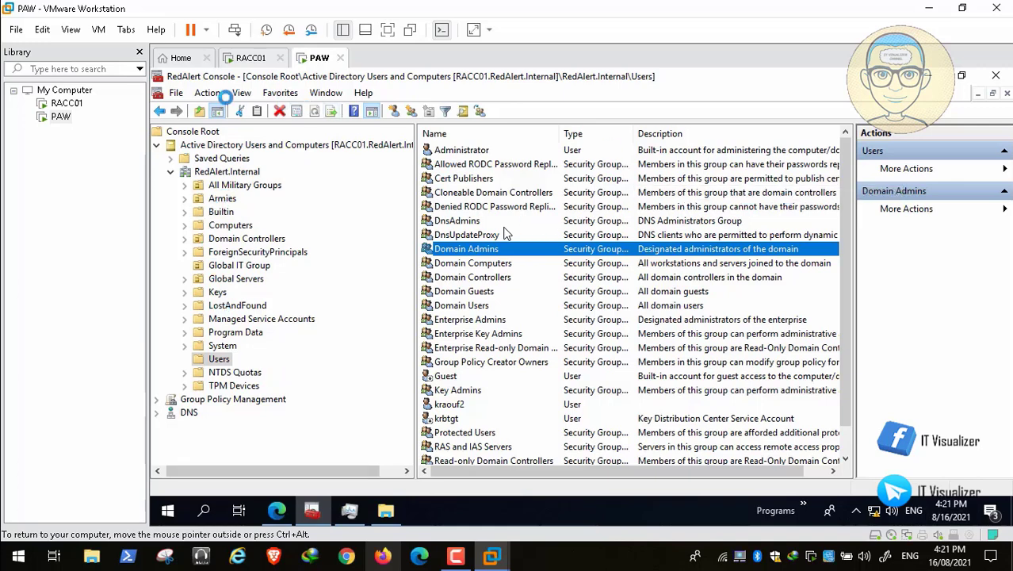
Save the RedAlert Console with File > Save
left_click(176, 93)
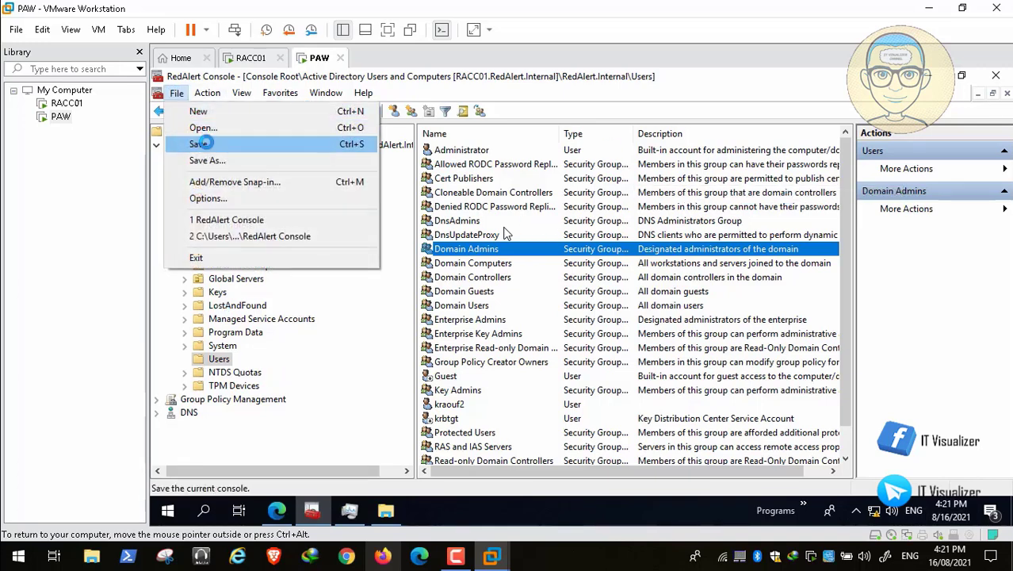
left_click(201, 143)
left_click(332, 468)
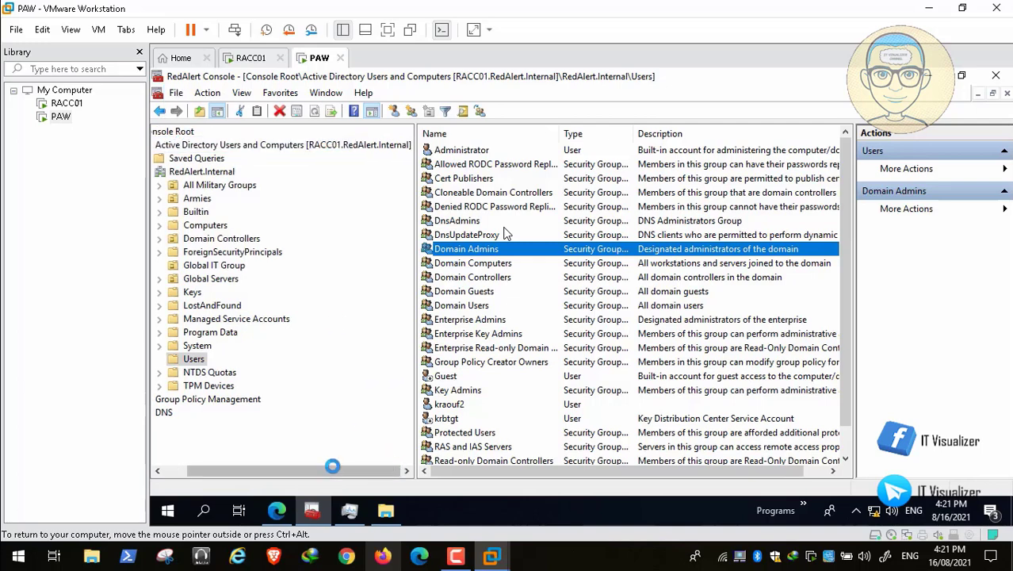
left_click_drag(332, 468, 174, 470)
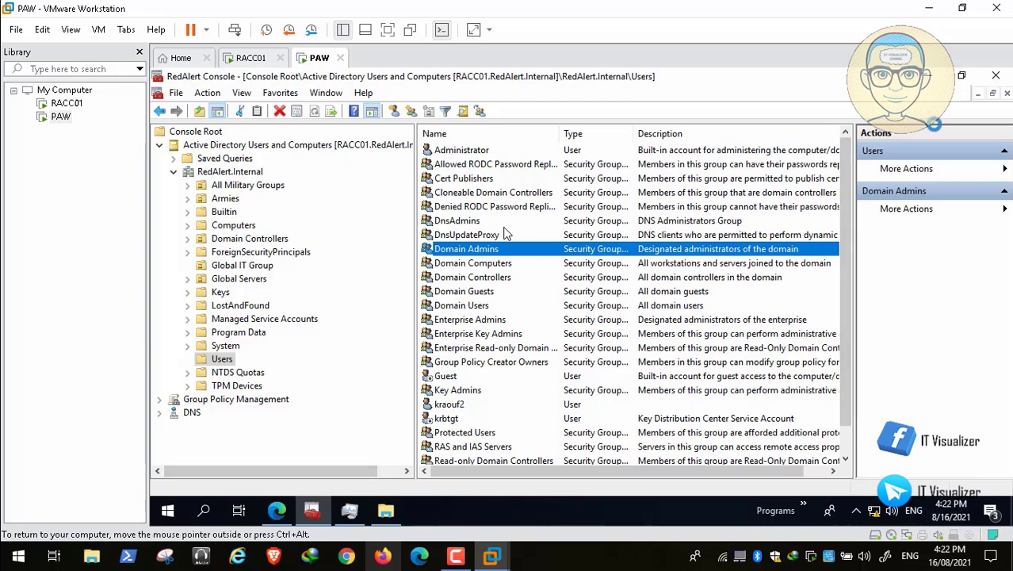
Expand Armies > Allies > Command Center > Military Groups and review UN_Allies_Captian's members
left_click(188, 198)
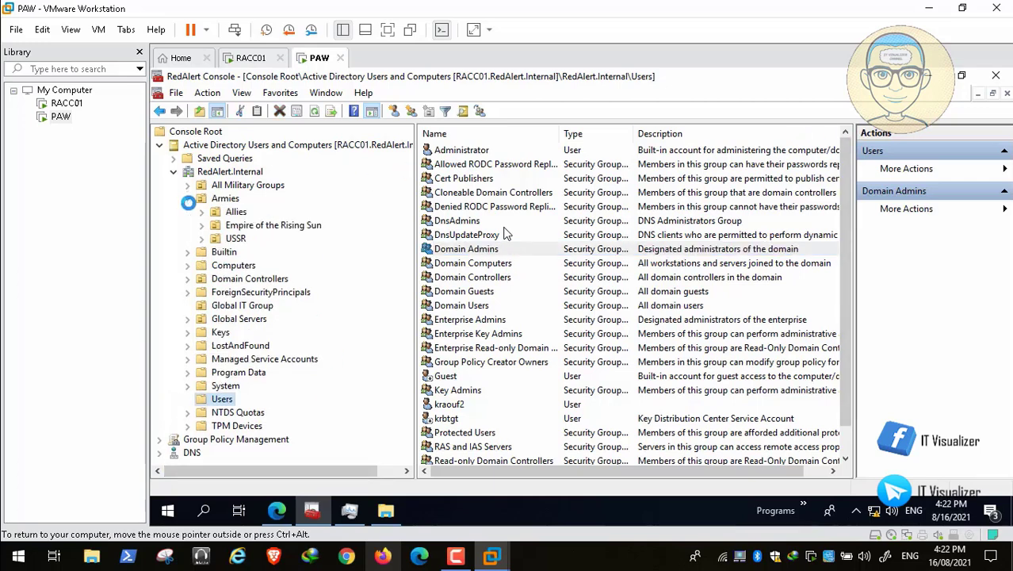
left_click(202, 211)
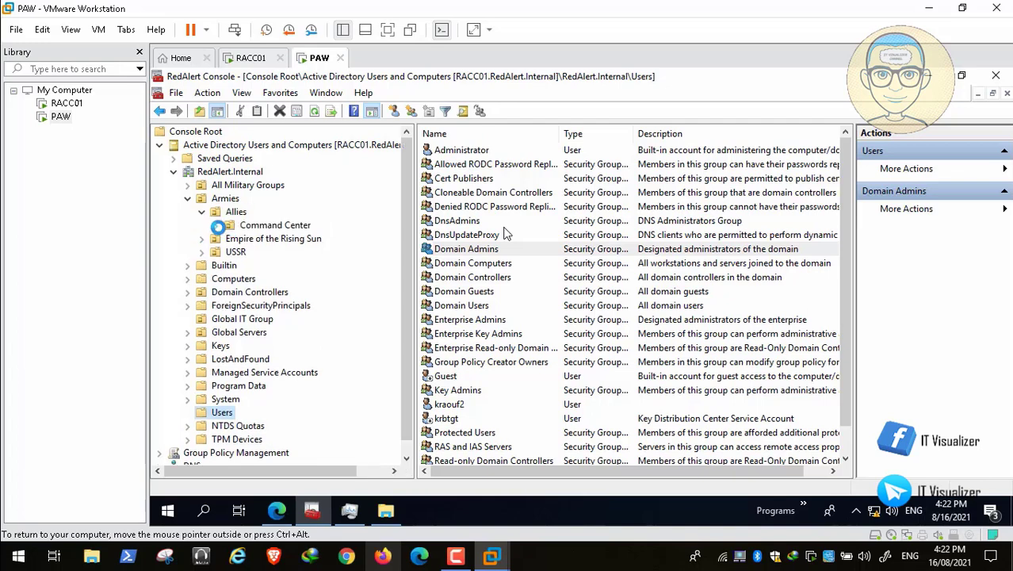
left_click(216, 226)
left_click(292, 305)
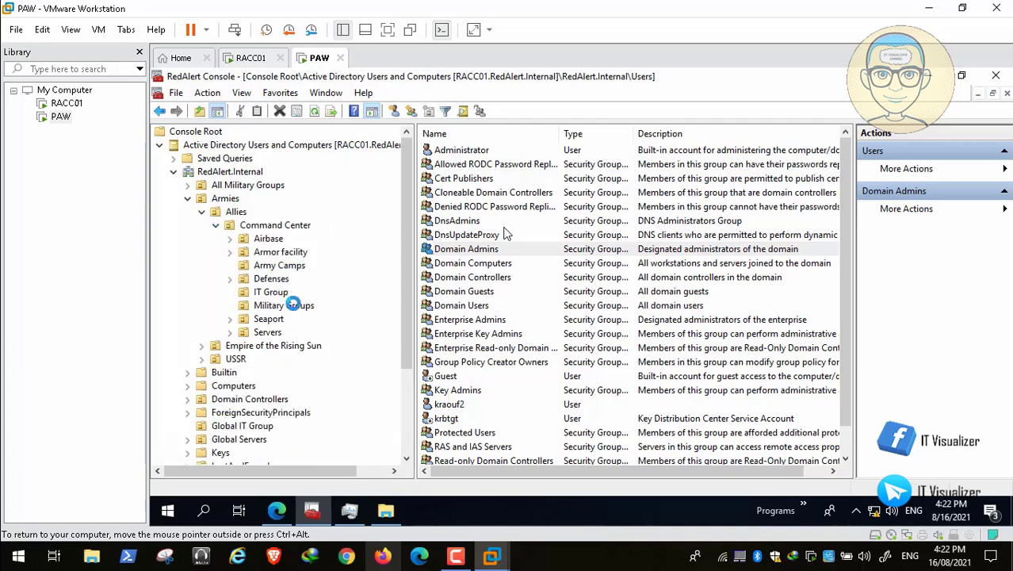
double_click(494, 221)
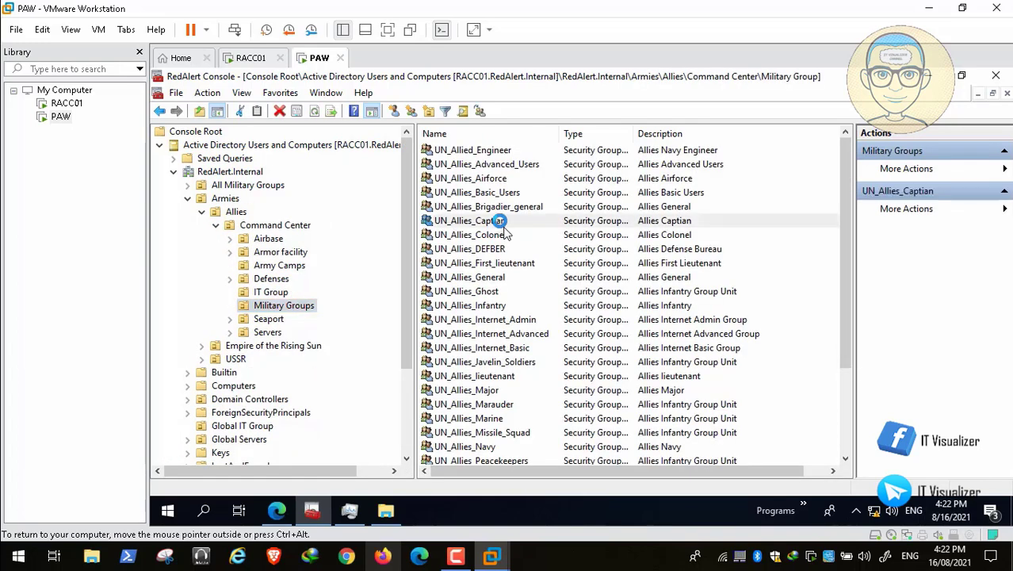
left_click(535, 161)
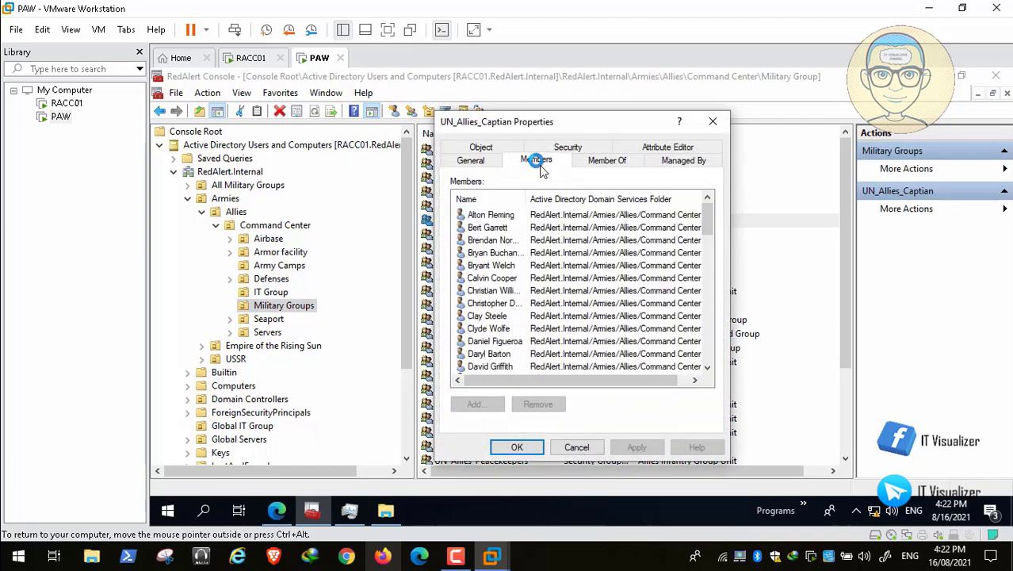
left_click(520, 216)
left_click_drag(525, 199, 583, 199)
left_click(36, 547)
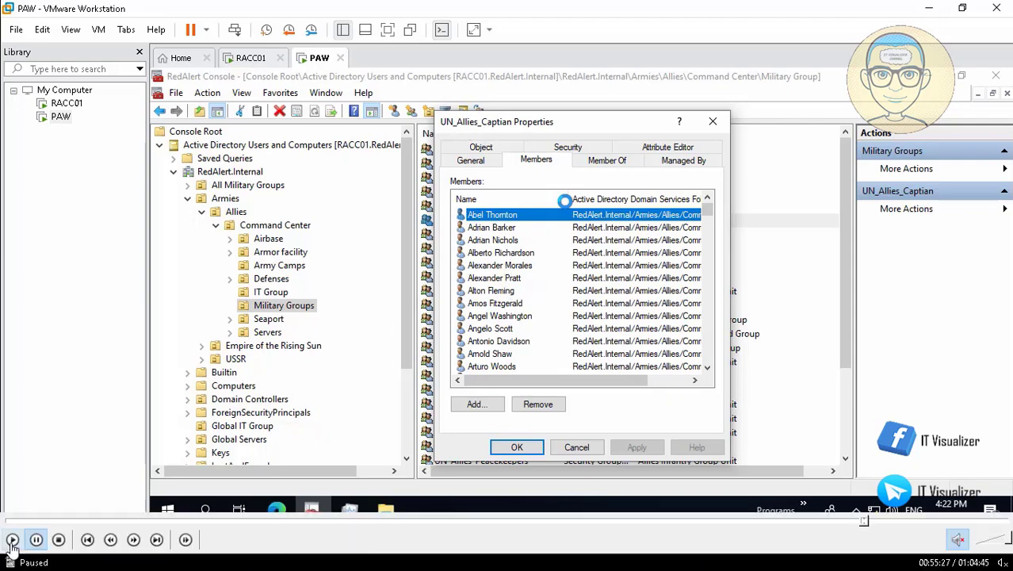
left_click(576, 446)
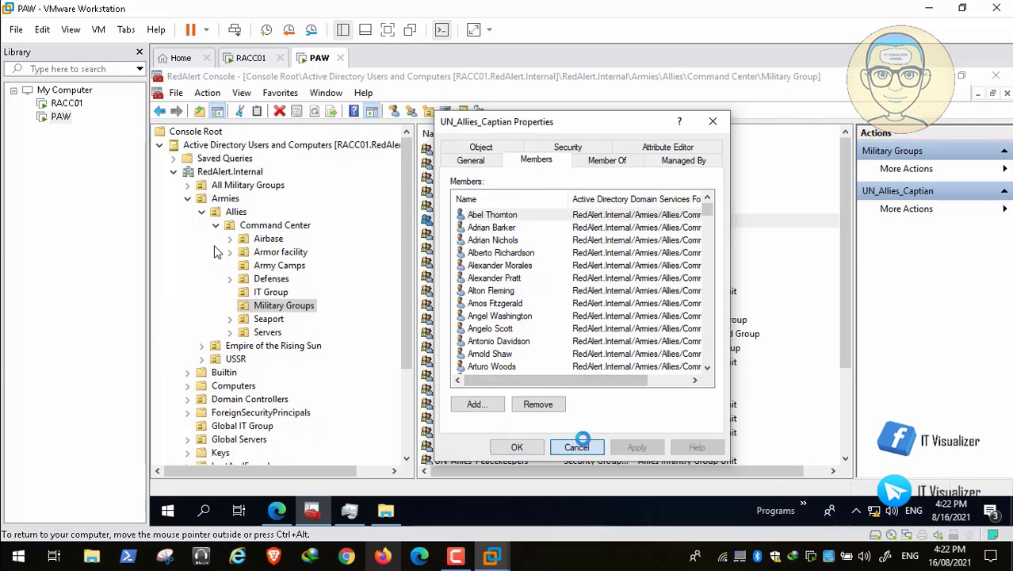
Review UN_Allies_Javelin_Soldiers' members, collapse the tree back to Allies, and close the console
double_click(476, 361)
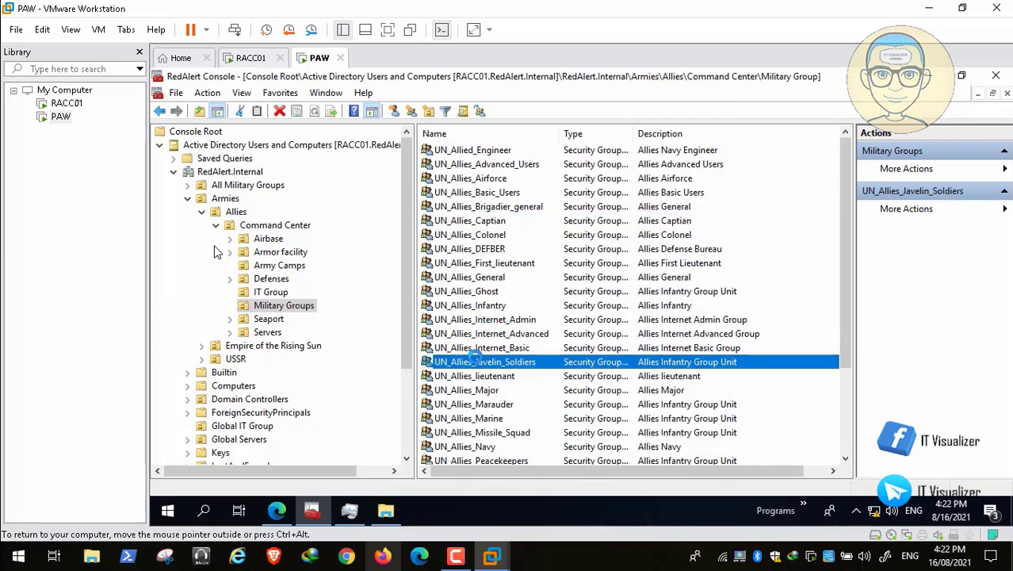
left_click(536, 160)
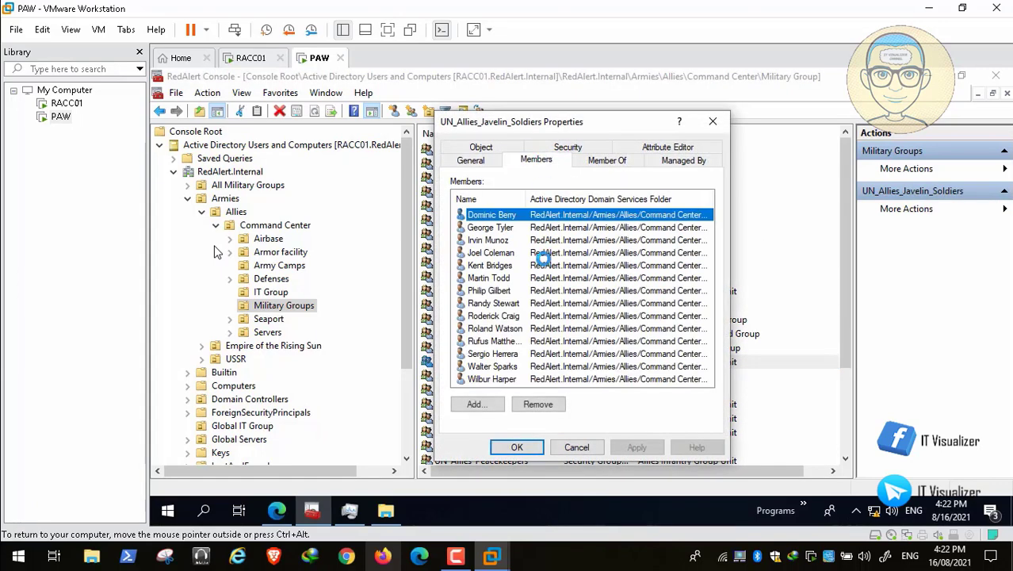
left_click(579, 447)
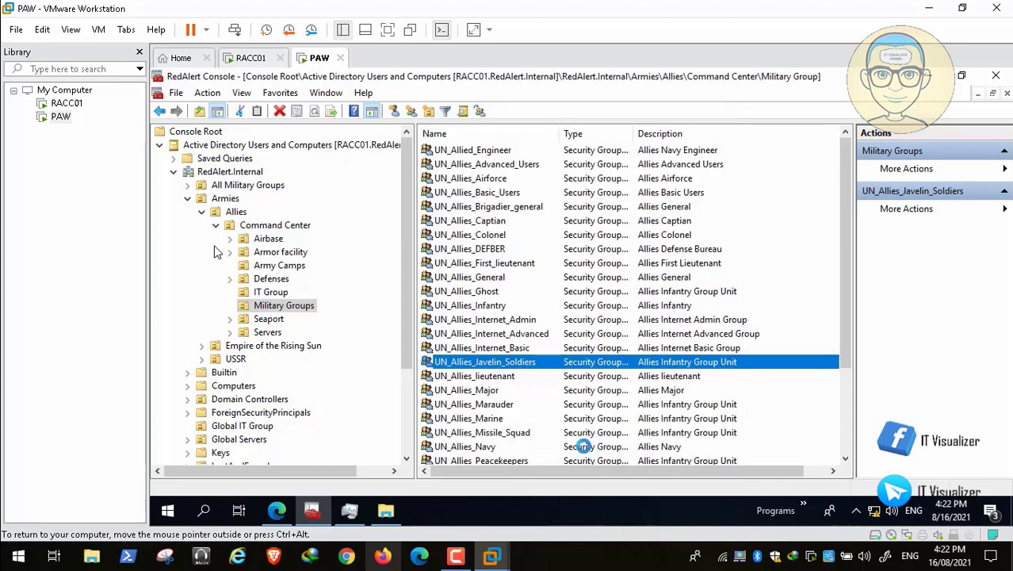
left_click(214, 224)
left_click(203, 211)
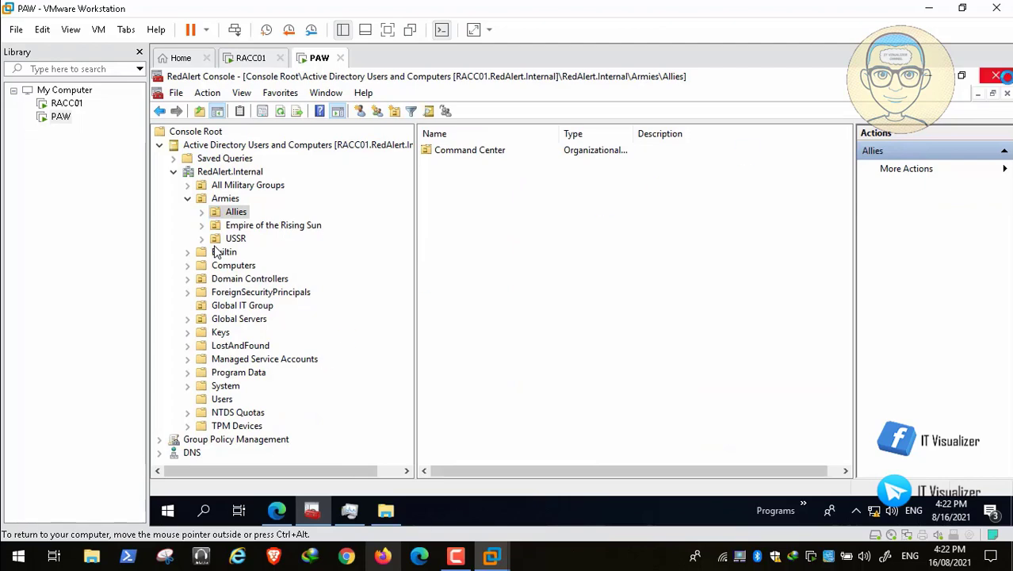
left_click(998, 75)
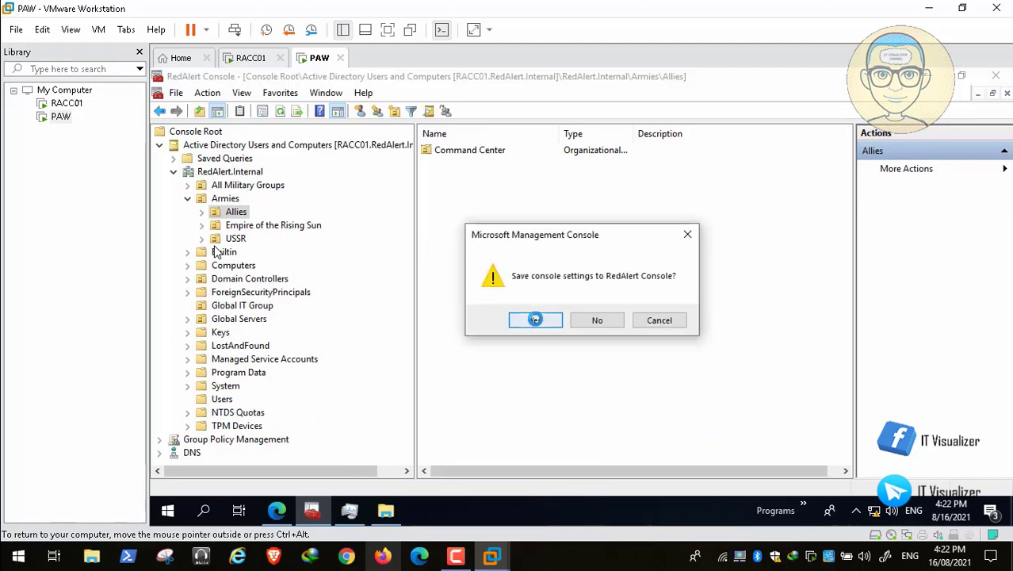
Save console settings, close the Scripts and Admin Center windows, and reopen RedAlert Console on Global IT Group
left_click(536, 320)
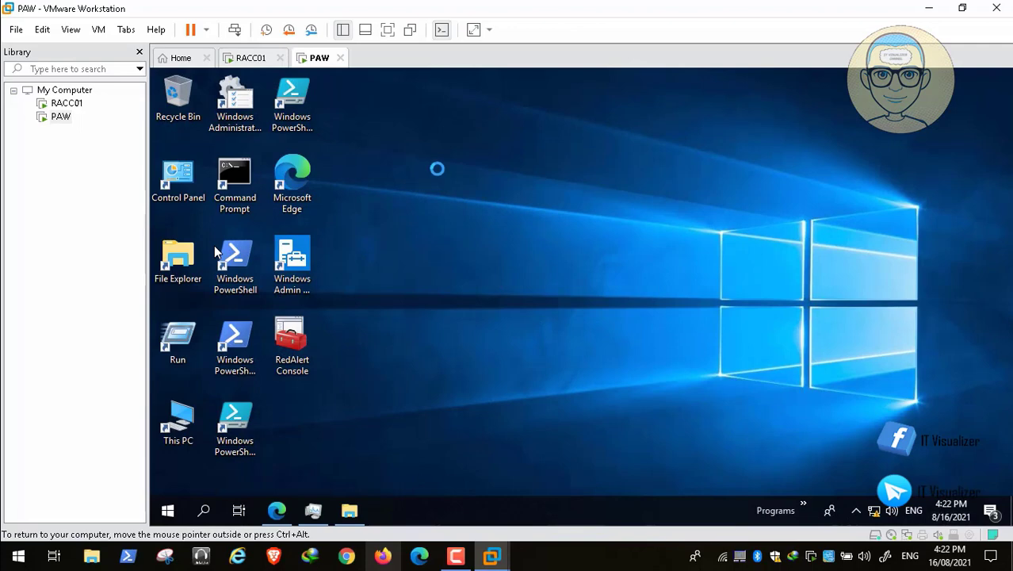
left_click(350, 510)
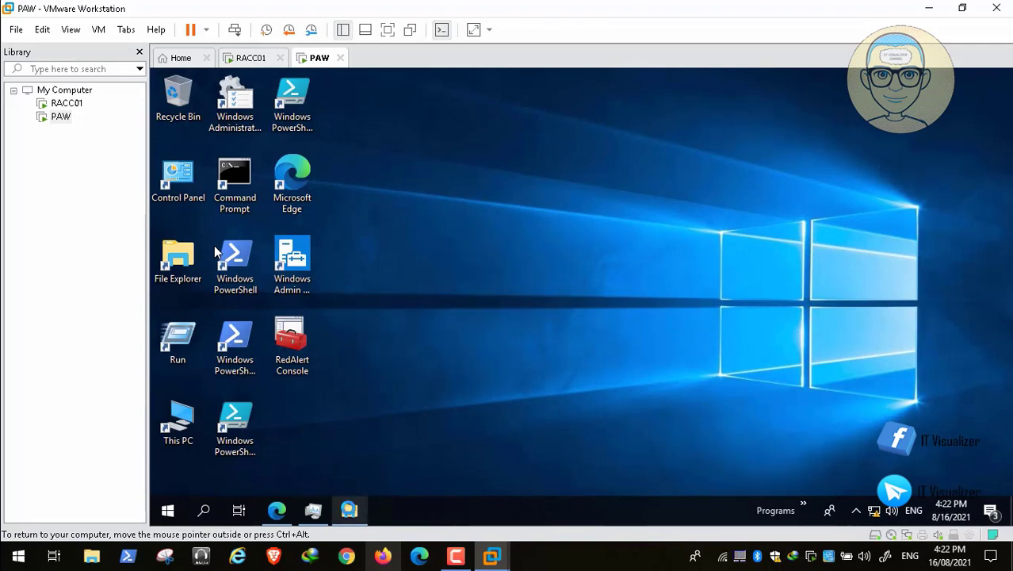
left_click(865, 79)
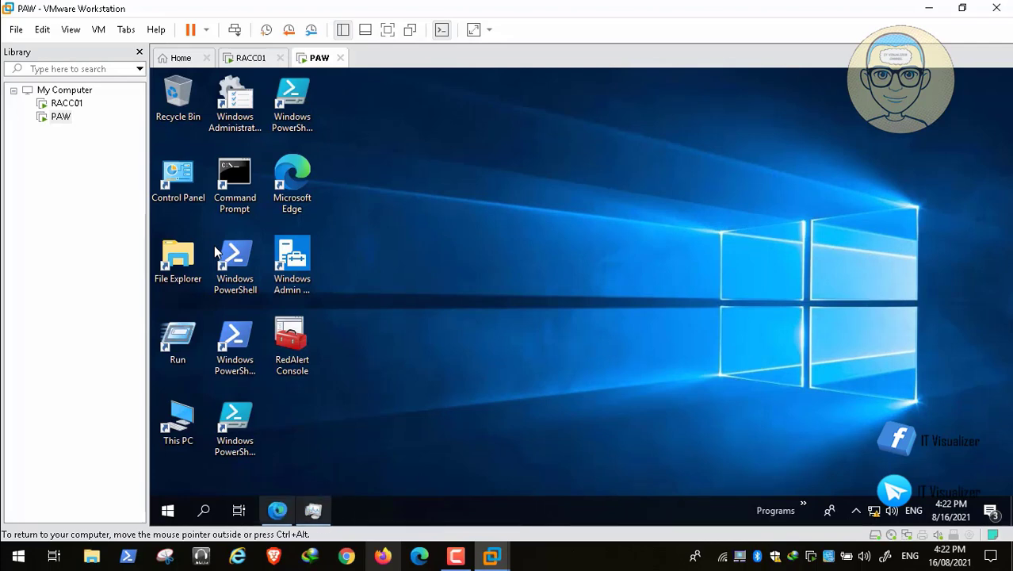
left_click(277, 510)
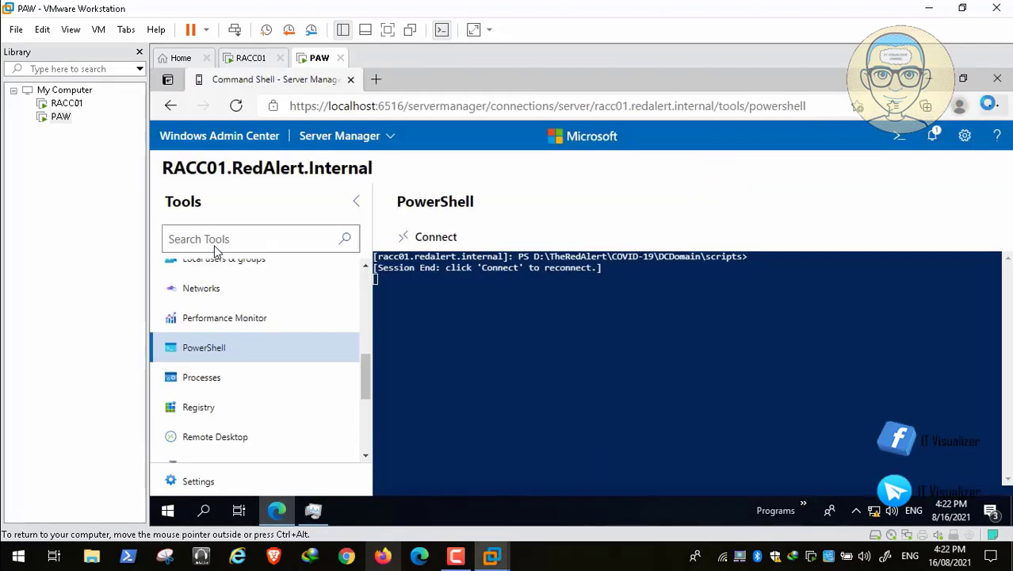
left_click(998, 76)
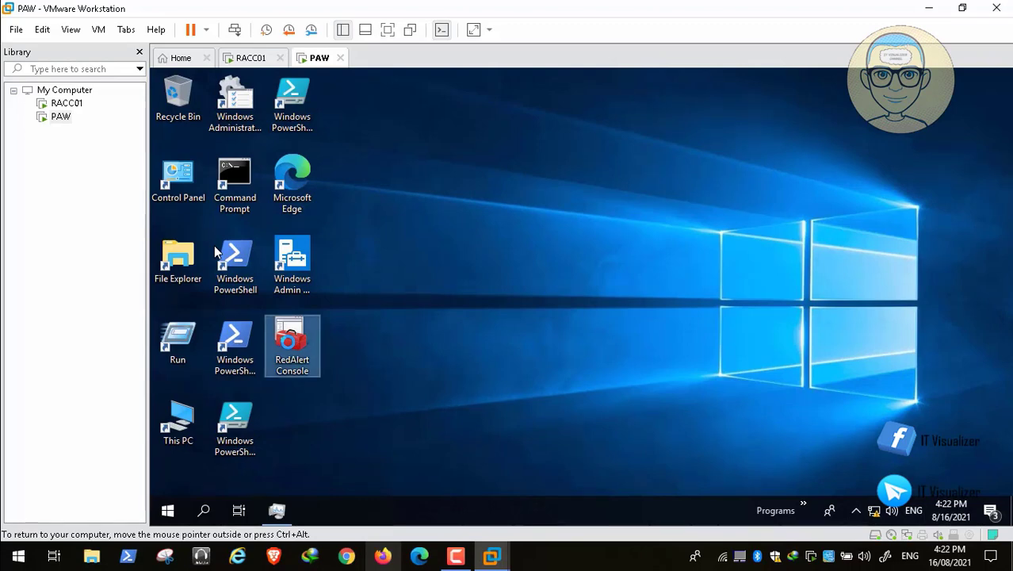
double_click(290, 342)
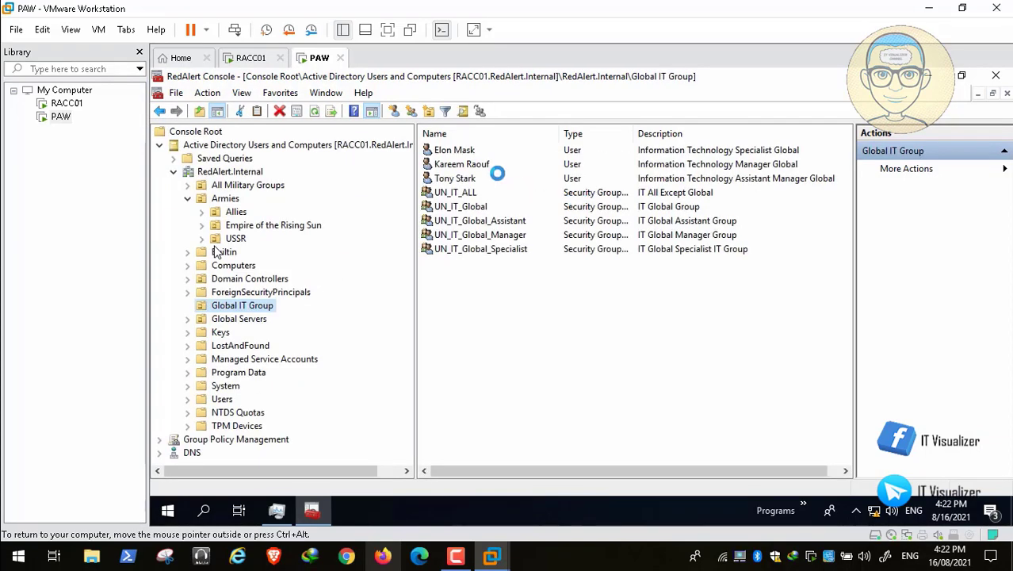
left_click(476, 164)
Reset the IT manager's password, no change required at next logon, then close the console
right_click(477, 164)
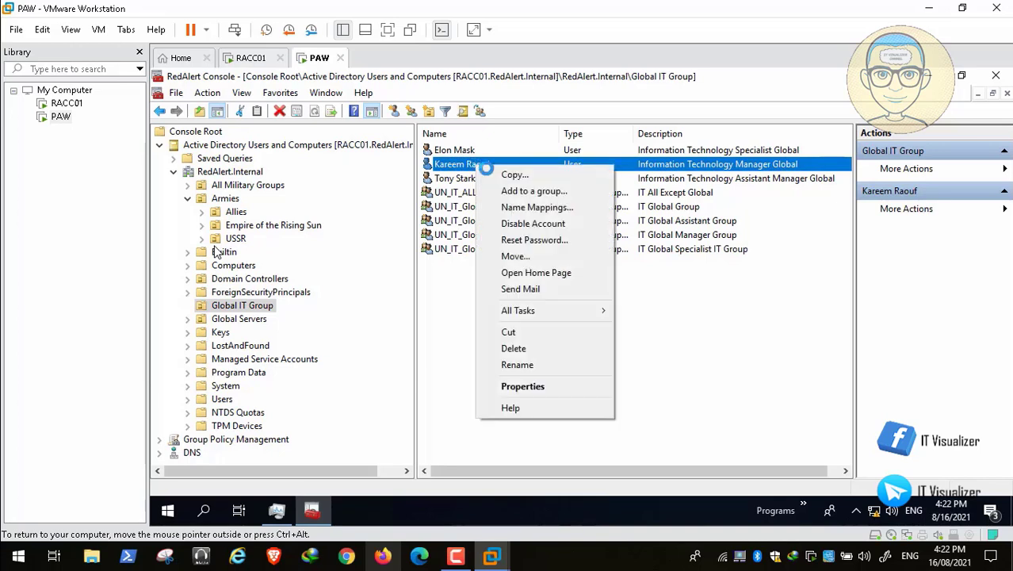
left_click(525, 240)
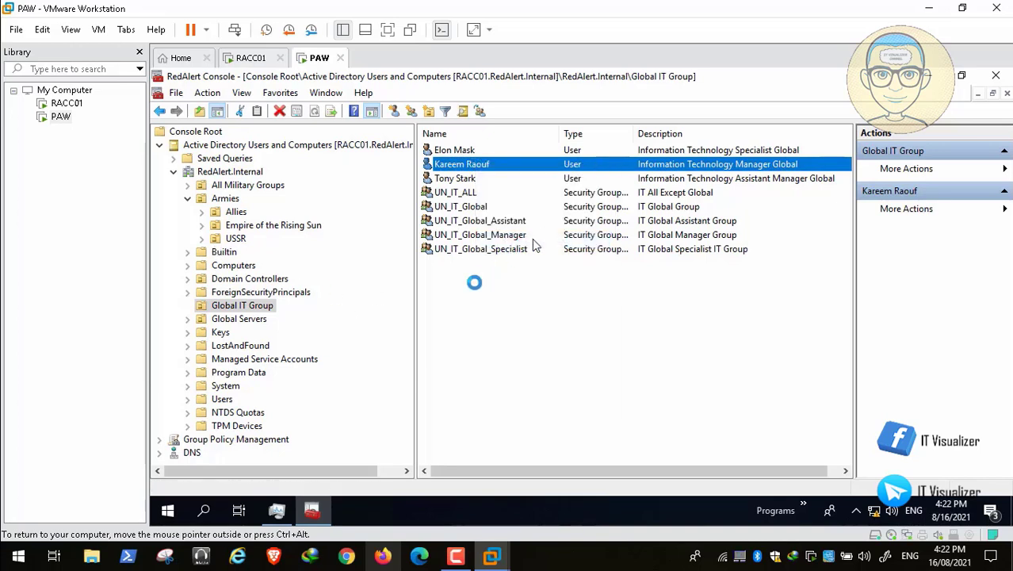
left_click(458, 267)
left_click(567, 222)
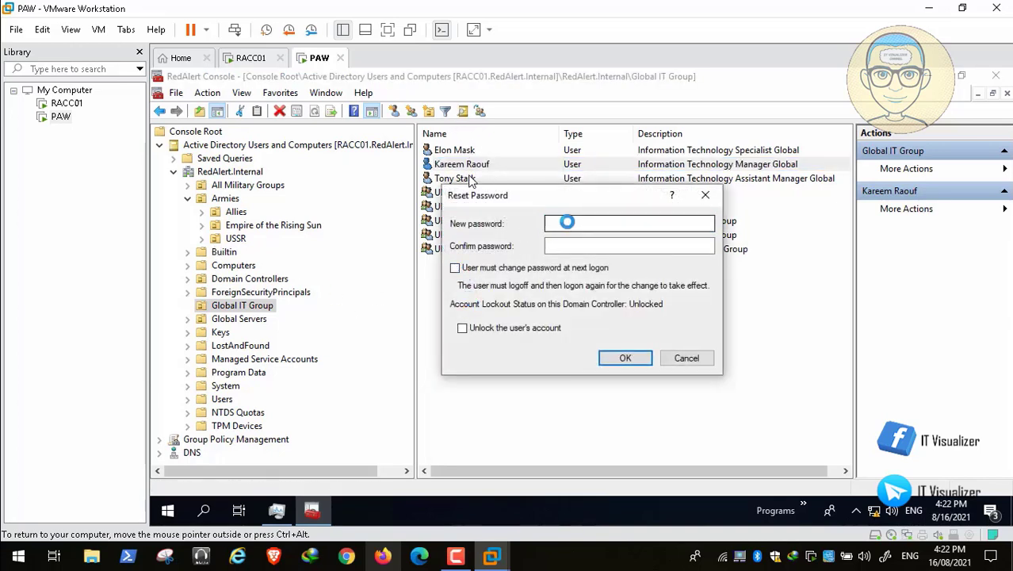
type("•••••")
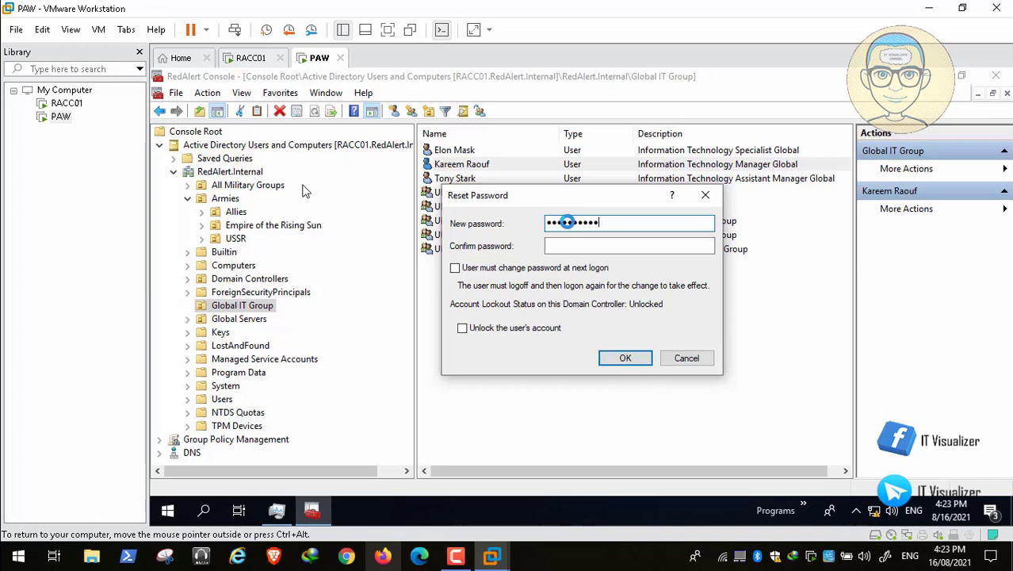
key("Tab")
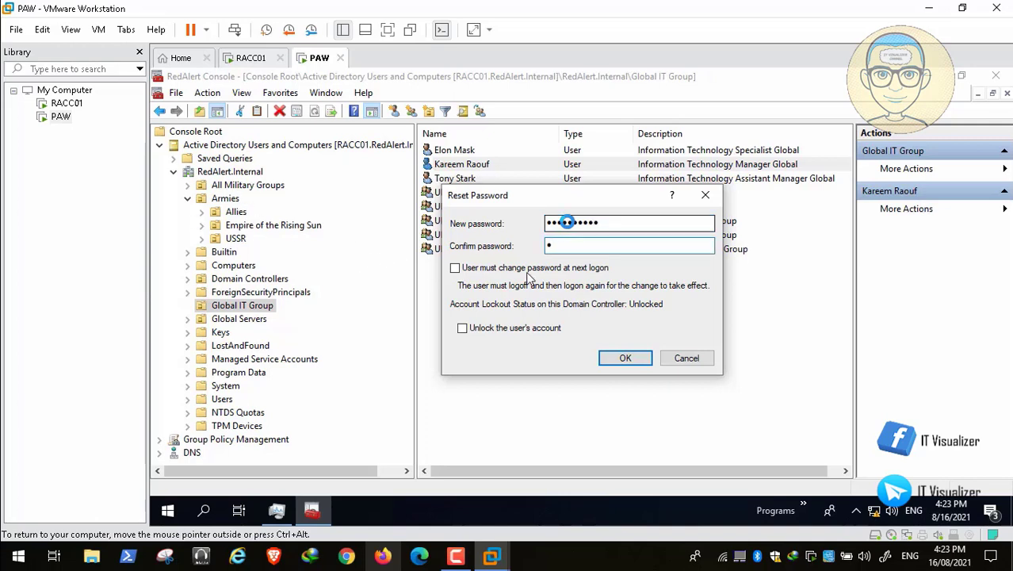
type("••••••••••")
left_click(626, 357)
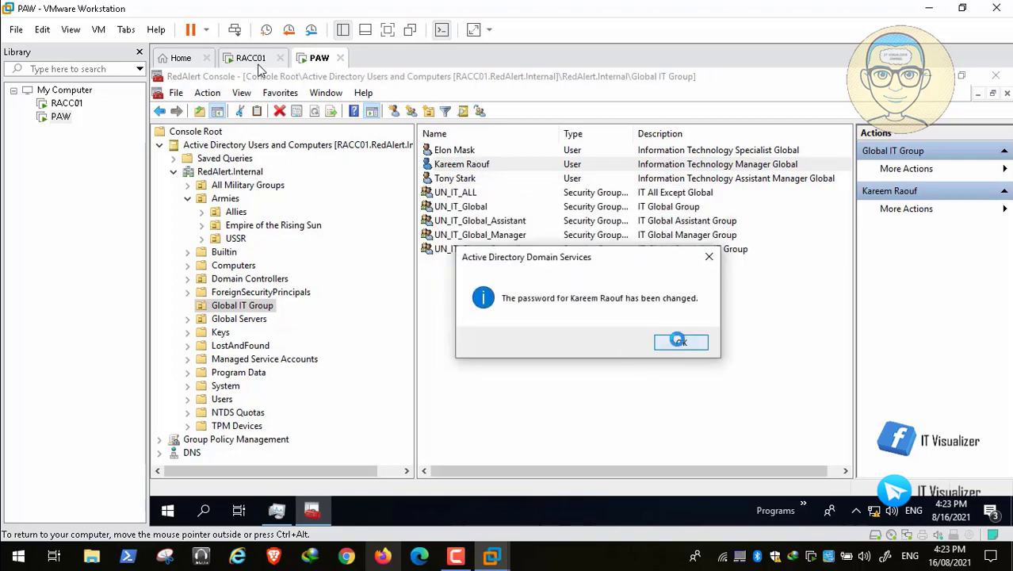
left_click(680, 342)
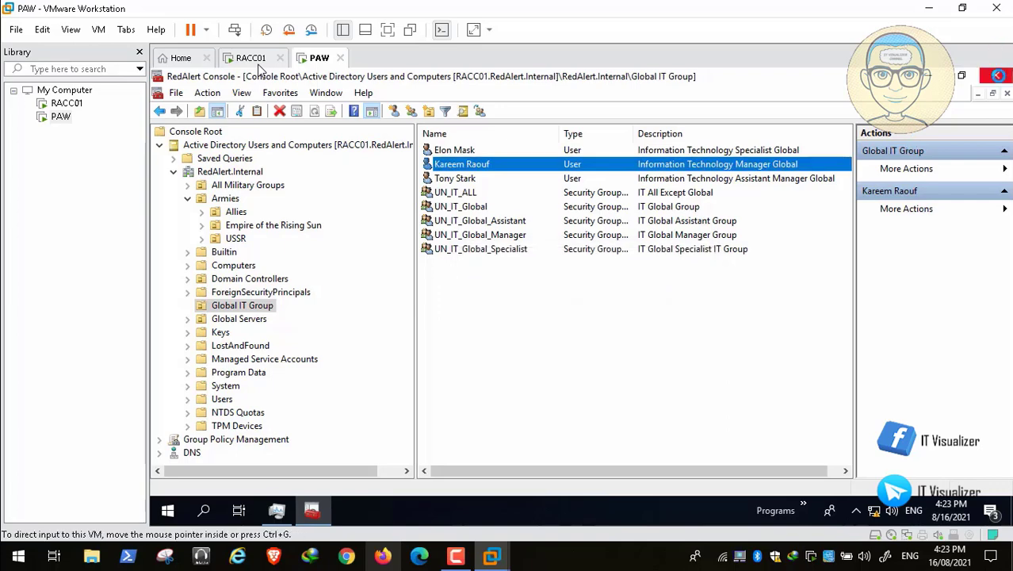
left_click(996, 75)
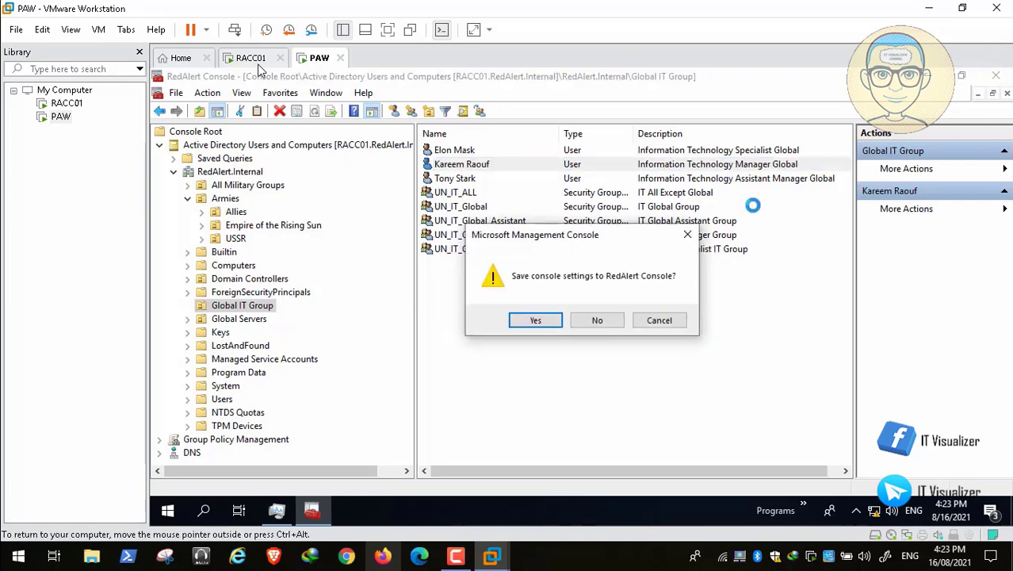
Save the console settings on close, then open and close Task Manager
left_click(536, 320)
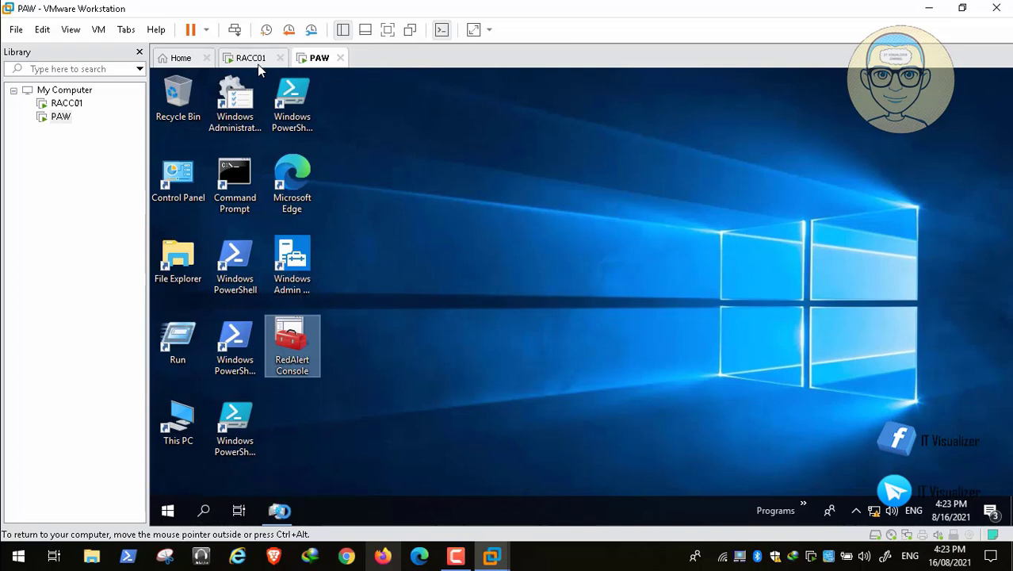
key("ctrl+shift+Escape")
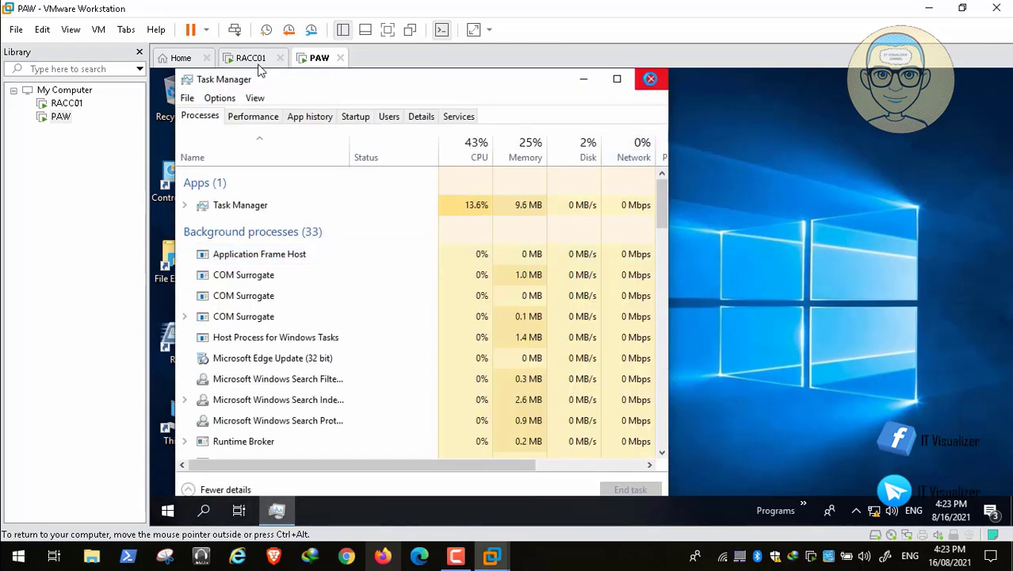
left_click(651, 79)
Sign out of the PAW session and send Ctrl+Alt+Del to reach the Administrator sign-in screen
right_click(168, 510)
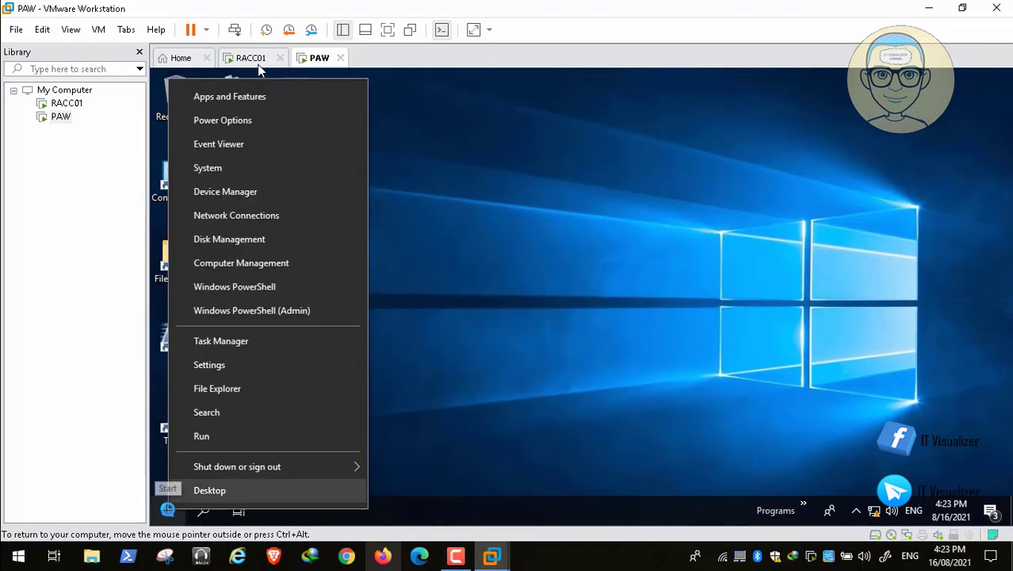
mouse_move(238, 466)
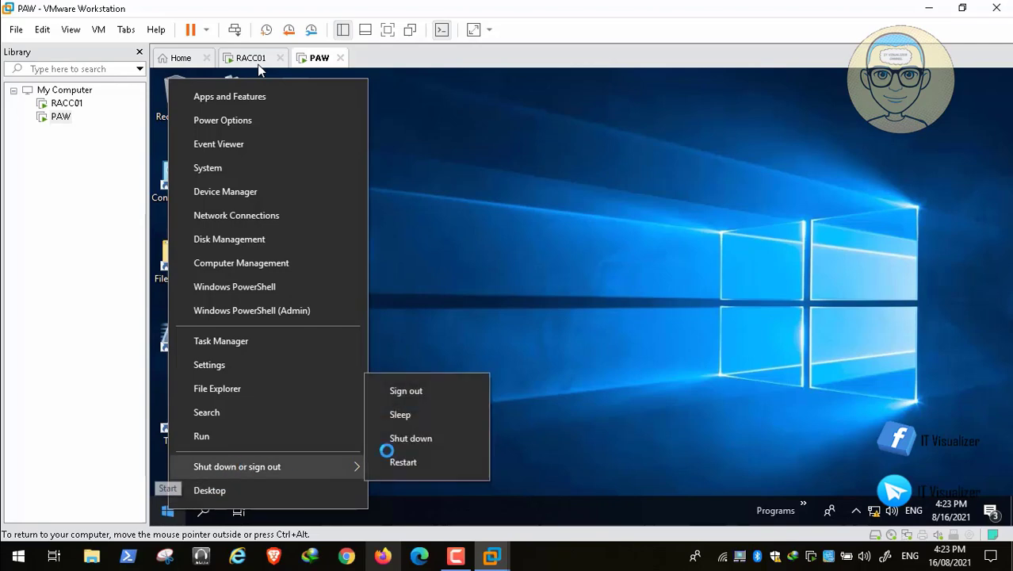
left_click(443, 389)
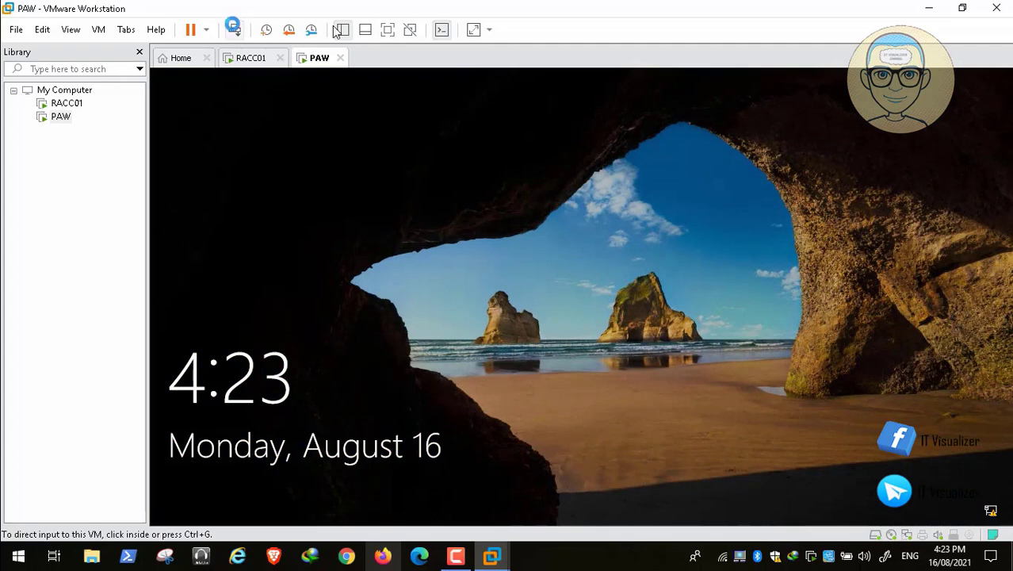
left_click(235, 30)
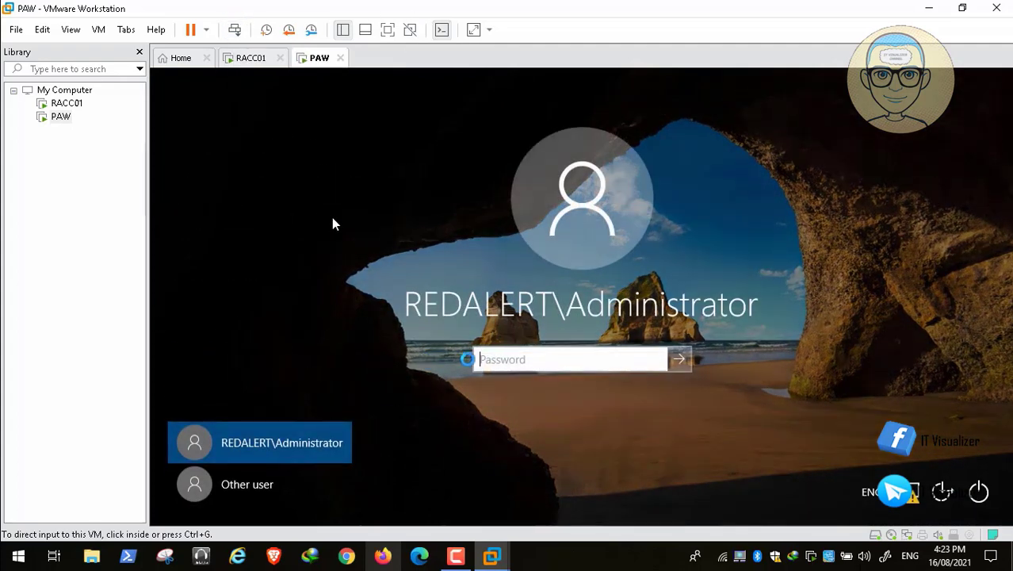
mouse_move(37, 541)
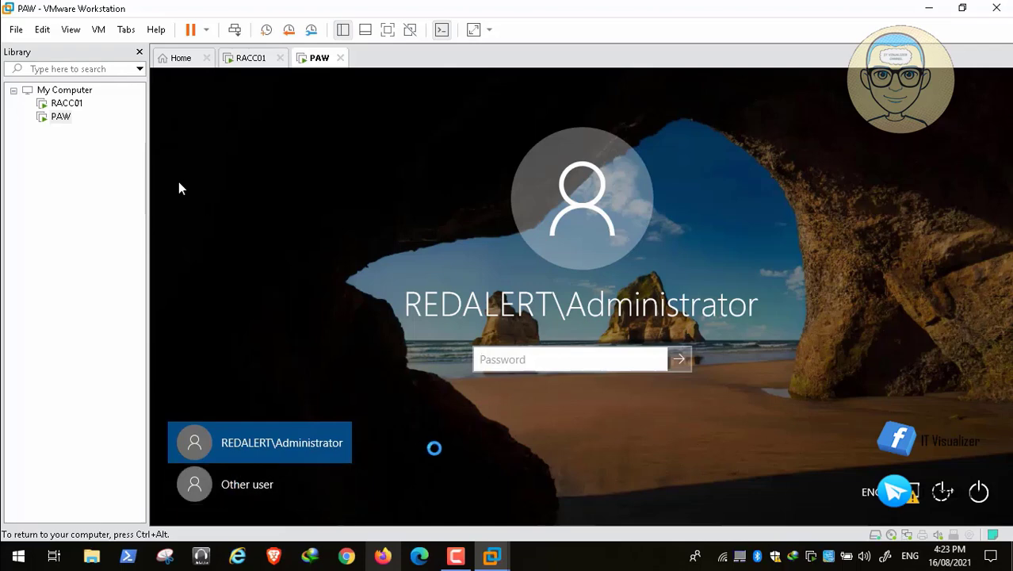
Choose Other user and enter the IT manager's REDALERT username and password
left_click(245, 484)
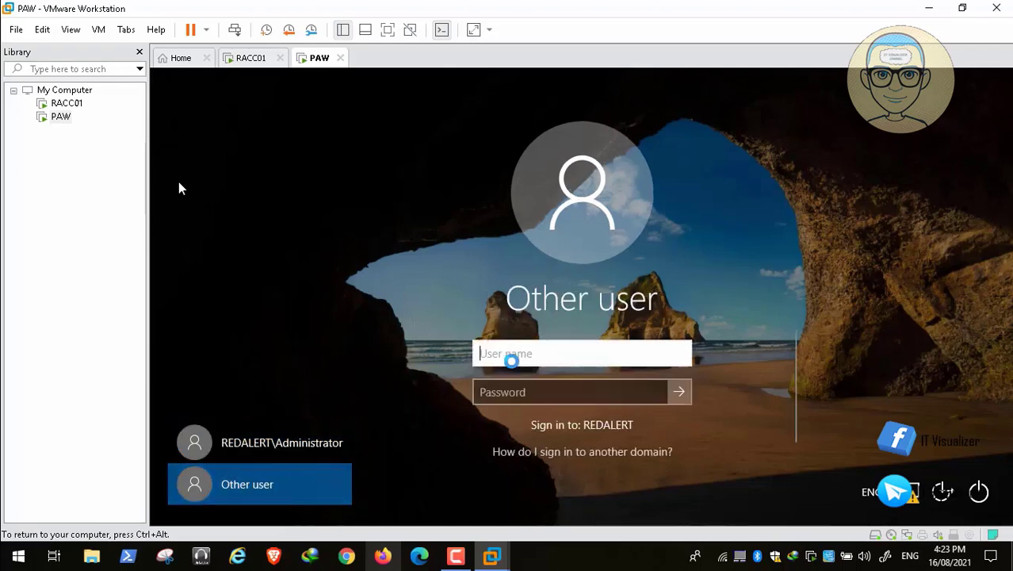
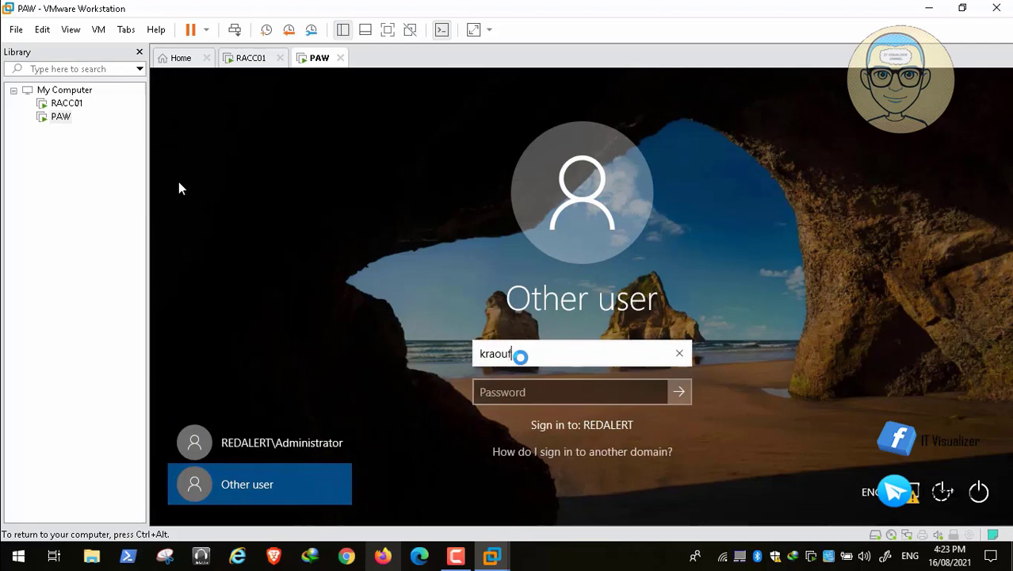
key("Tab")
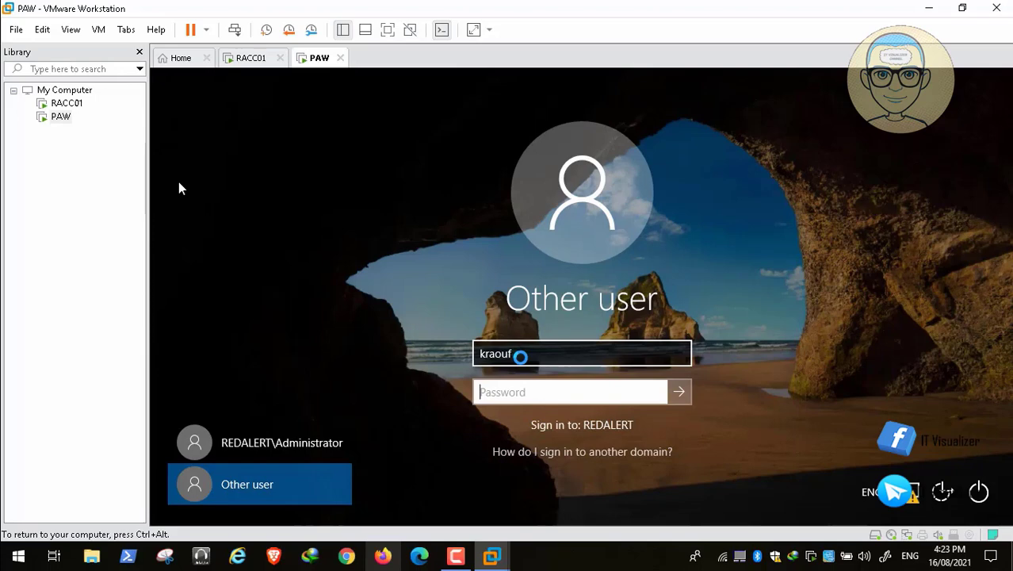
type("*******")
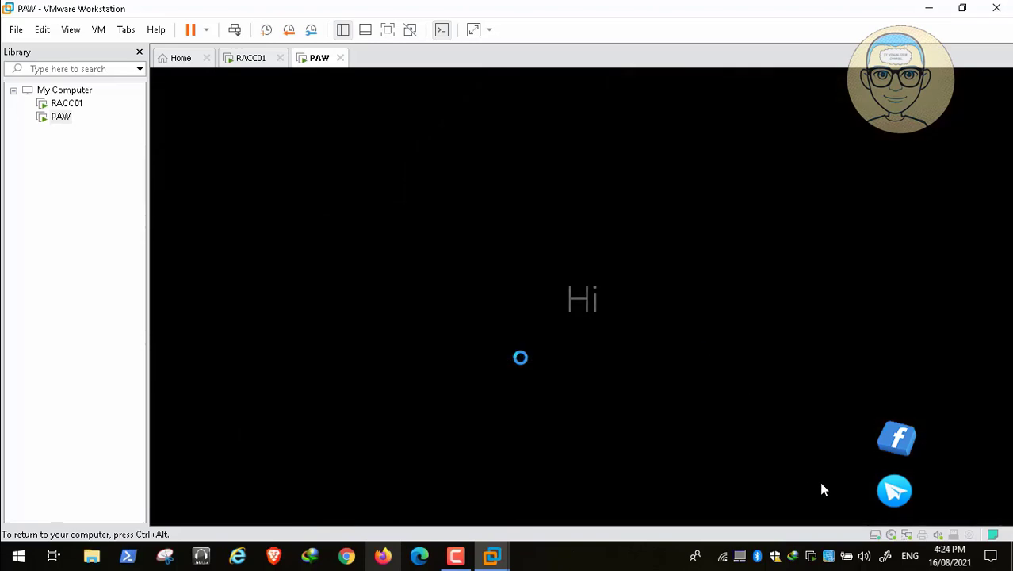
Capture input into the VM and open Personalize from the desktop's right-click menu
mouse_move(880, 545)
left_click(899, 521)
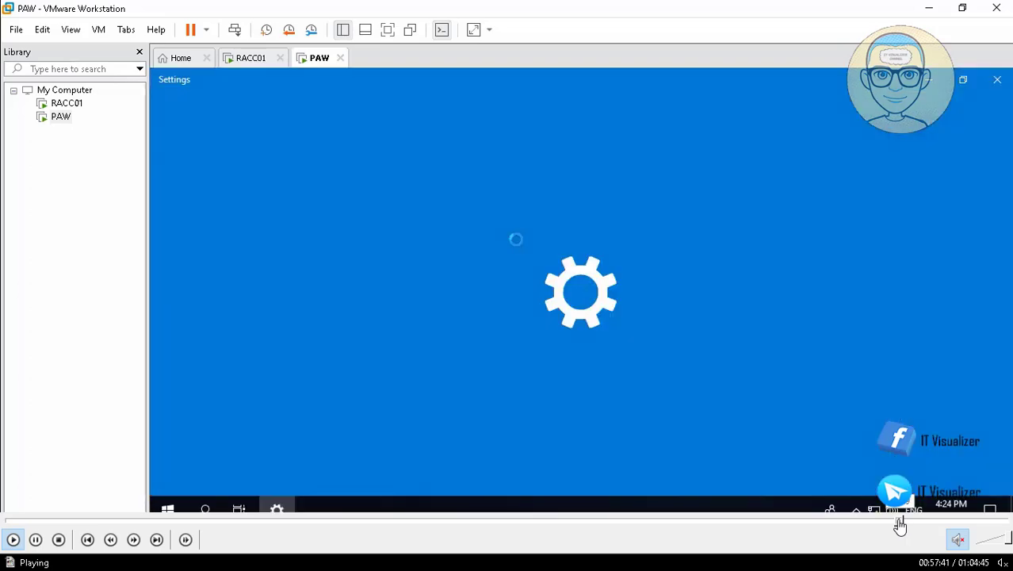
left_click(898, 520)
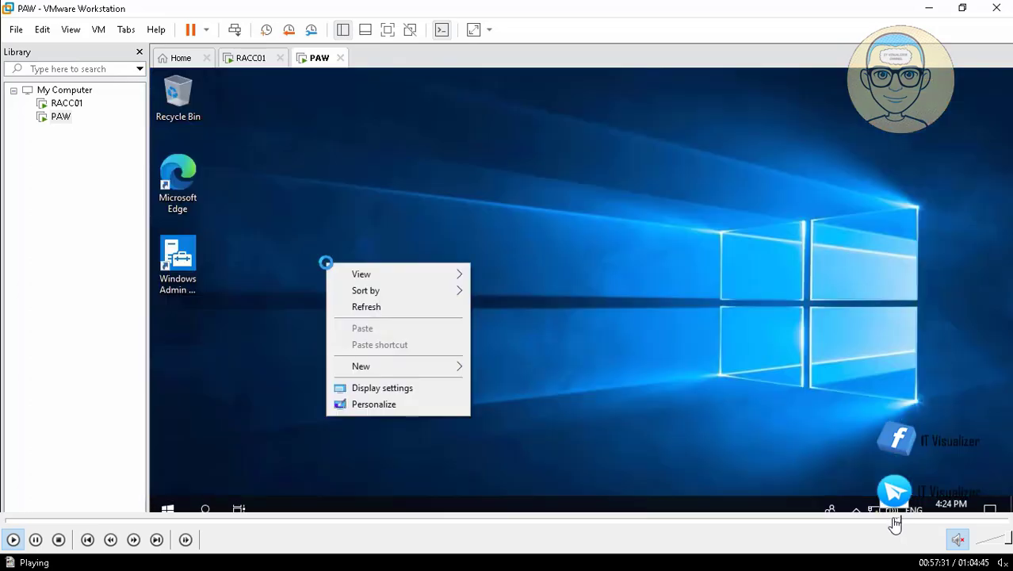
left_click(895, 521)
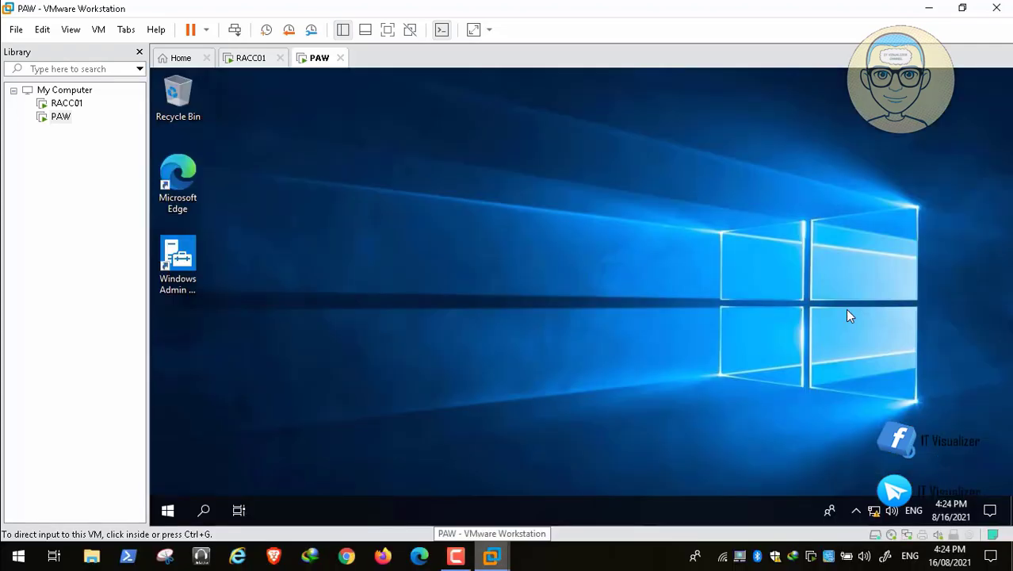
left_click(421, 221)
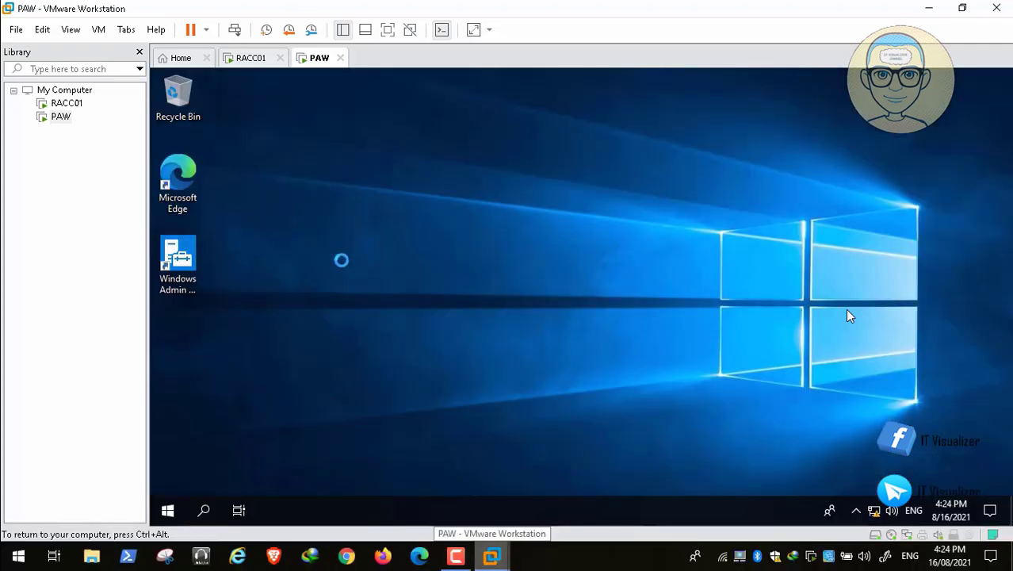
right_click(325, 262)
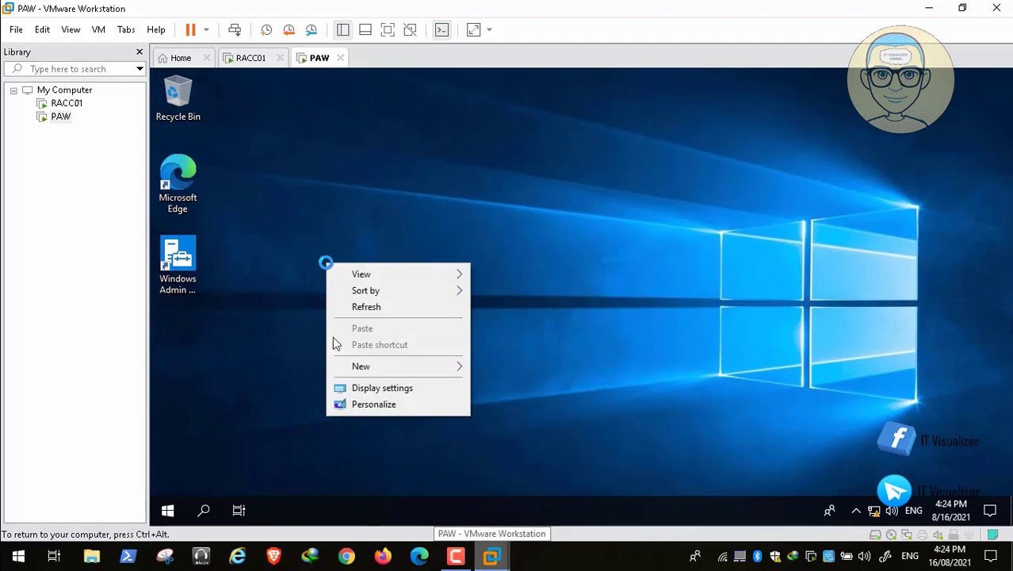
left_click(388, 403)
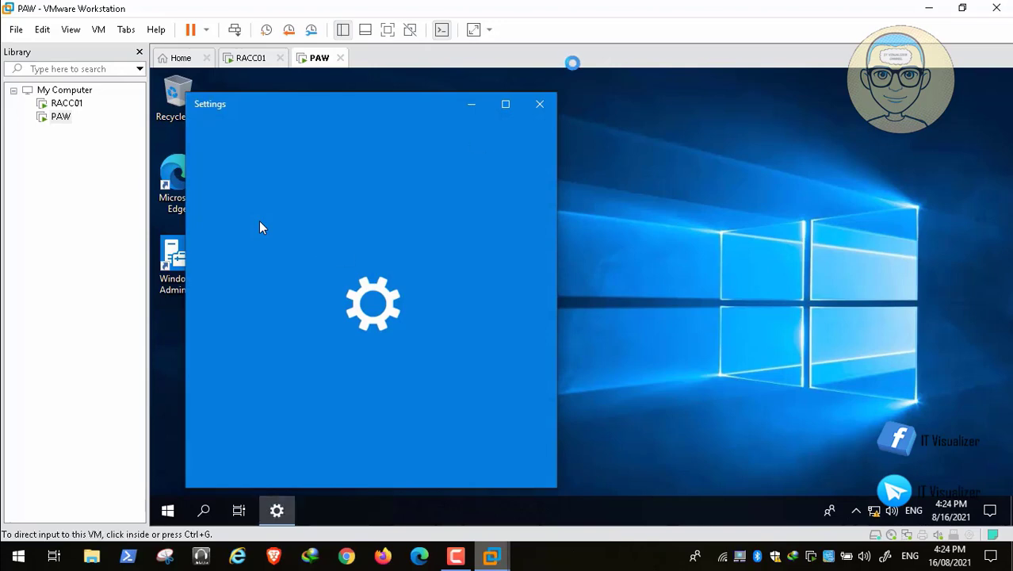
Maximize Settings and, under Themes, enable the Computer, User's Files, Network and Control Panel desktop icons
left_click(506, 103)
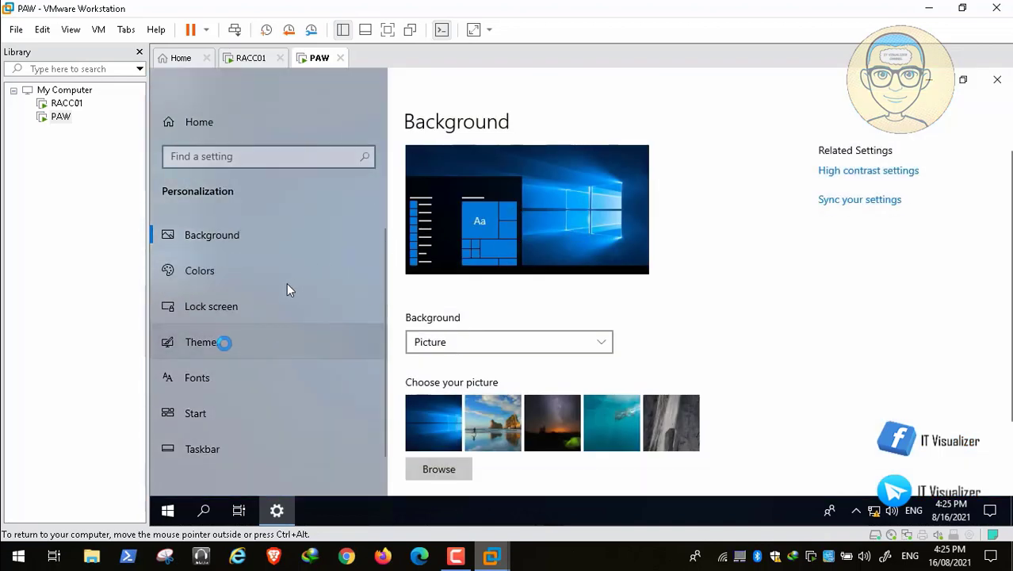
left_click(286, 340)
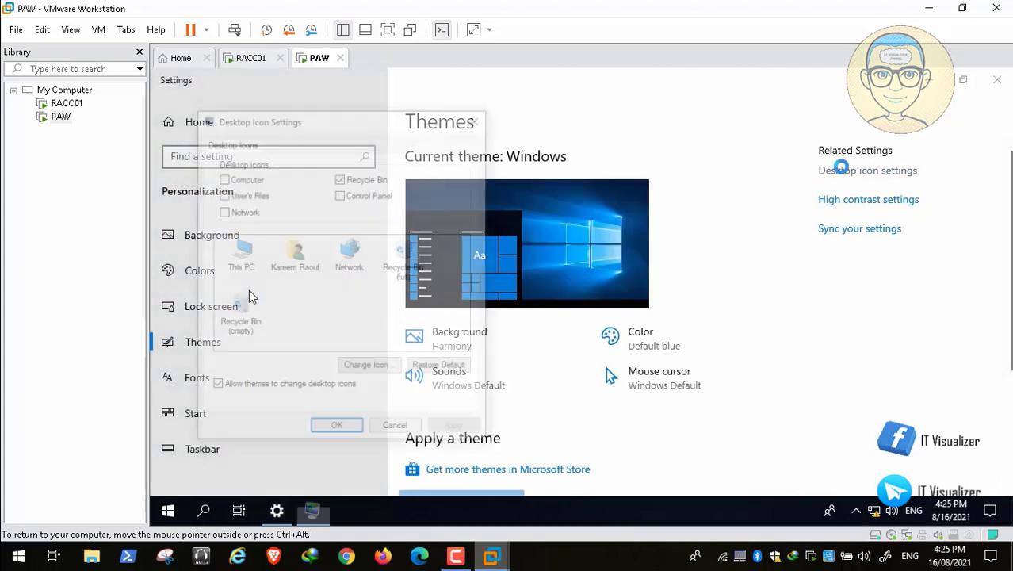
left_click(223, 178)
left_click(222, 194)
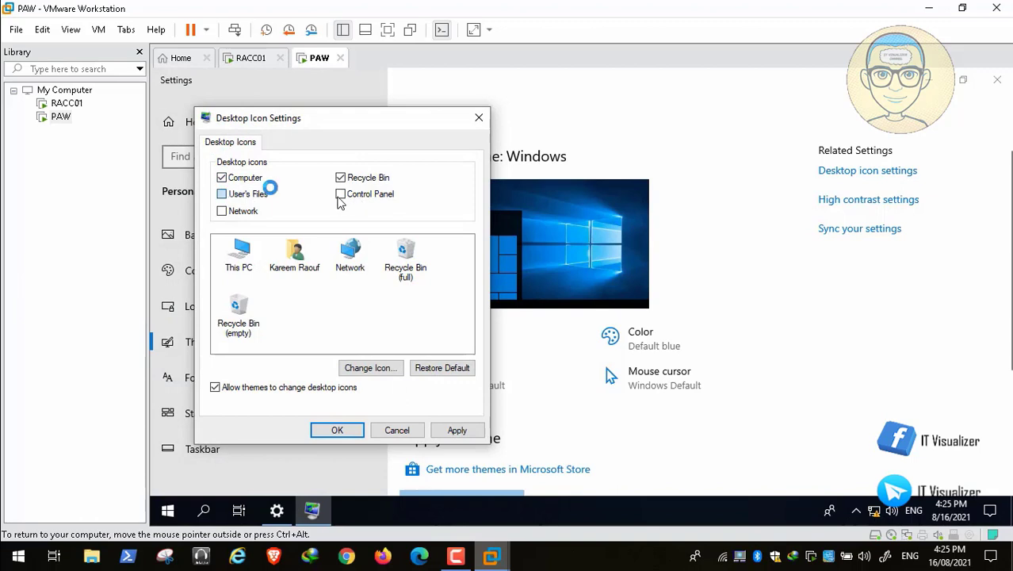
left_click(235, 210)
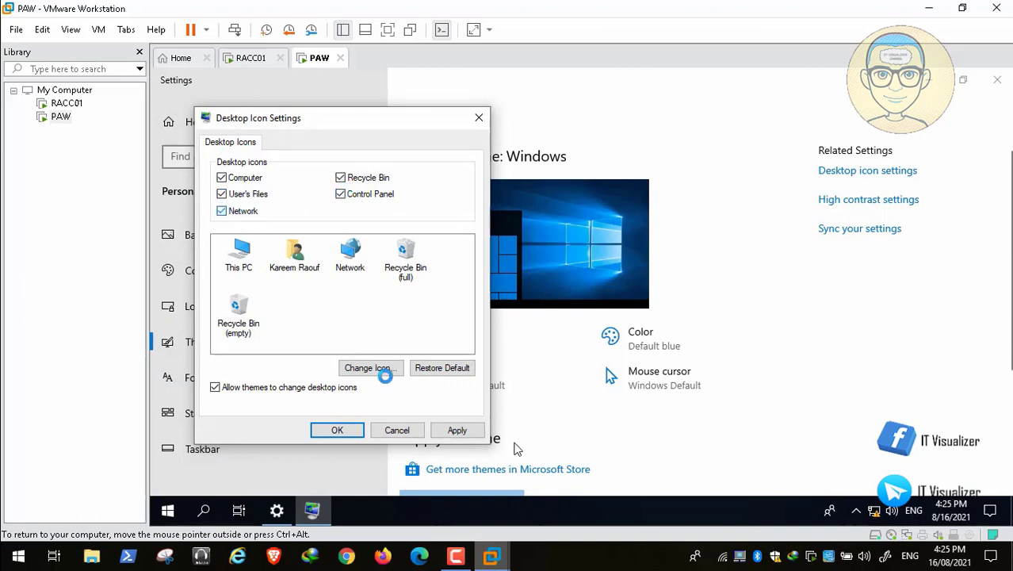
left_click(456, 429)
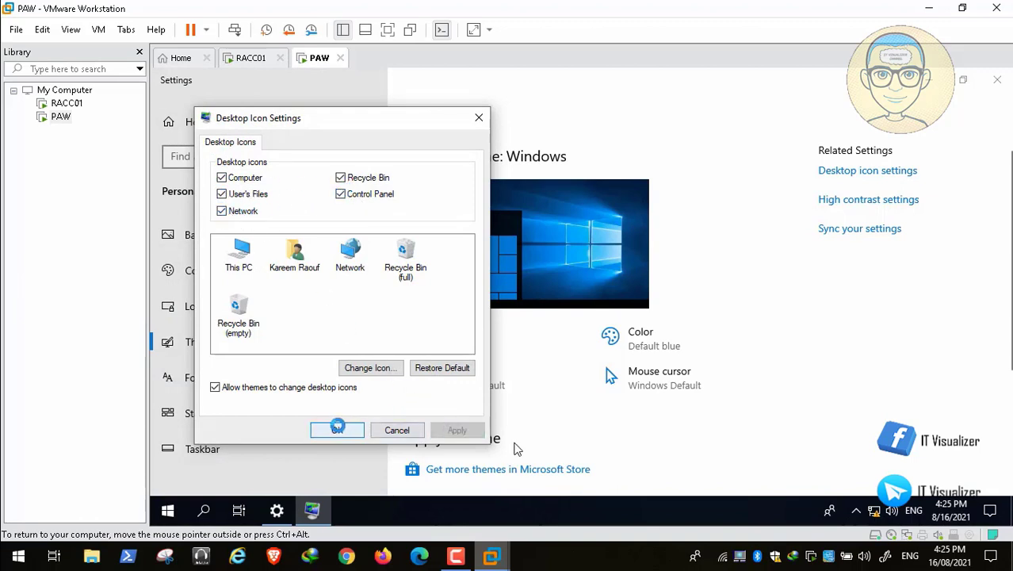
left_click(337, 429)
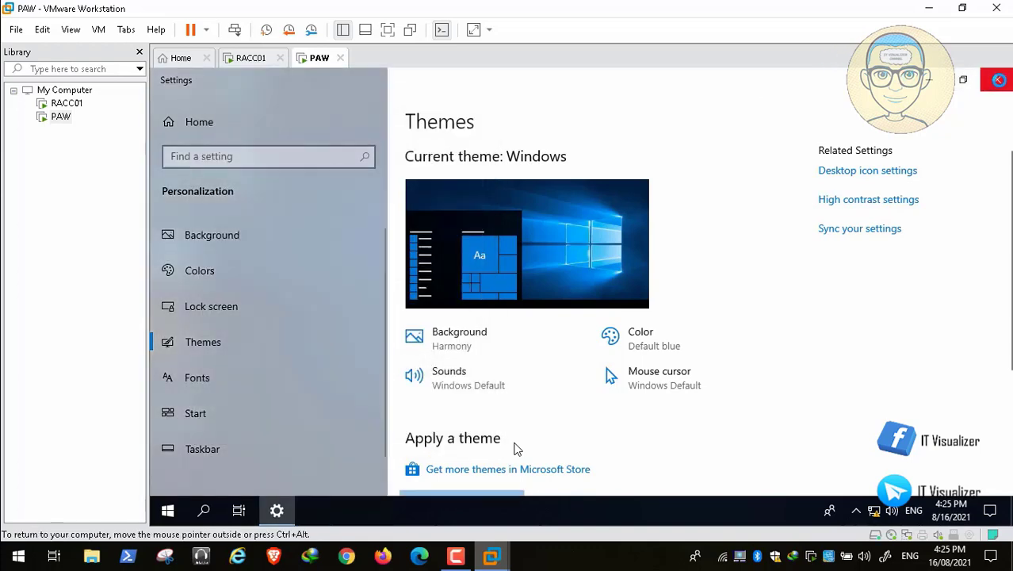
left_click(996, 79)
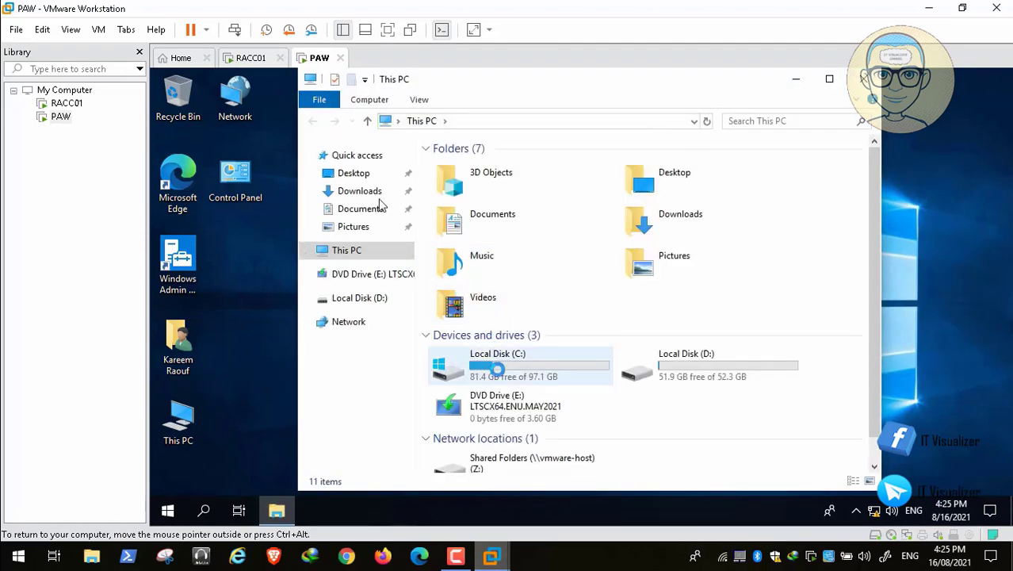
Open Local Disk (C:) > Users to confirm the new profile folder beside administrator and Public
left_click(499, 363)
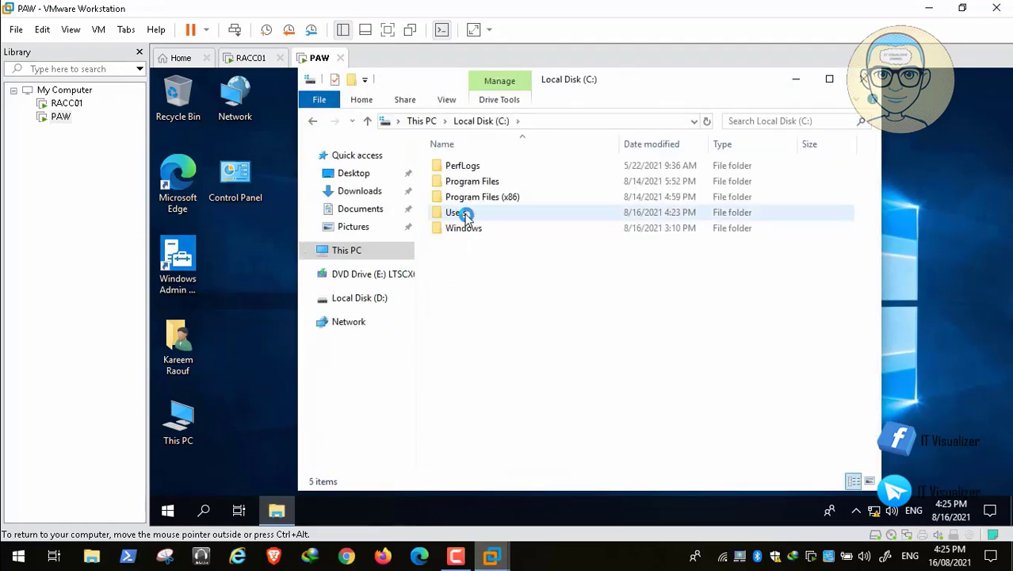
double_click(461, 212)
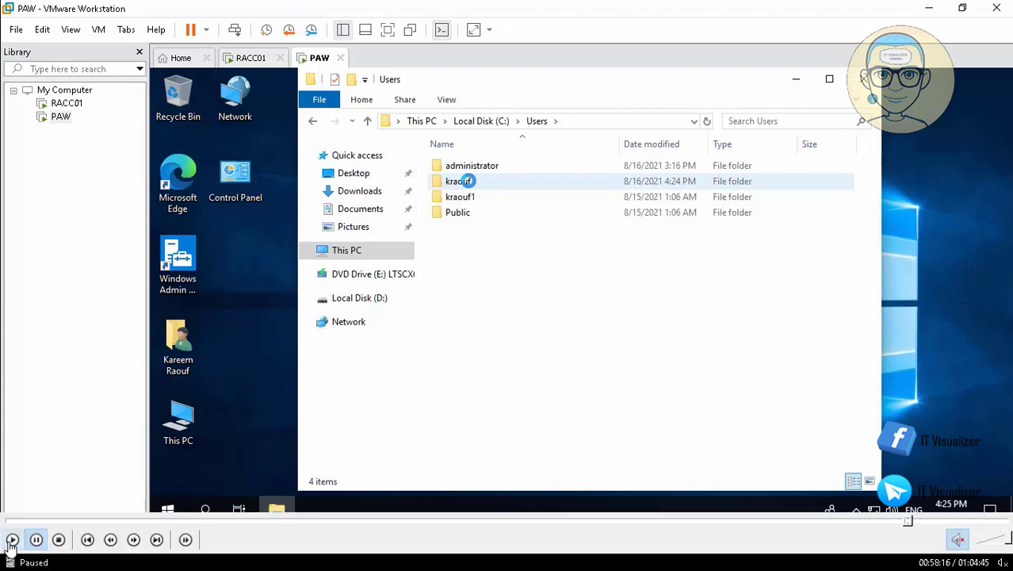
left_click(11, 540)
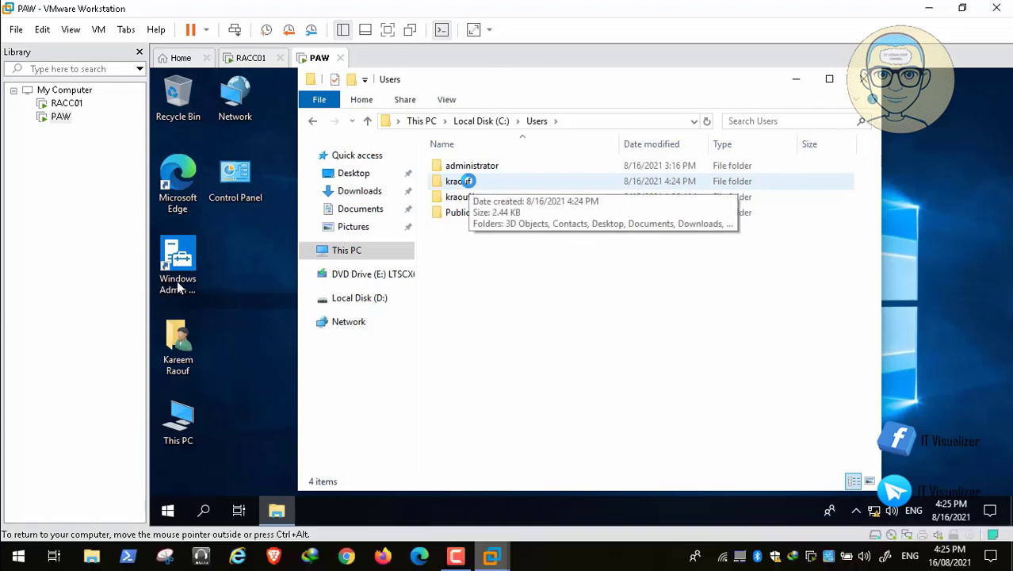
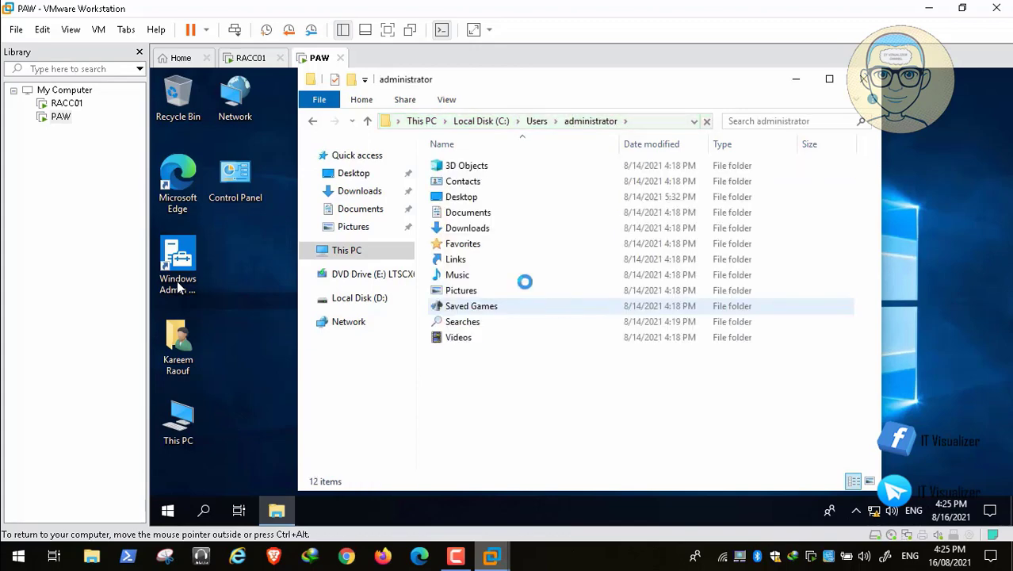
Open the administrator's Desktop folder in the PAW VM
double_click(467, 196)
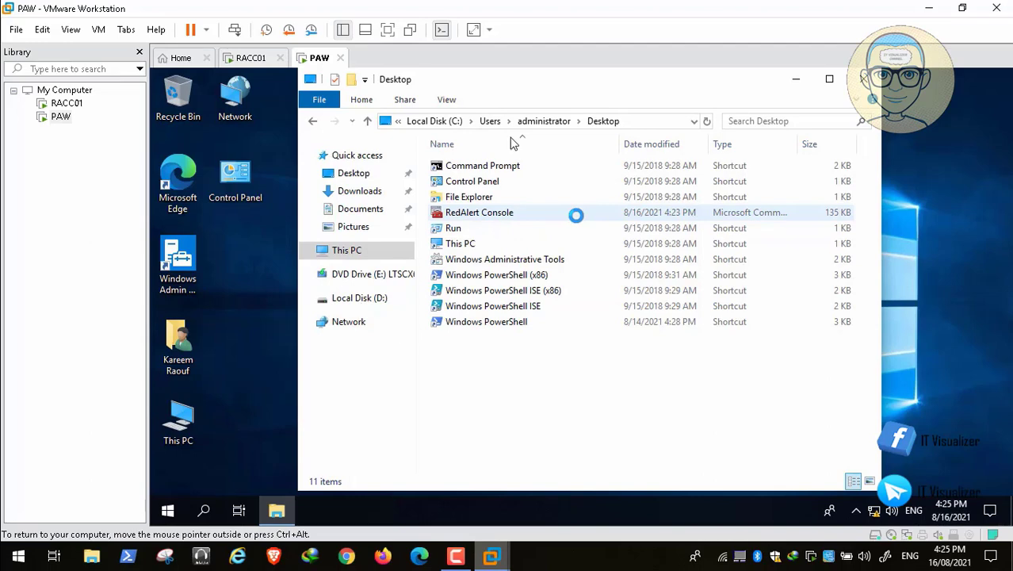
key("ctrl+a")
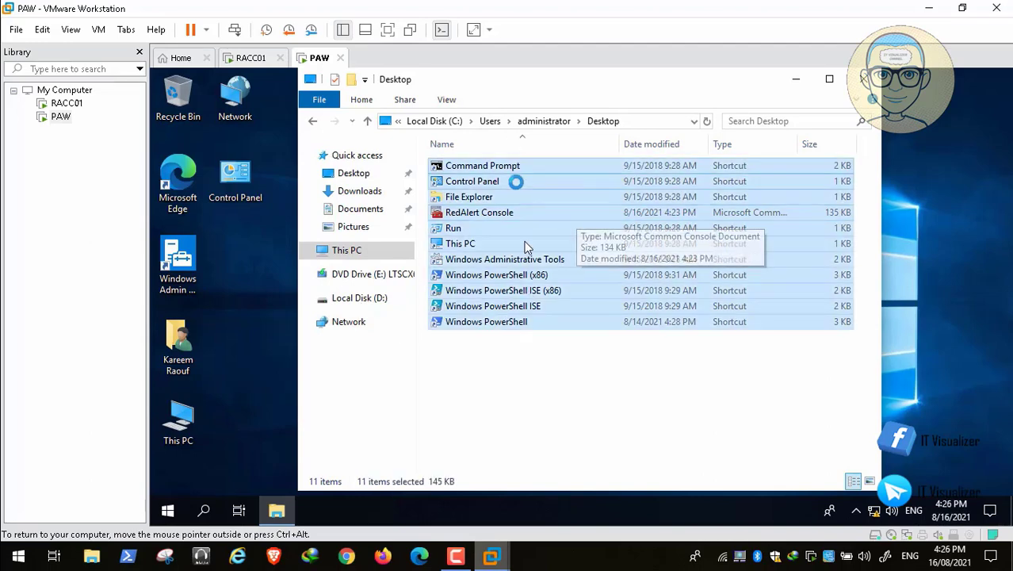
right_click(491, 166)
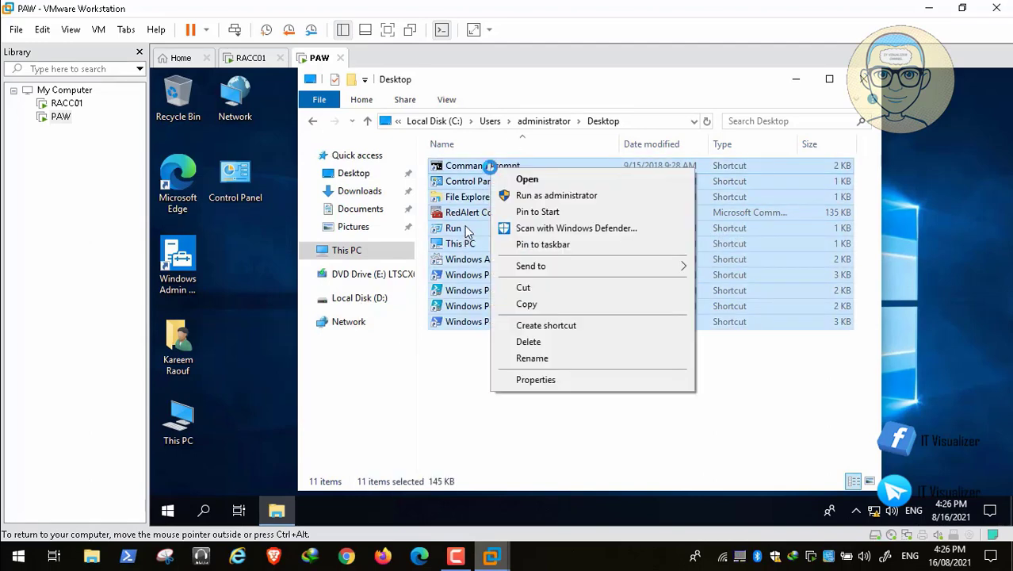
left_click(440, 360)
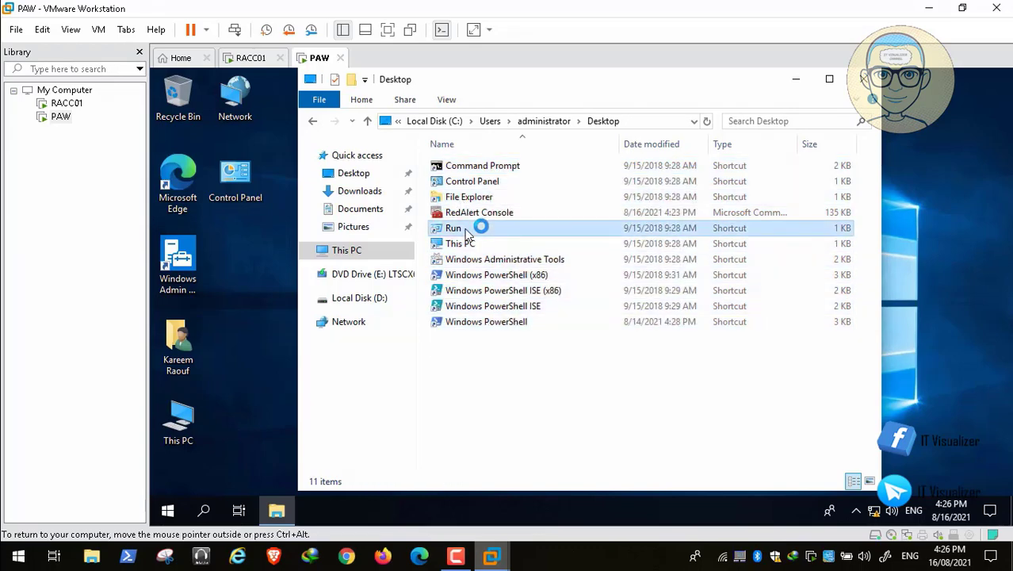
Copy the Run, Administrative Tools, PowerShell, File Explorer, RedAlert Console and Command Prompt shortcuts
left_click(476, 228)
left_click(504, 259, "ctrl")
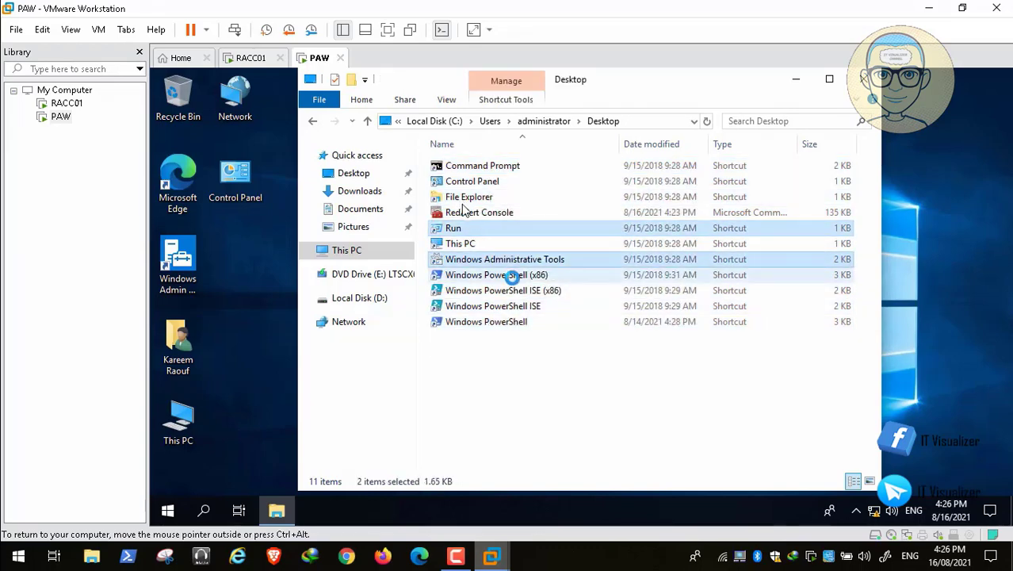
left_click(512, 274, "ctrl")
left_click(522, 291, "ctrl")
left_click(522, 306, "ctrl")
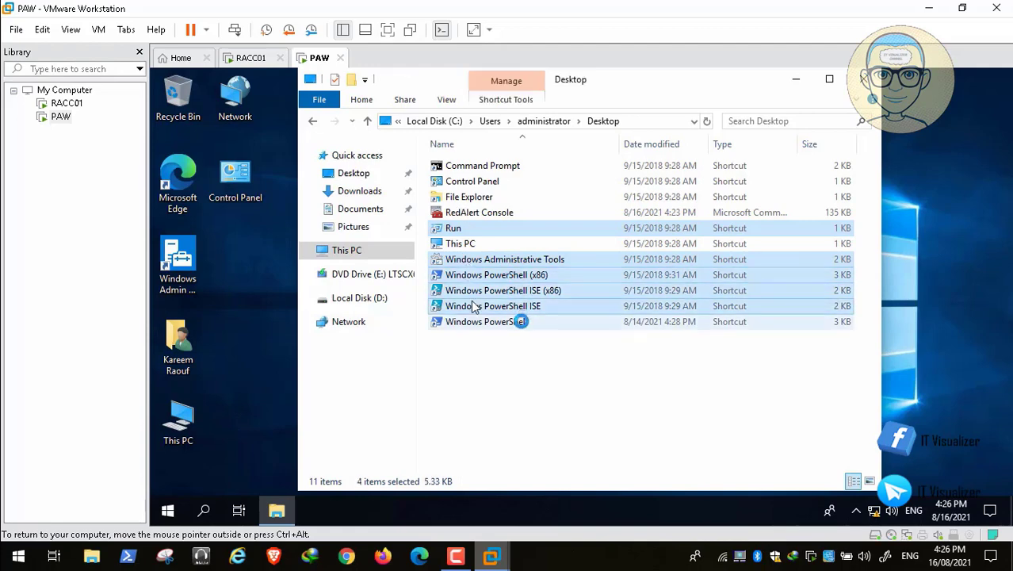
left_click(521, 321, "ctrl")
left_click(490, 195, "ctrl")
left_click(478, 212, "ctrl")
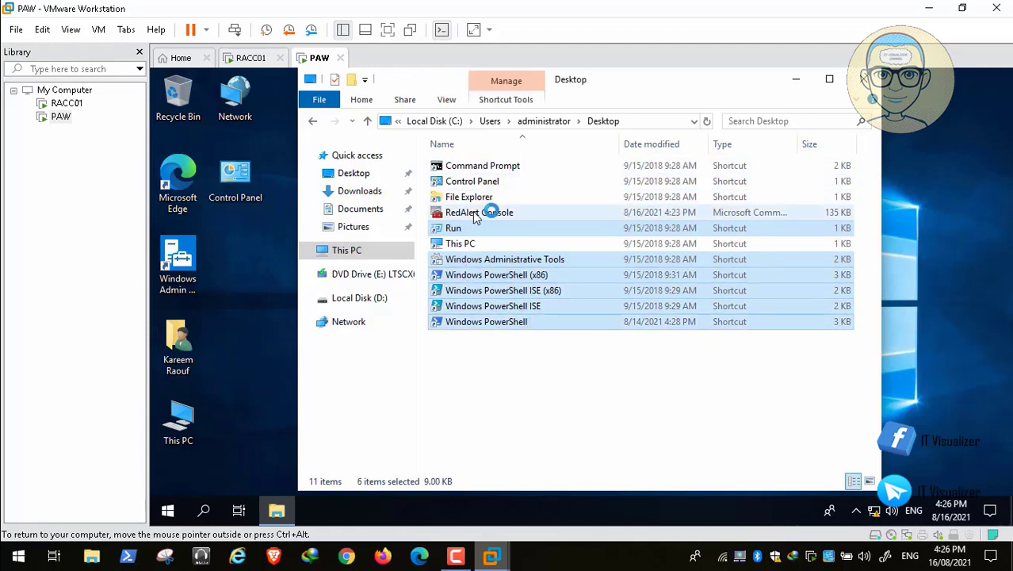
left_click(490, 181, "ctrl")
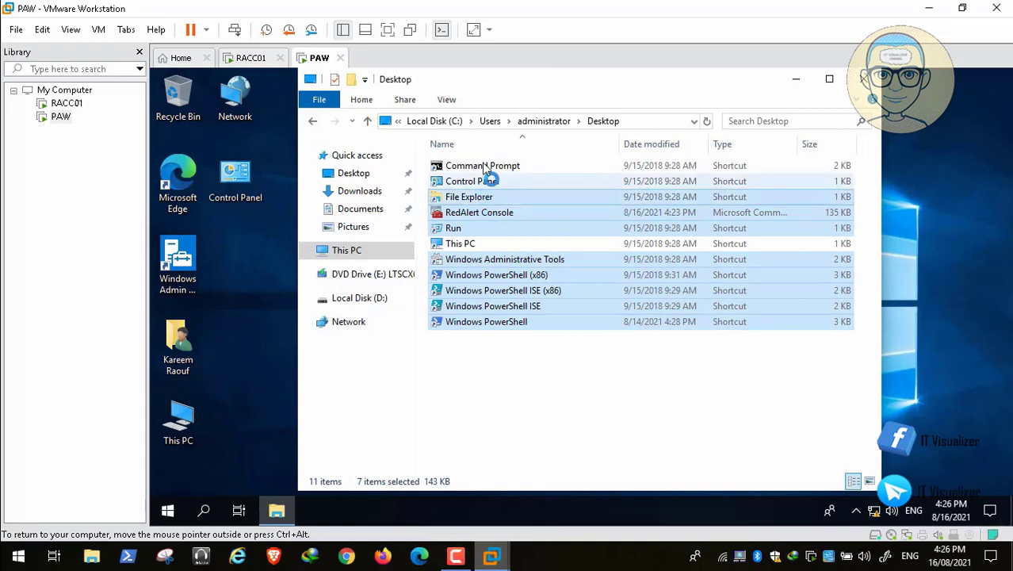
left_click(508, 166, "ctrl")
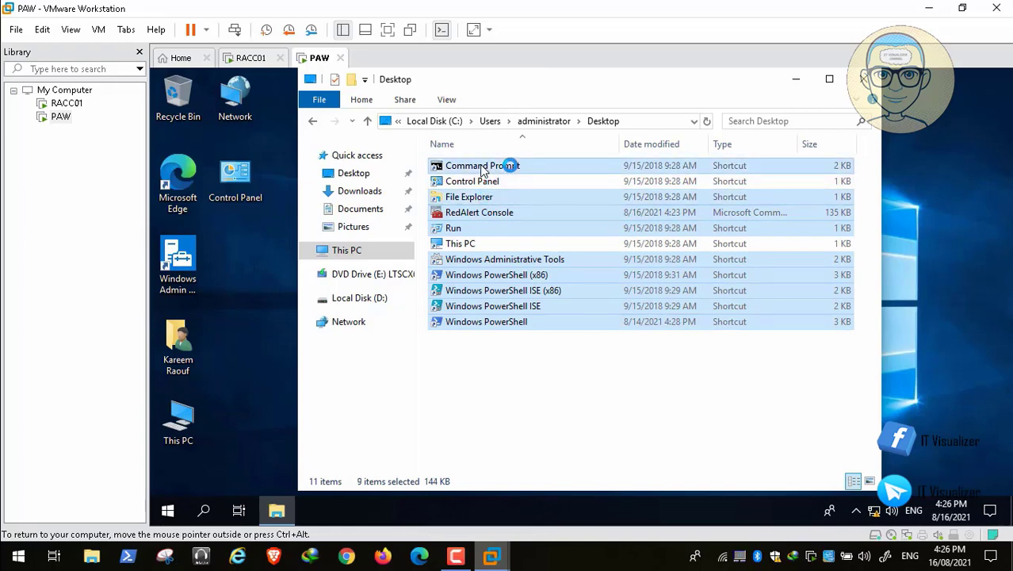
right_click(523, 165)
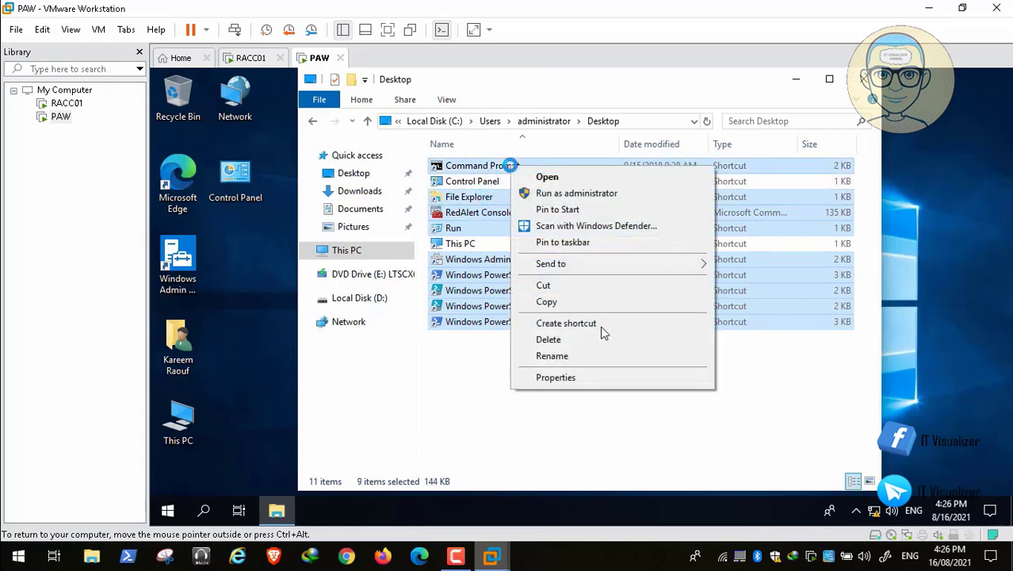
left_click(565, 299)
Paste the nine shortcuts onto the PAW desktop and close the Desktop folder
right_click(267, 295)
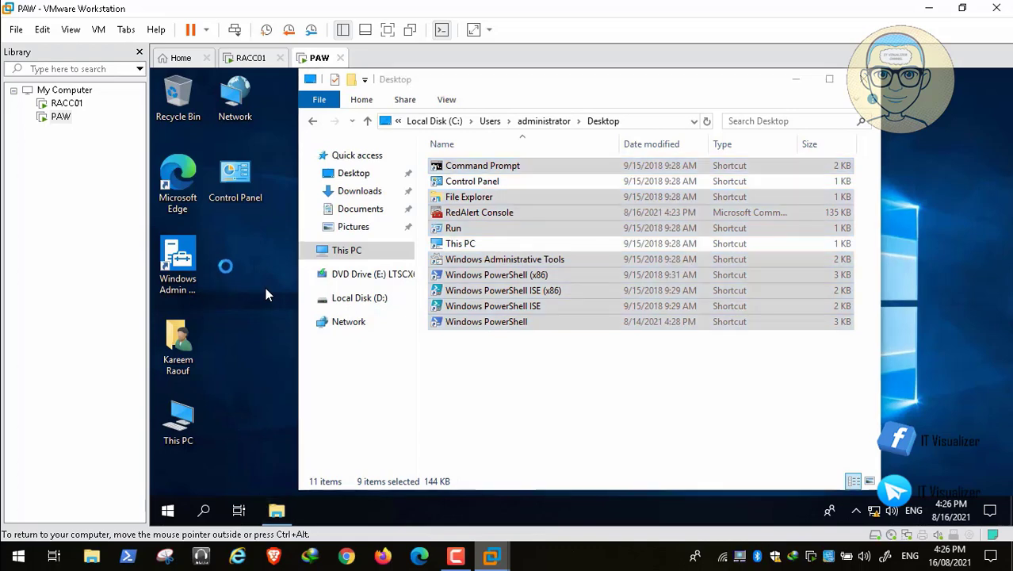
left_click(262, 332)
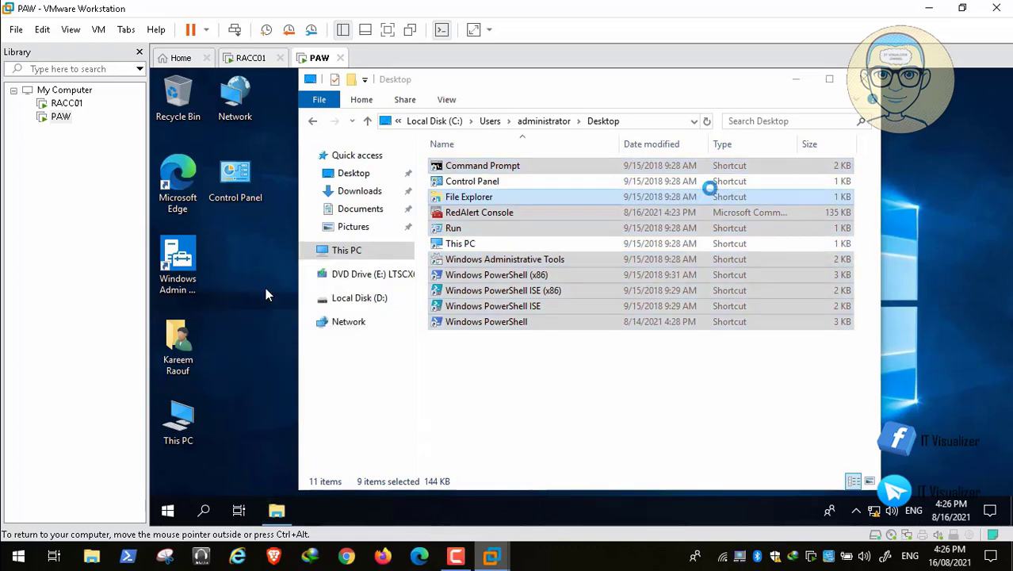
left_click(863, 79)
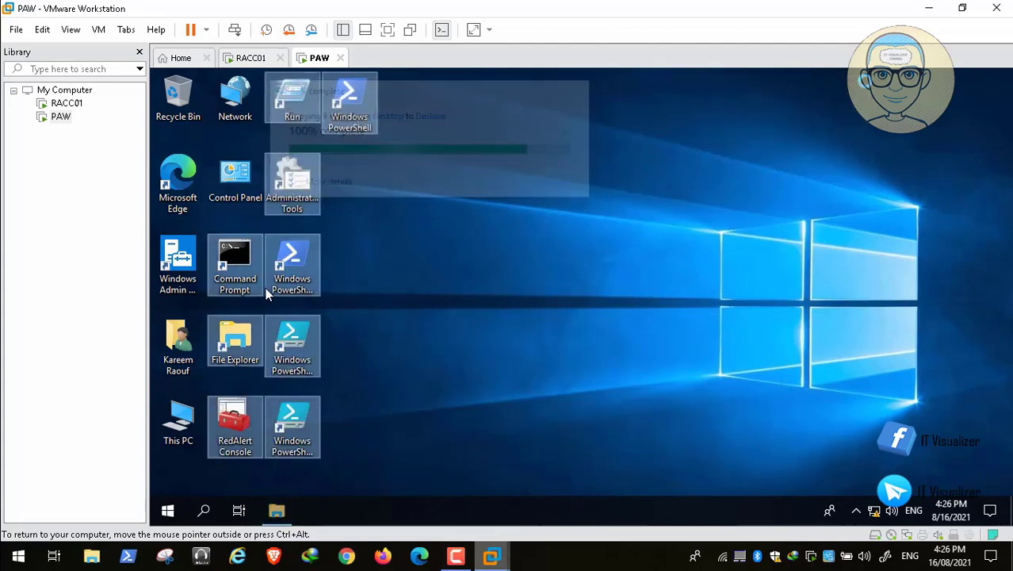
left_click(265, 287)
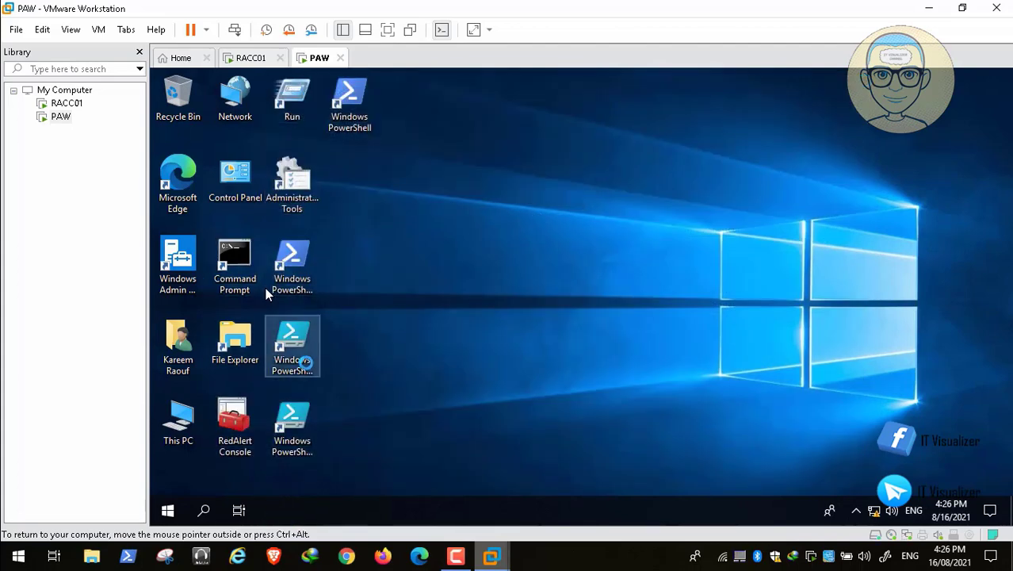
left_click(177, 420)
Browse from This PC into Shared Folders (Z:) > ADToolsCollection > The Red Alert
key("Return")
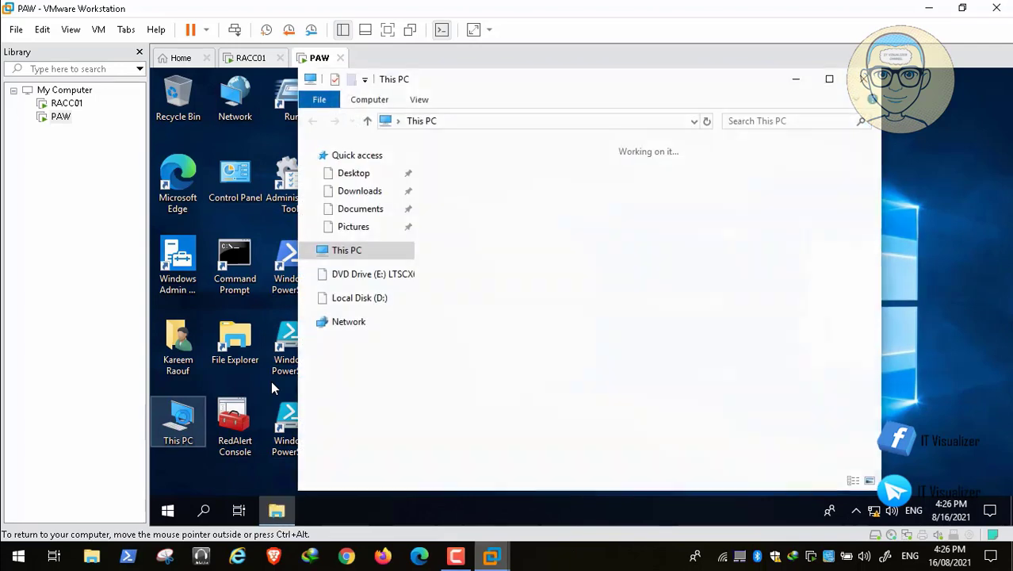
key("Down")
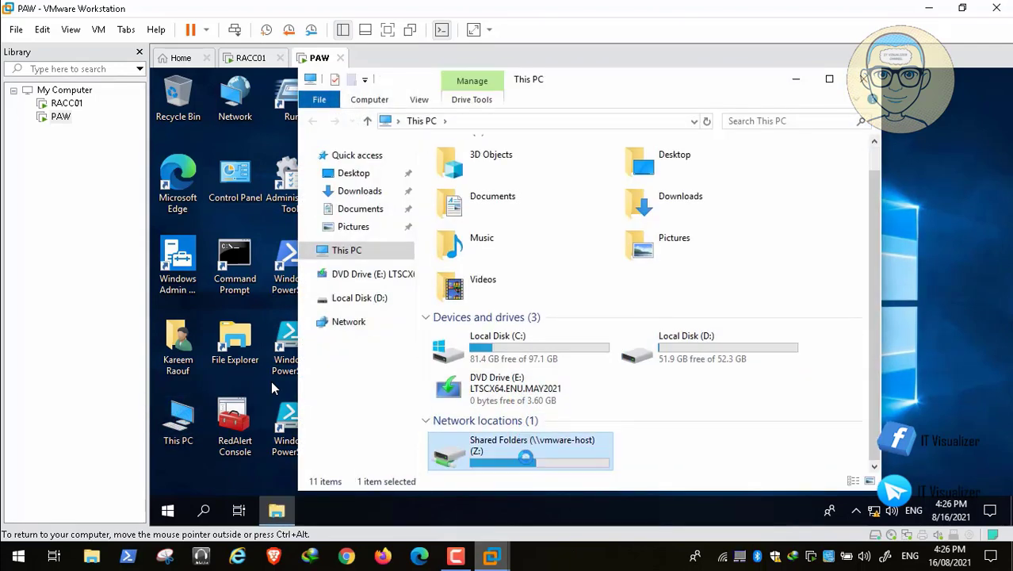
key("Return")
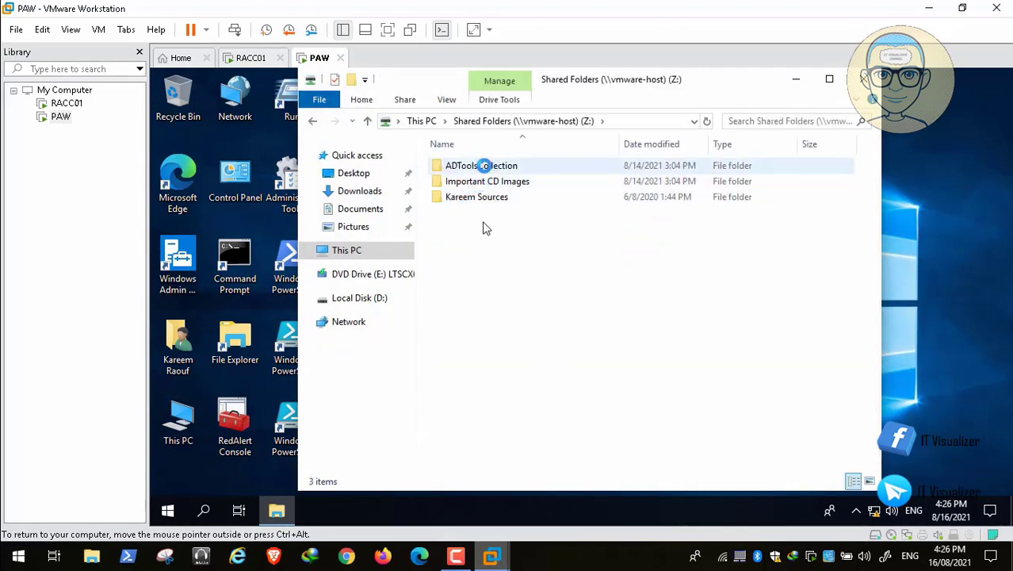
double_click(480, 165)
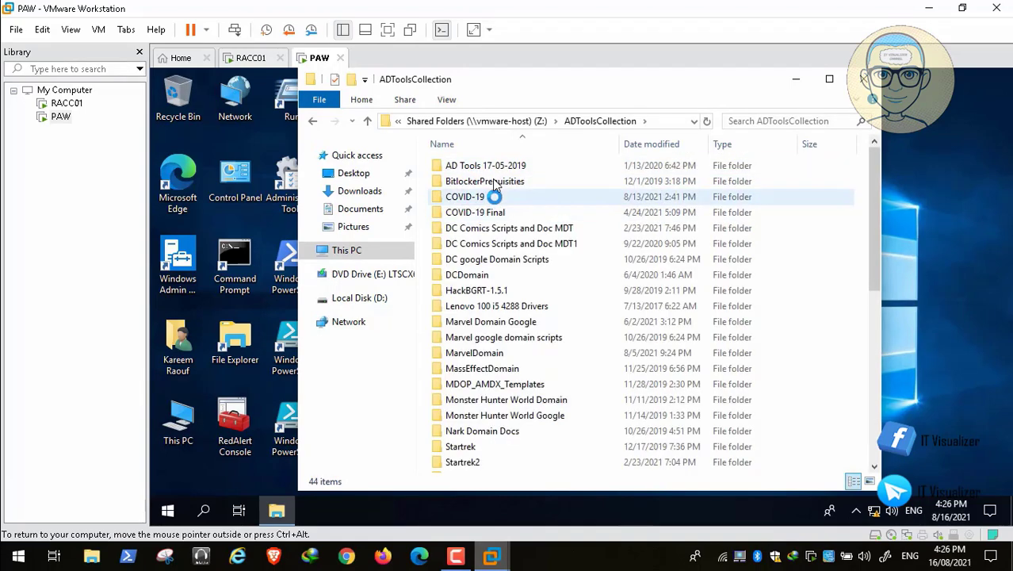
left_click(483, 294)
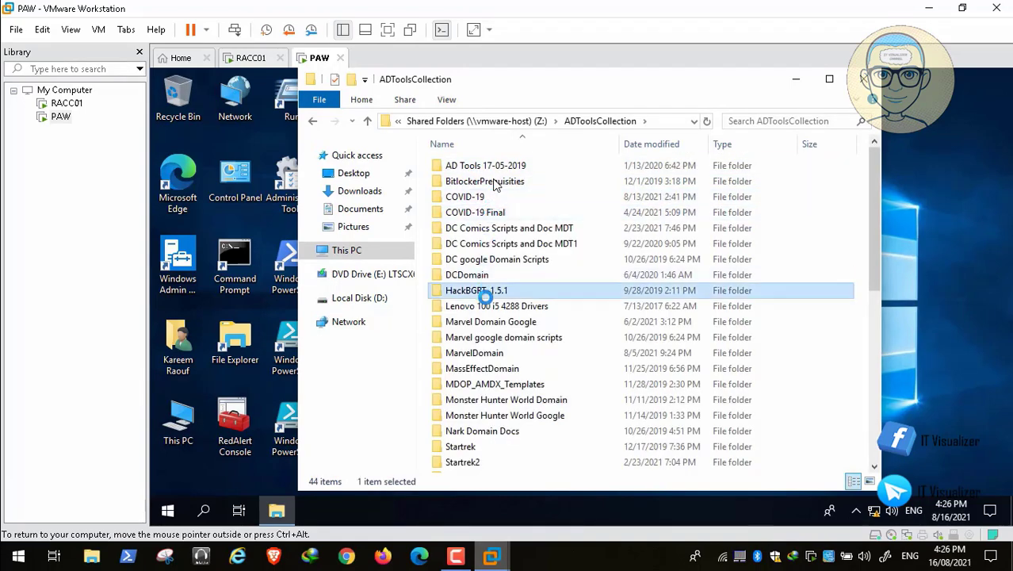
key("t")
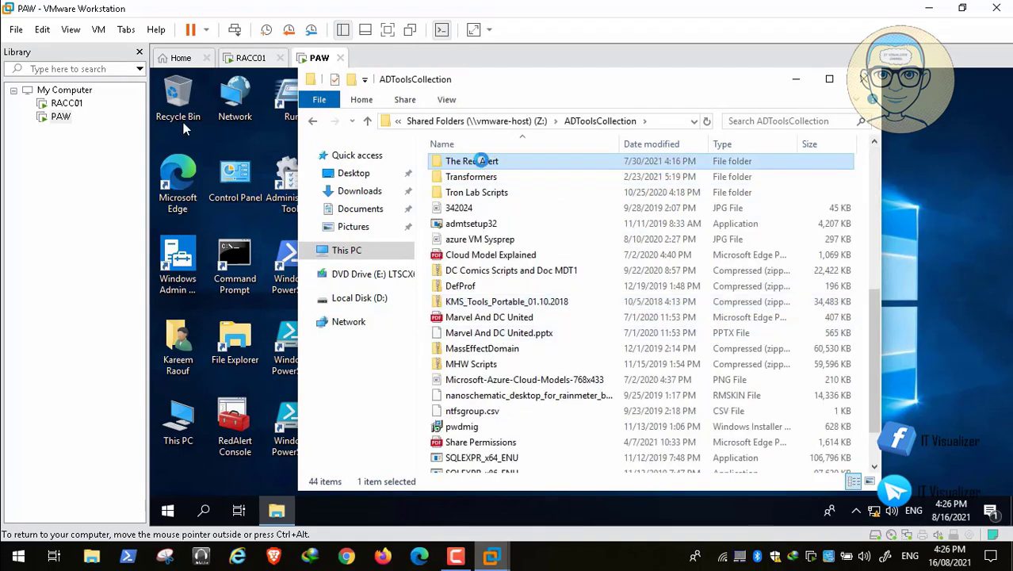
double_click(481, 161)
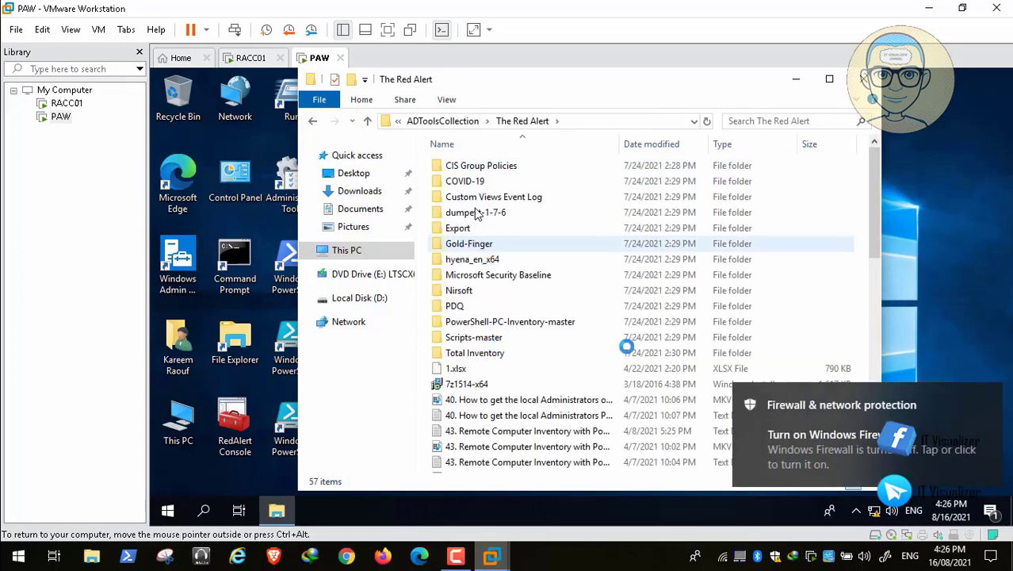
Go into COVID-19 > DCDomain and start ClassicShellSetup64_4_3_0
scroll(500, 317, "down", 2)
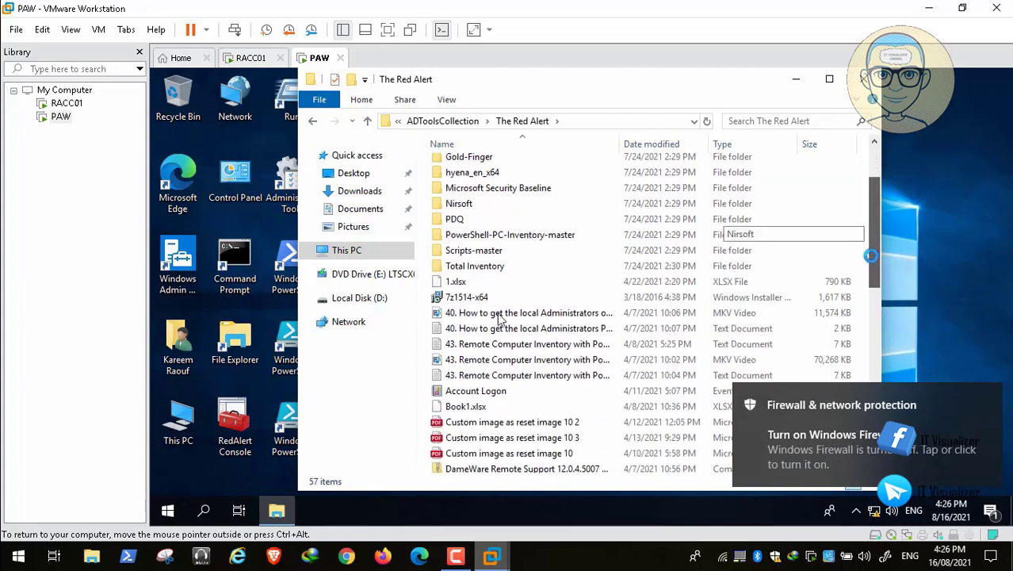
scroll(499, 318, "down", 4)
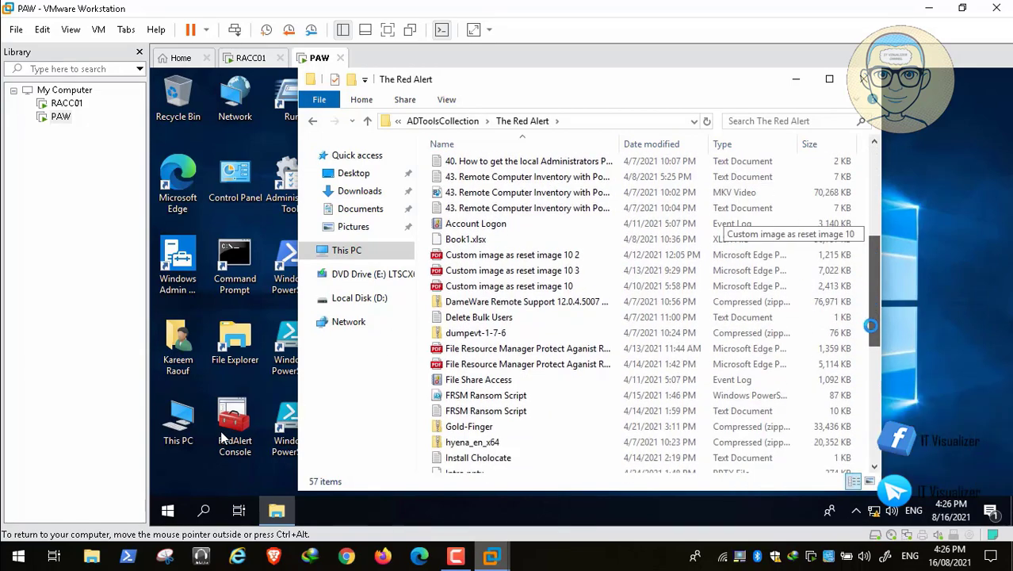
left_click_drag(871, 326, 867, 103)
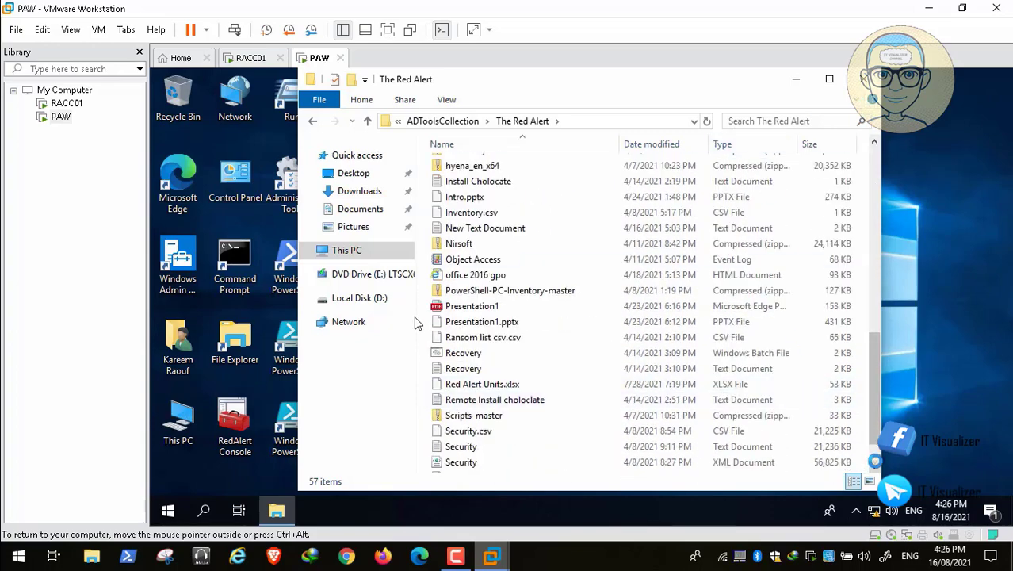
left_click_drag(875, 434, 866, 181)
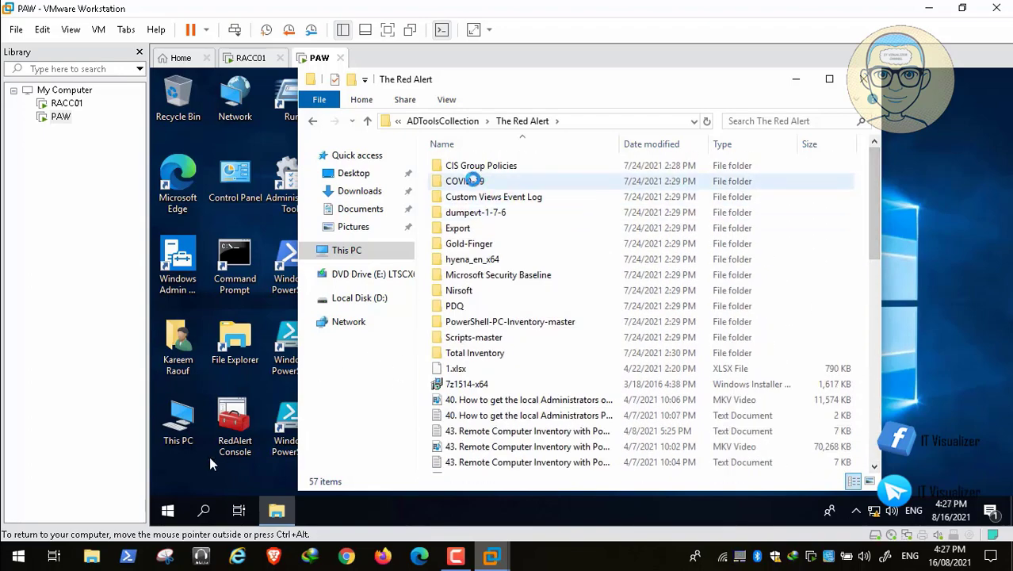
left_click(472, 181)
double_click(488, 181)
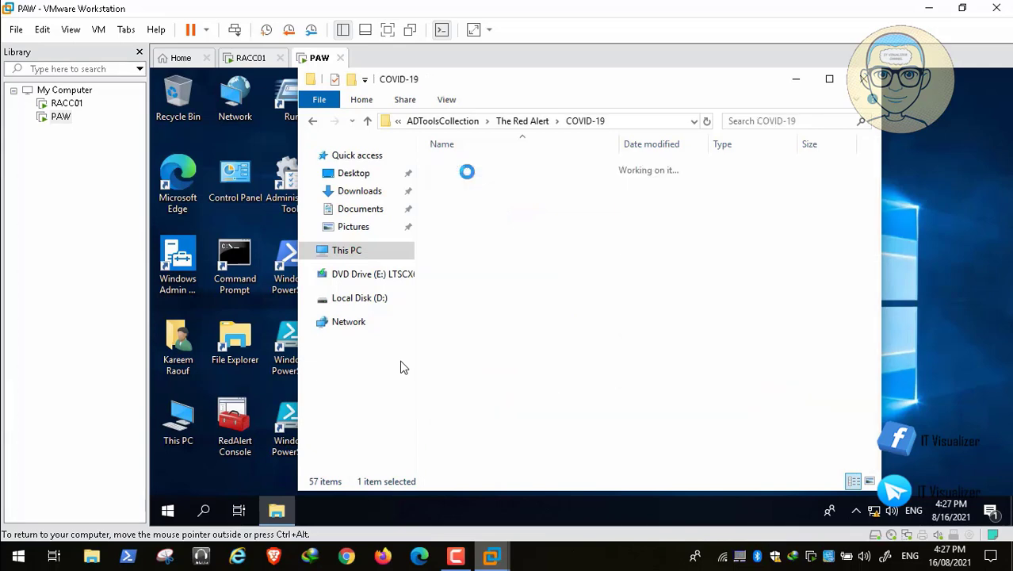
double_click(474, 166)
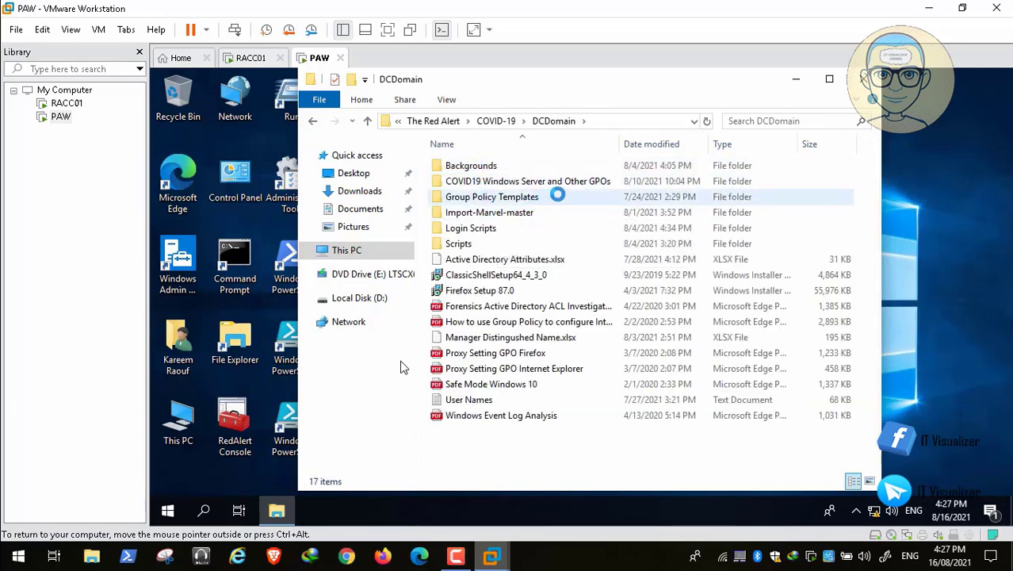
left_click(520, 275)
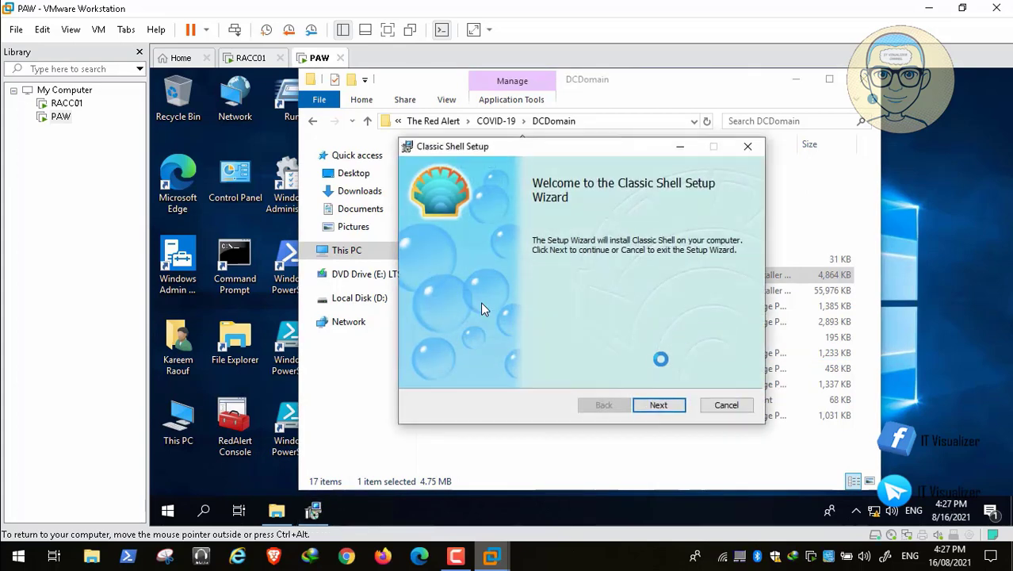
Accept the licence terms, install Classic Shell with default options, approve UAC, and finish
left_click(659, 405)
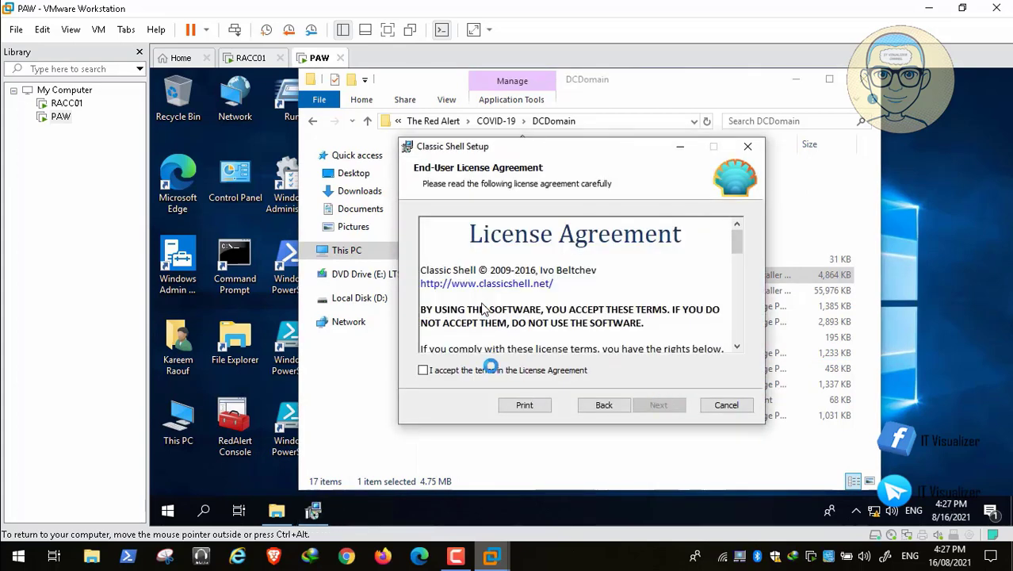
left_click(481, 370)
left_click(657, 405)
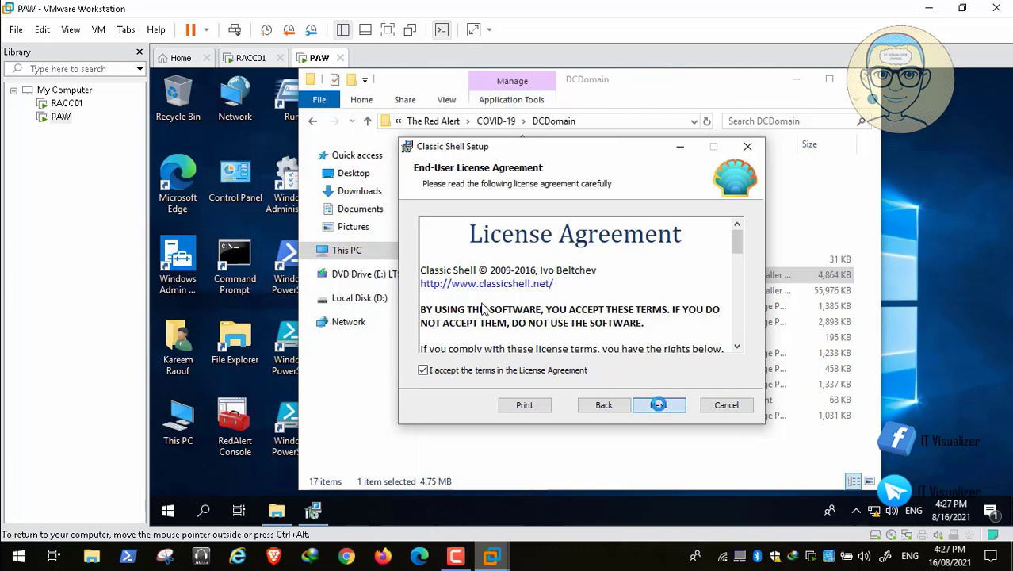
left_click(659, 404)
left_click(659, 405)
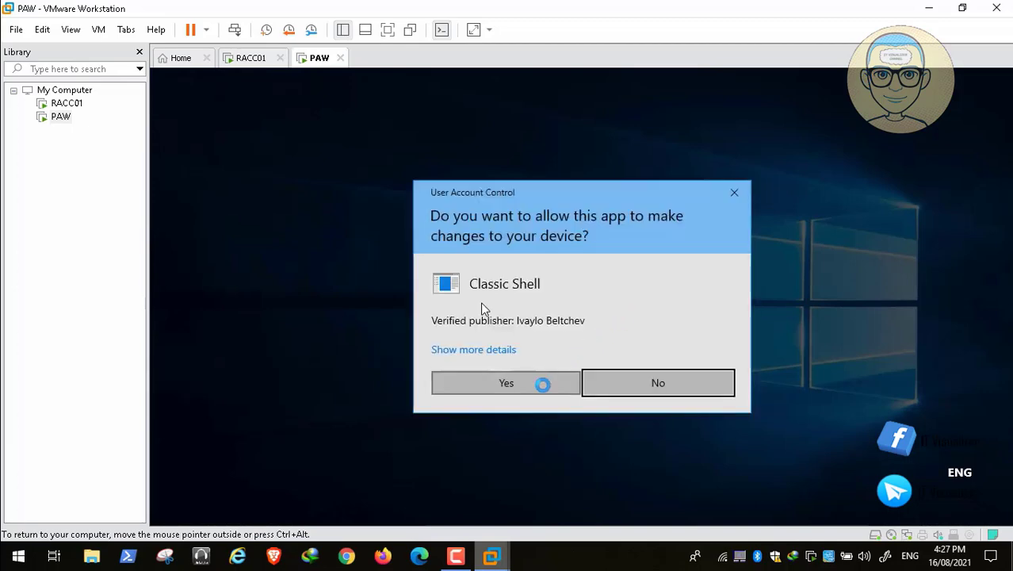
left_click(543, 381)
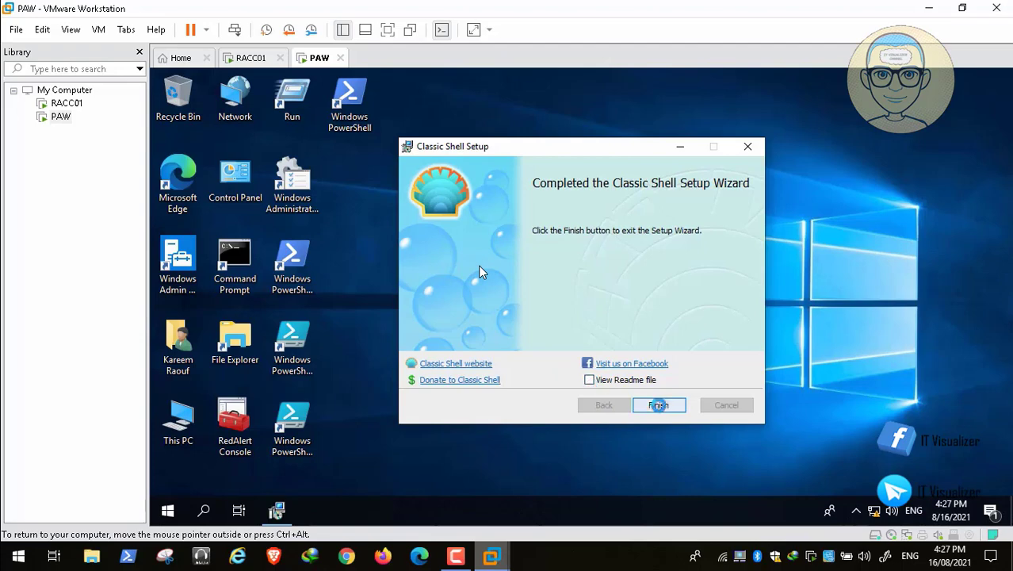
left_click(658, 405)
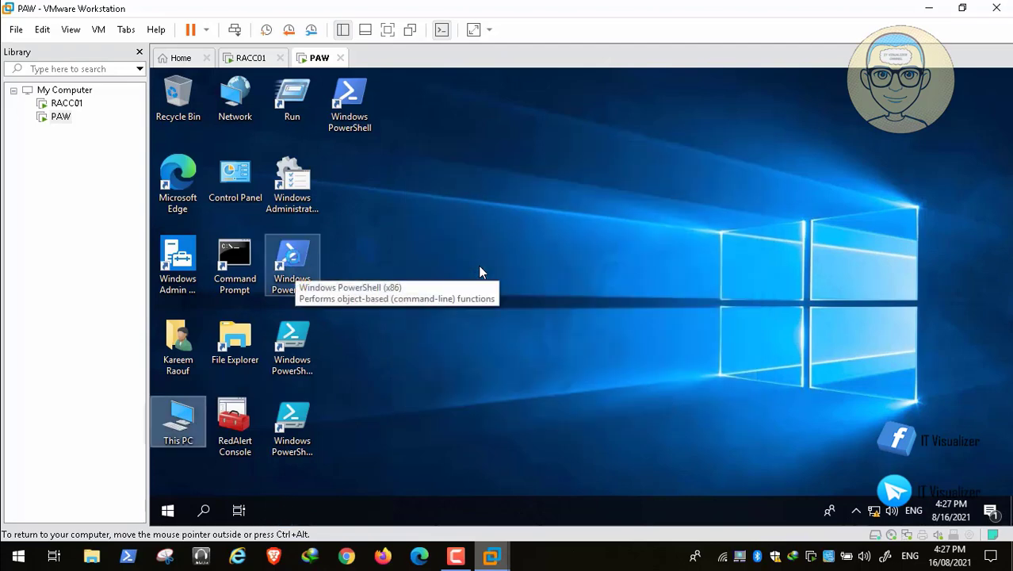
Drag PowerShell, PowerShell ISE and Edge icons onto the taskbar, then OK the Classic Start Menu settings
left_click_drag(341, 103, 278, 510)
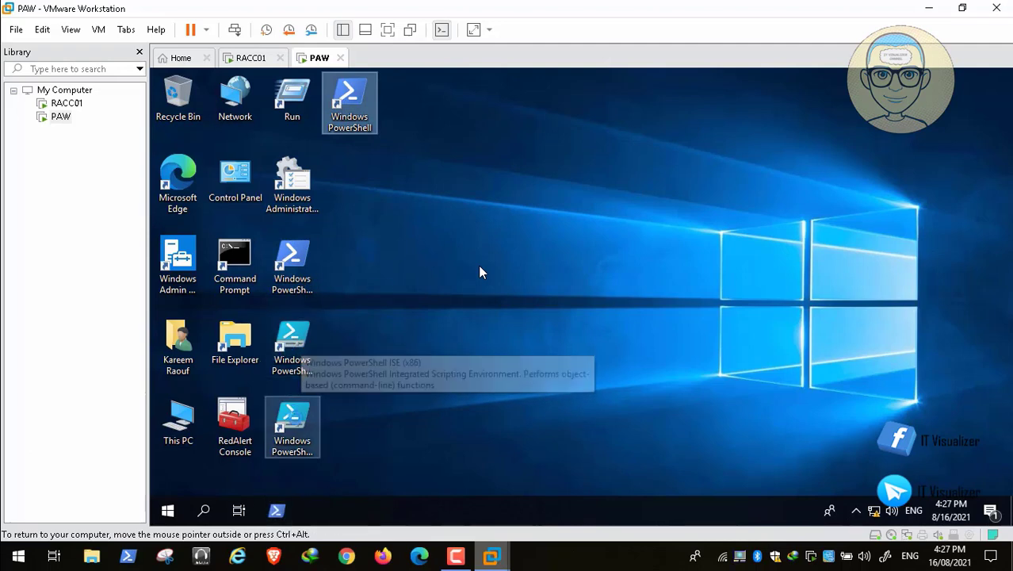
left_click_drag(292, 424, 316, 512)
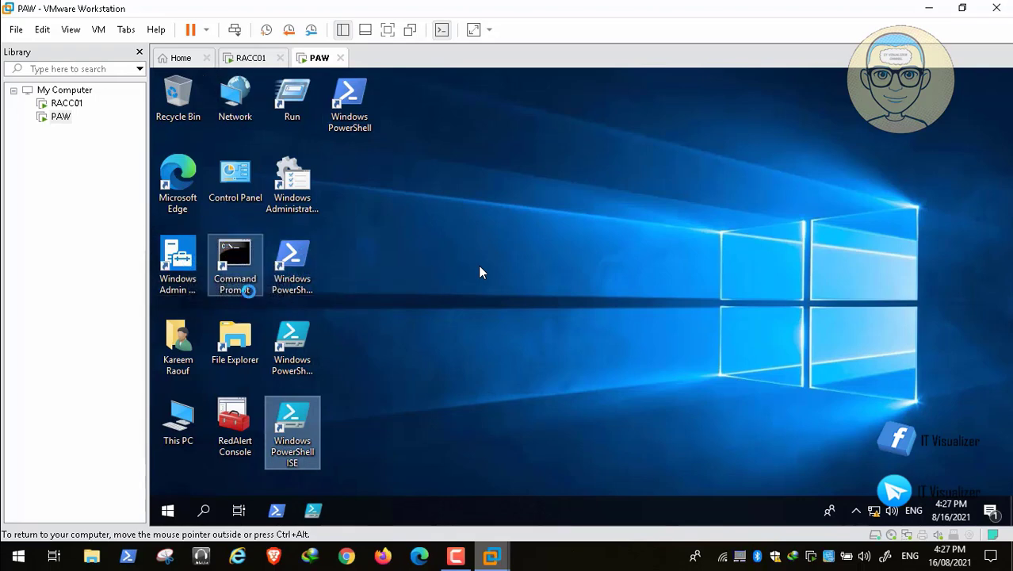
left_click_drag(178, 183, 350, 510)
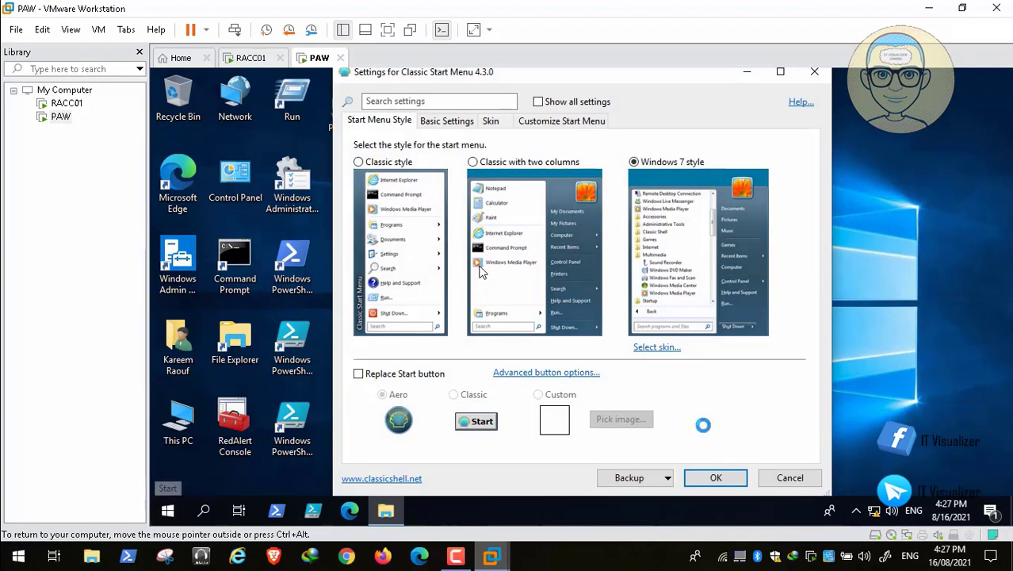
left_click(722, 478)
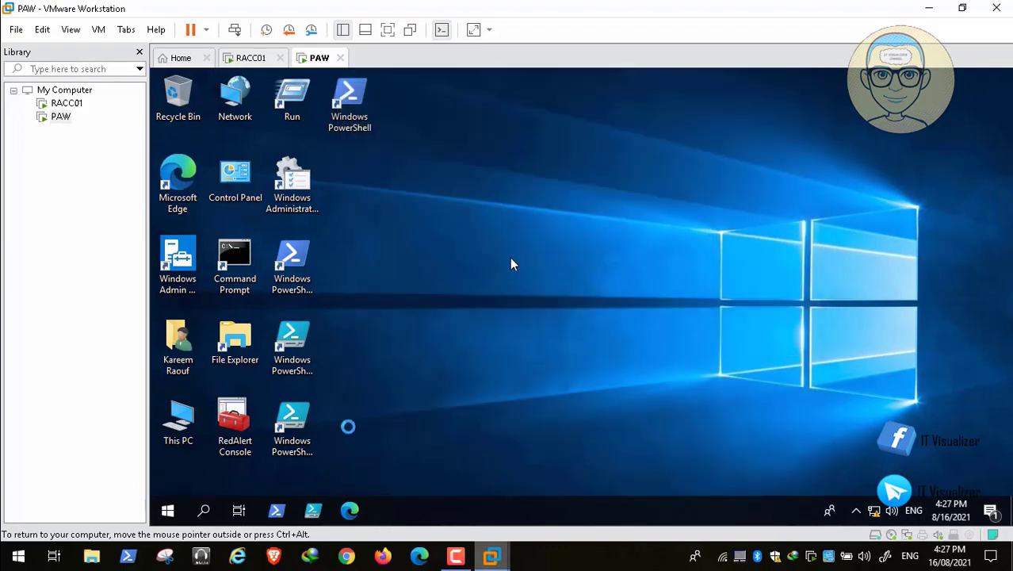
Take a snapshot of RACC01 named 'After OU'
mouse_move(67, 541)
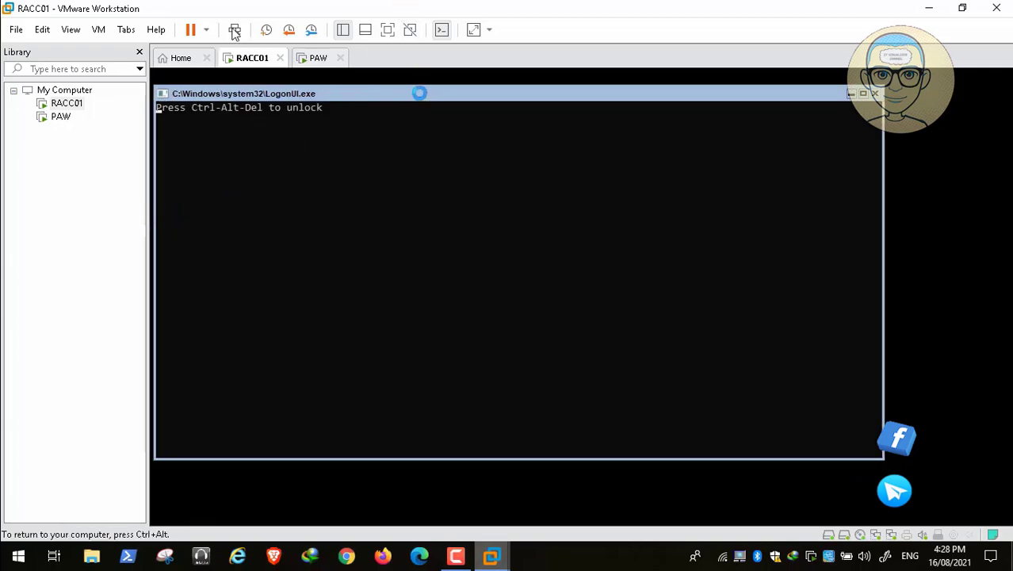
left_click_drag(241, 92, 271, 100)
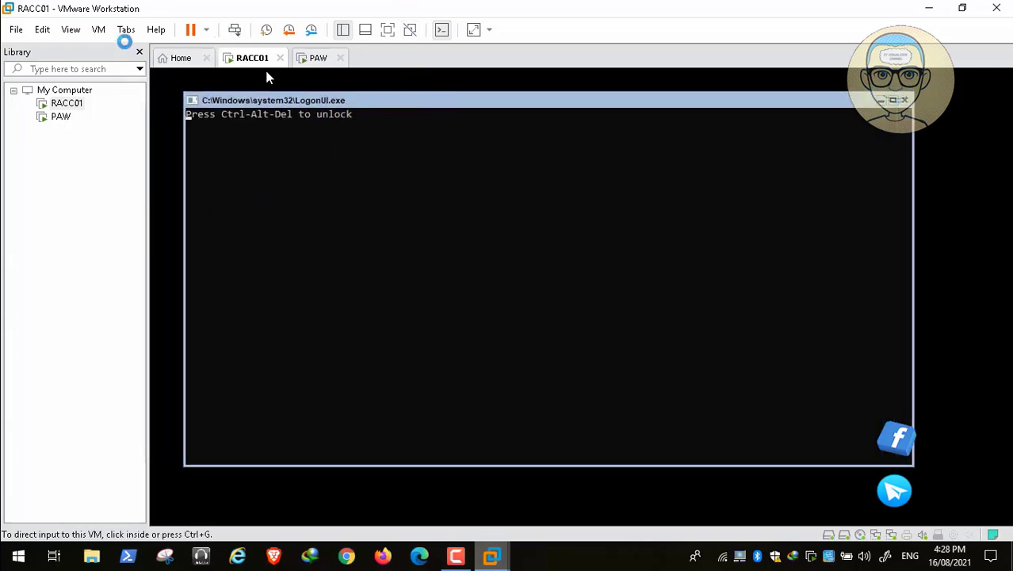
left_click(98, 30)
mouse_move(157, 144)
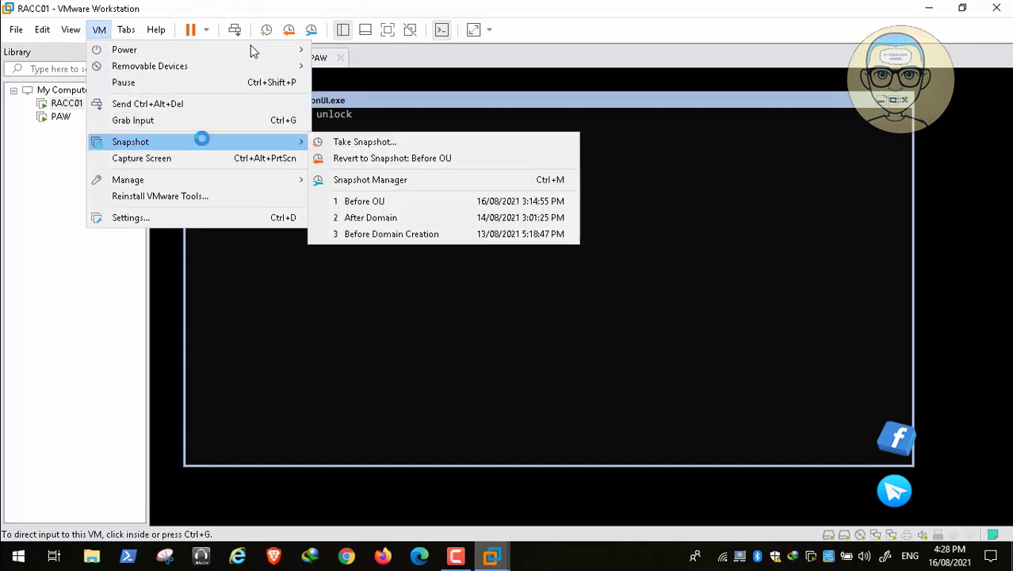
left_click(444, 144)
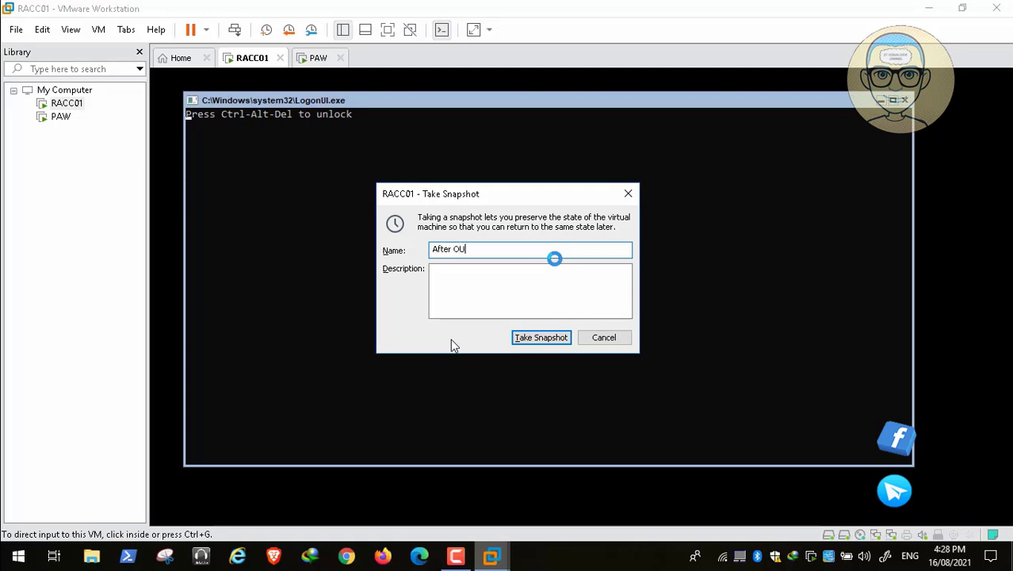
type("After OU")
key("Return")
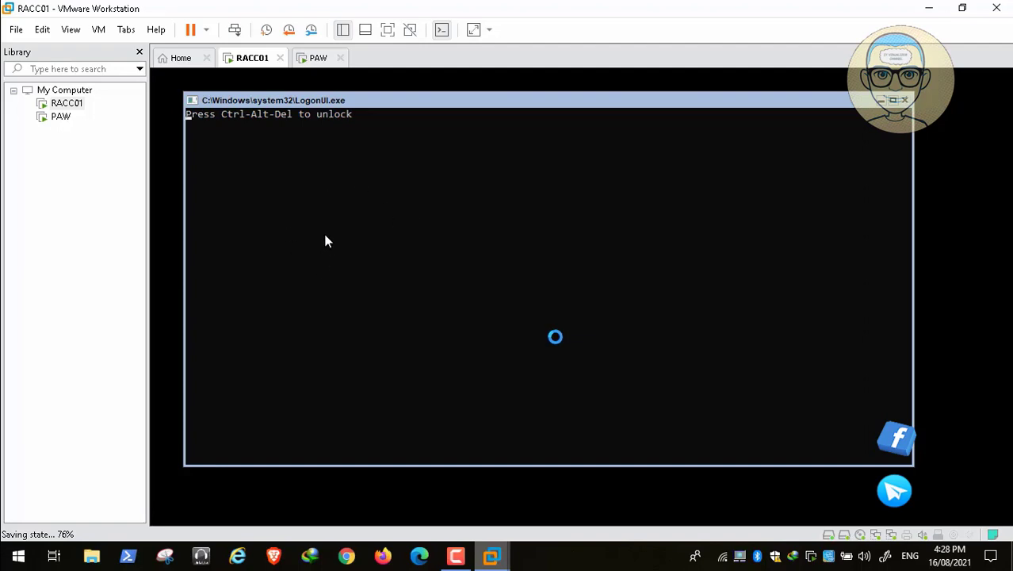
Switch back to the PAW virtual machine tab
left_click(457, 562)
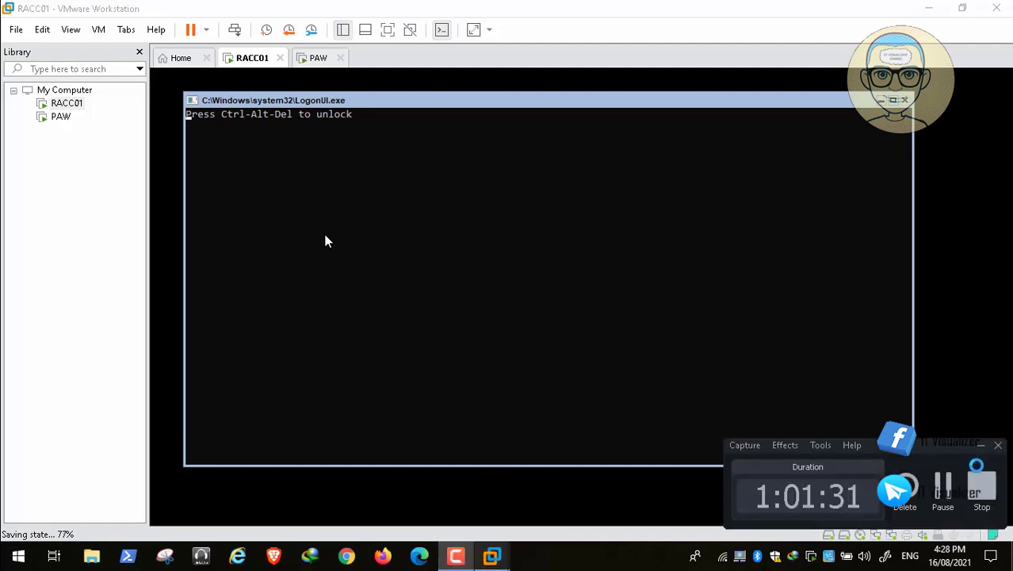
left_click(939, 488)
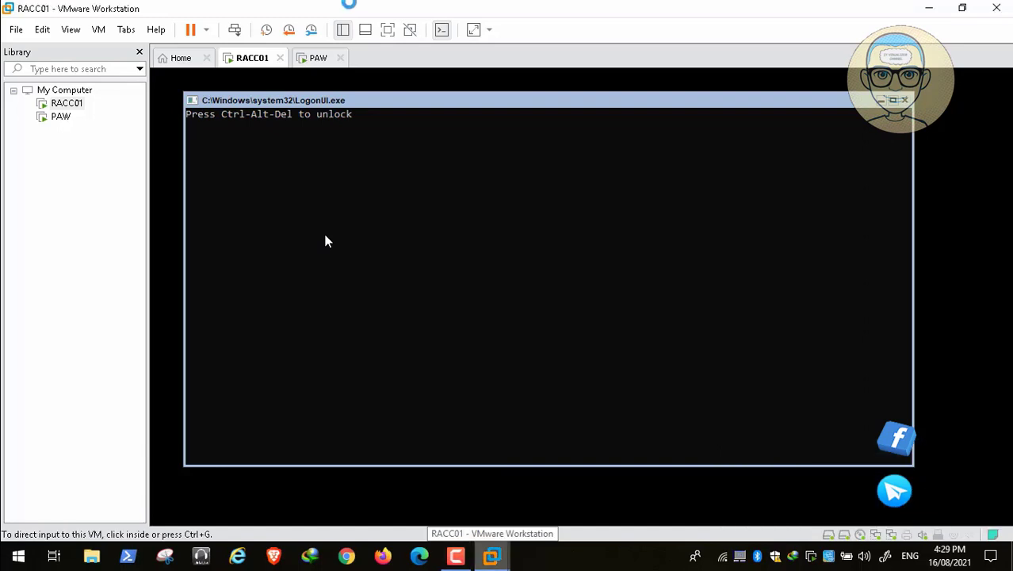
left_click(319, 60)
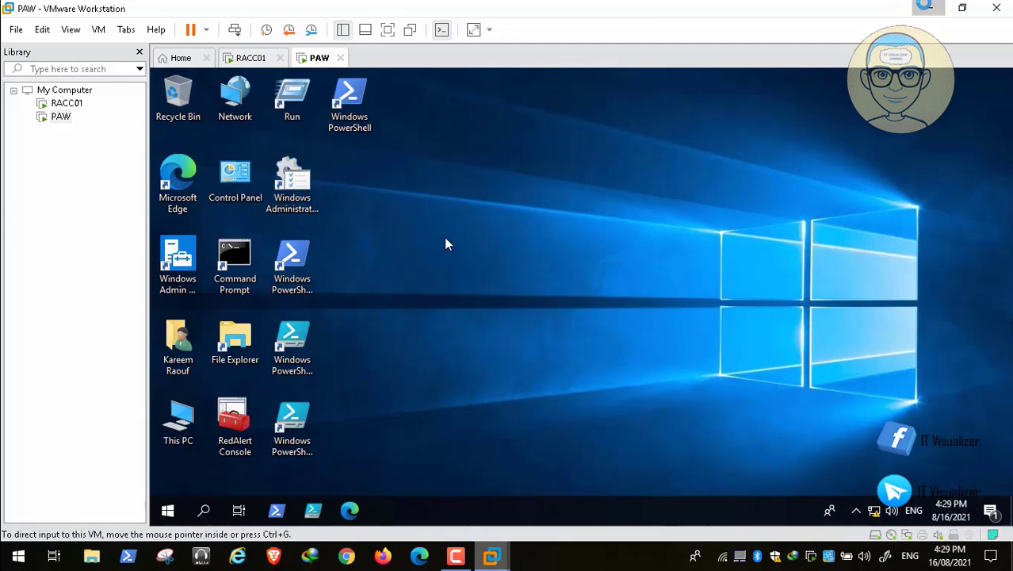
Minimize Workstation, open and close This PC on the host, then return to PAW
left_click(931, 8)
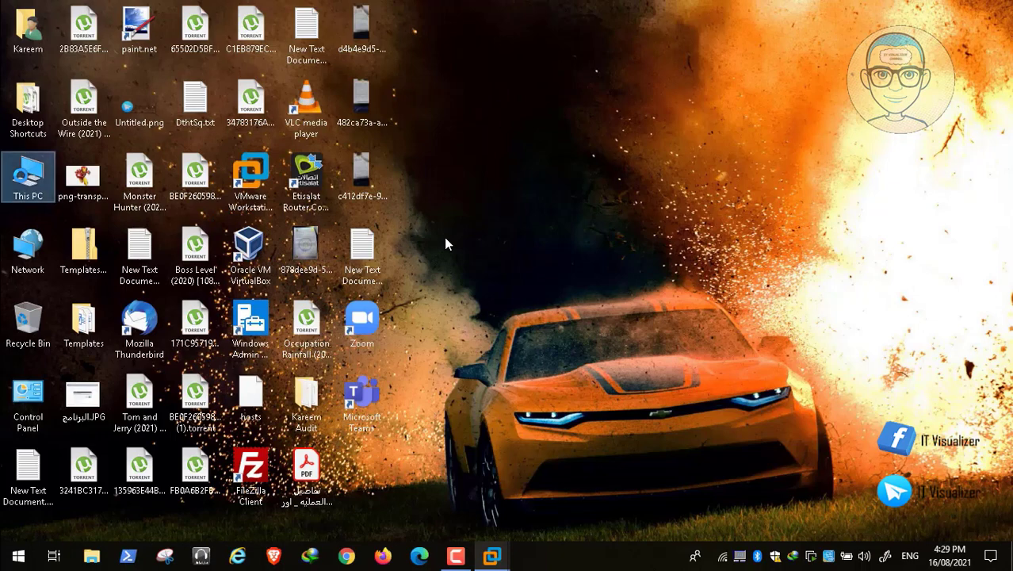
key("super+e")
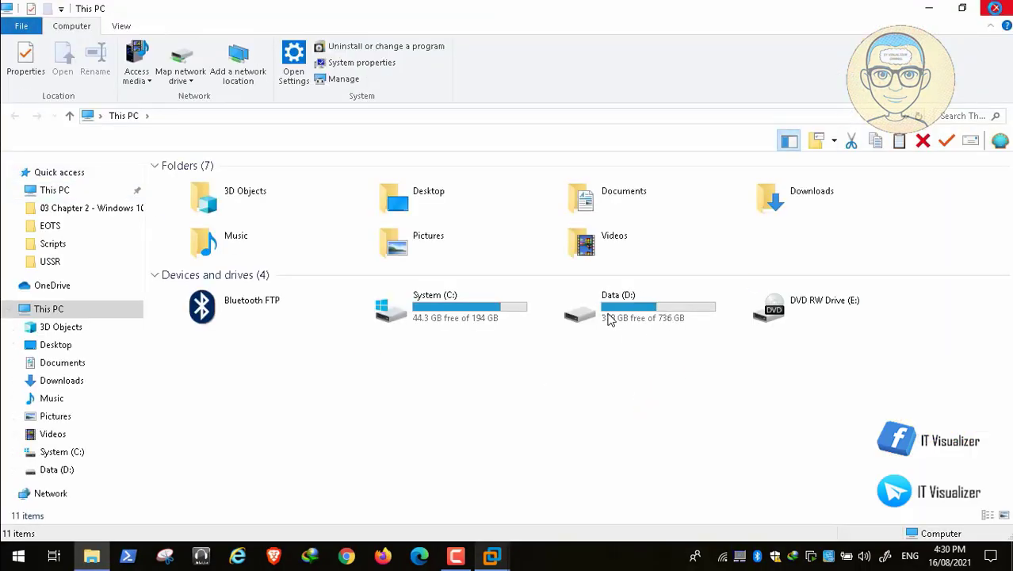
key("alt+F4")
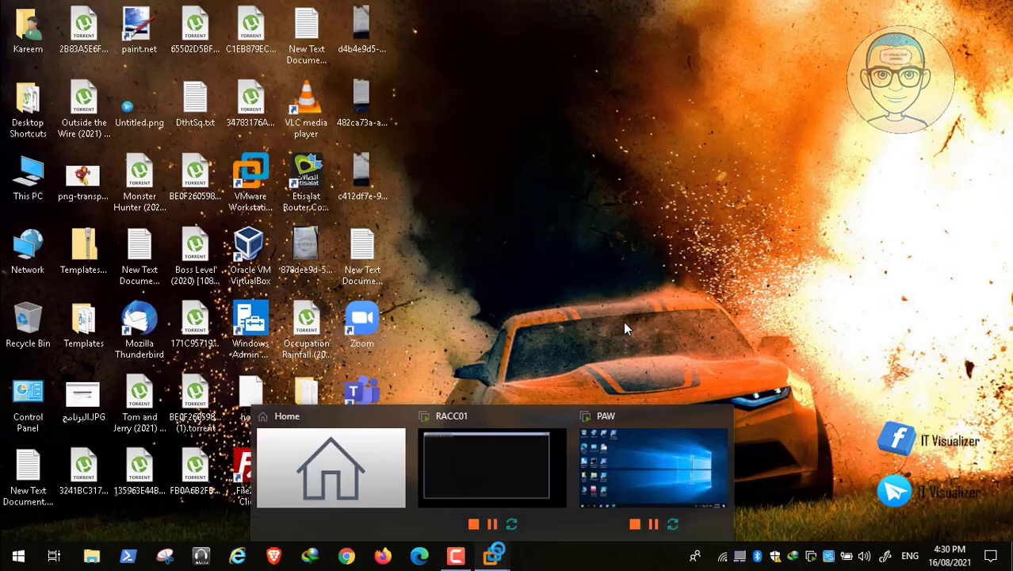
left_click(618, 466)
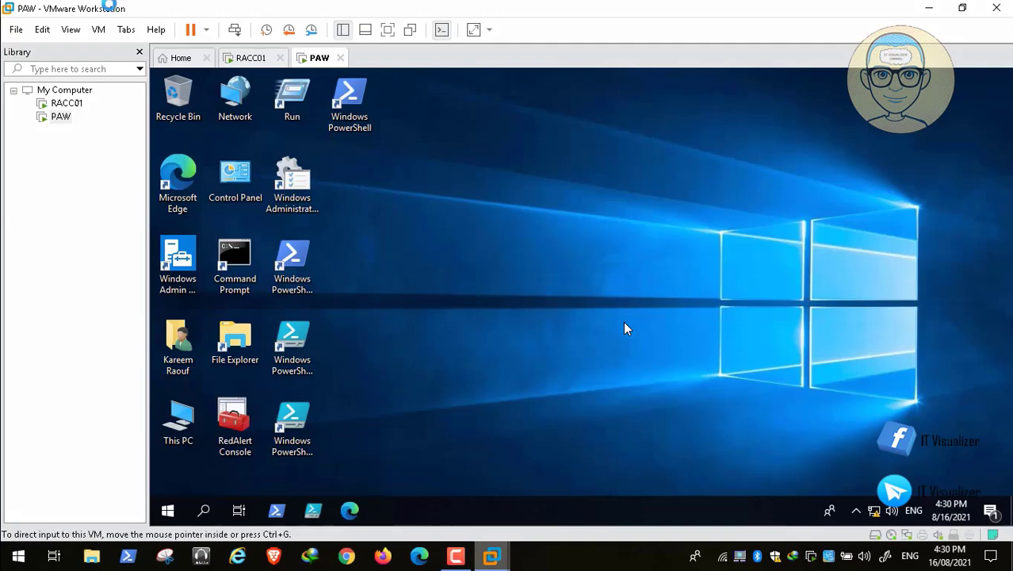
Take a PAW snapshot named 'After OU' in place of the default name
left_click(99, 29)
mouse_move(146, 141)
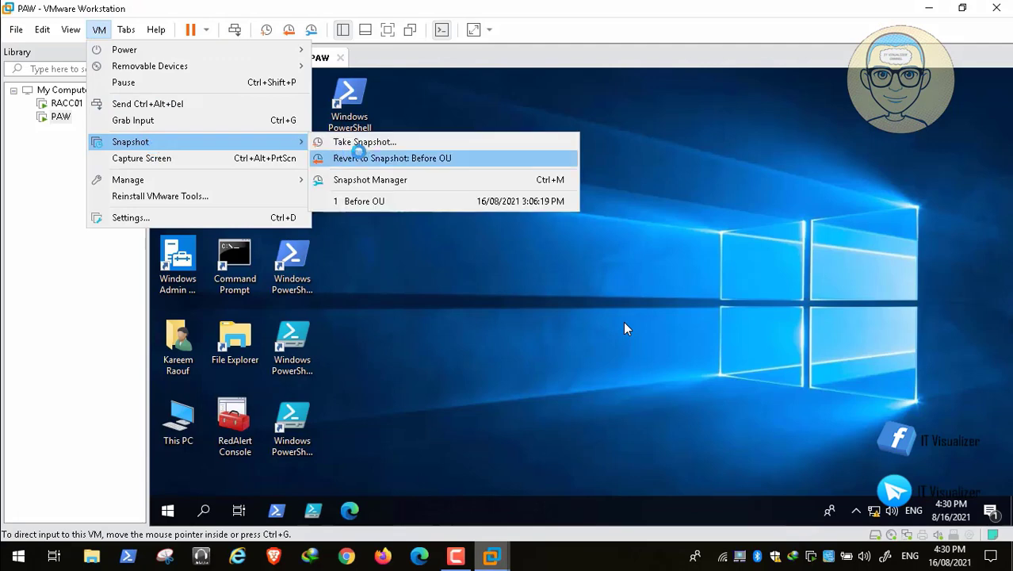
left_click(359, 141)
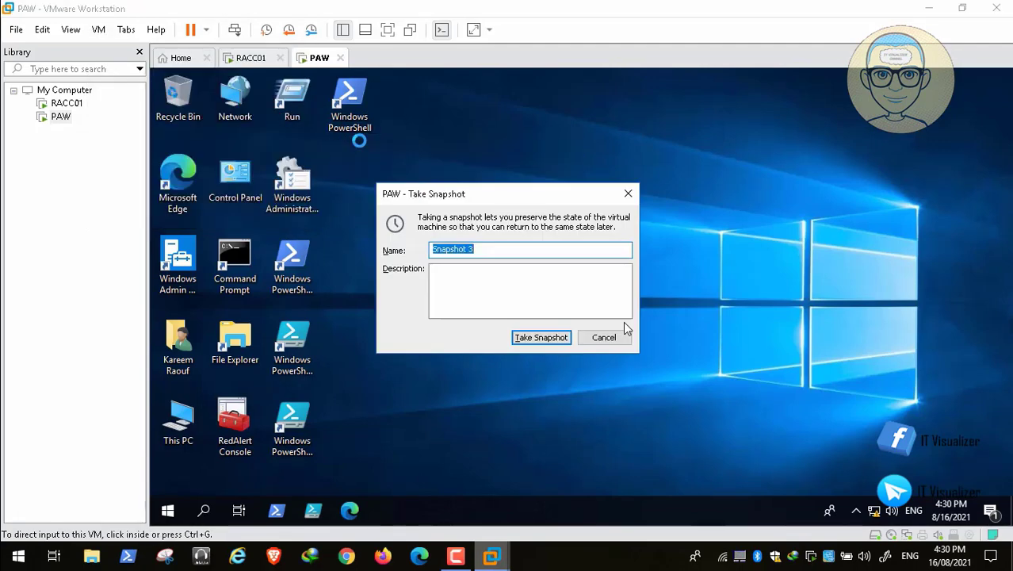
key("BackSpace")
type("After OU")
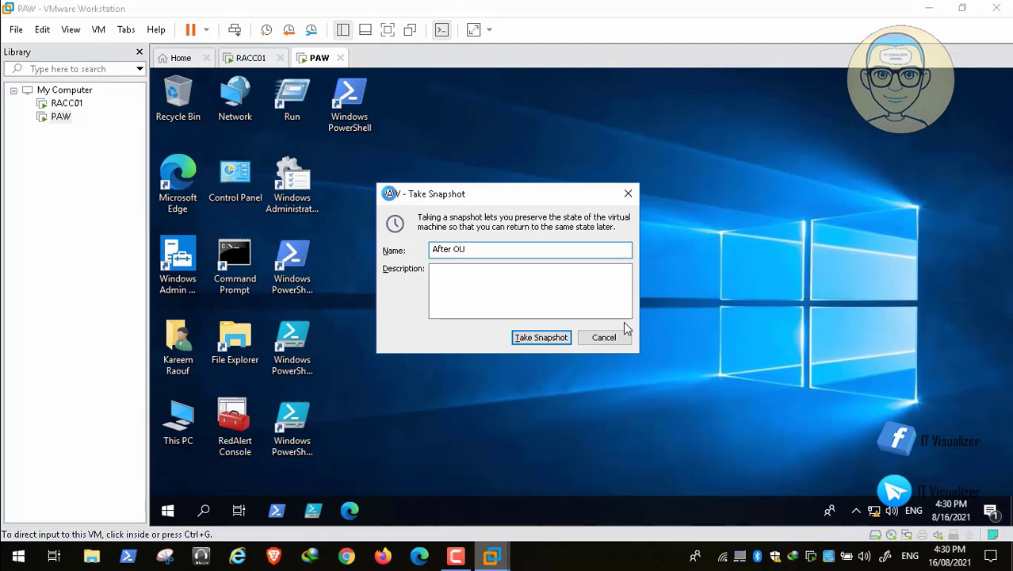
key("Return")
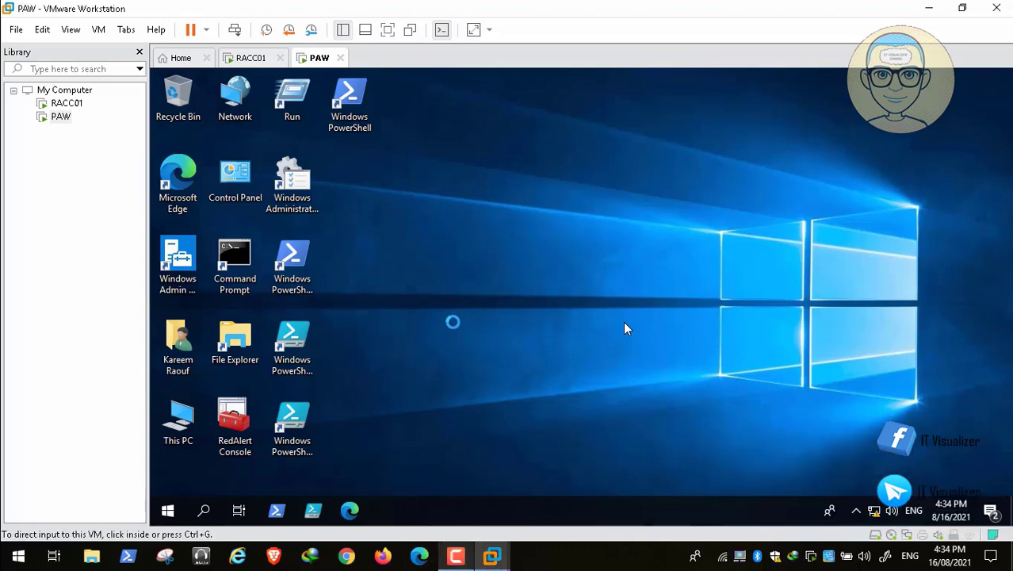
In Classic Start Menu settings, enable 'Right click opens Win+X menu' under Controls
left_click(451, 322)
right_click(164, 508)
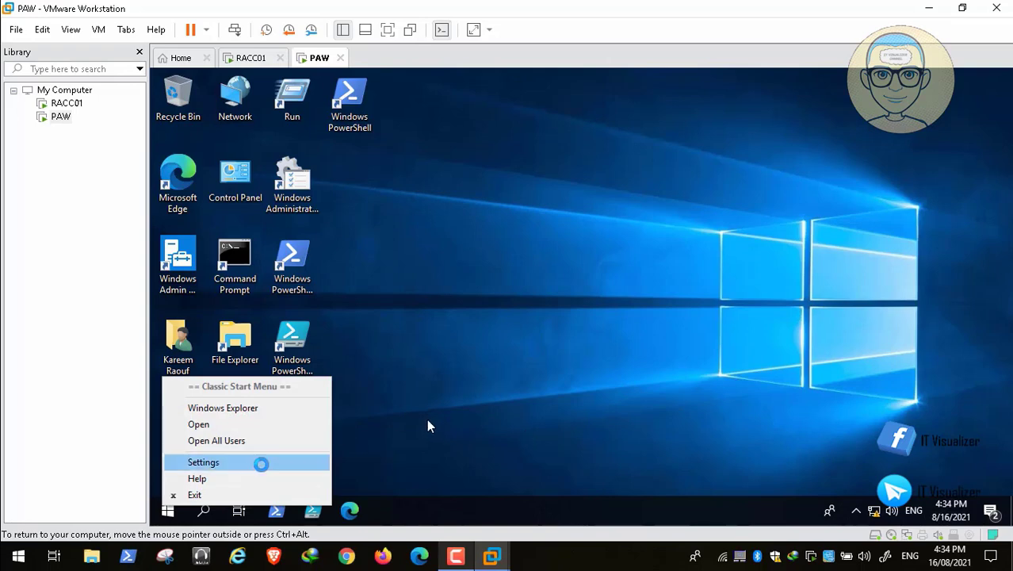
left_click(249, 463)
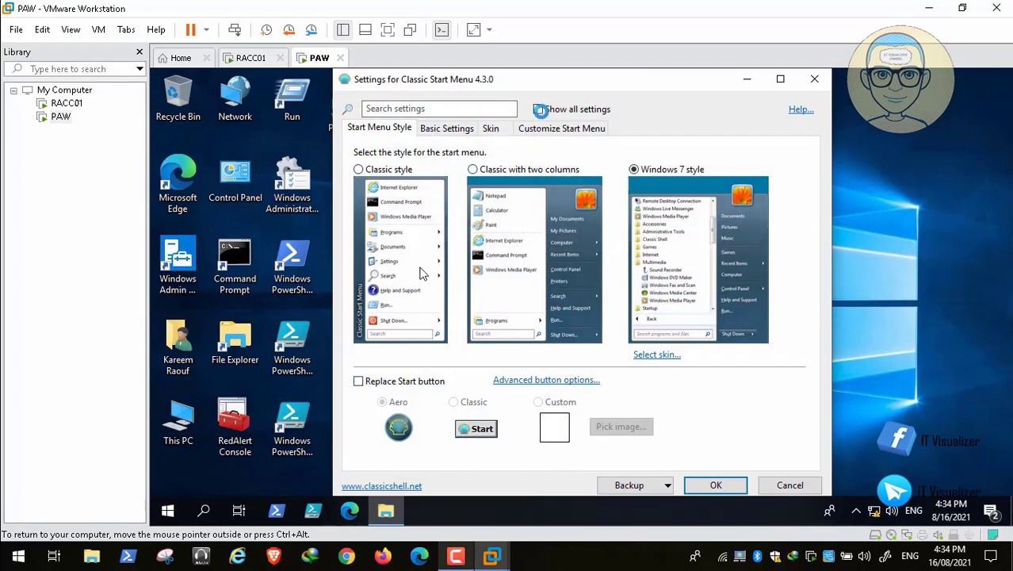
left_click(538, 108)
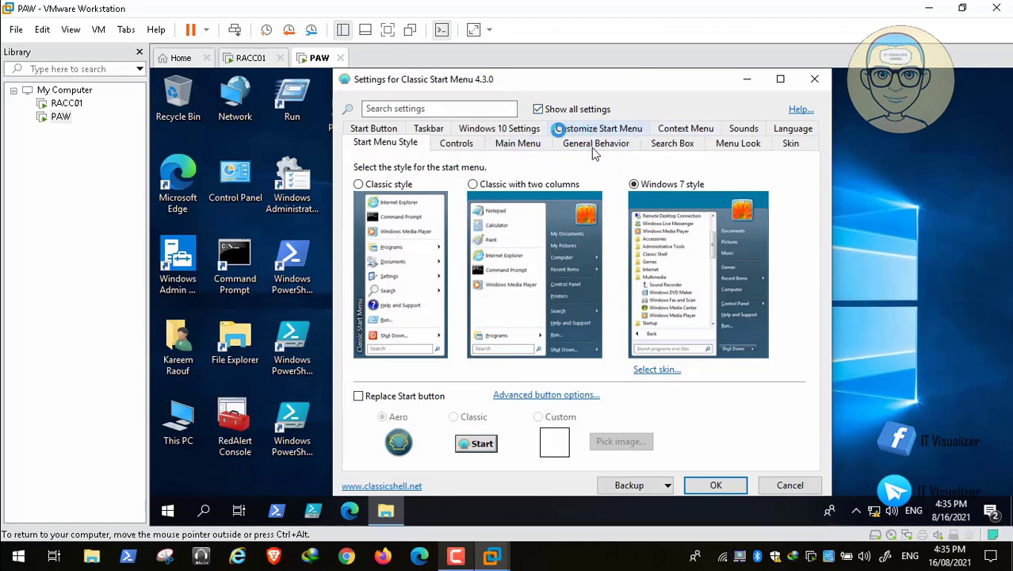
left_click(464, 145)
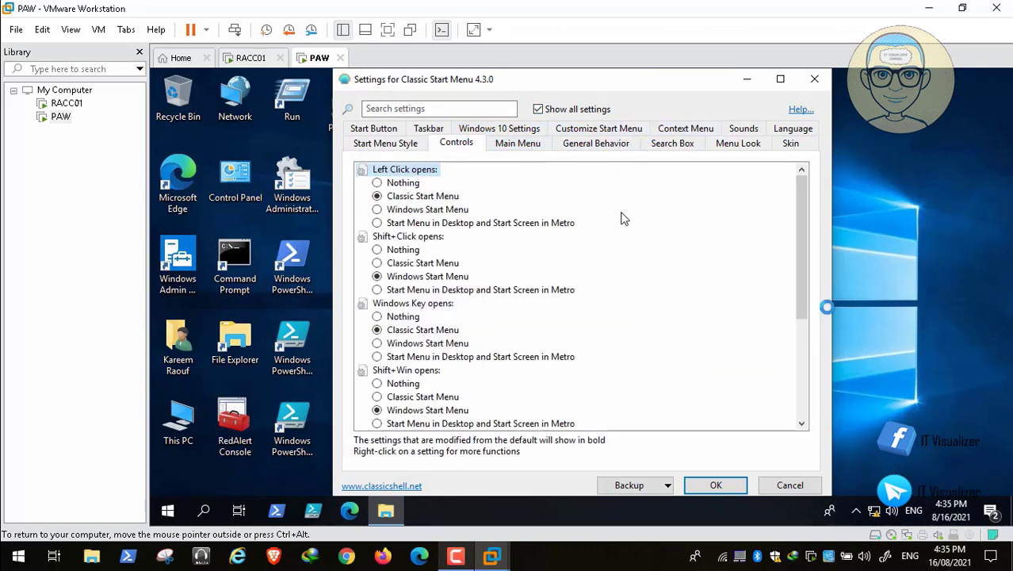
left_click_drag(801, 294, 803, 416)
left_click(374, 383)
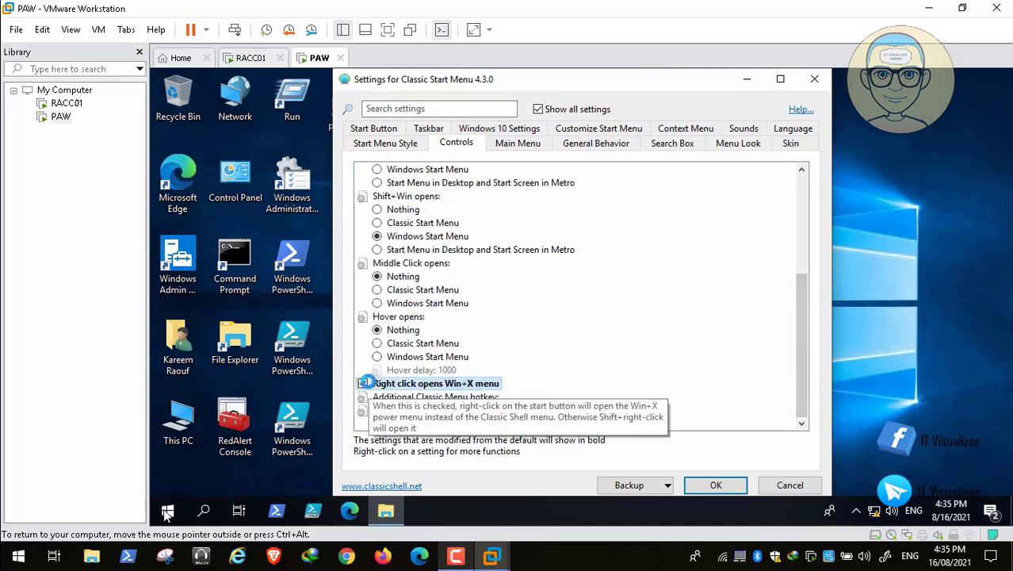
left_click(716, 485)
Shut down the PAW guest from its Start menu
left_click(33, 541)
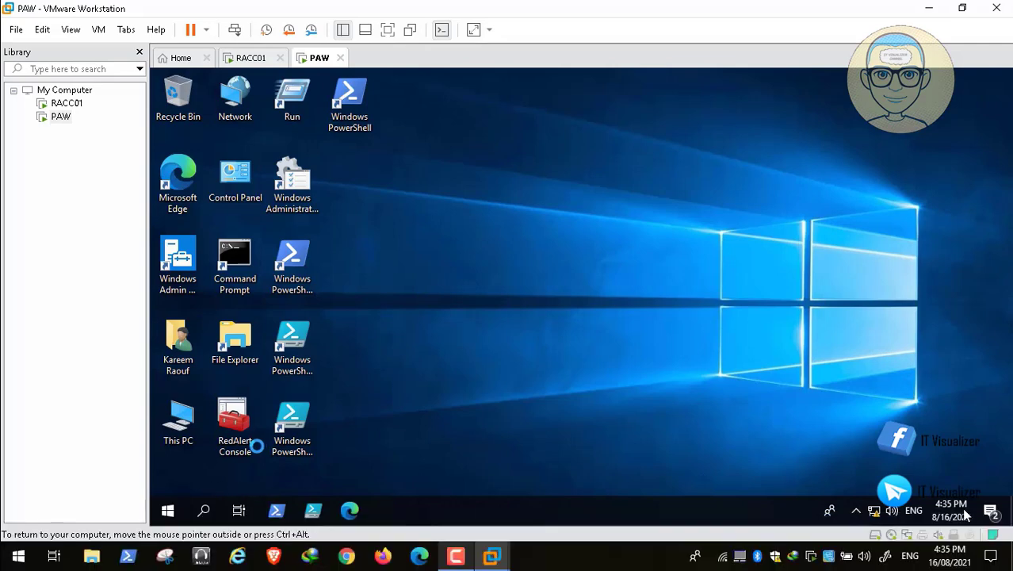
left_click(972, 523)
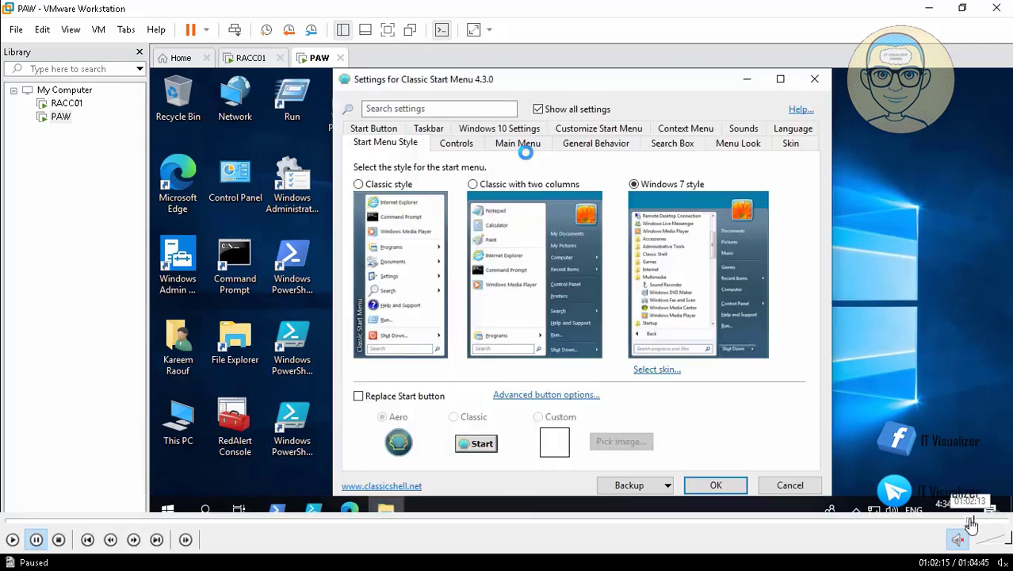
left_click(13, 540)
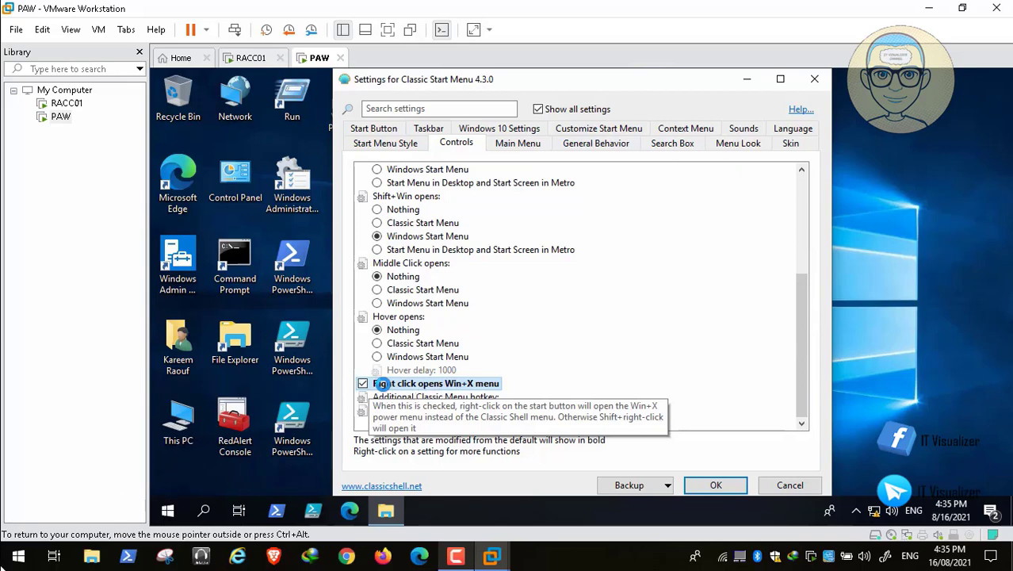
left_click(14, 540)
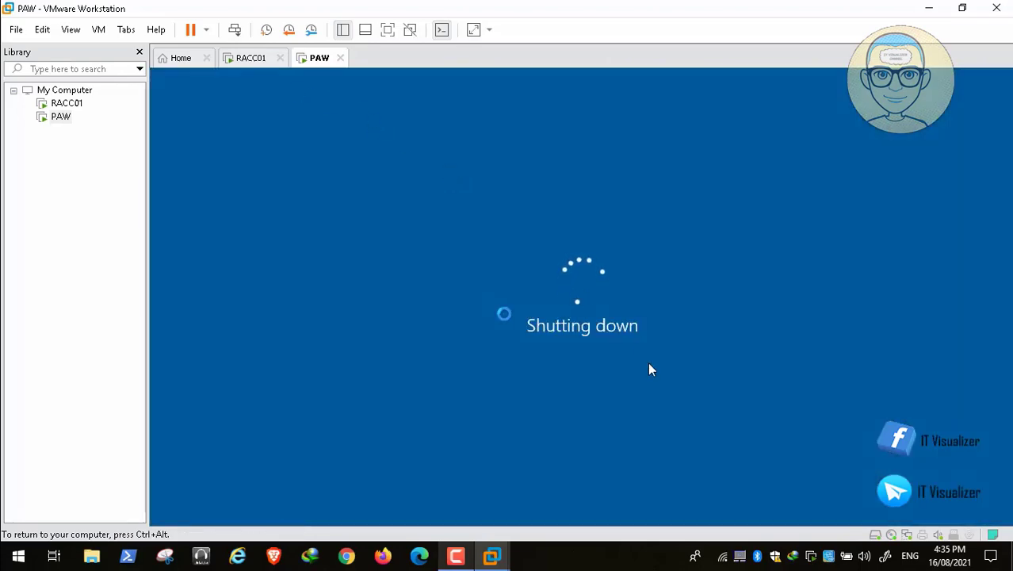
Let PAW finish powering off and bring up the running RACC01 machine
mouse_move(855, 562)
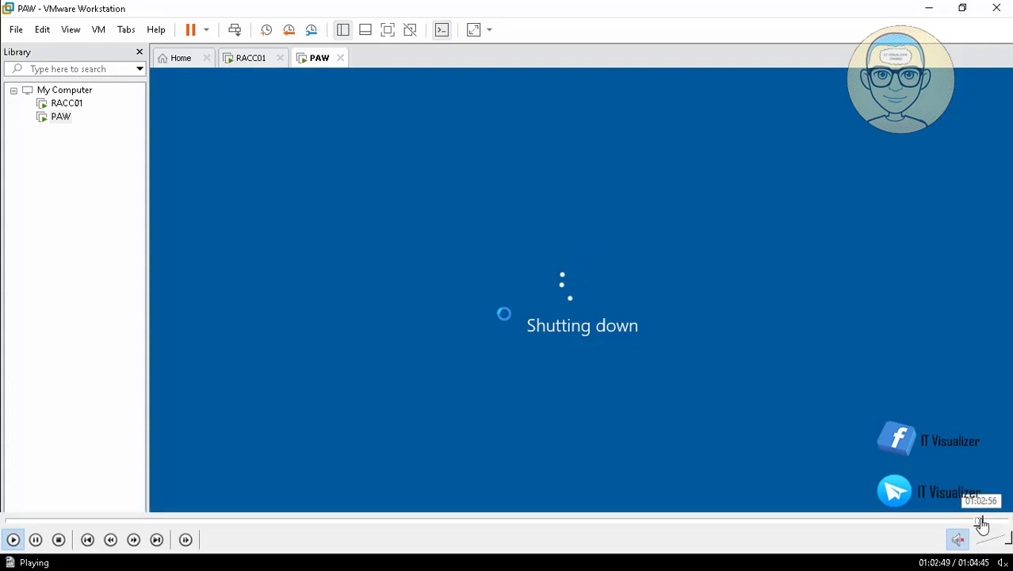
left_click(982, 524)
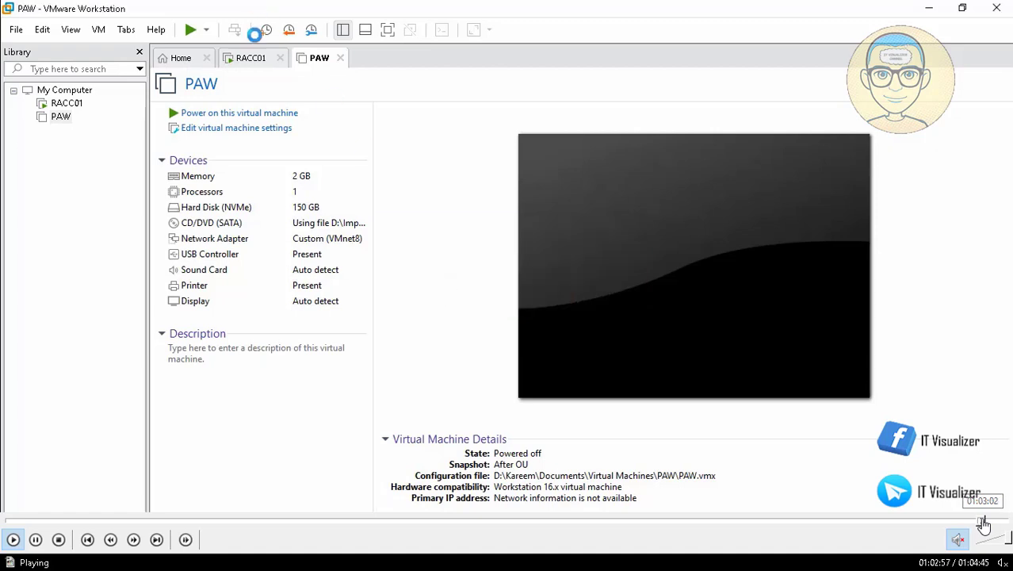
left_click(983, 523)
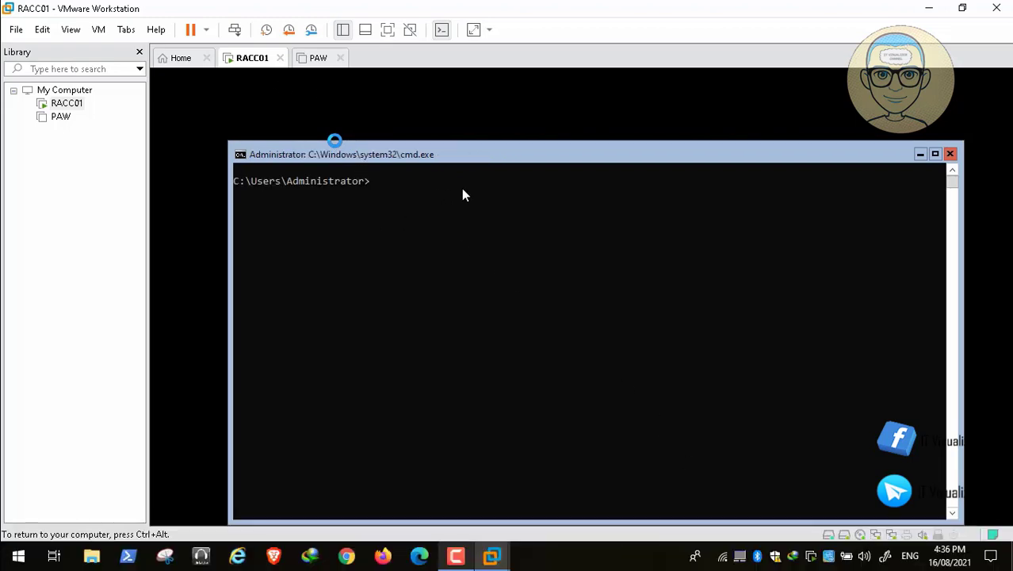
Run 'shutdown -force', then a shutdown command in RACC01's Command Prompt to power it off
type("shutdown -force")
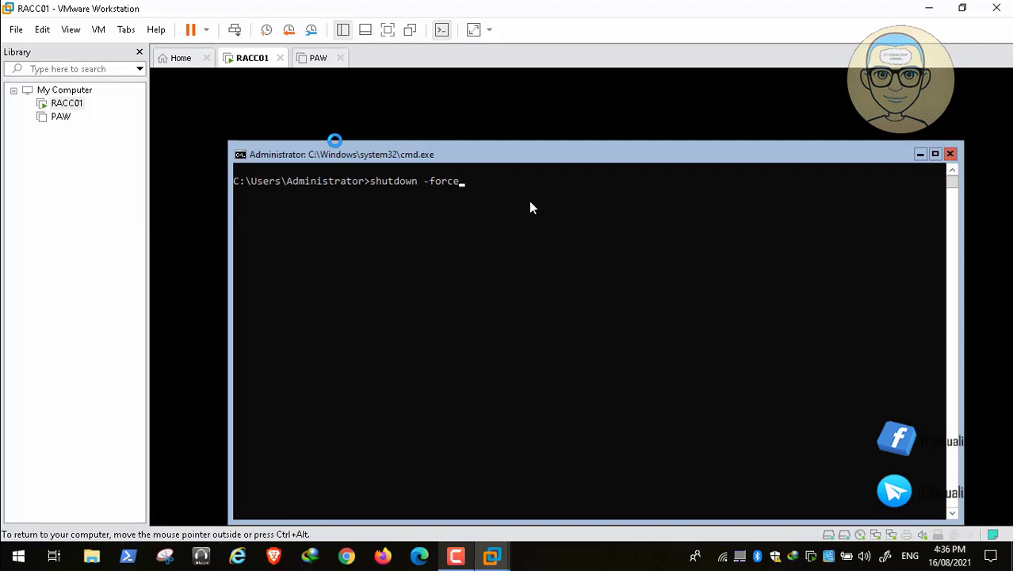
key("Return")
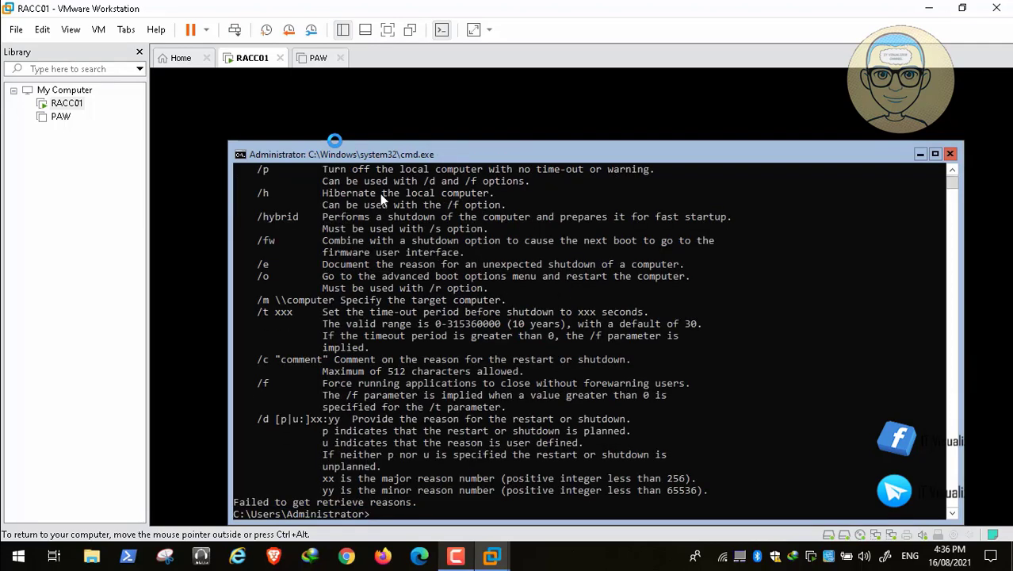
type("shutdown /p")
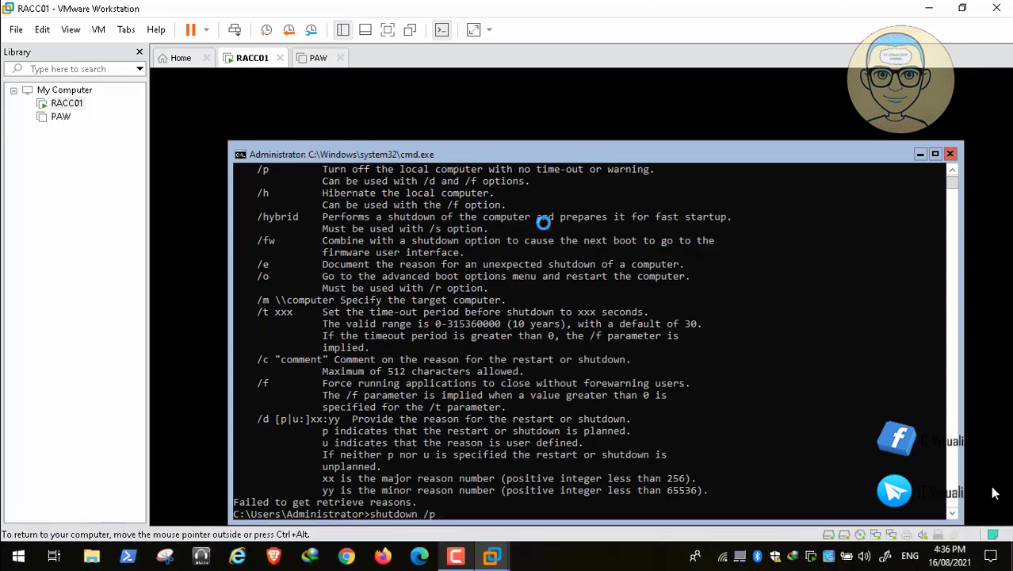
key("Return")
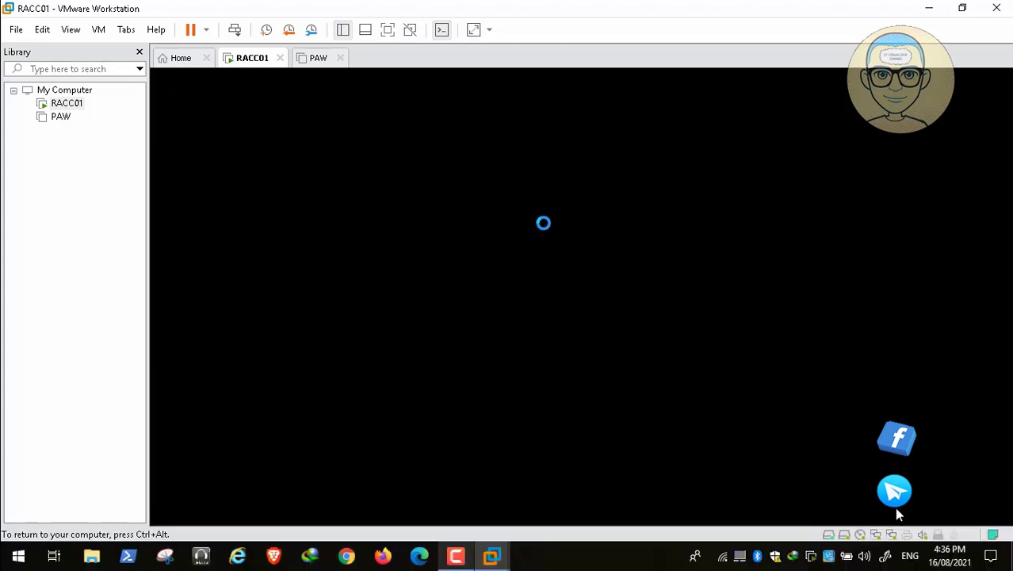
mouse_move(981, 526)
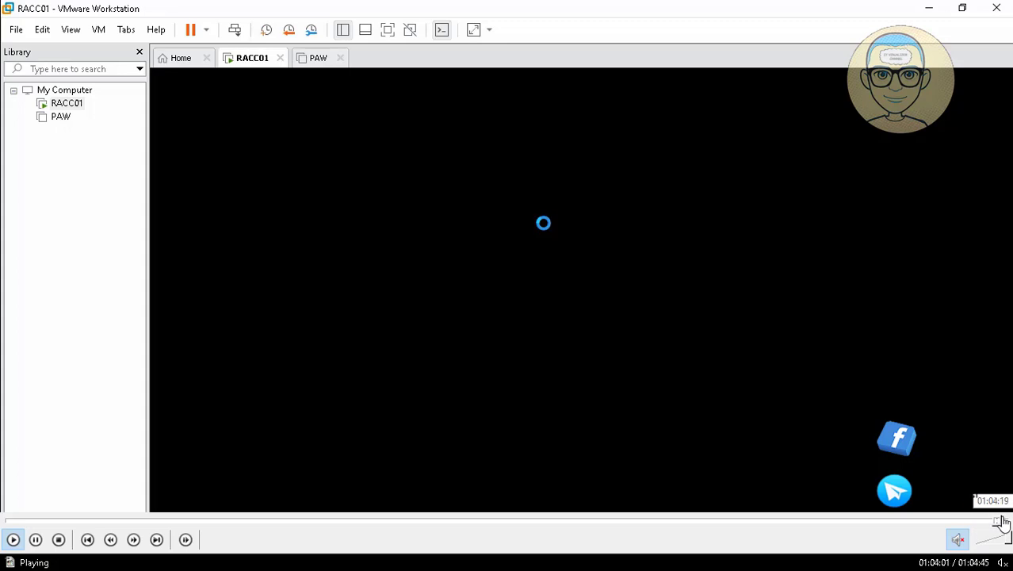
left_click(1000, 521)
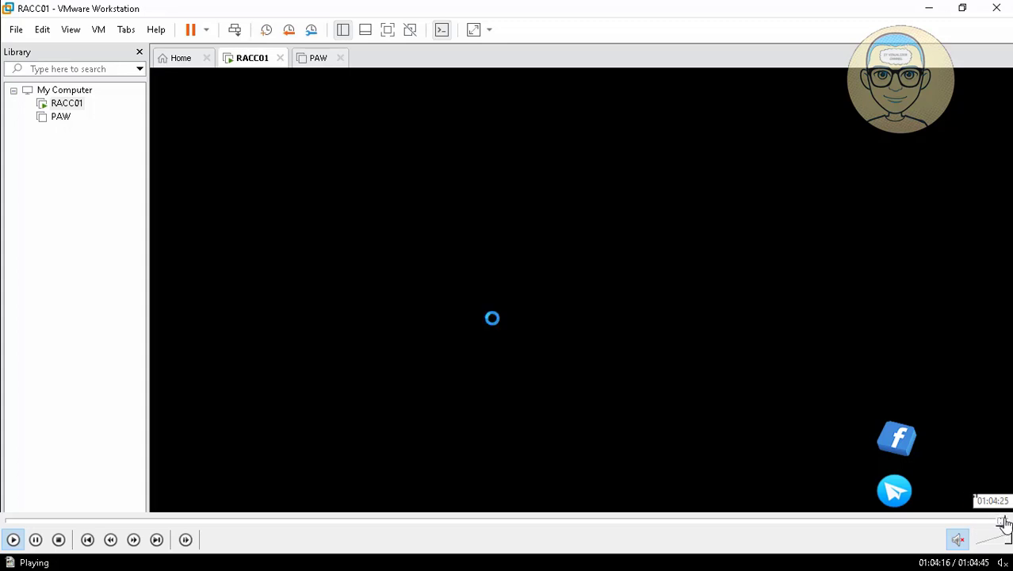
left_click(1004, 521)
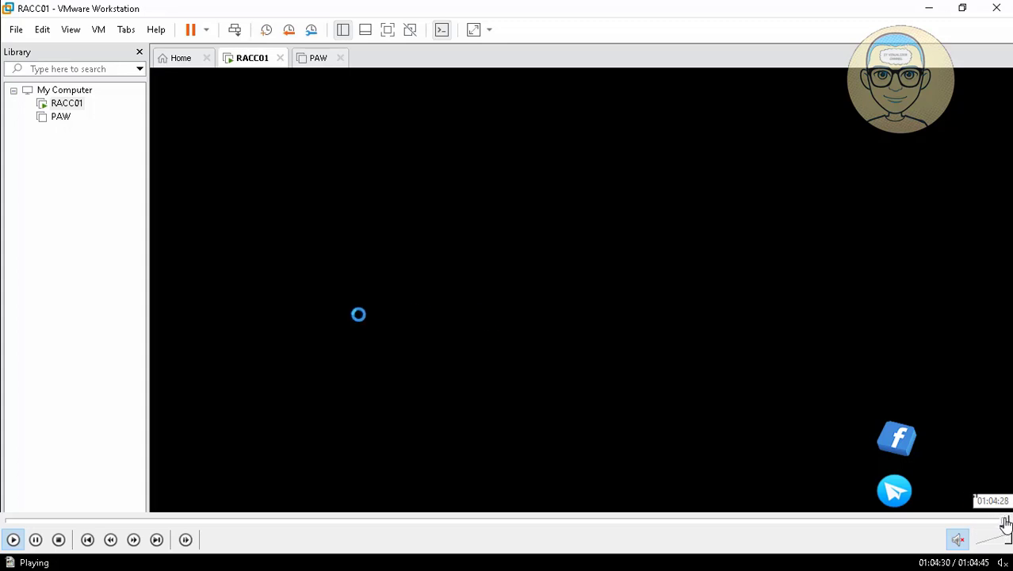
left_click(1006, 521)
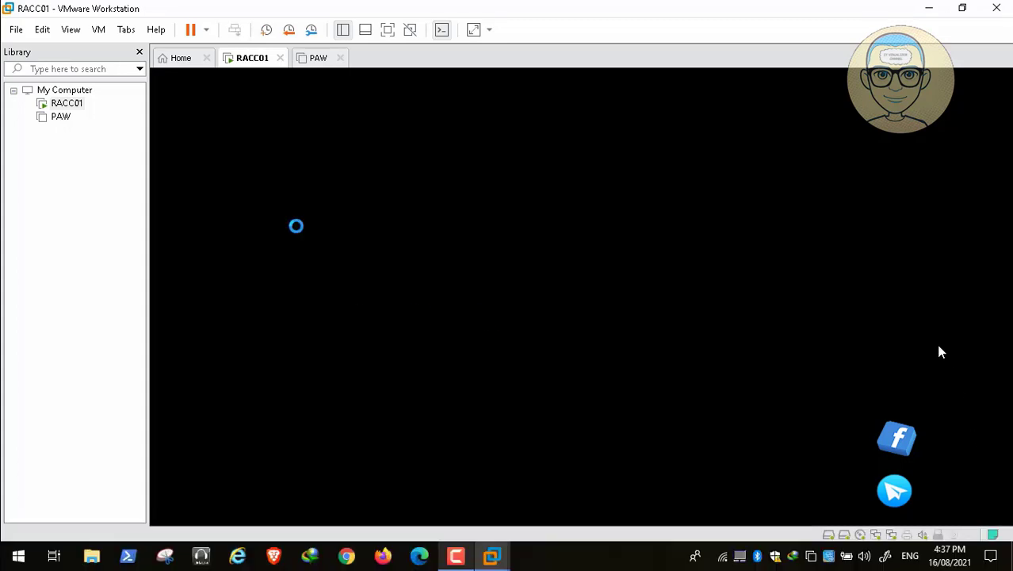